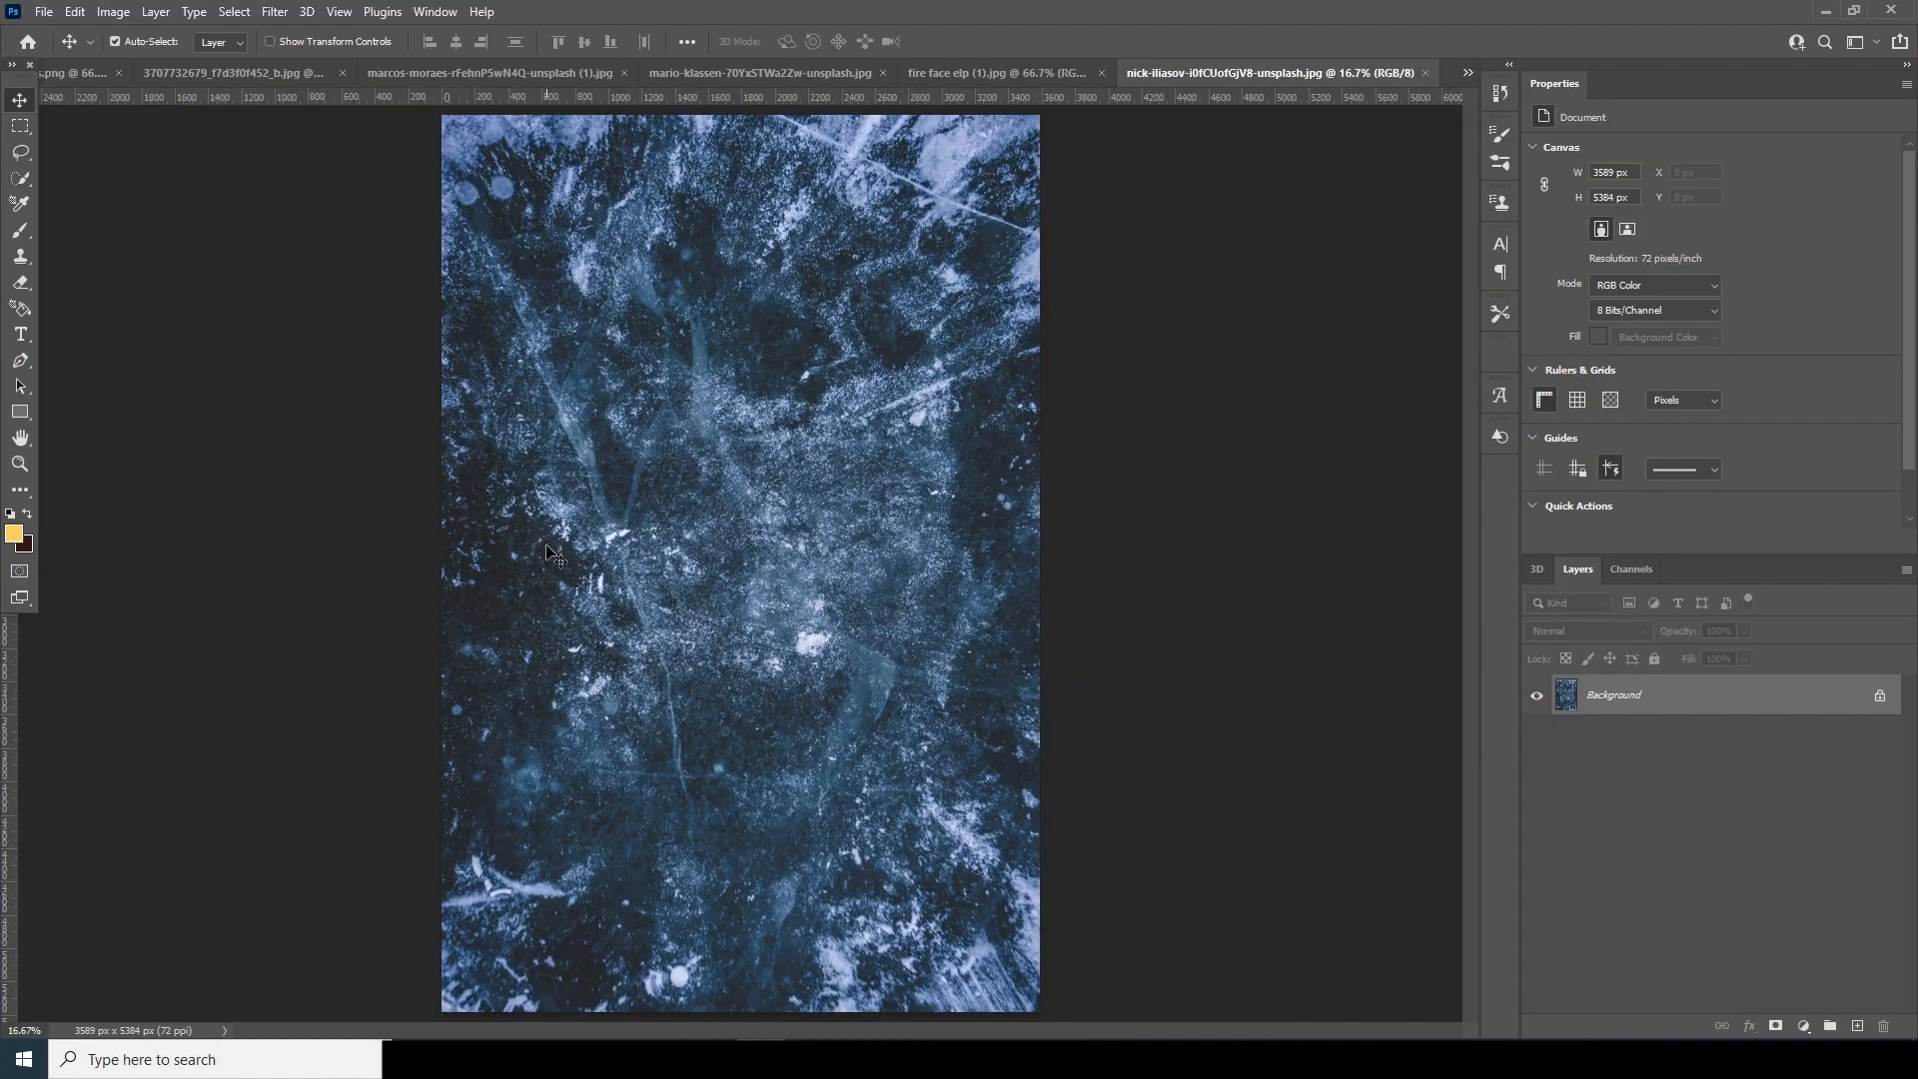
Create a new 11 x 11 inch document at 300 pixels/inch in 16-bit RGB with a white background.
left_click(51, 20)
left_click(55, 42)
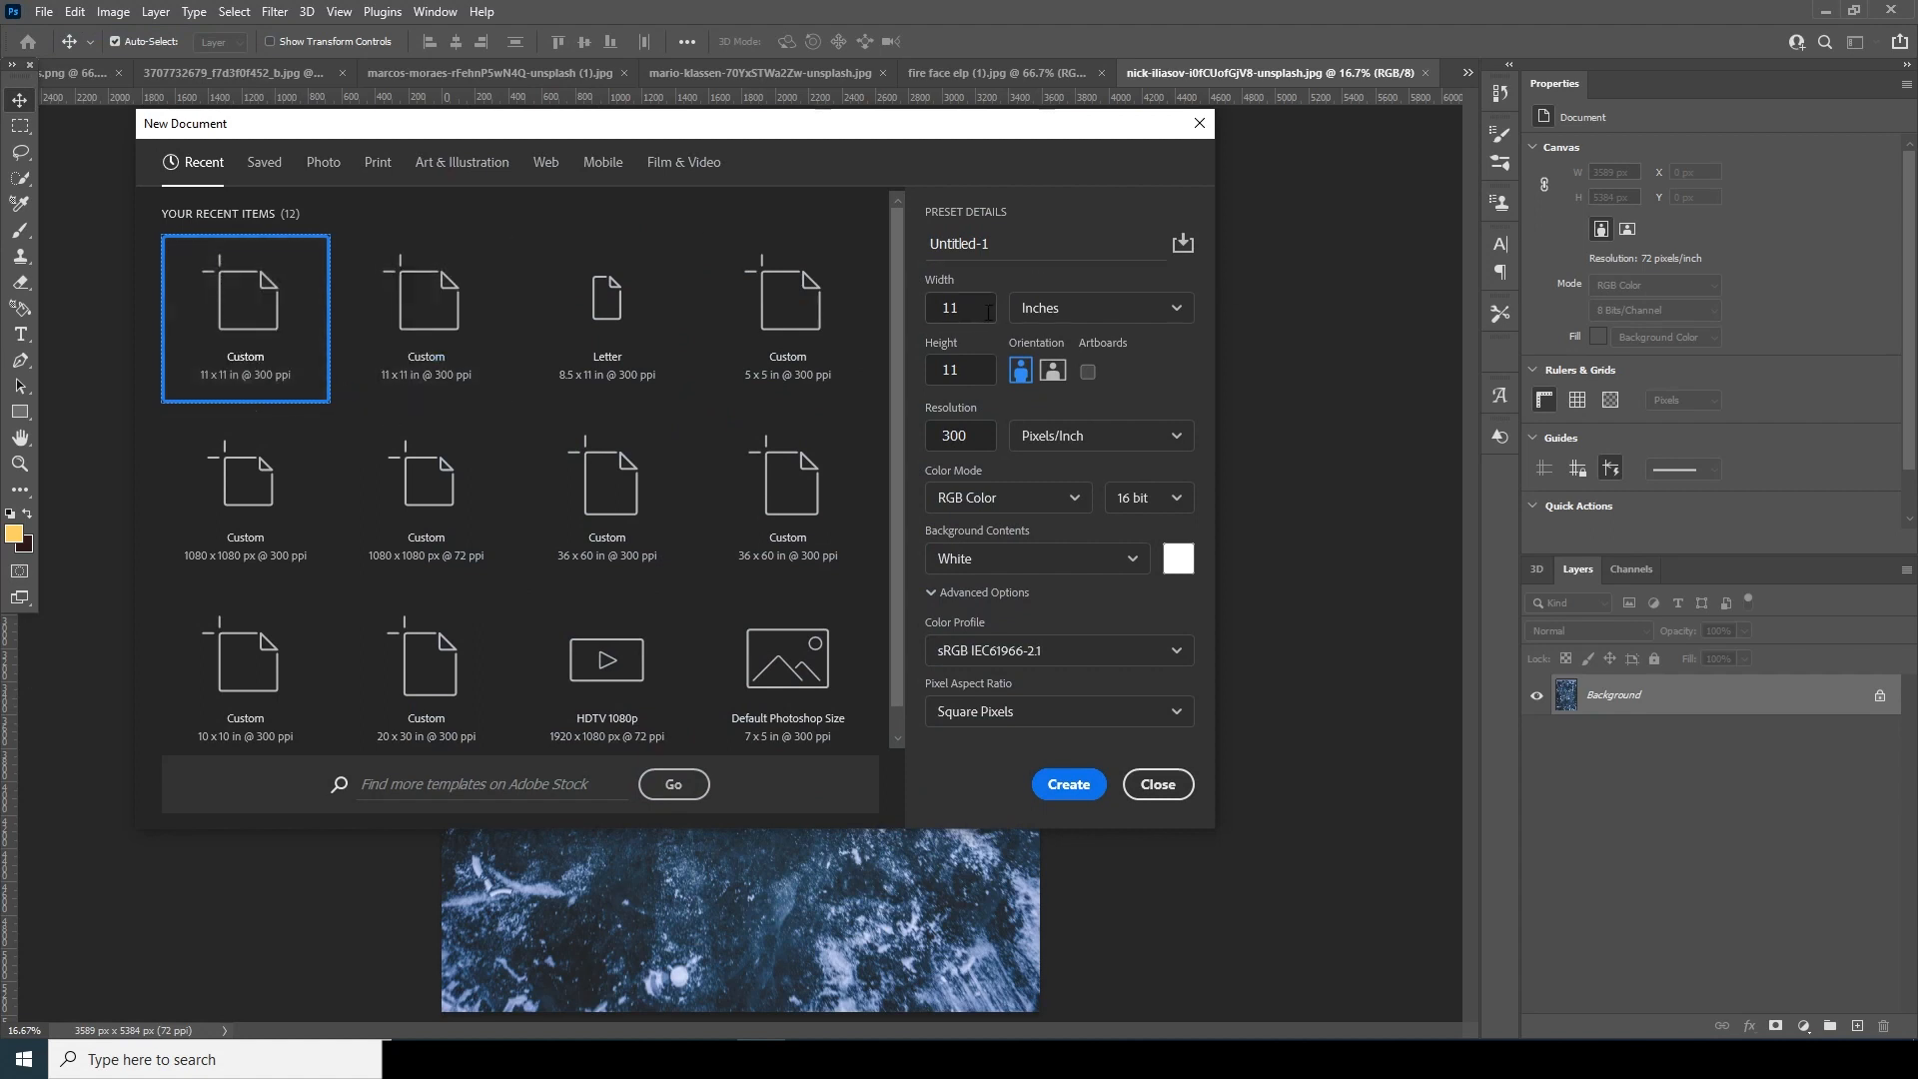
left_click(927, 436)
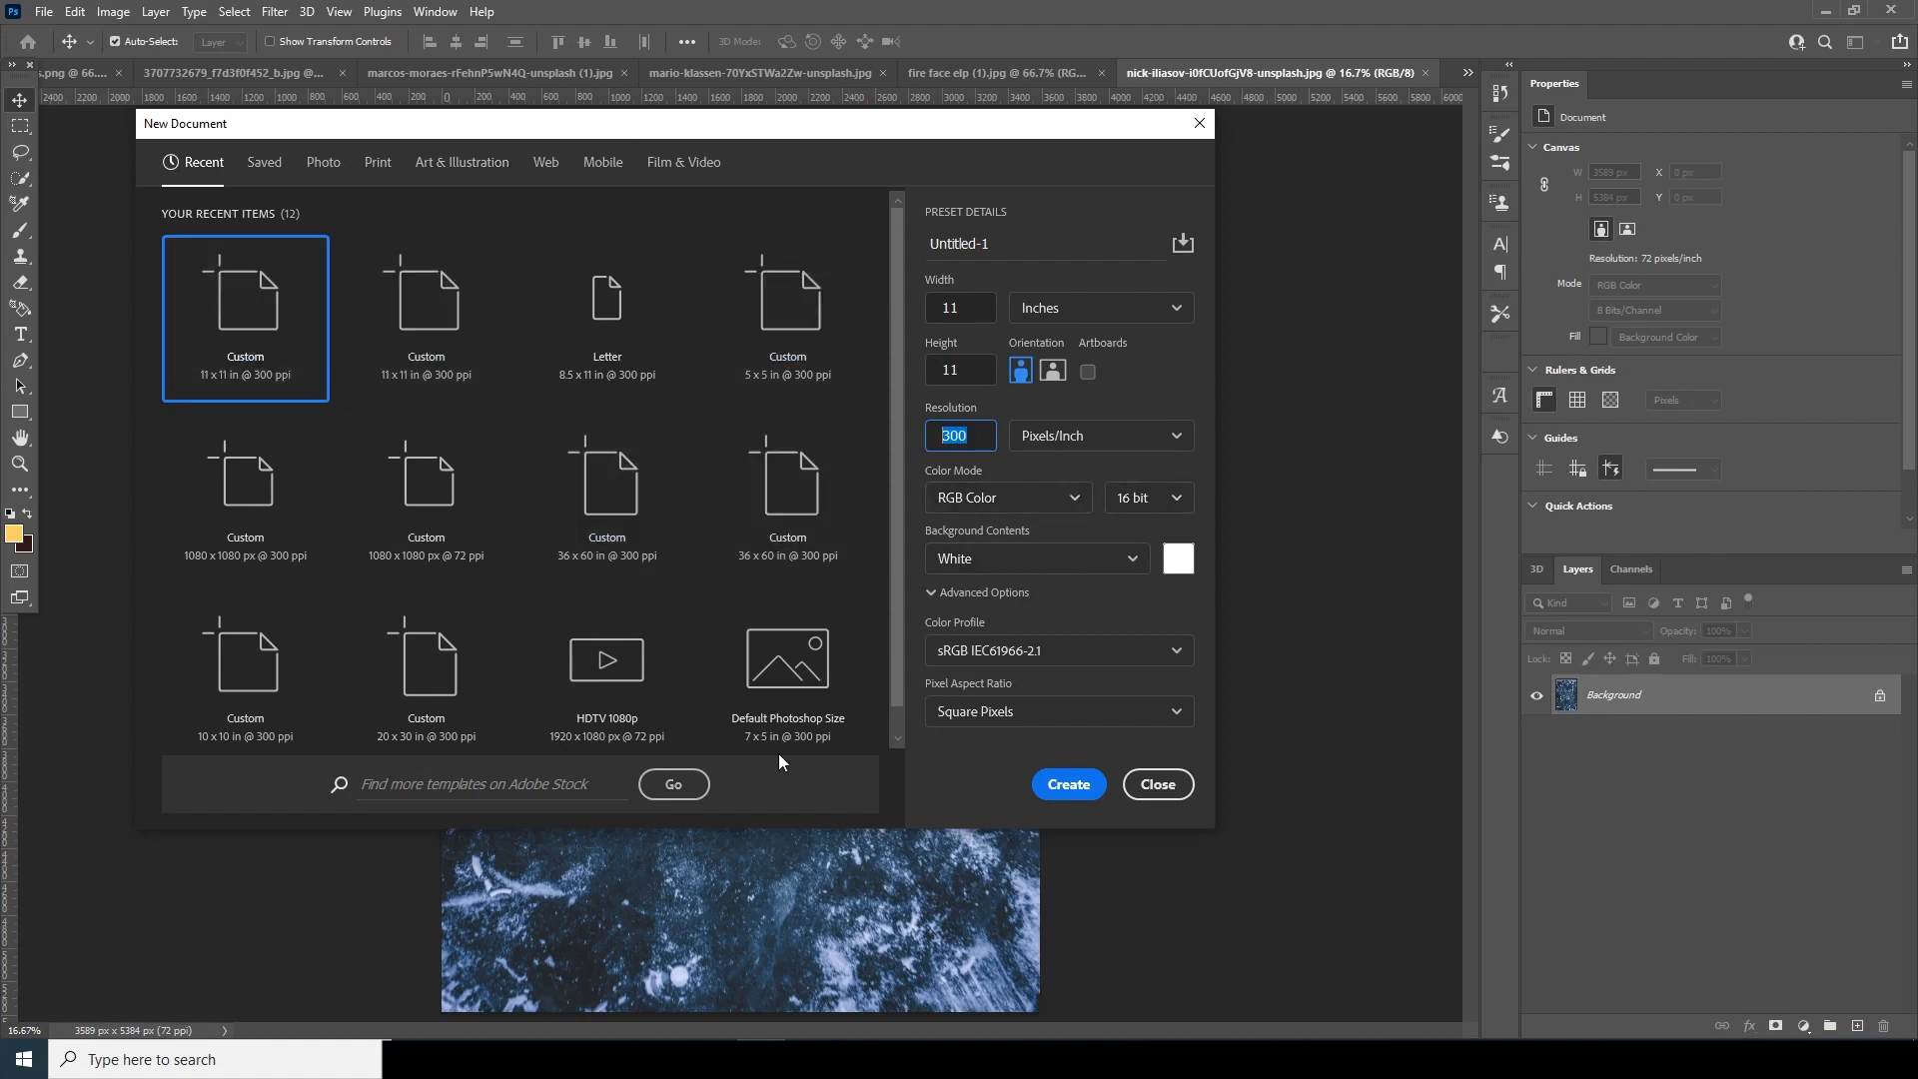
left_click(1065, 784)
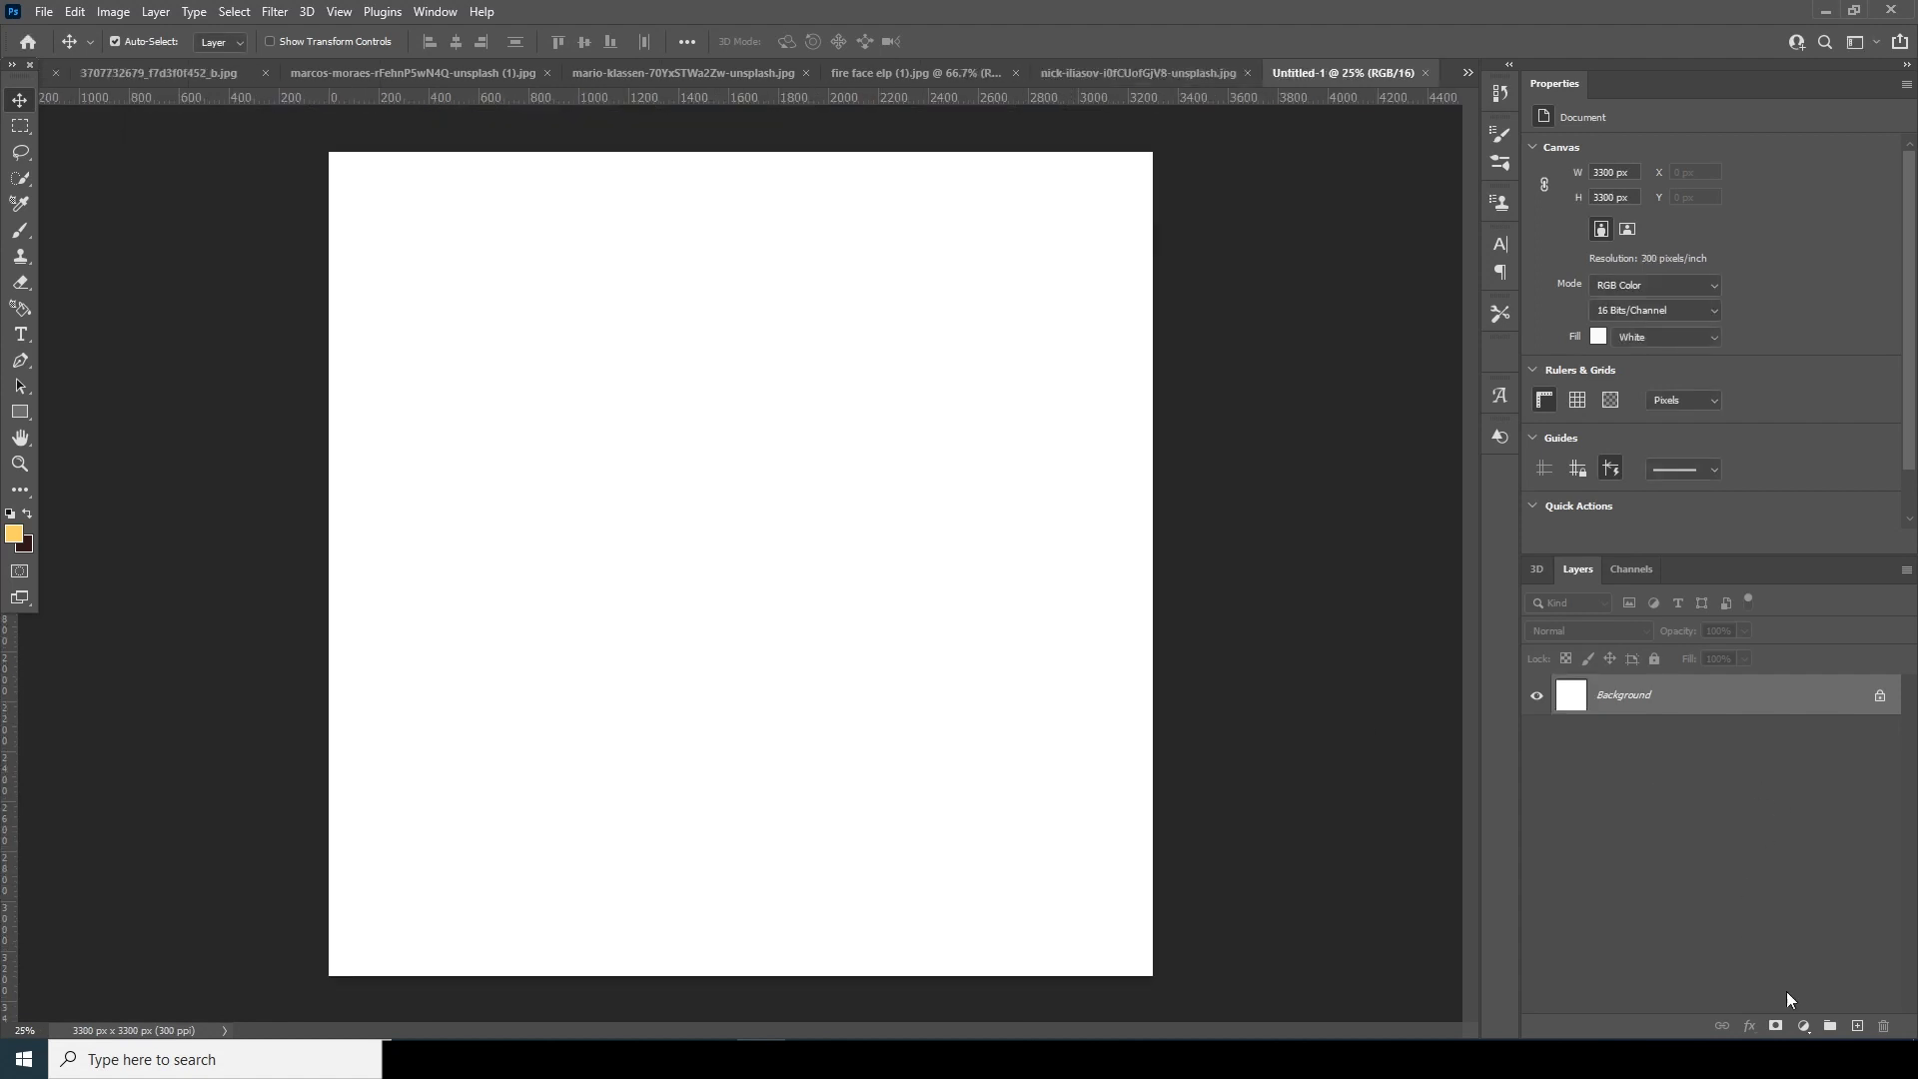
Add a Solid Color fill layer in near-black #1b1b1a above the background.
left_click(1804, 1028)
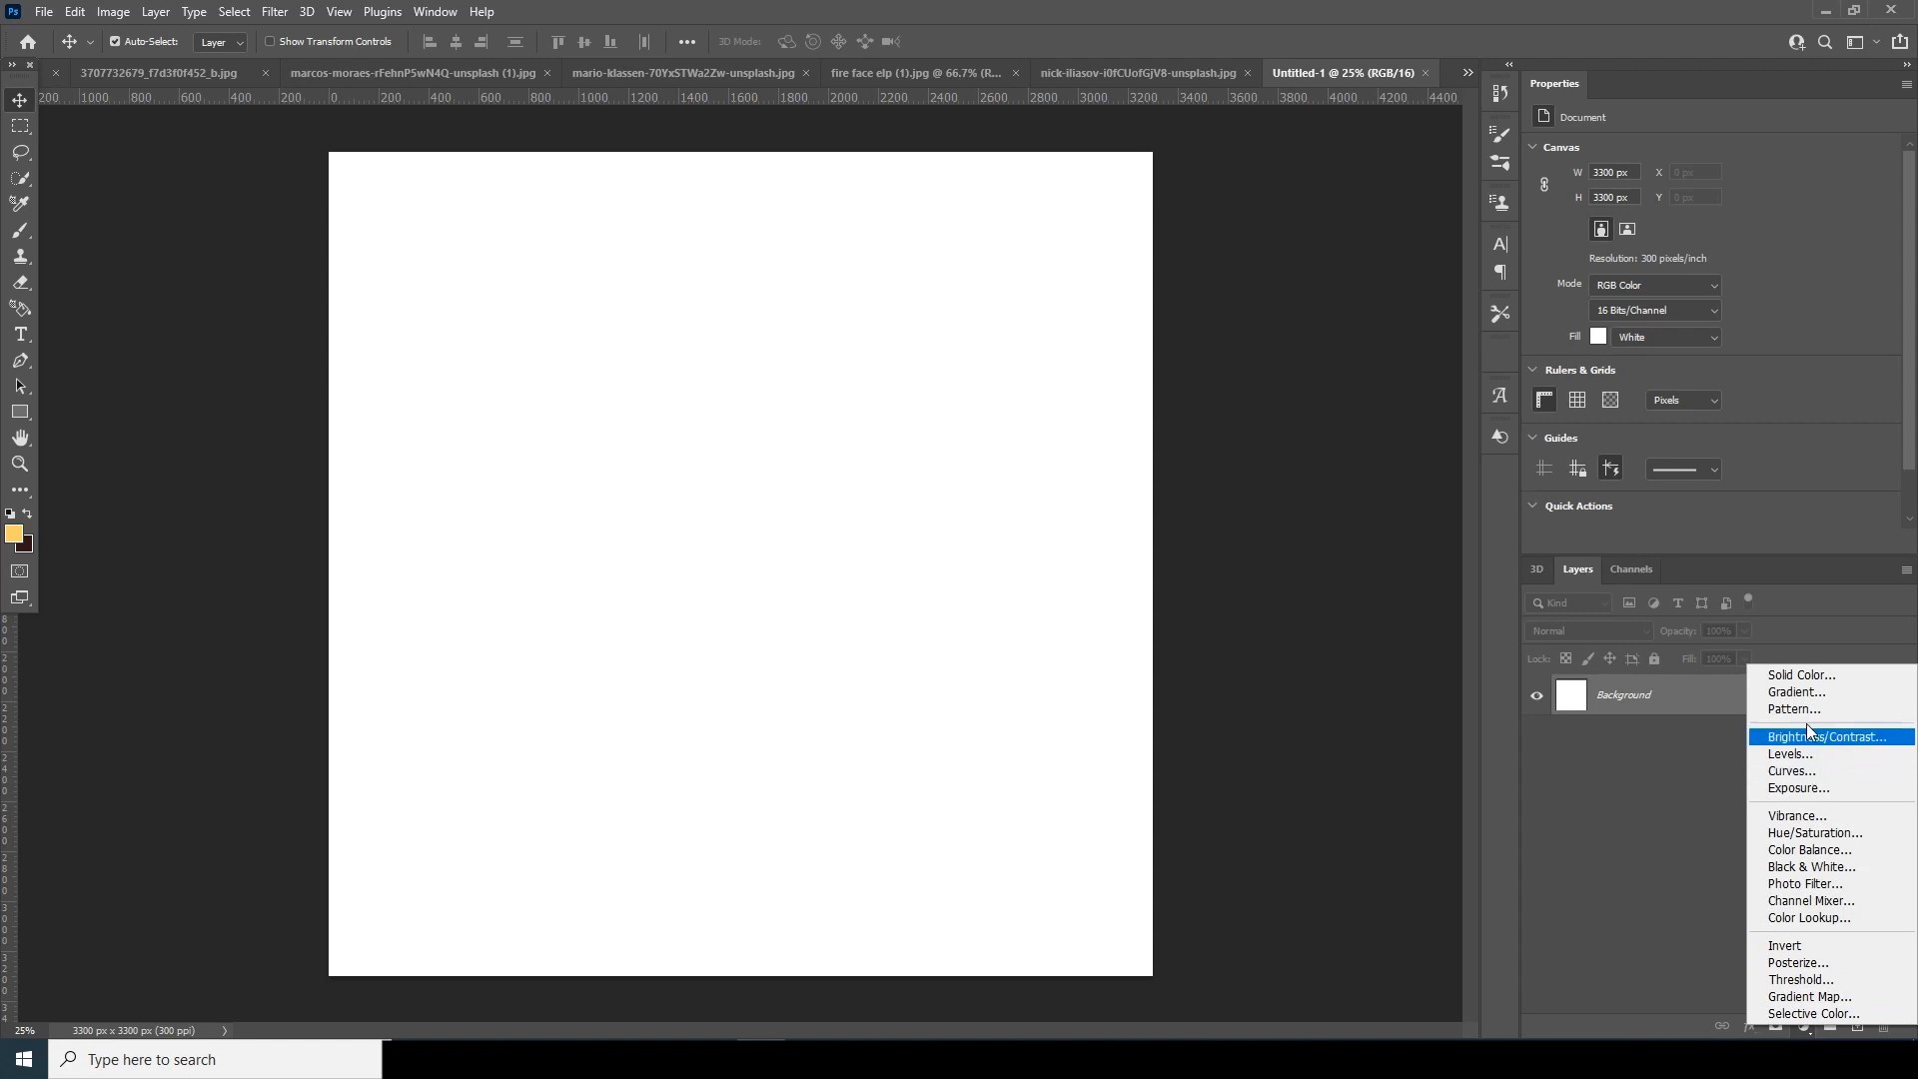
left_click(1788, 673)
left_click(1101, 727)
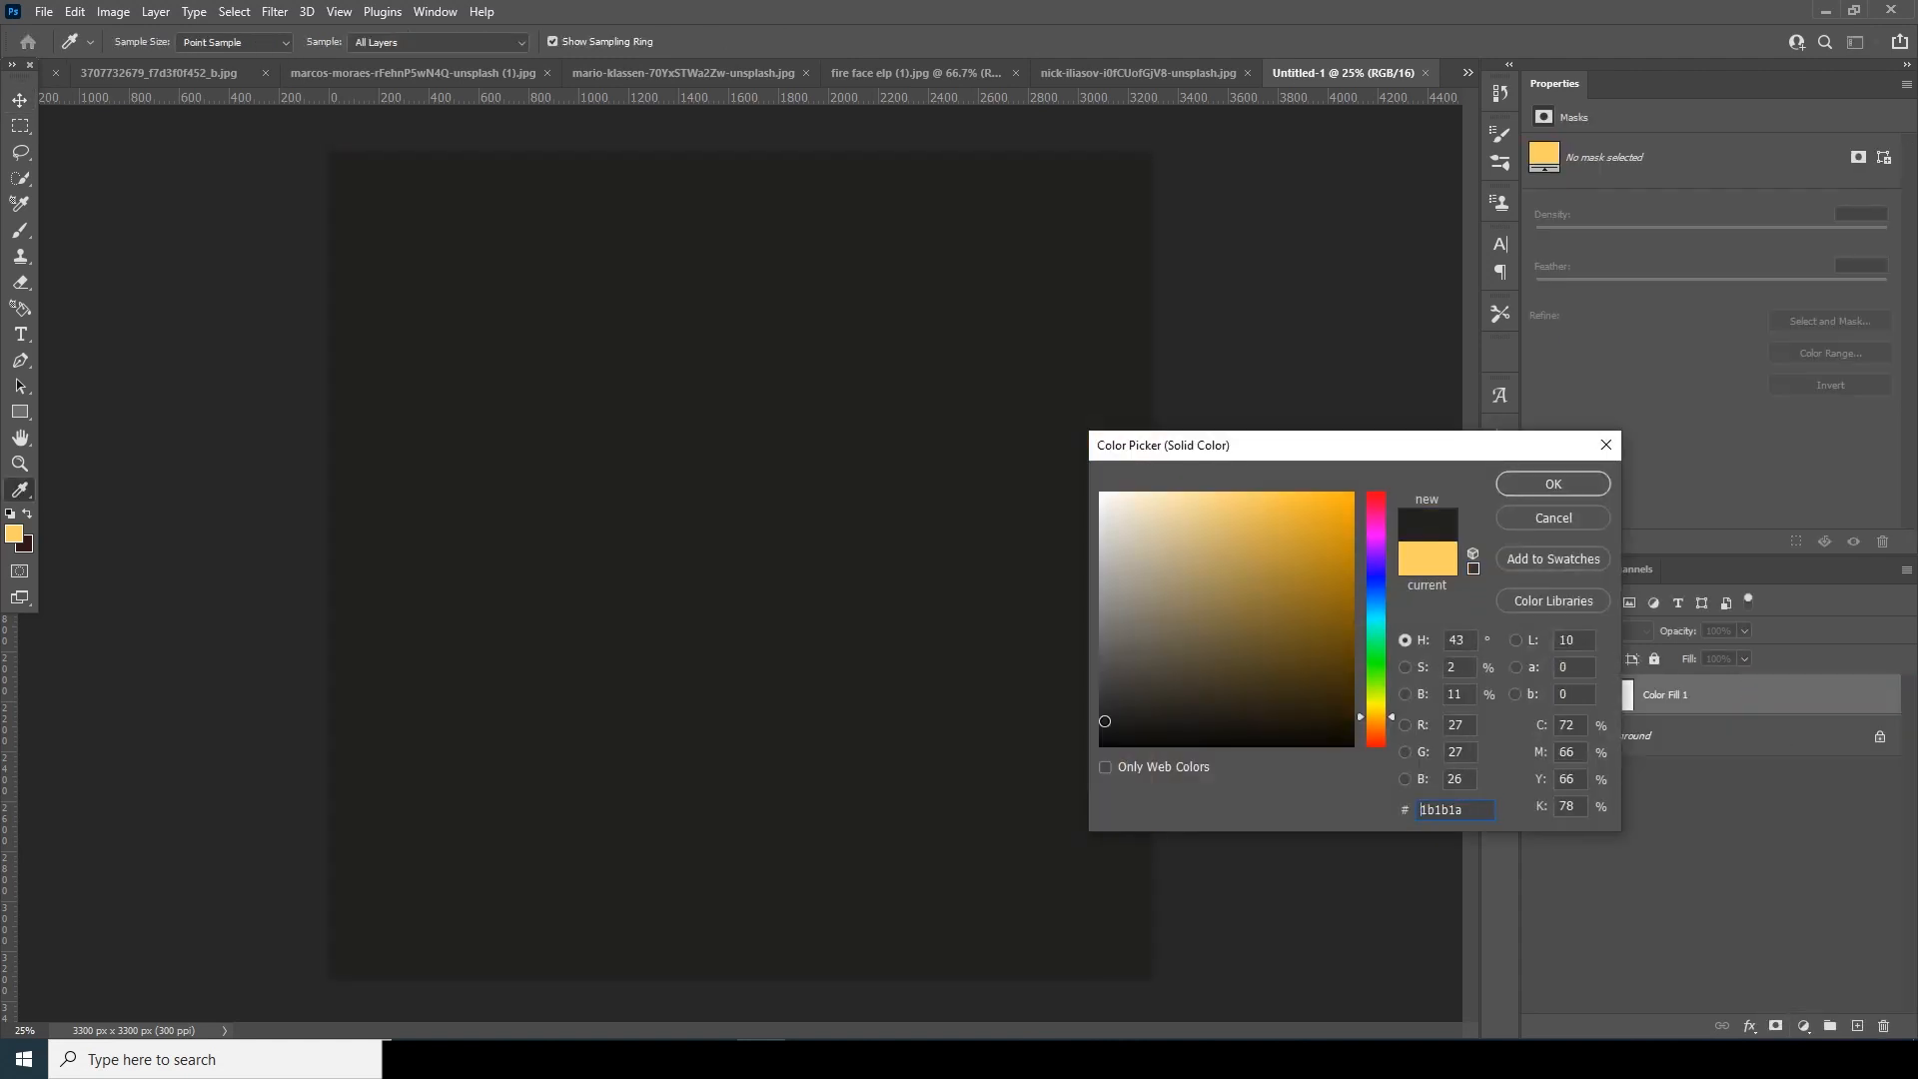
left_click(1536, 485)
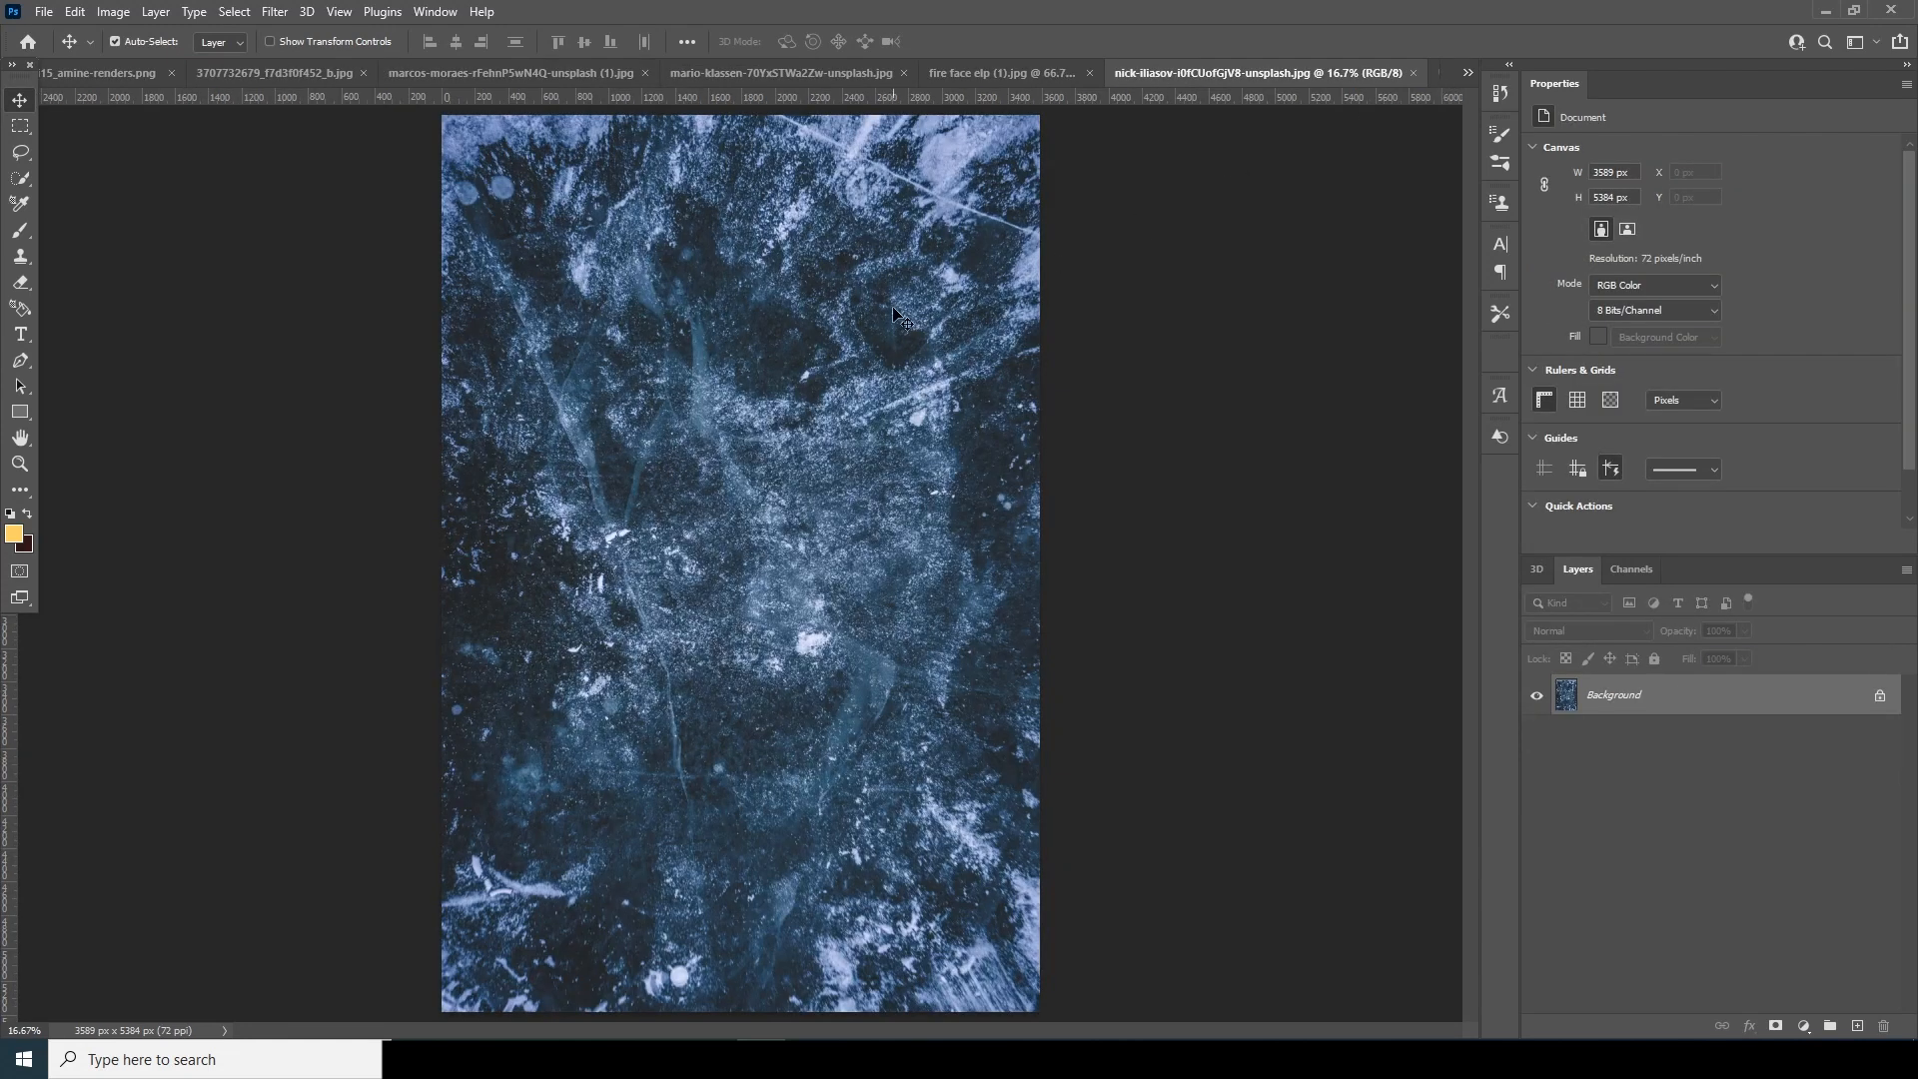
Bring the blue grunge texture image into the new document and position it so it covers the whole canvas.
left_click_drag(1441, 66, 799, 459)
key("Return")
key("ctrl+minus")
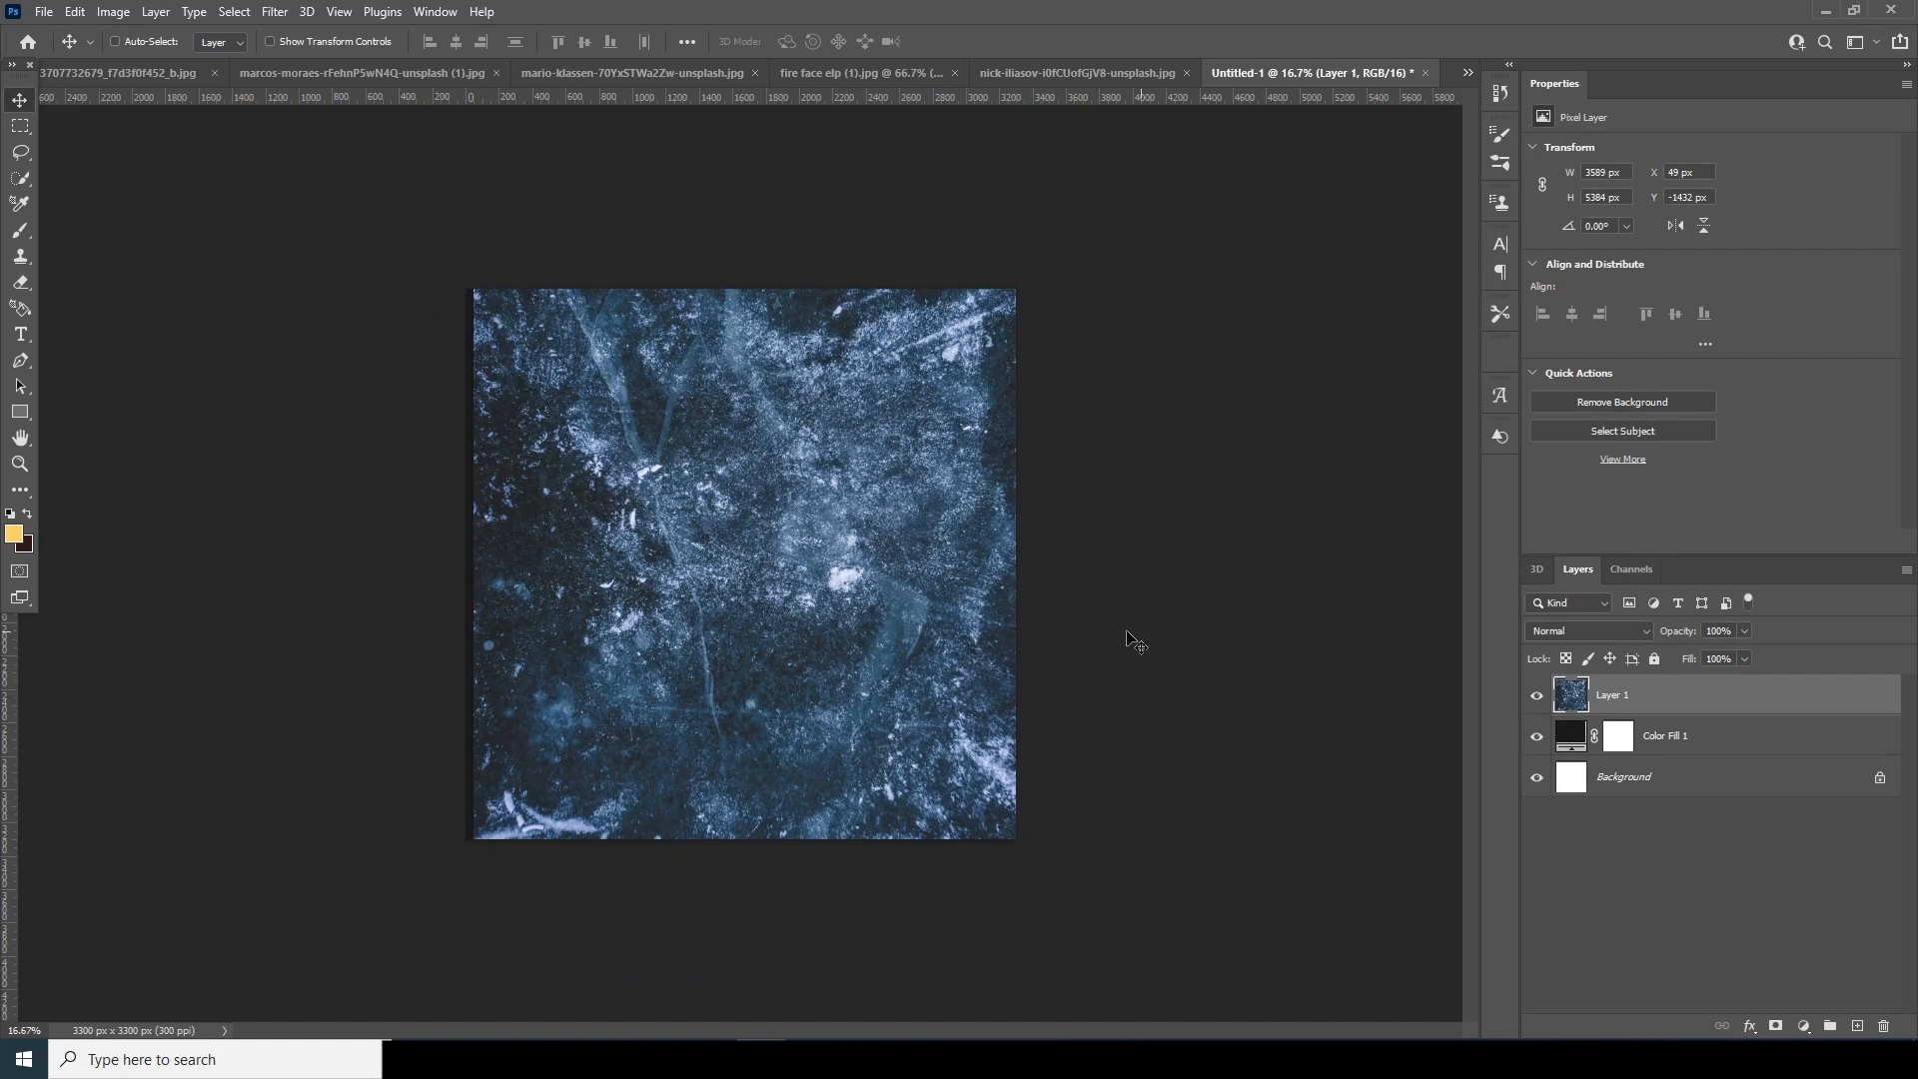
key("ctrl+t")
left_click_drag(830, 611, 819, 661)
key("Escape")
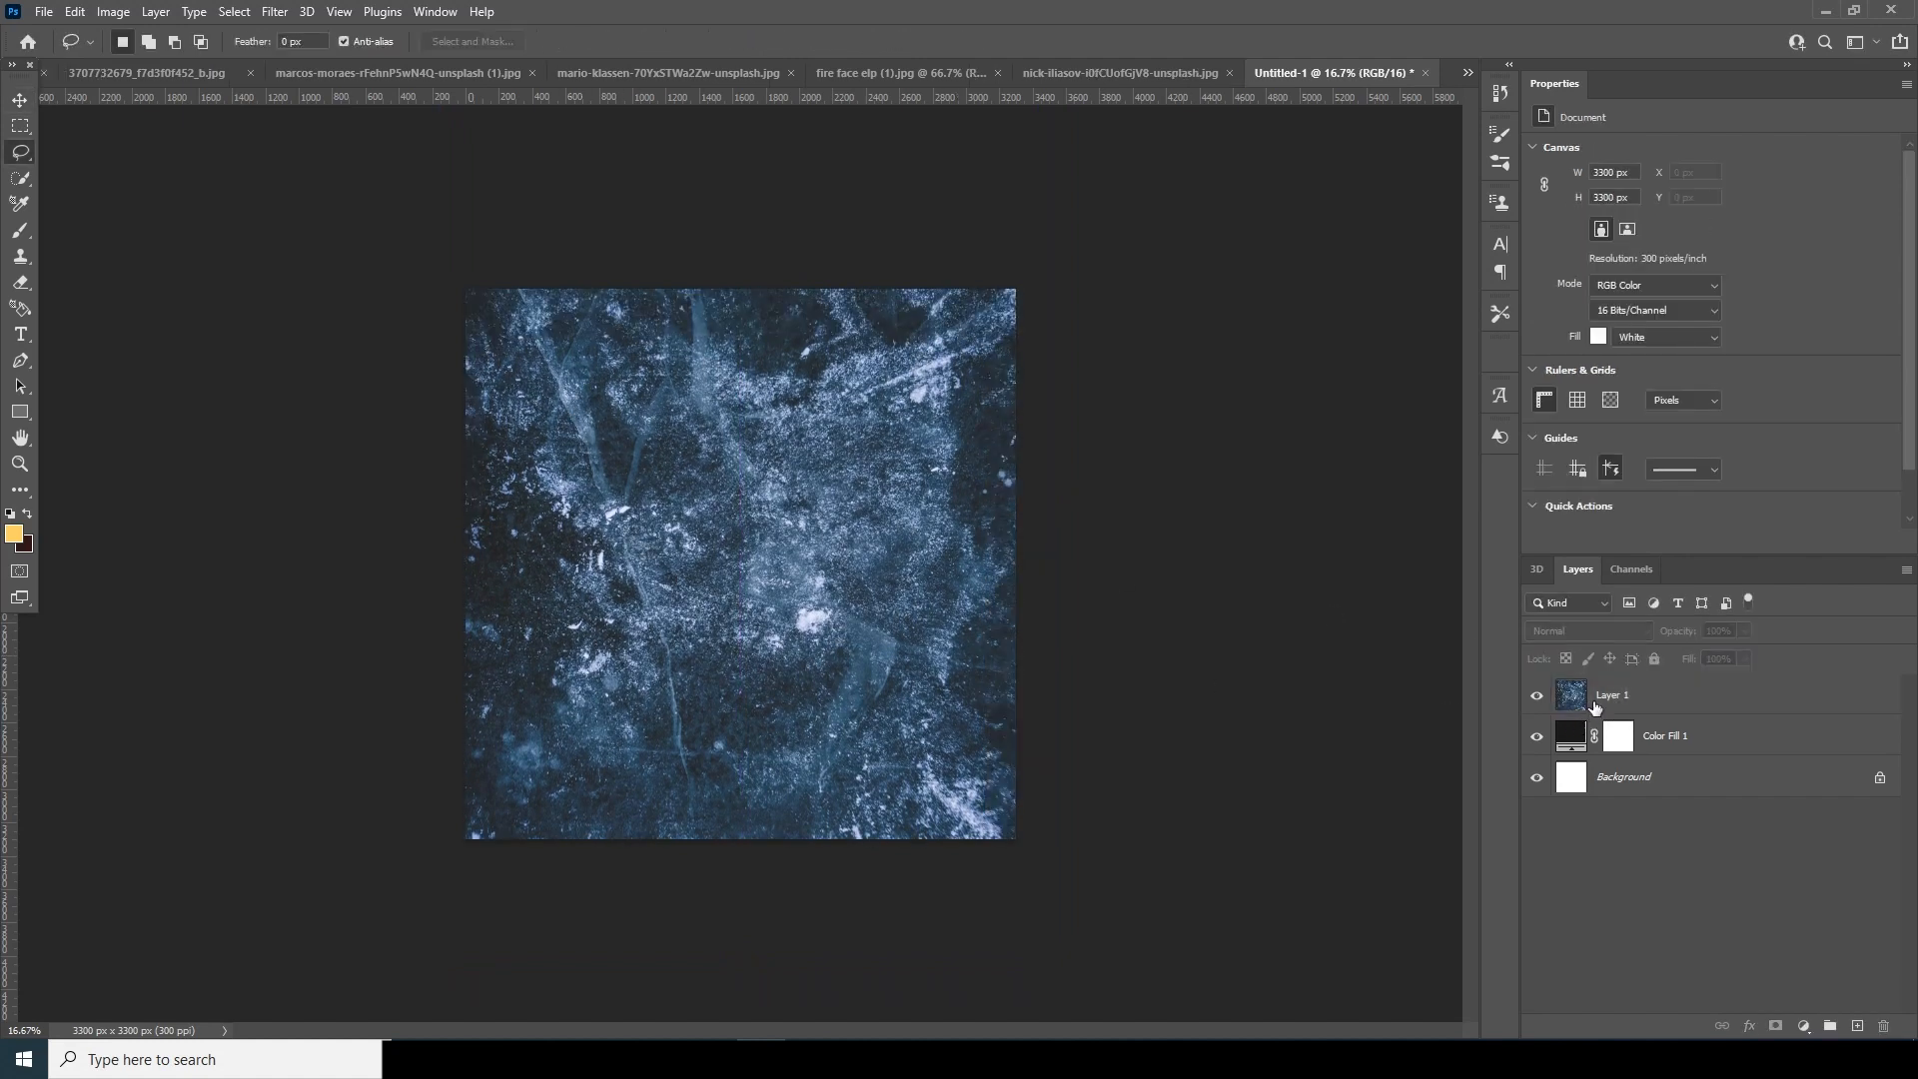
Lasso a large irregular shape across the middle of the texture layer and mask that area out to leave a hole.
left_click(1569, 709)
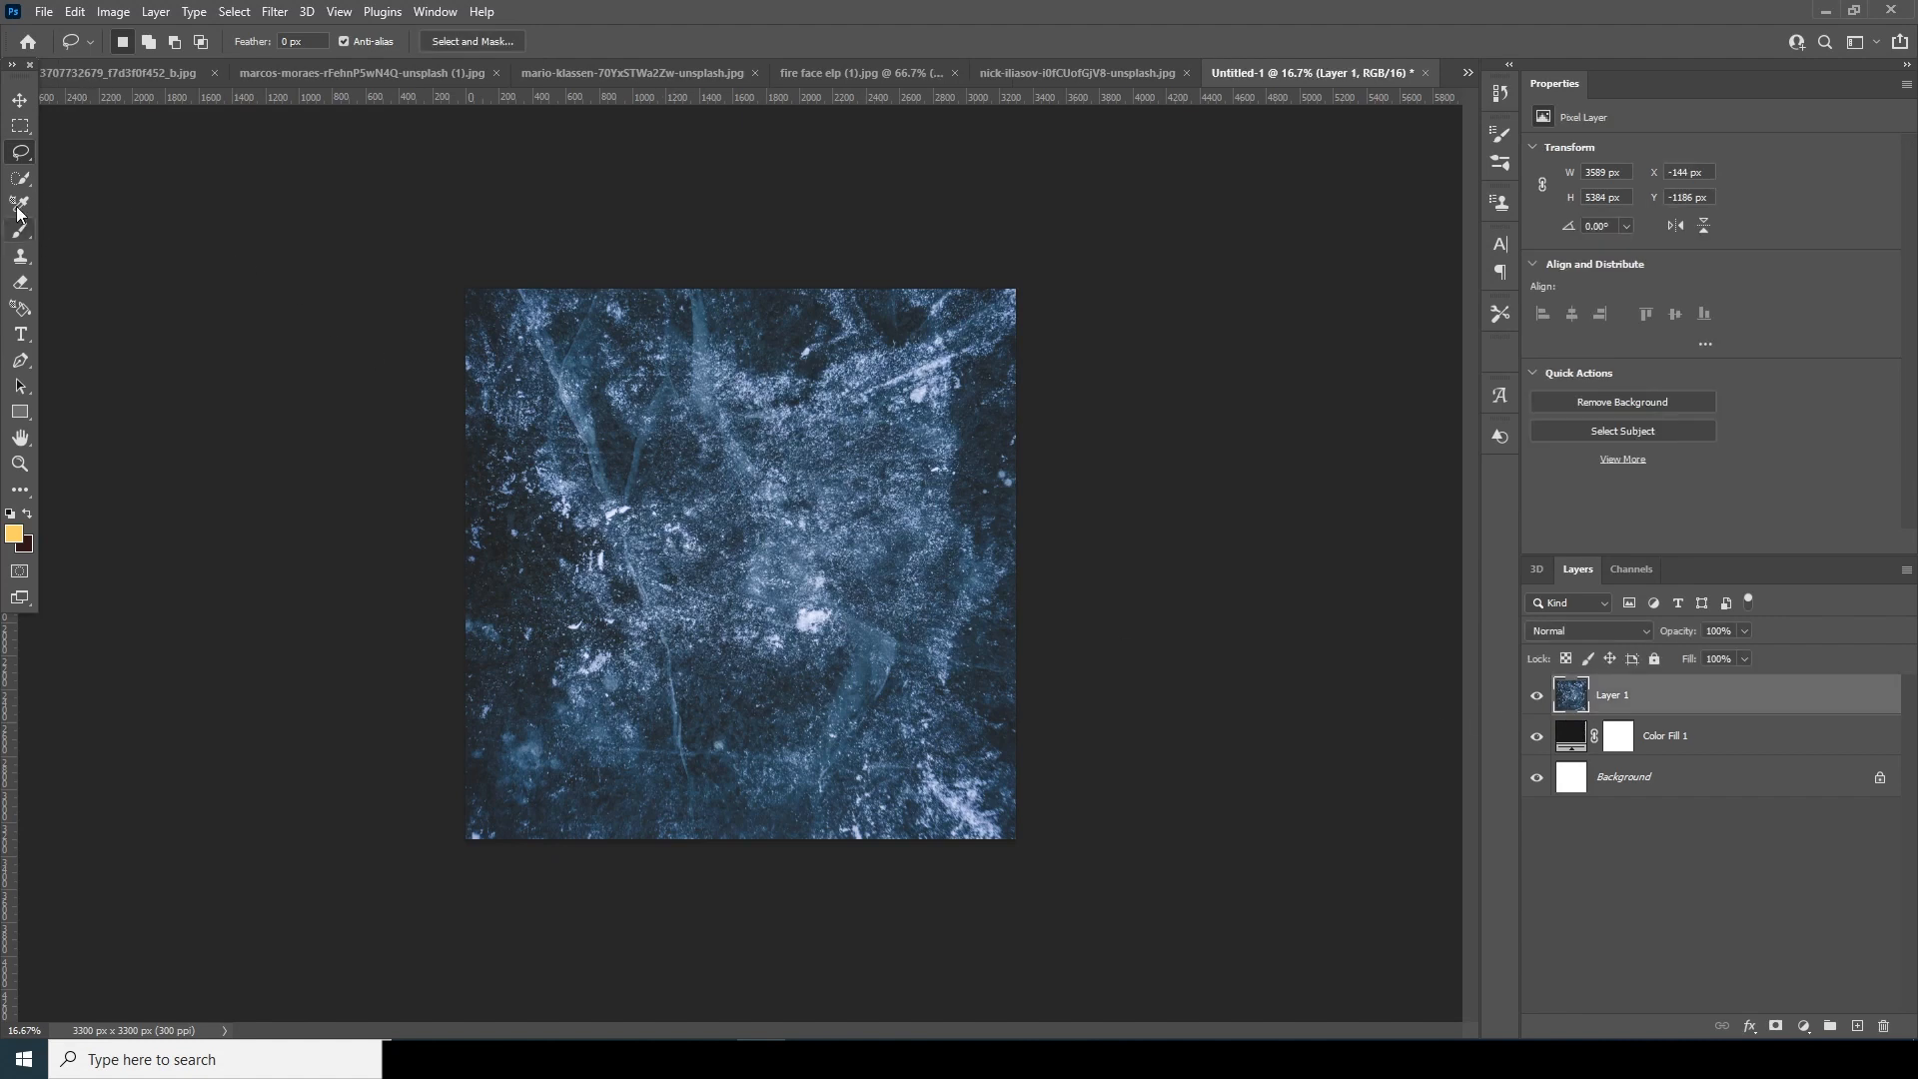
right_click(16, 152)
left_click(96, 155)
mouse_move(954, 310)
left_mouse_down()
mouse_move(885, 376)
mouse_move(654, 408)
left_mouse_up()
mouse_move(585, 761)
left_mouse_down()
mouse_move(632, 812)
mouse_move(734, 810)
mouse_move(888, 691)
mouse_move(943, 325)
left_mouse_up()
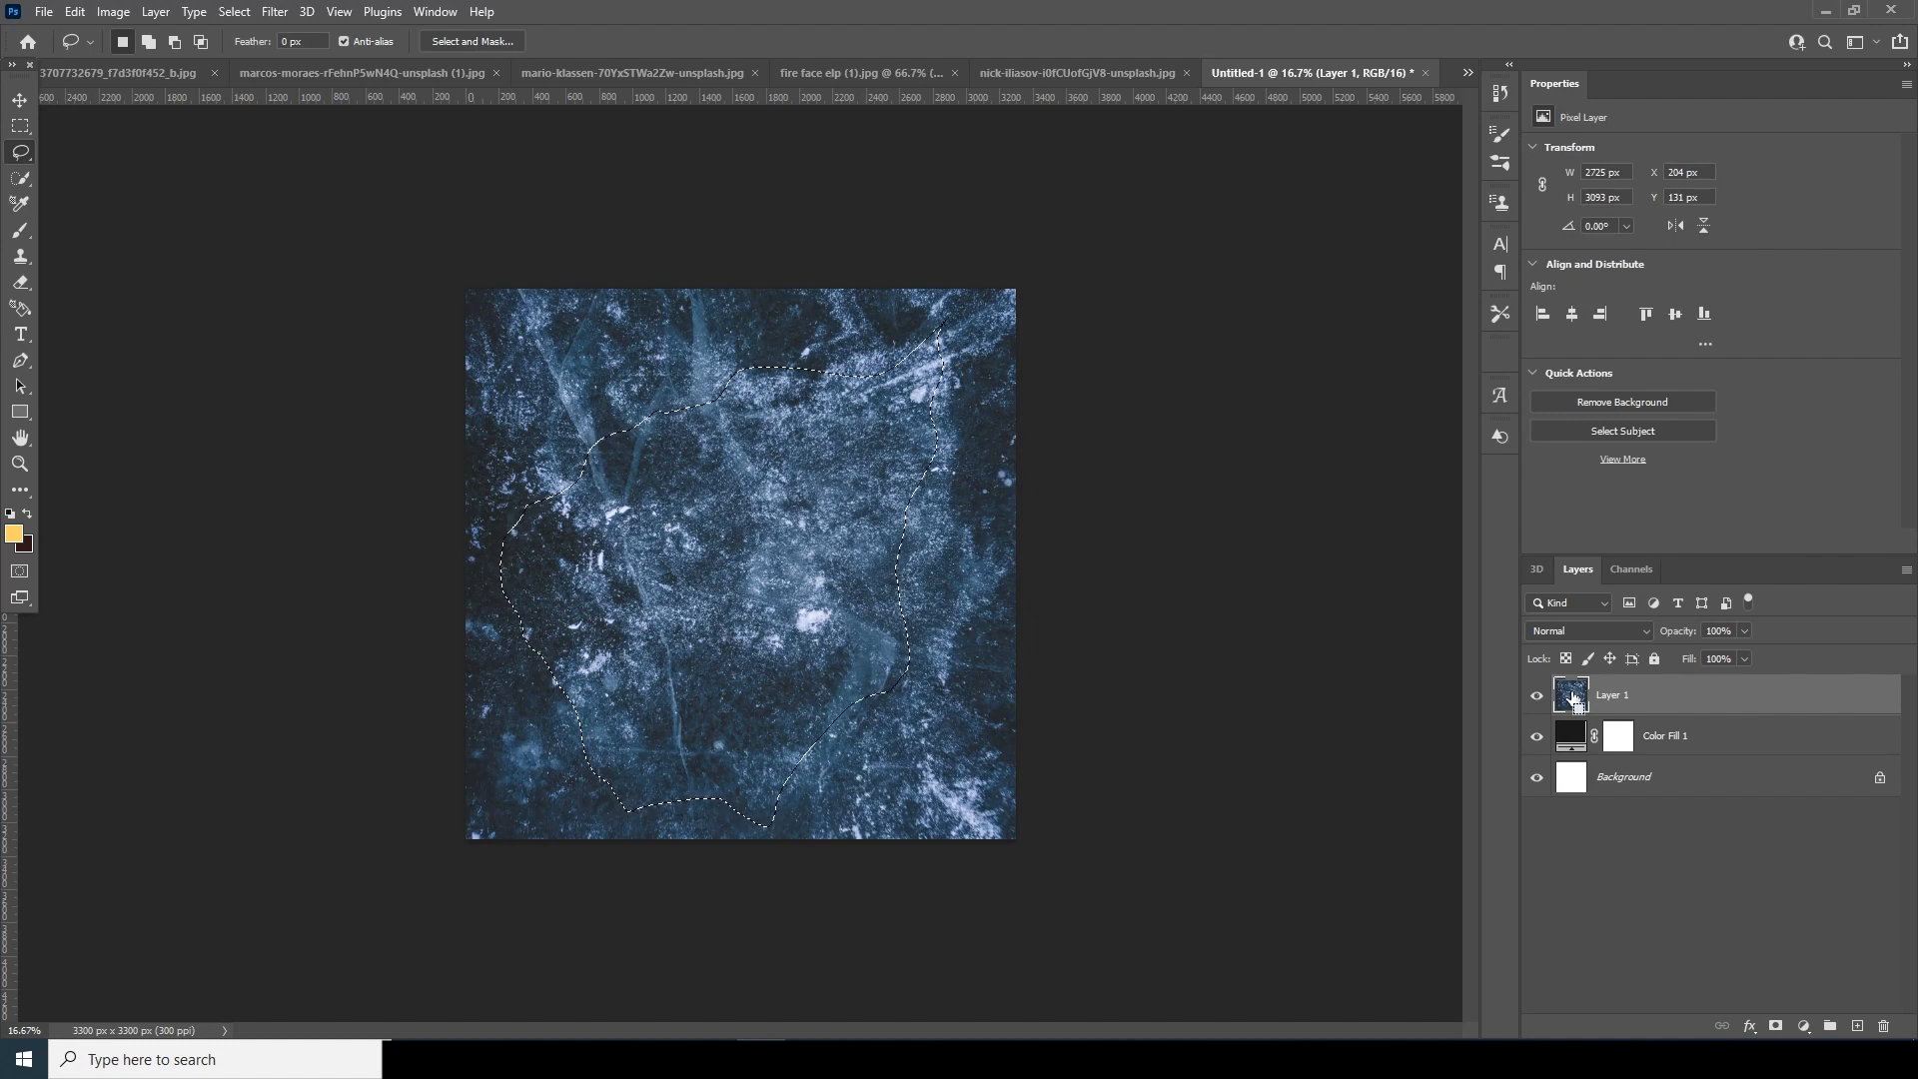
key("ctrl+shift+i")
left_click(1776, 1025)
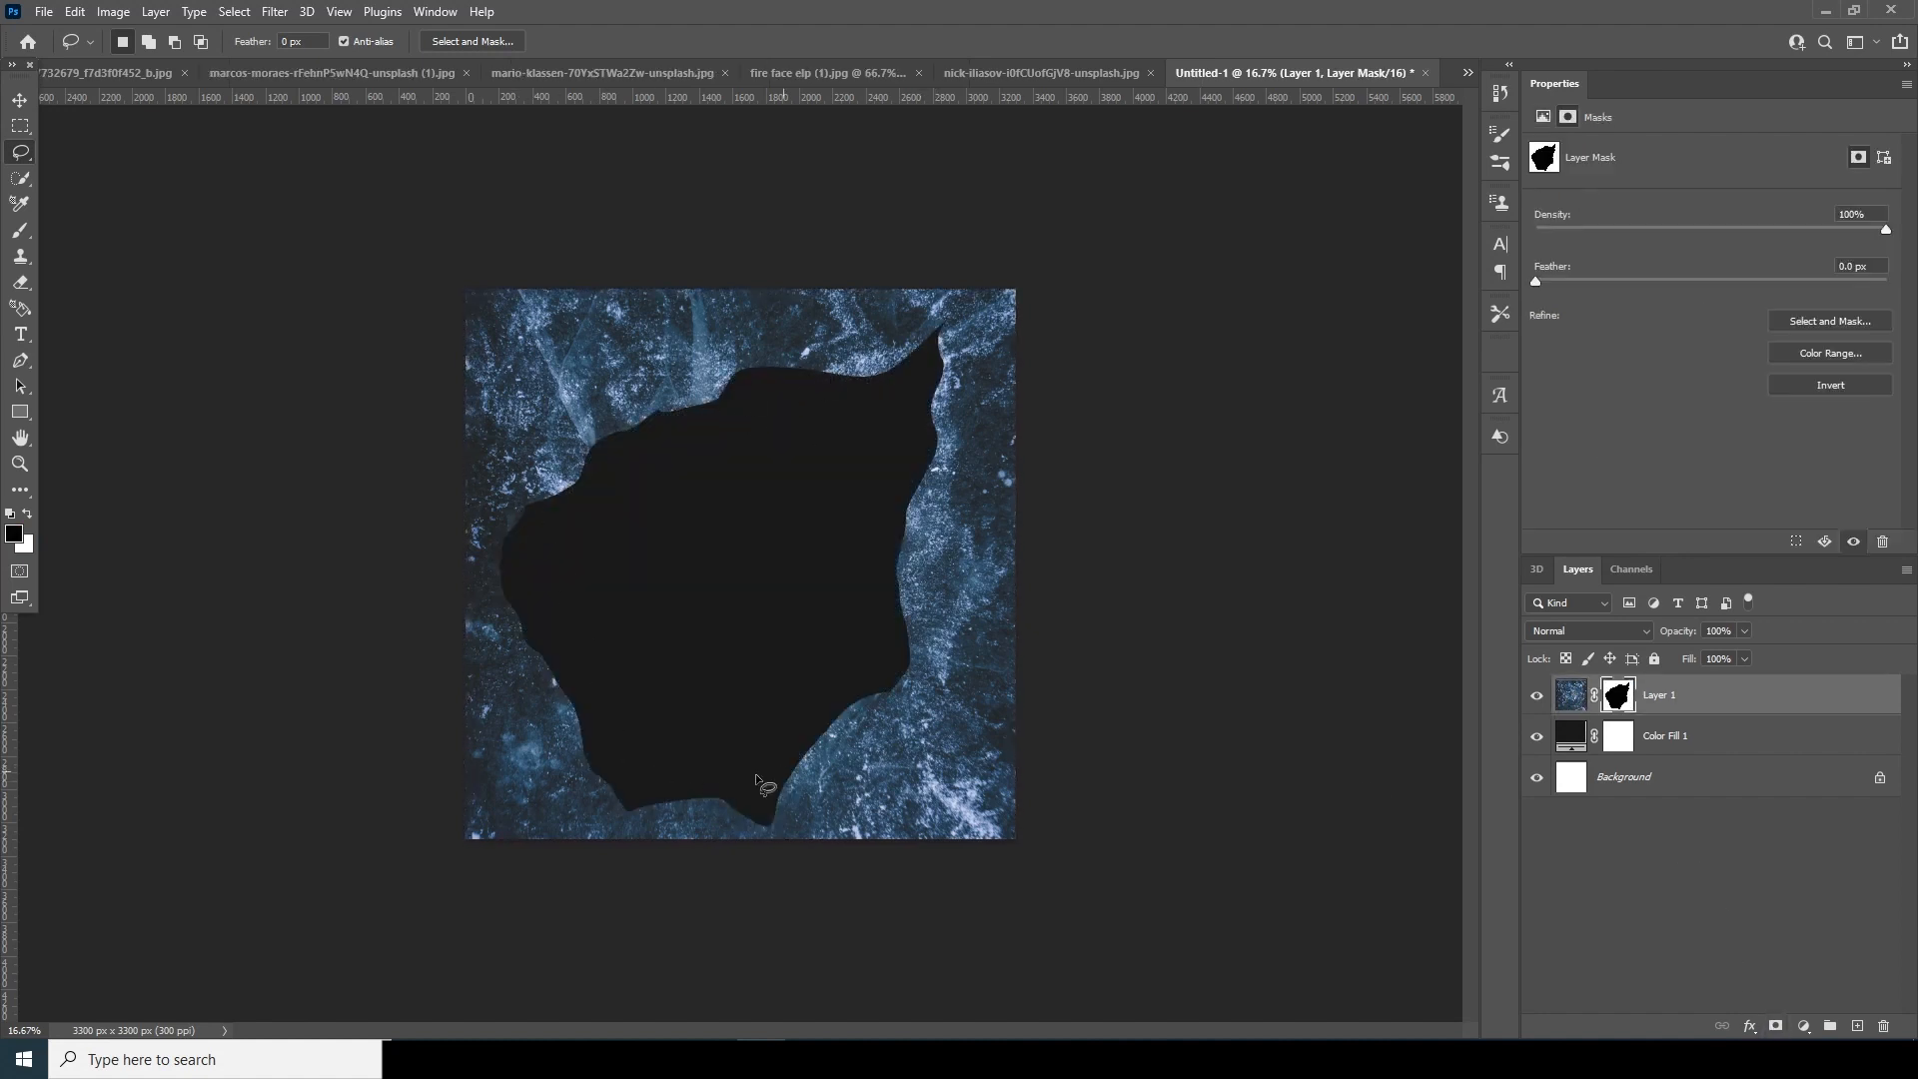
Strongly reduce the saturation of the texture layer's image with a Hue/Saturation adjustment so it turns nearly grey.
left_click(19, 101)
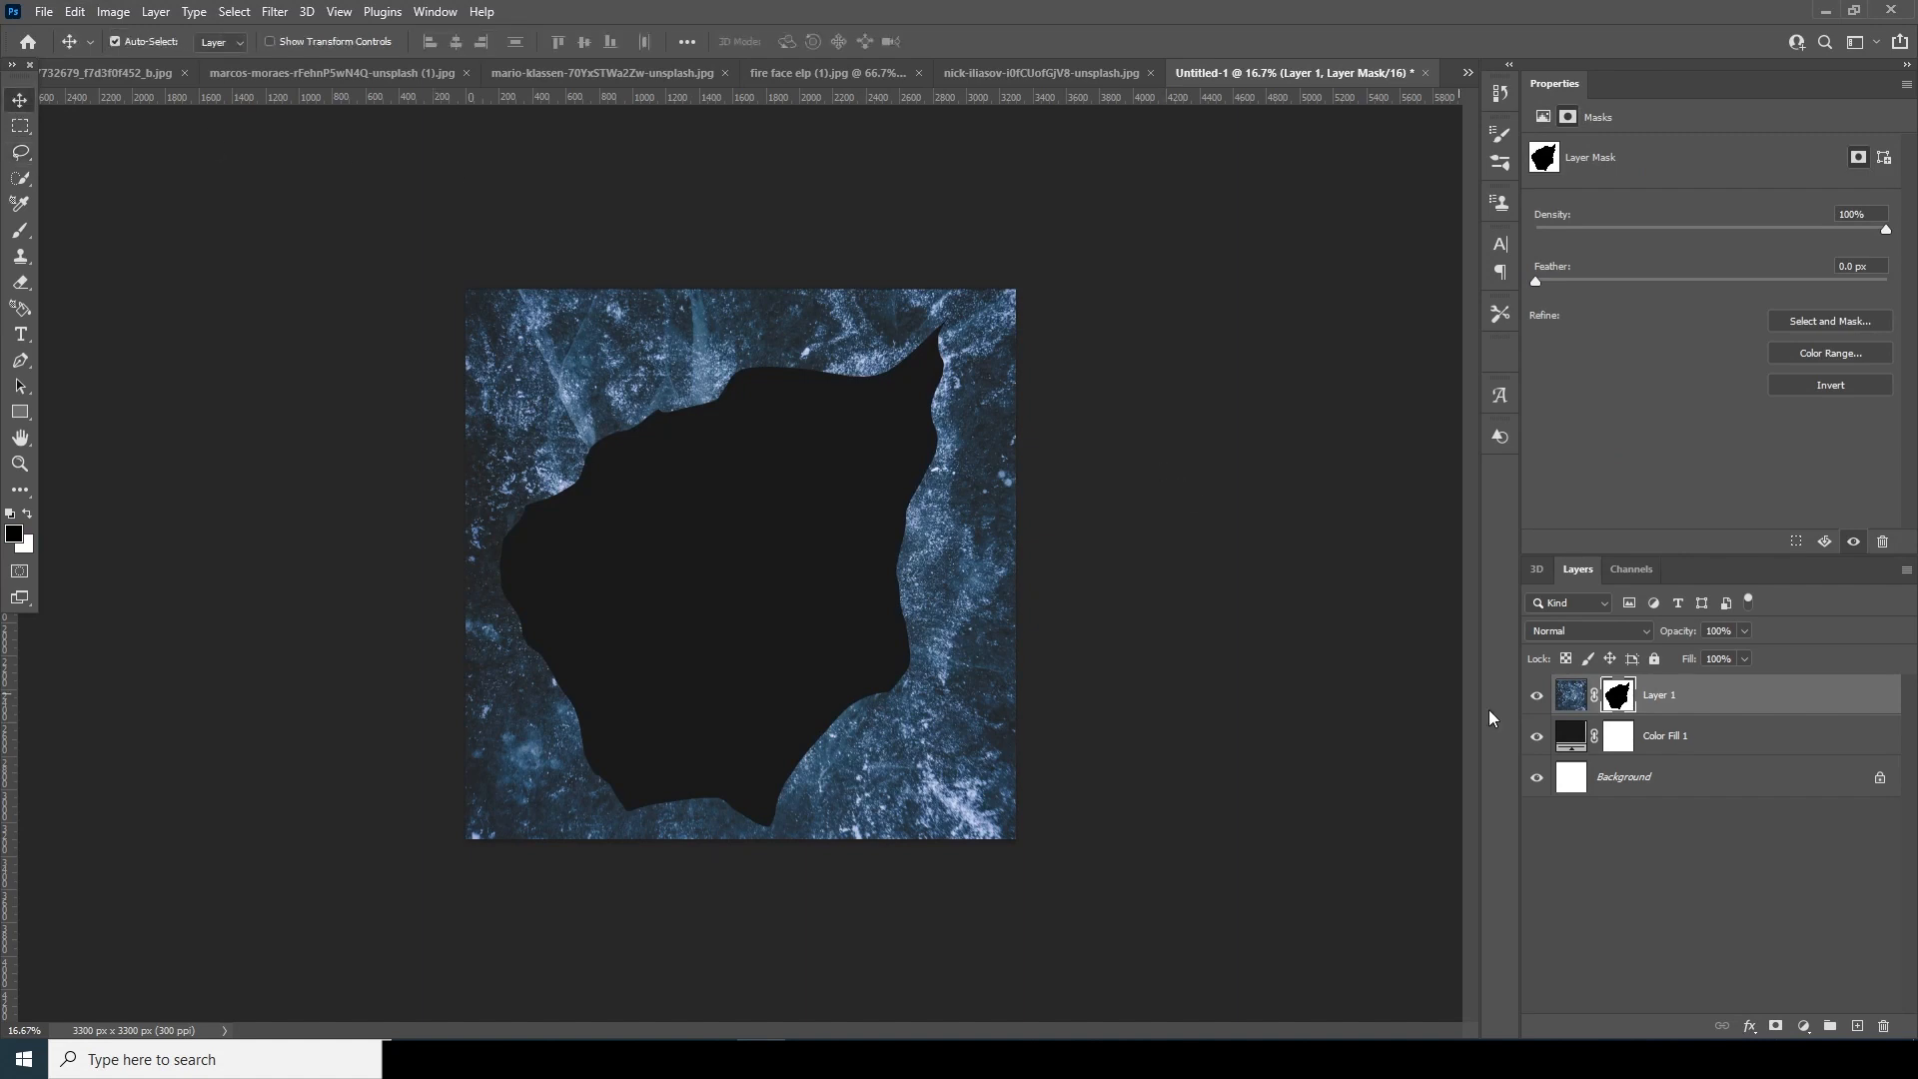
left_click(1571, 697)
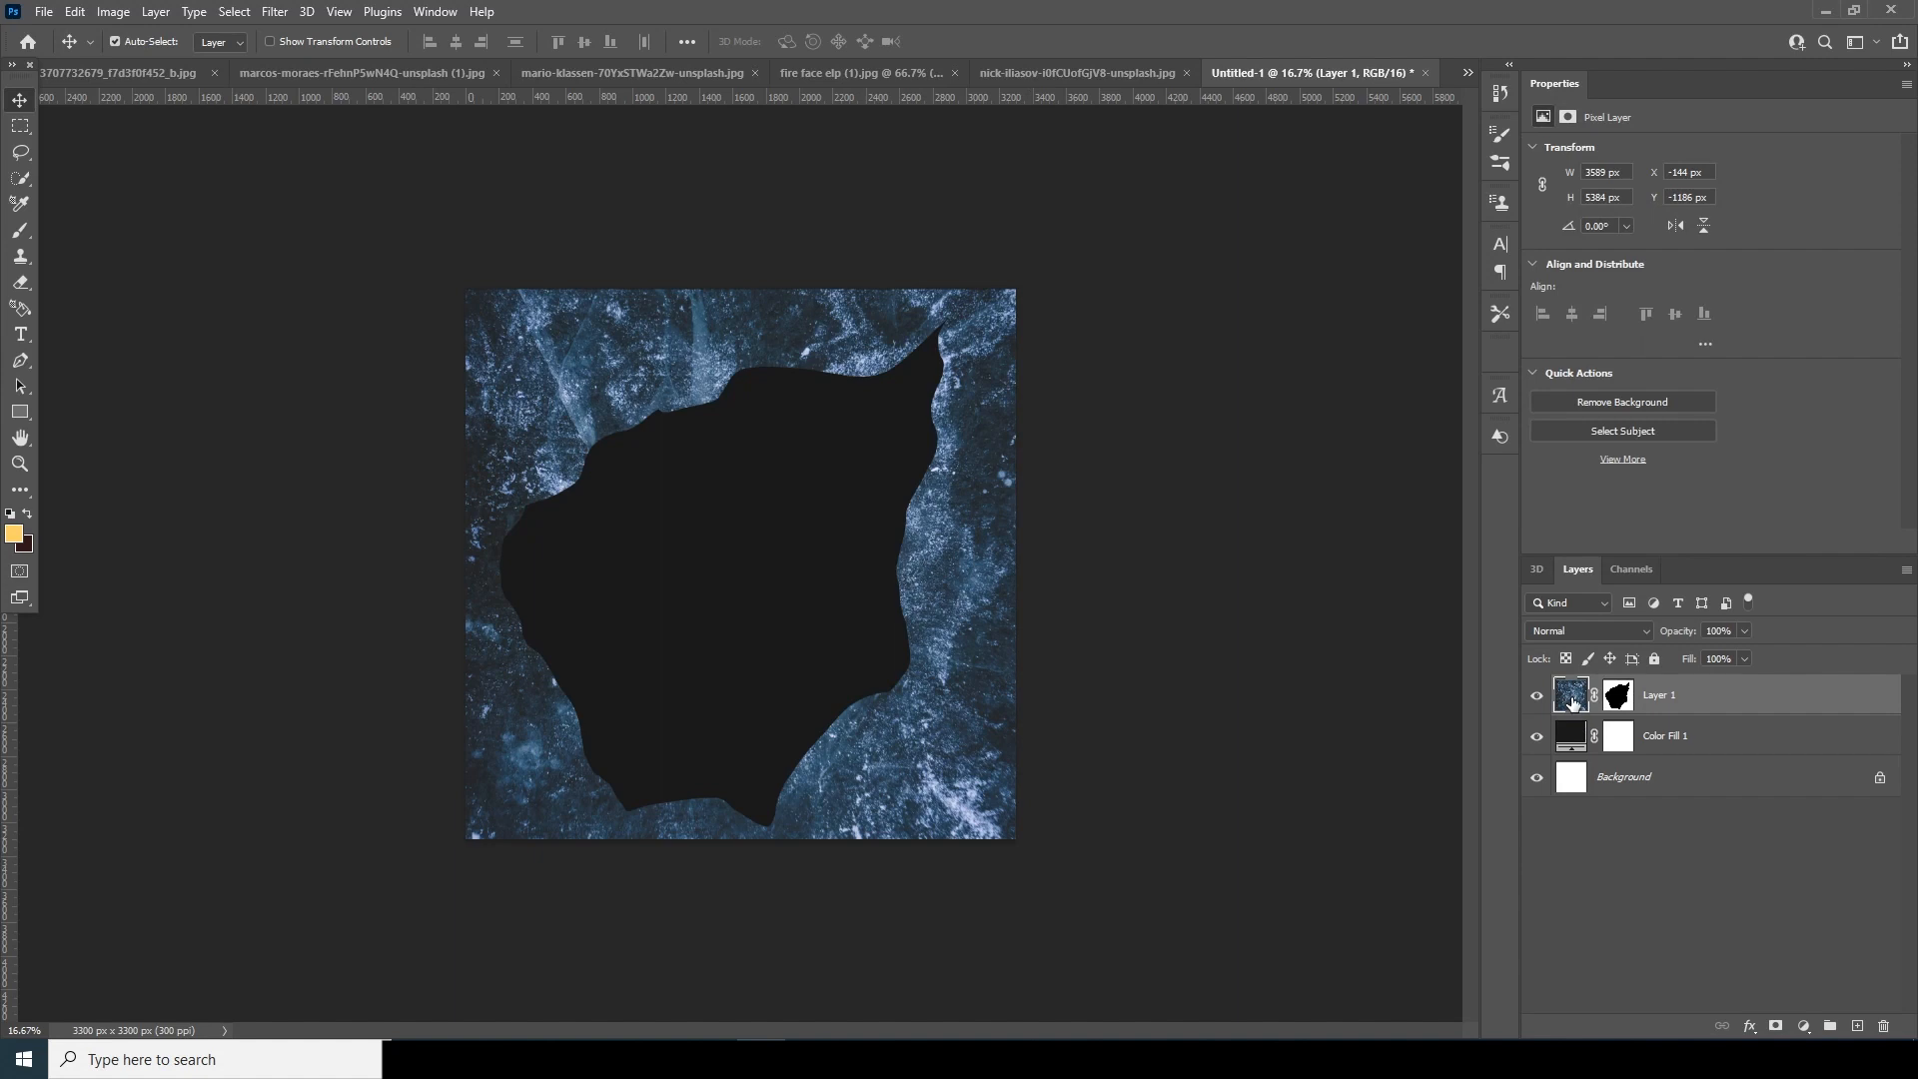
left_click(113, 12)
mouse_move(222, 75)
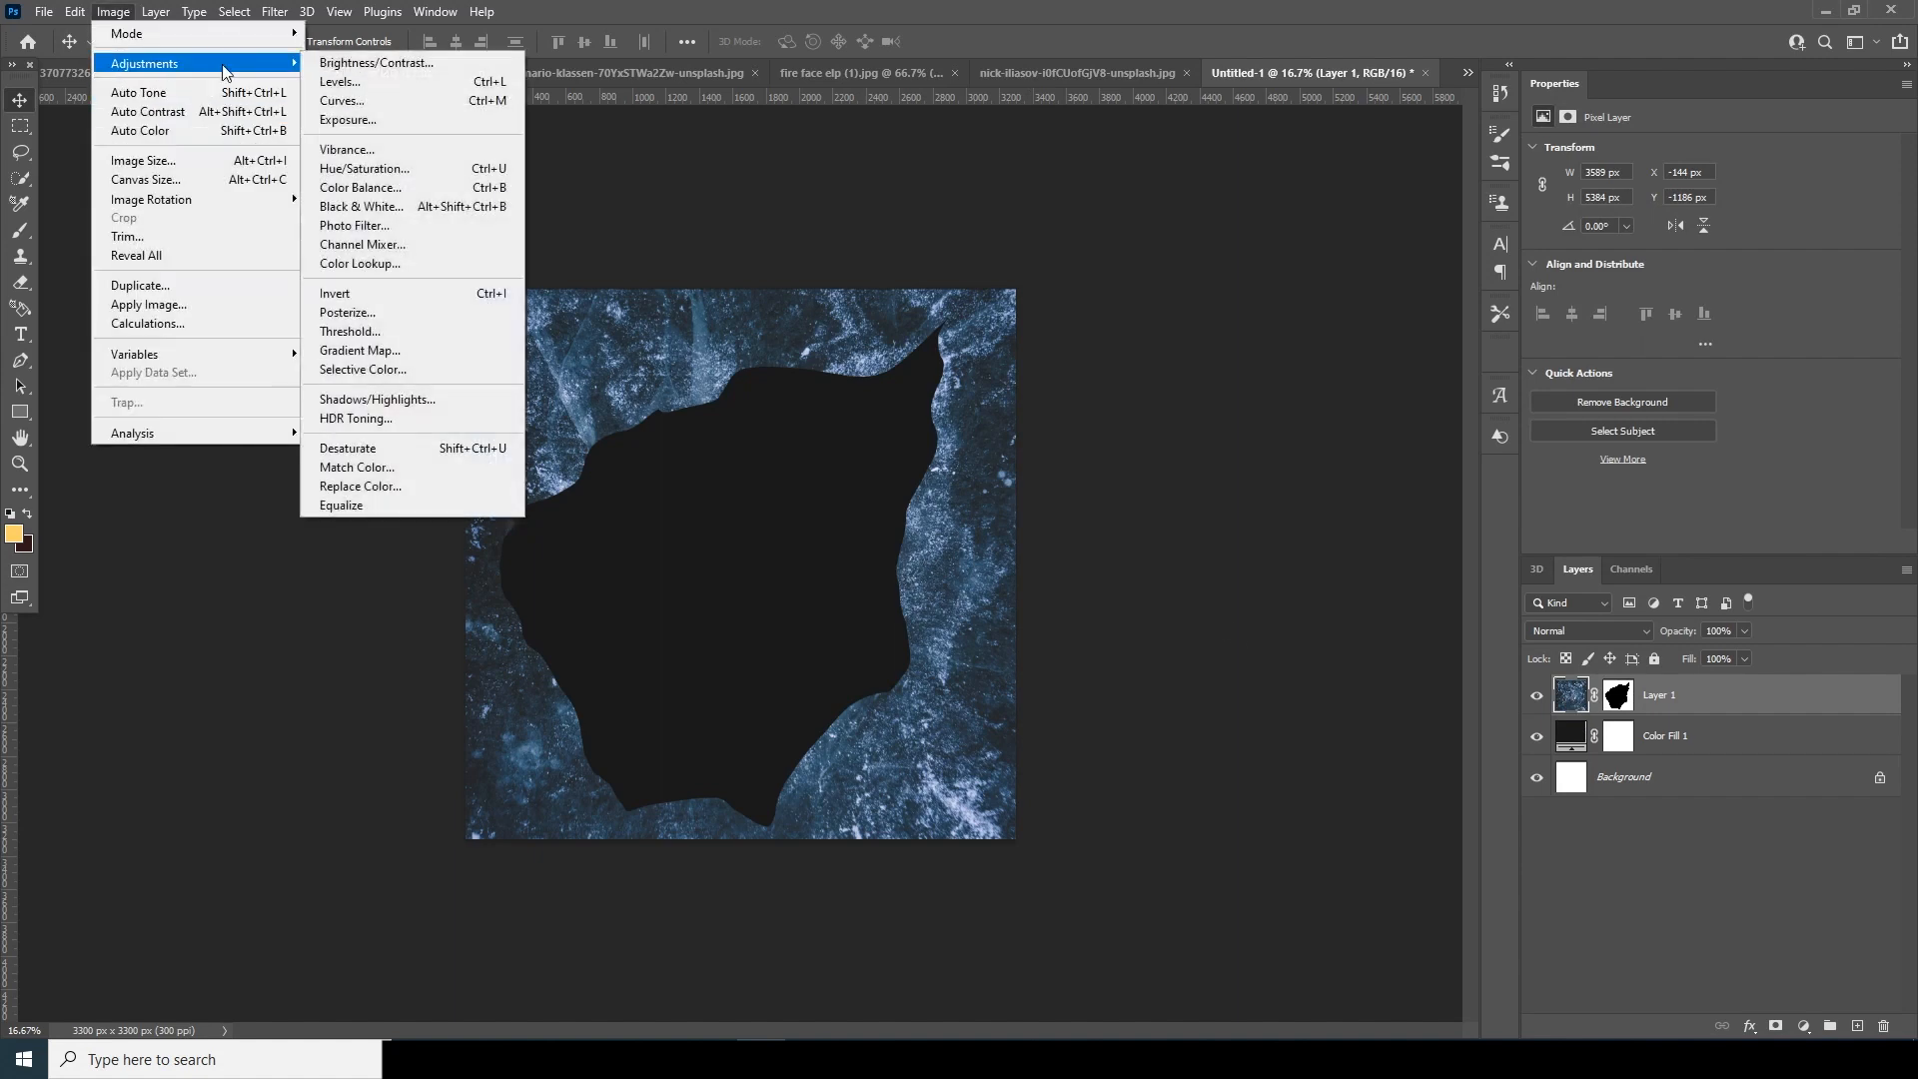
left_click(393, 171)
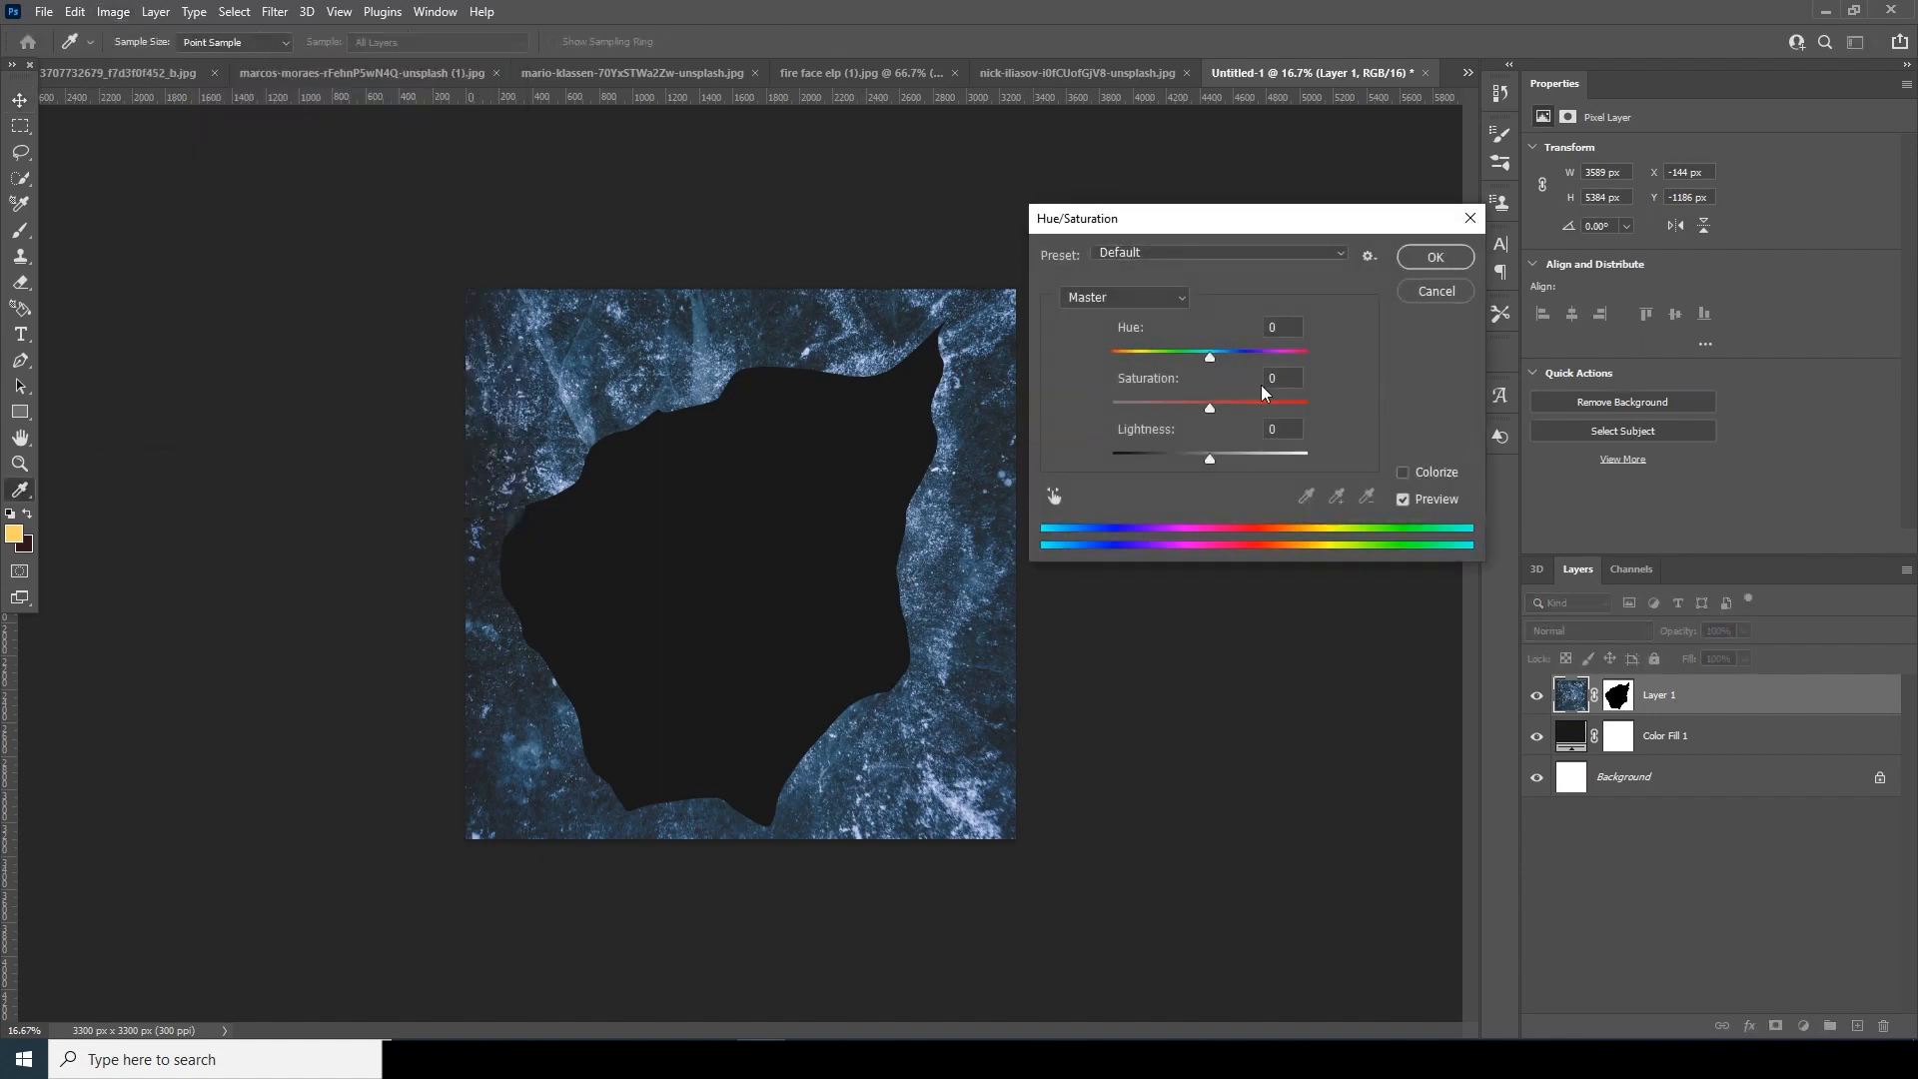
mouse_move(1124, 409)
left_mouse_down()
mouse_move(1148, 362)
mouse_move(1124, 415)
left_mouse_up()
left_click(1435, 257)
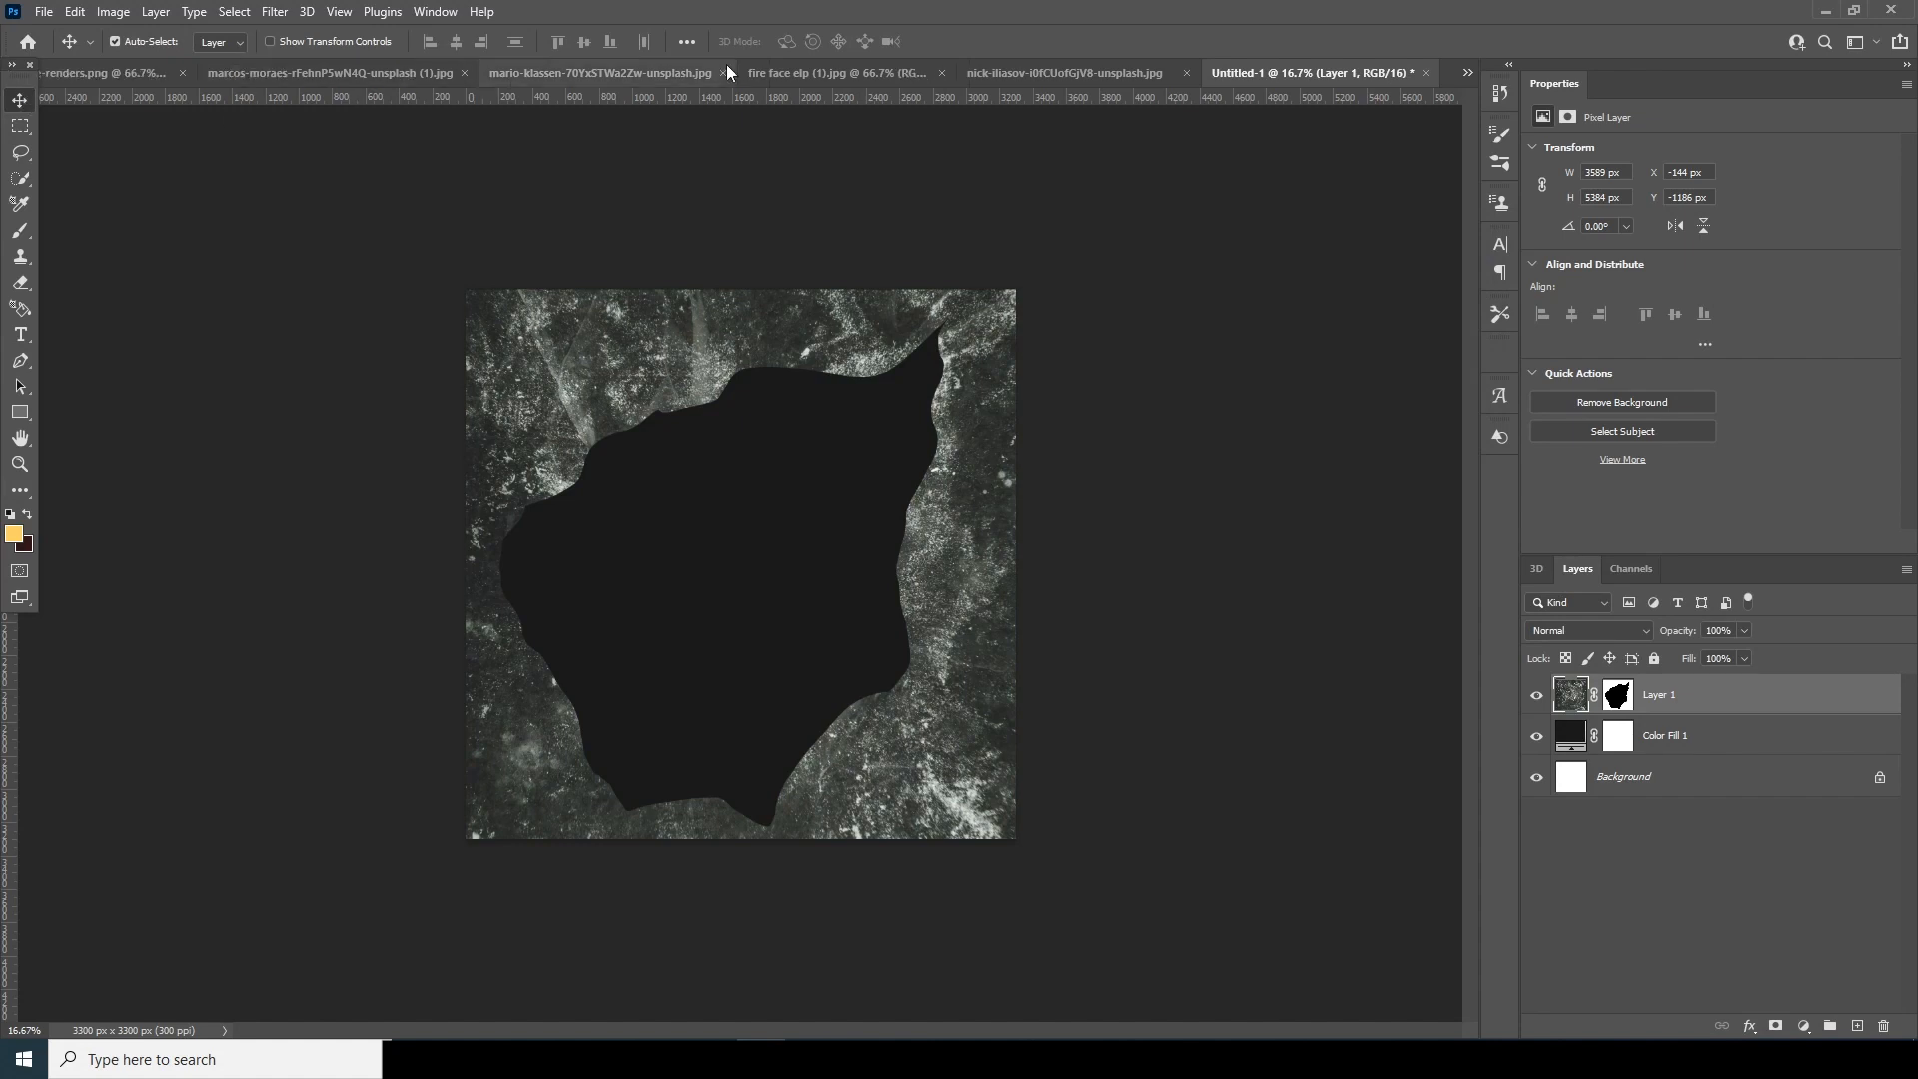
Copy the fire image into the composition near the lower right of the canvas, accepting the bit-depth difference.
left_click(830, 80)
left_click_drag(670, 634, 1294, 78)
left_click_drag(913, 621, 942, 674)
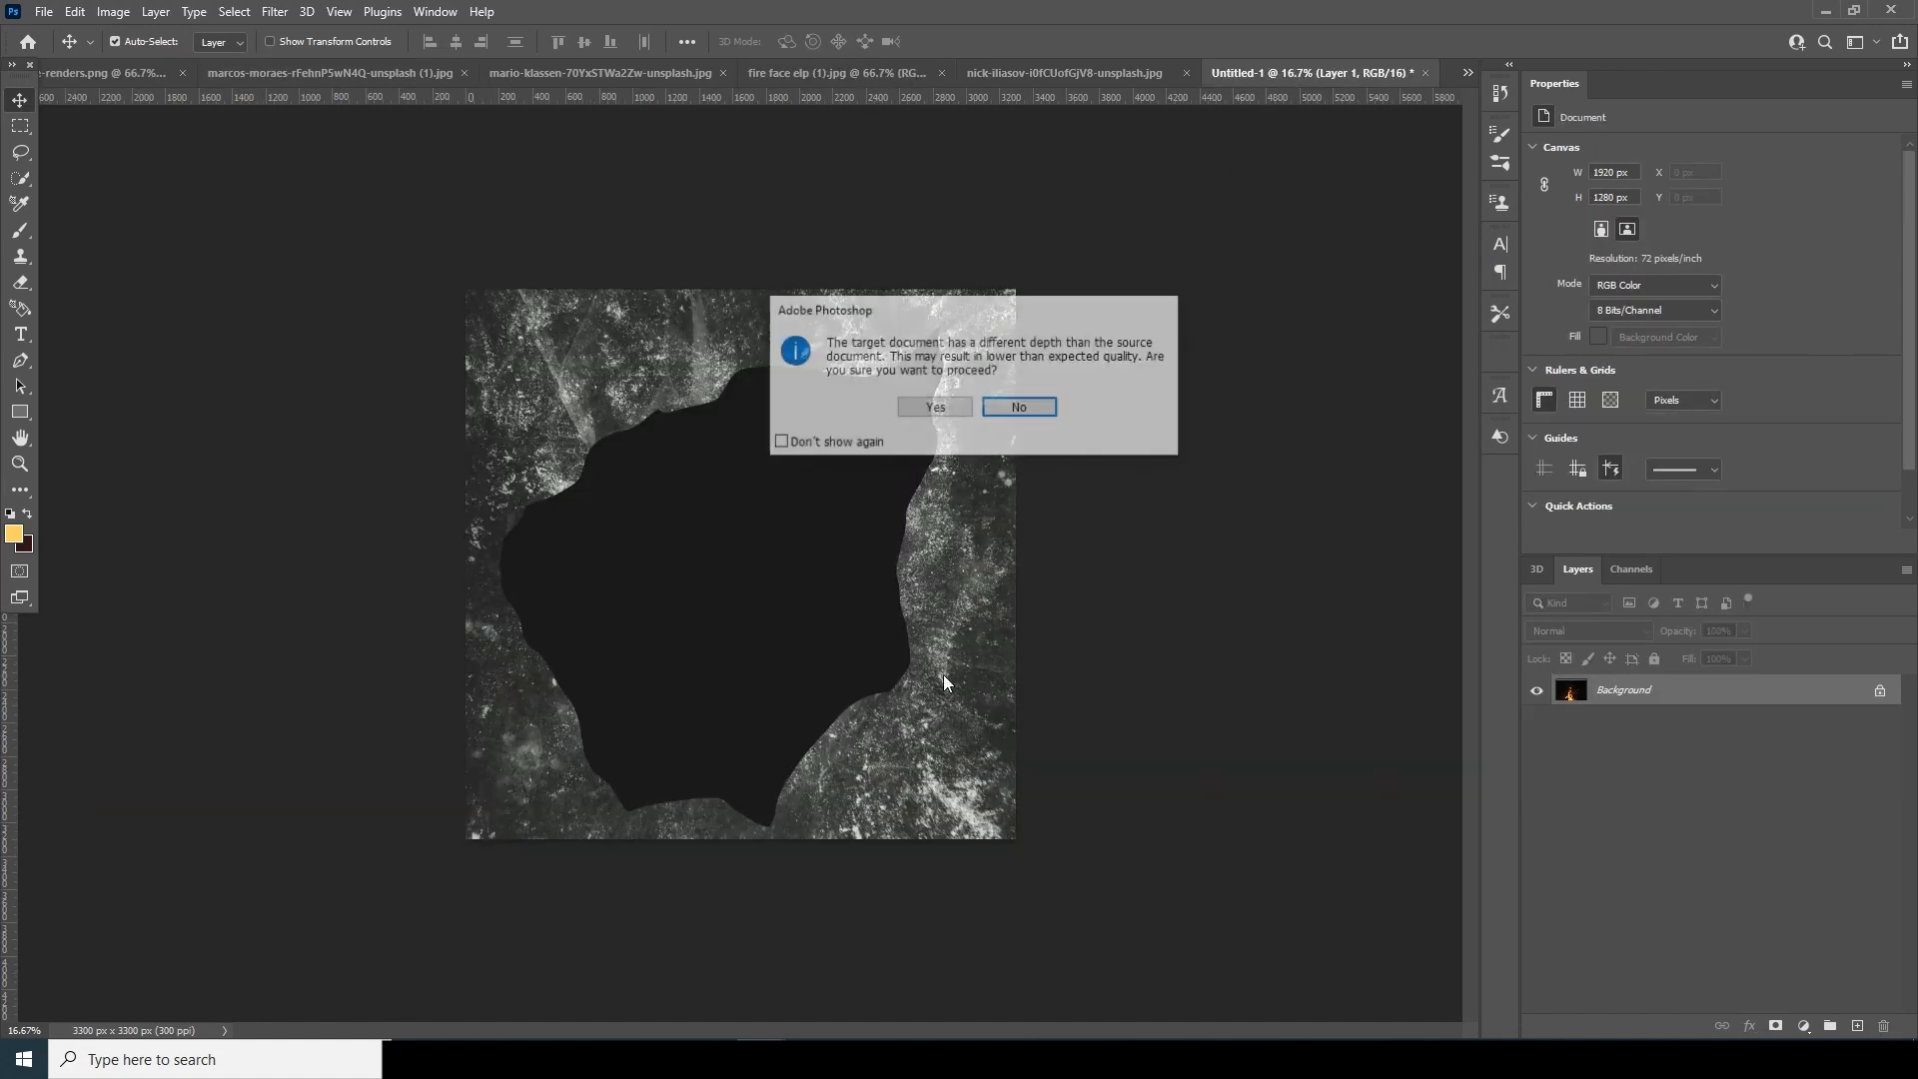
left_click(935, 408)
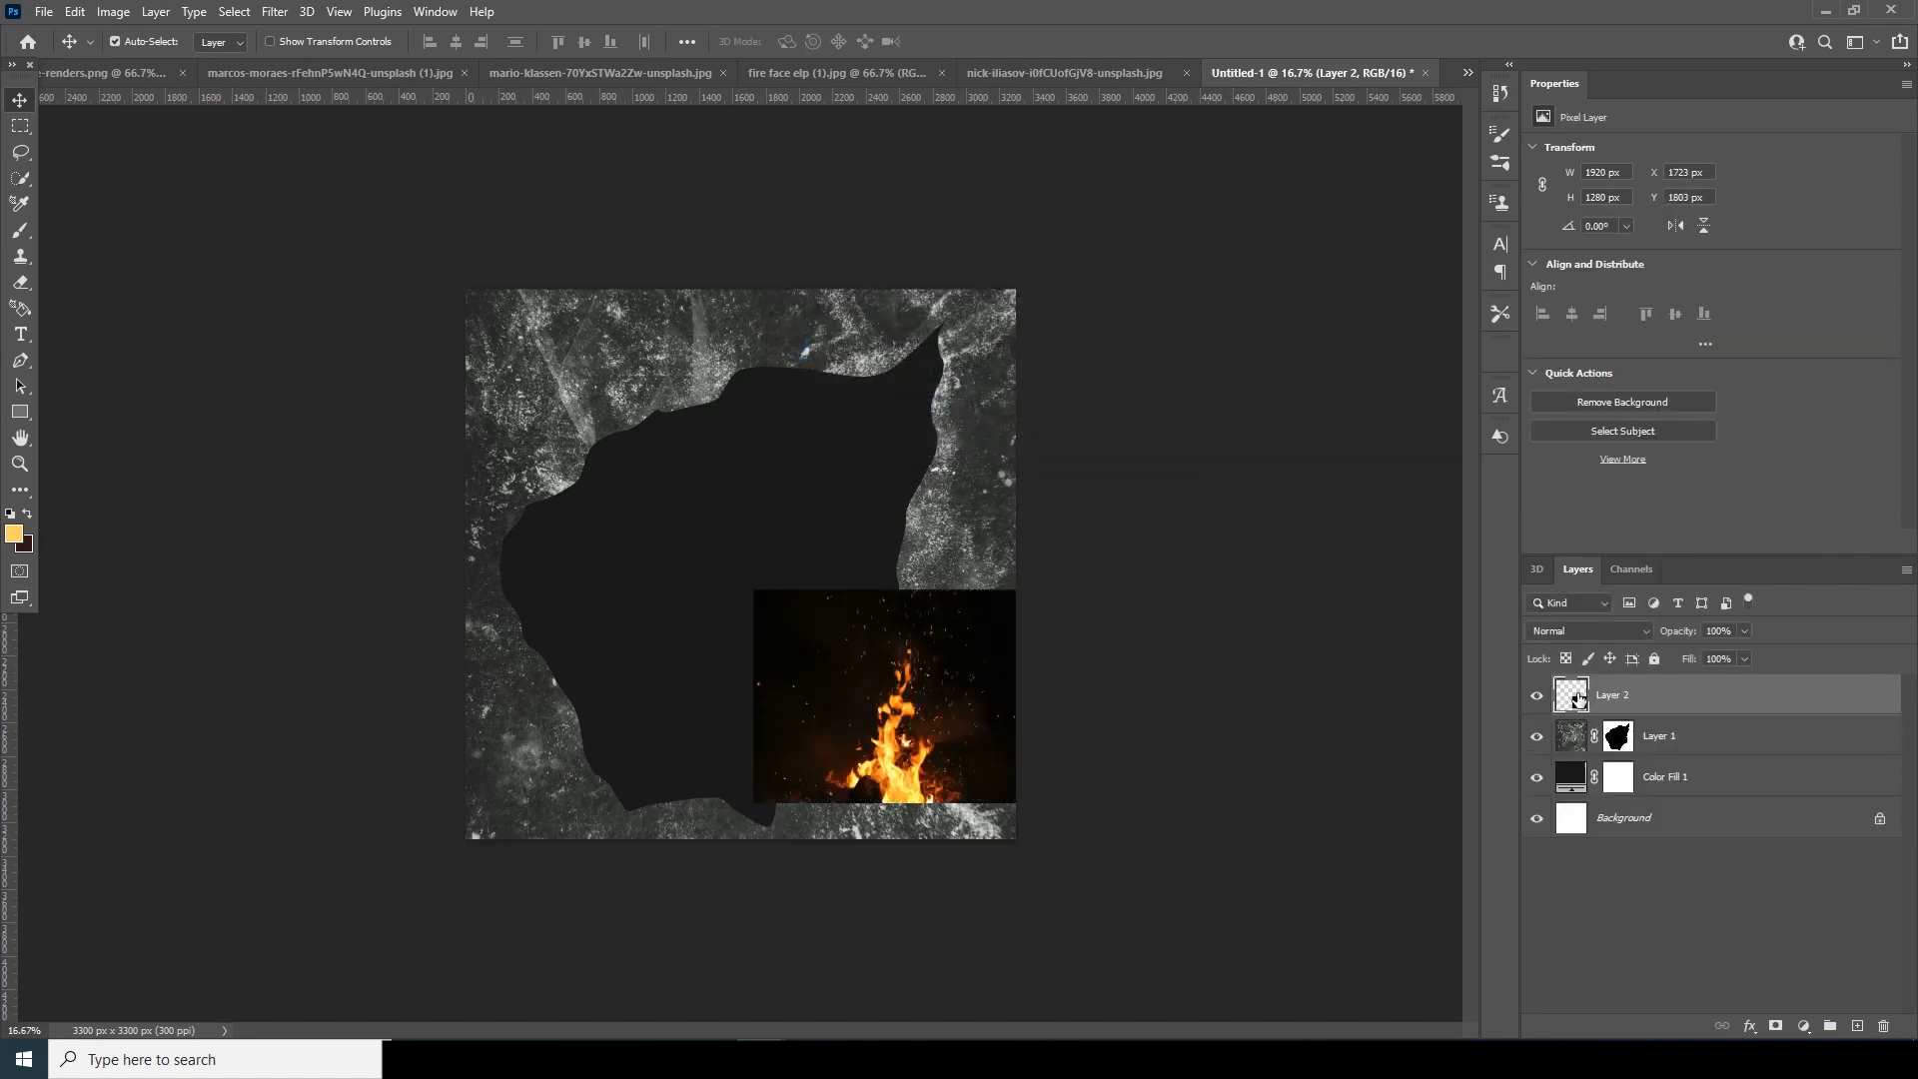
Duplicate the fire layer with the original hidden, set the copy to Screen blending and shift it toward the canvas centre.
key("ctrl+j")
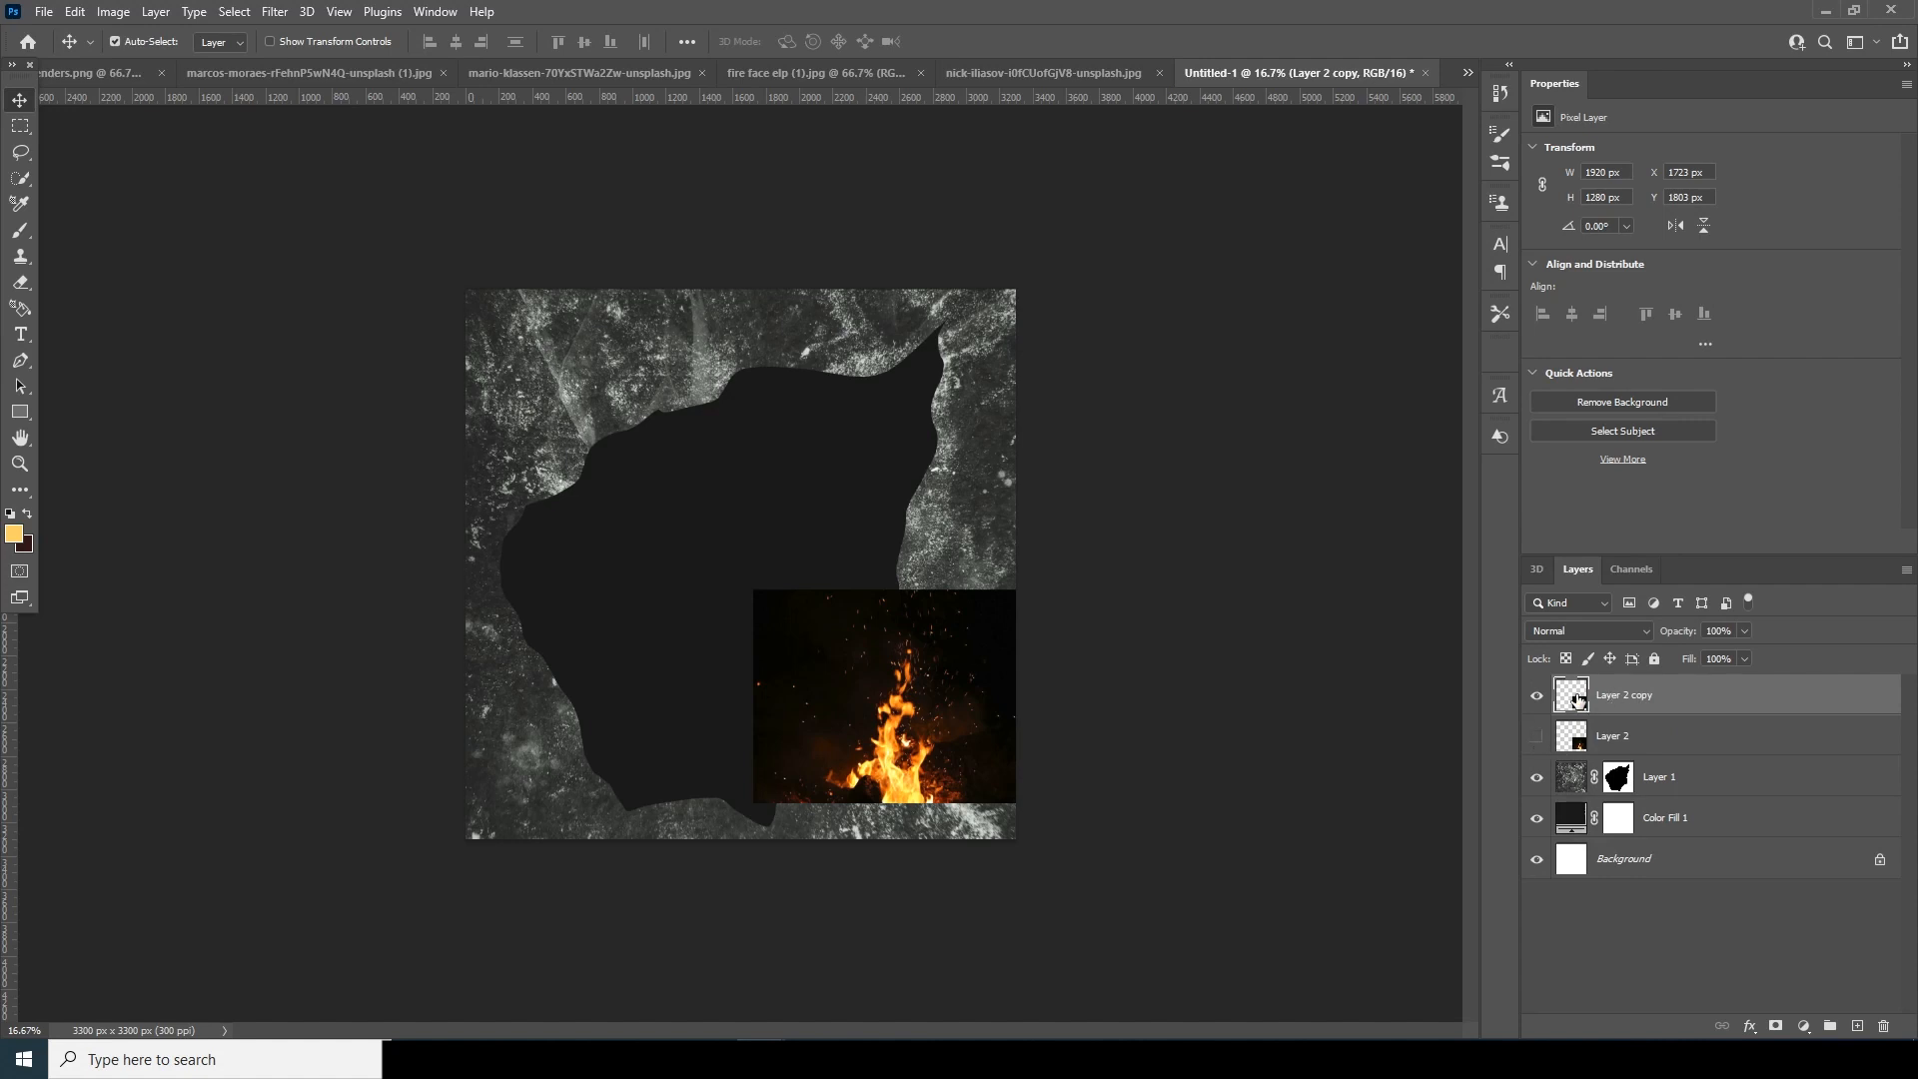
left_click(1580, 630)
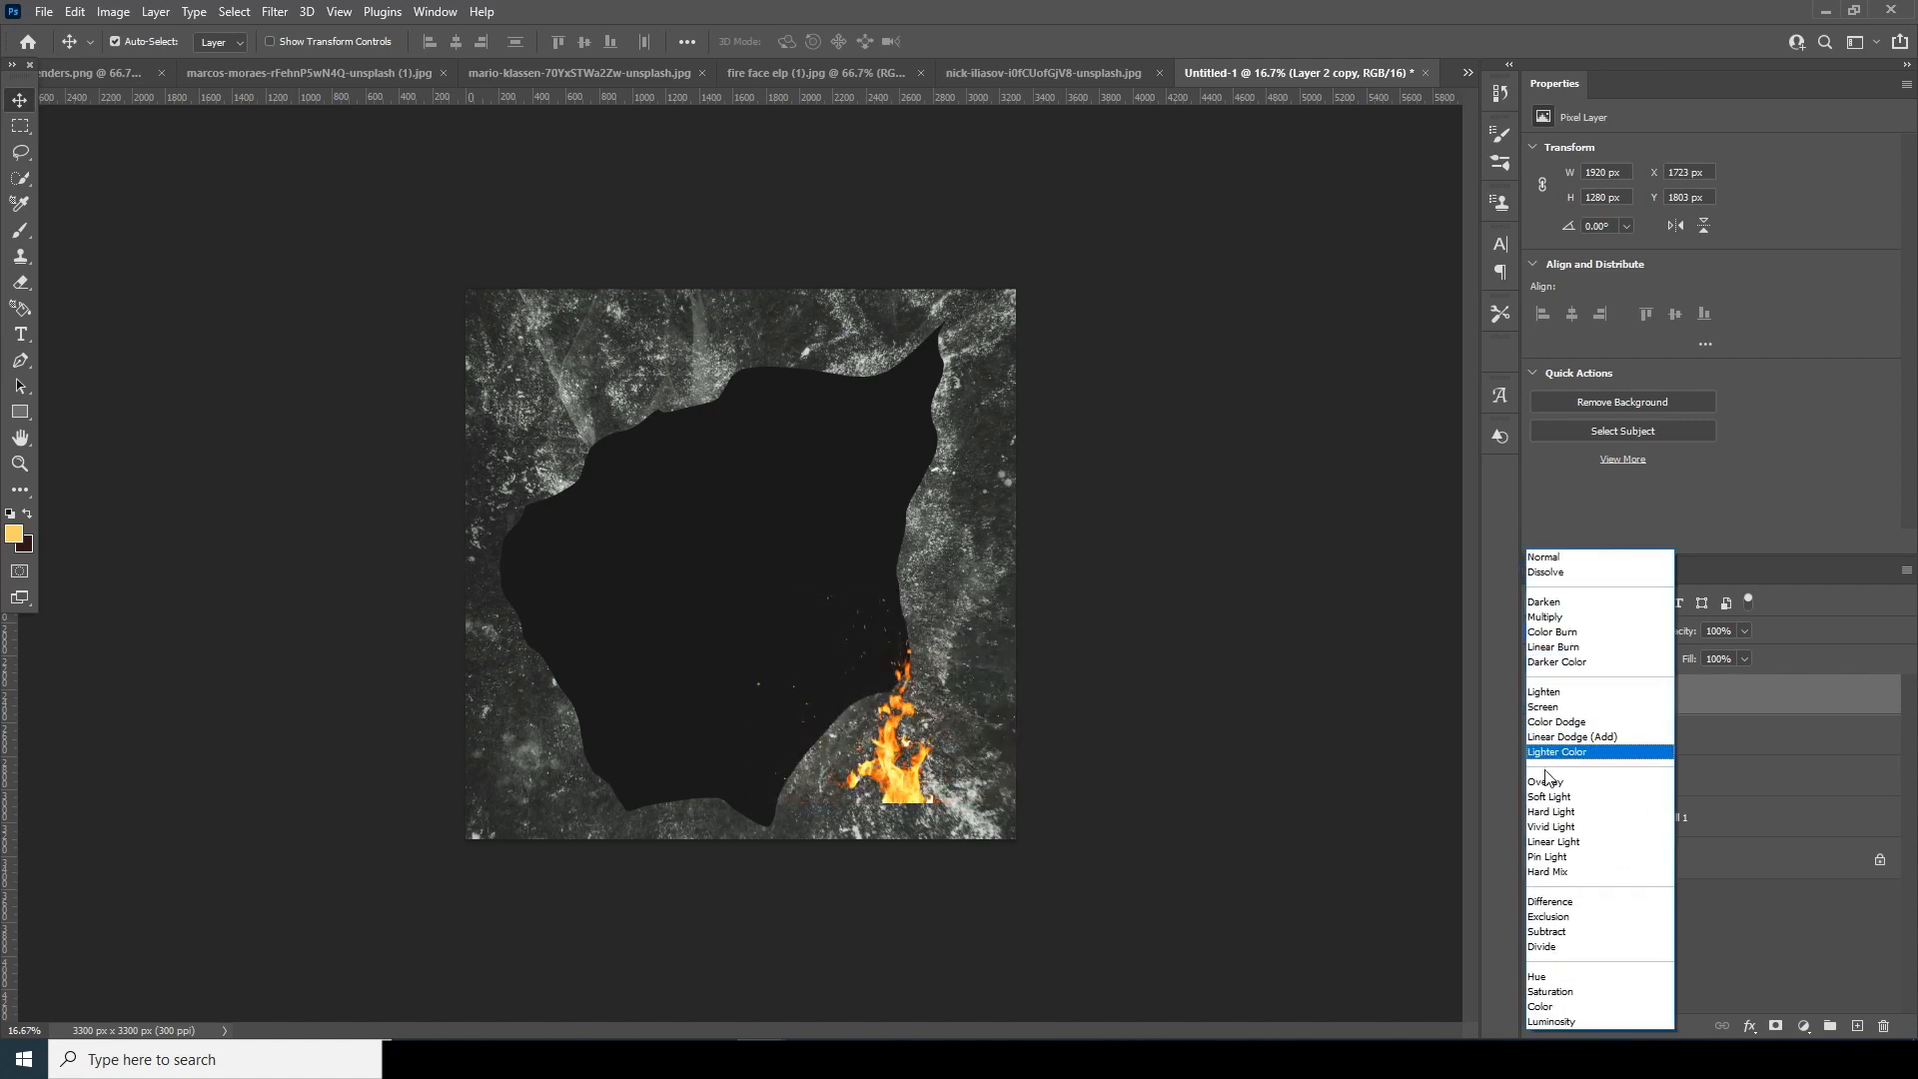
left_click(1553, 709)
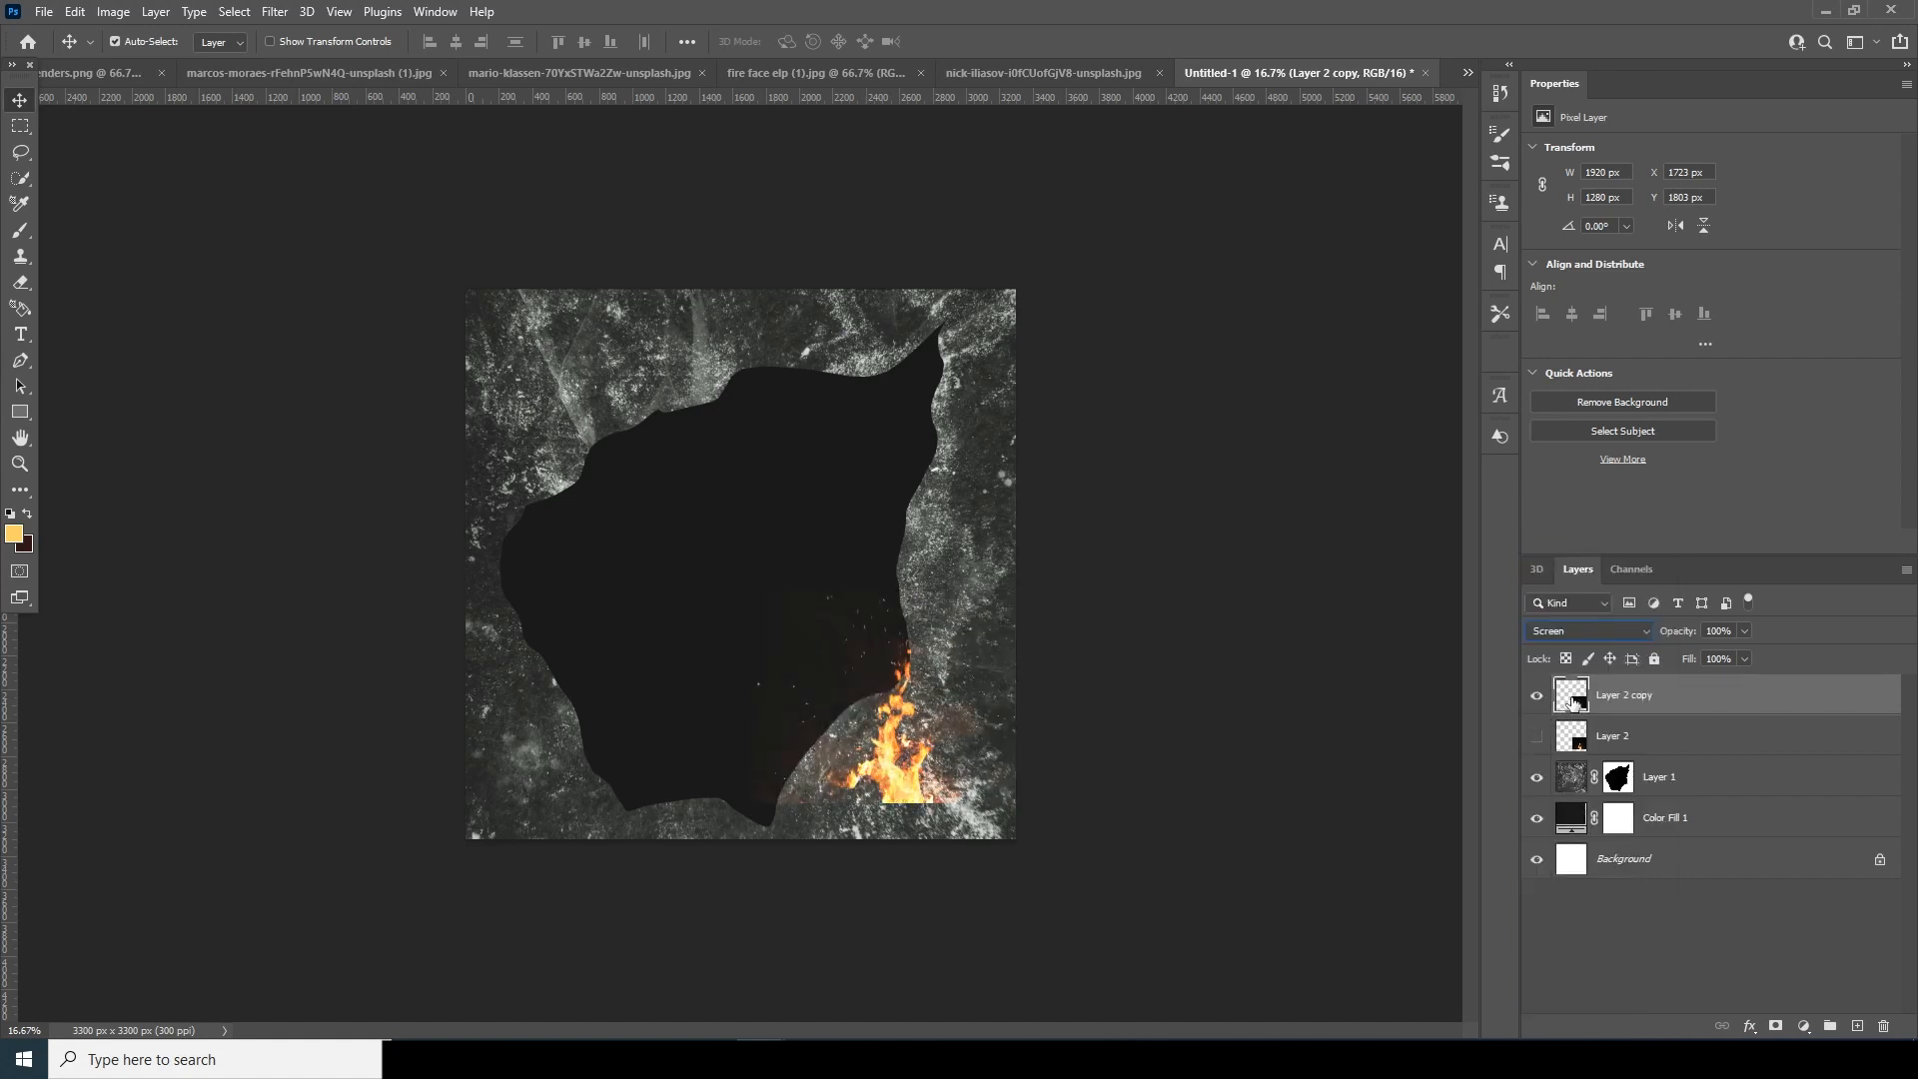
left_click_drag(902, 771, 812, 766)
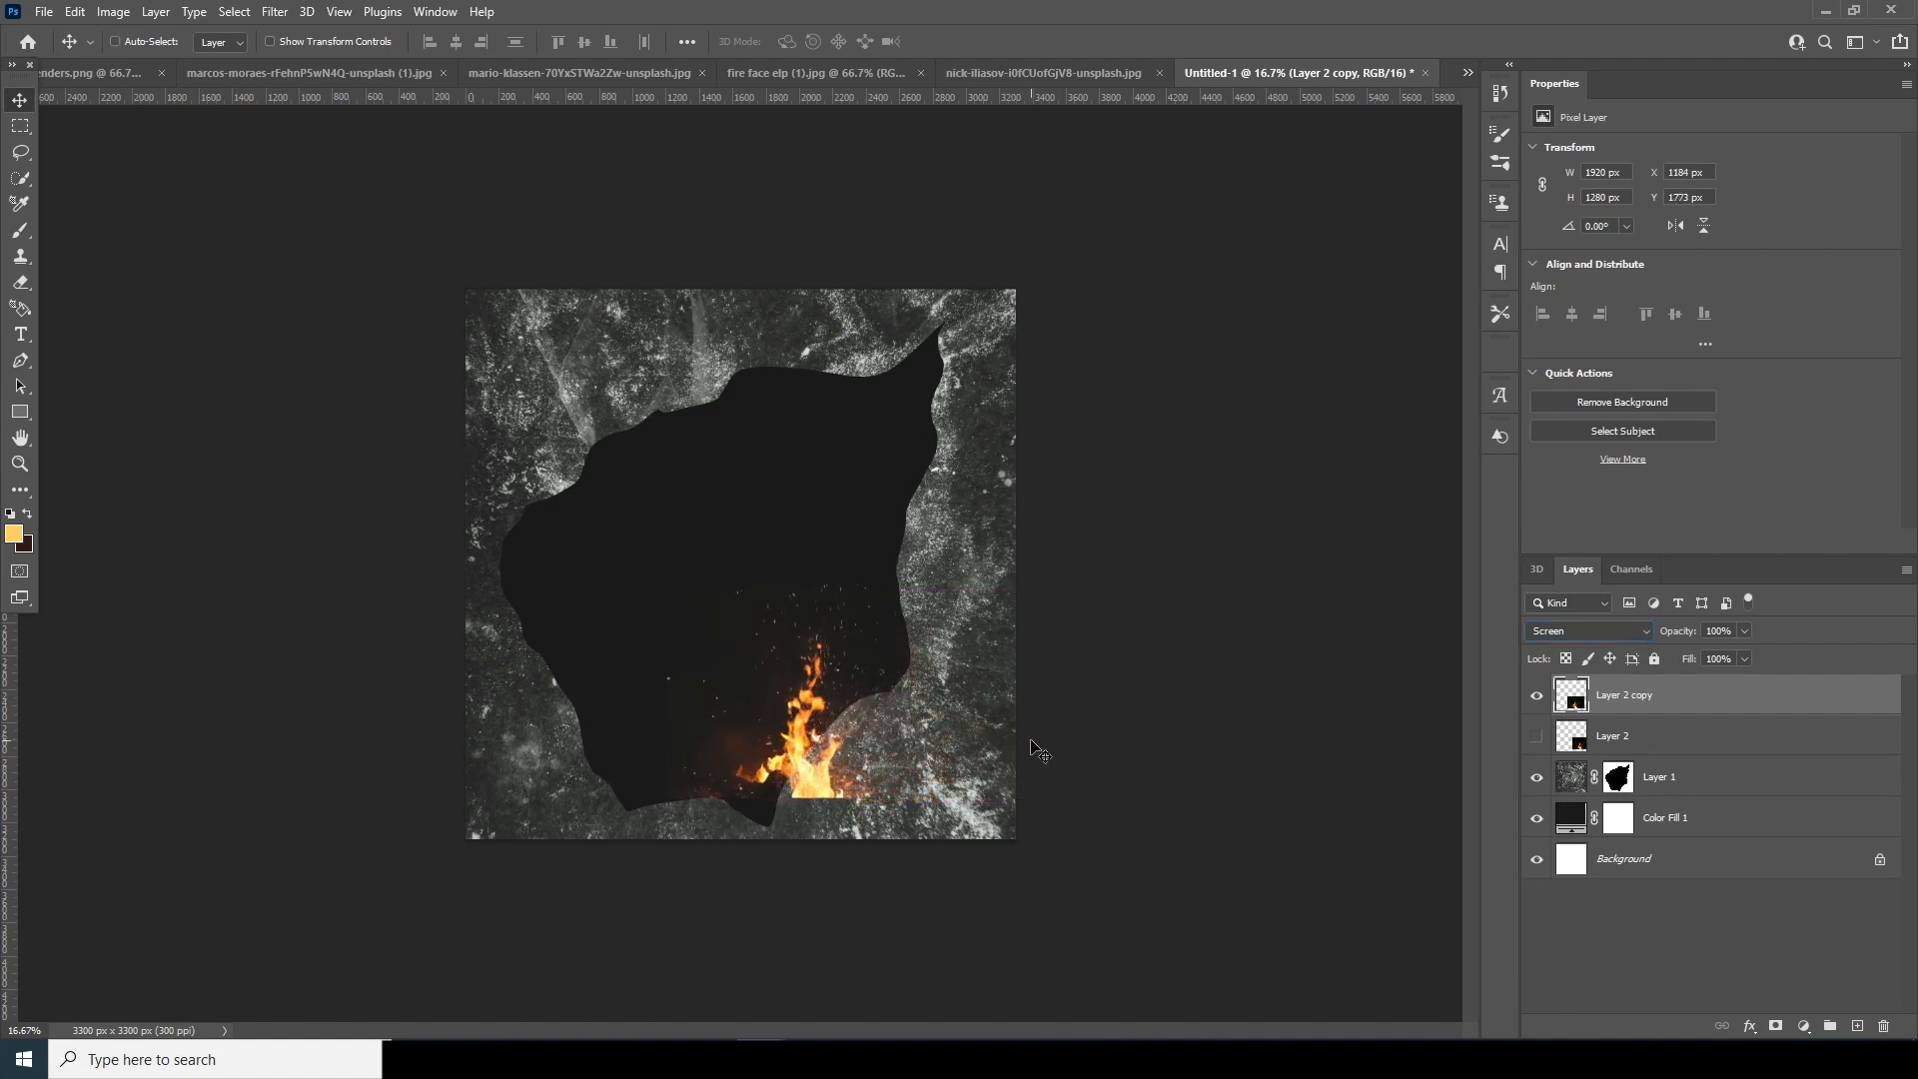
Darken the shadows of the fire copy with Levels to hide its rectangular black background.
key("ctrl+l")
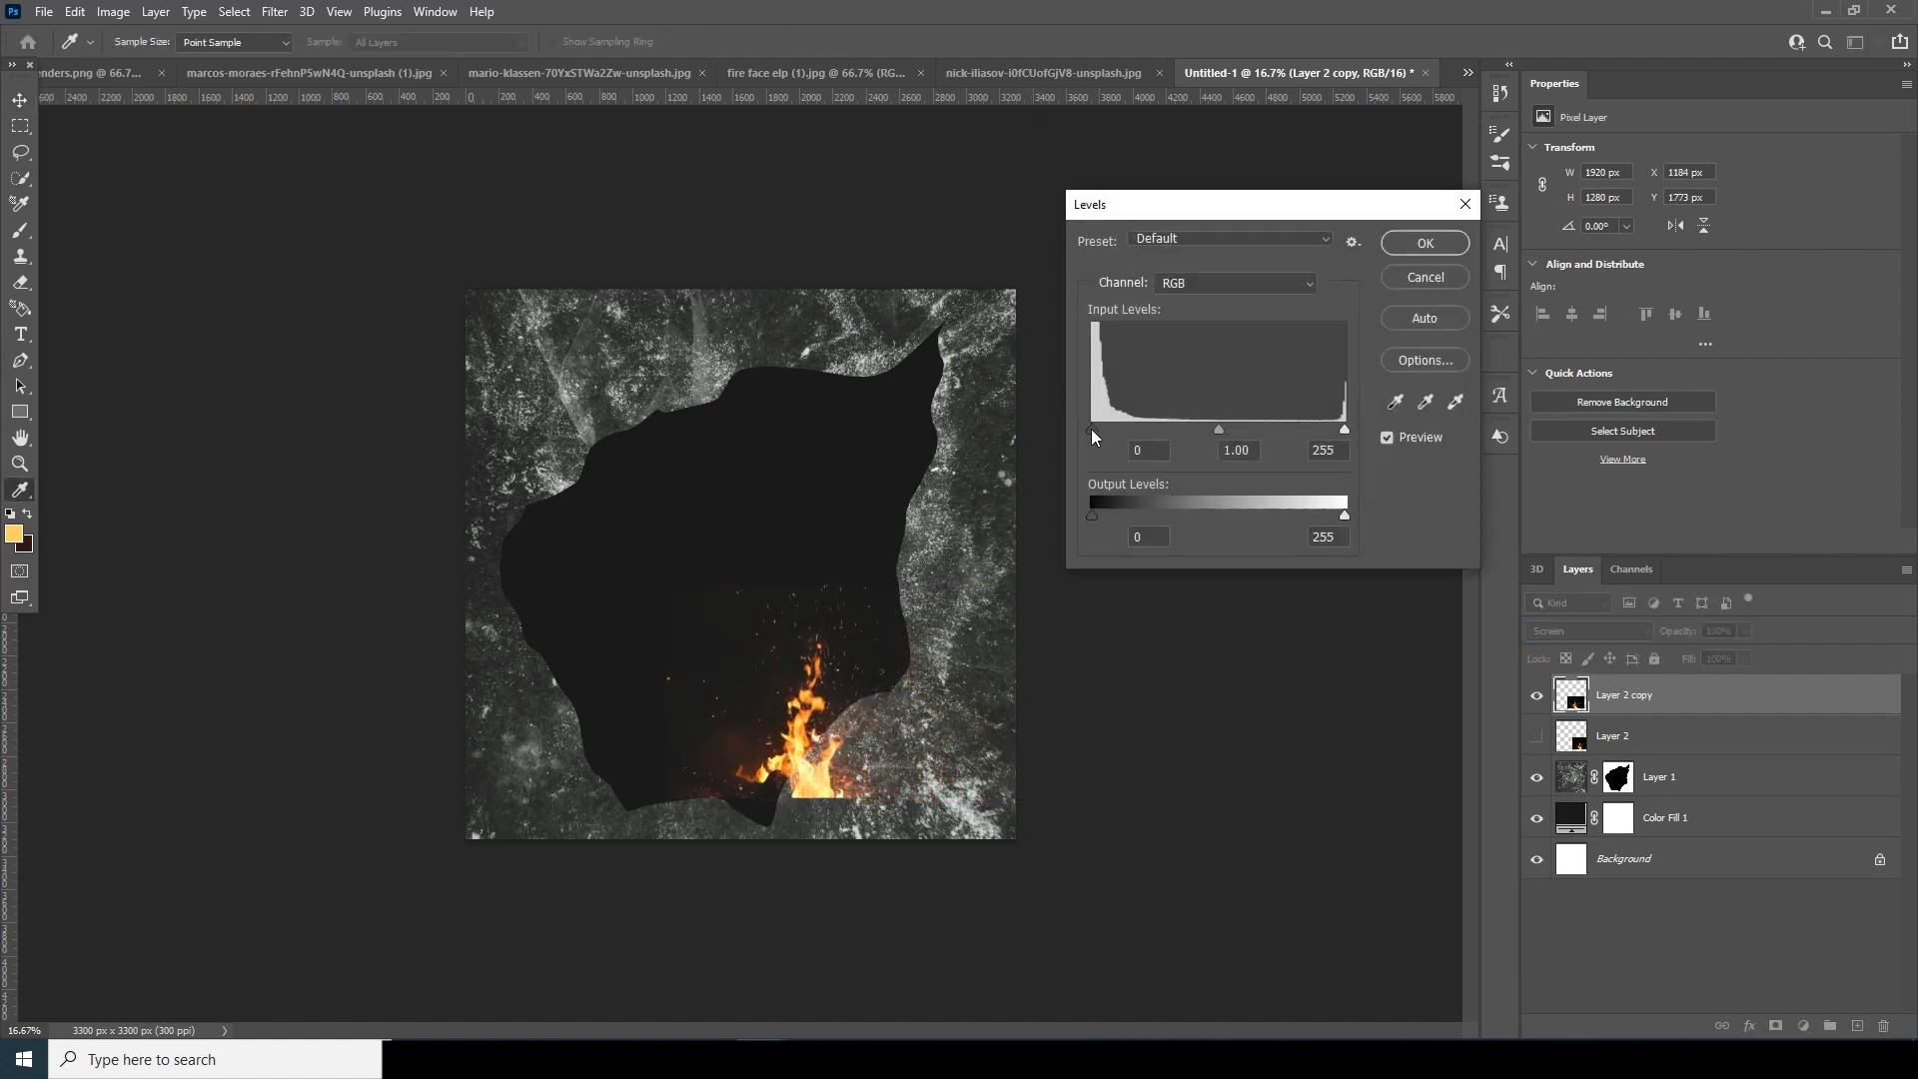
left_click_drag(1090, 428, 1099, 428)
left_click(1216, 431)
left_click(1420, 246)
Move the flame down to the canvas's bottom edge and warp it so its tip leans to the right.
left_click_drag(841, 769, 794, 799)
key("ctrl+t")
right_click(771, 685)
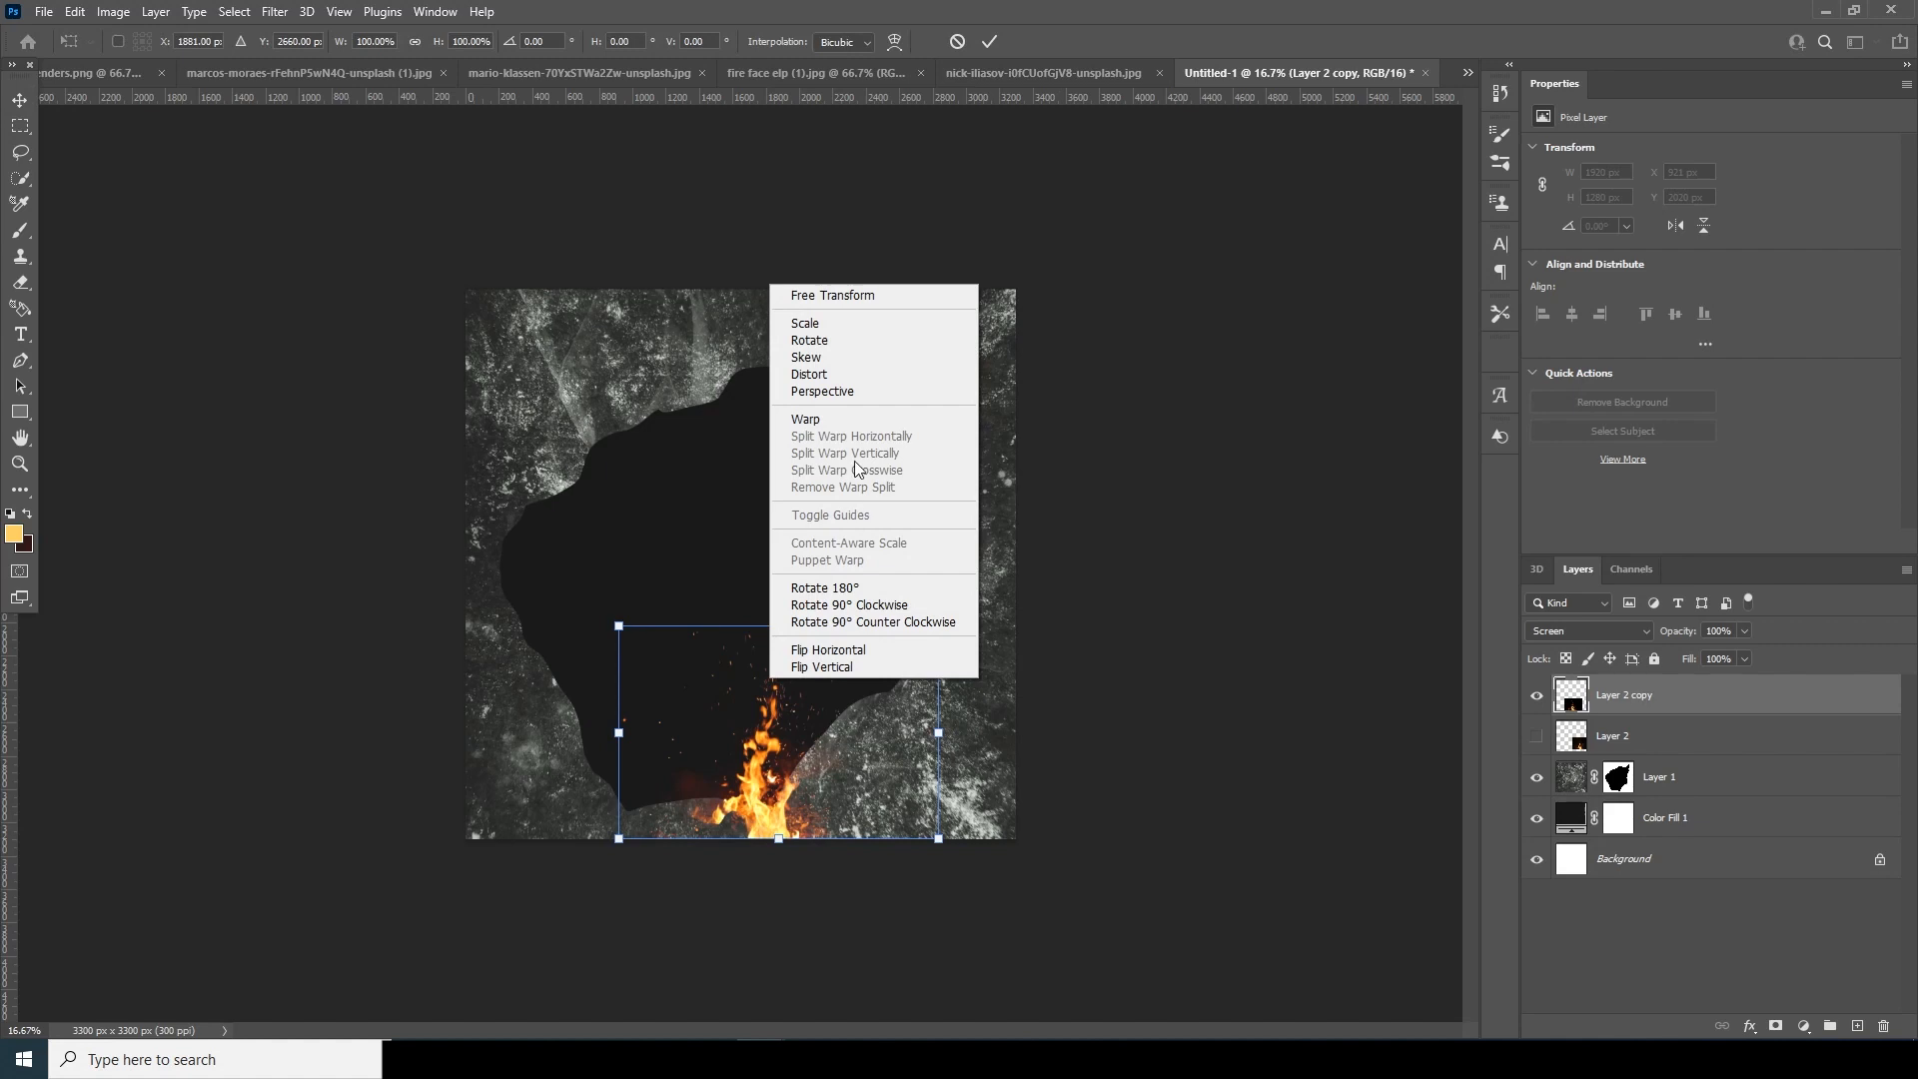
left_click(821, 420)
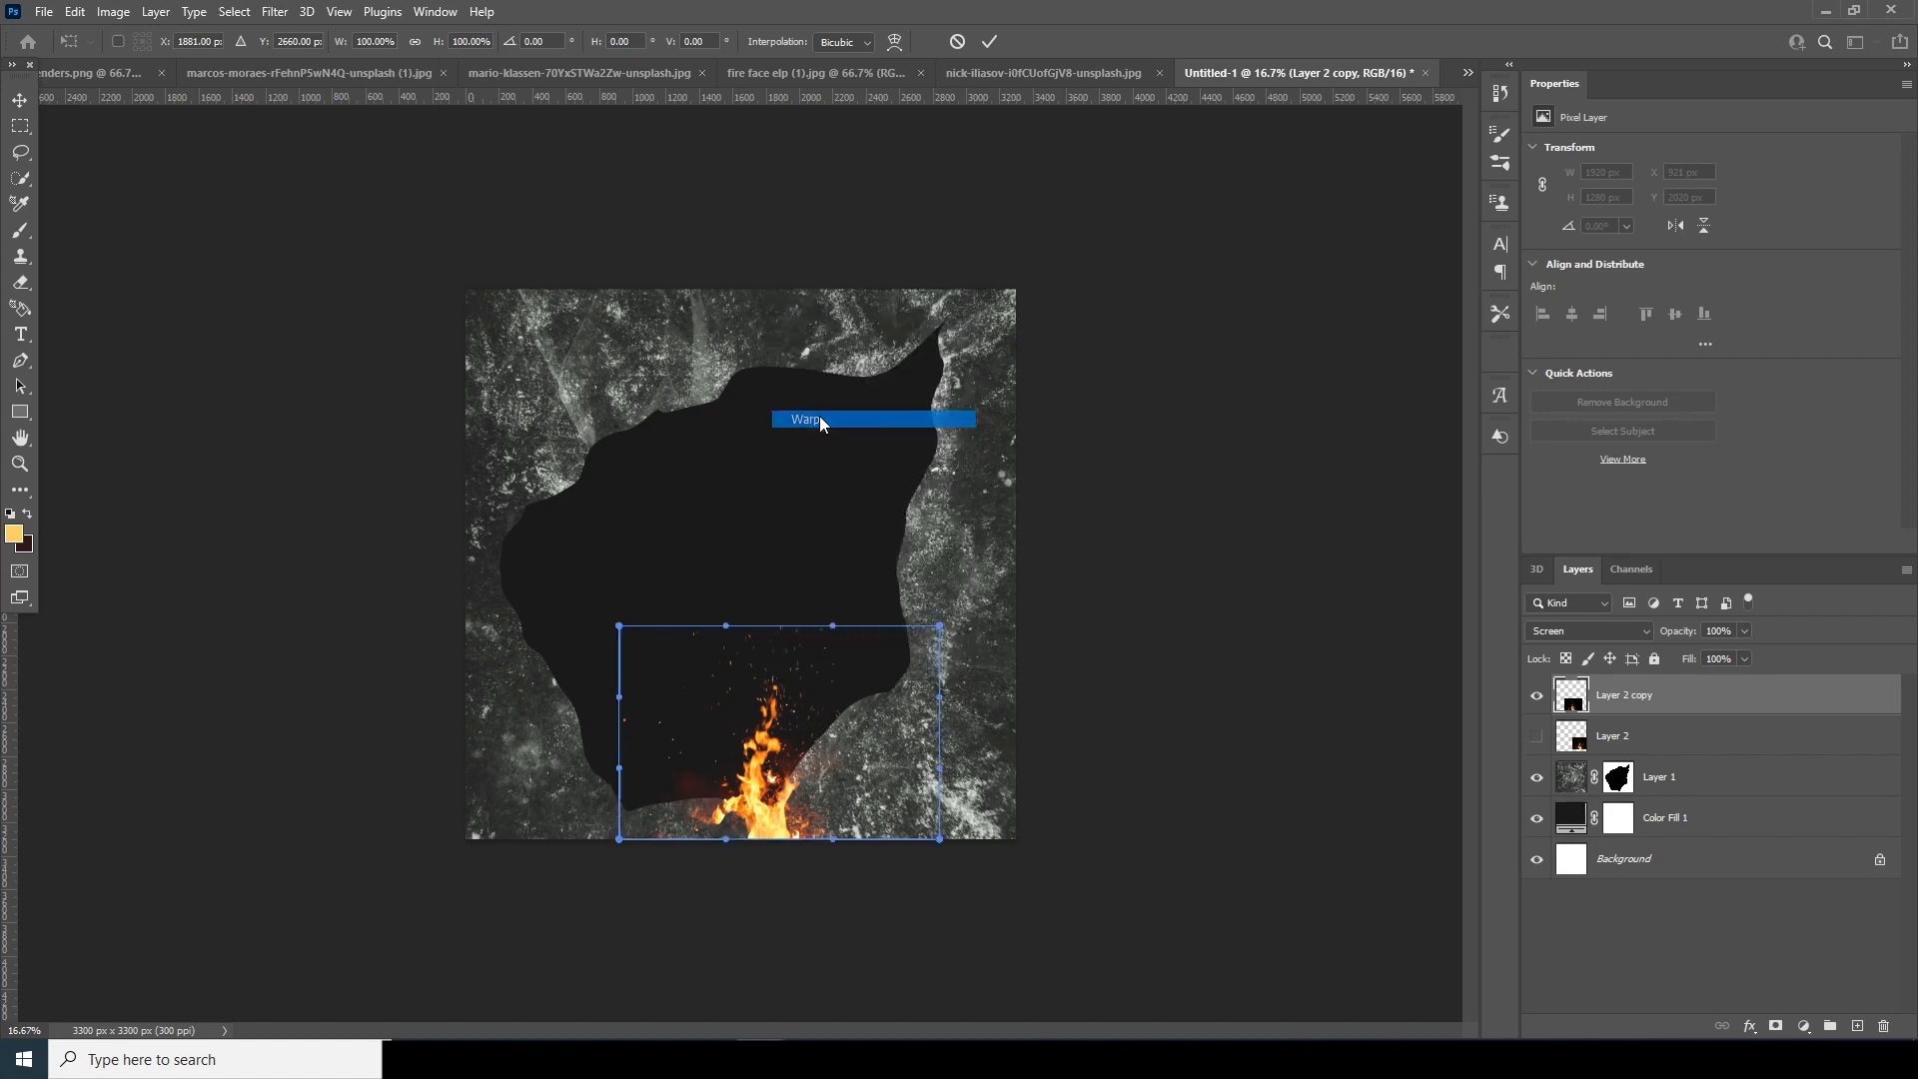
left_click_drag(781, 719, 832, 697)
left_click_drag(787, 829, 780, 835)
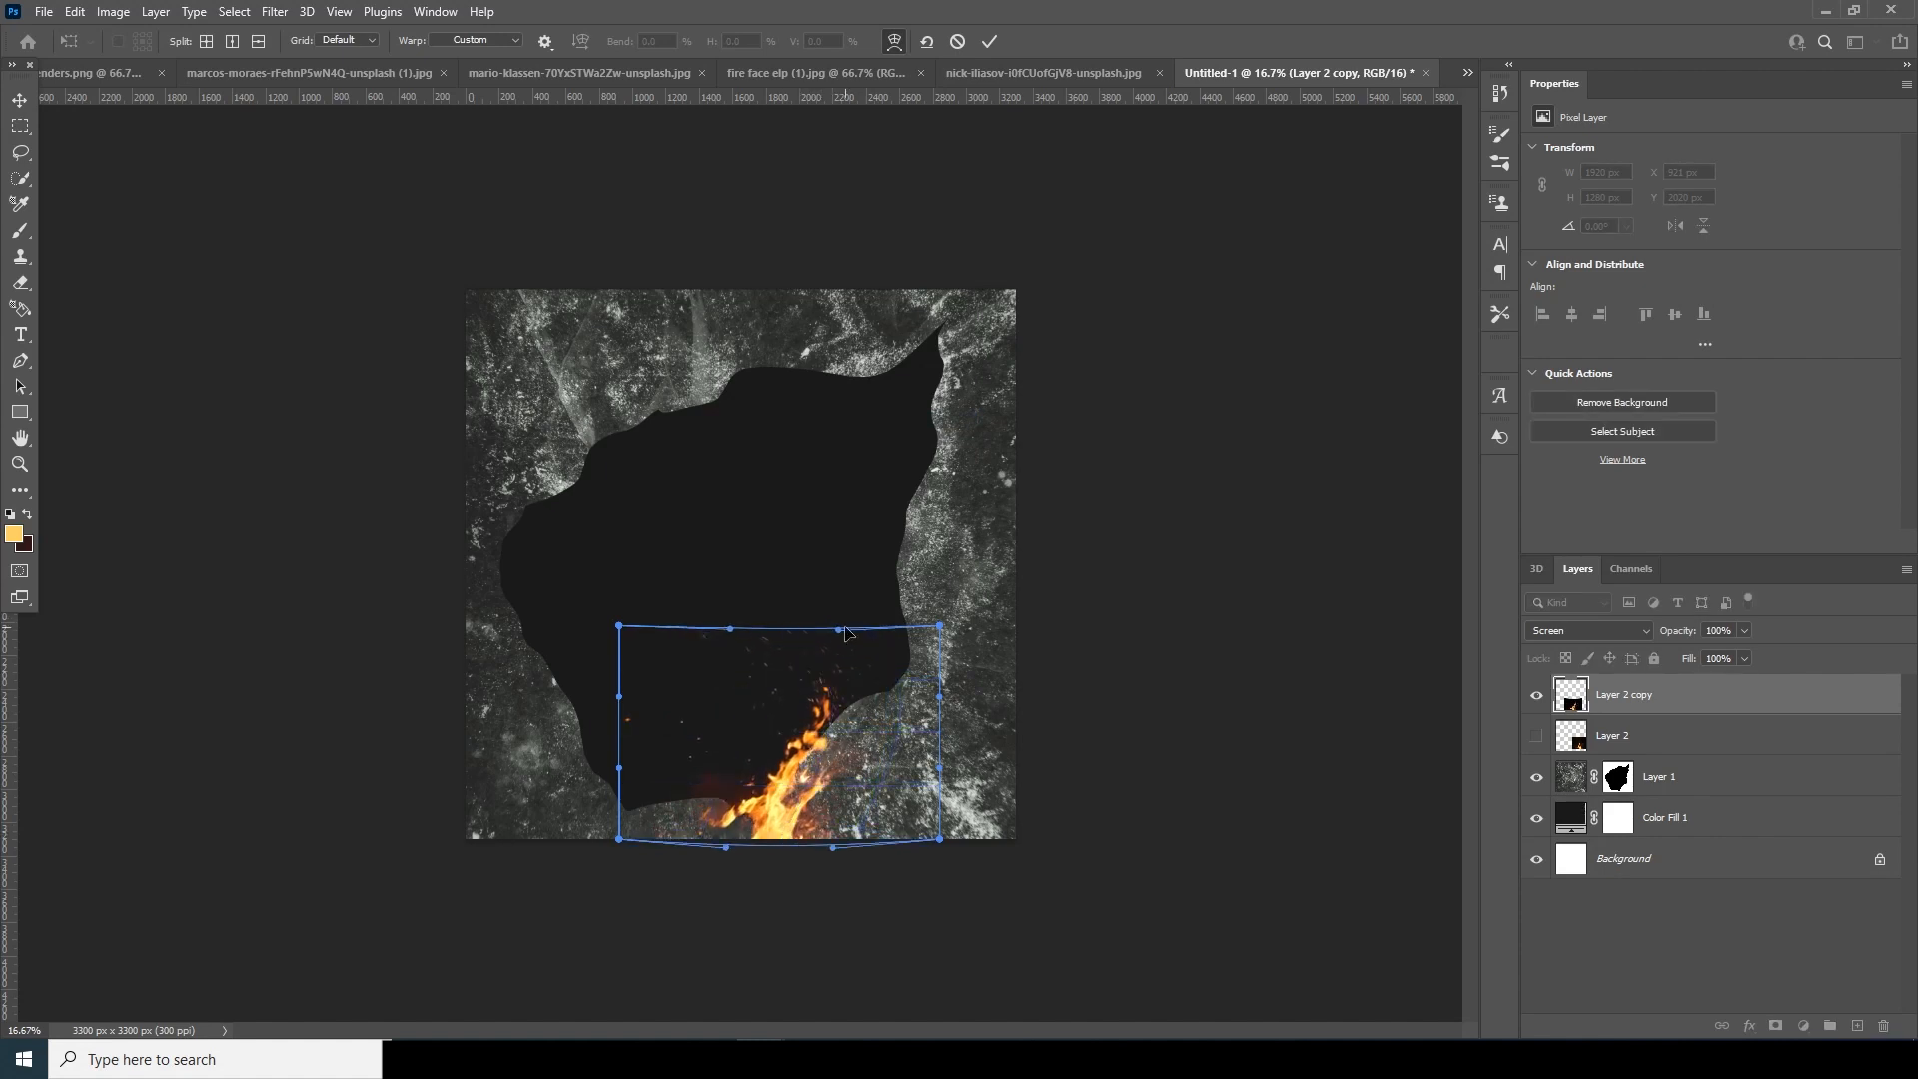
left_click_drag(819, 723, 822, 722)
key("Return")
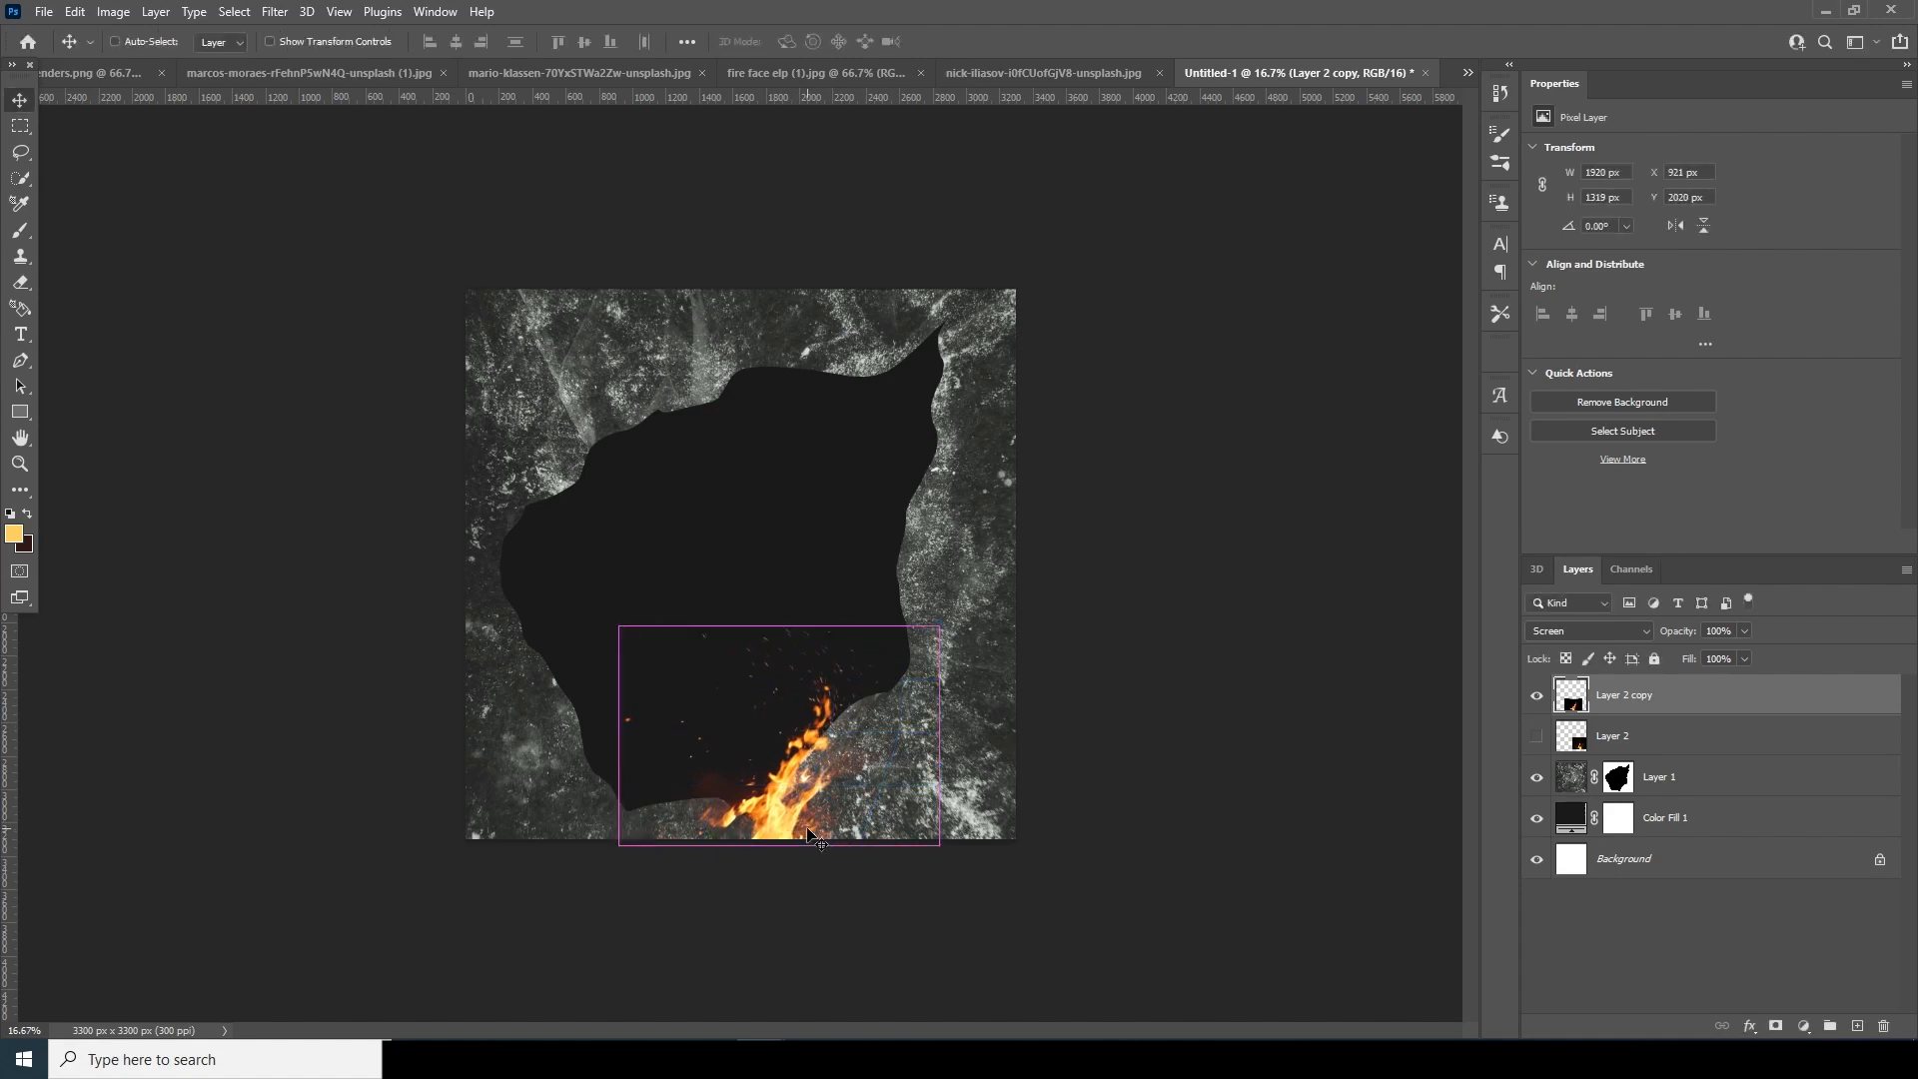
Duplicate the warped flame layer and place the copy up and to the right of the first flame.
key("ctrl+j")
key("ctrl+y")
left_click_drag(806, 831, 852, 749)
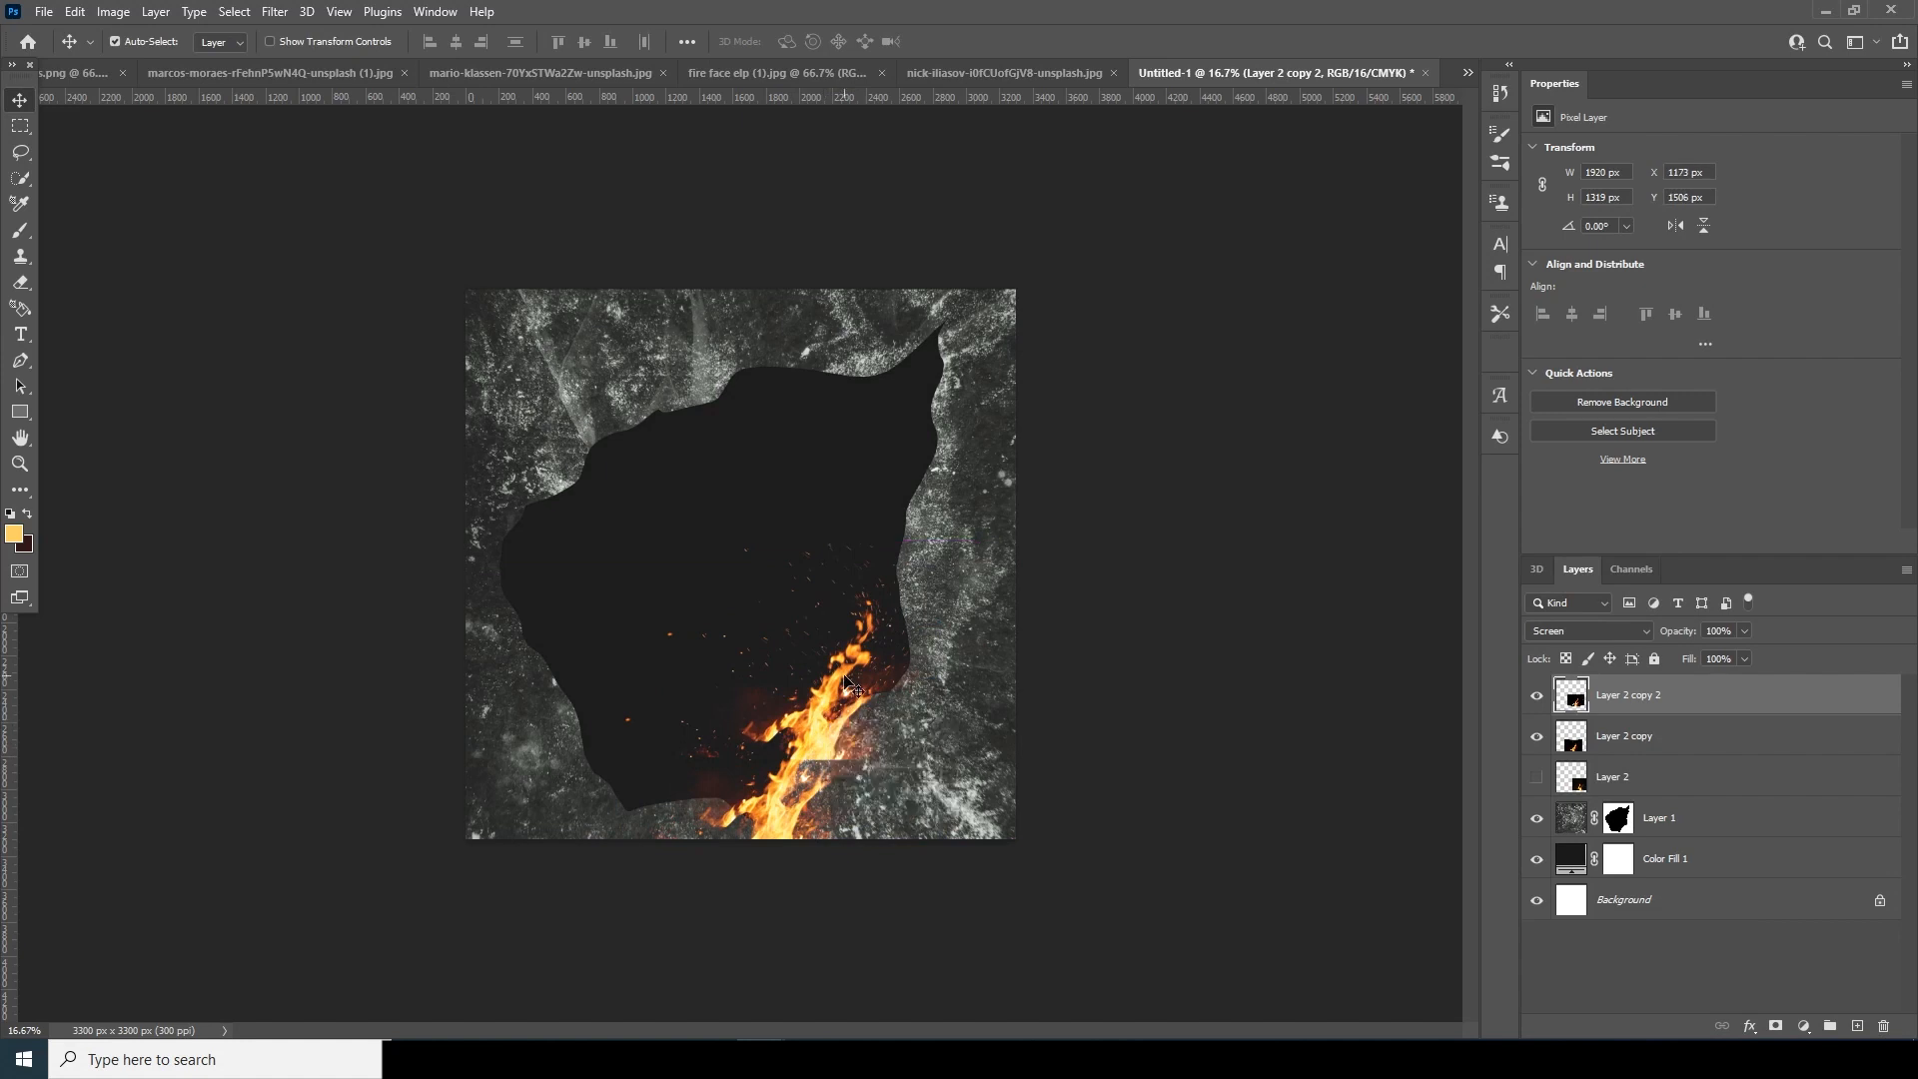
Warp the second flame so its base blends into the first flame and it follows the hole's lower-right edge.
key("ctrl+t")
right_click(836, 681)
left_click(869, 419)
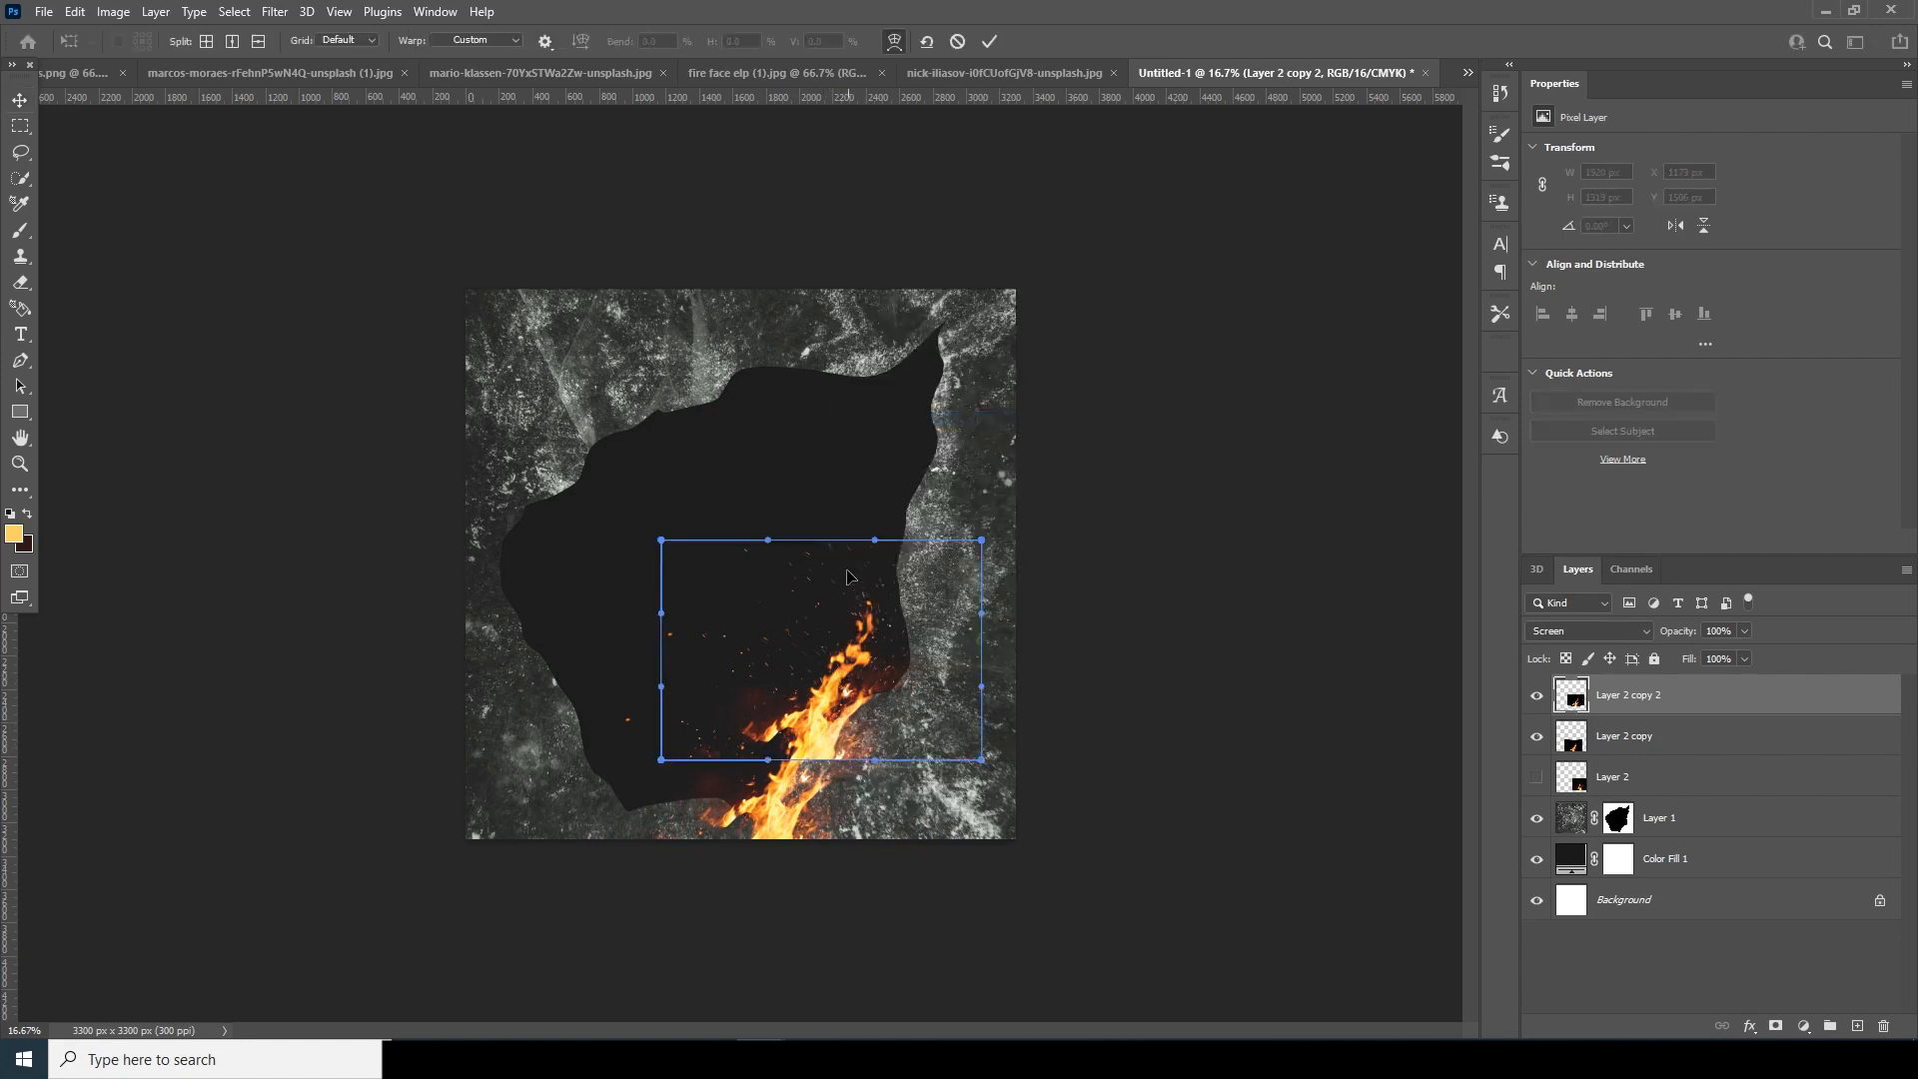
left_click_drag(906, 562, 778, 786)
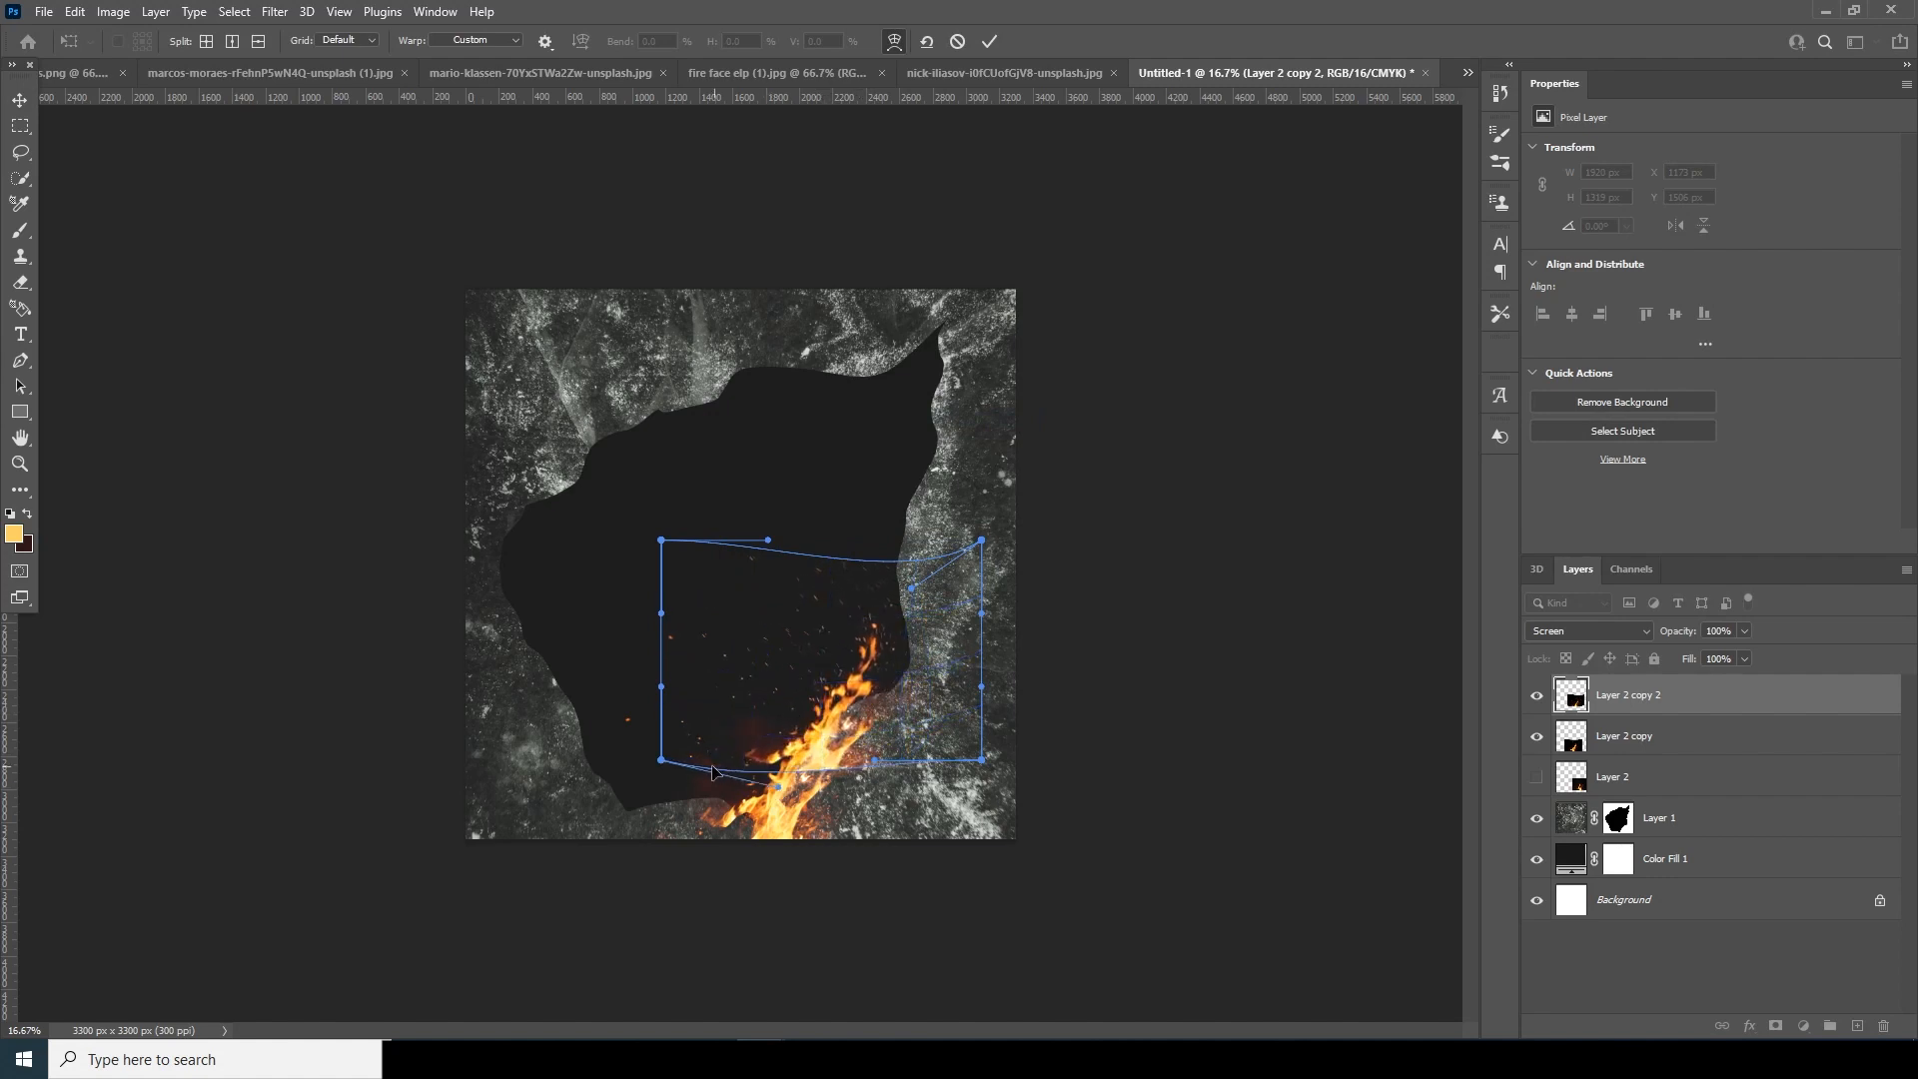
left_click_drag(662, 761, 715, 819)
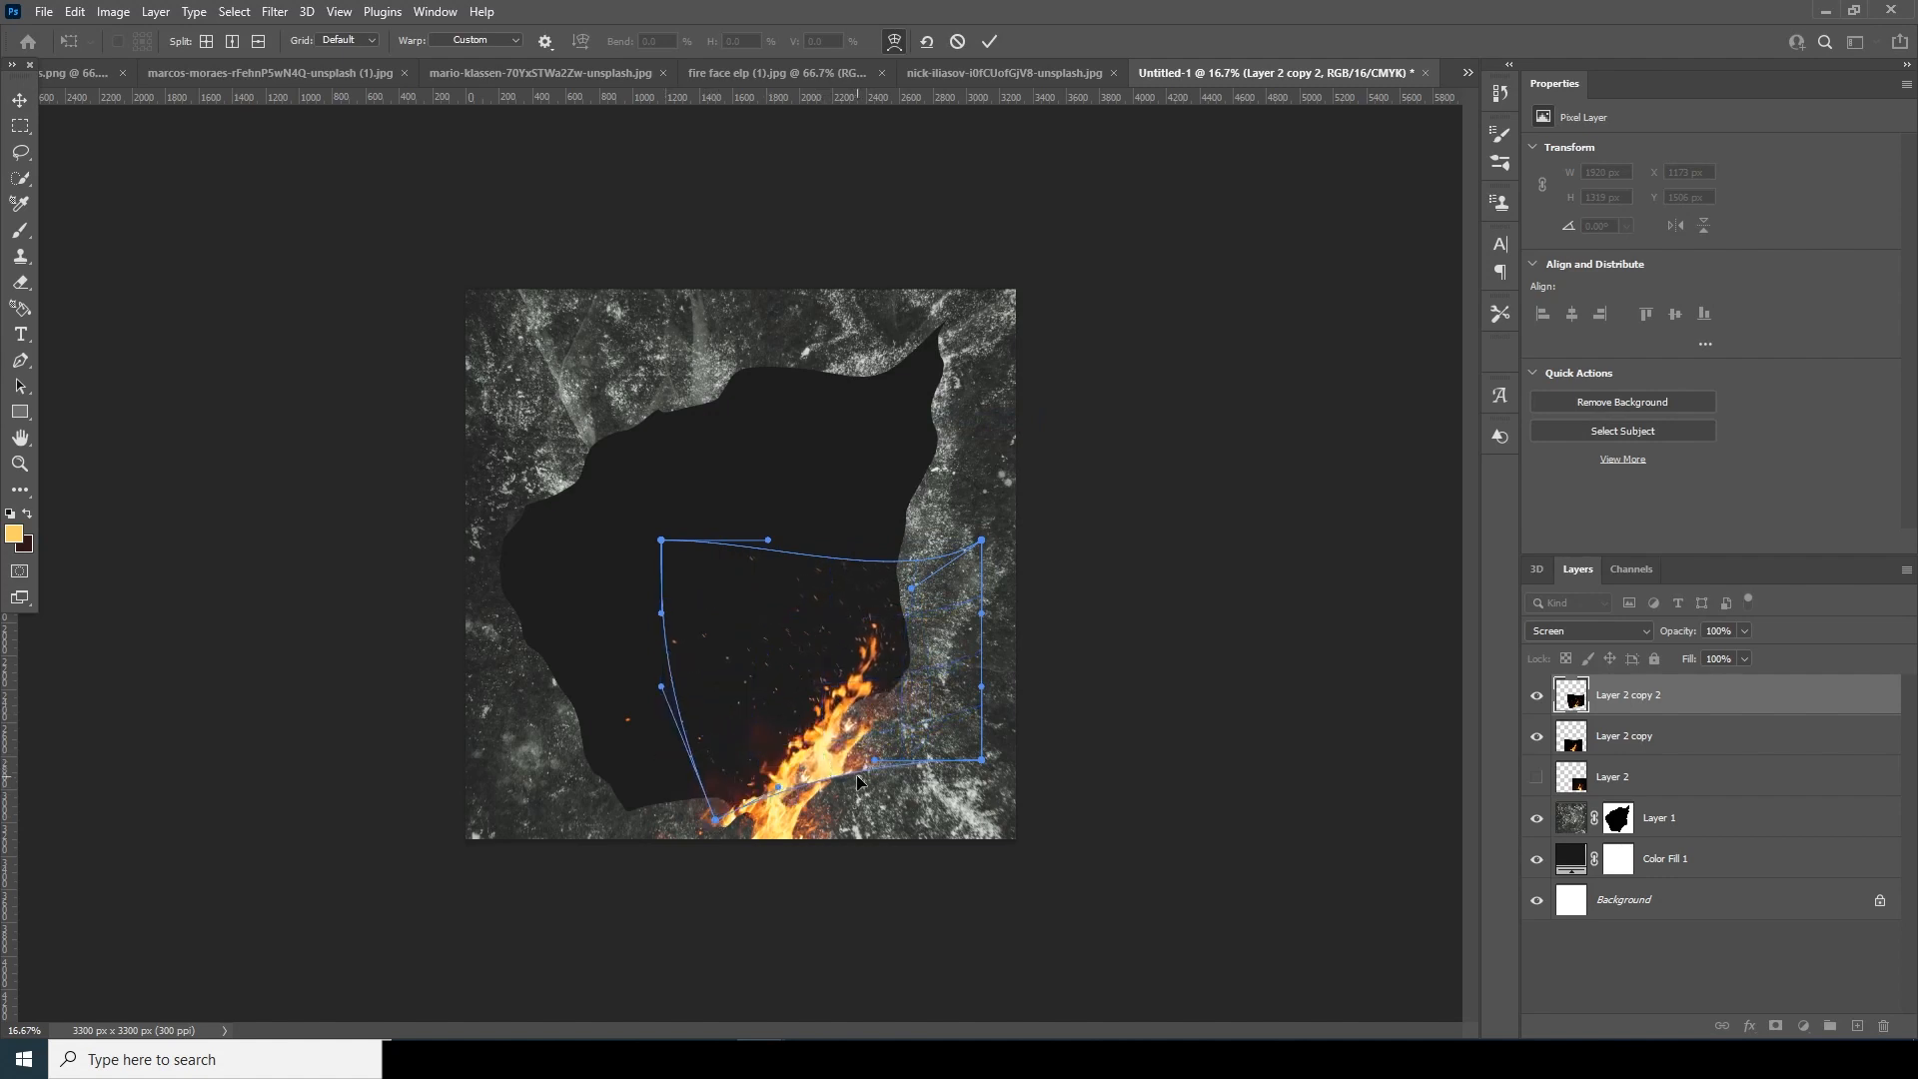
left_click_drag(874, 761, 810, 760)
mouse_move(853, 685)
left_mouse_down()
mouse_move(840, 697)
mouse_move(860, 696)
left_mouse_up()
key("Return")
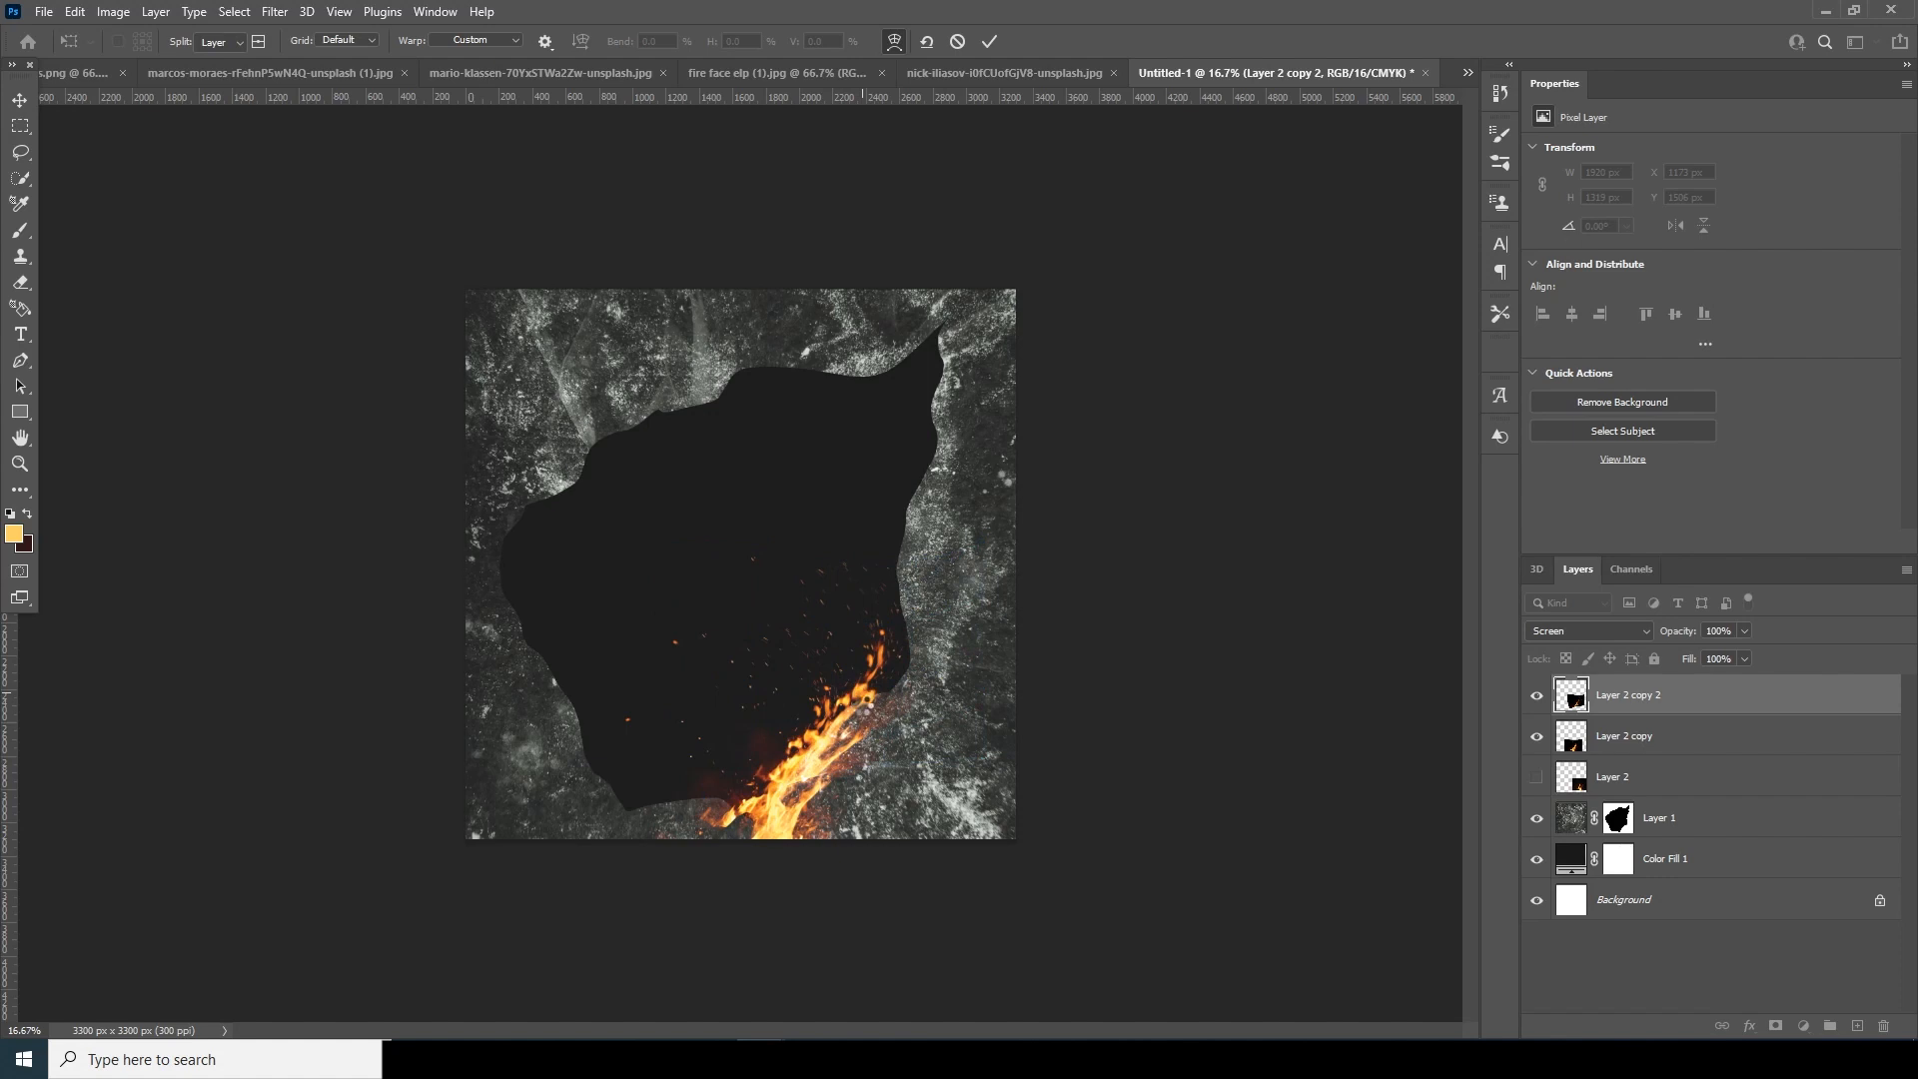
Duplicate the second flame, move the copy up and right, and warp it upward along the hole's right edge.
key("ctrl+j")
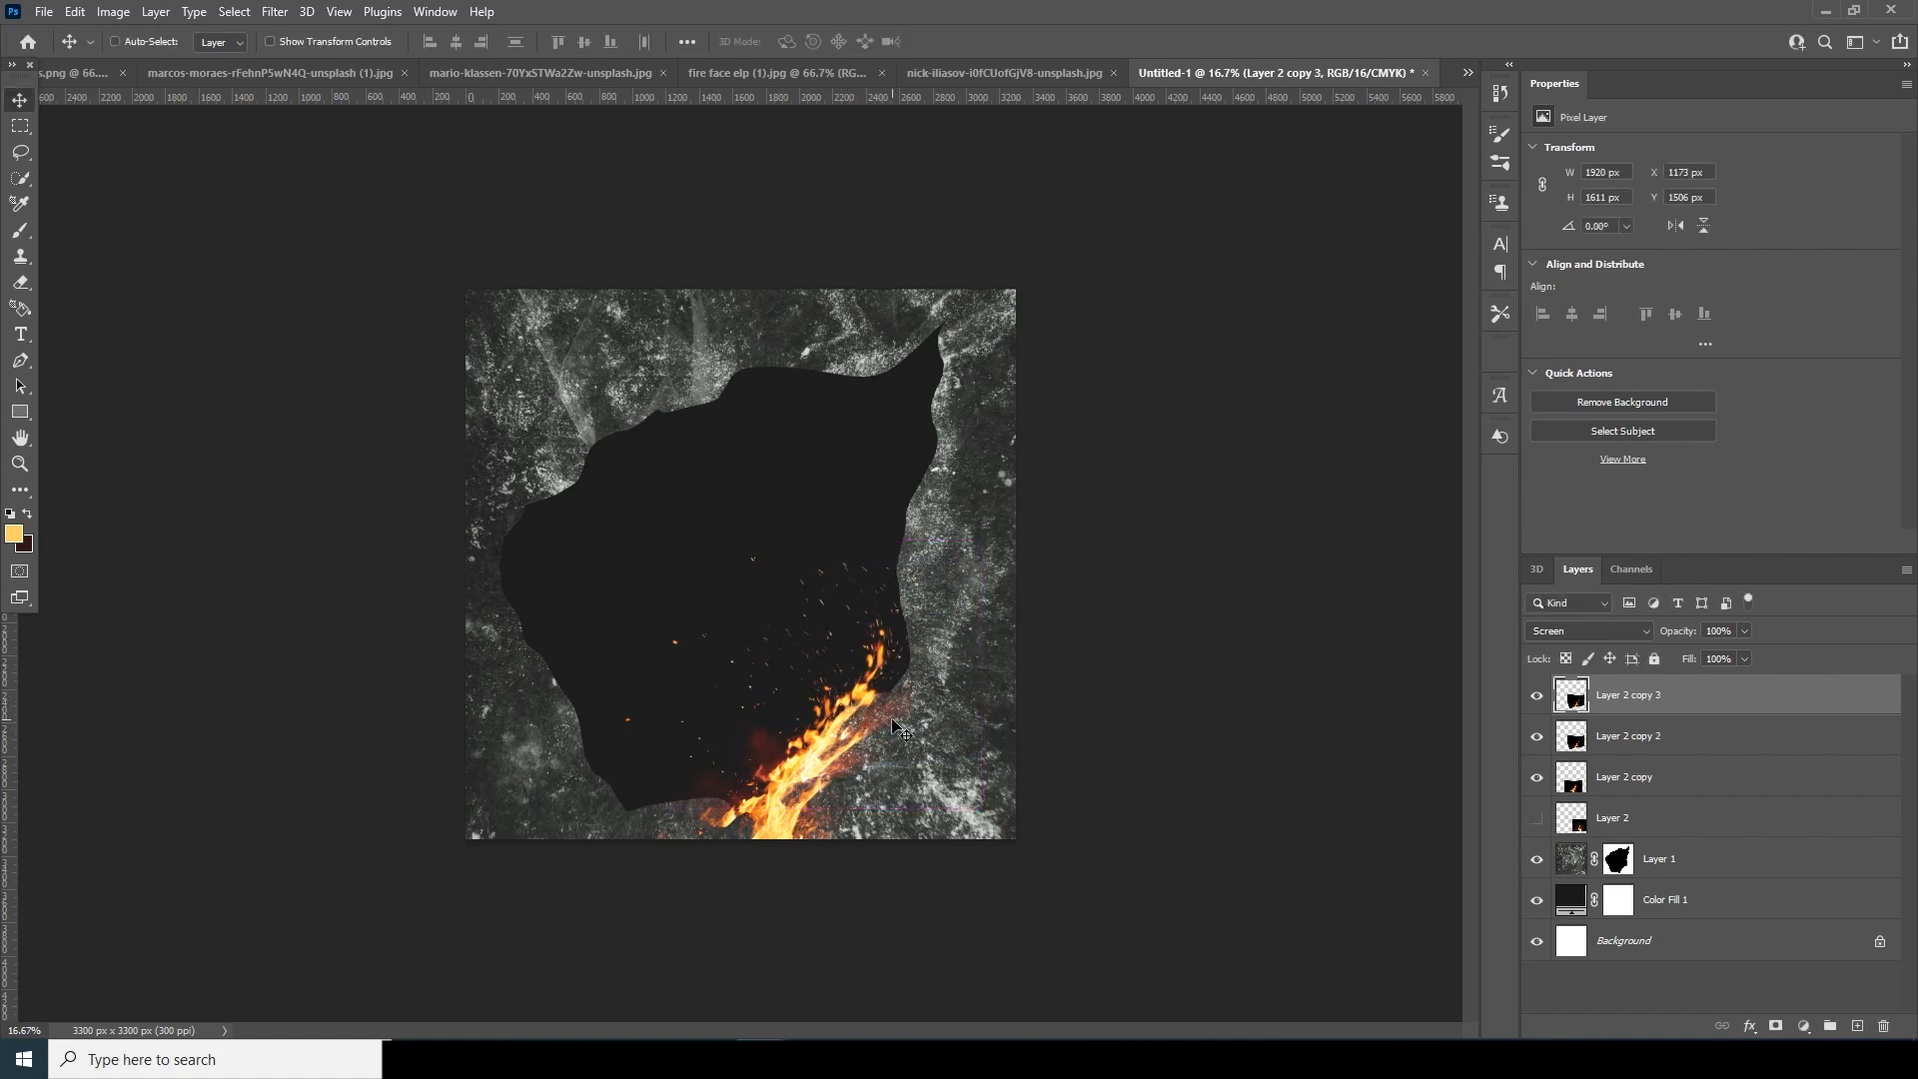
key("ctrl+t")
left_click_drag(854, 719, 911, 662)
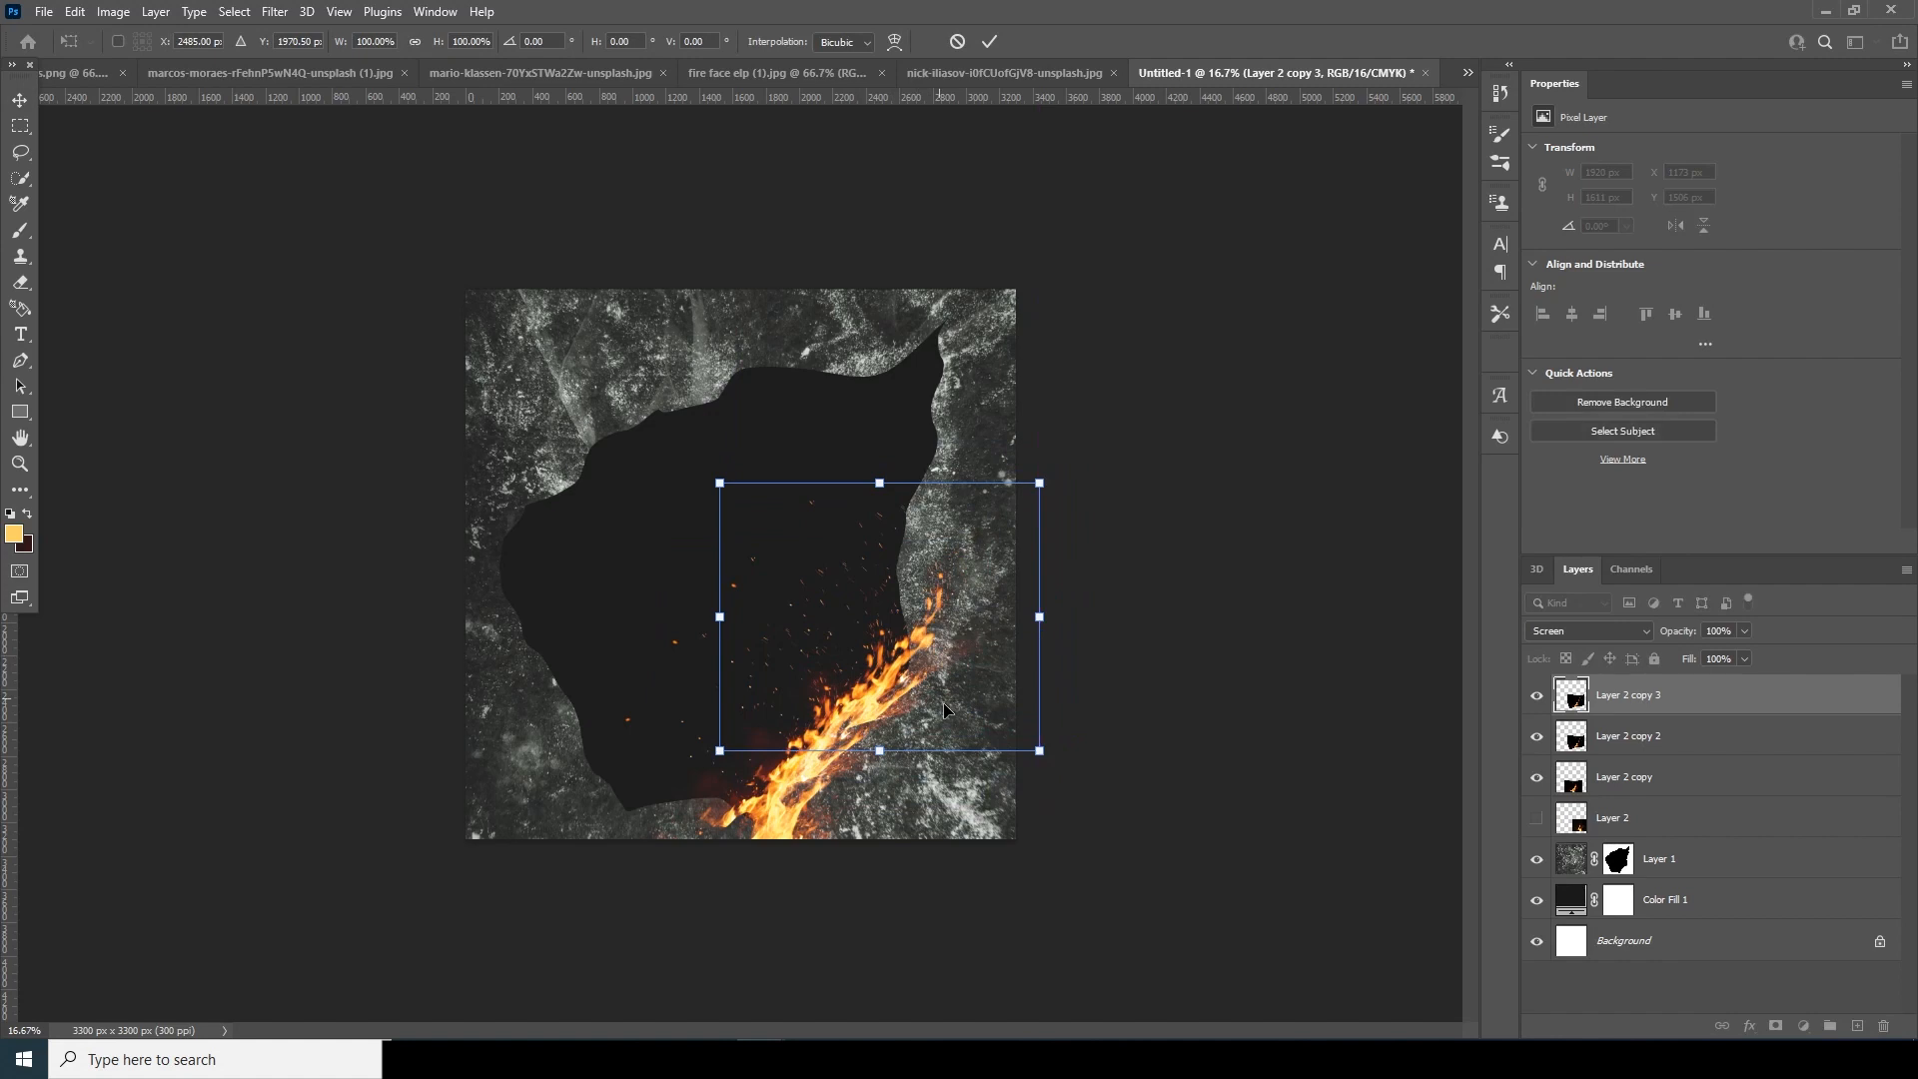
right_click(897, 640)
left_click(928, 770)
left_click_drag(899, 484, 934, 459)
left_click_drag(928, 654, 877, 687)
key("Return")
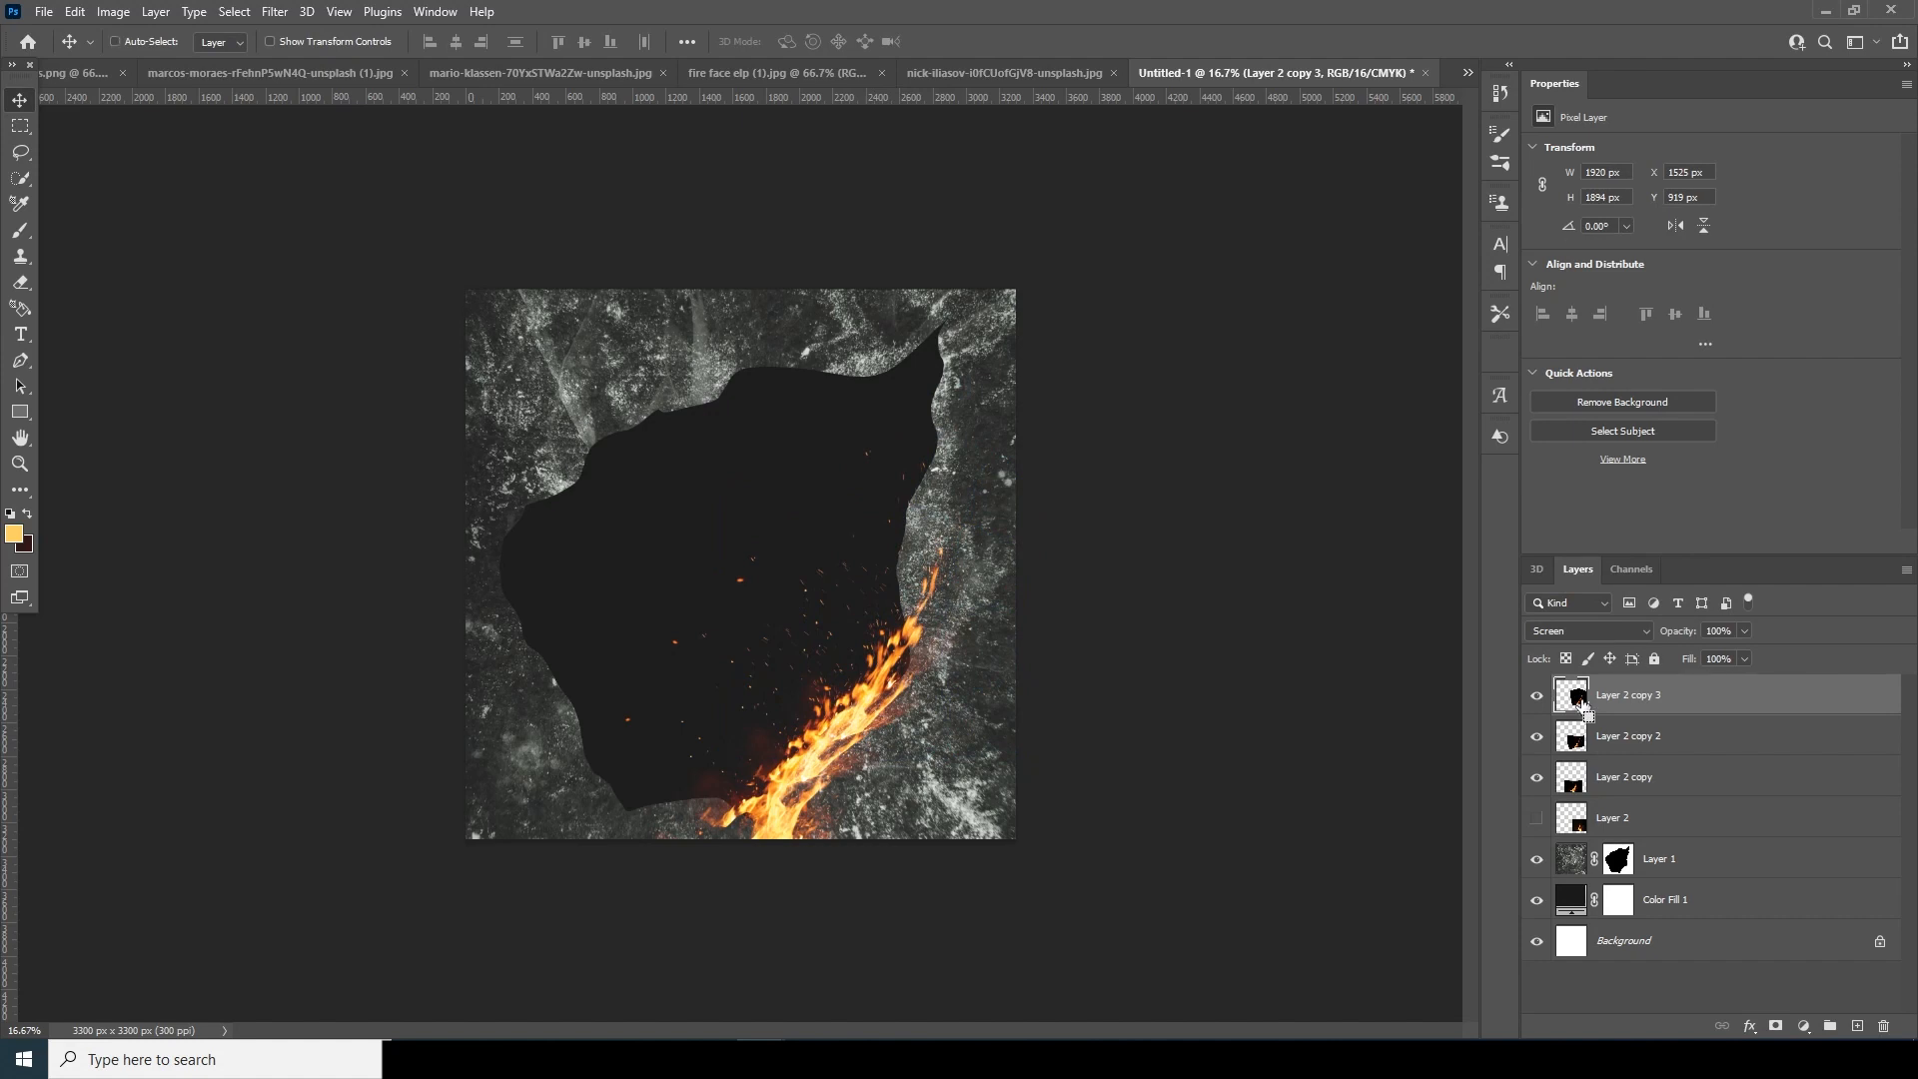
Duplicate the third flame, rotate the copy about 35° counterclockwise and place it higher along the hole's right edge.
key("ctrl+j")
key("ctrl+t")
left_click_drag(925, 660, 962, 574)
left_click_drag(1094, 632, 1109, 508)
left_click_drag(971, 556, 900, 607)
key("Return")
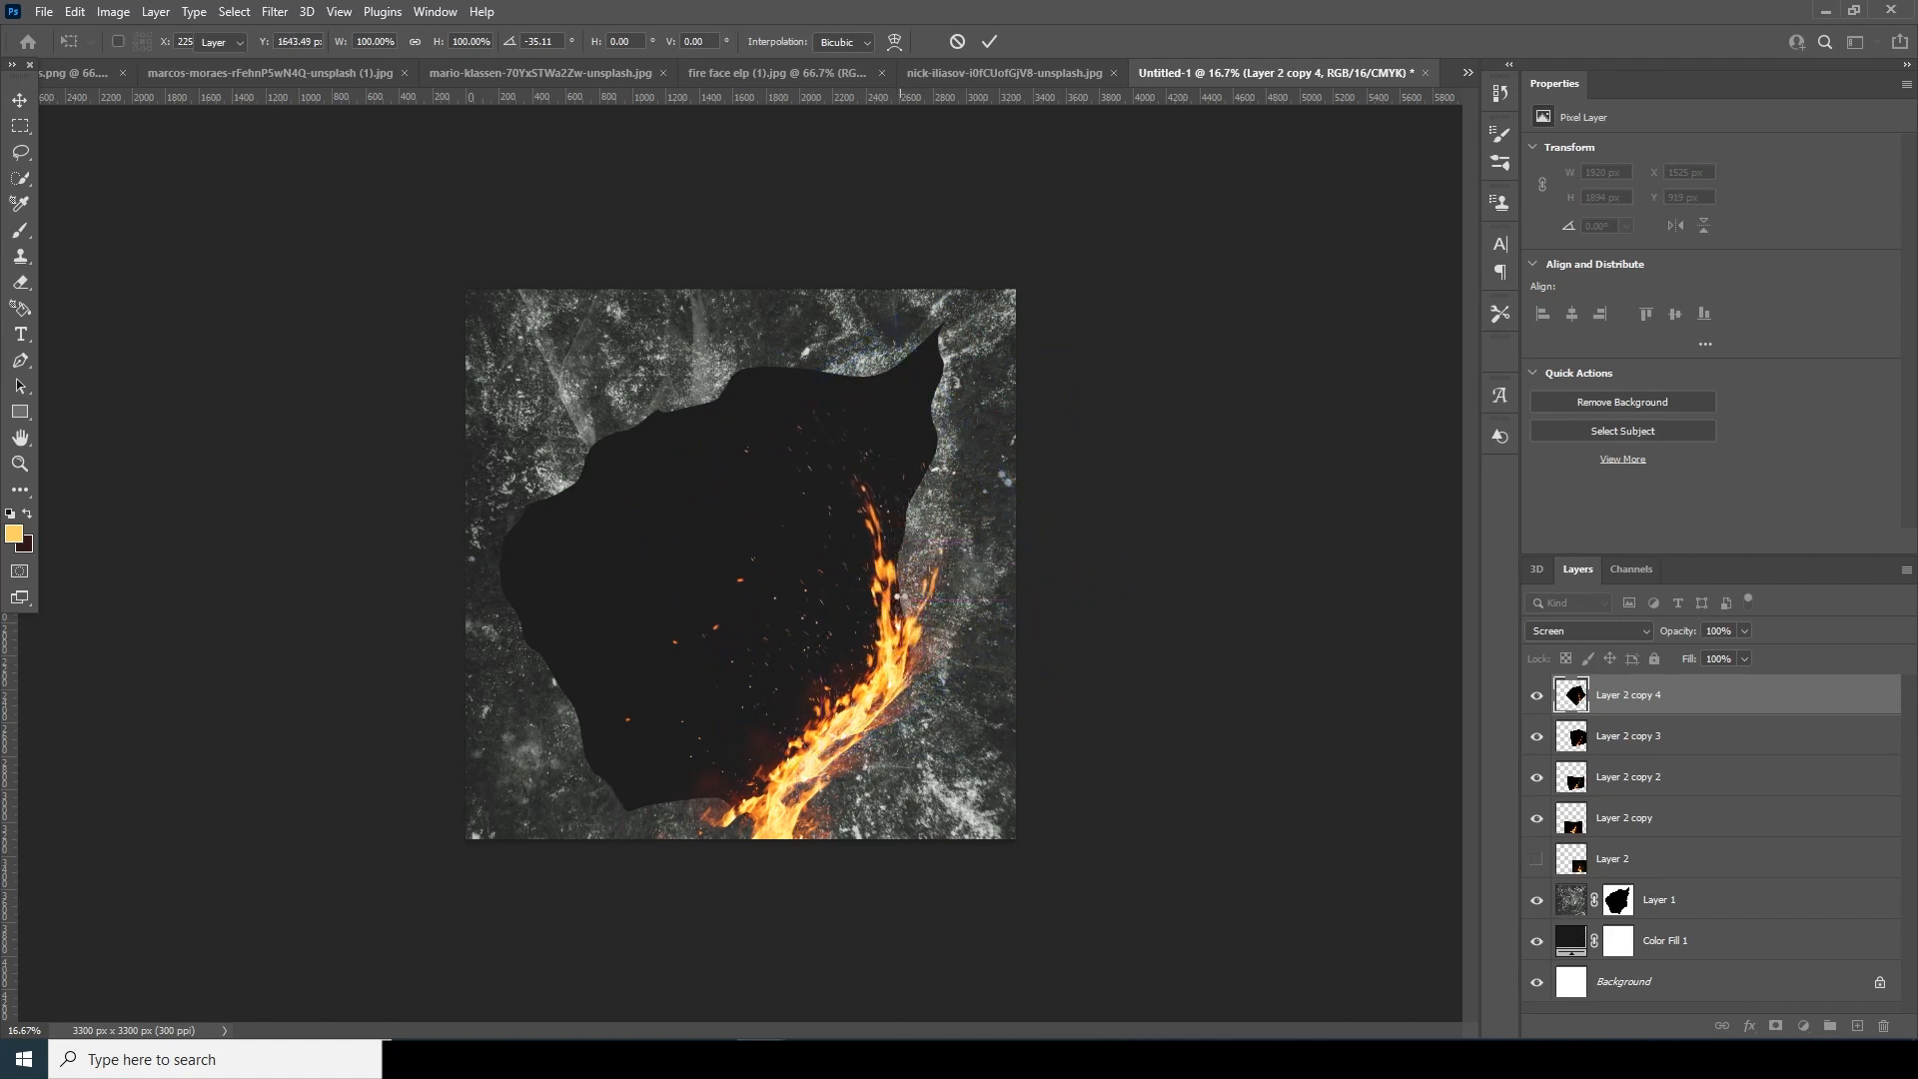
Warp the rotated flame upward so it follows the middle of the hole's right edge.
key("ctrl+t")
right_click(891, 589)
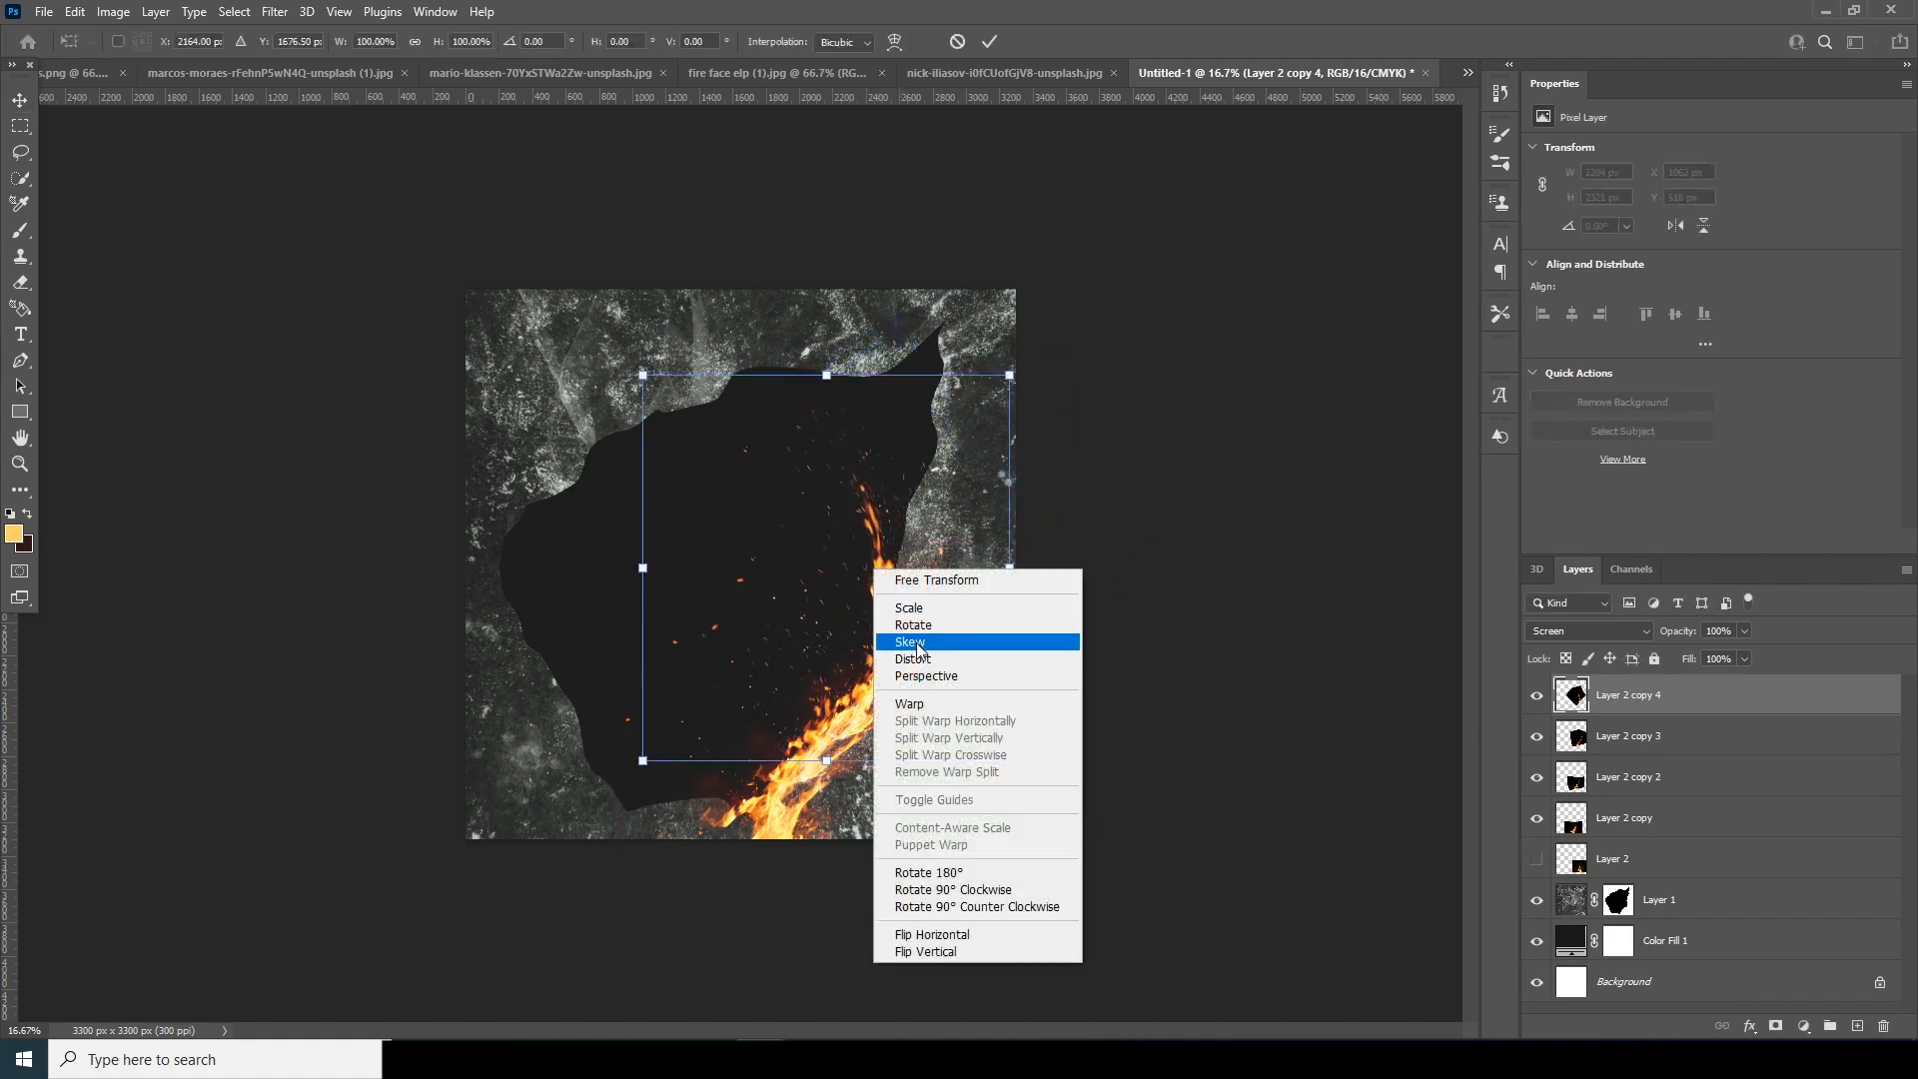
left_click(915, 704)
left_click_drag(888, 585, 944, 433)
key("Return")
Duplicate the warped flame, move the copy up to the hole's upper-right edge and adjust its orientation and position.
key("ctrl+j")
key("ctrl+t")
key("Return")
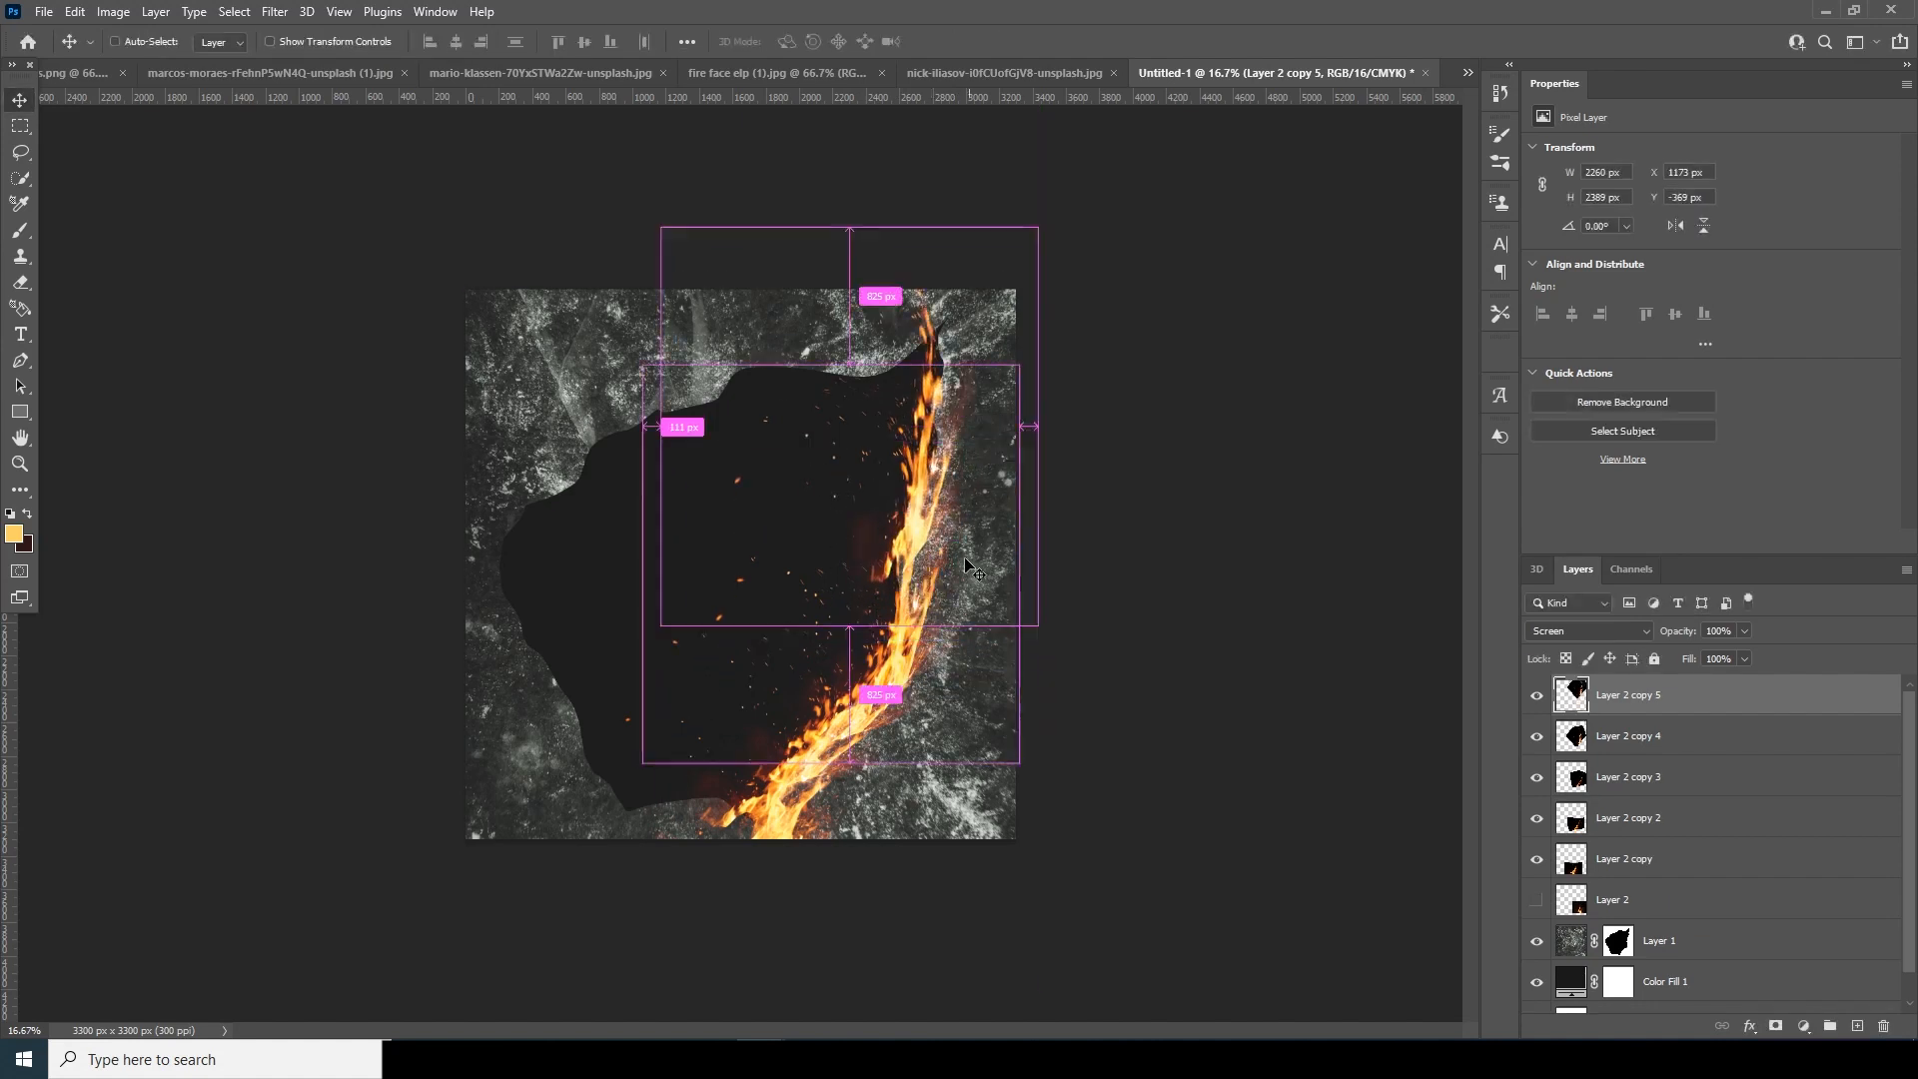
key("ctrl+t")
right_click(873, 307)
left_click(939, 828)
left_click_drag(1179, 330, 1197, 399)
left_click_drag(934, 429, 973, 493)
Warp the upper-right flame so its body continues along the hole's edge toward the canvas's top.
right_click(920, 486)
left_click(949, 611)
left_click_drag(909, 571, 960, 441)
key("Return")
Duplicate the upper-right flame three times and arrange the copies to extend and thicken the fire up to the canvas's top-right area.
key("ctrl+j")
key("ctrl+t")
key("Return")
key("ctrl+j")
key("ctrl+t")
left_click_drag(1195, 550, 1130, 470)
left_click_drag(1021, 392, 945, 431)
key("Return")
key("ctrl+j")
key("ctrl+t")
key("Return")
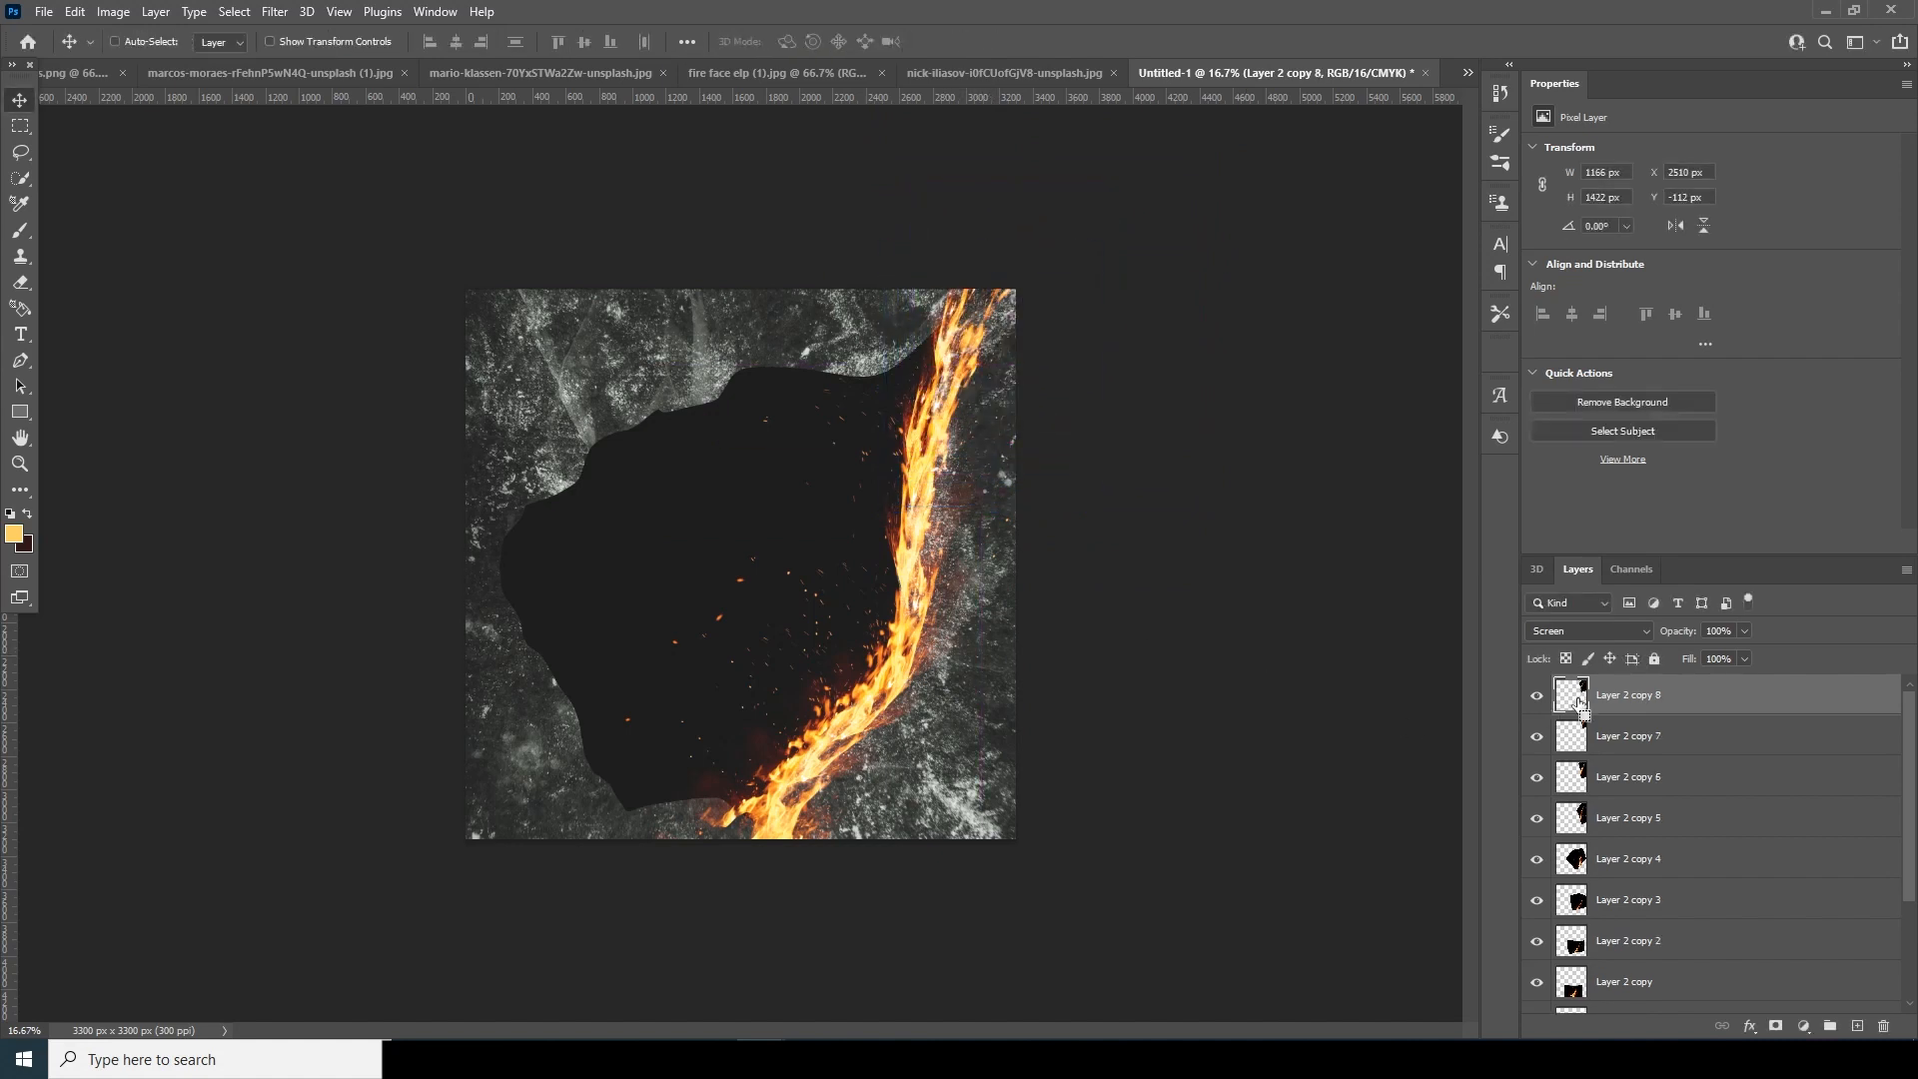
Duplicate the hidden original flame layer, Layer 2, and show the copy with its blend mode set to Screen.
scroll(1621, 900, "down", 4)
left_click(1585, 883)
key("ctrl+j")
left_click(1596, 631)
left_click(1590, 701)
left_click_drag(824, 739, 641, 833)
key("ctrl+z")
Rotate the new flame counterclockwise and place it at the canvas's bottom edge, leaning left from the first flame's base.
key("ctrl+t")
left_click_drag(976, 895, 1010, 795)
left_click_drag(941, 791, 1020, 816)
left_click_drag(1042, 832, 1047, 745)
left_click_drag(763, 814, 721, 778)
left_click_drag(980, 703, 905, 710)
left_click_drag(766, 776, 787, 808)
key("Return")
Duplicate the bottom-left flame, rotate the copy further counterclockwise and move it up and left.
key("ctrl+j")
key("ctrl+t")
left_click_drag(974, 879, 995, 779)
left_click_drag(772, 823, 581, 761)
Warp the copied flame so its base blends into the bottom flames and its tip follows the hole's lower-left edge.
right_click(675, 709)
left_click(721, 436)
left_click_drag(699, 781, 739, 877)
left_click_drag(585, 765, 558, 705)
left_click_drag(645, 829, 617, 737)
mouse_move(691, 799)
left_mouse_down()
mouse_move(673, 777)
mouse_move(690, 803)
left_mouse_up()
left_click_drag(792, 591, 684, 666)
left_click_drag(741, 795, 762, 807)
key("Return")
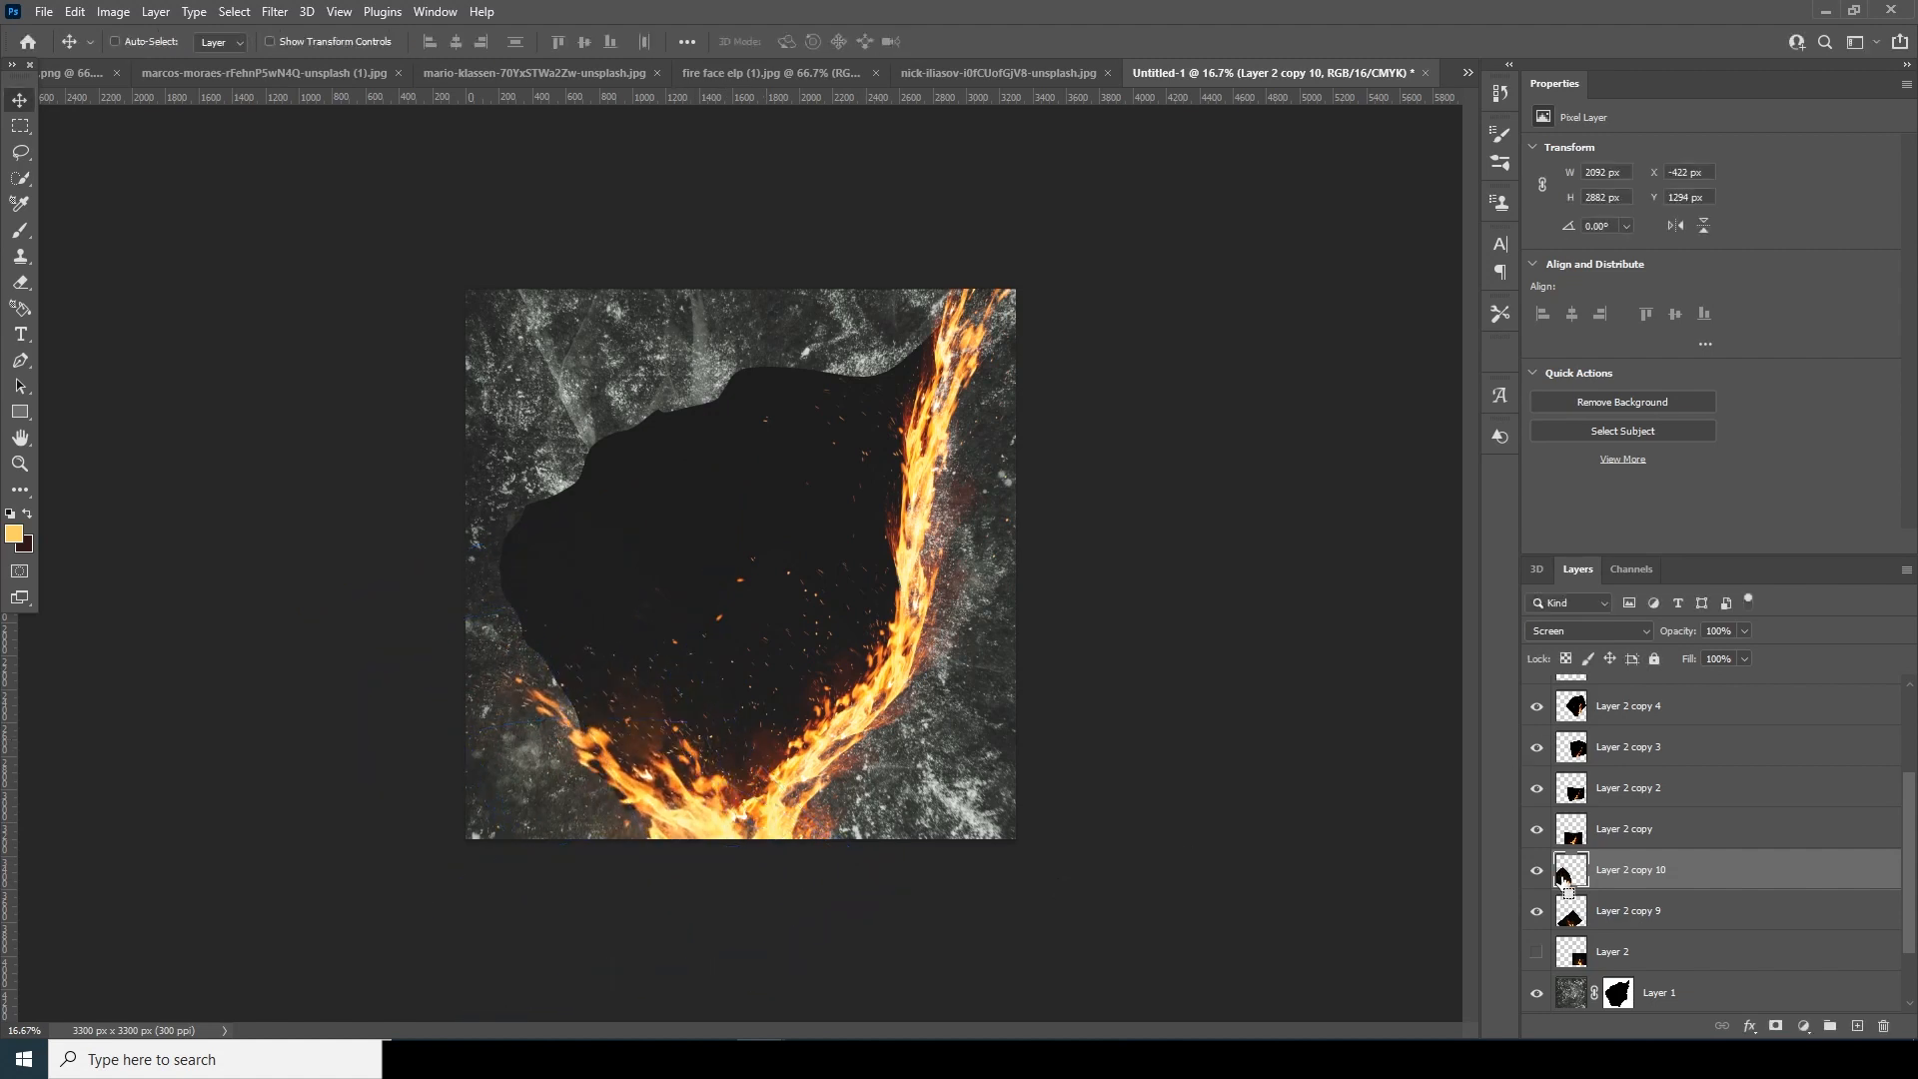
Duplicate the lower-left flame, flip the copy horizontally, and rotate and shift it up along the lower-left edge.
key("ctrl+j")
key("ctrl+t")
right_click(658, 689)
left_click(704, 657)
left_click_drag(789, 899, 740, 538)
left_click_drag(662, 801, 617, 706)
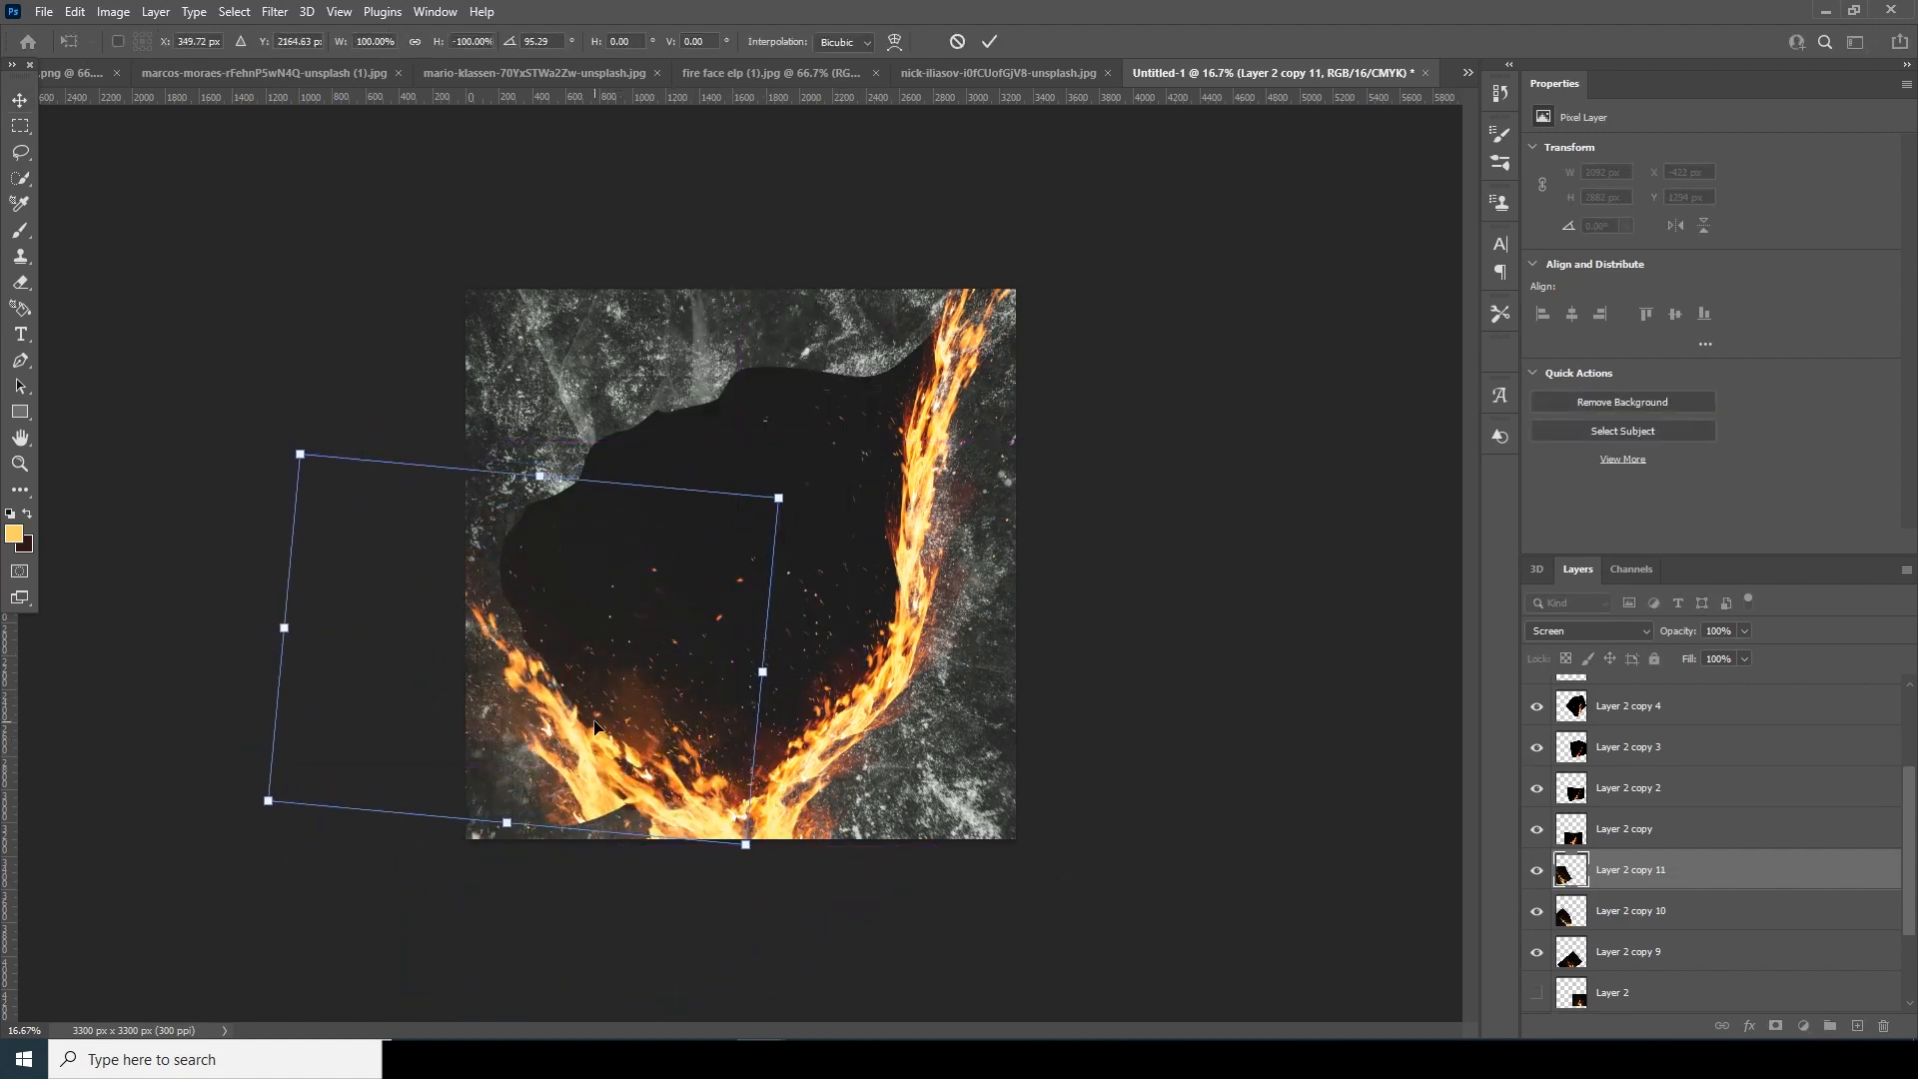
Warp the flipped flame so its base merges with the flames at the canvas's bottom center.
right_click(594, 728)
left_click(640, 456)
left_click_drag(586, 829, 744, 879)
left_click_drag(569, 711, 539, 683)
left_click_drag(741, 879, 767, 886)
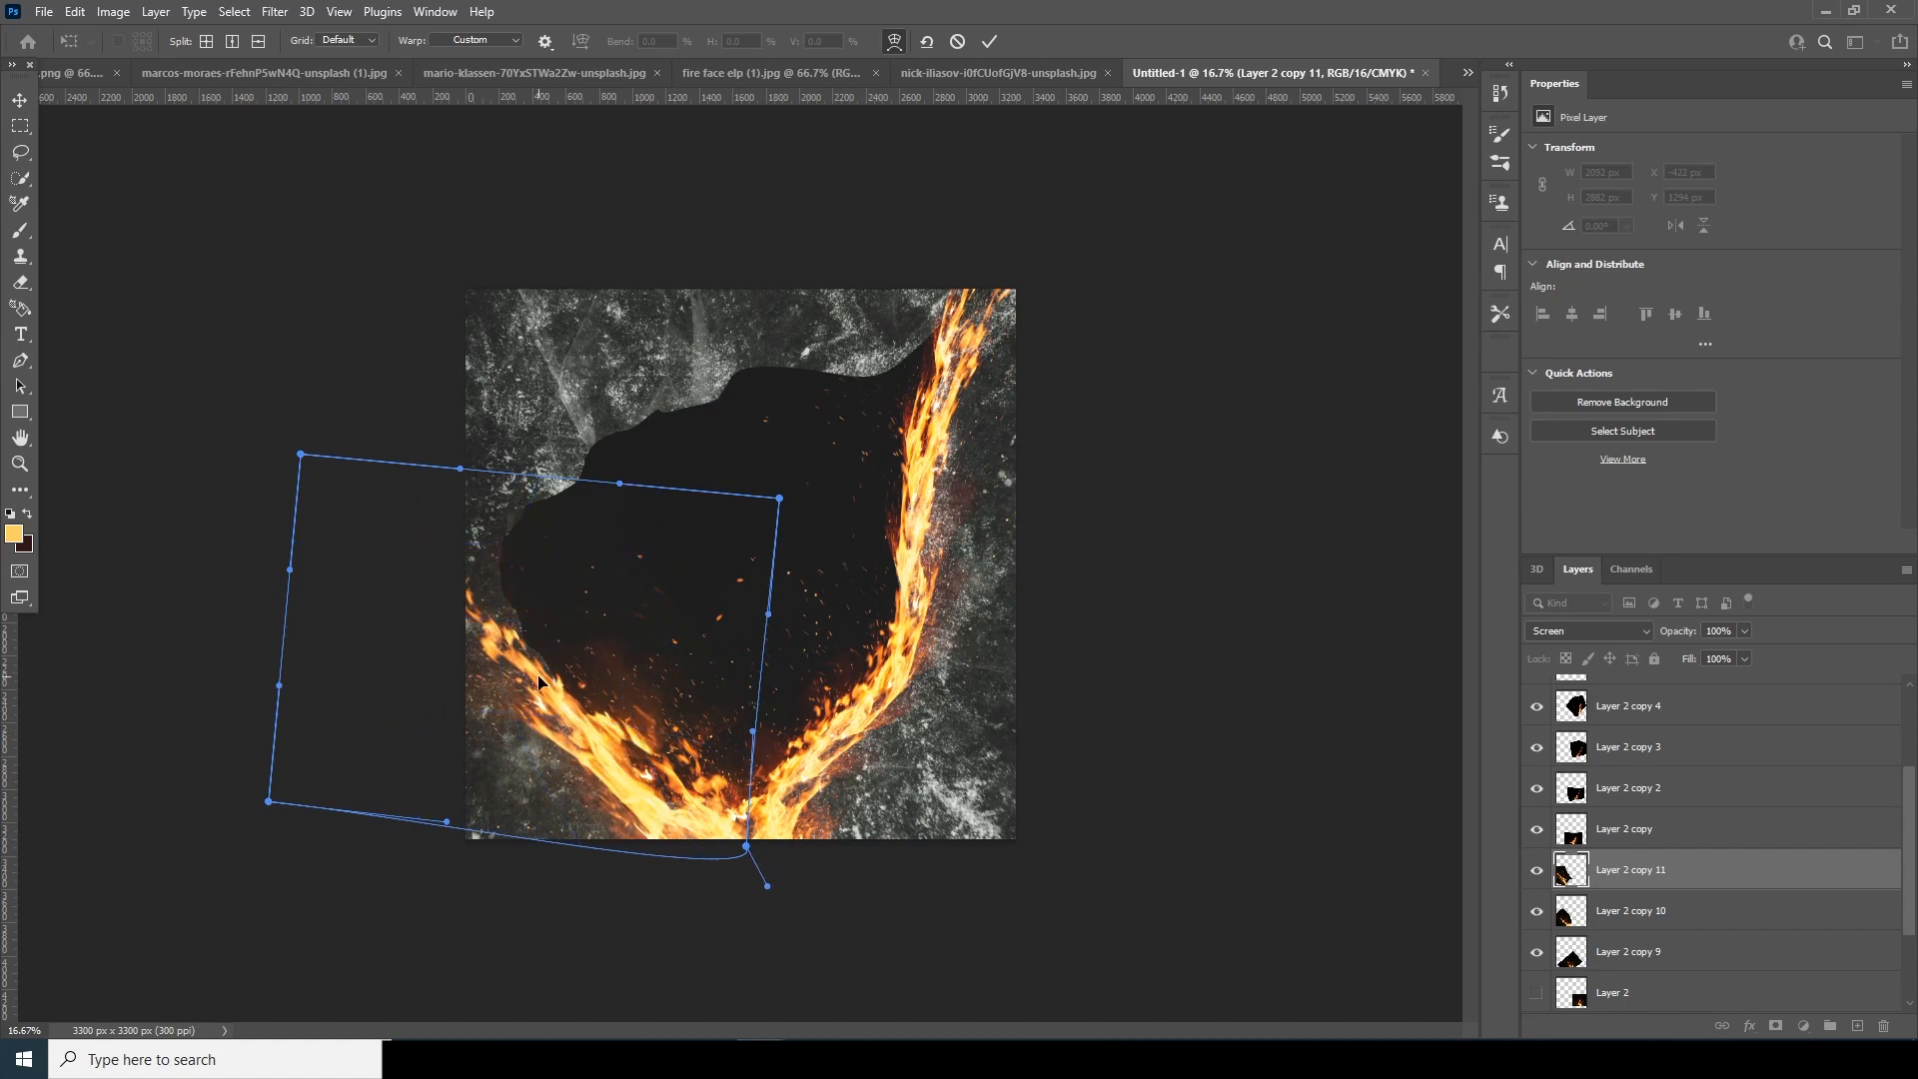
key("Return")
Duplicate the flipped lower-left flame and move the copy up and left toward the hole's left edge.
key("ctrl+j")
left_click_drag(659, 749, 512, 591)
left_click(819, 739)
key("t")
key("ctrl+t")
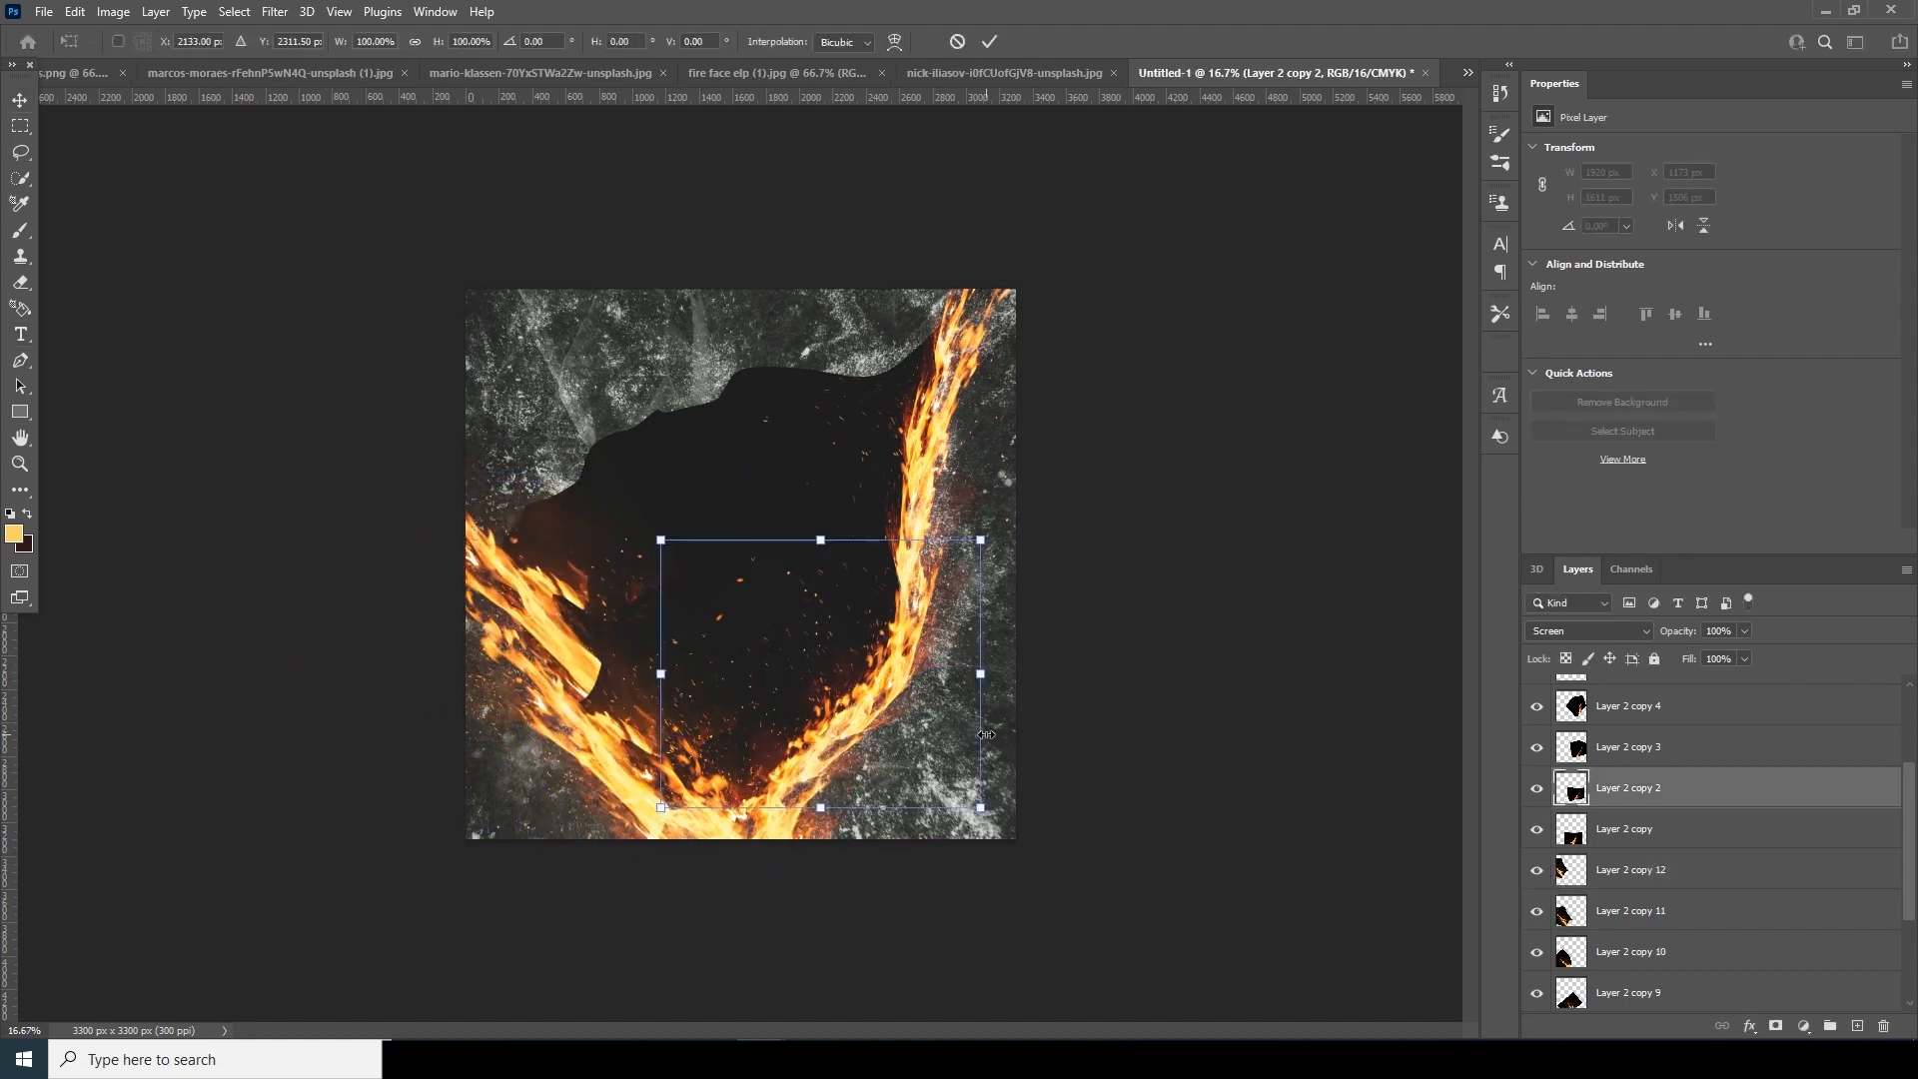
key("Escape")
Select the newest left flame, rotate it clockwise to point upward and position it along the hole's left edge.
left_click(571, 635)
key("ctrl+t")
left_click_drag(709, 699, 615, 788)
mouse_move(593, 596)
left_mouse_down()
mouse_move(606, 530)
mouse_move(627, 589)
left_mouse_up()
left_click_drag(791, 432, 717, 456)
left_click_drag(600, 531, 606, 572)
key("Return")
Warp the left flame's base down and right so it joins the lower-left flames.
key("ctrl+t")
right_click(543, 579)
left_click(593, 711)
left_click_drag(551, 710, 642, 816)
left_click_drag(587, 665, 637, 756)
key("Return")
Duplicate the left flame, move the copy up, flip it horizontally and rotate it to follow the hole's upper-left edge.
key("ctrl+j")
key("ctrl+t")
left_click_drag(539, 599, 580, 424)
left_click_drag(769, 205, 852, 499)
left_click_drag(507, 430, 553, 437)
right_click(553, 437)
left_click(604, 805)
left_click_drag(836, 464, 721, 734)
left_click_drag(595, 556, 590, 506)
key("Return")
Warp the upper-left flame so its base curves into the flame on the hole's left edge.
key("ctrl+t")
right_click(544, 431)
left_click(595, 565)
left_click_drag(441, 548, 465, 660)
left_click_drag(497, 506, 510, 538)
left_click_drag(466, 660, 507, 630)
key("Return")
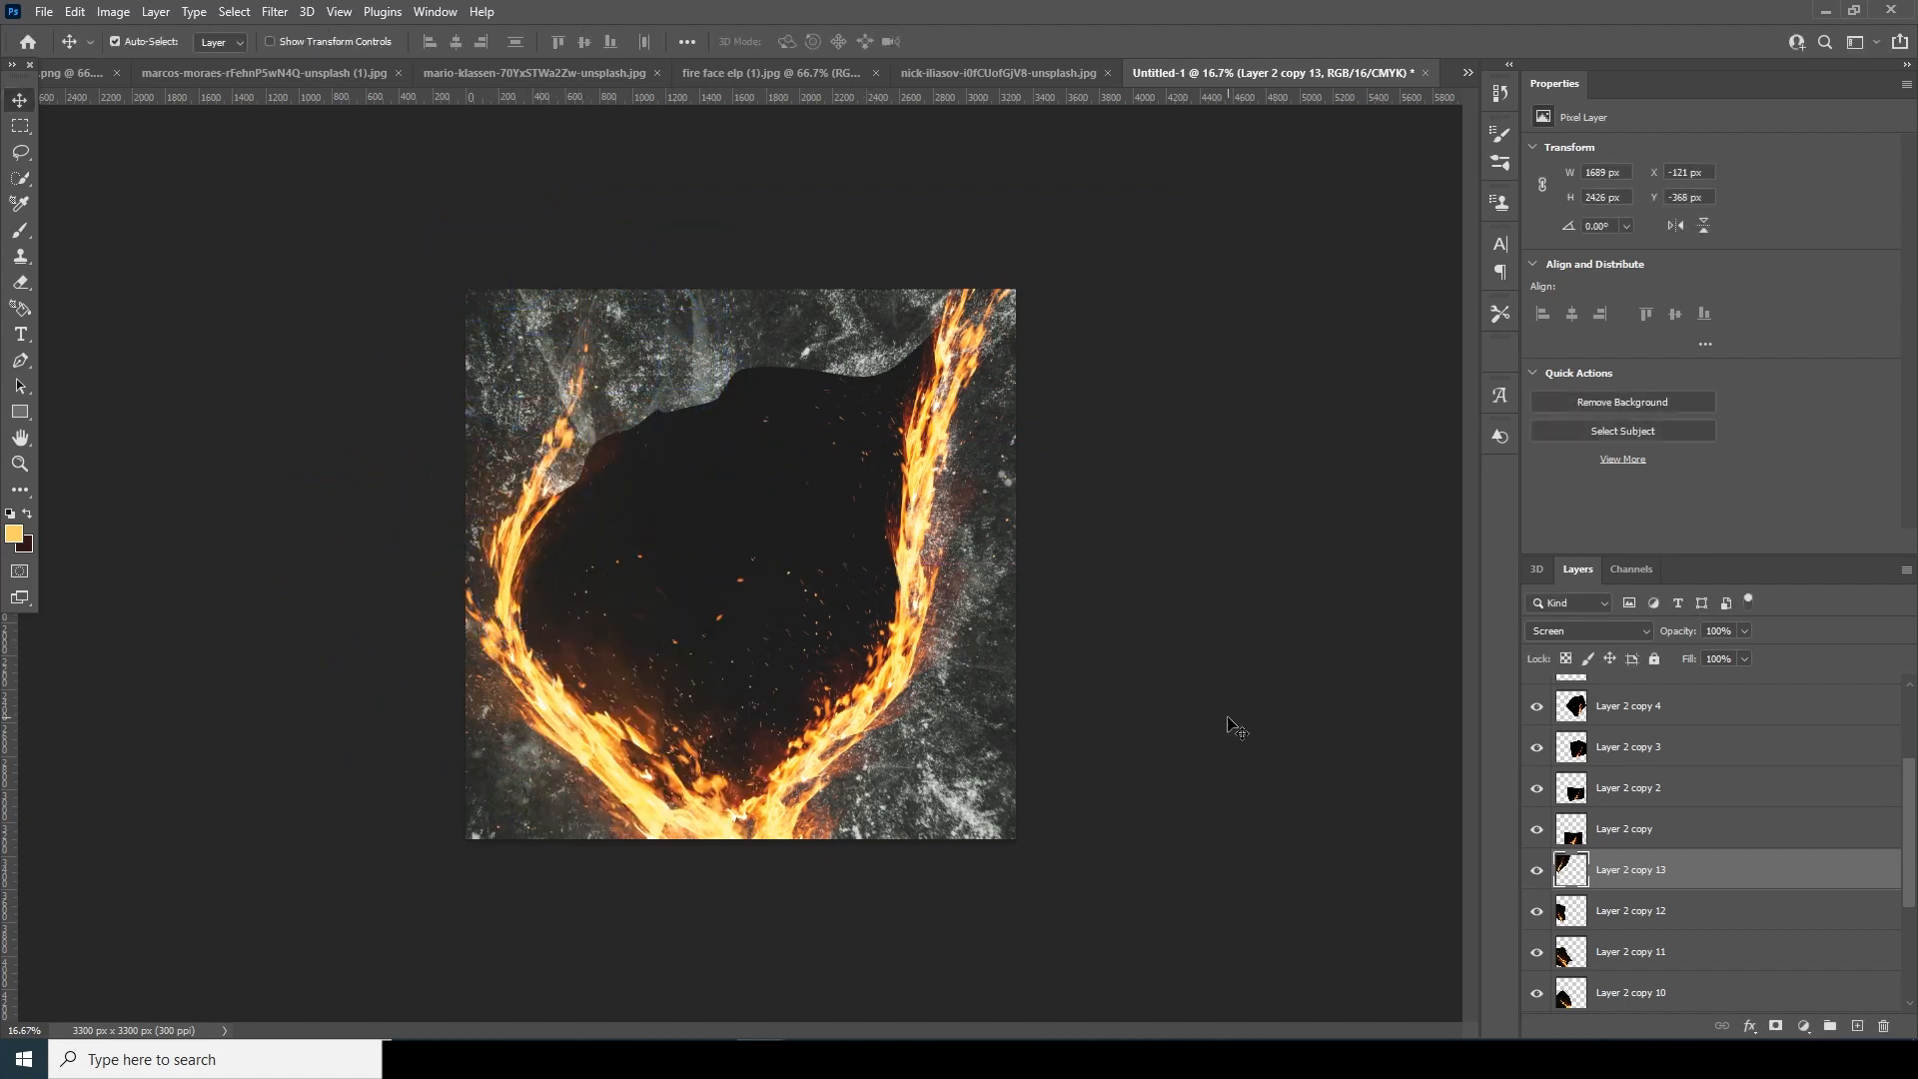
Duplicate the original Layer 2 flame again, make the copy visible and set its blend mode to Screen.
scroll(1620, 945, "down", 3)
left_click(1623, 891)
key("ctrl+j")
left_click(1536, 891)
left_click(1588, 630)
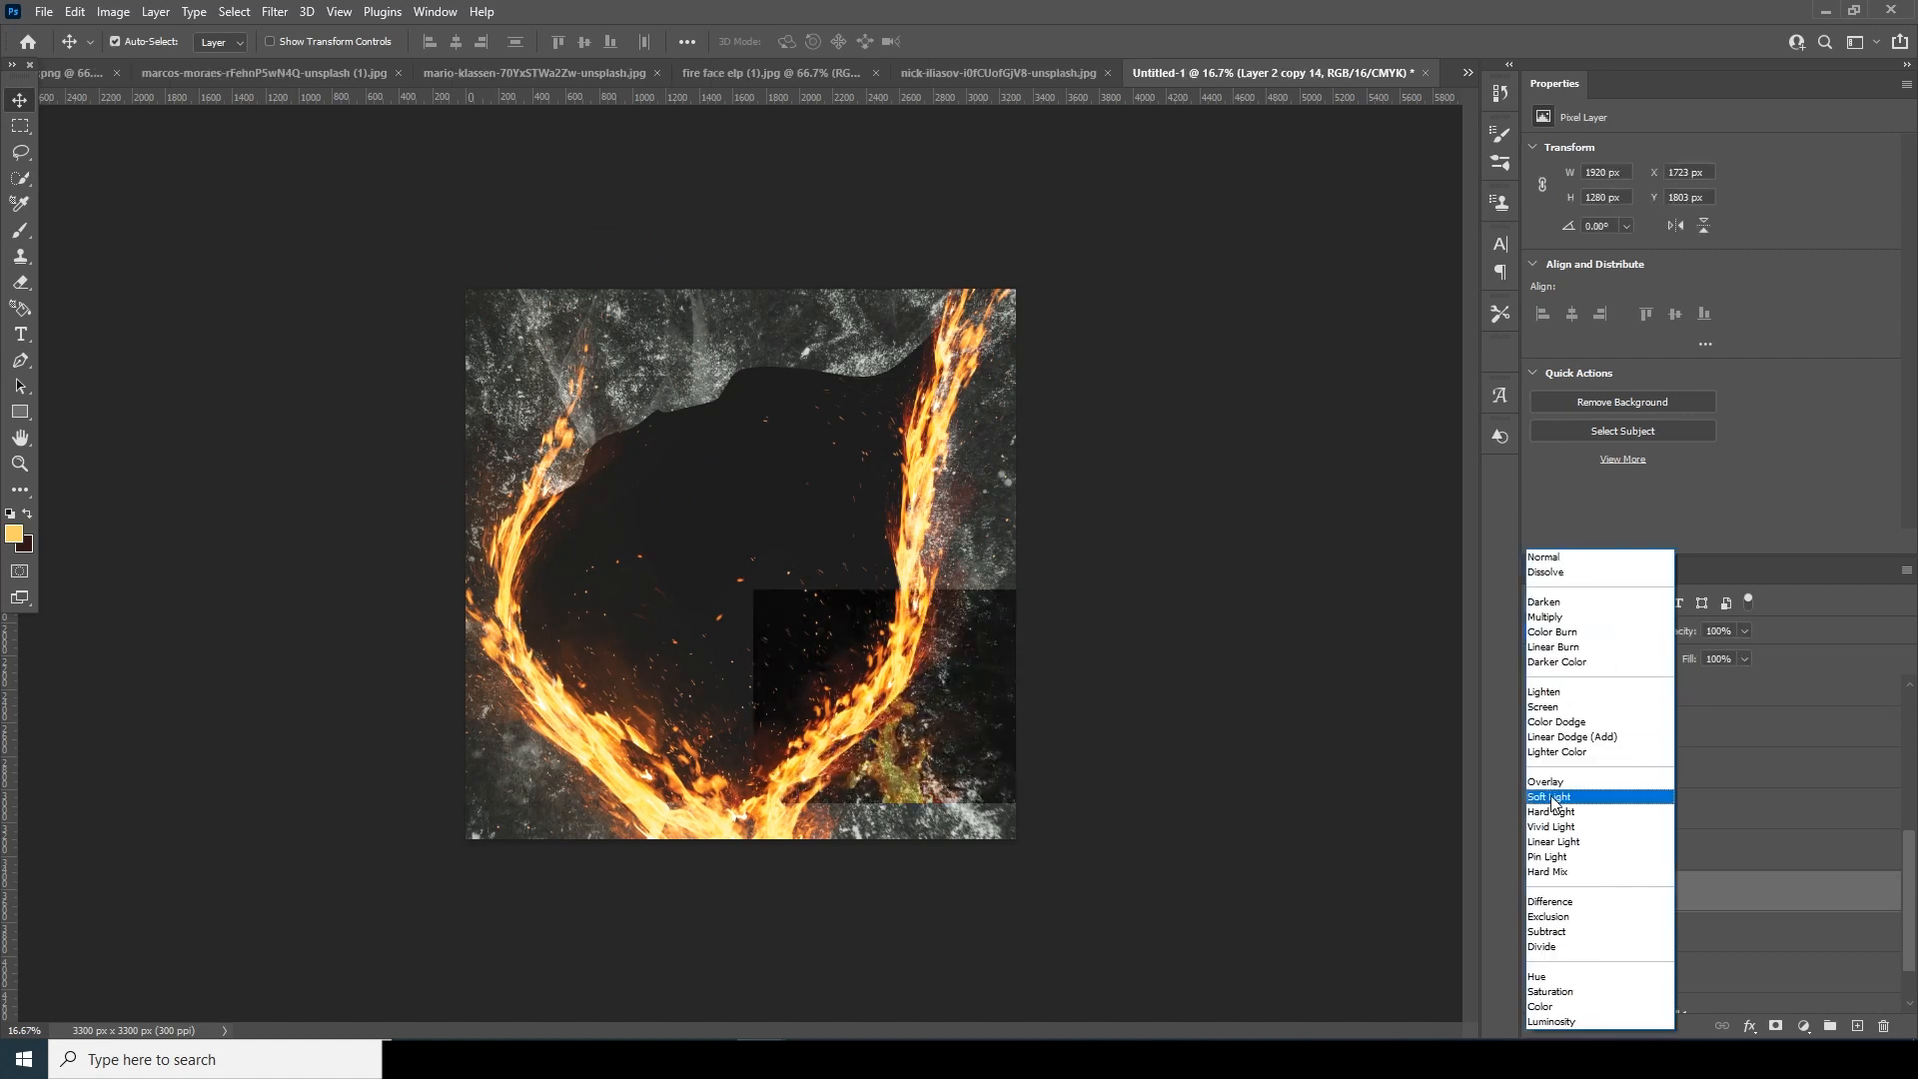
left_click(1547, 709)
key("ctrl+l")
key("Escape")
Move the new flame to the hole's upper-left edge, flip it horizontally and rotate it to lean toward the upper right.
key("ctrl+t")
left_click_drag(771, 298, 785, 433)
left_click_drag(603, 401, 639, 443)
right_click(633, 446)
left_click(697, 809)
left_click_drag(840, 439, 839, 465)
left_click_drag(617, 487, 572, 473)
Warp the right-leaning flame so its base blends into the left-edge fire and its body follows the hole's upper-left contour.
right_click(620, 436)
left_click(665, 574)
left_click_drag(642, 599, 586, 543)
left_click_drag(746, 502, 710, 502)
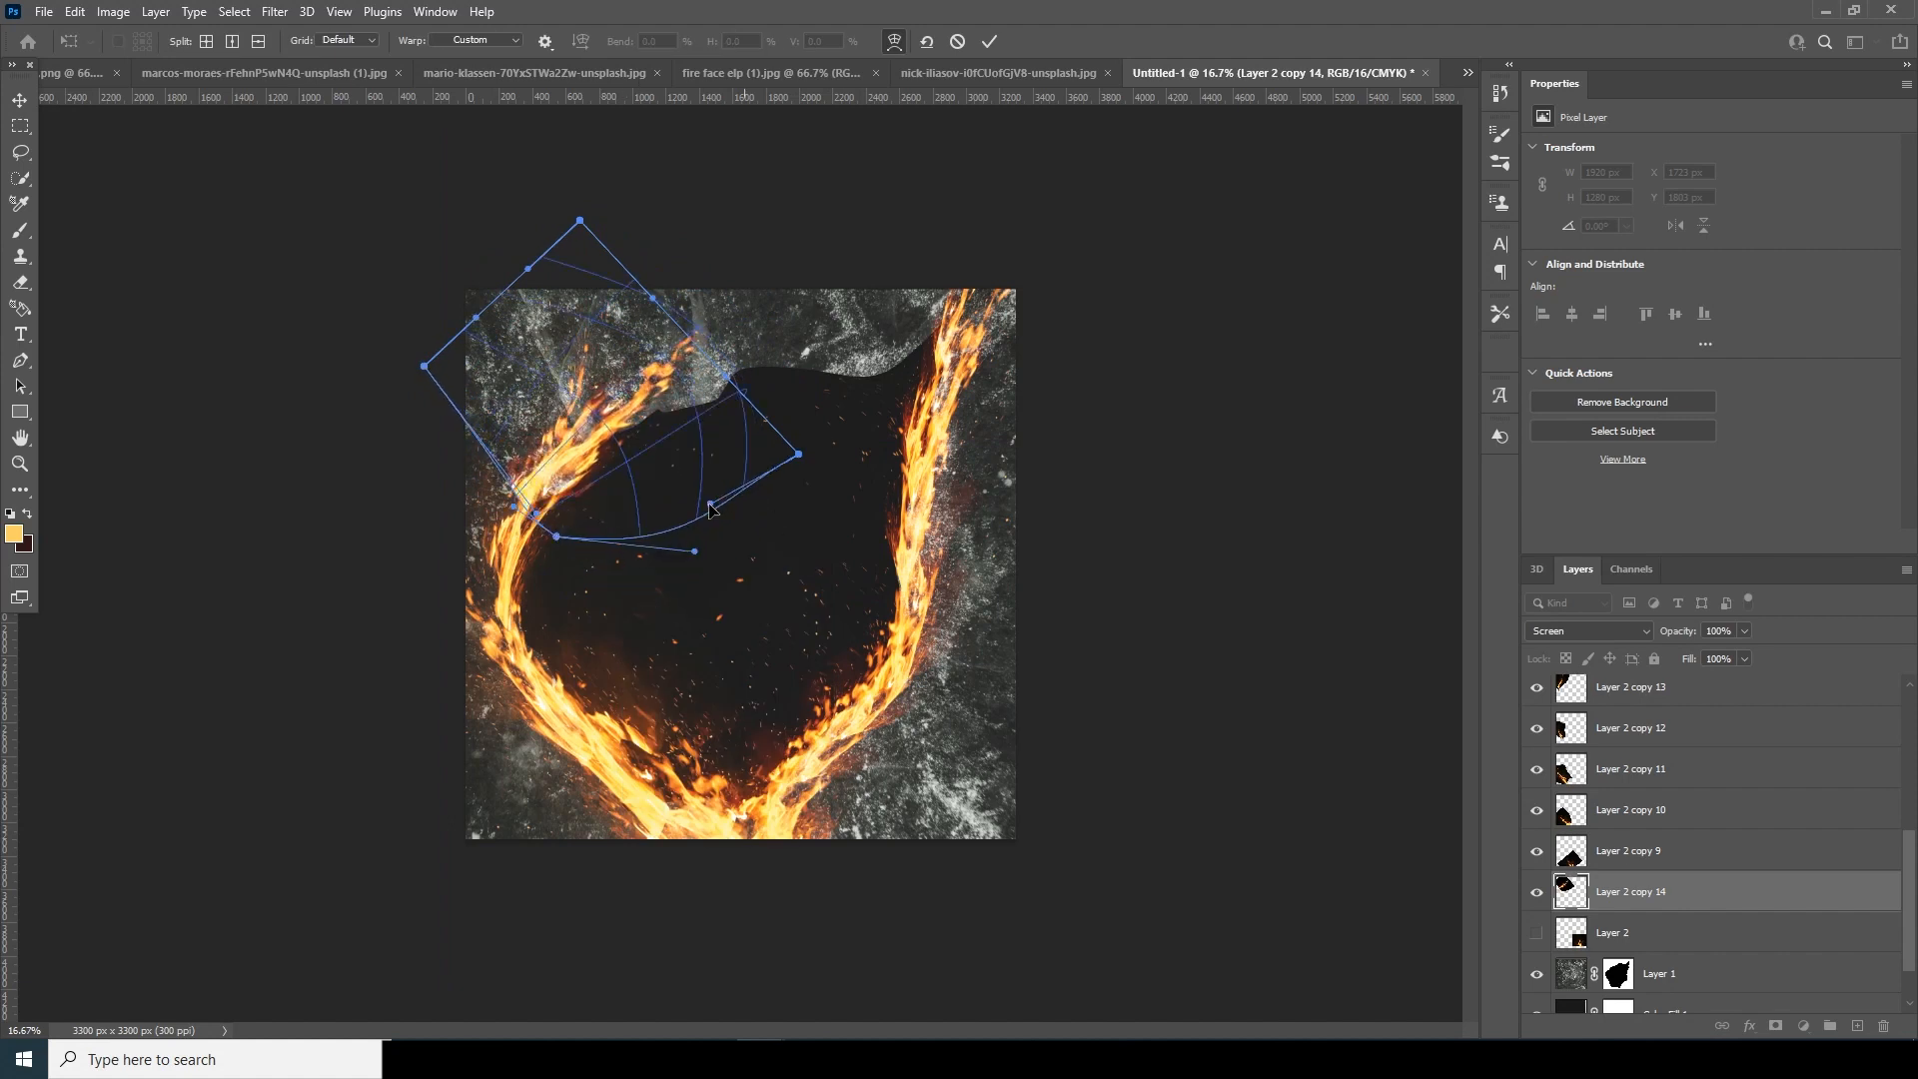
key("Return")
Duplicate the right-leaning flame, move the copy up and right along the hole's top edge and rotate it slightly.
key("ctrl+j")
key("ctrl+t")
left_click_drag(709, 398, 821, 384)
left_click_drag(940, 358, 940, 377)
left_click_drag(713, 402, 688, 374)
Warp the top-edge flame so its base overlaps the neighboring upper-left flame.
right_click(689, 374)
left_click(733, 512)
left_click_drag(603, 452, 554, 473)
left_click_drag(746, 500, 736, 495)
key("Return")
Select Layer 2 copy 13 and warp it slightly left where the left-edge and upper-left flames meet.
left_click(1638, 689)
key("ctrl+t")
right_click(541, 487)
left_click(569, 625)
left_click_drag(531, 497, 511, 486)
key("Return")
Check which flames individual layers contain by toggling their visibility, and select Layer 2 copy 2.
scroll(1871, 797, "up", 2)
left_click(531, 497)
left_click(1570, 792)
left_click(1536, 790)
left_click(1536, 790)
left_click(1536, 748)
left_click(1536, 748)
left_click(1570, 710)
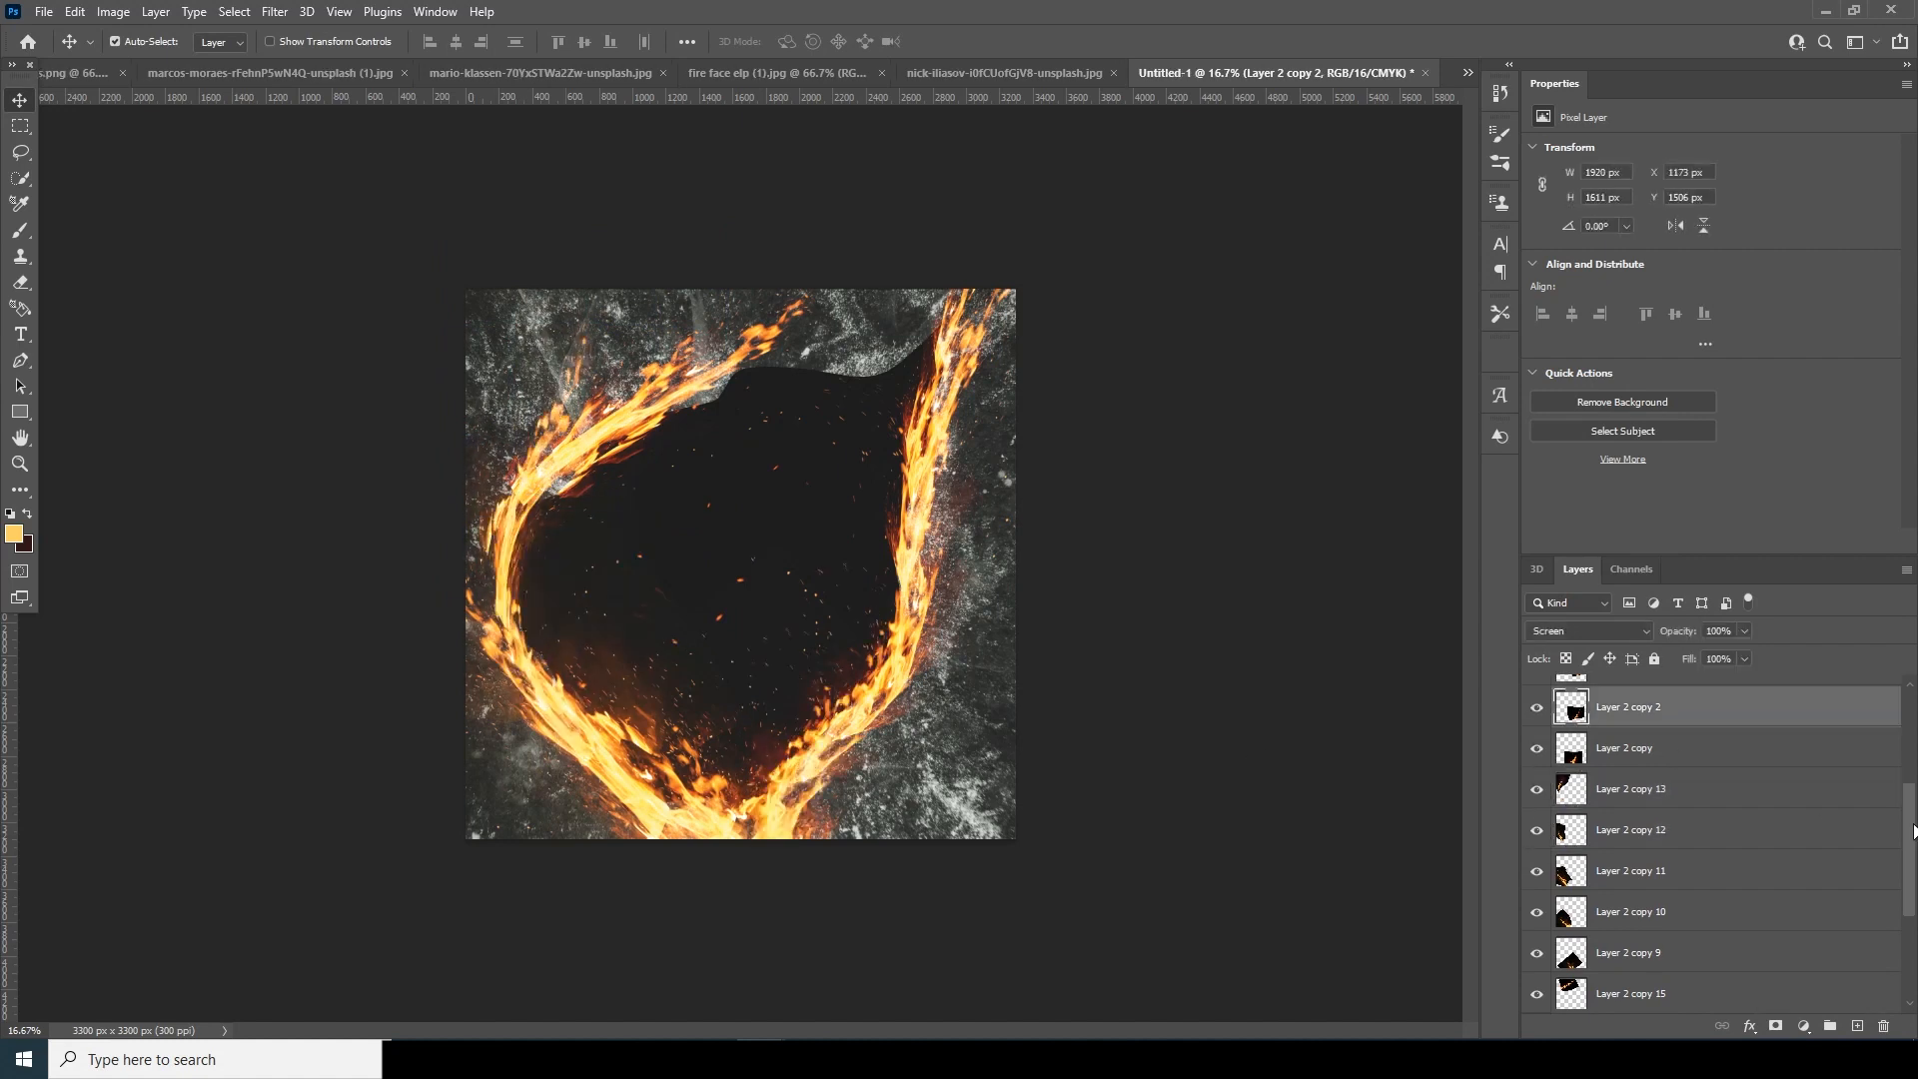
Select Layer 2 copy 14 and warp its left part downward.
scroll(1570, 759, "down", 3)
left_click(1571, 849)
key("ctrl+t")
right_click(567, 459)
left_click(597, 596)
left_click_drag(425, 539, 411, 666)
key("Return")
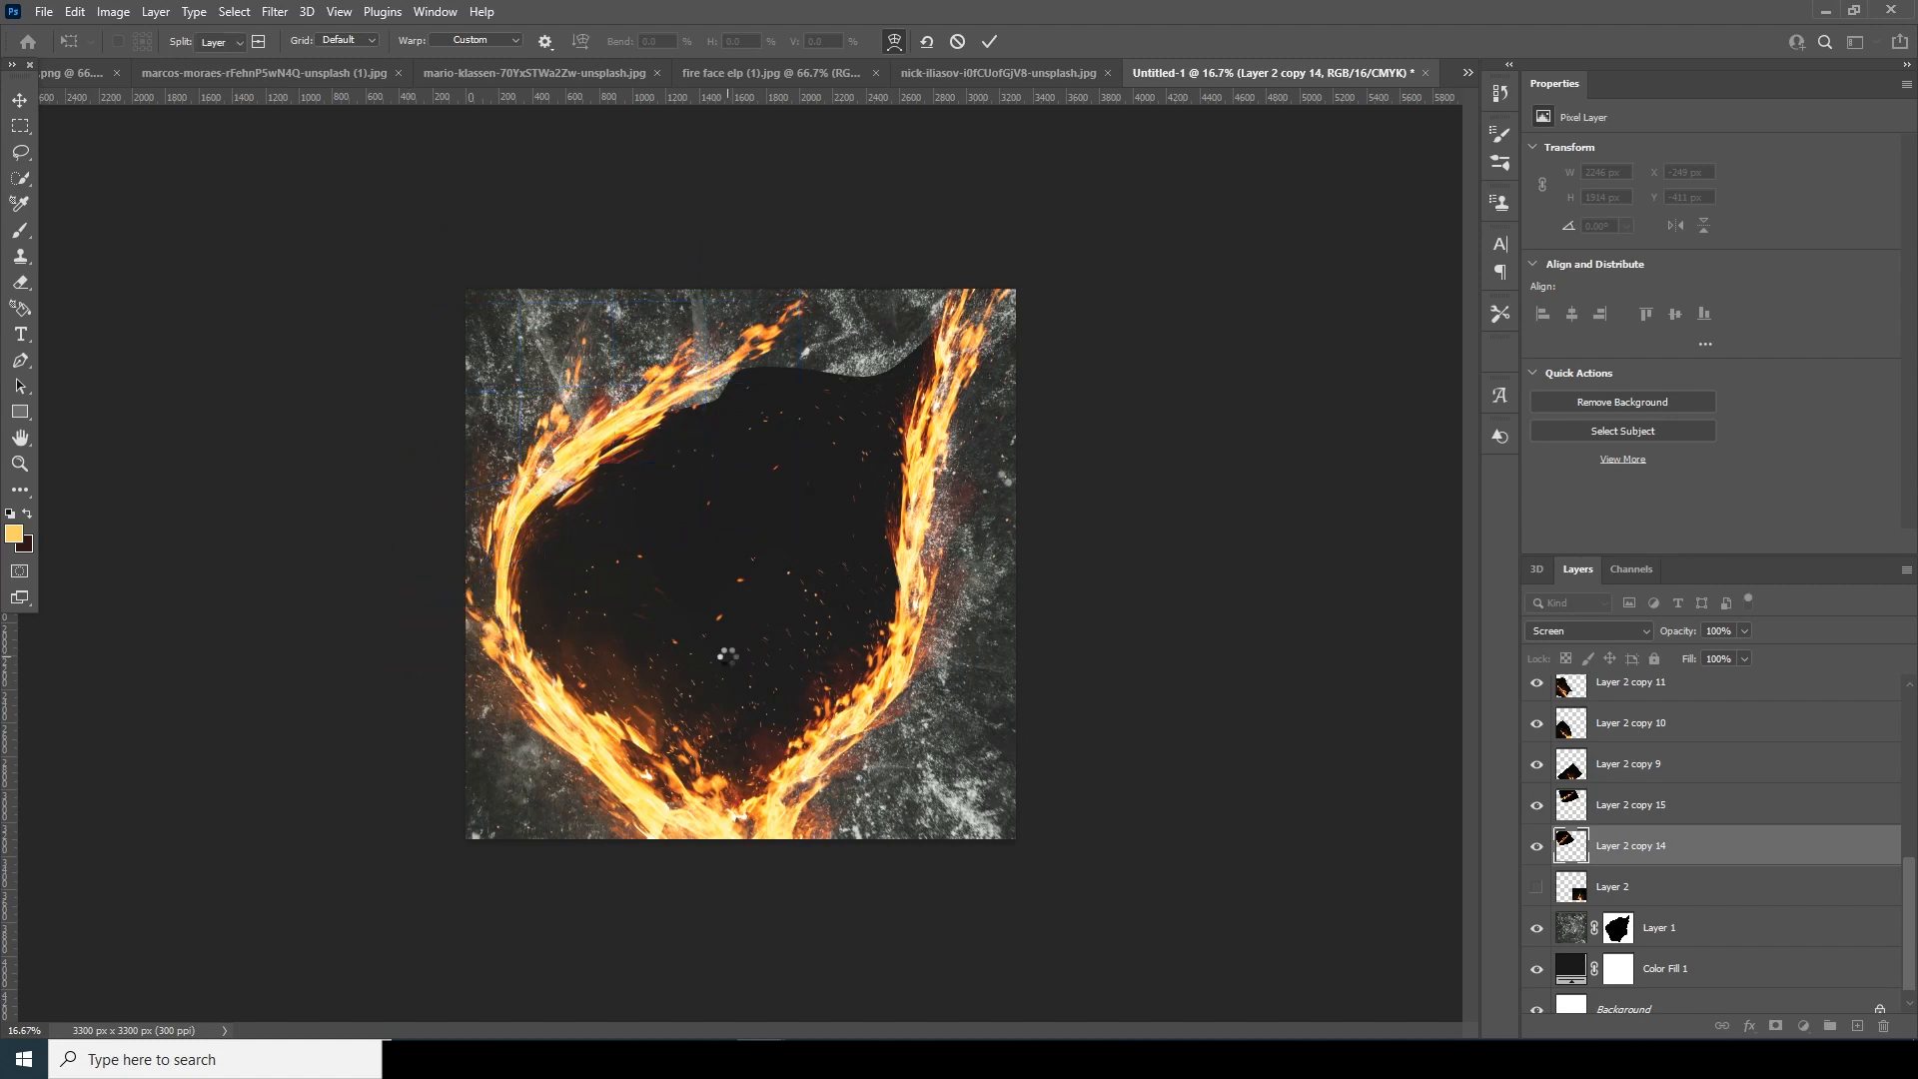
Duplicate the flame on the hole's lower right edge, move the copy to the top edge and rotate it to follow the rim.
left_click(914, 655)
key("ctrl+j")
left_click_drag(914, 654, 737, 399)
key("ctrl+t")
left_click_drag(881, 284, 804, 449)
key("Return")
Duplicate the flame near the hole's upper right corner, shift the copy left along the top edge and adjust its rotation.
left_click(924, 405)
key("ctrl+j")
key("ctrl+t")
left_click_drag(924, 400, 767, 387)
left_click_drag(989, 380, 989, 409)
left_click_drag(841, 372, 908, 348)
key("Return")
Duplicate the top-edge flame again and warp it along the rim toward the hole's upper right corner.
key("ctrl+j")
key("ctrl+t")
key("Return")
key("ctrl+t")
right_click(880, 379)
left_click(915, 512)
left_click_drag(998, 530, 978, 411)
left_click_drag(906, 347, 929, 386)
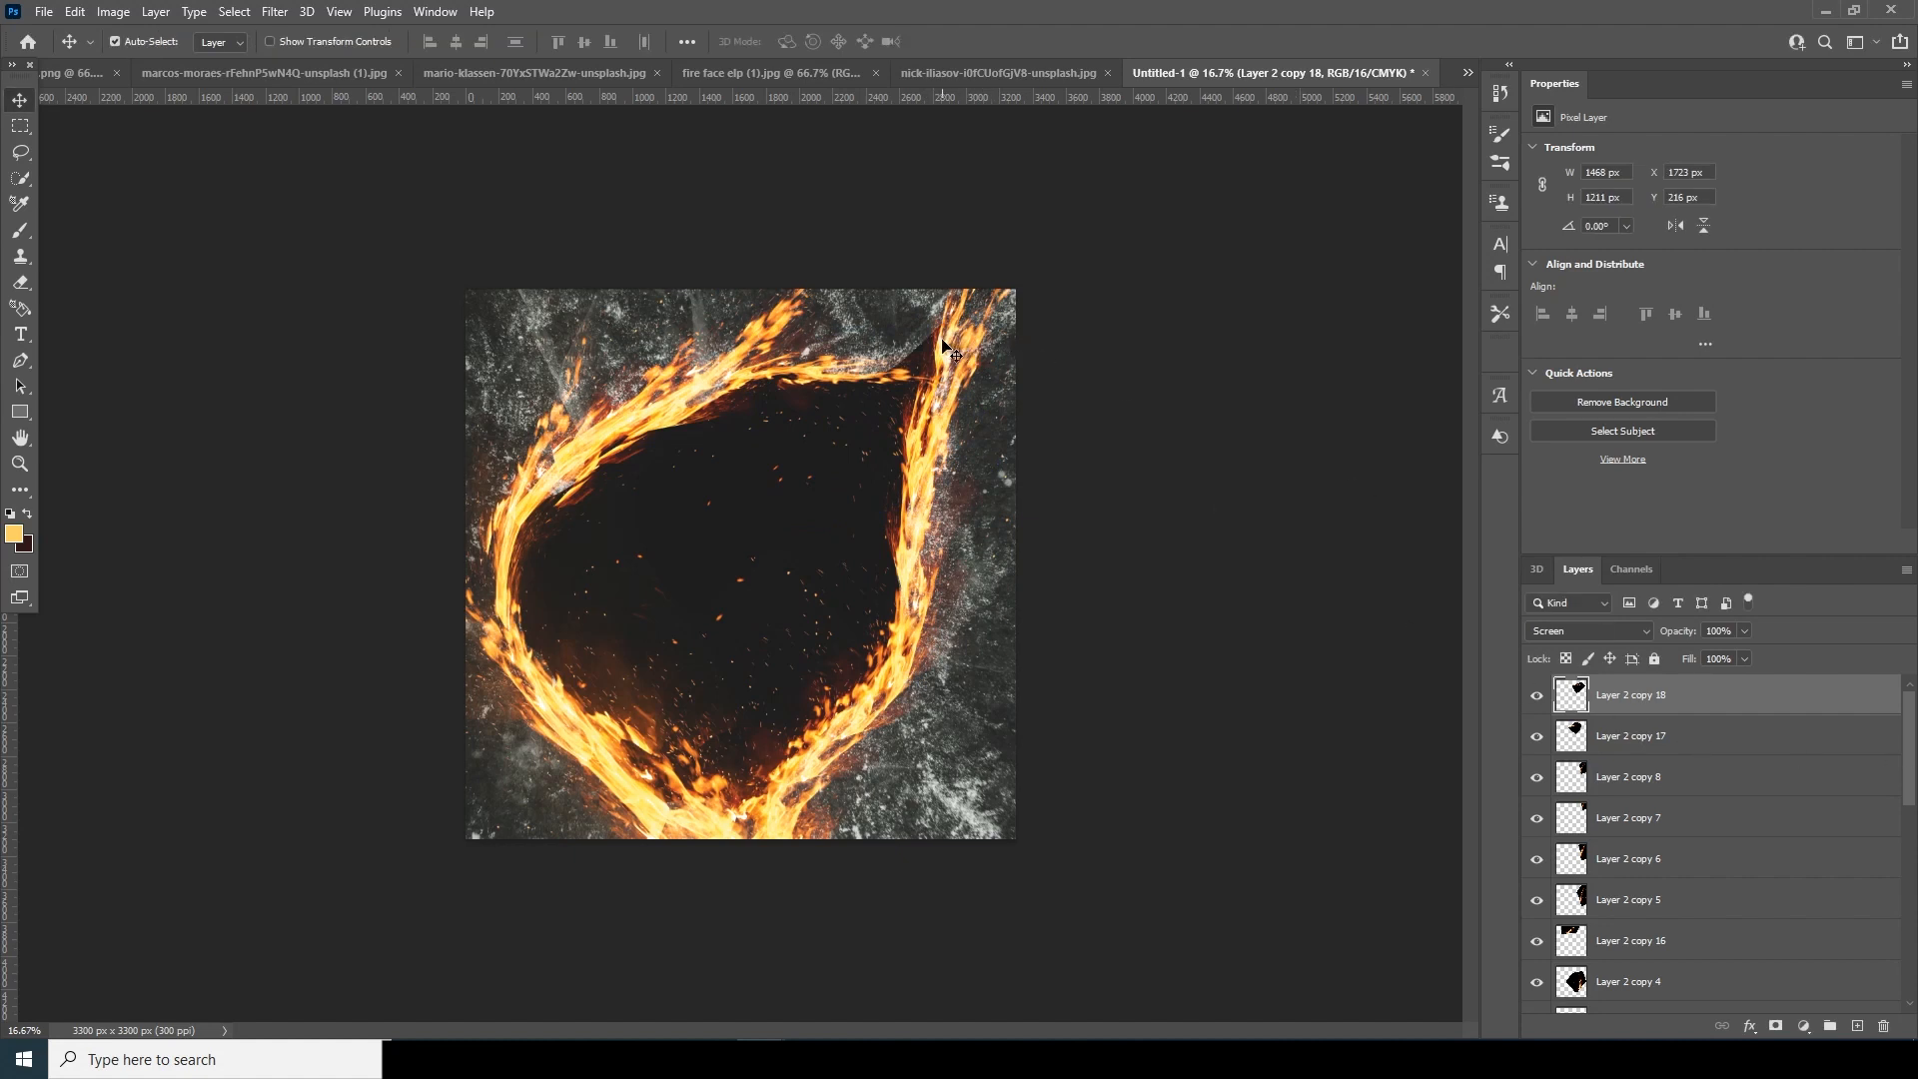
Duplicate Layer 2 copy 18, move the copy into the hole's upper right corner and rotate it to follow the uncovered edge.
key("ctrl+j")
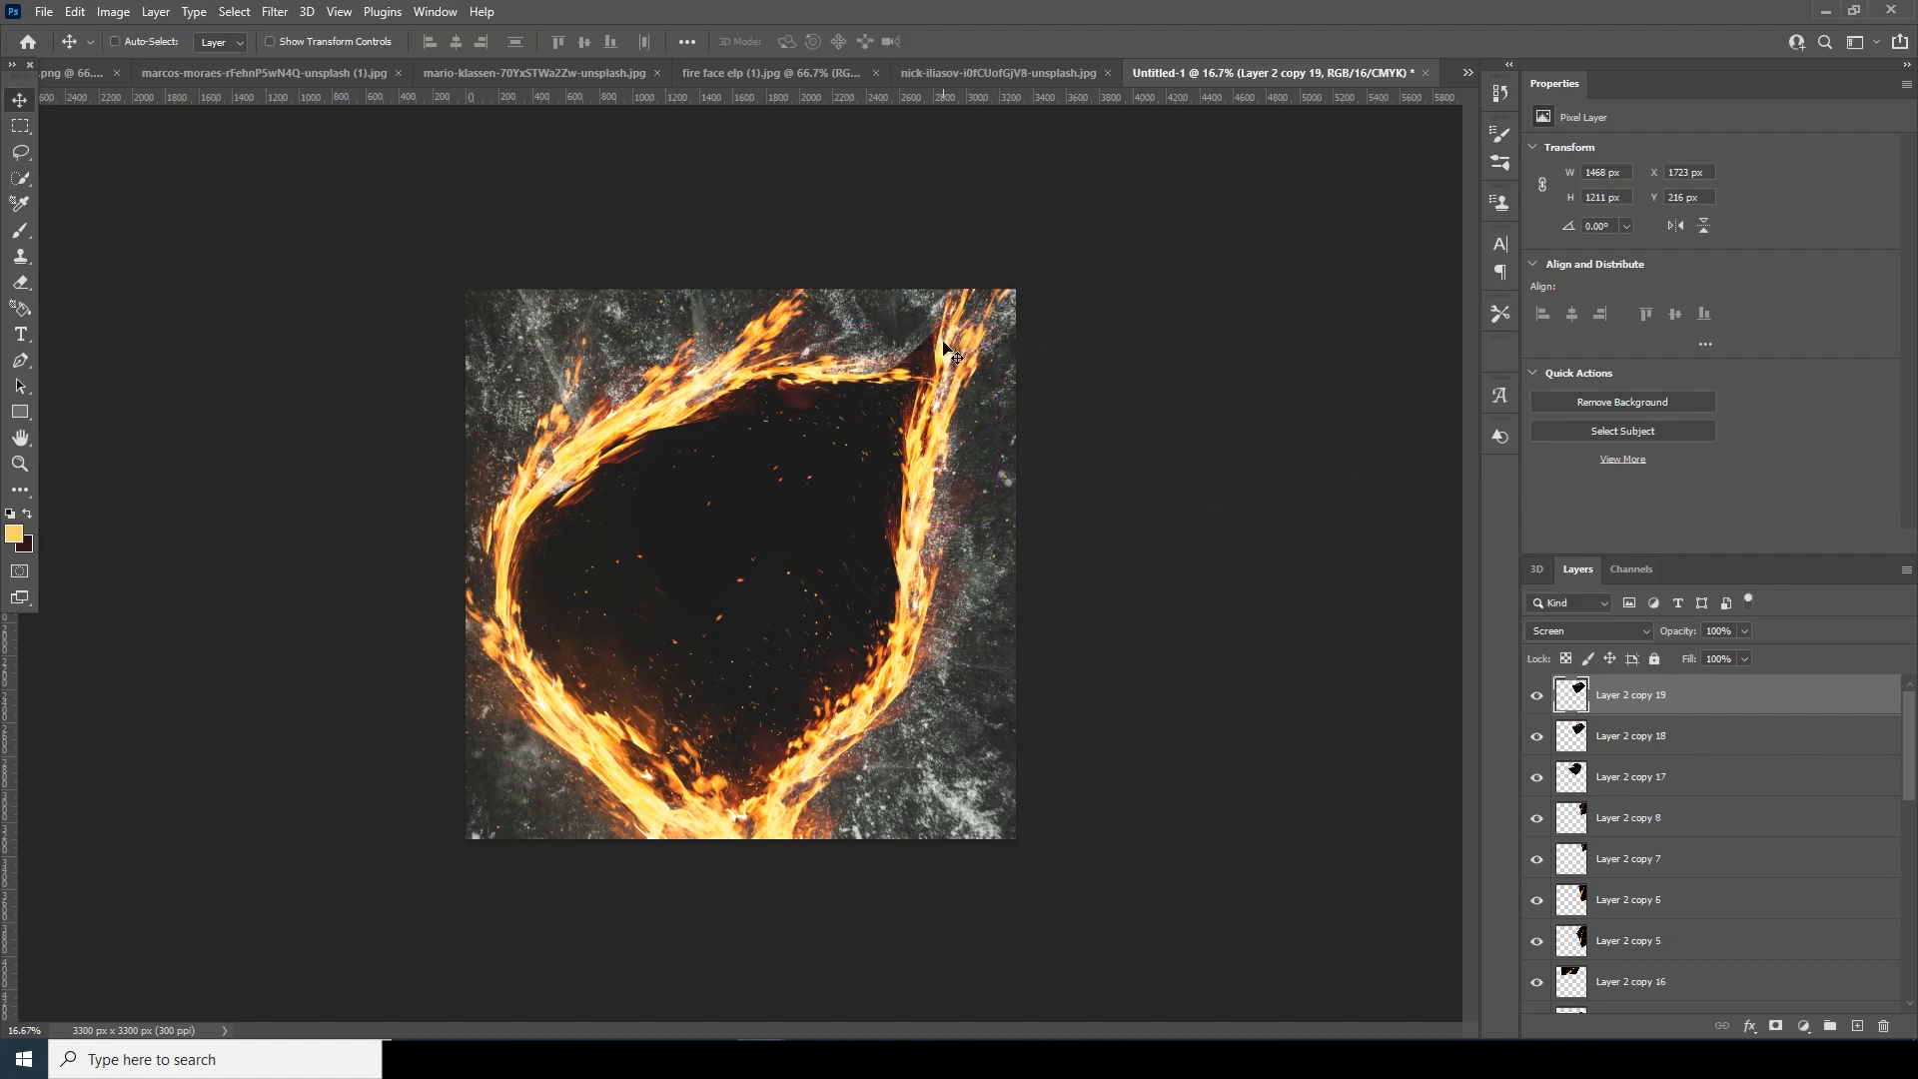
key("ctrl+t")
left_click_drag(1175, 494, 1176, 393)
left_click_drag(930, 438, 1043, 399)
left_click_drag(1181, 500, 1181, 400)
left_click_drag(1028, 429, 1030, 401)
key("Return")
Warp Layer 2 copy 19 so its flame joins the top-edge flame and closes the gap at the upper right corner.
key("ctrl+t")
right_click(921, 373)
left_click(959, 507)
left_click_drag(882, 383, 924, 355)
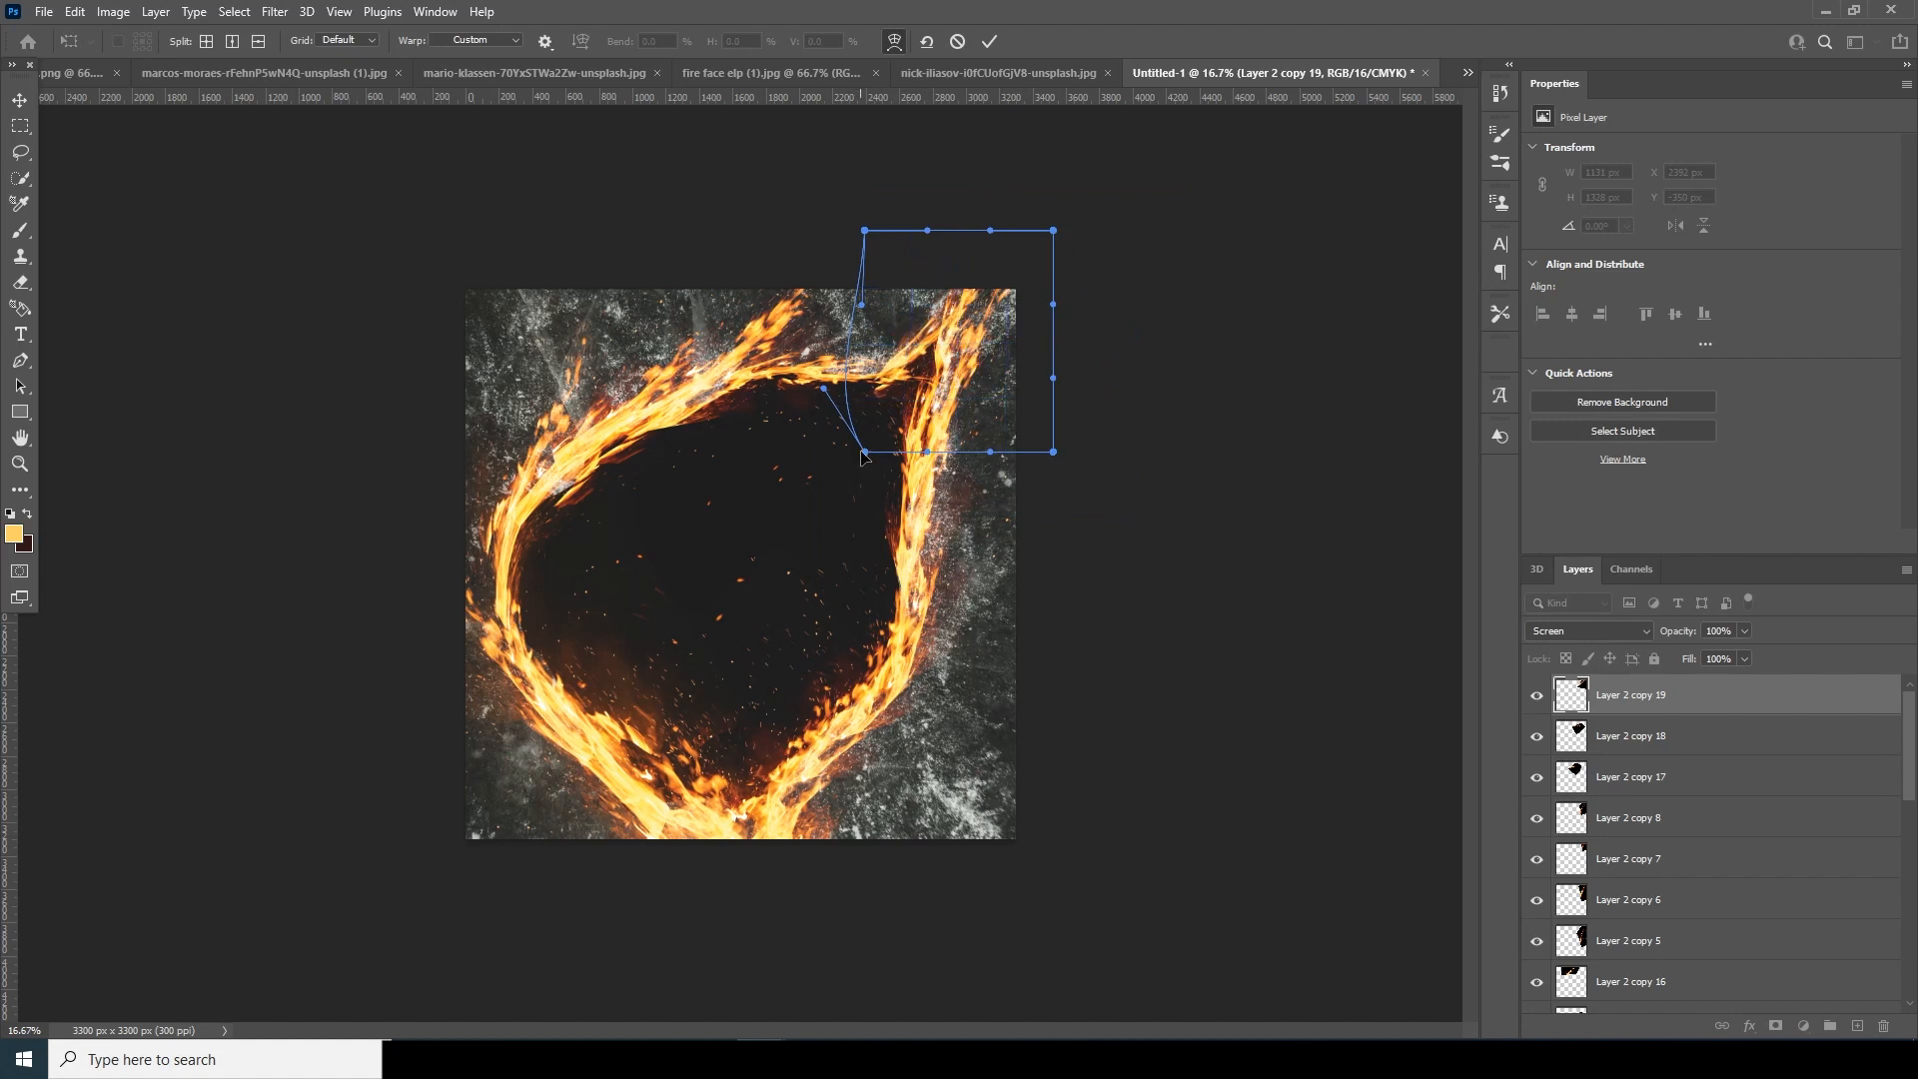
left_click_drag(861, 451, 850, 430)
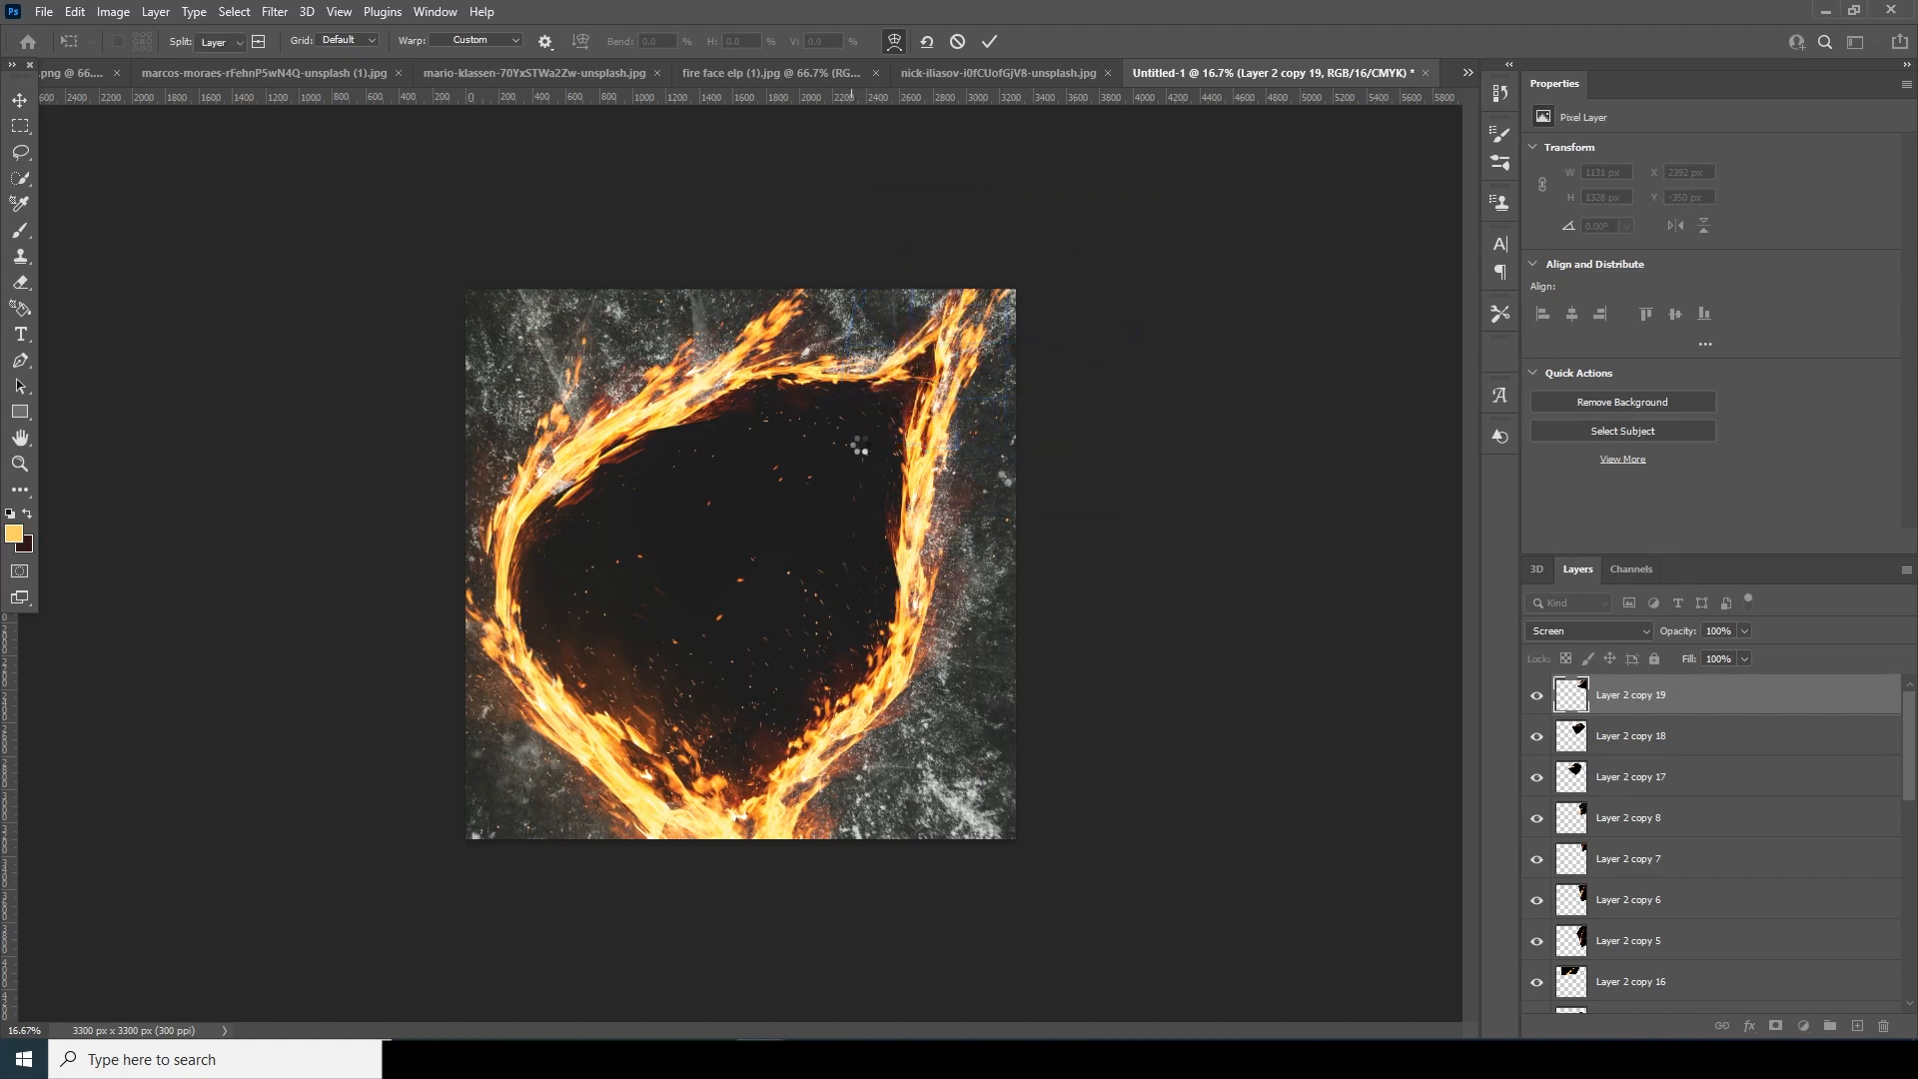
key("ctrl+minus")
key("ctrl+minus")
key("ctrl+plus")
key("ctrl+plus")
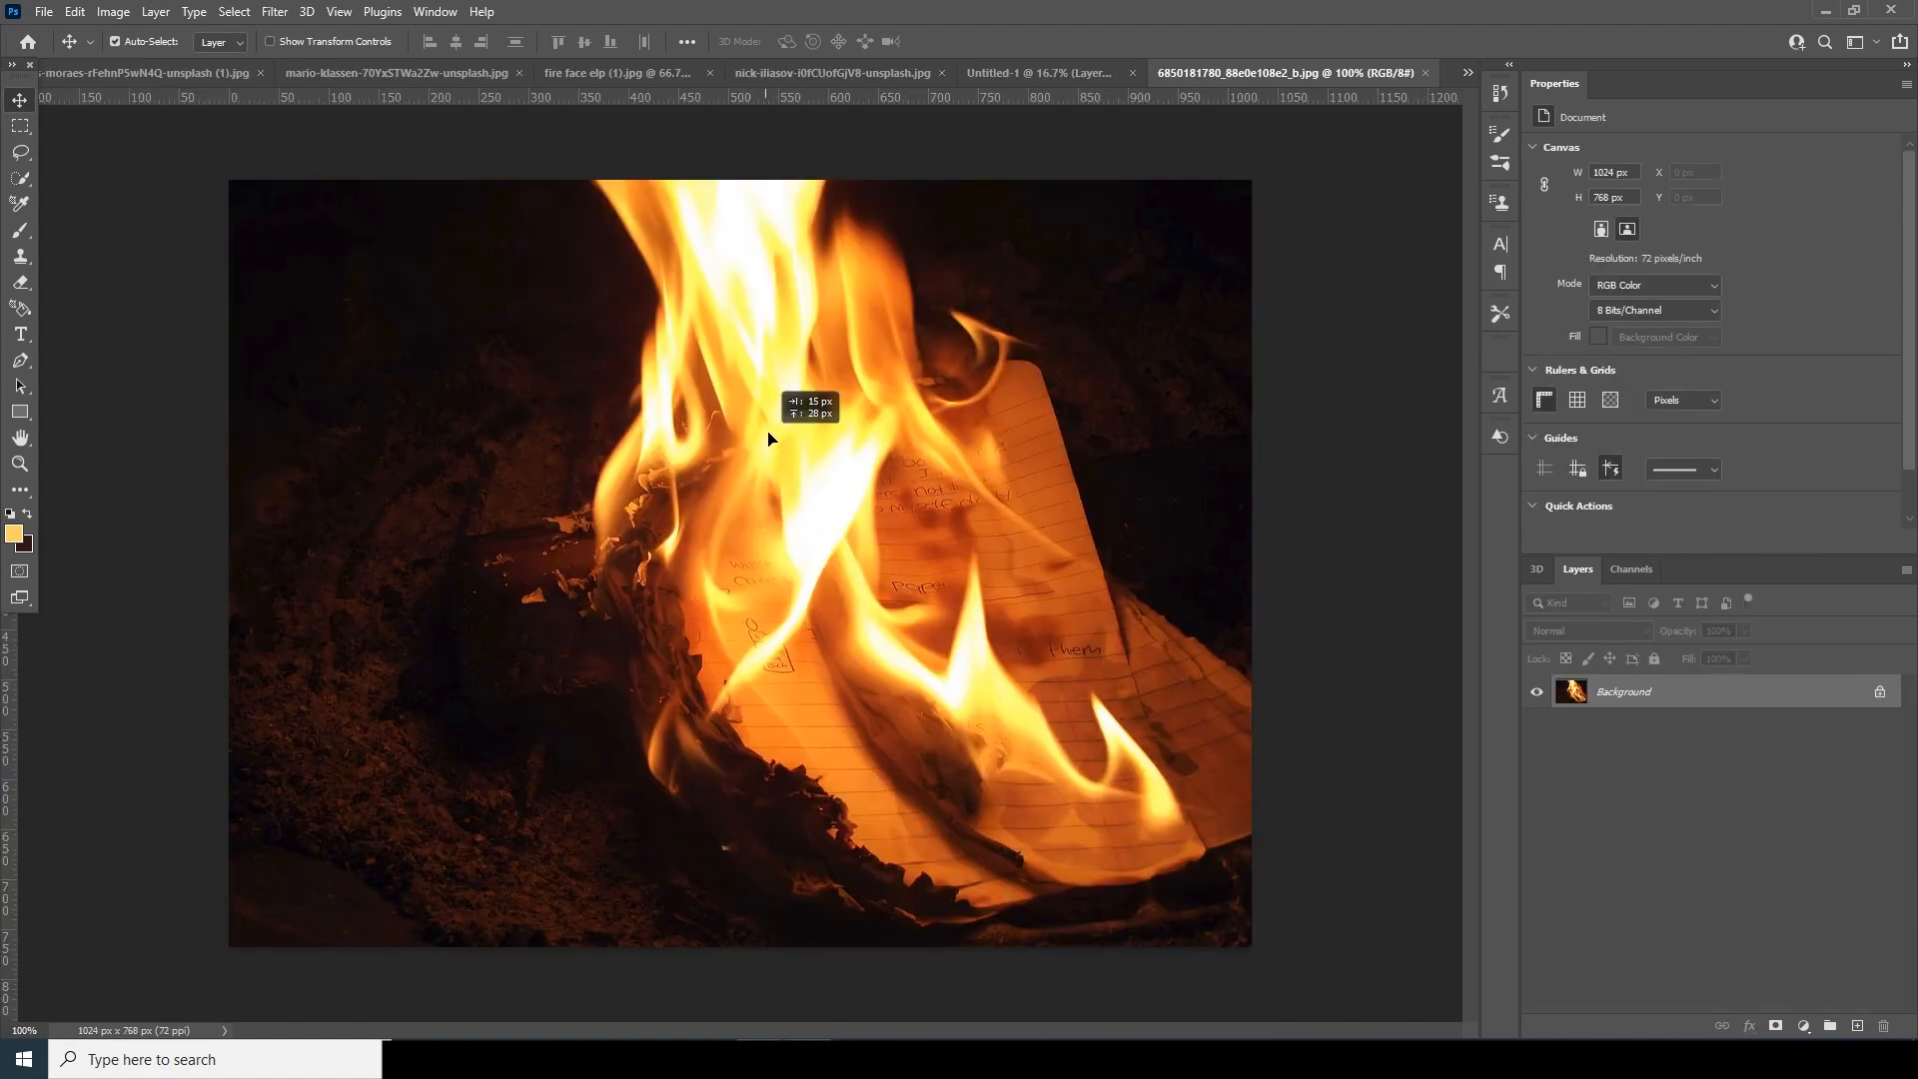
left_click_drag(1040, 95, 587, 433)
left_click(935, 407)
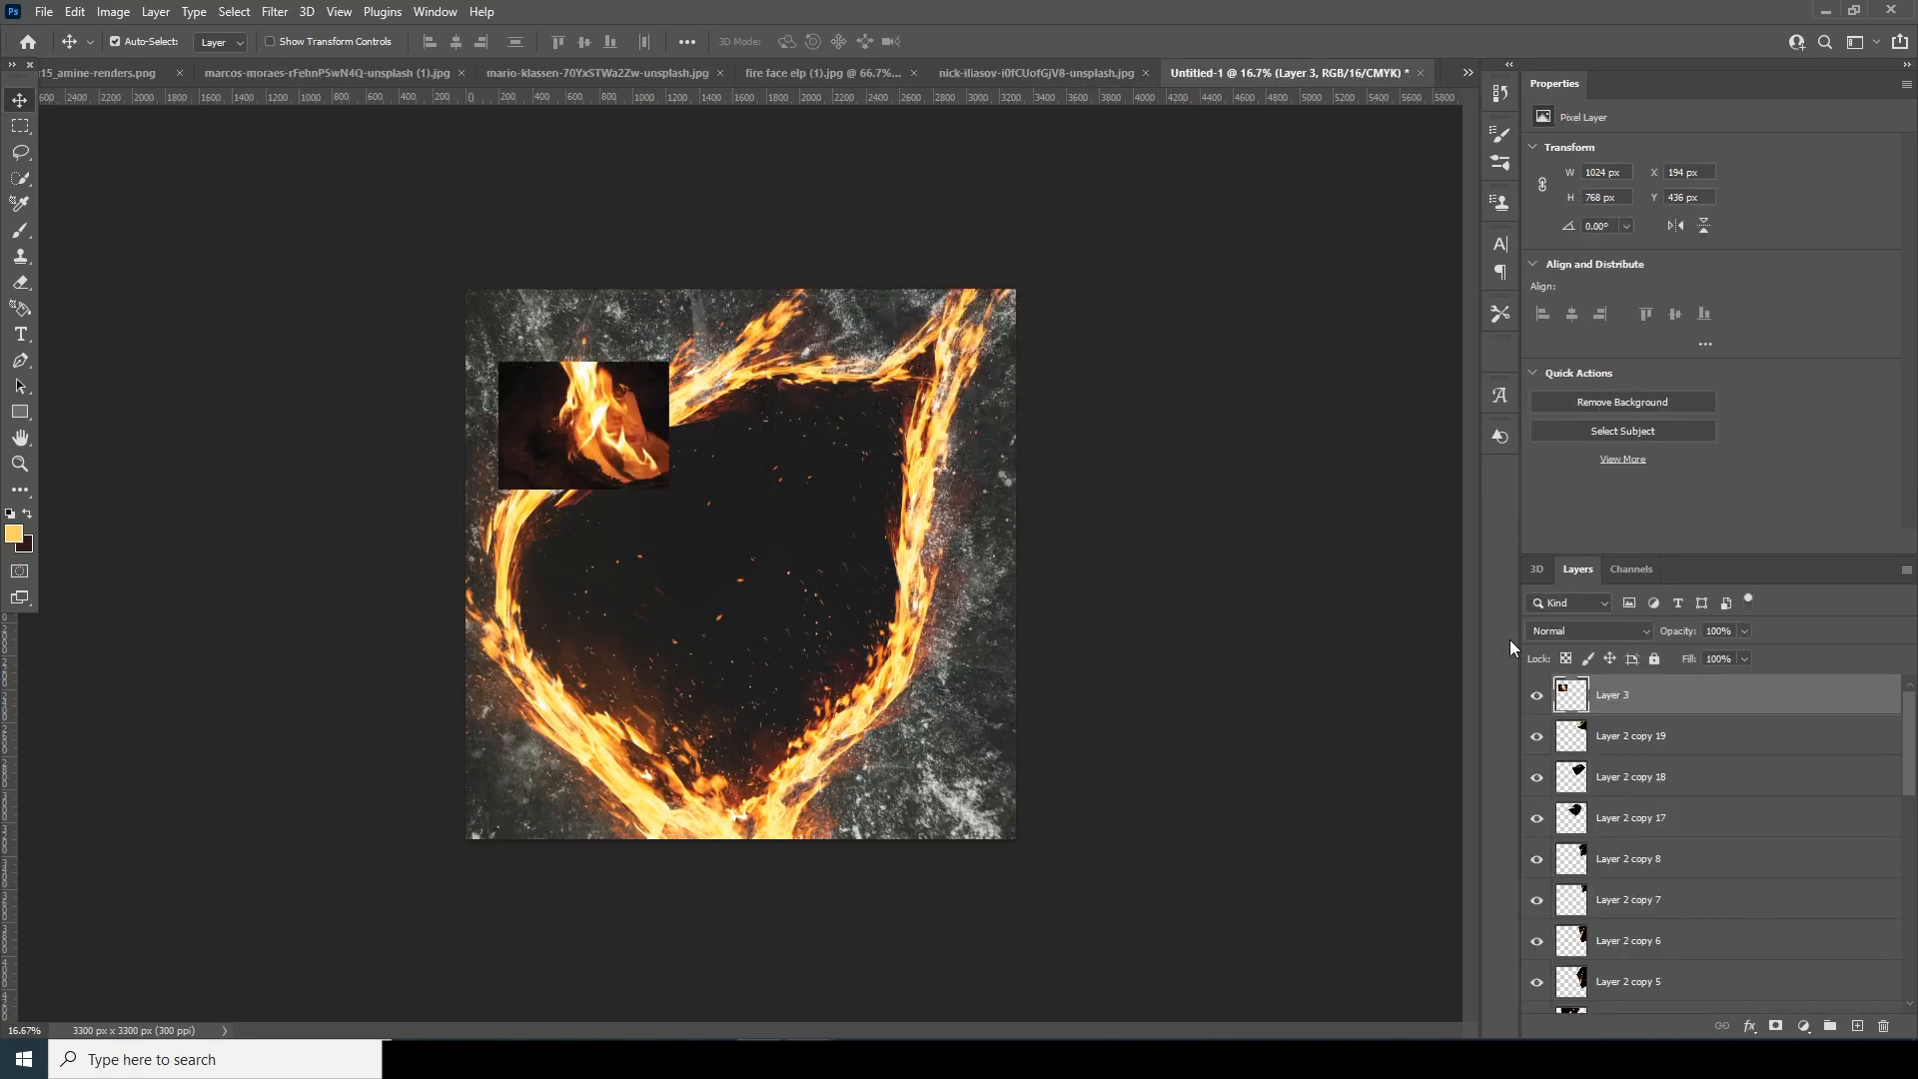
left_click(1586, 630)
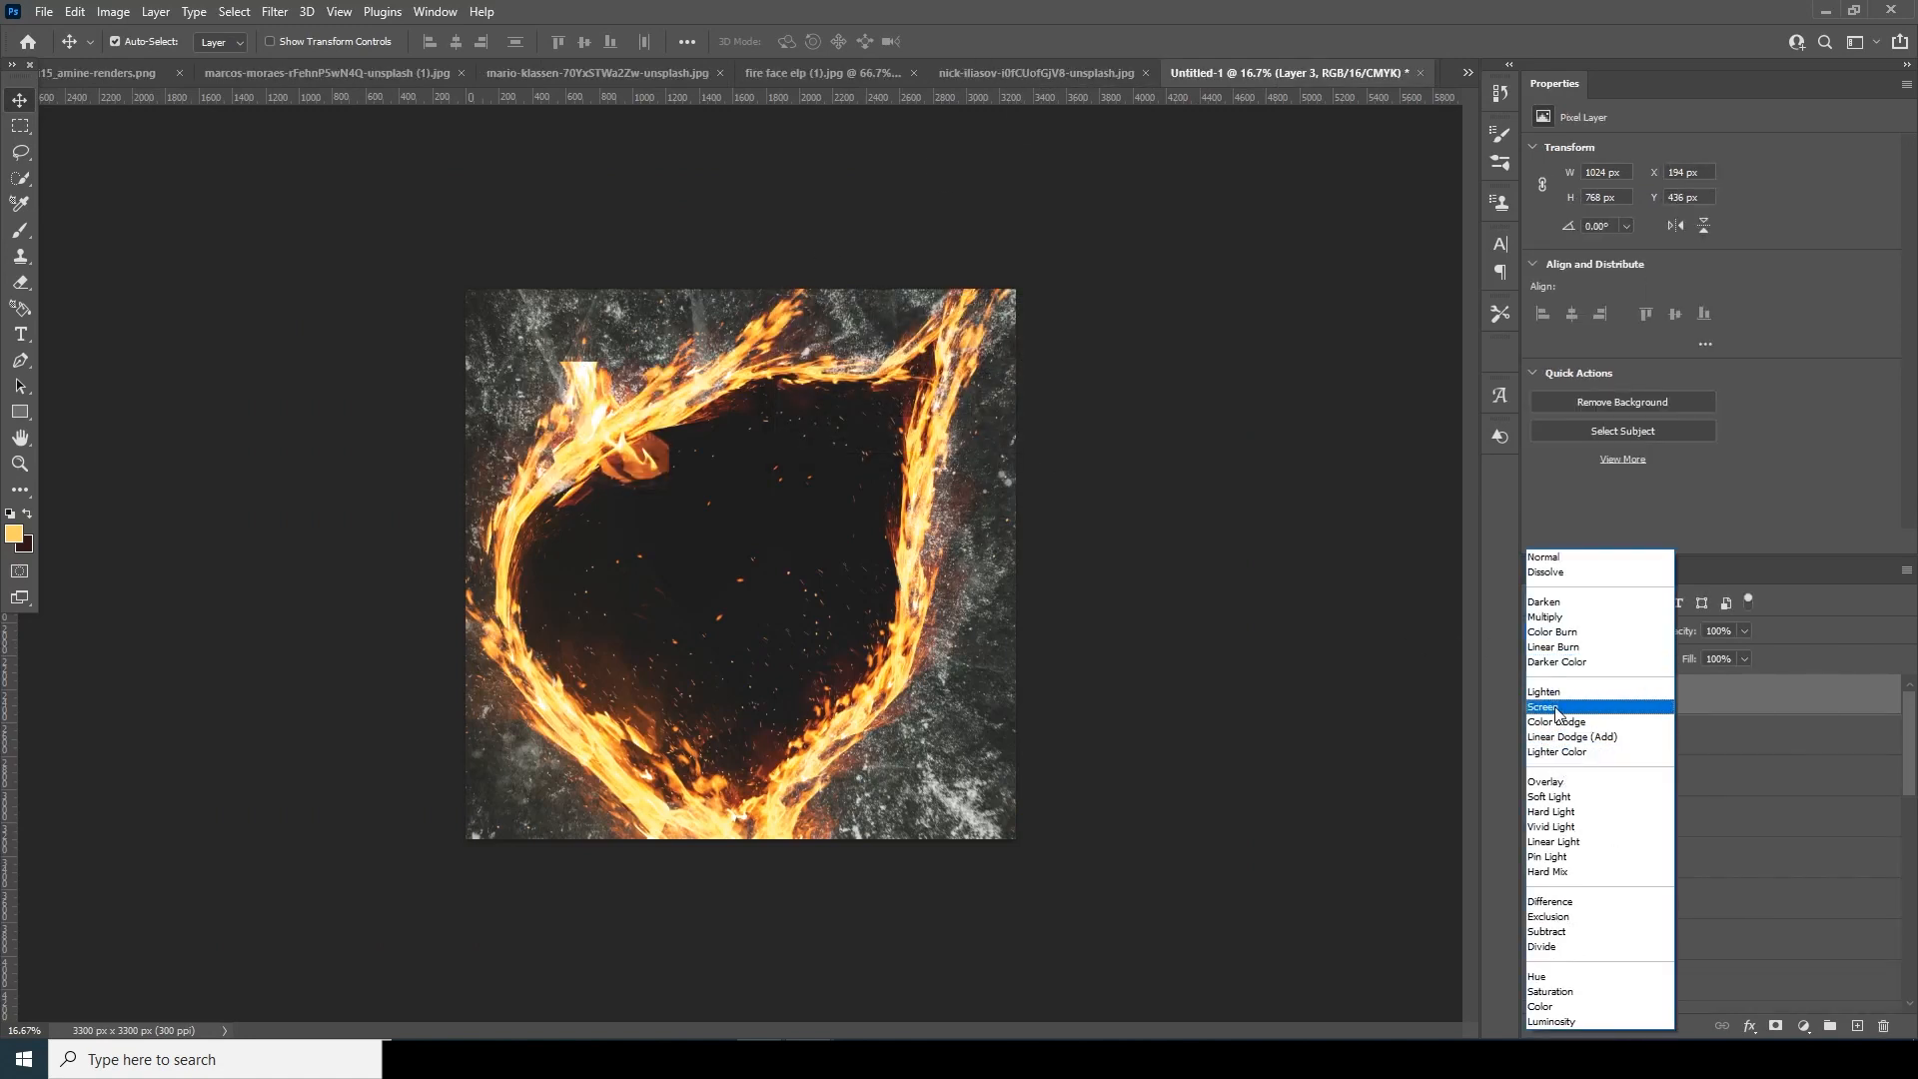
left_click(1555, 712)
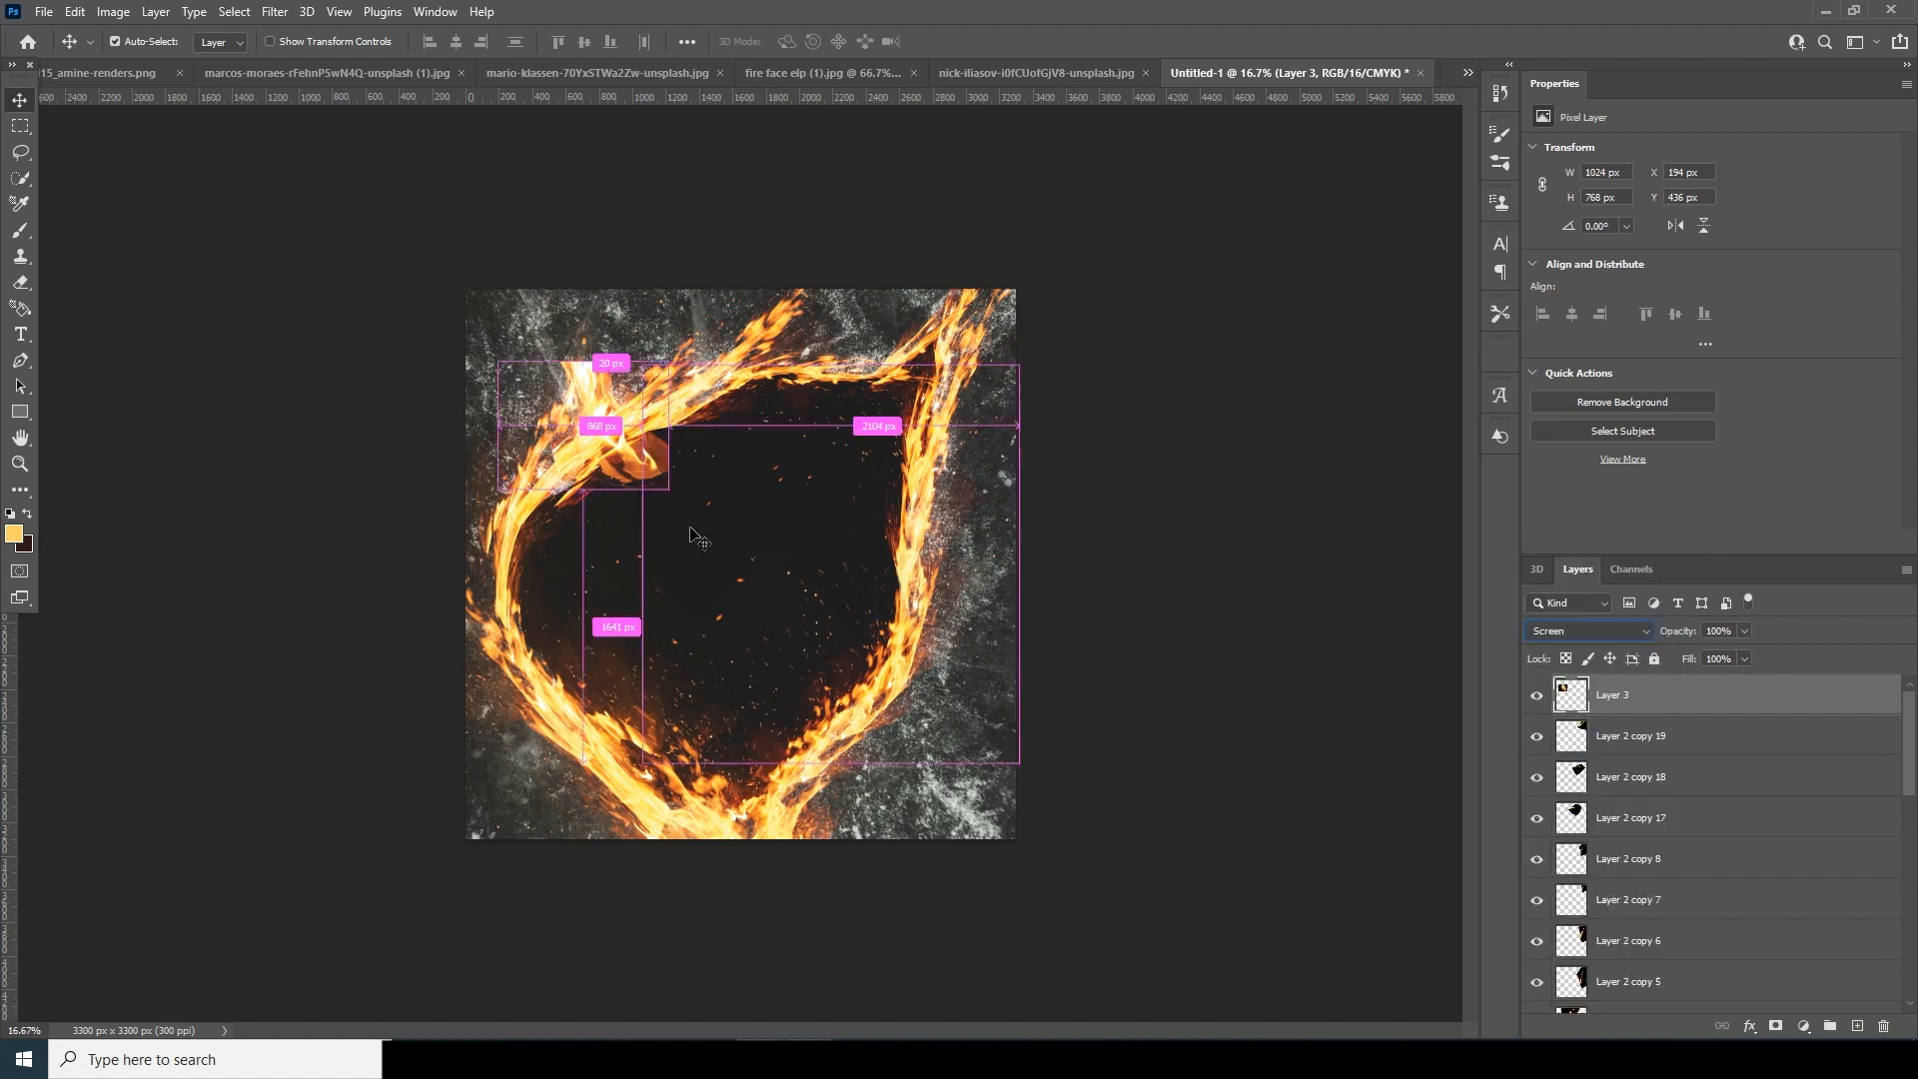
Warp the burning-paper fire on Layer 3 so it follows the curve of the hole's upper-left rim.
key("ctrl+t")
right_click(652, 457)
left_click(685, 587)
left_click_drag(667, 489, 681, 431)
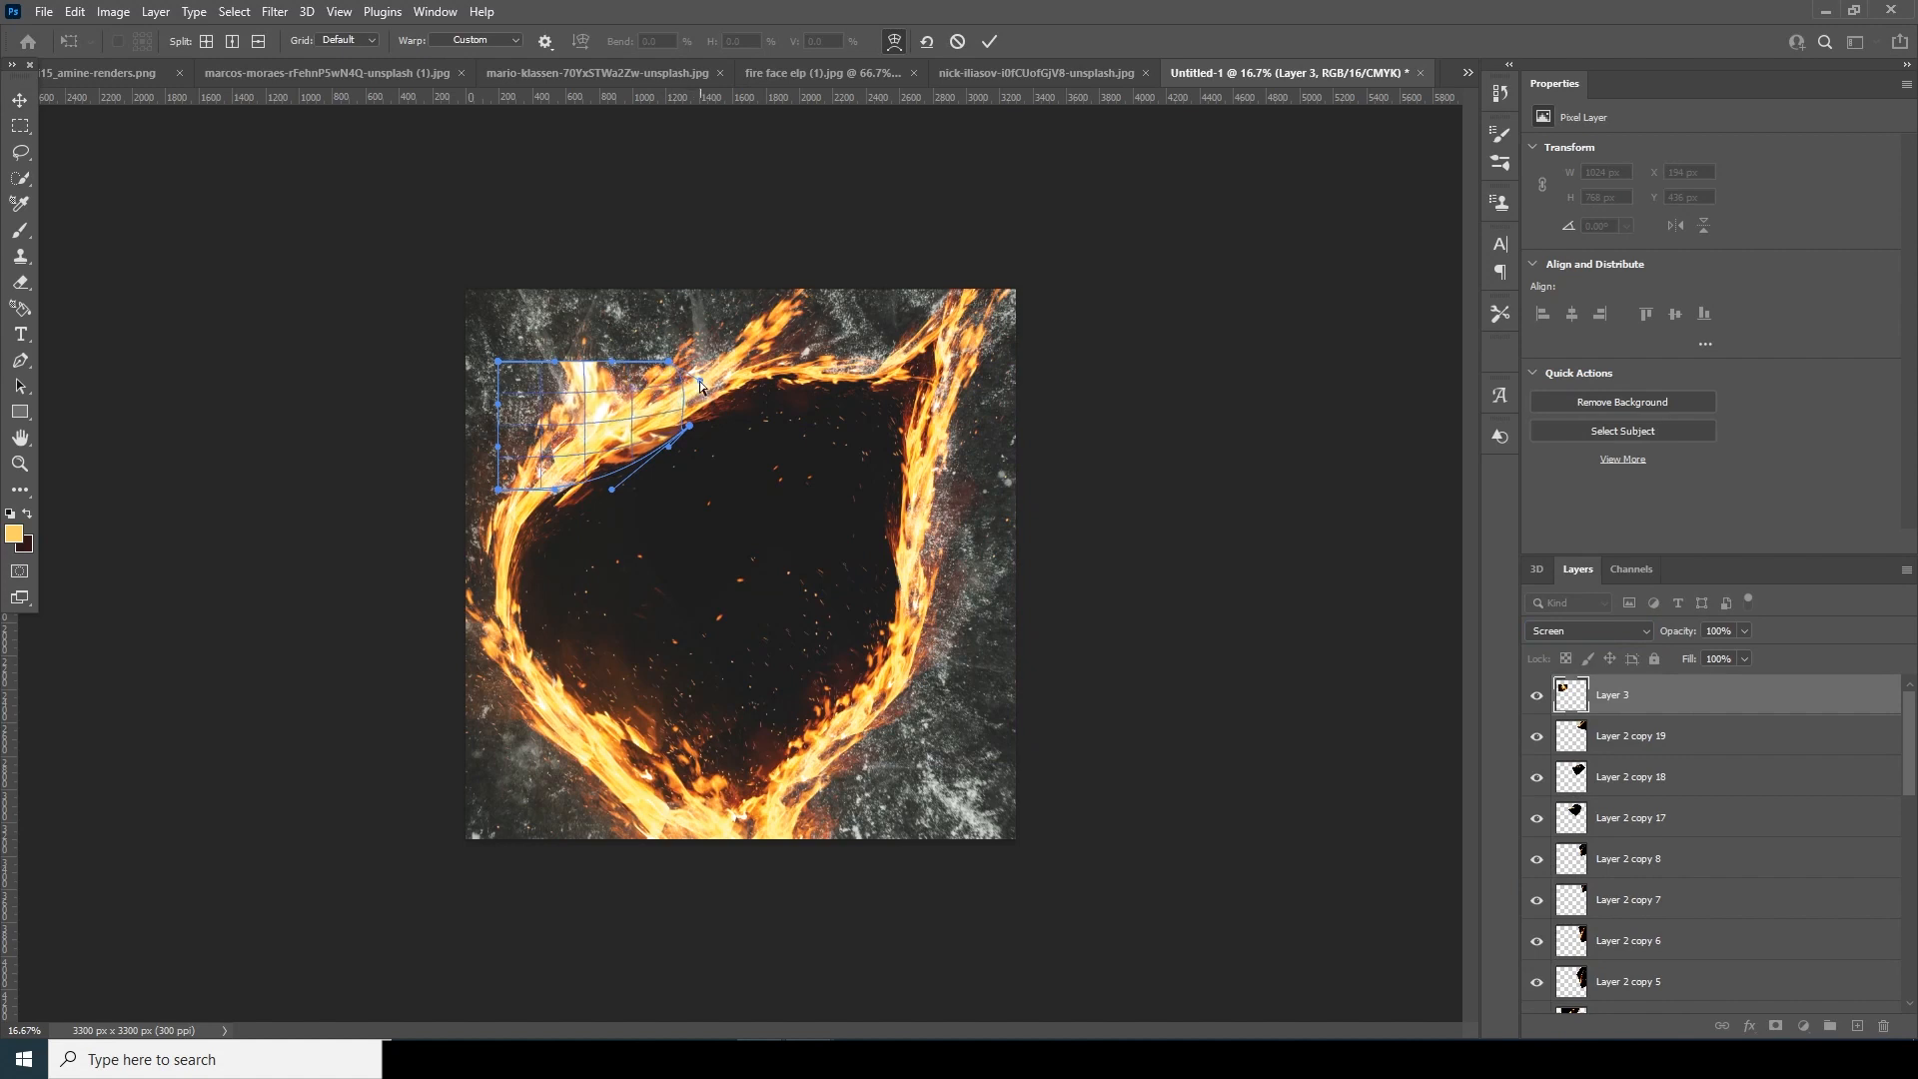
left_click_drag(562, 362, 665, 395)
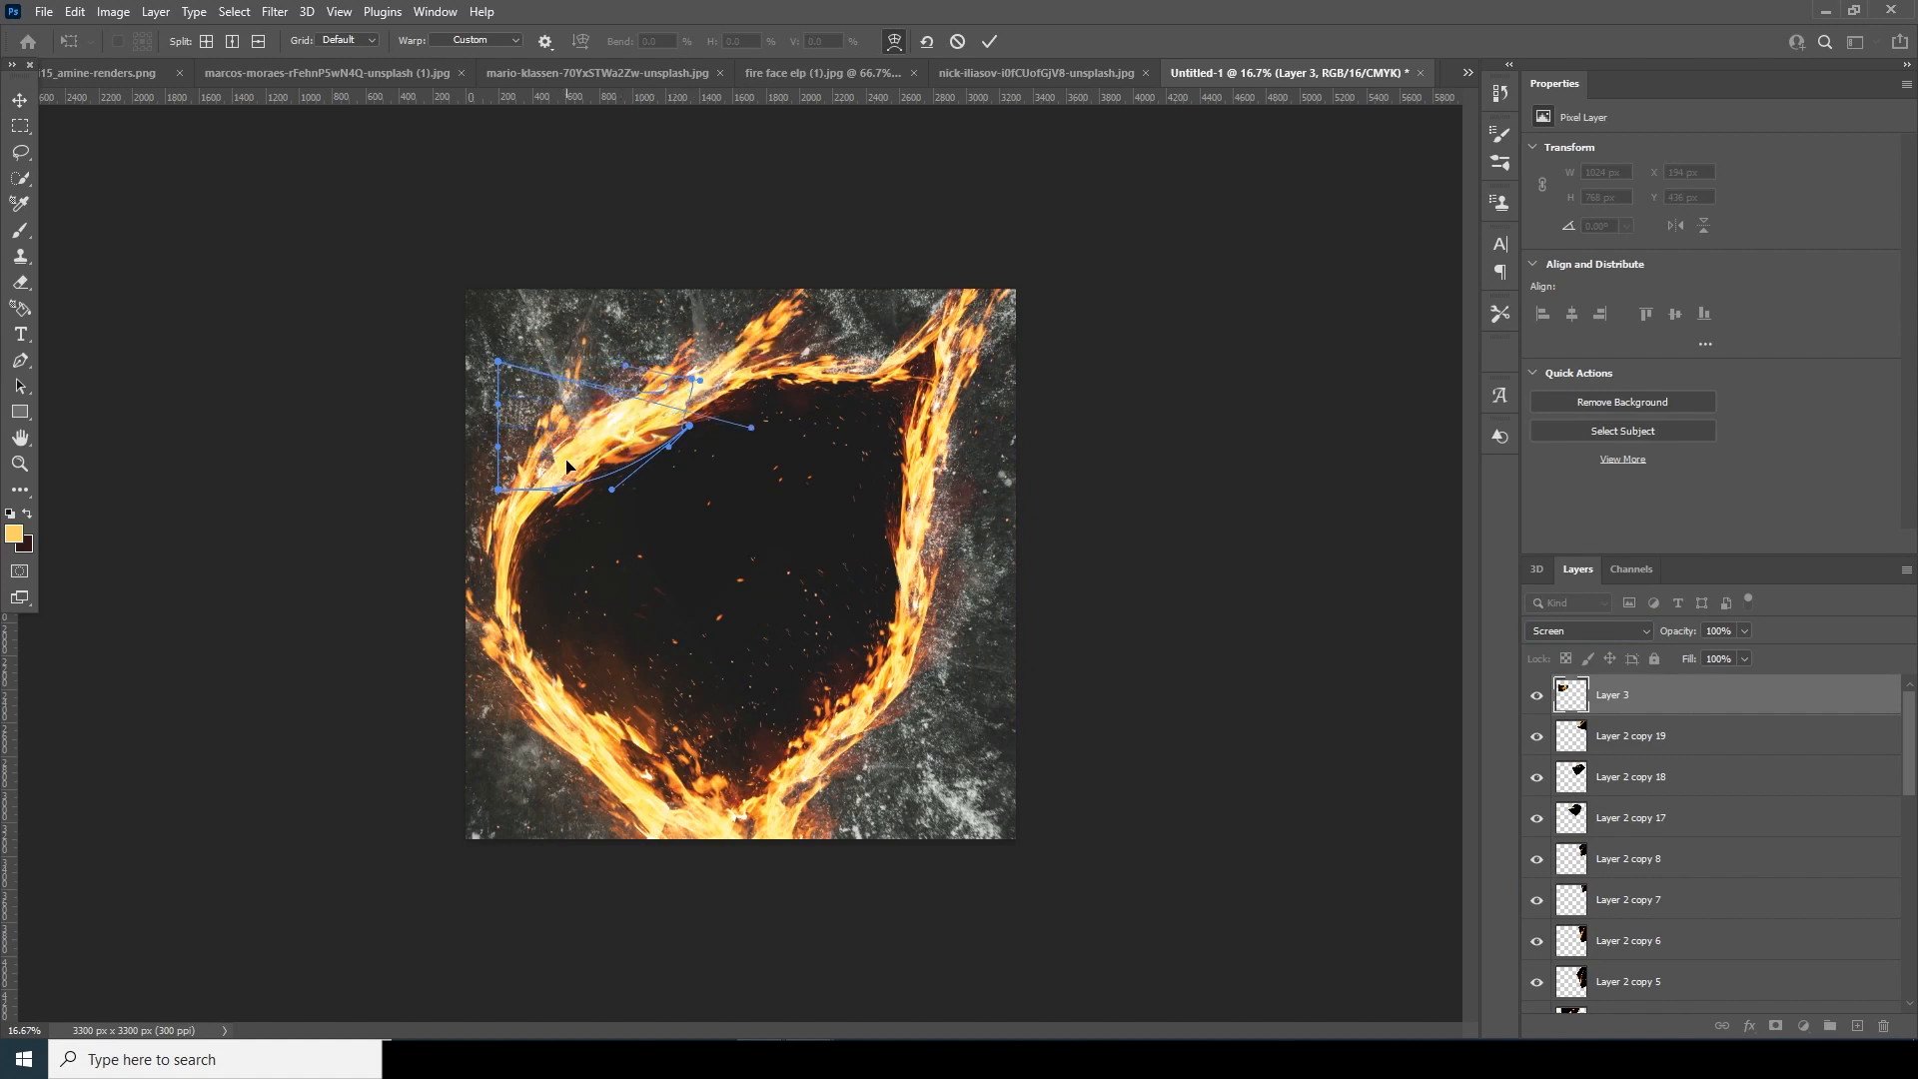
left_click_drag(502, 369, 553, 424)
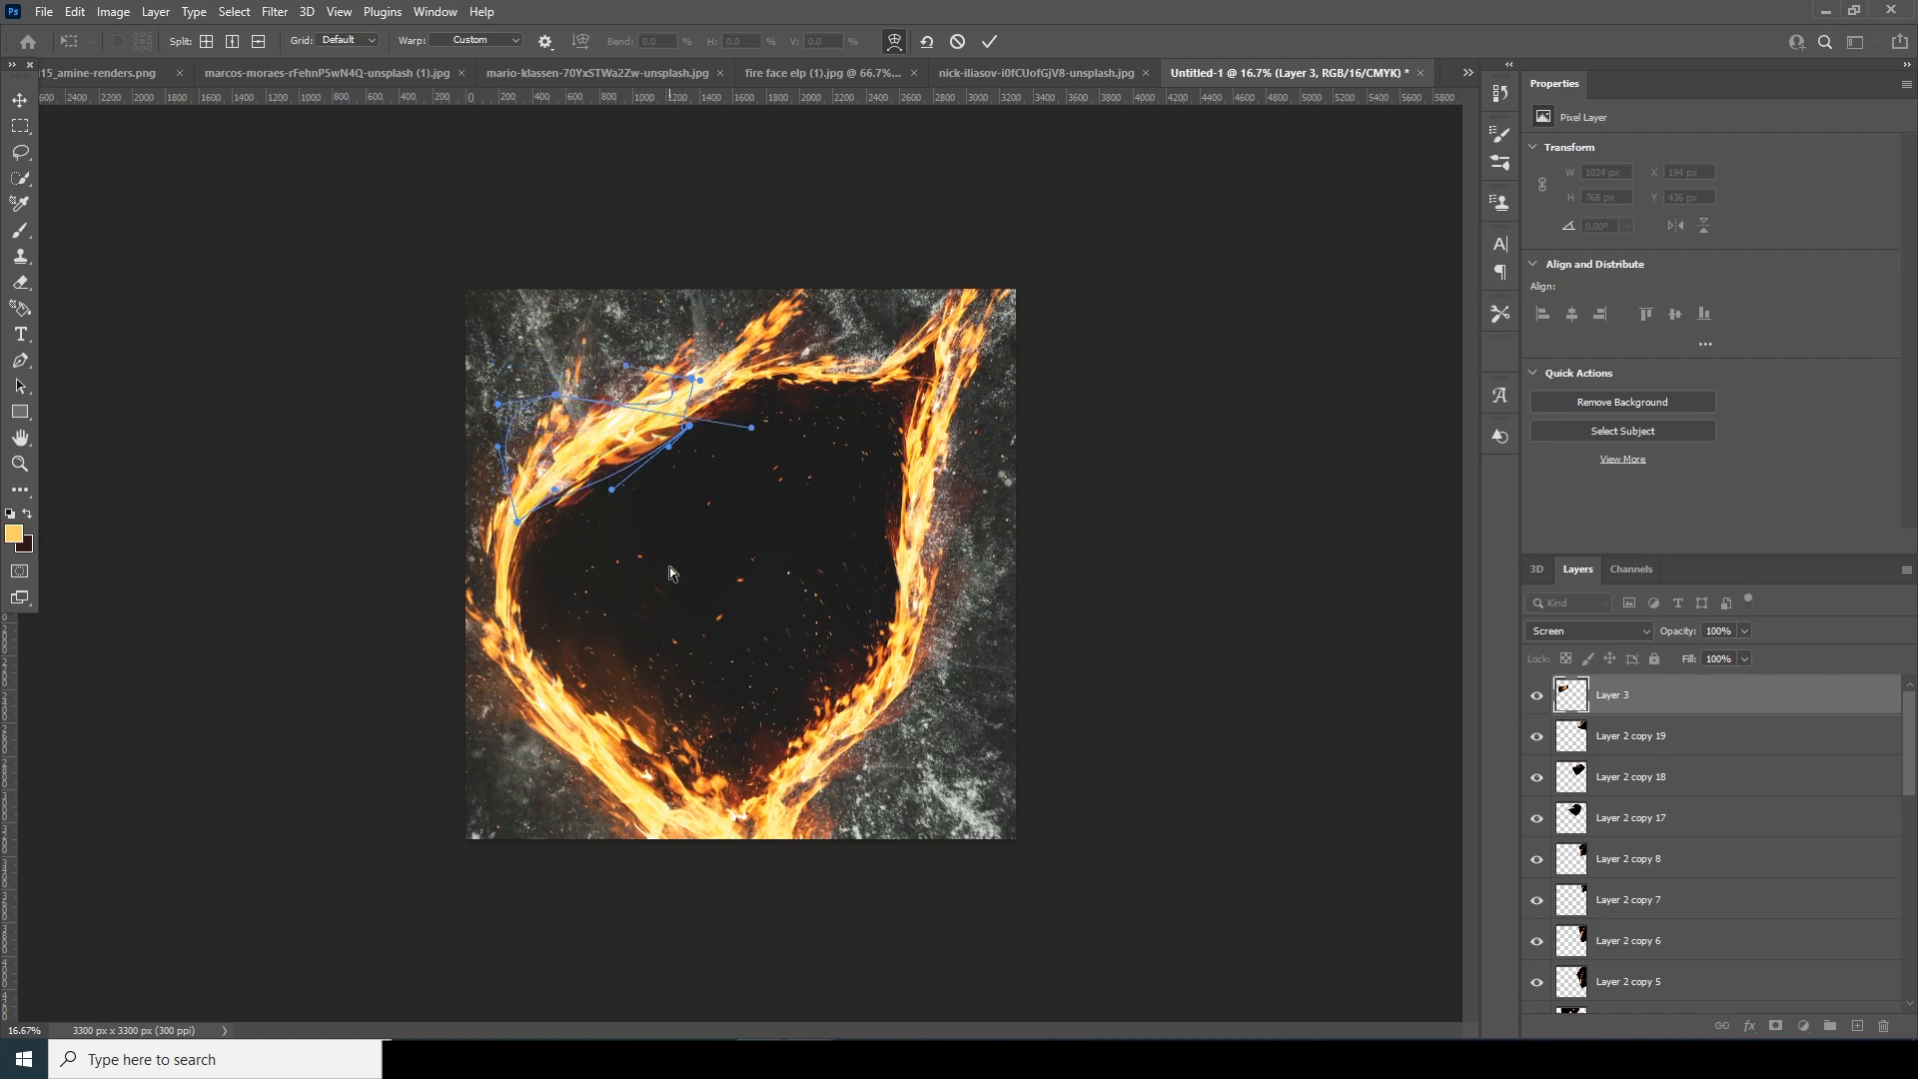
key("Return")
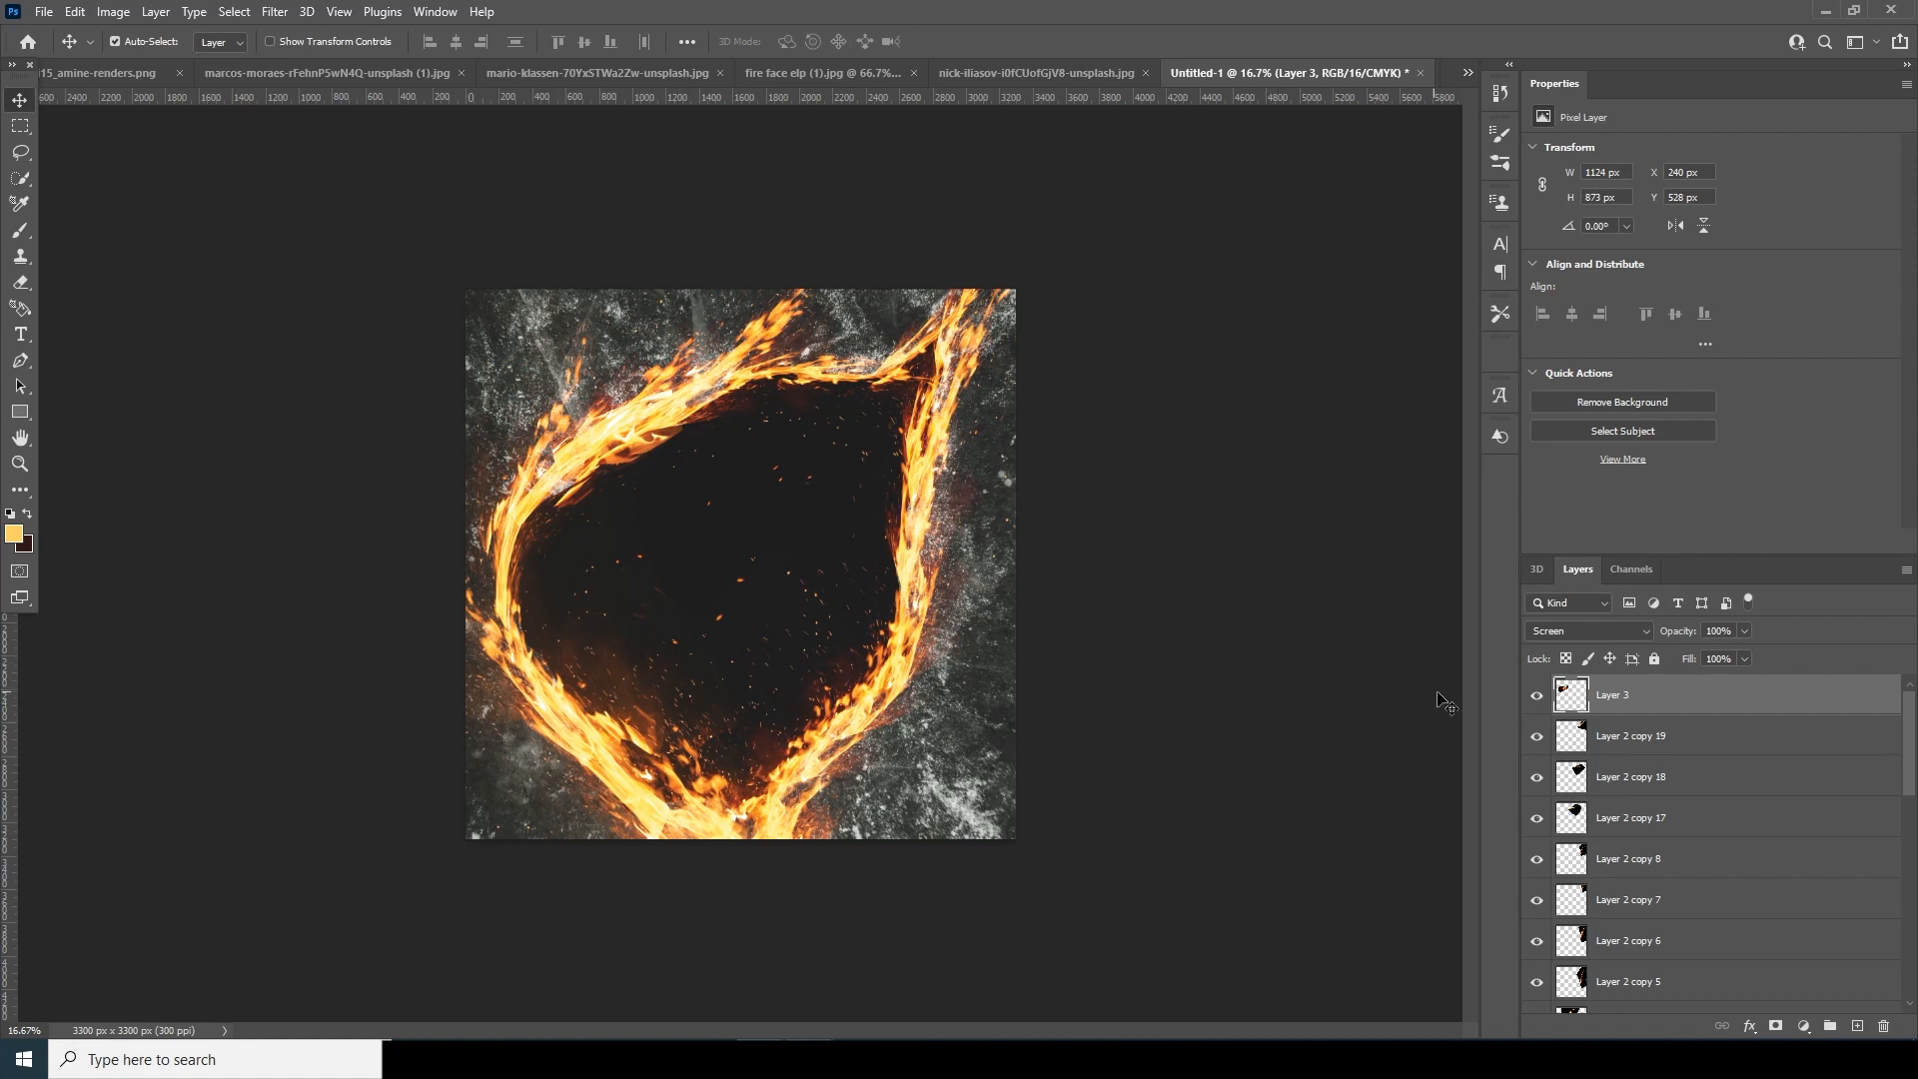
Reposition Layer 3 slightly and reduce its height to 87.74%.
key("ctrl+t")
left_click_drag(692, 451, 703, 439)
left_click_drag(699, 507, 695, 495)
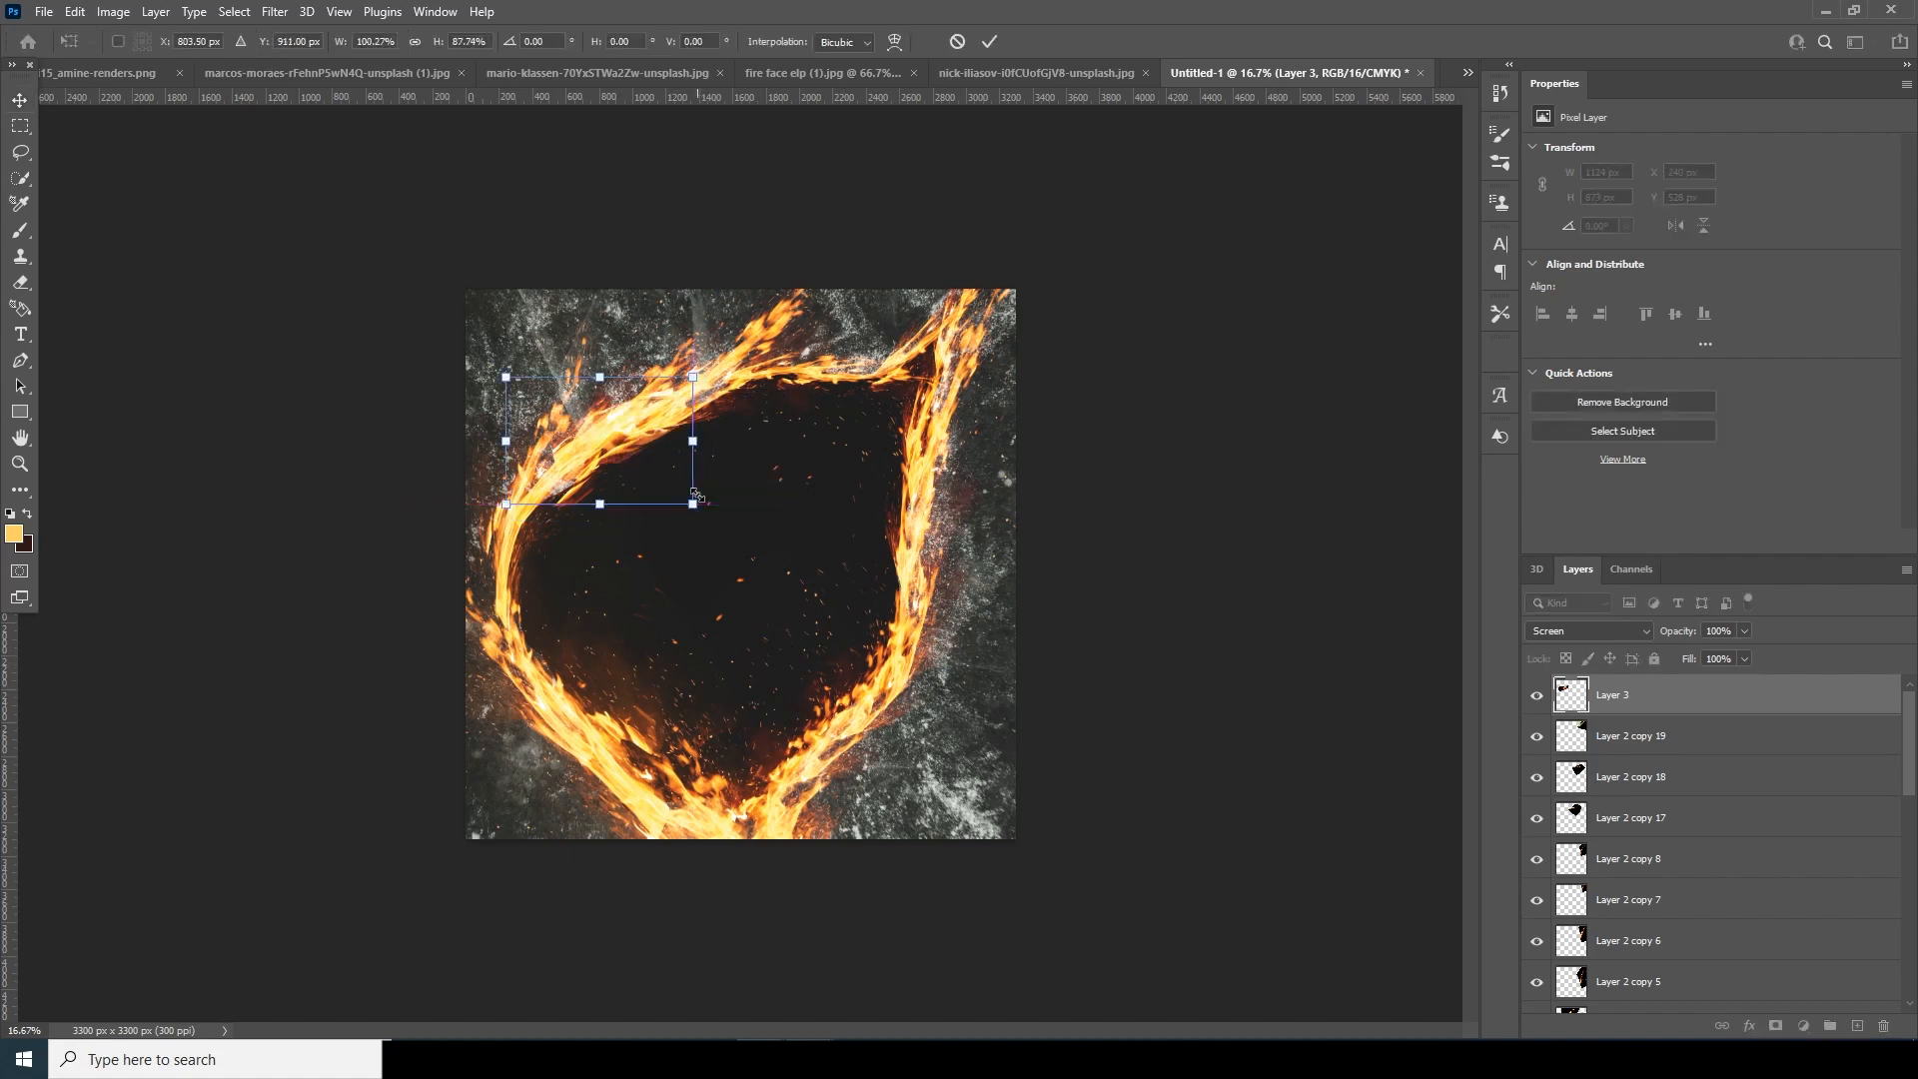
key("Return")
Bring the fire photo 517900257_2515938cd4_b.jpg into Untitled-1 over the hole's right edge and set its blend mode to Screen.
left_click_drag(682, 430, 682, 463)
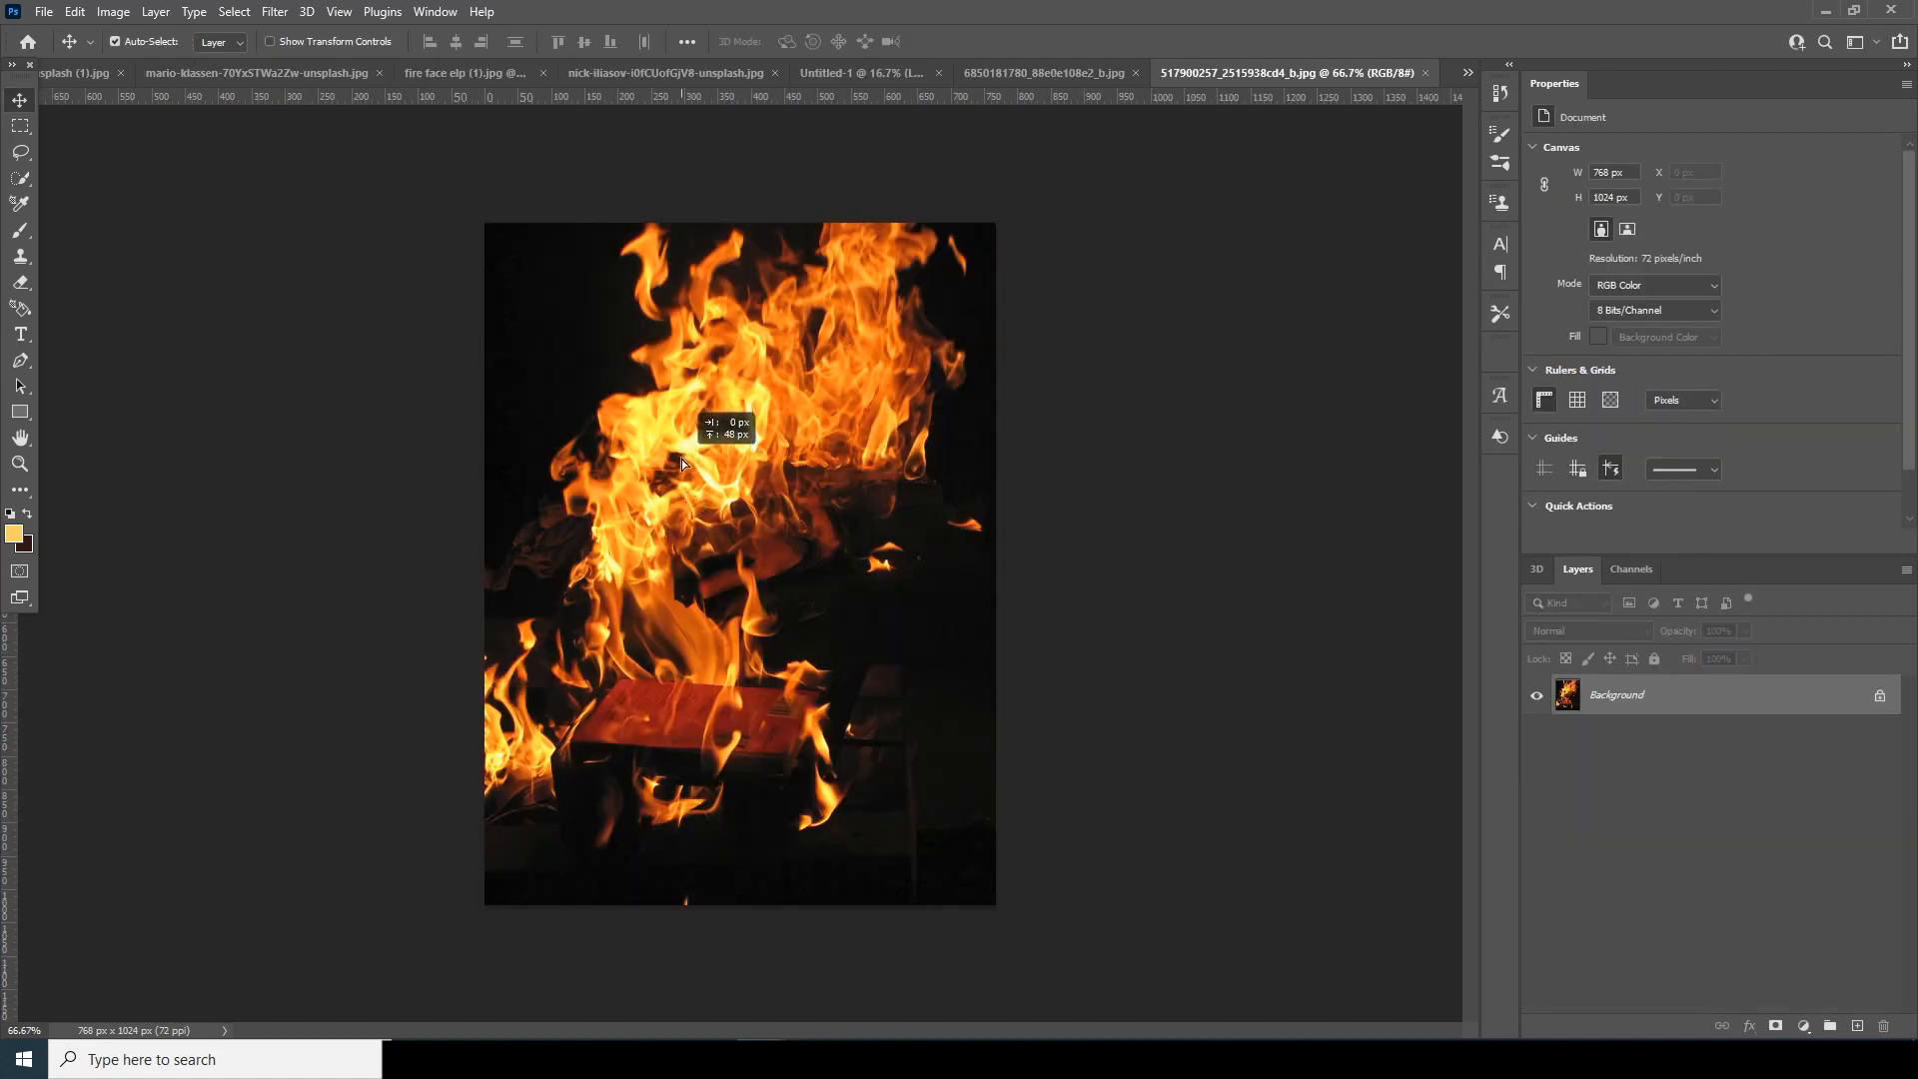
left_click(849, 74)
key("ctrl+v")
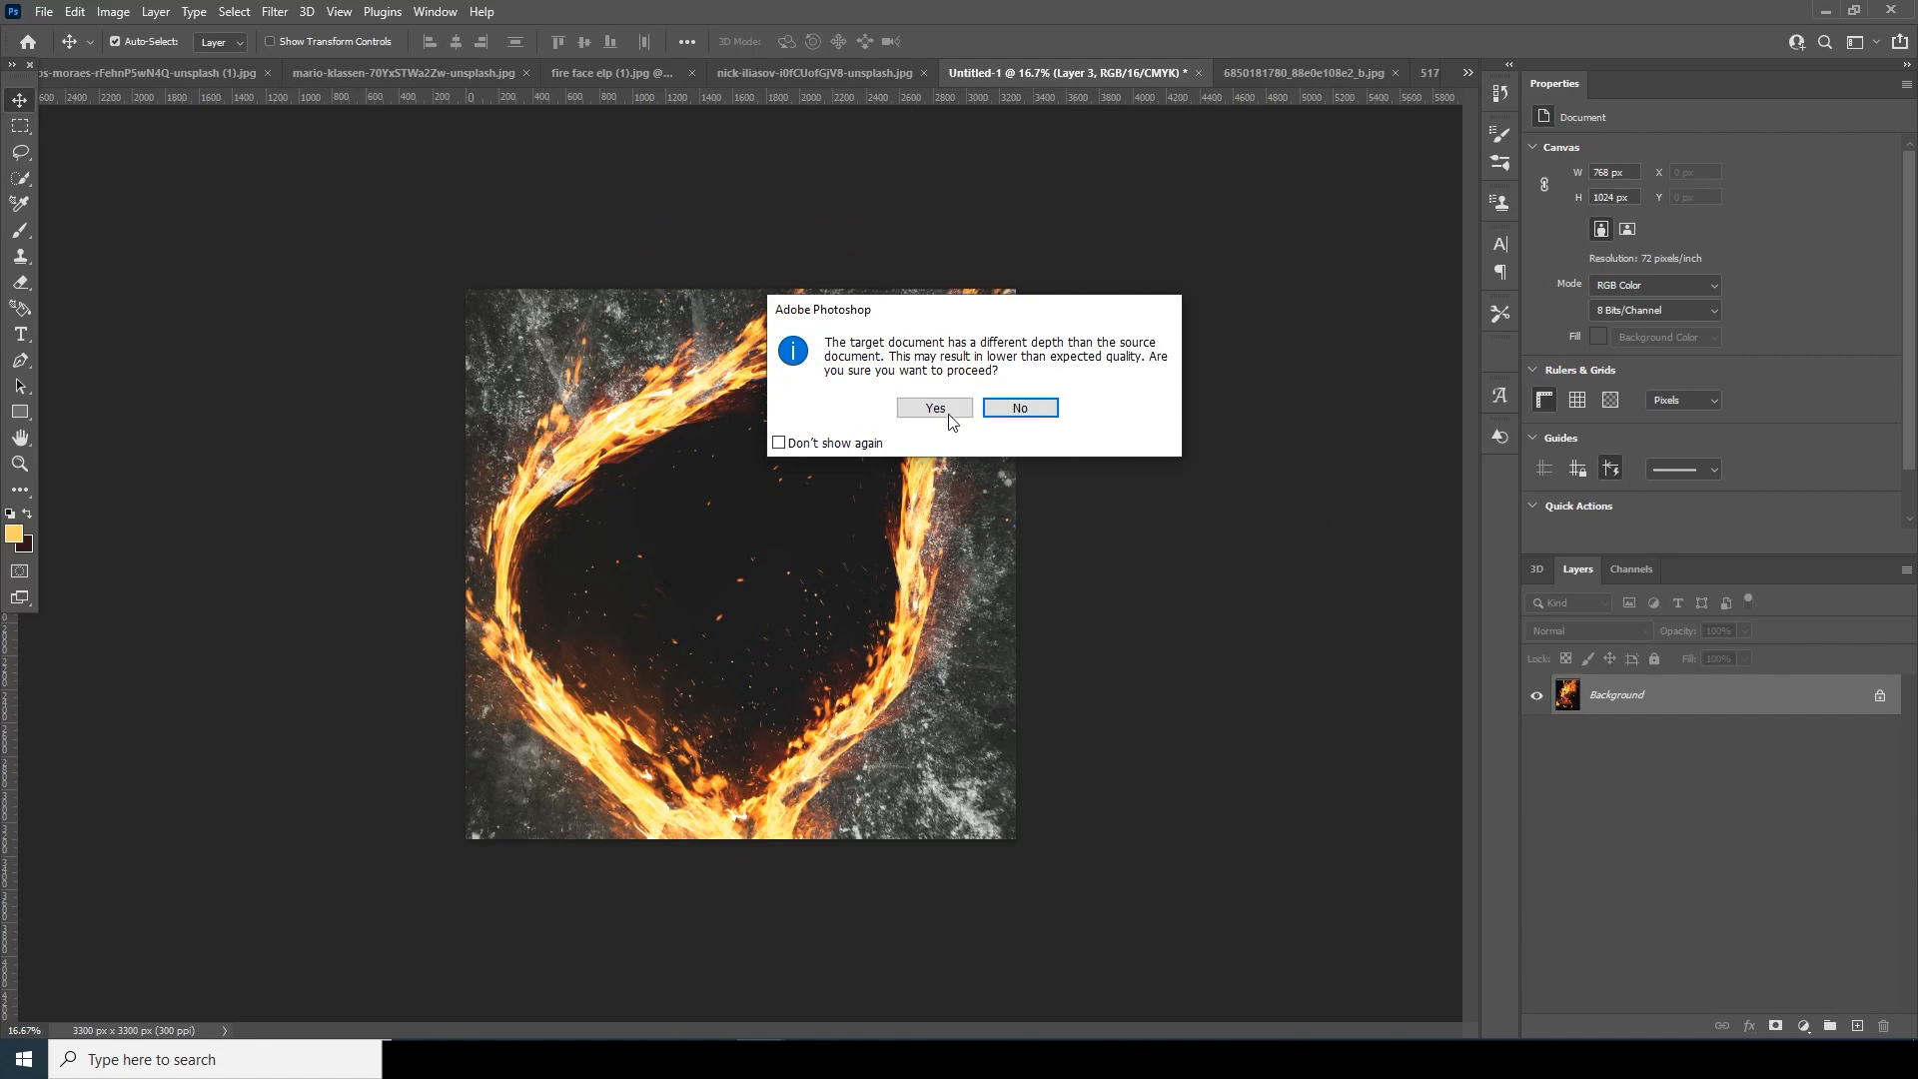
left_click(999, 407)
left_click(1560, 633)
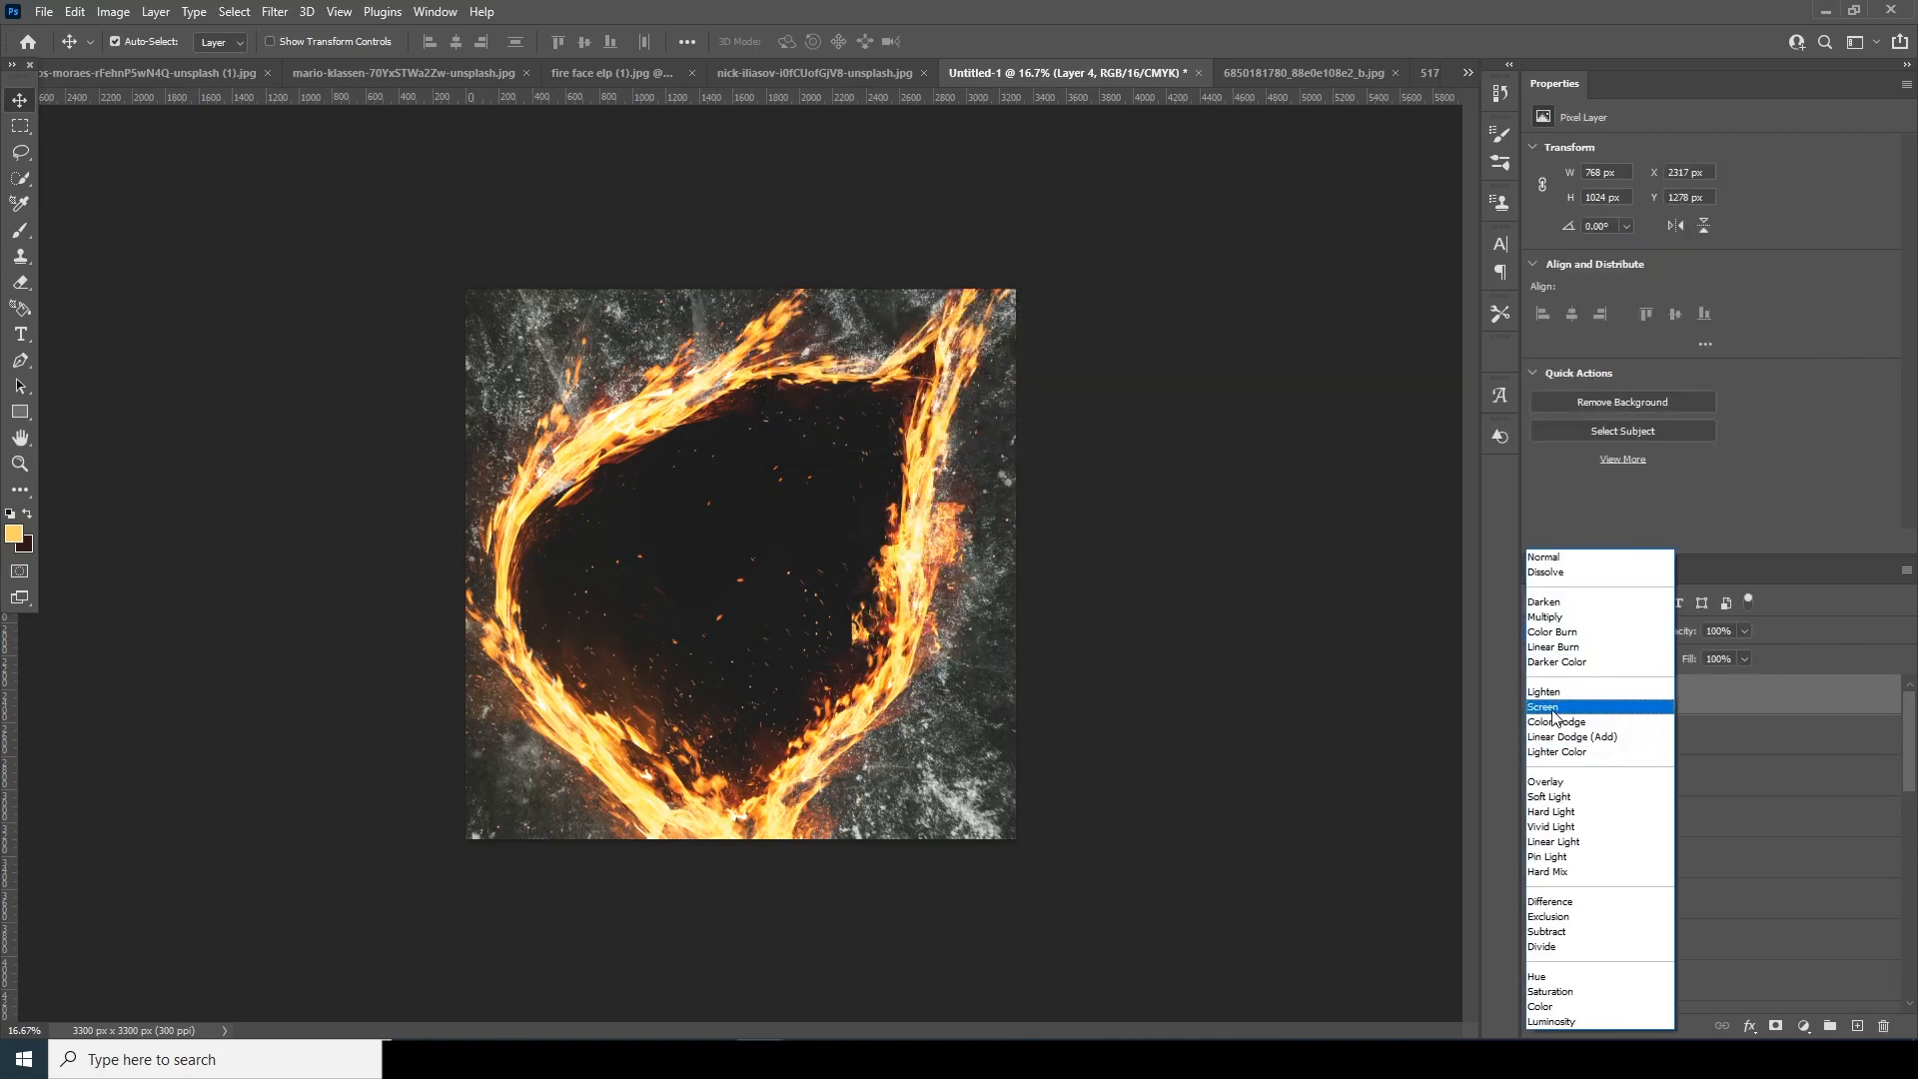
left_click(1554, 707)
Rotate Layer 4 to about -22° and warp its fire to follow the hole's right edge.
key("ctrl+t")
left_click_drag(994, 684, 1040, 638)
right_click(922, 593)
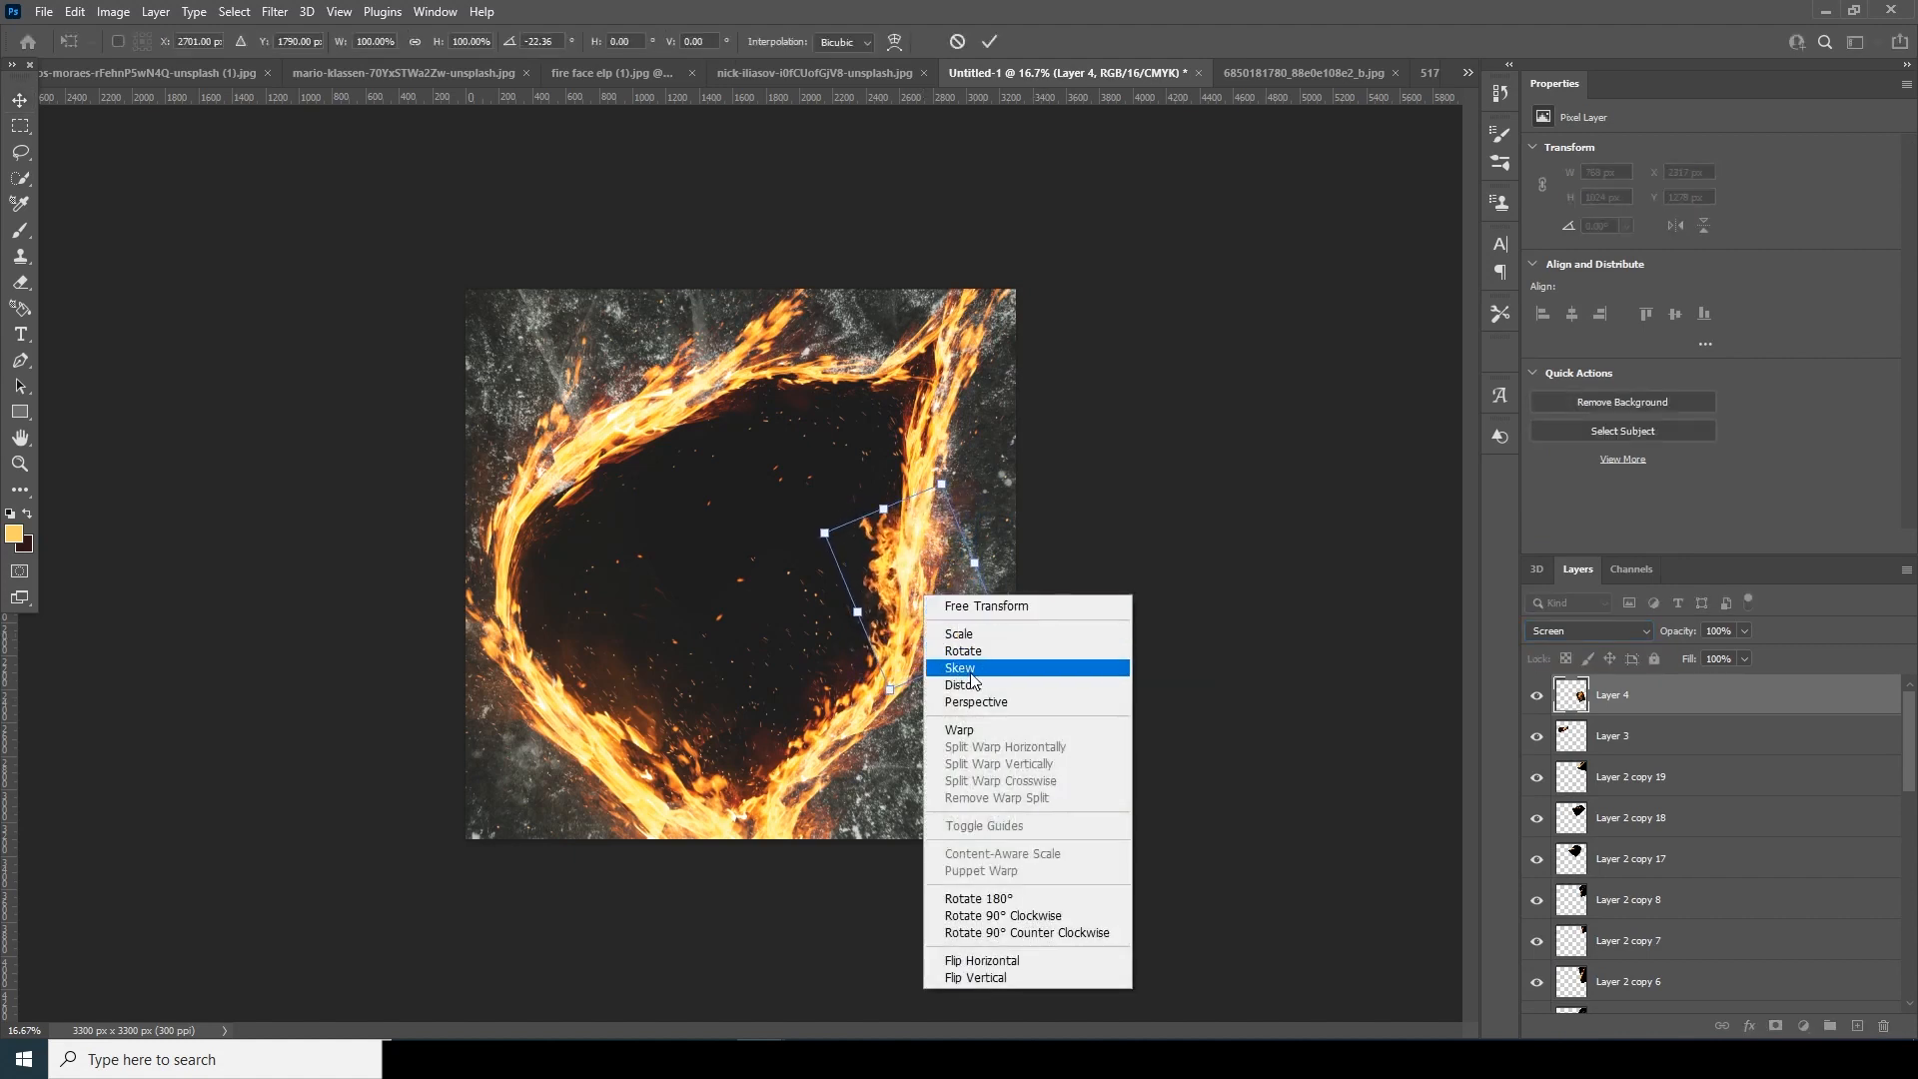
left_click(973, 731)
mouse_move(911, 490)
left_mouse_down()
mouse_move(933, 478)
mouse_move(913, 494)
left_mouse_up()
left_click_drag(889, 696, 889, 705)
key("Return")
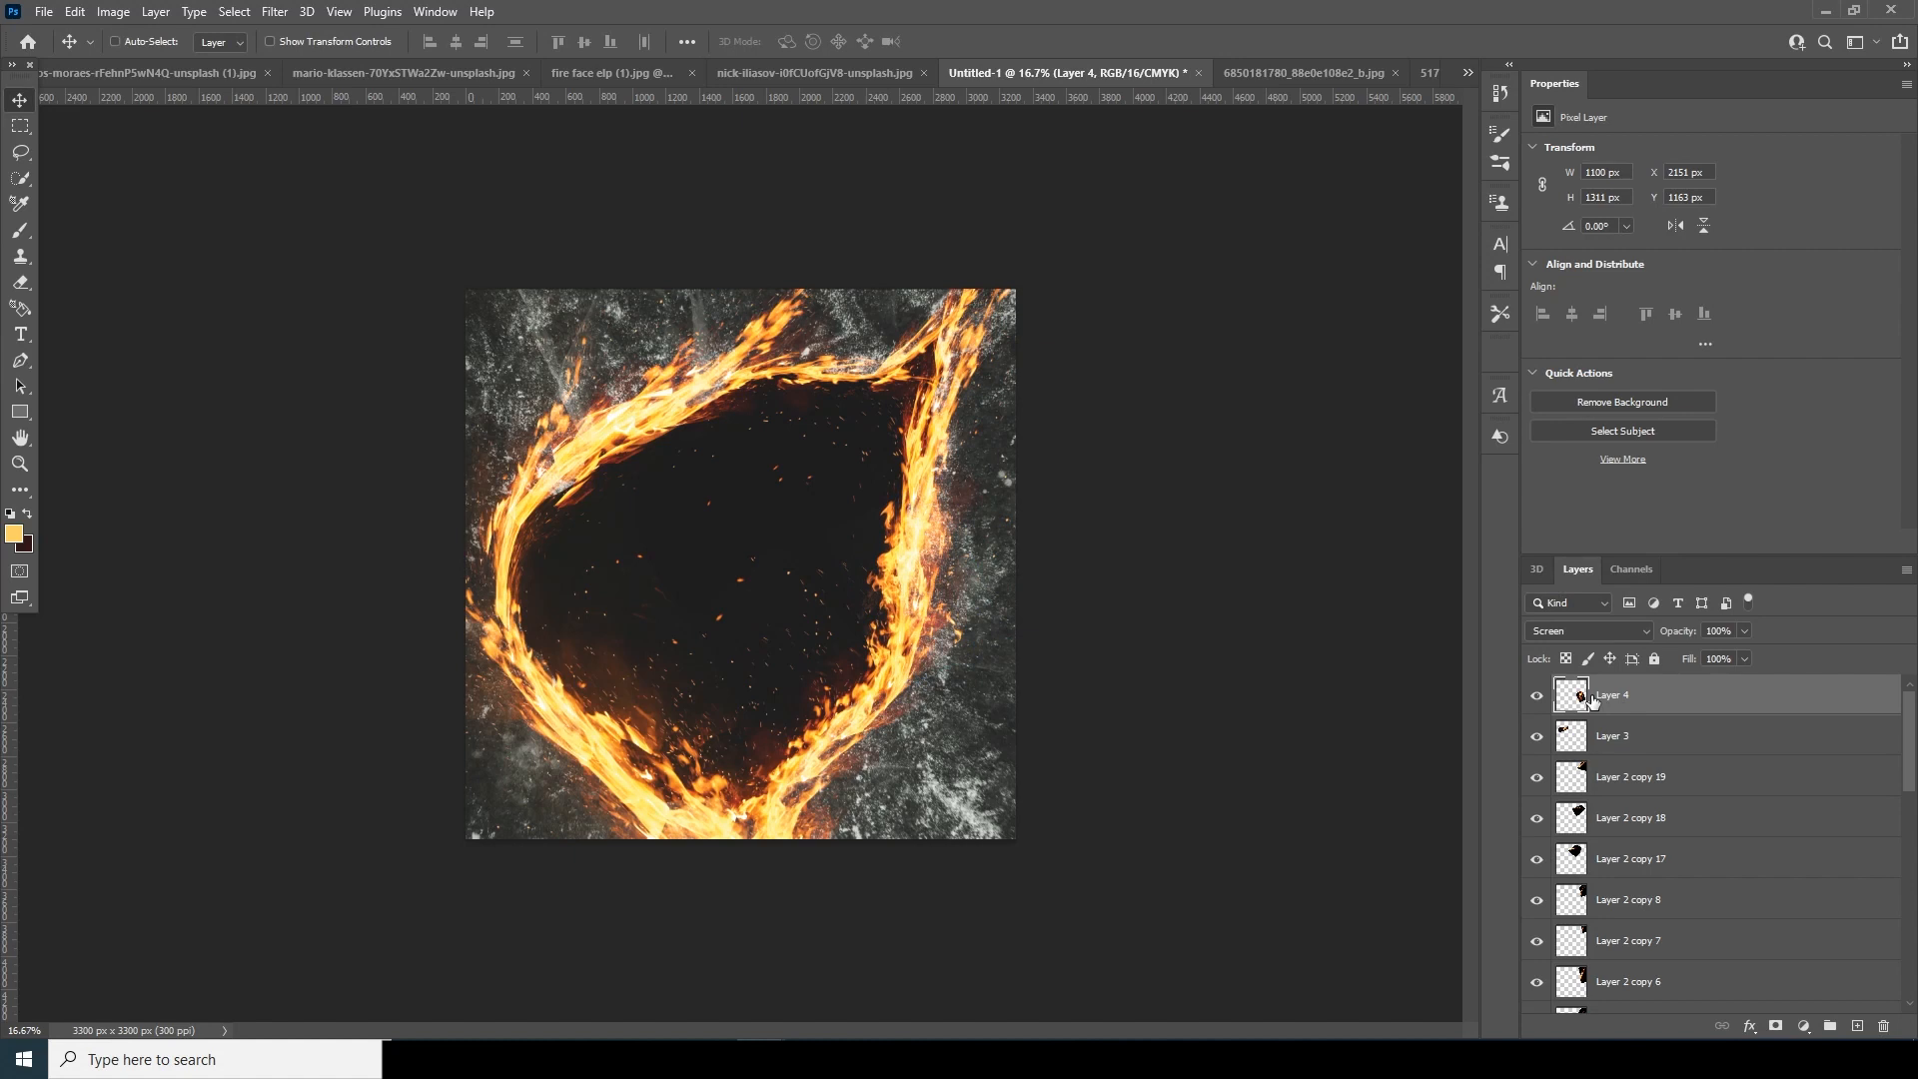
Duplicate Layer 4 and move the copy onto the hole's left edge.
key("ctrl+j")
key("ctrl+t")
left_click_drag(911, 575, 542, 600)
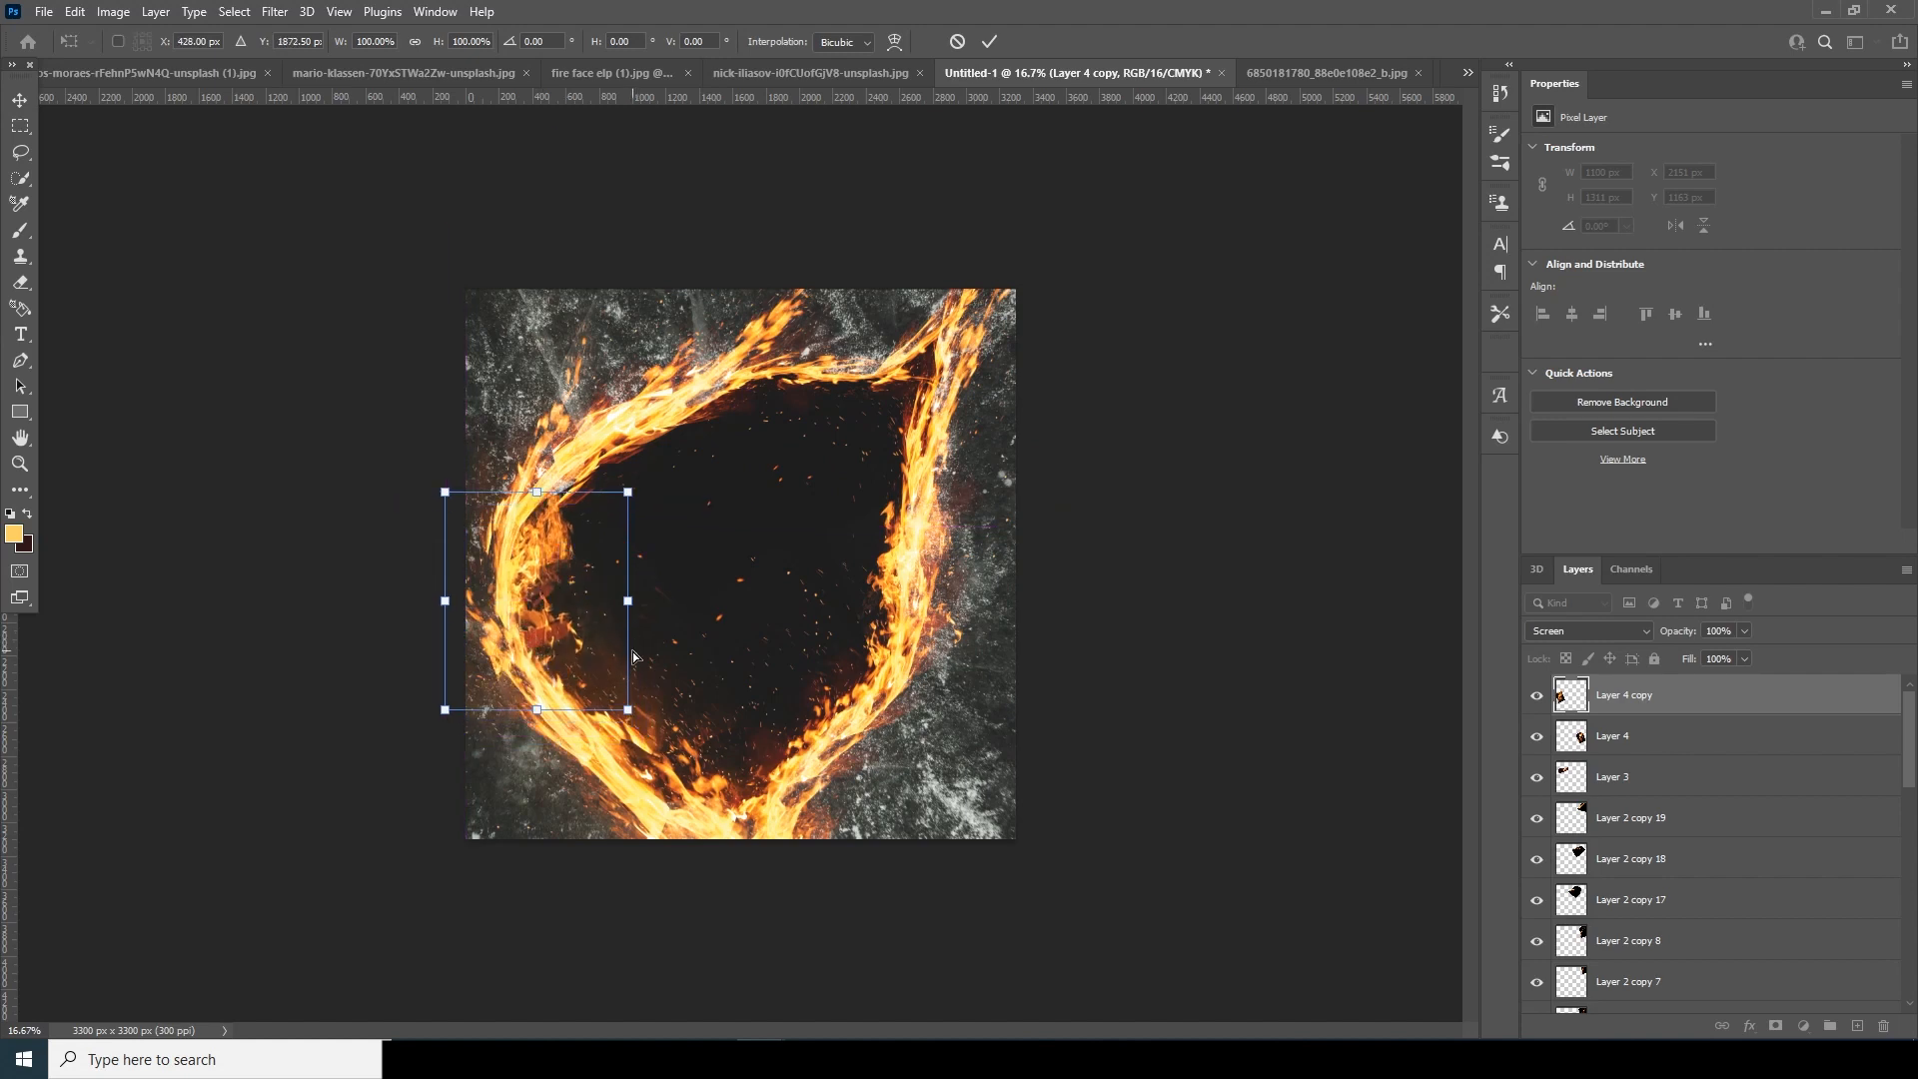
Warp Layer 4 copy so its fire bends along the hole's left rim.
right_click(571, 640)
left_click(604, 768)
left_click_drag(446, 712, 494, 726)
left_click_drag(619, 728, 589, 744)
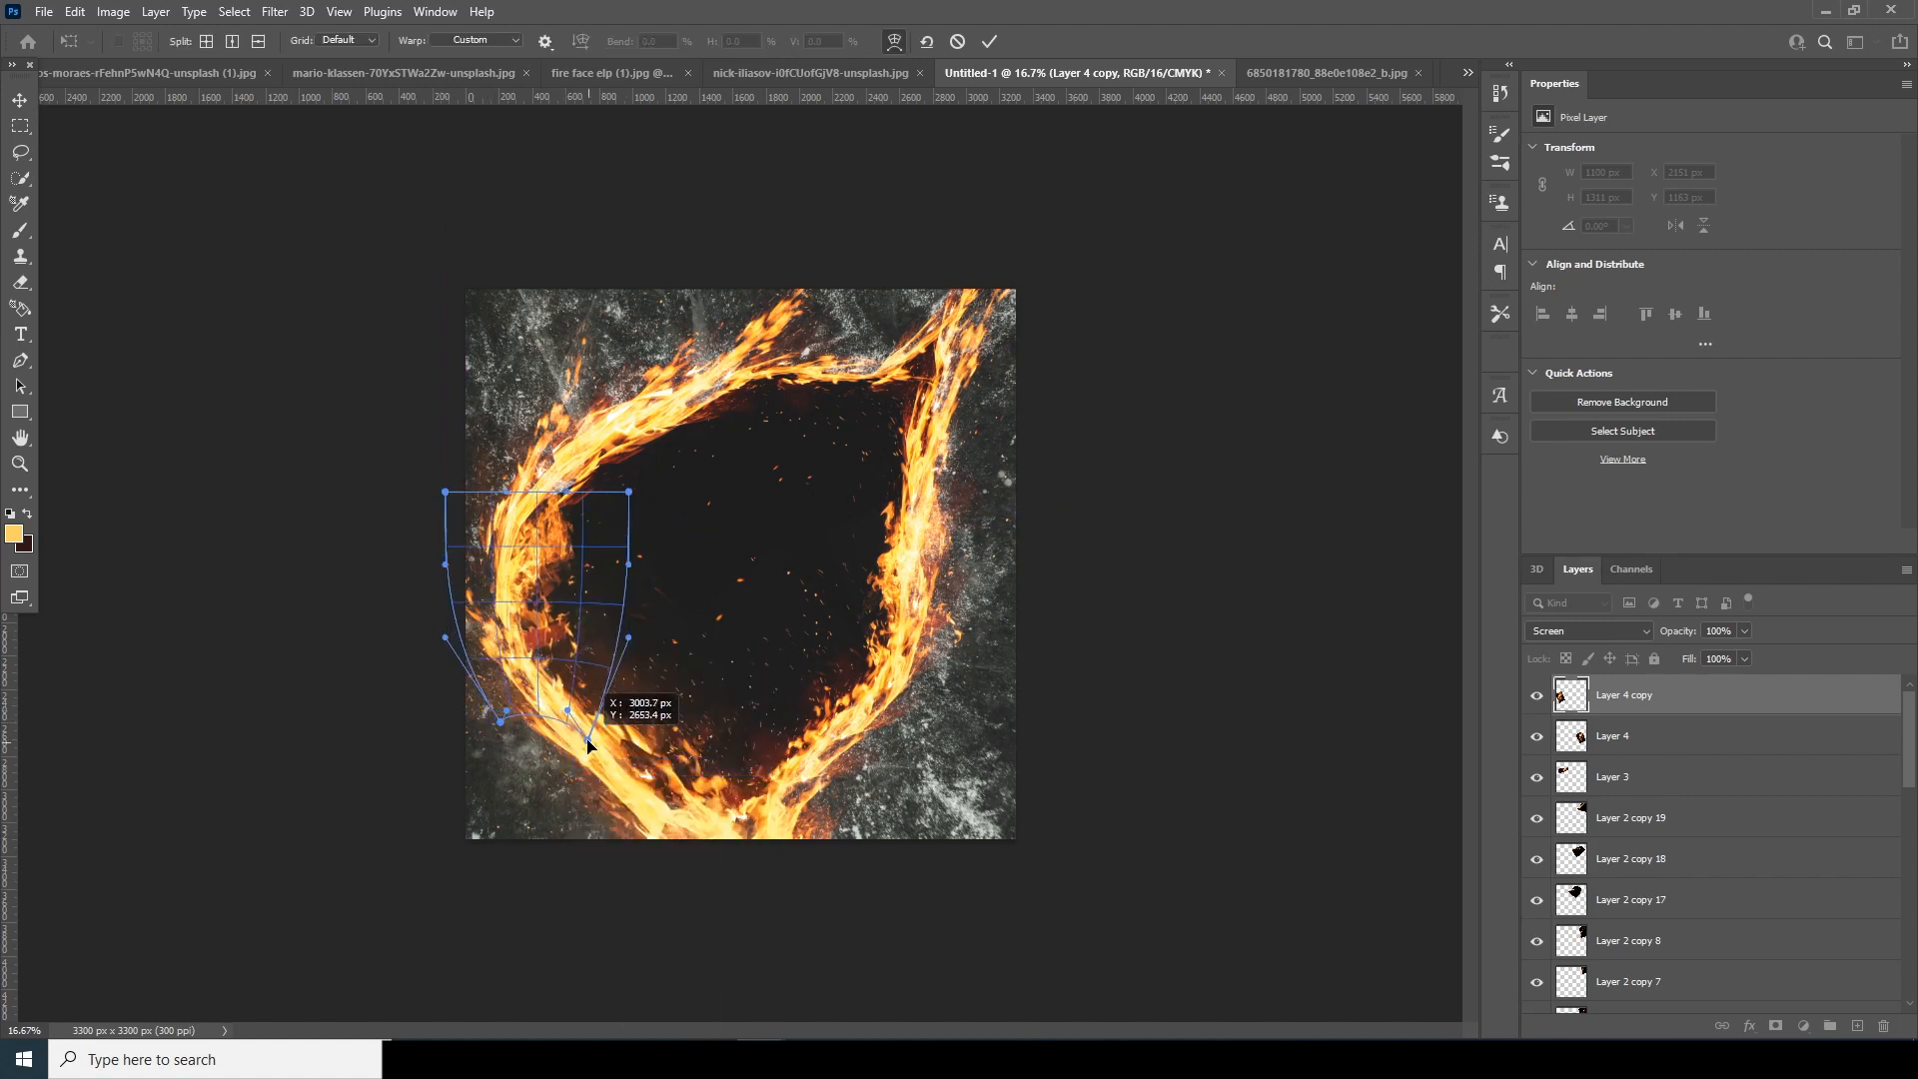
left_click_drag(628, 491, 621, 461)
left_click_drag(523, 523, 520, 515)
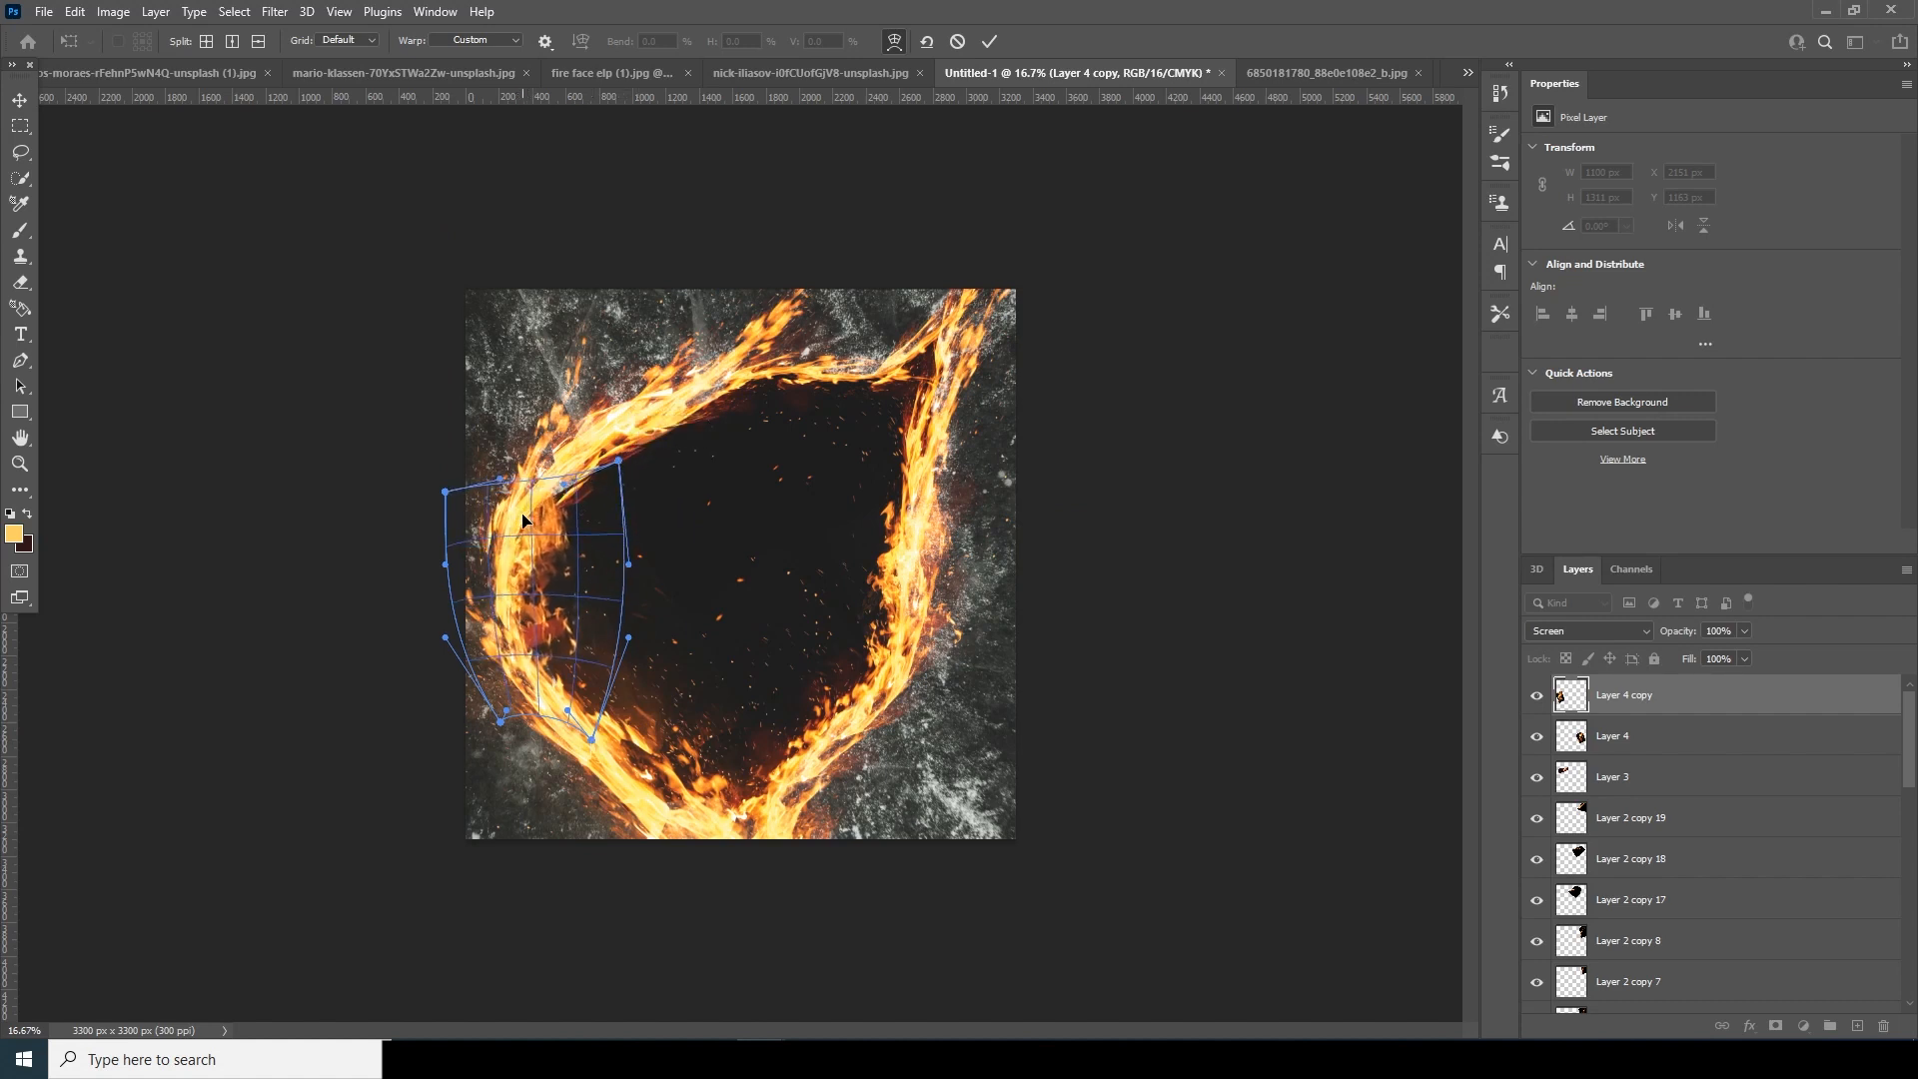
key("Return")
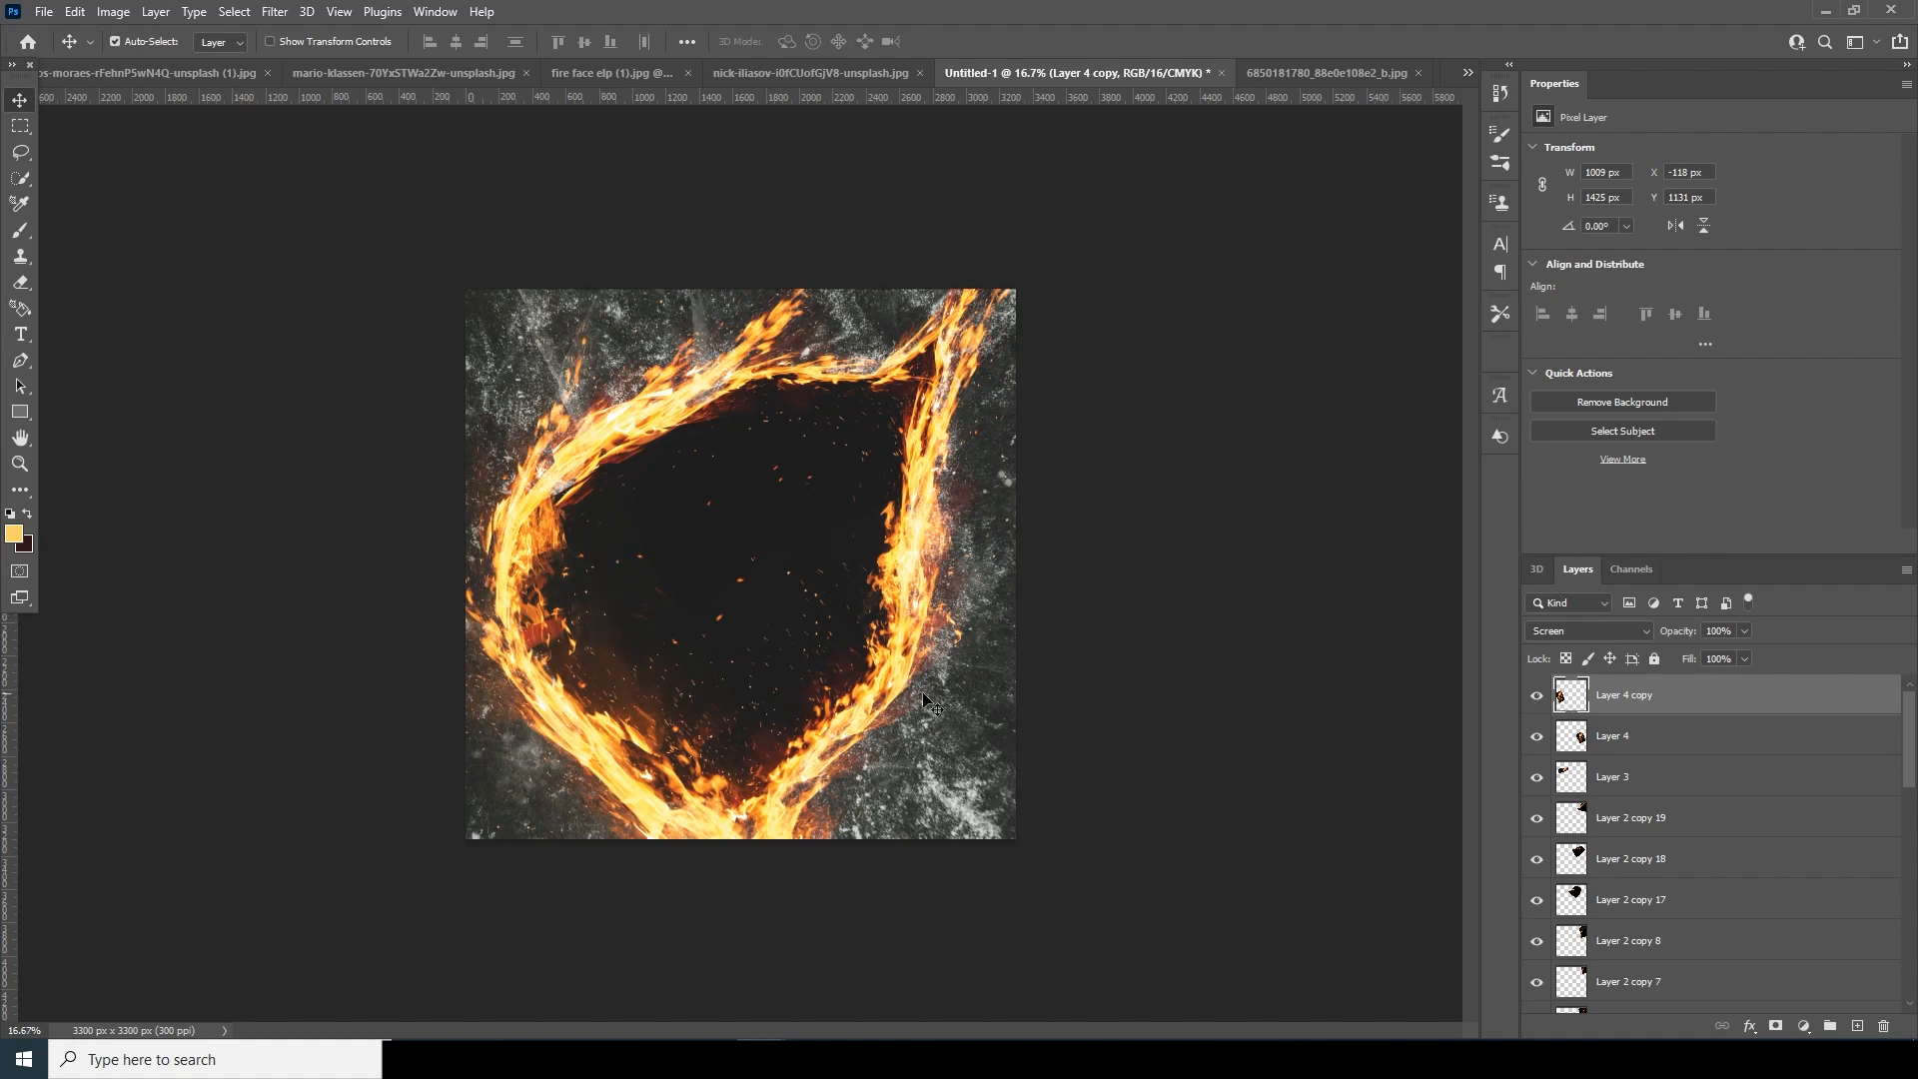
Darken the shadows of Layer 4 copy with Levels, setting the black input level to 21.
key("ctrl+l")
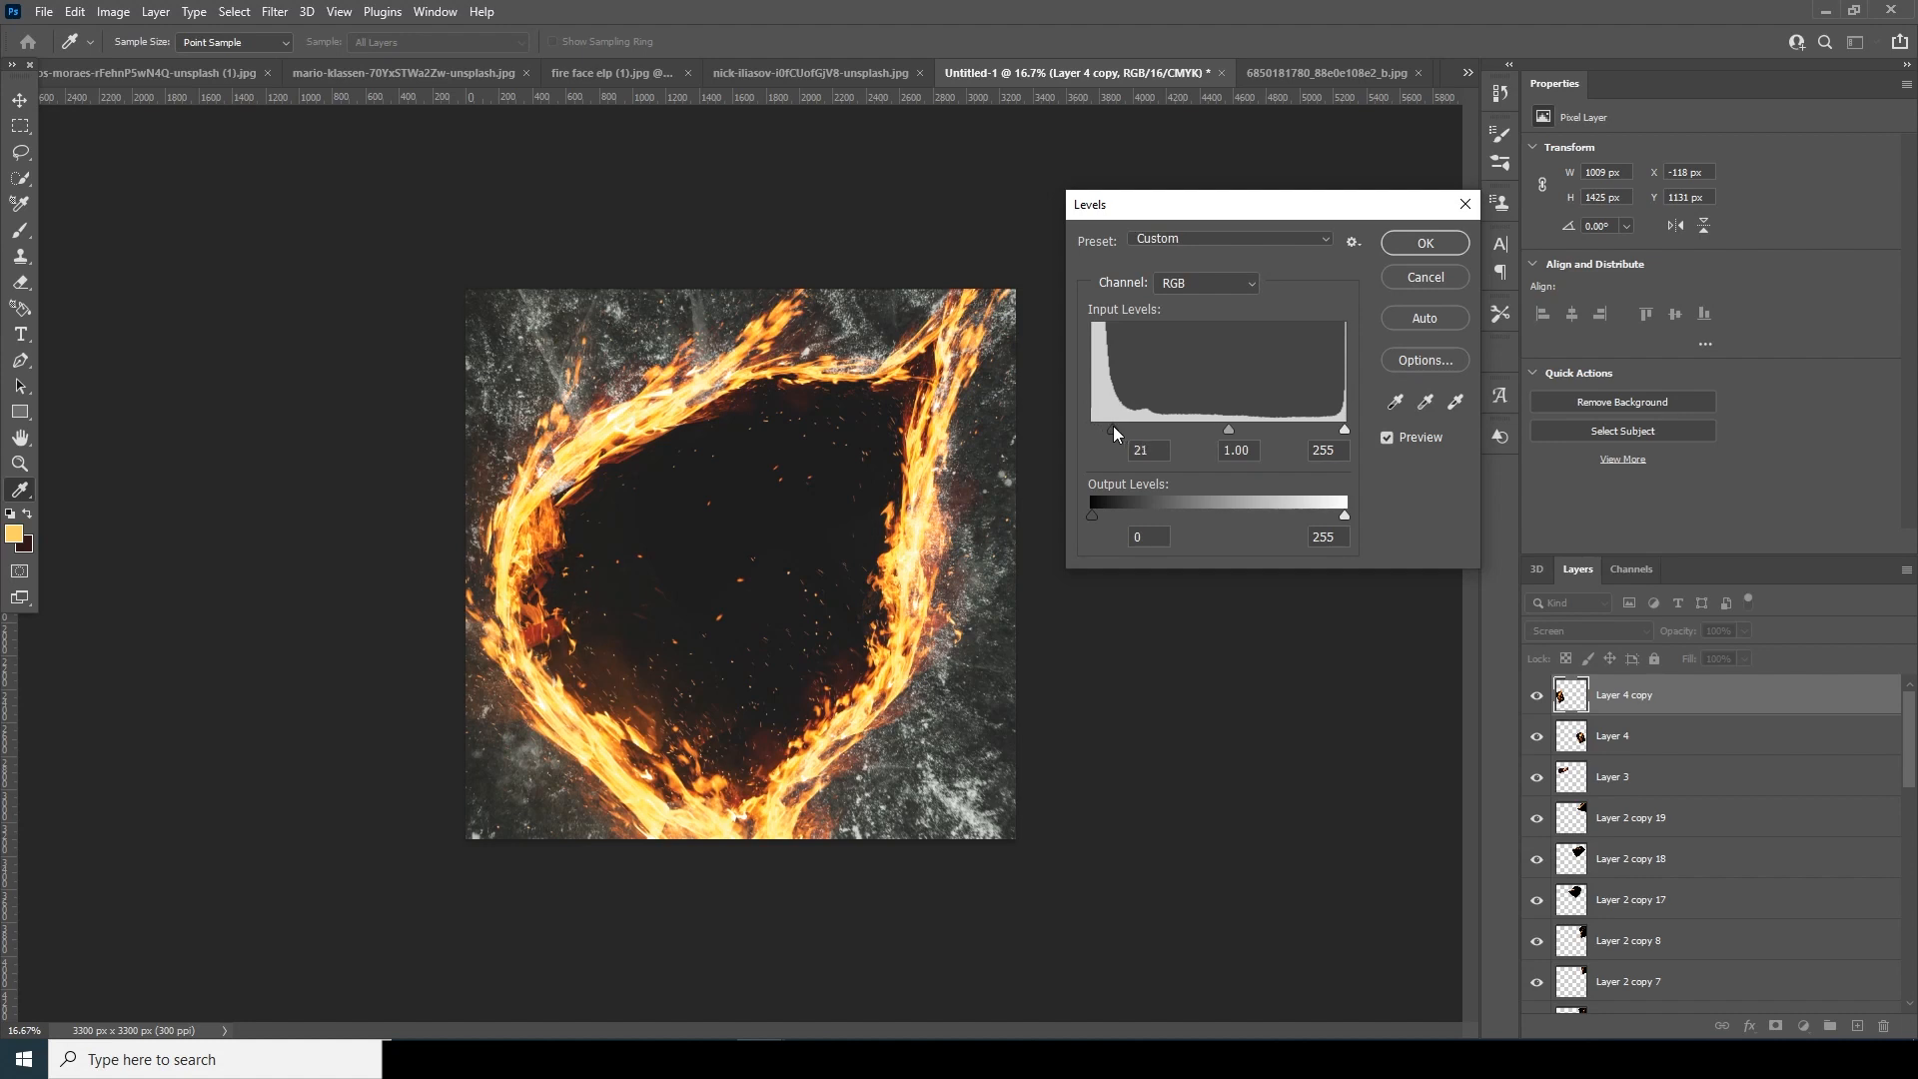
left_click(1424, 242)
key("v")
Select Layer 4, check it by toggling its visibility, and set its Levels black input to 8.
left_click(1586, 736)
left_click(1539, 738)
left_click(1539, 738)
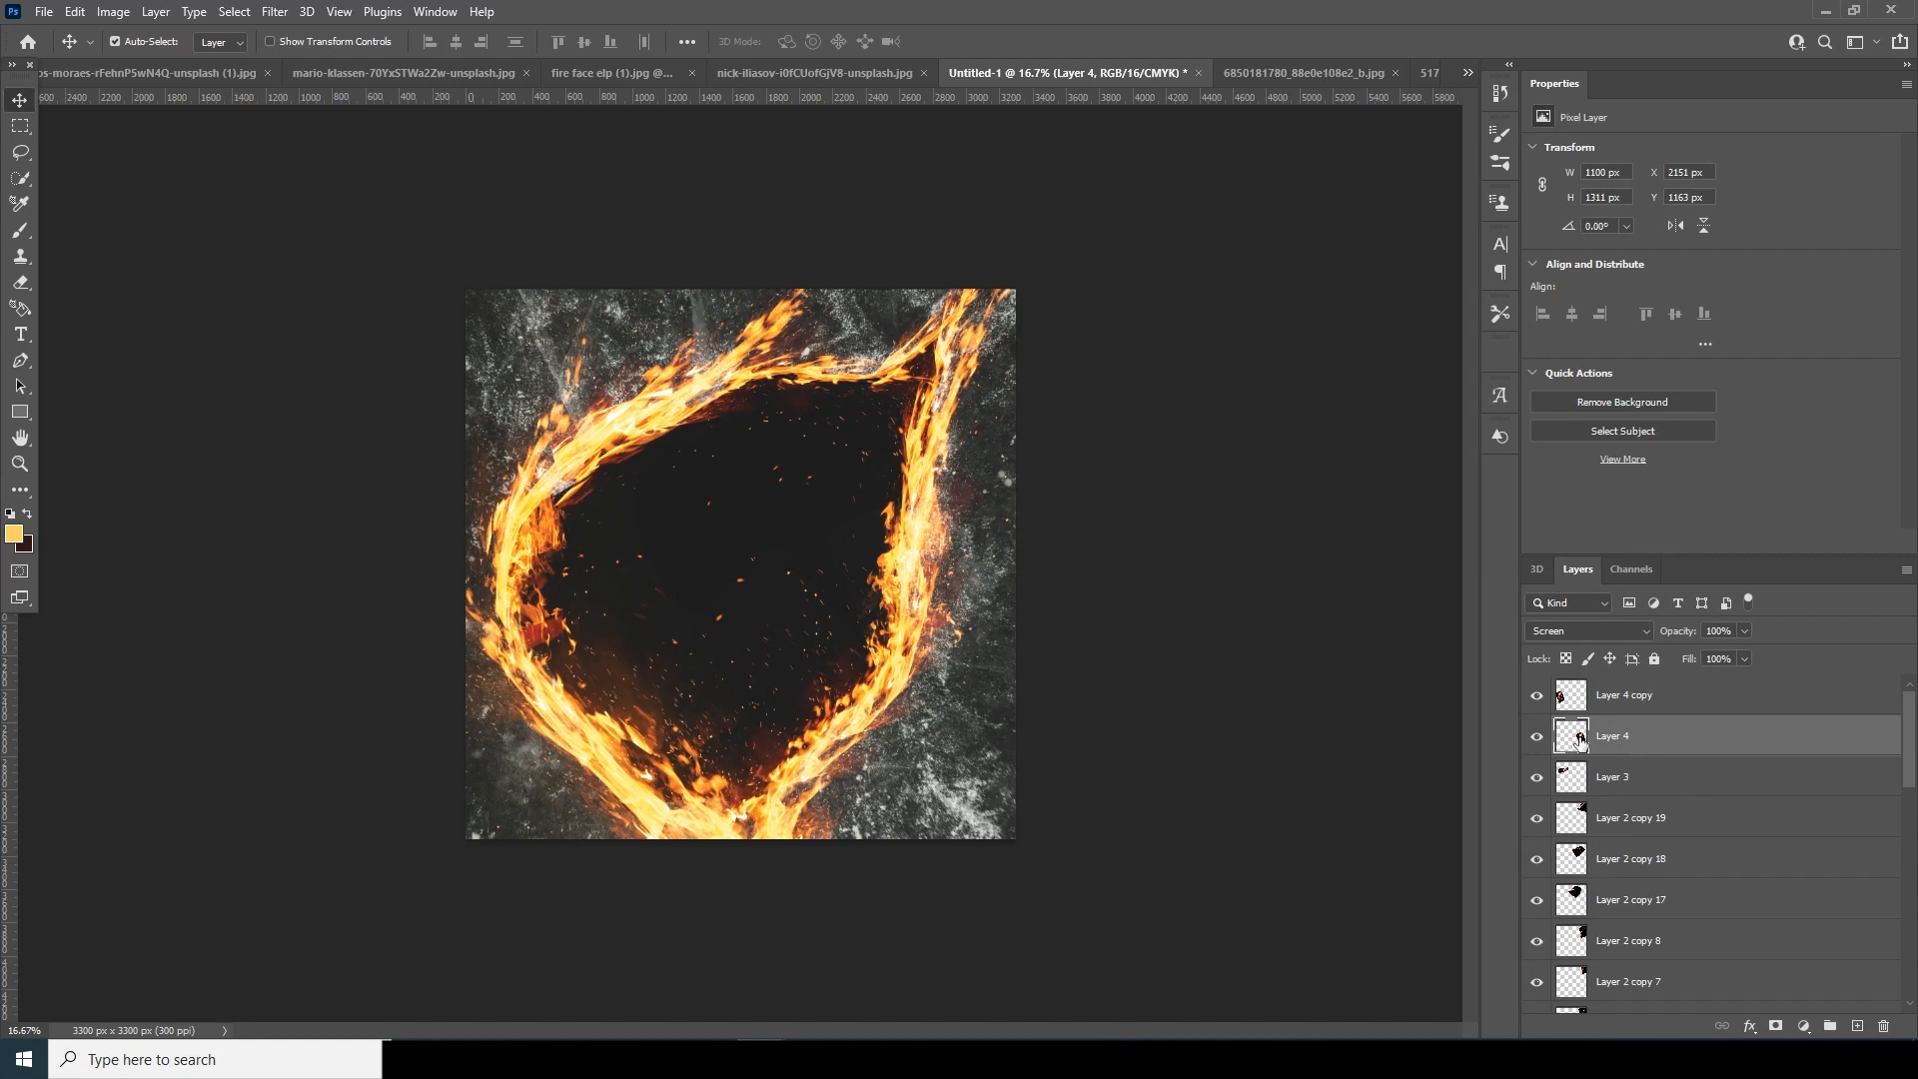
key("ctrl+l")
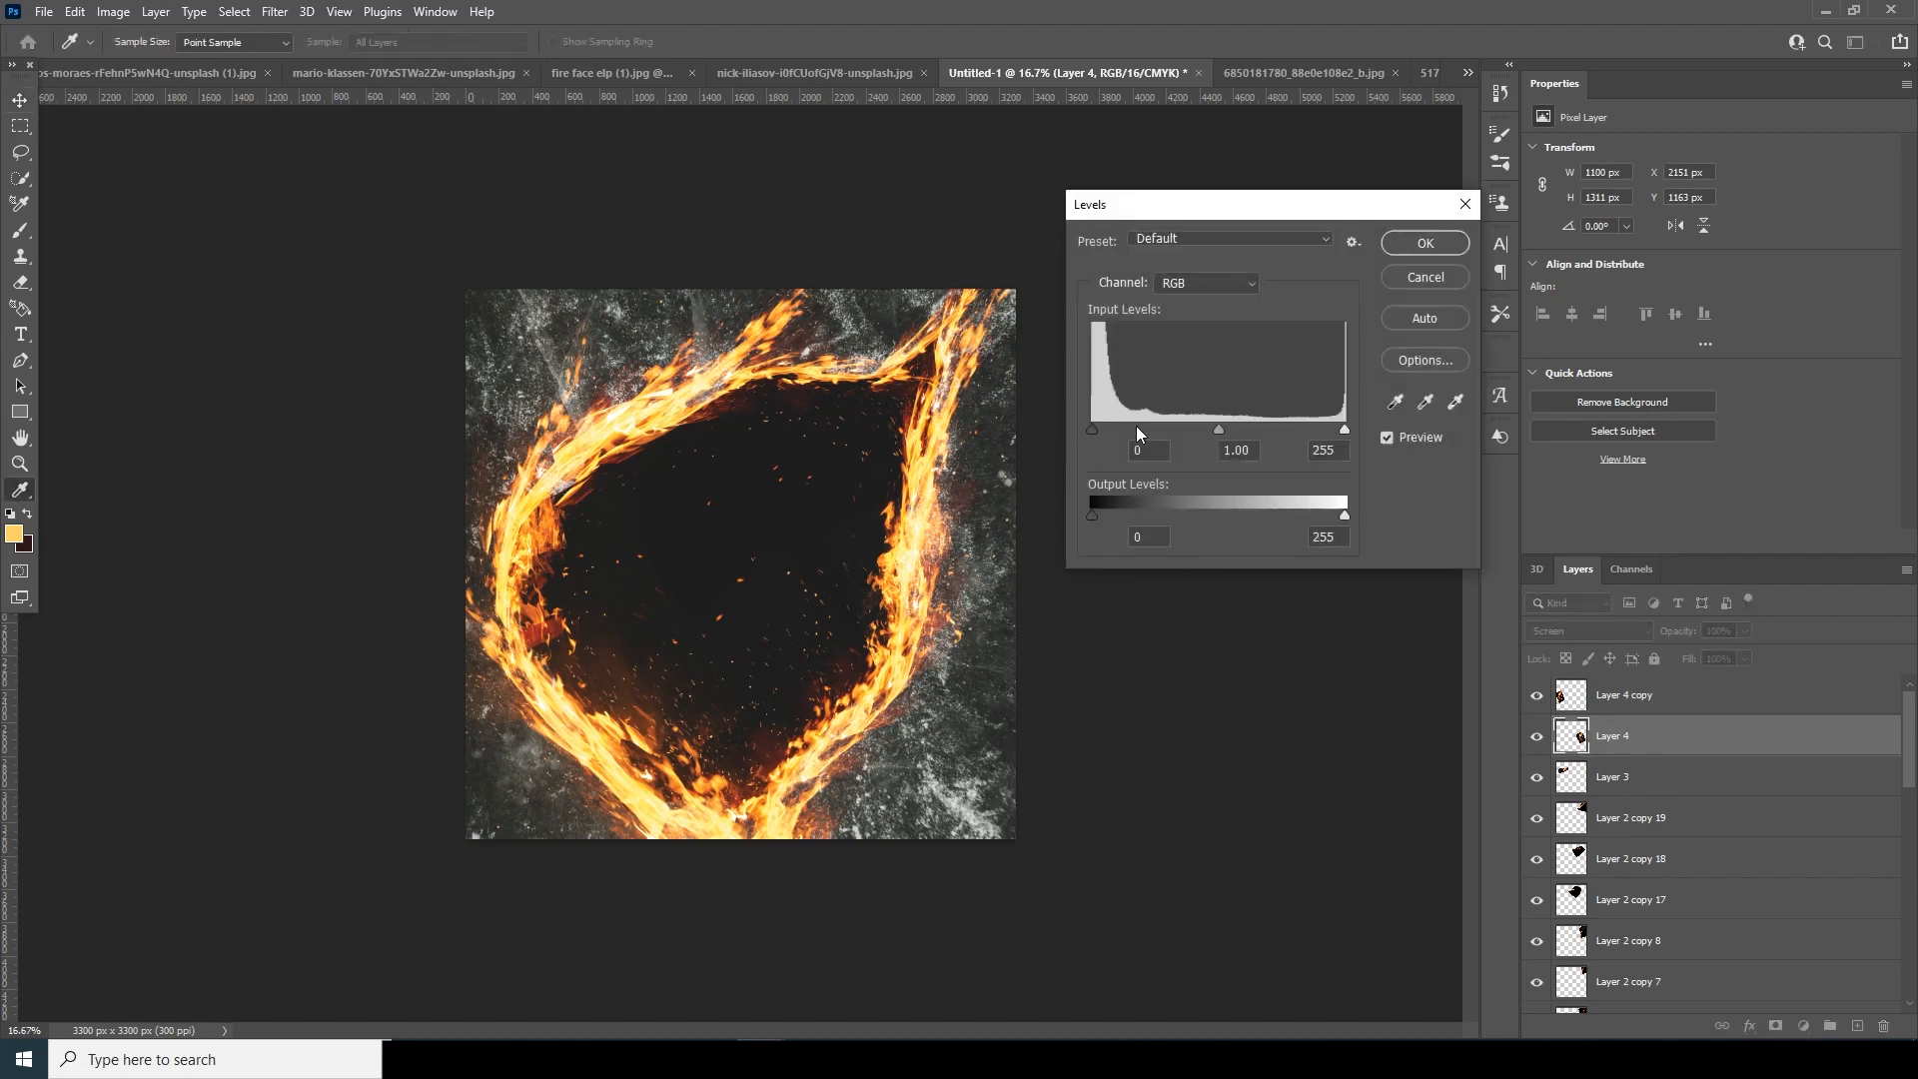
left_click_drag(1093, 429, 1100, 430)
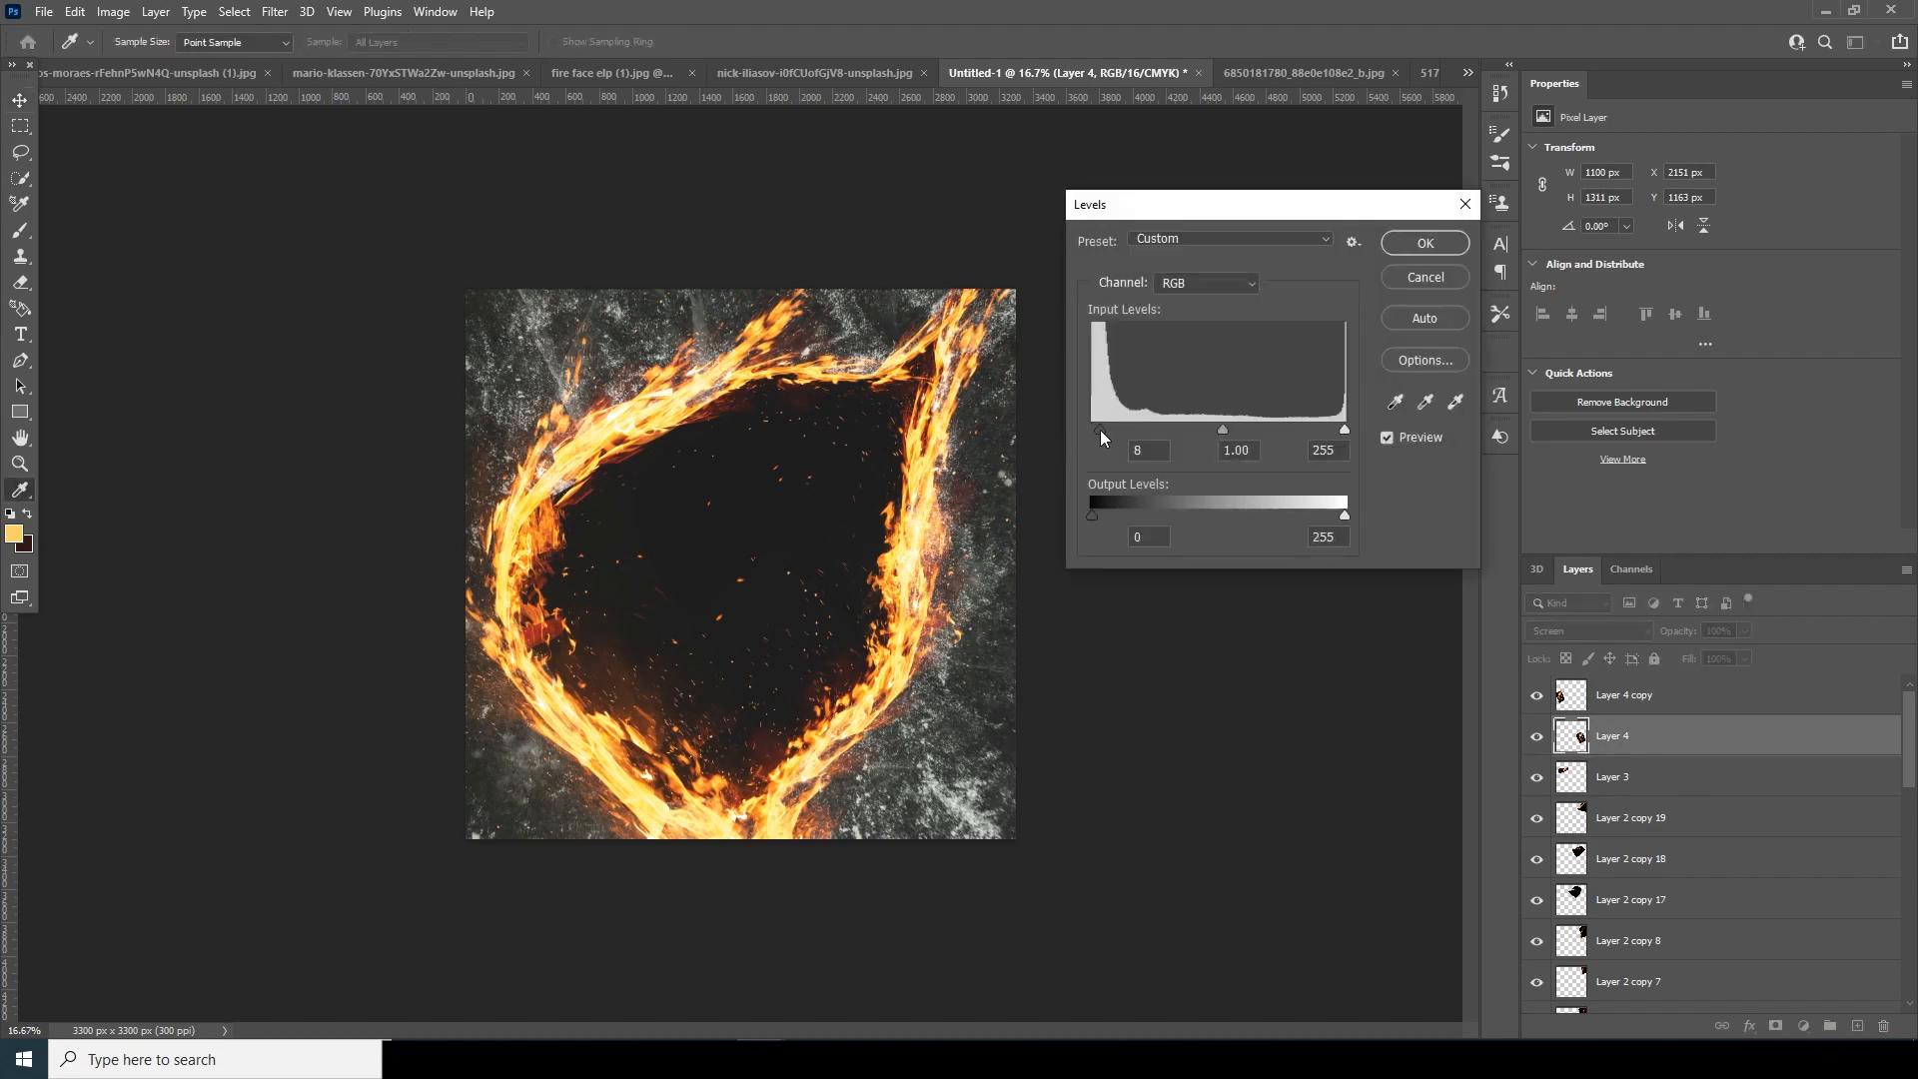
left_click(1434, 246)
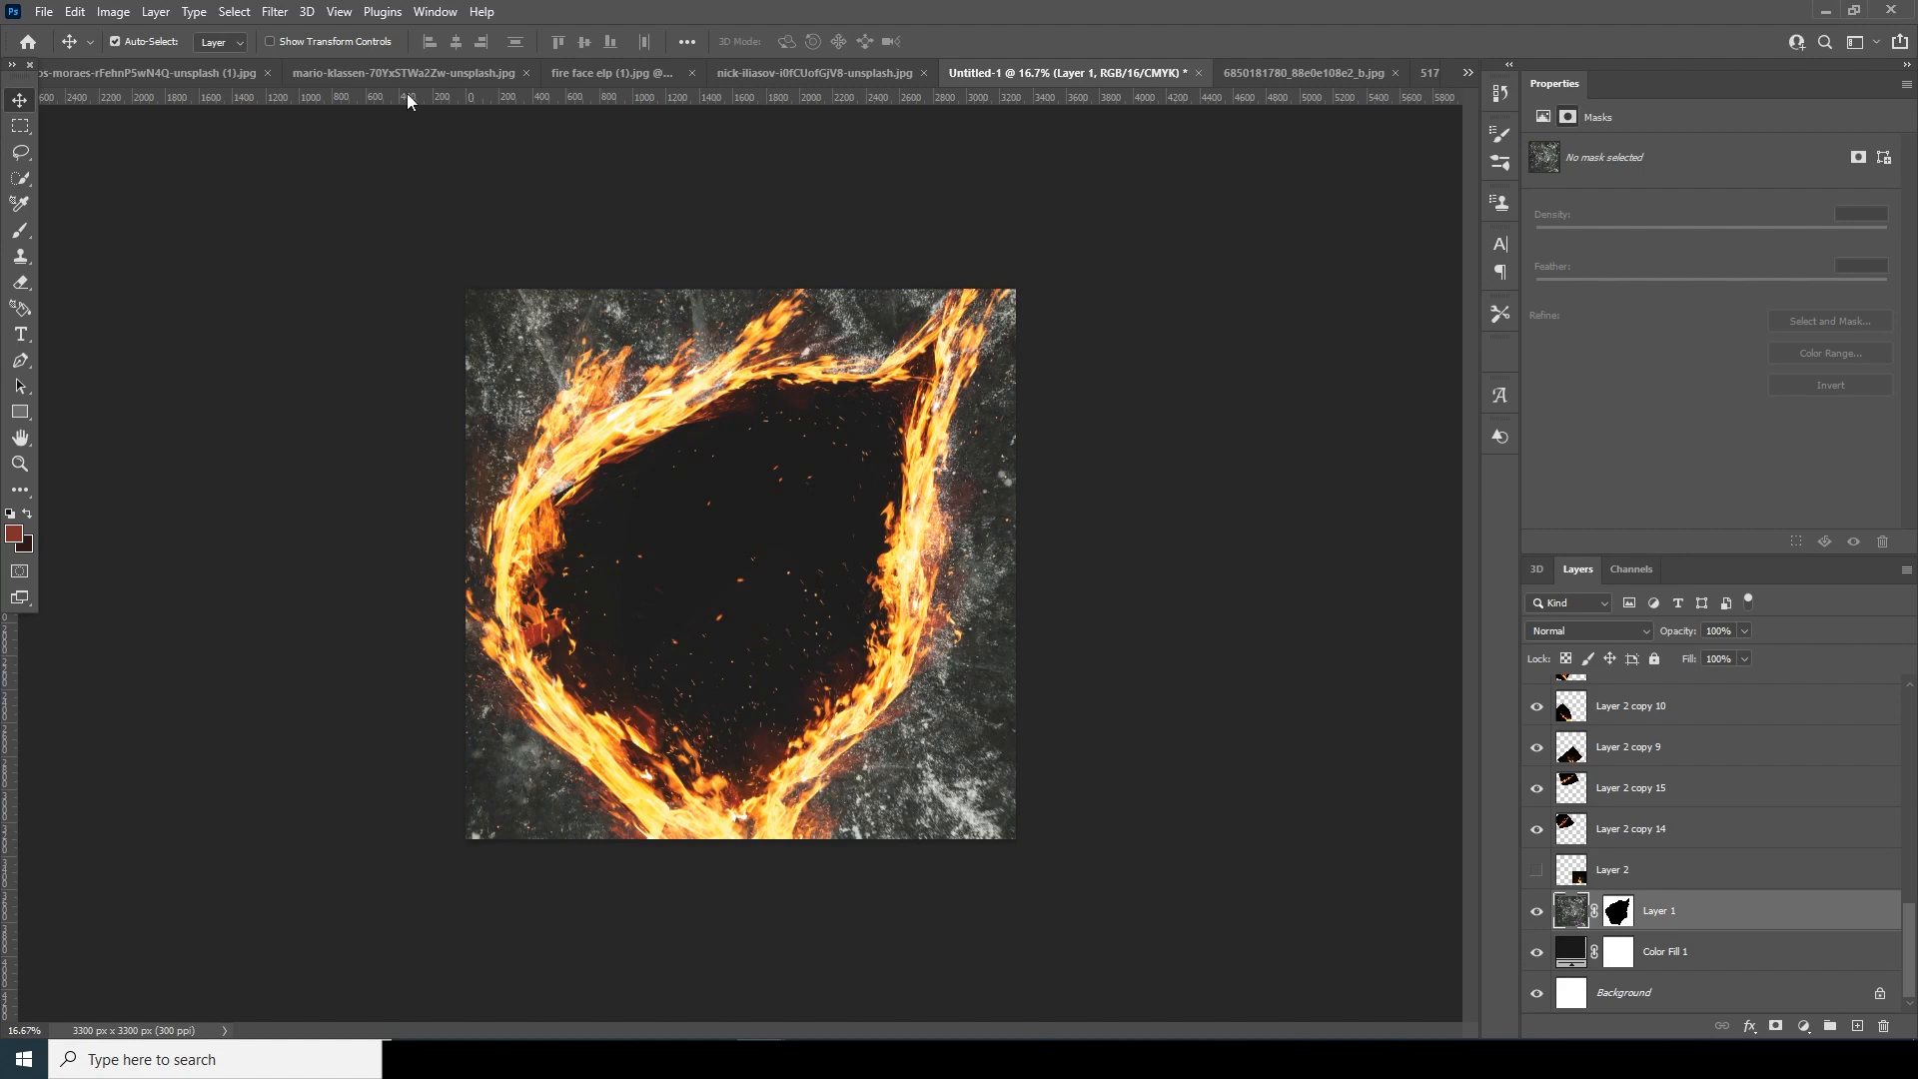
Bring the footballer cutout from Messi15_amine-renders.png into Untitled-1, placing it above Layer 1 inside the hole.
left_click(347, 76)
left_click(208, 75)
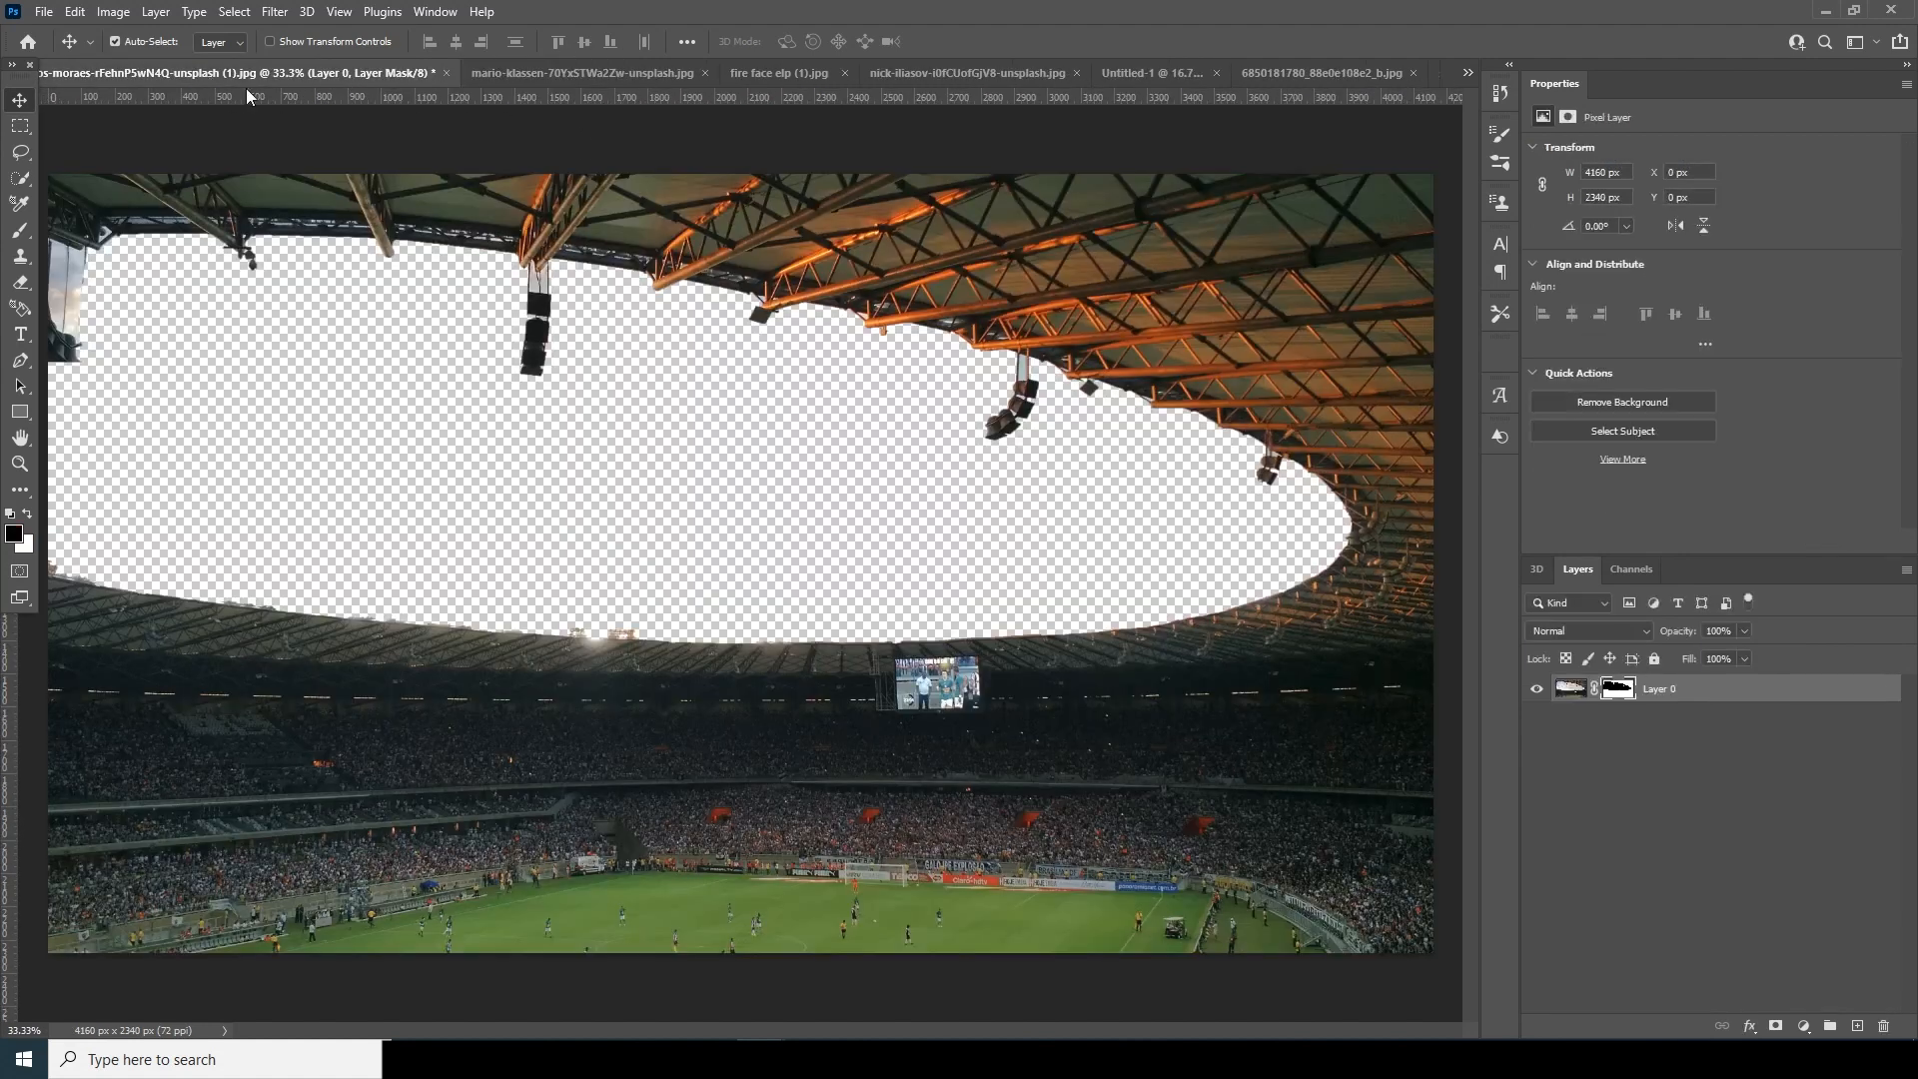
left_click(1467, 73)
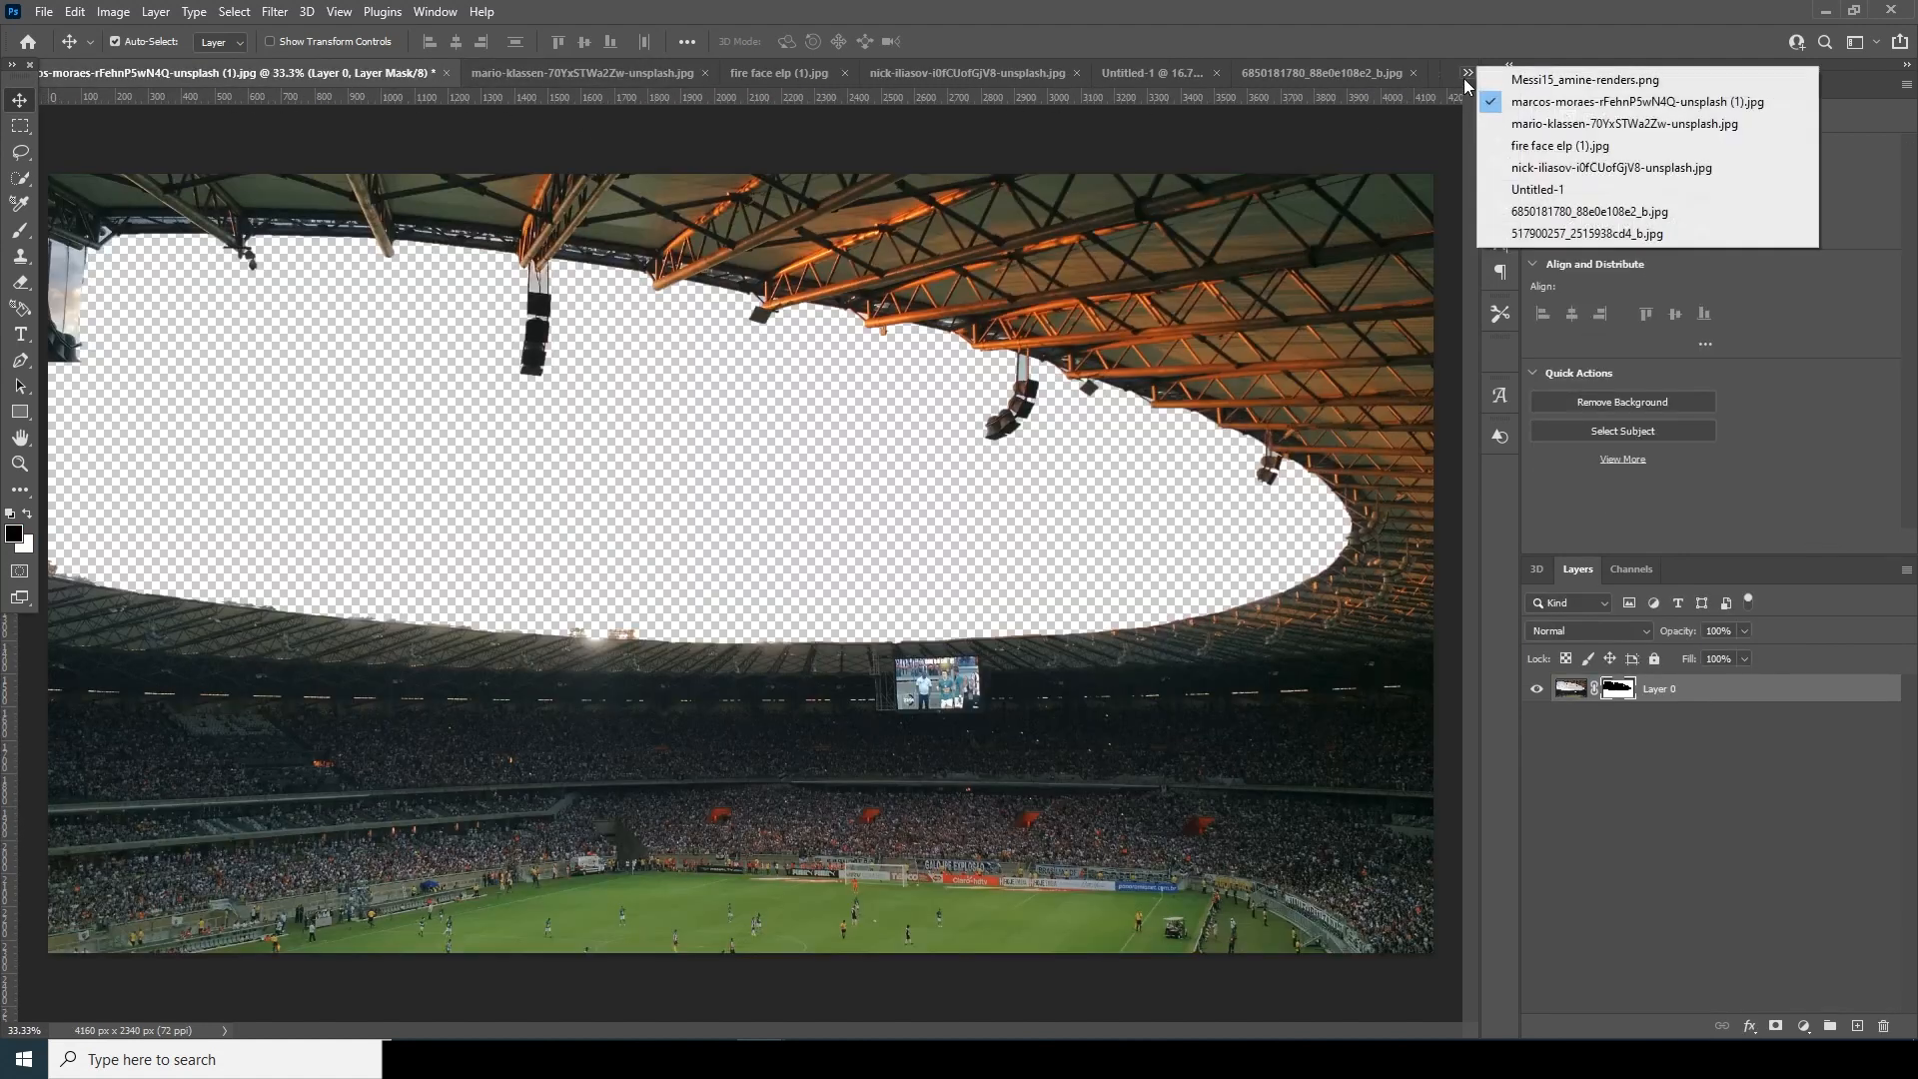
left_click(1513, 80)
left_click_drag(715, 641, 779, 649)
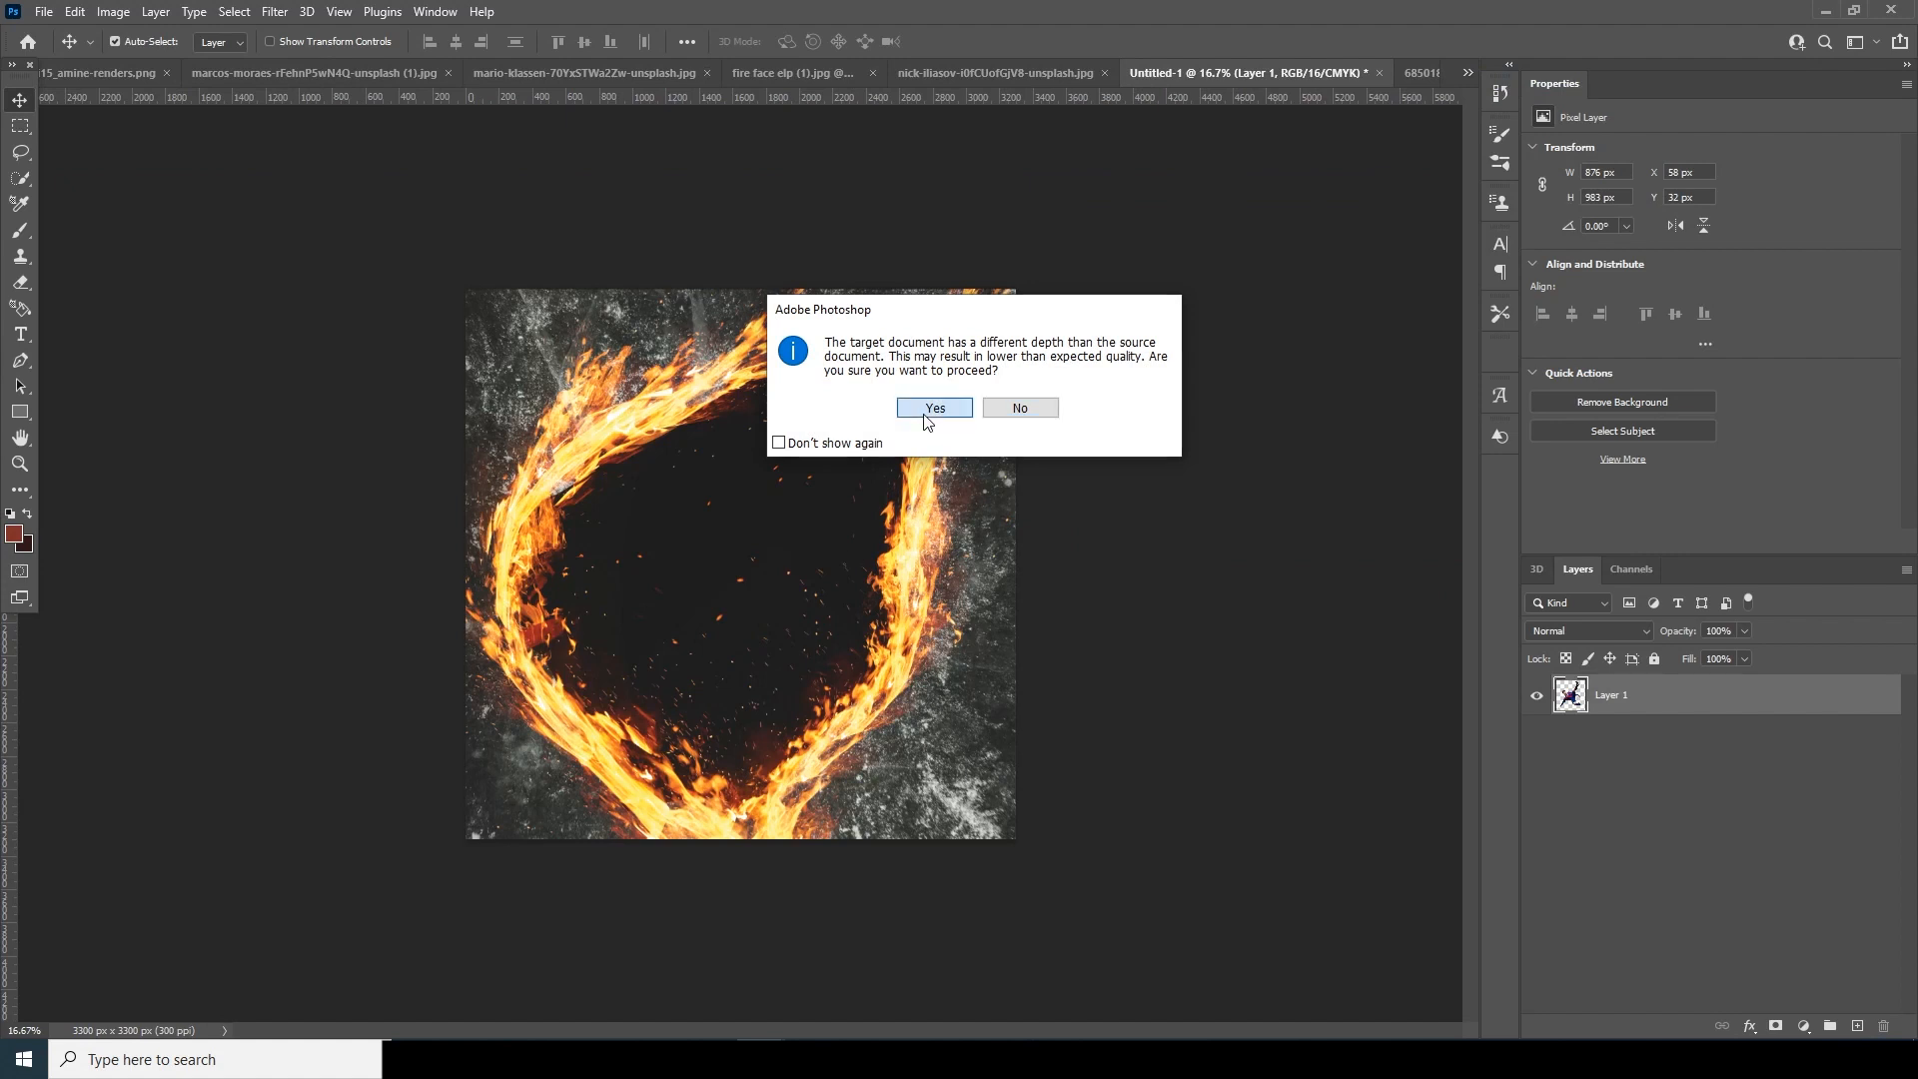
left_click(934, 408)
scroll(1909, 978, "down", 2)
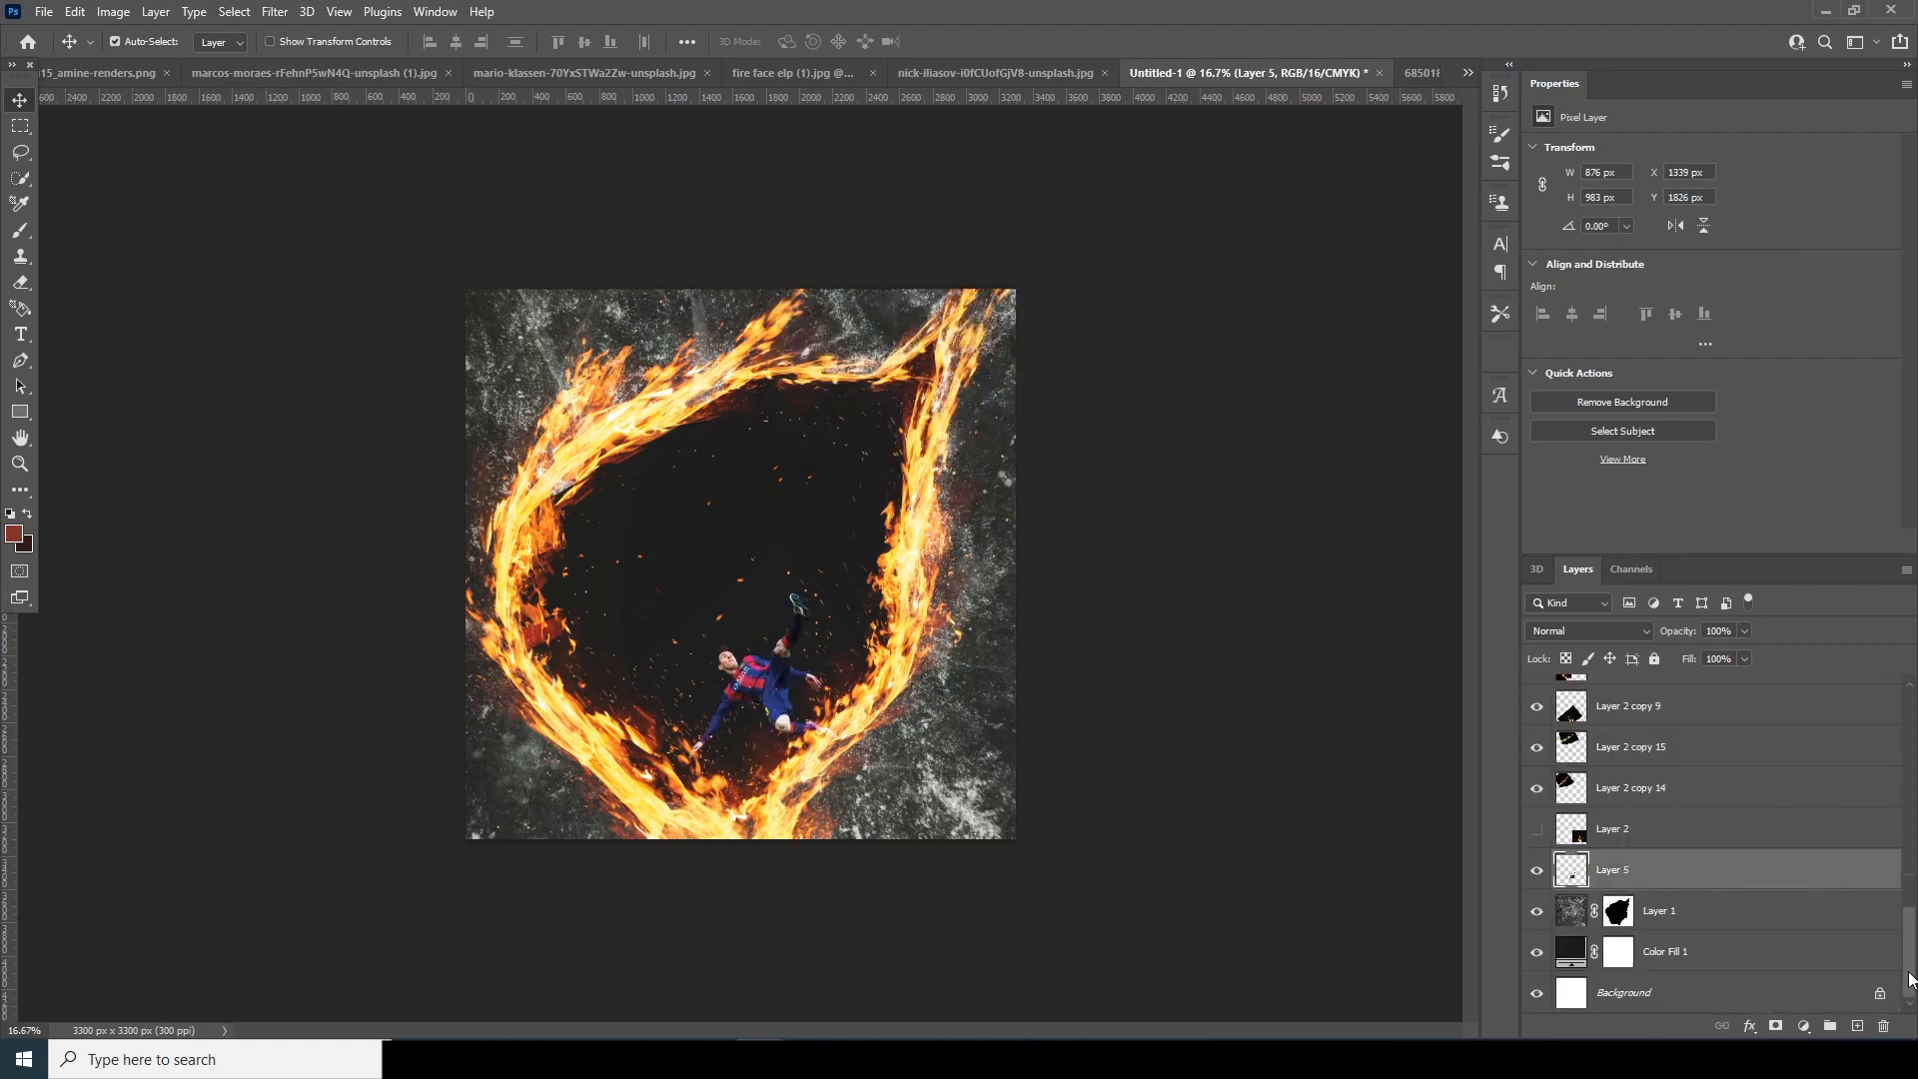
Convert Layer 5 to a smart object, scale it to about 332%, rotate it about 4.4° and position the footballer across the flame ring.
right_click(1702, 879)
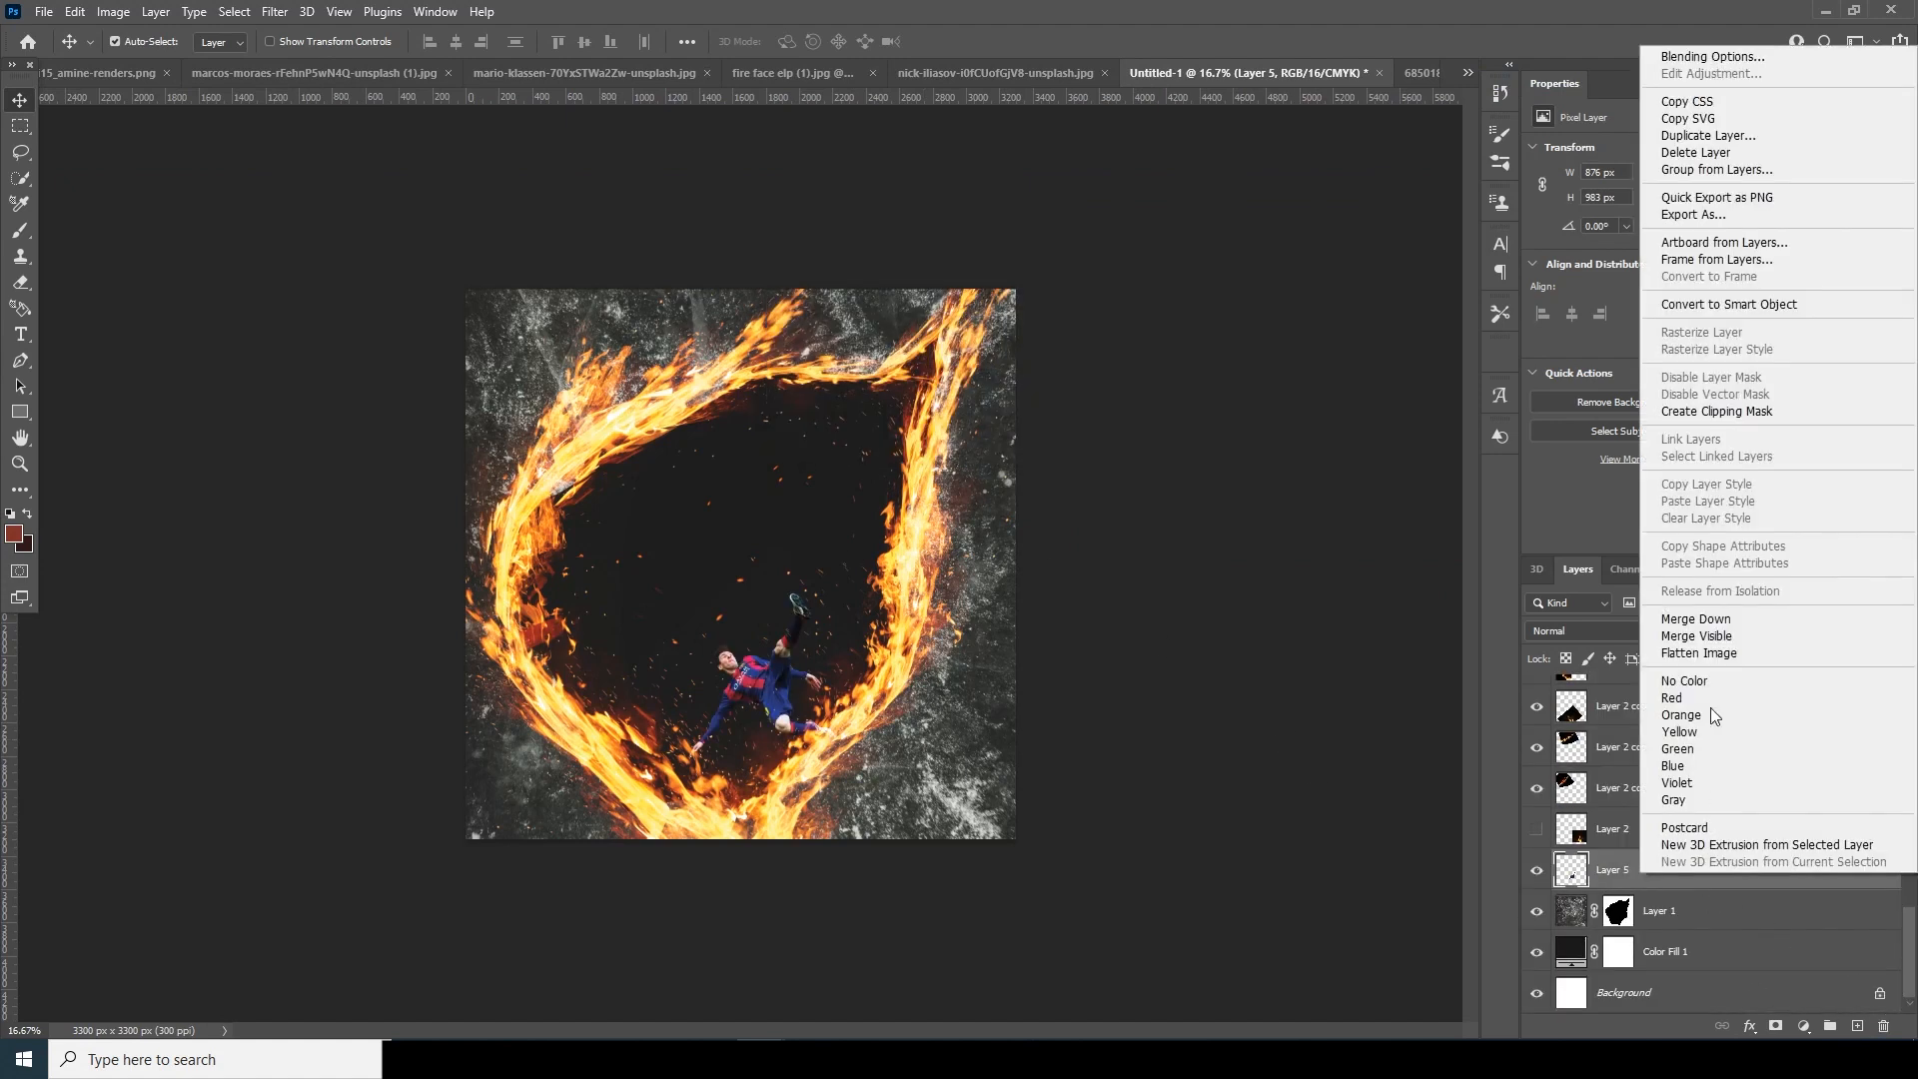
left_click(1737, 304)
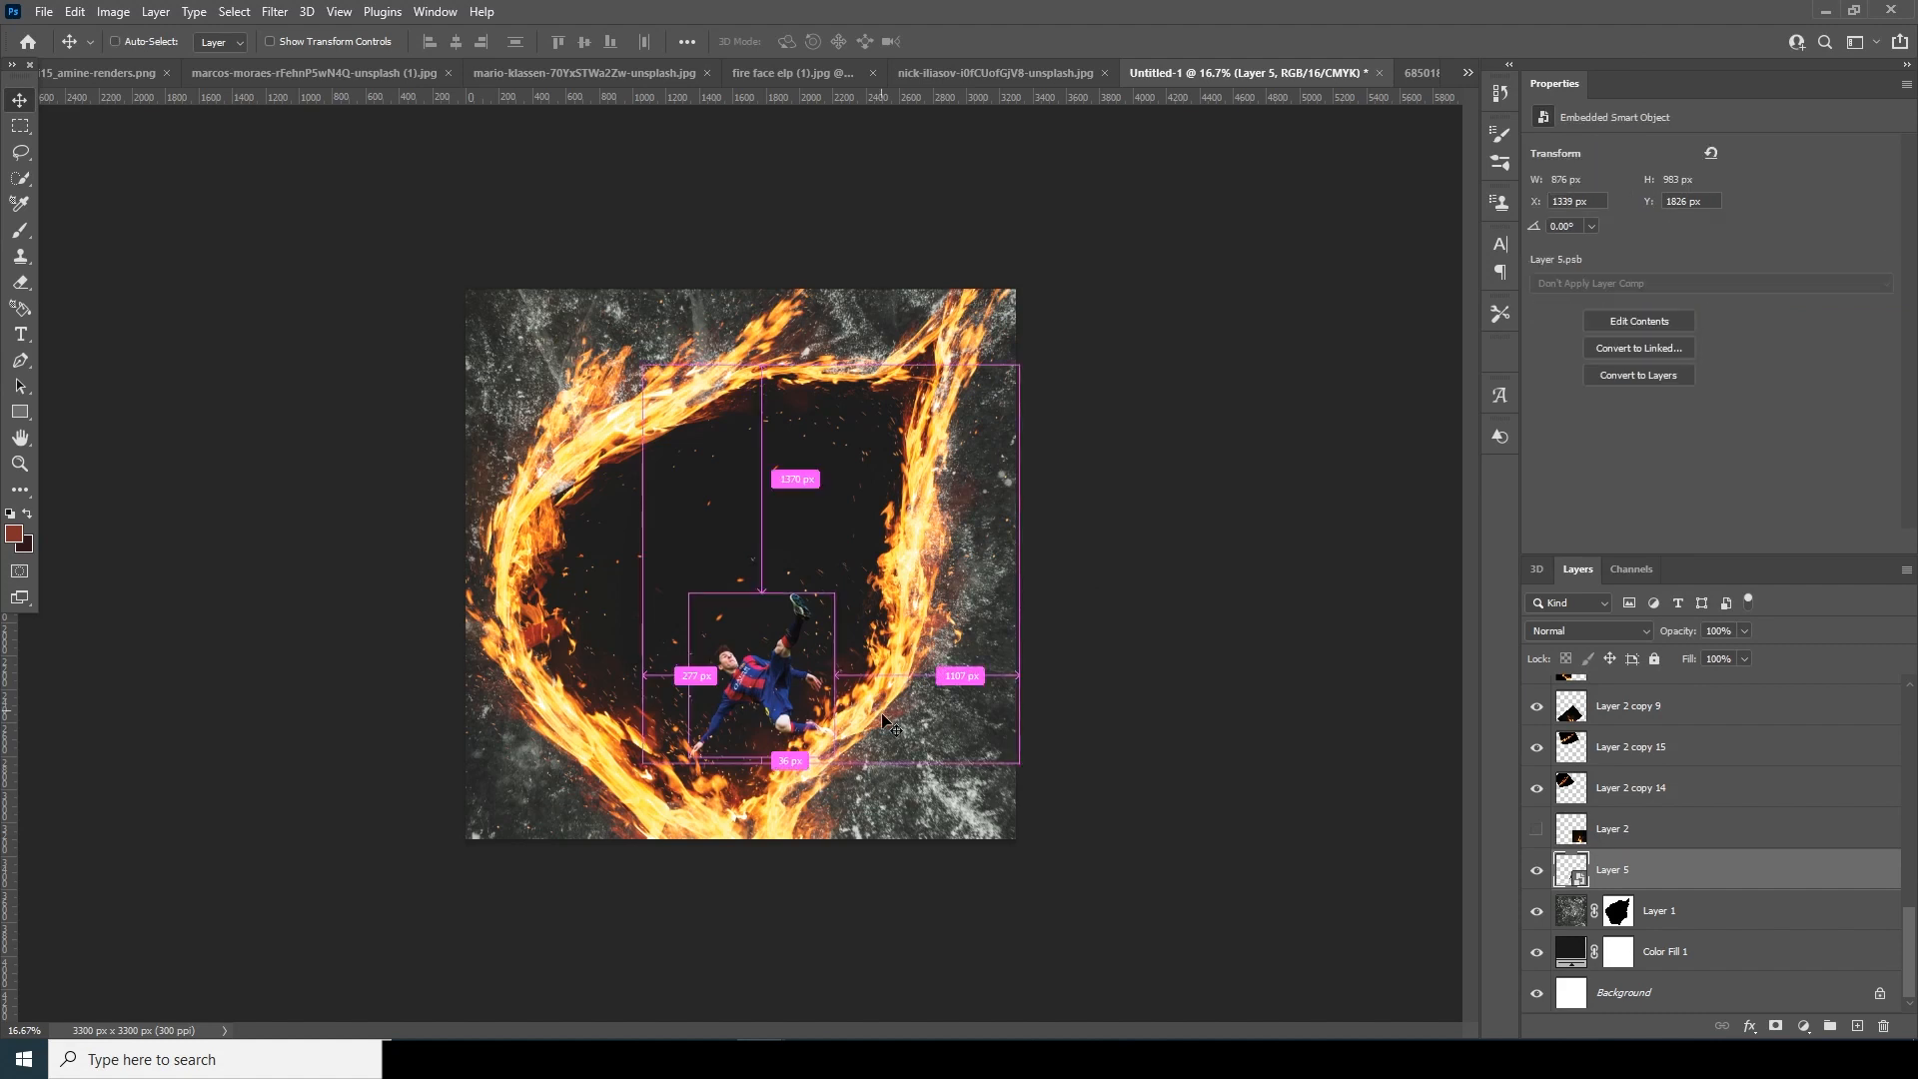
key("ctrl+t")
left_click_drag(827, 811, 1148, 894)
left_click_drag(834, 680, 812, 590)
left_click_drag(1092, 363, 1098, 371)
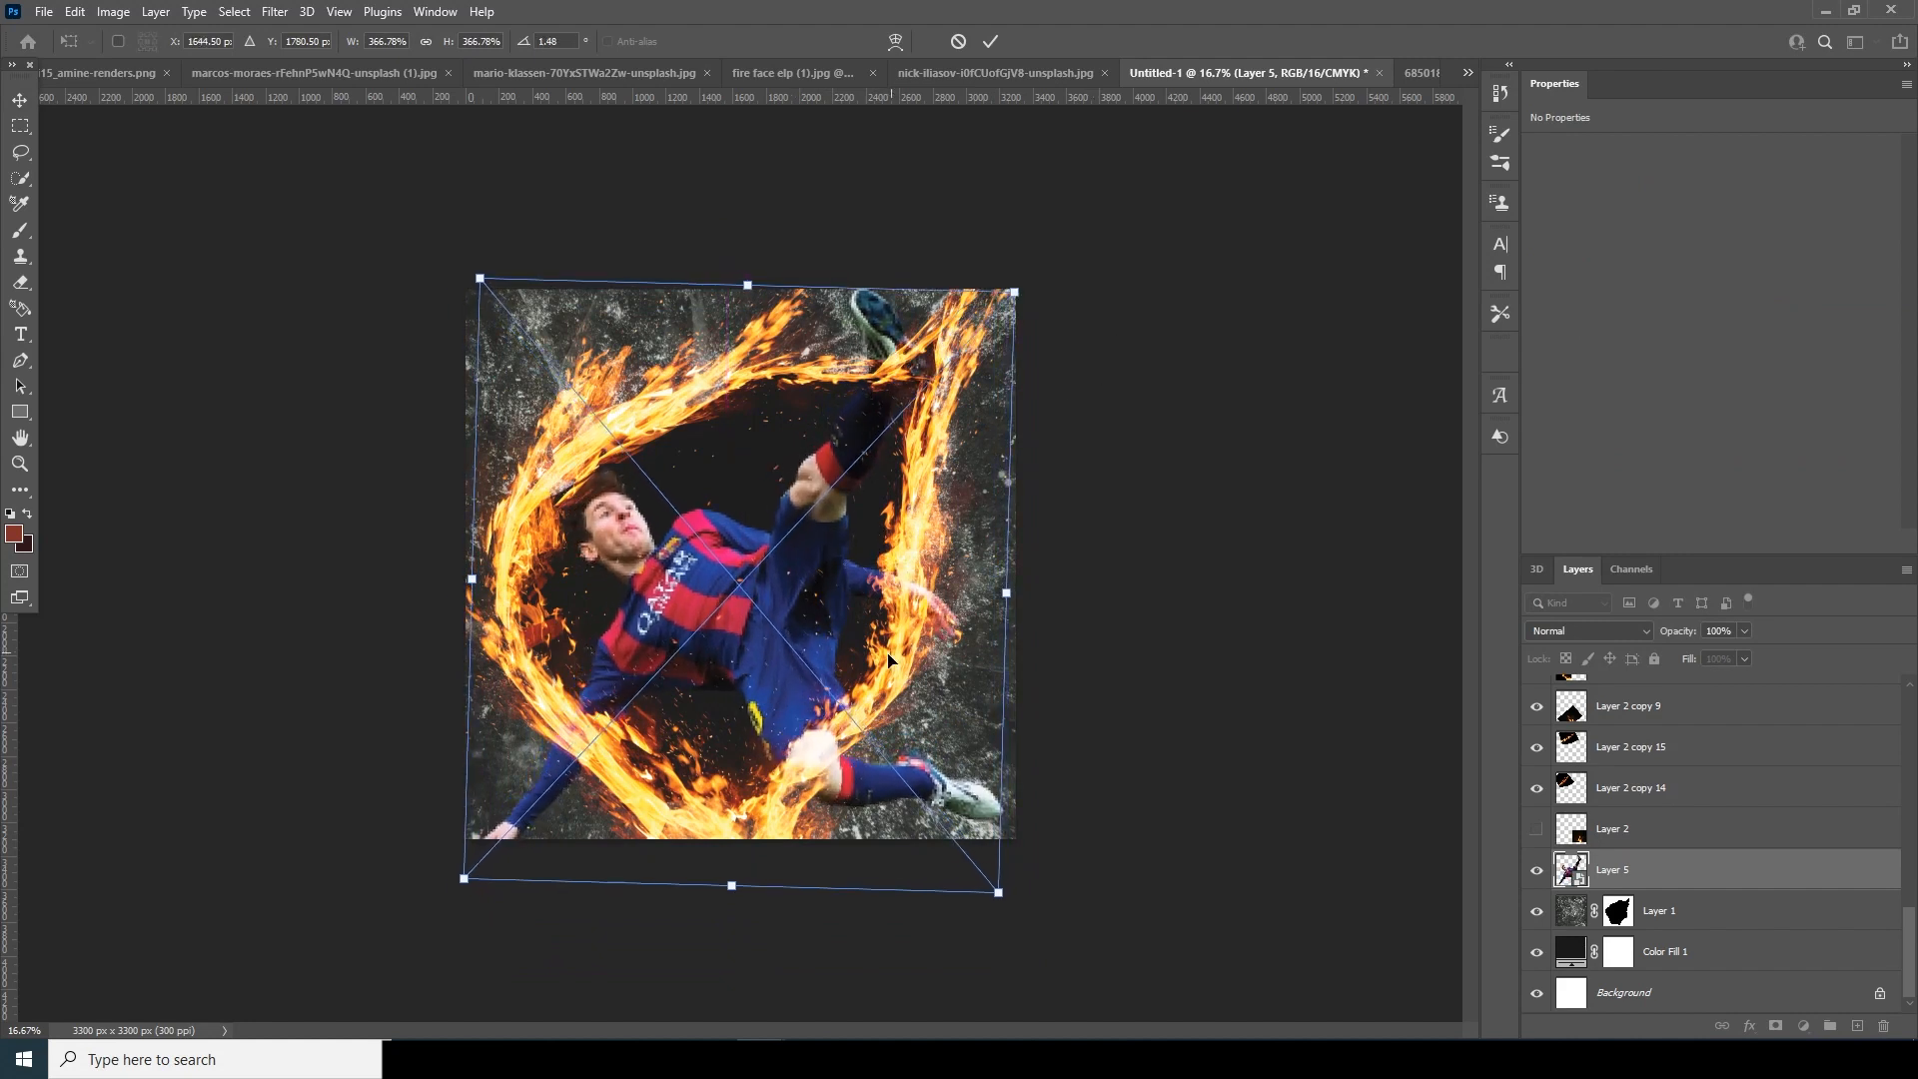
left_click_drag(888, 659, 877, 629)
left_click_drag(1097, 370, 1111, 384)
left_click_drag(863, 648, 861, 635)
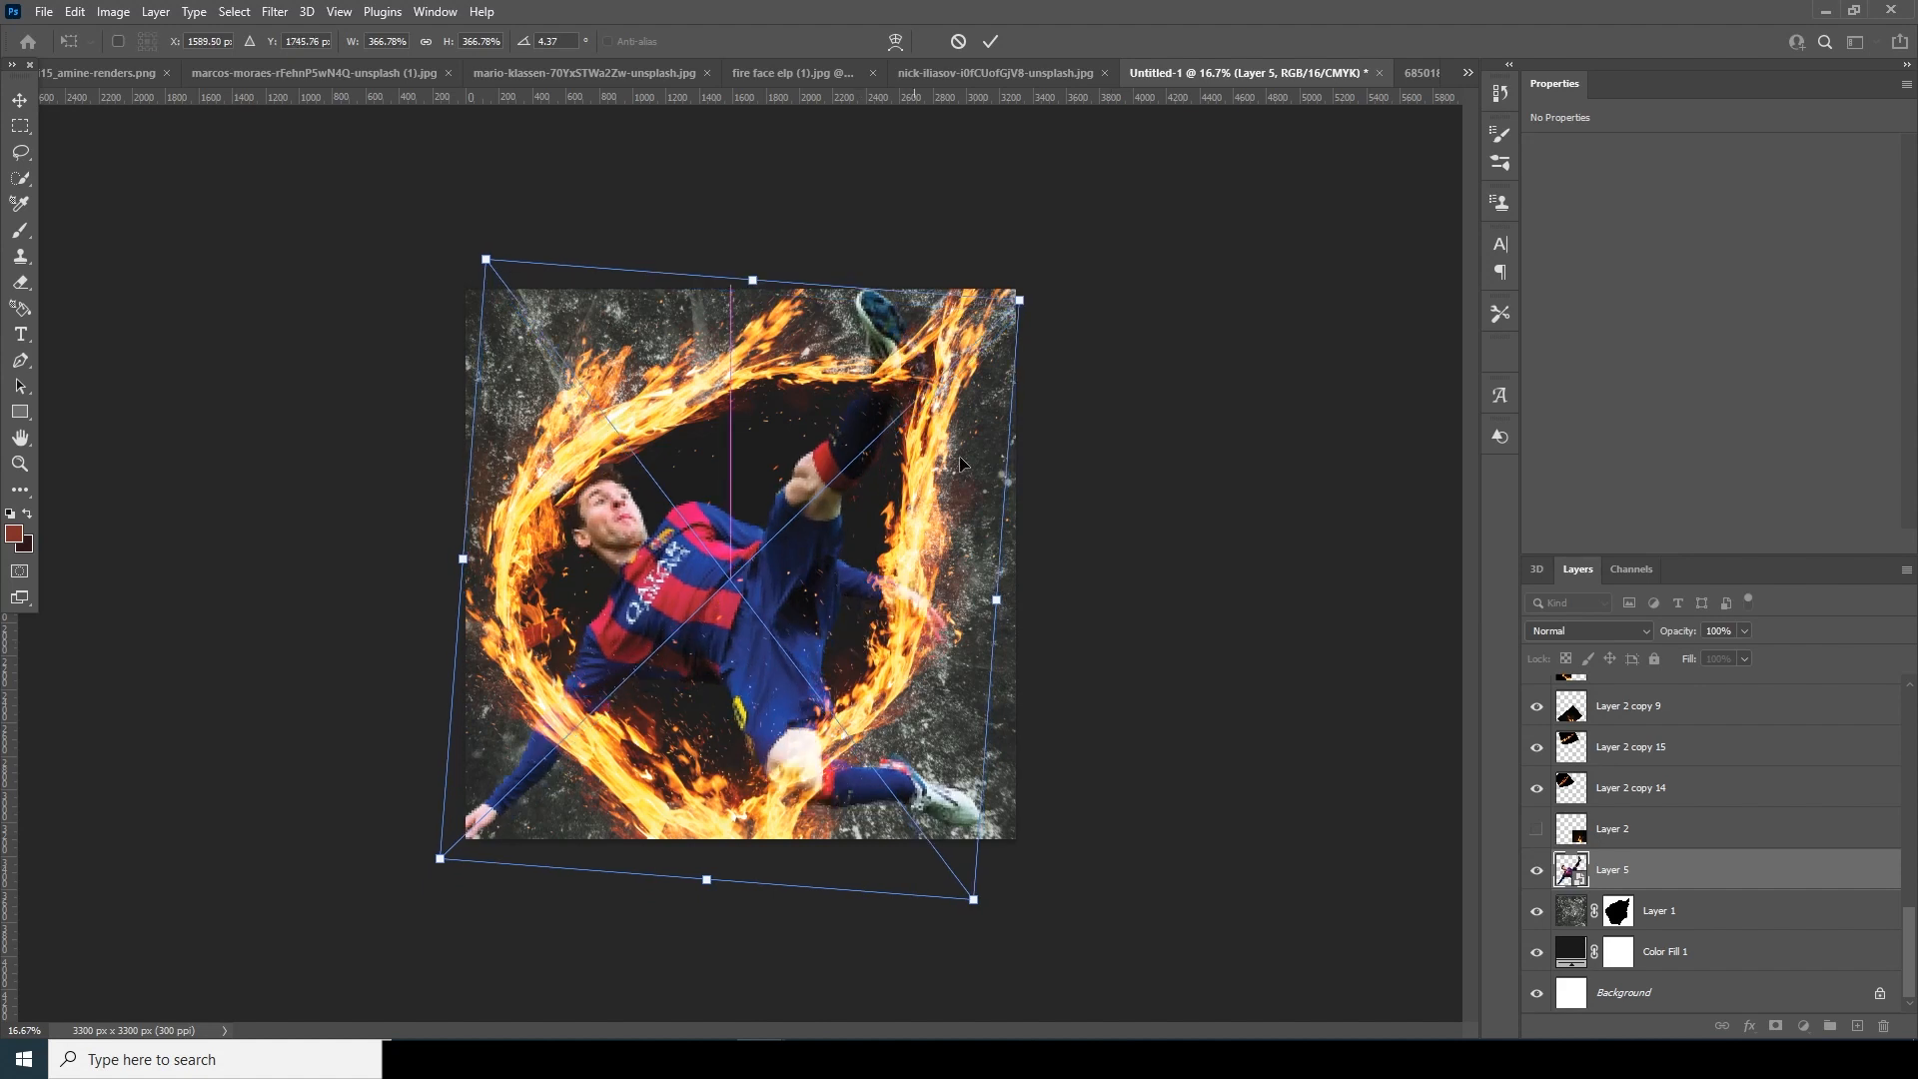
left_click_drag(1019, 297, 992, 337)
left_click_drag(902, 518, 916, 509)
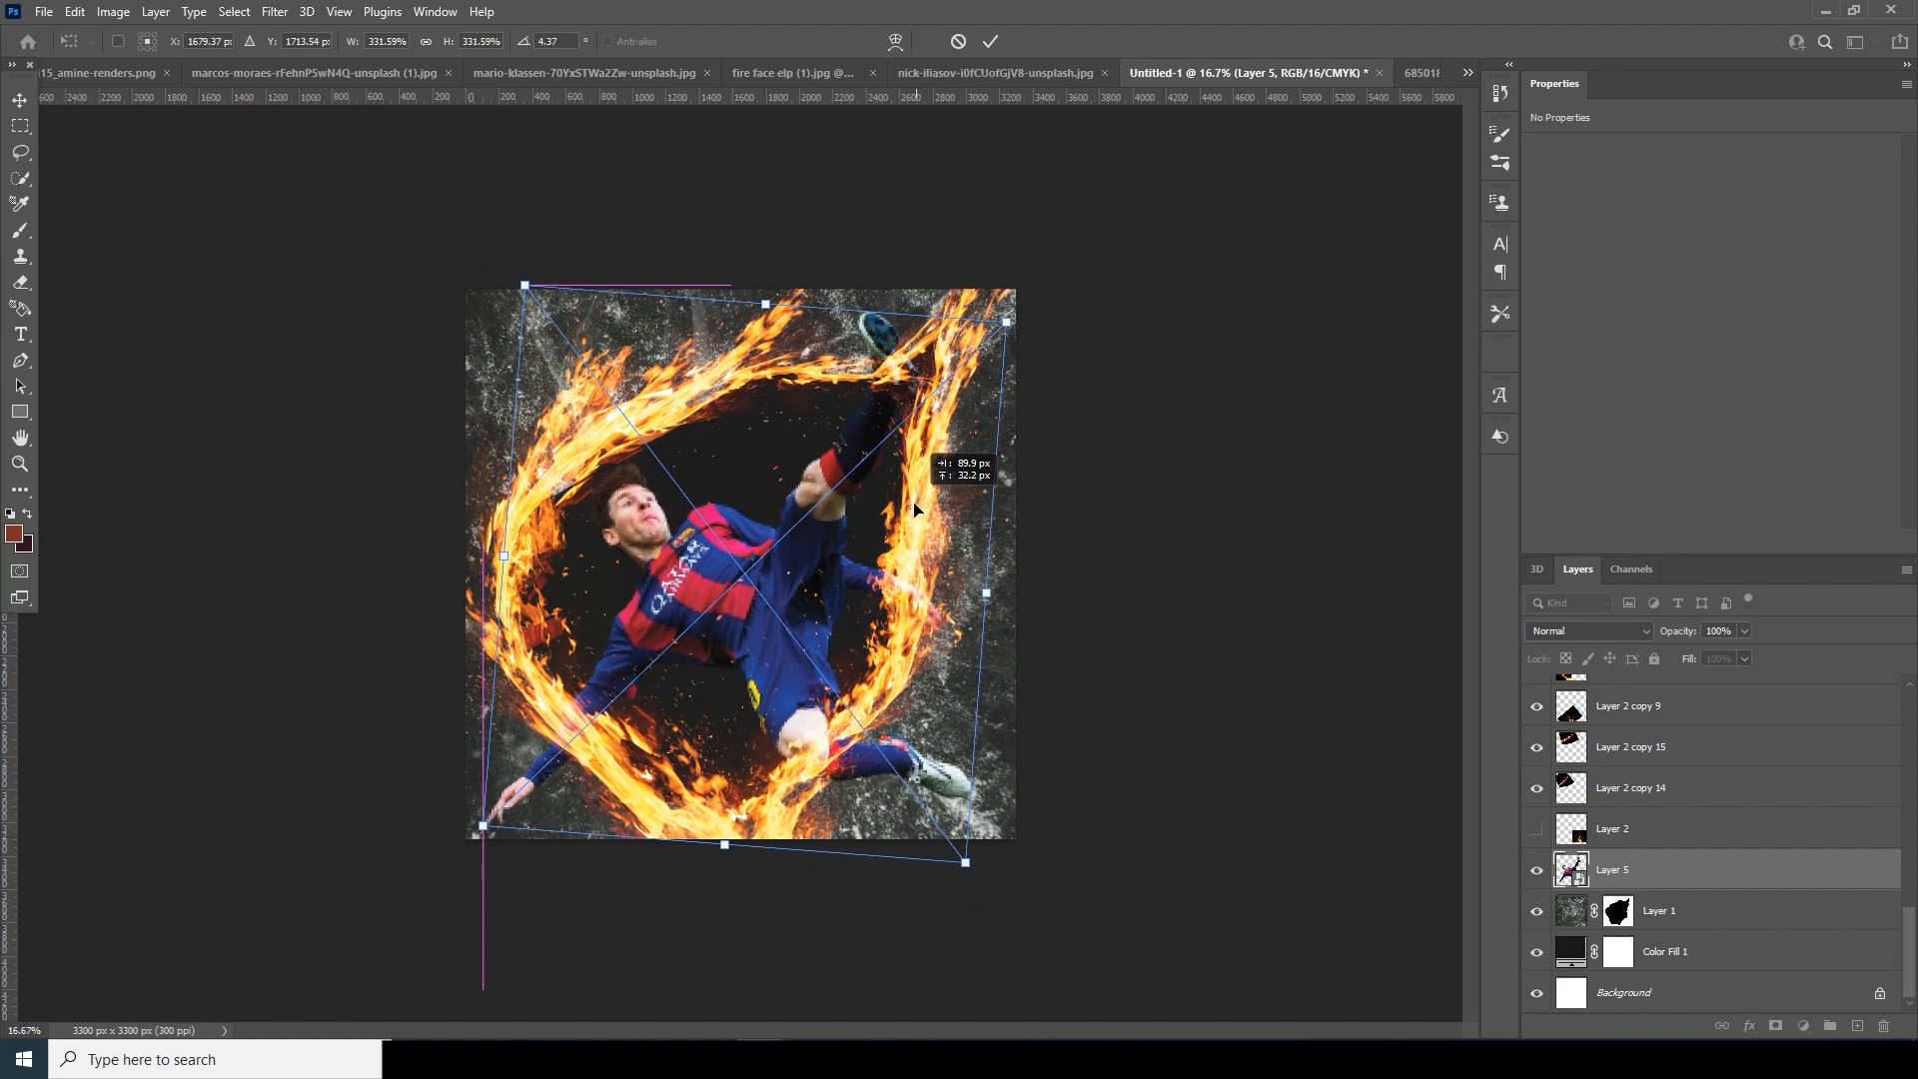
left_click_drag(915, 510, 915, 509)
key("Return")
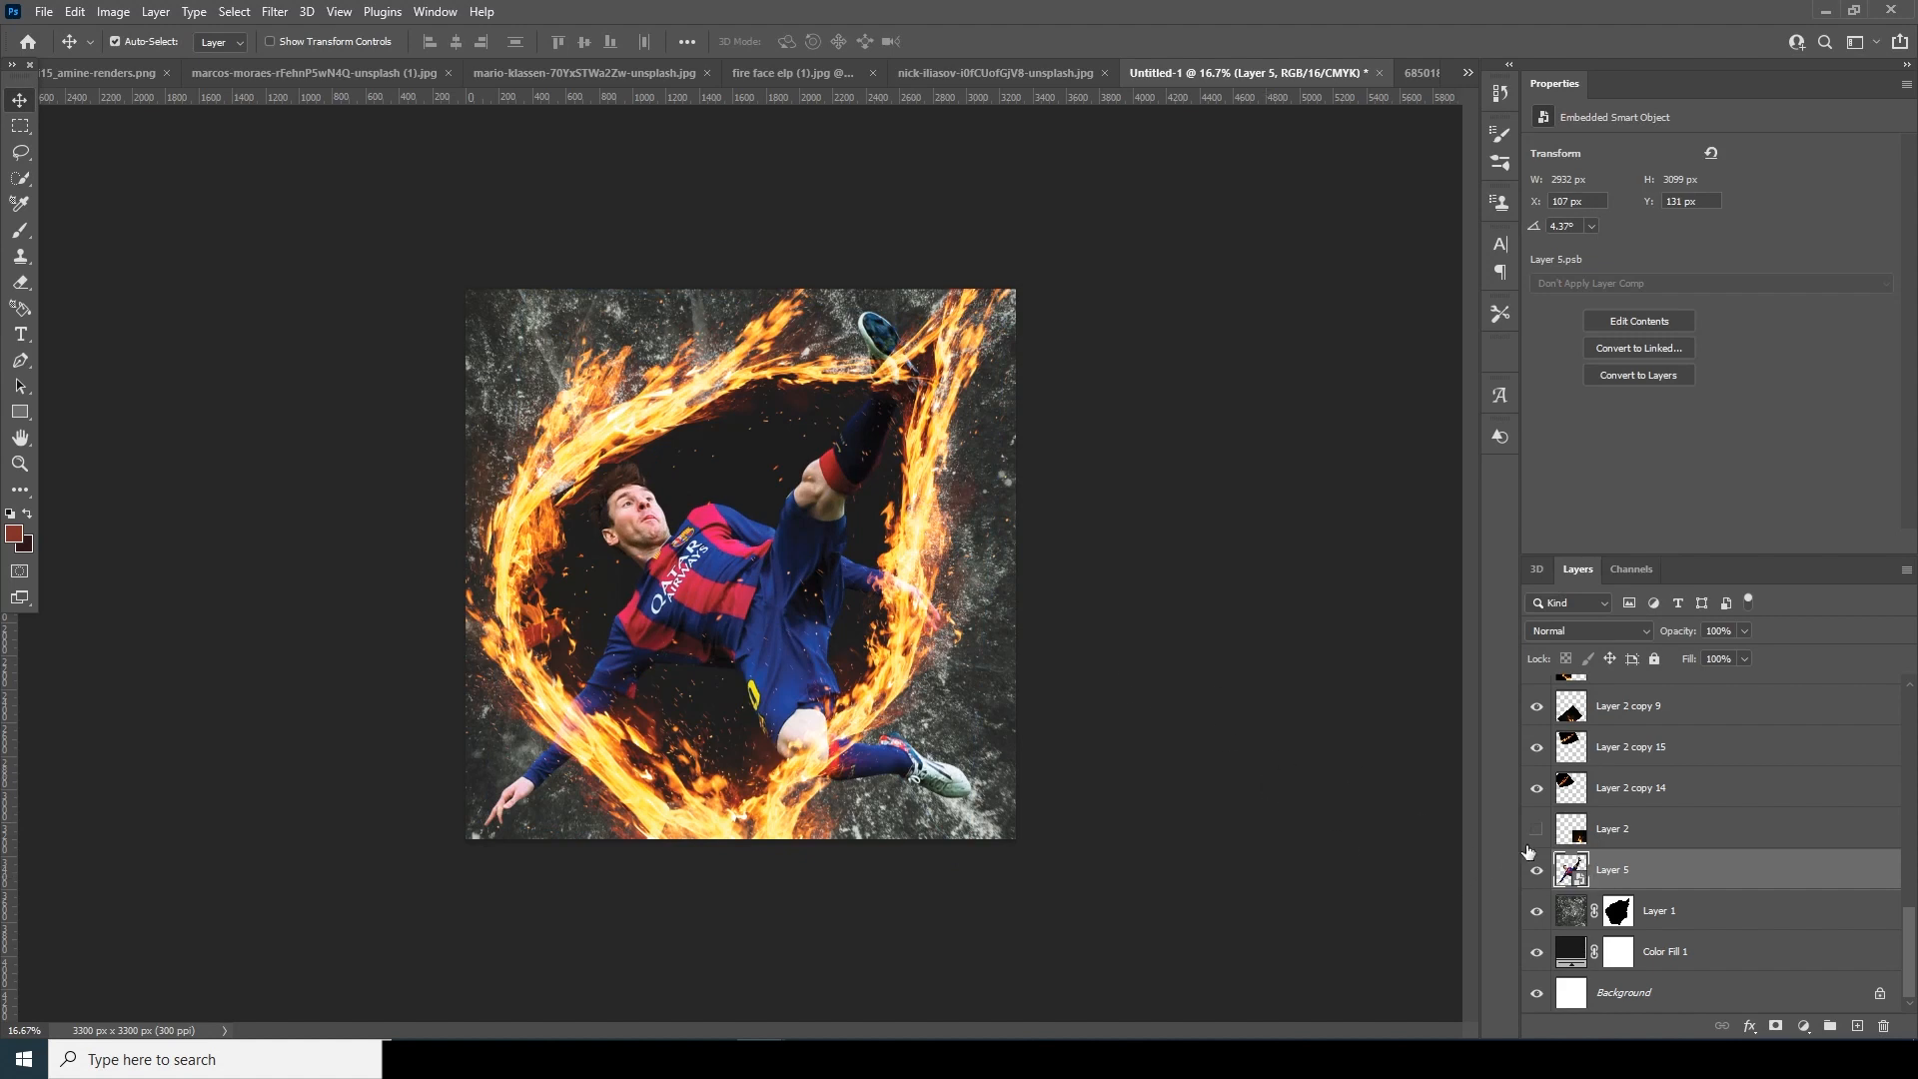
Start a Camera Raw filter on Layer 5 with noise reduction 76 and color noise reduction 74.
left_click(275, 11)
left_click(336, 180)
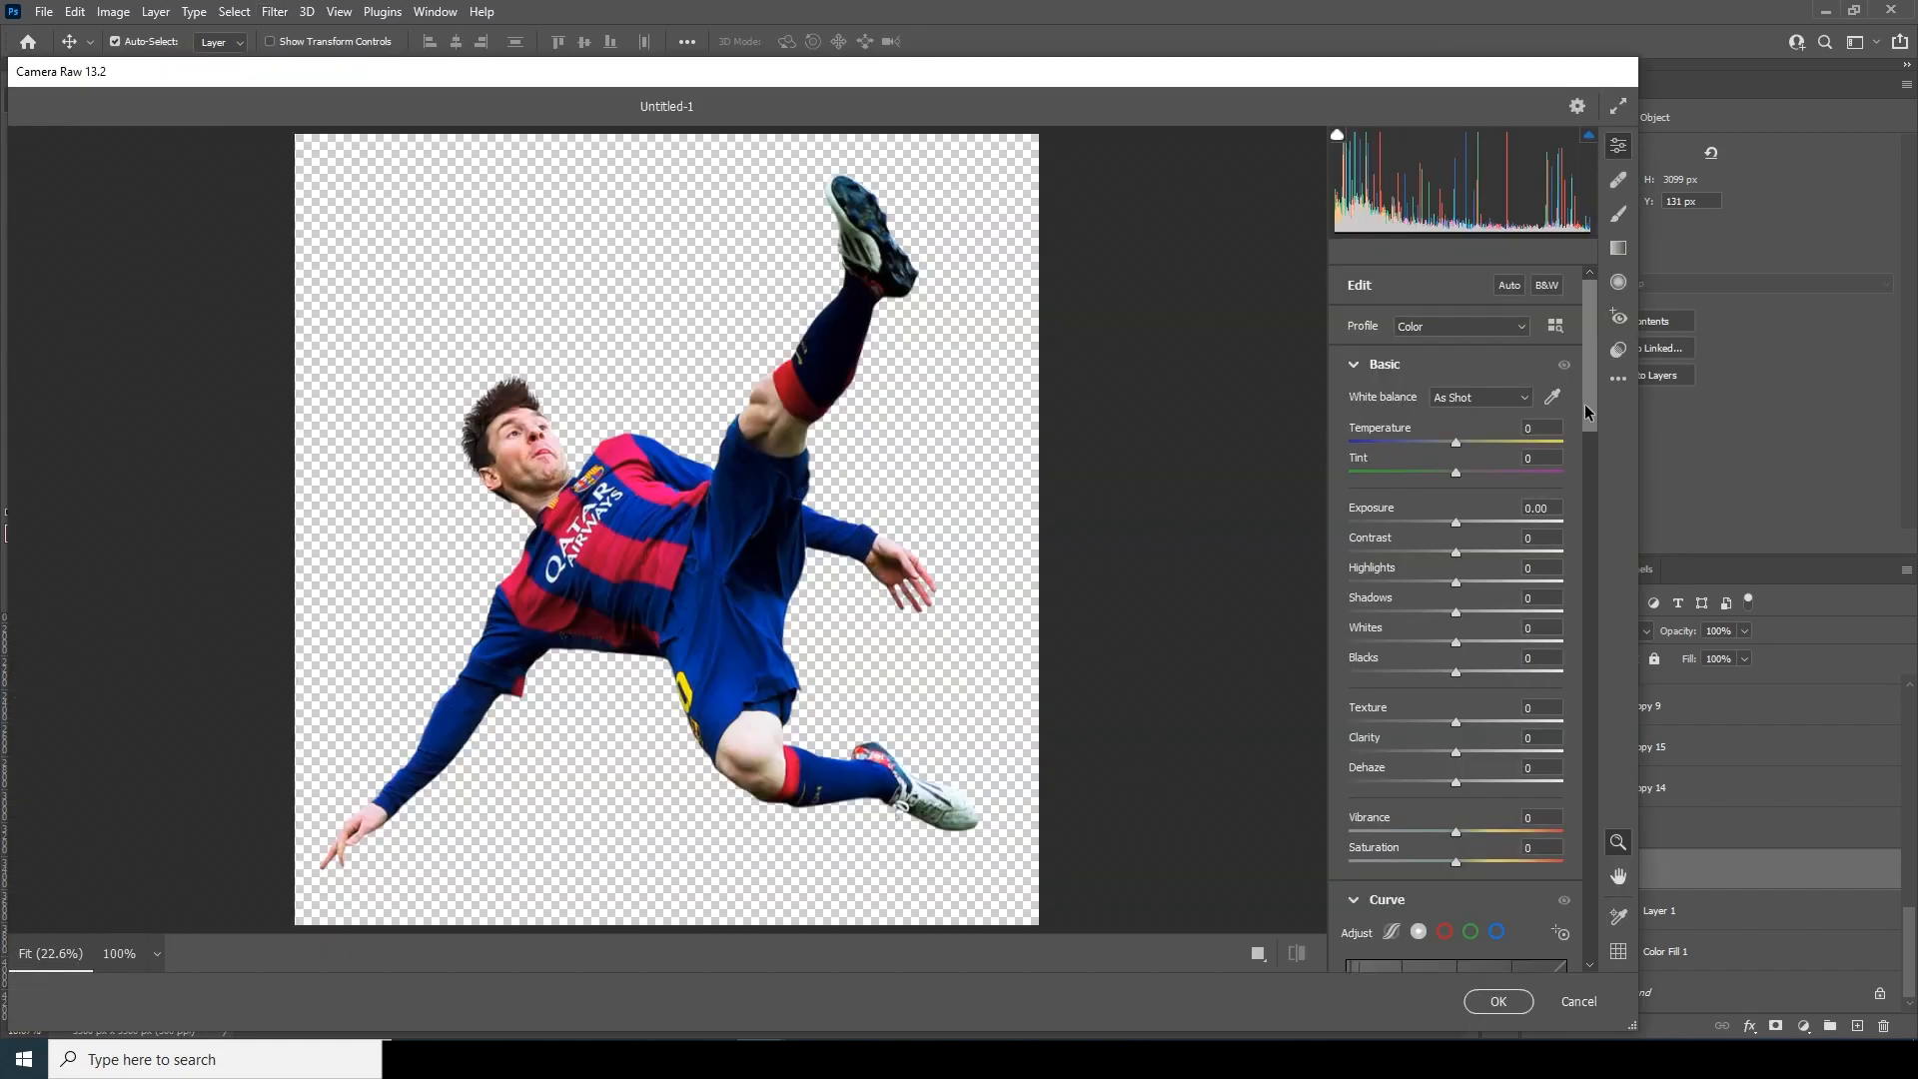
left_click_drag(1584, 404, 1602, 584)
left_click(1512, 578)
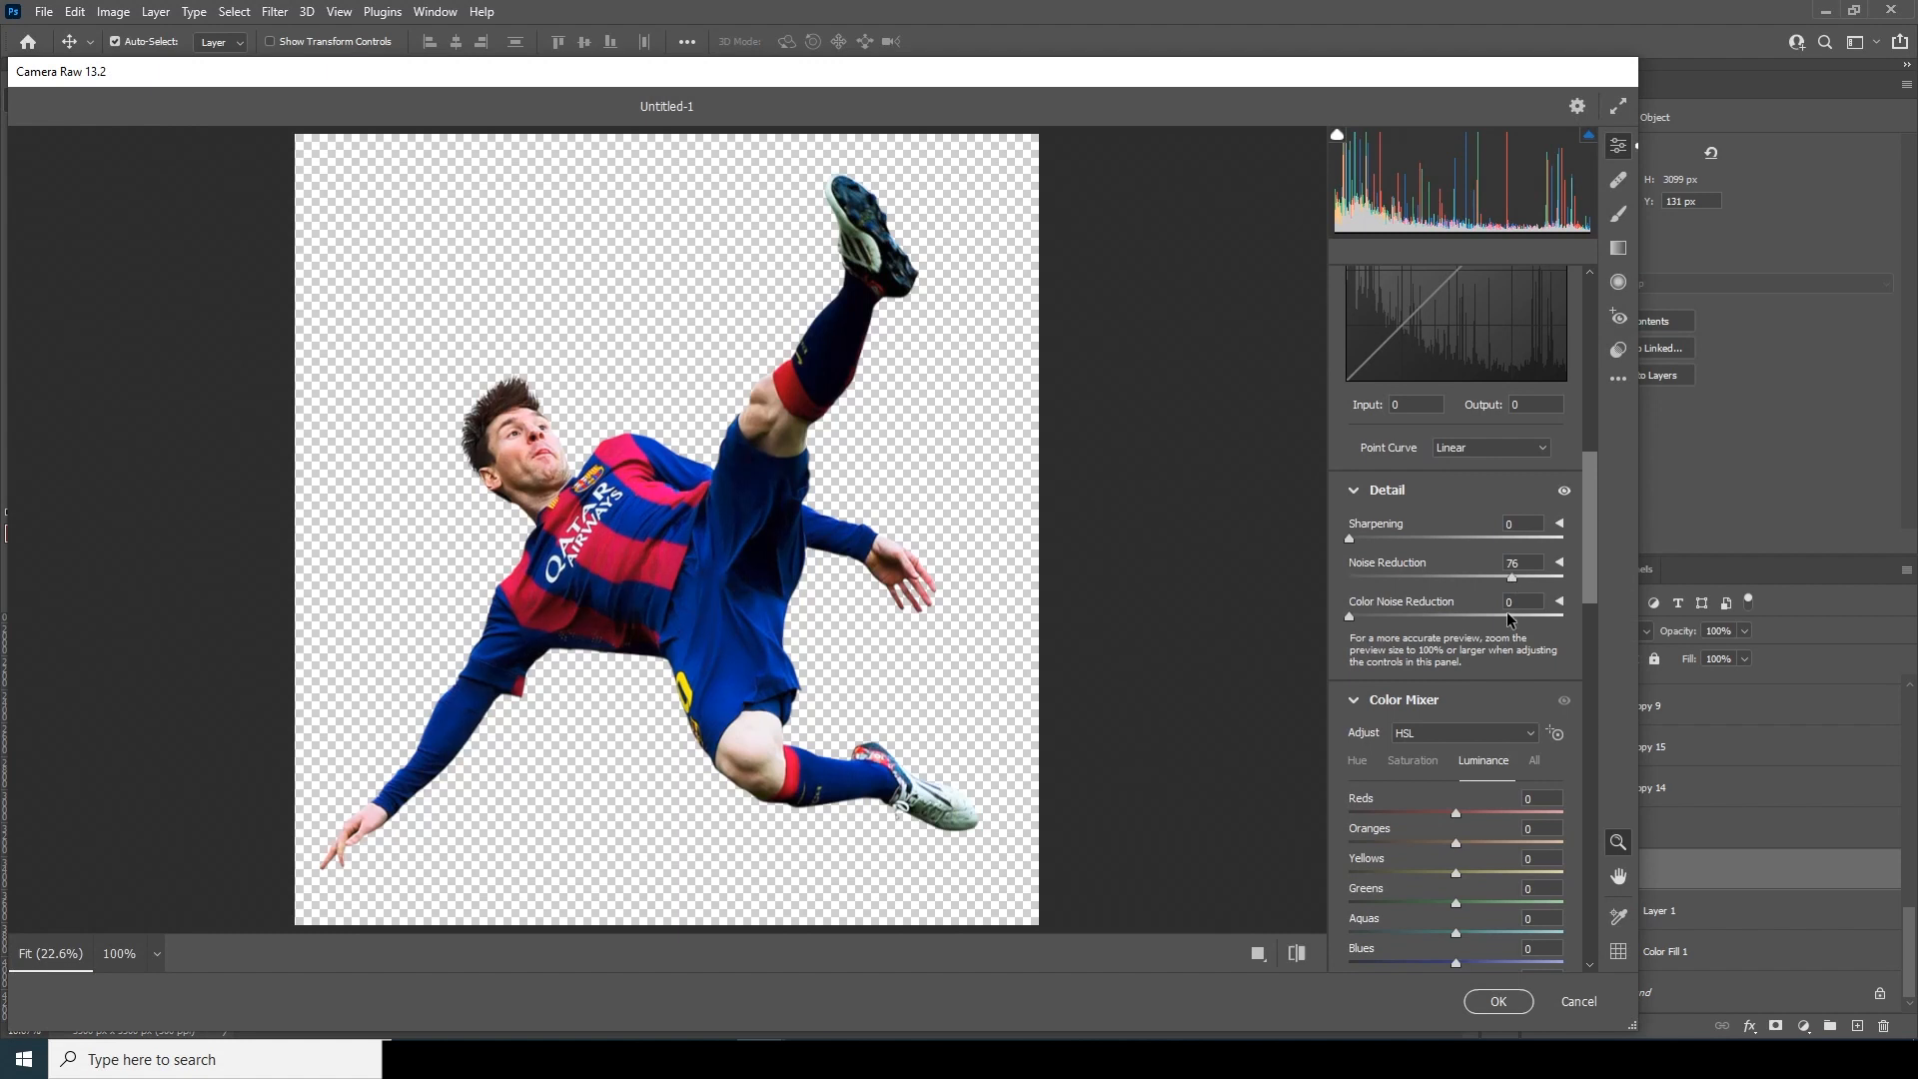
In the filter's HSL color mixer, set the saturation of oranges to -53 and reds to -21.
left_click_drag(1582, 590, 1590, 639)
left_click(1413, 436)
left_click(1399, 514)
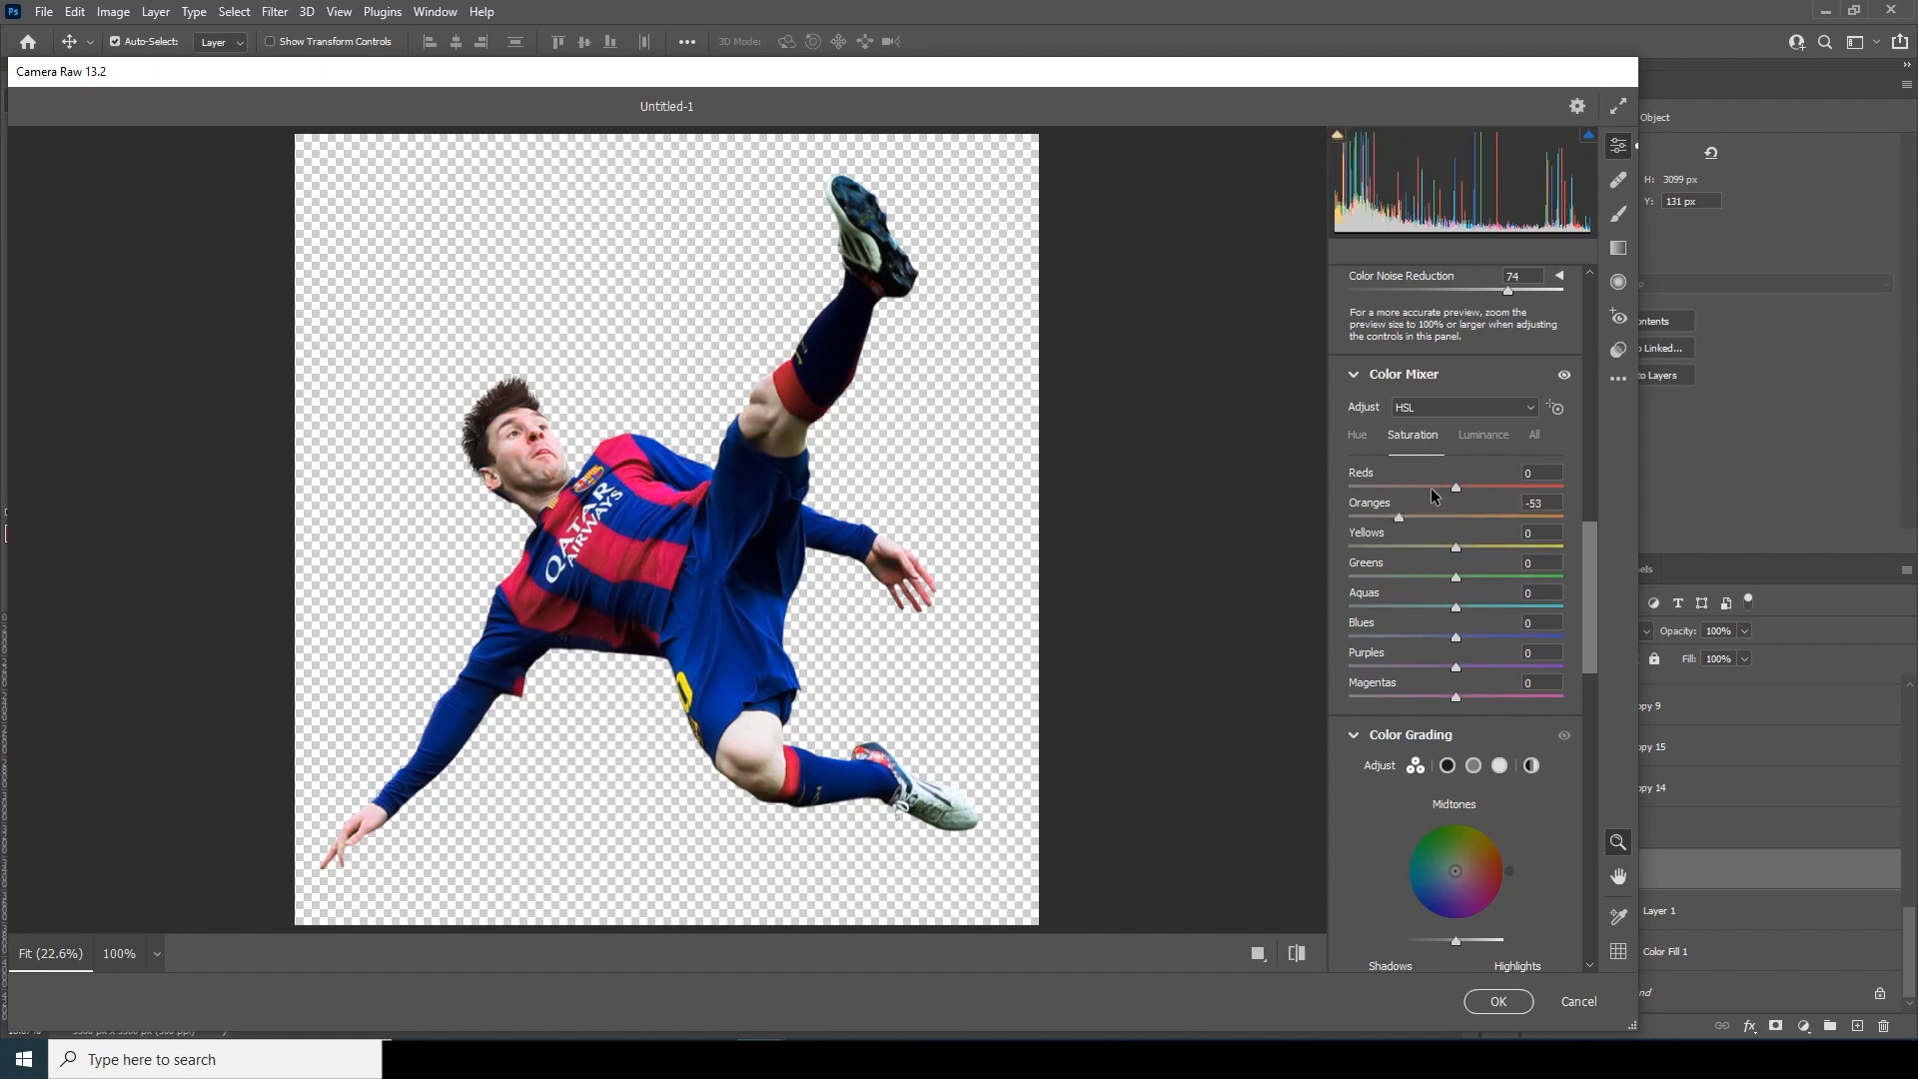
left_click(1430, 487)
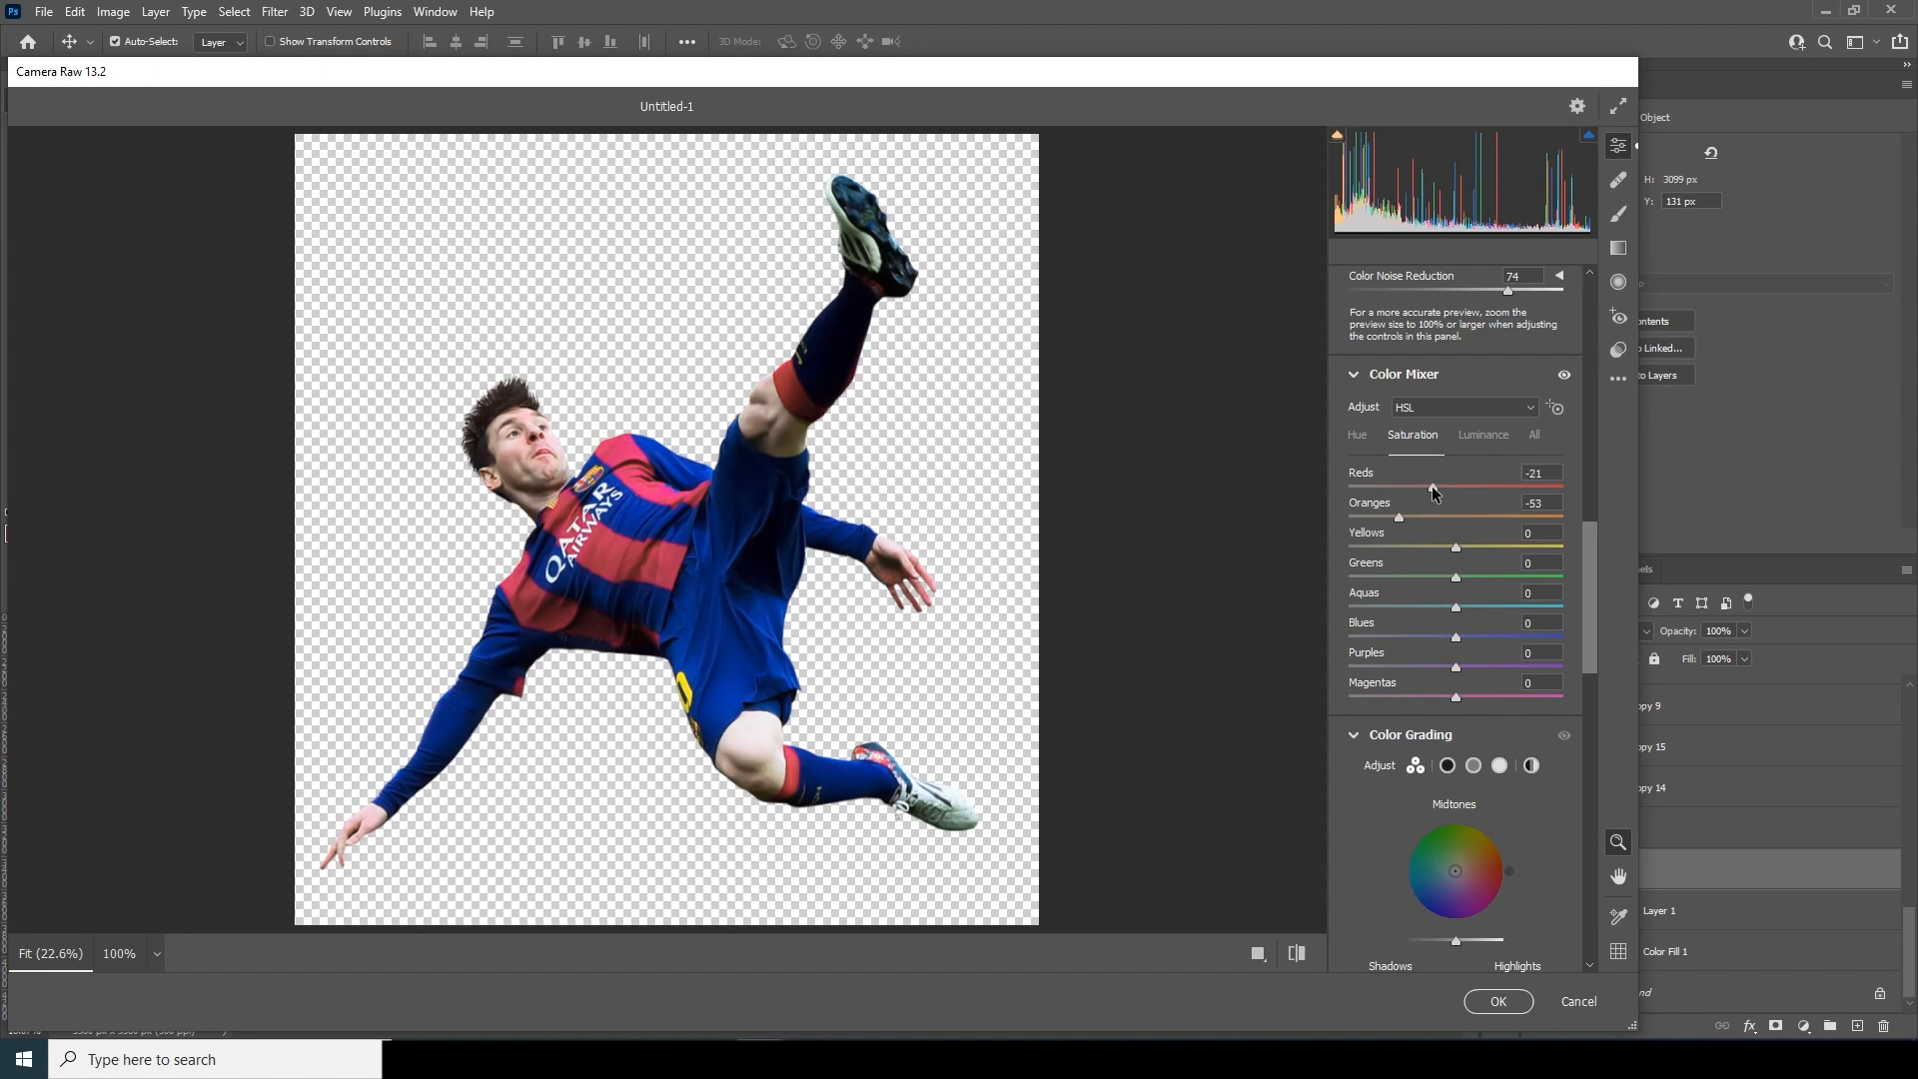
Set the filter's clarity to +90 and texture to +88.
left_click_drag(1584, 561, 1578, 357)
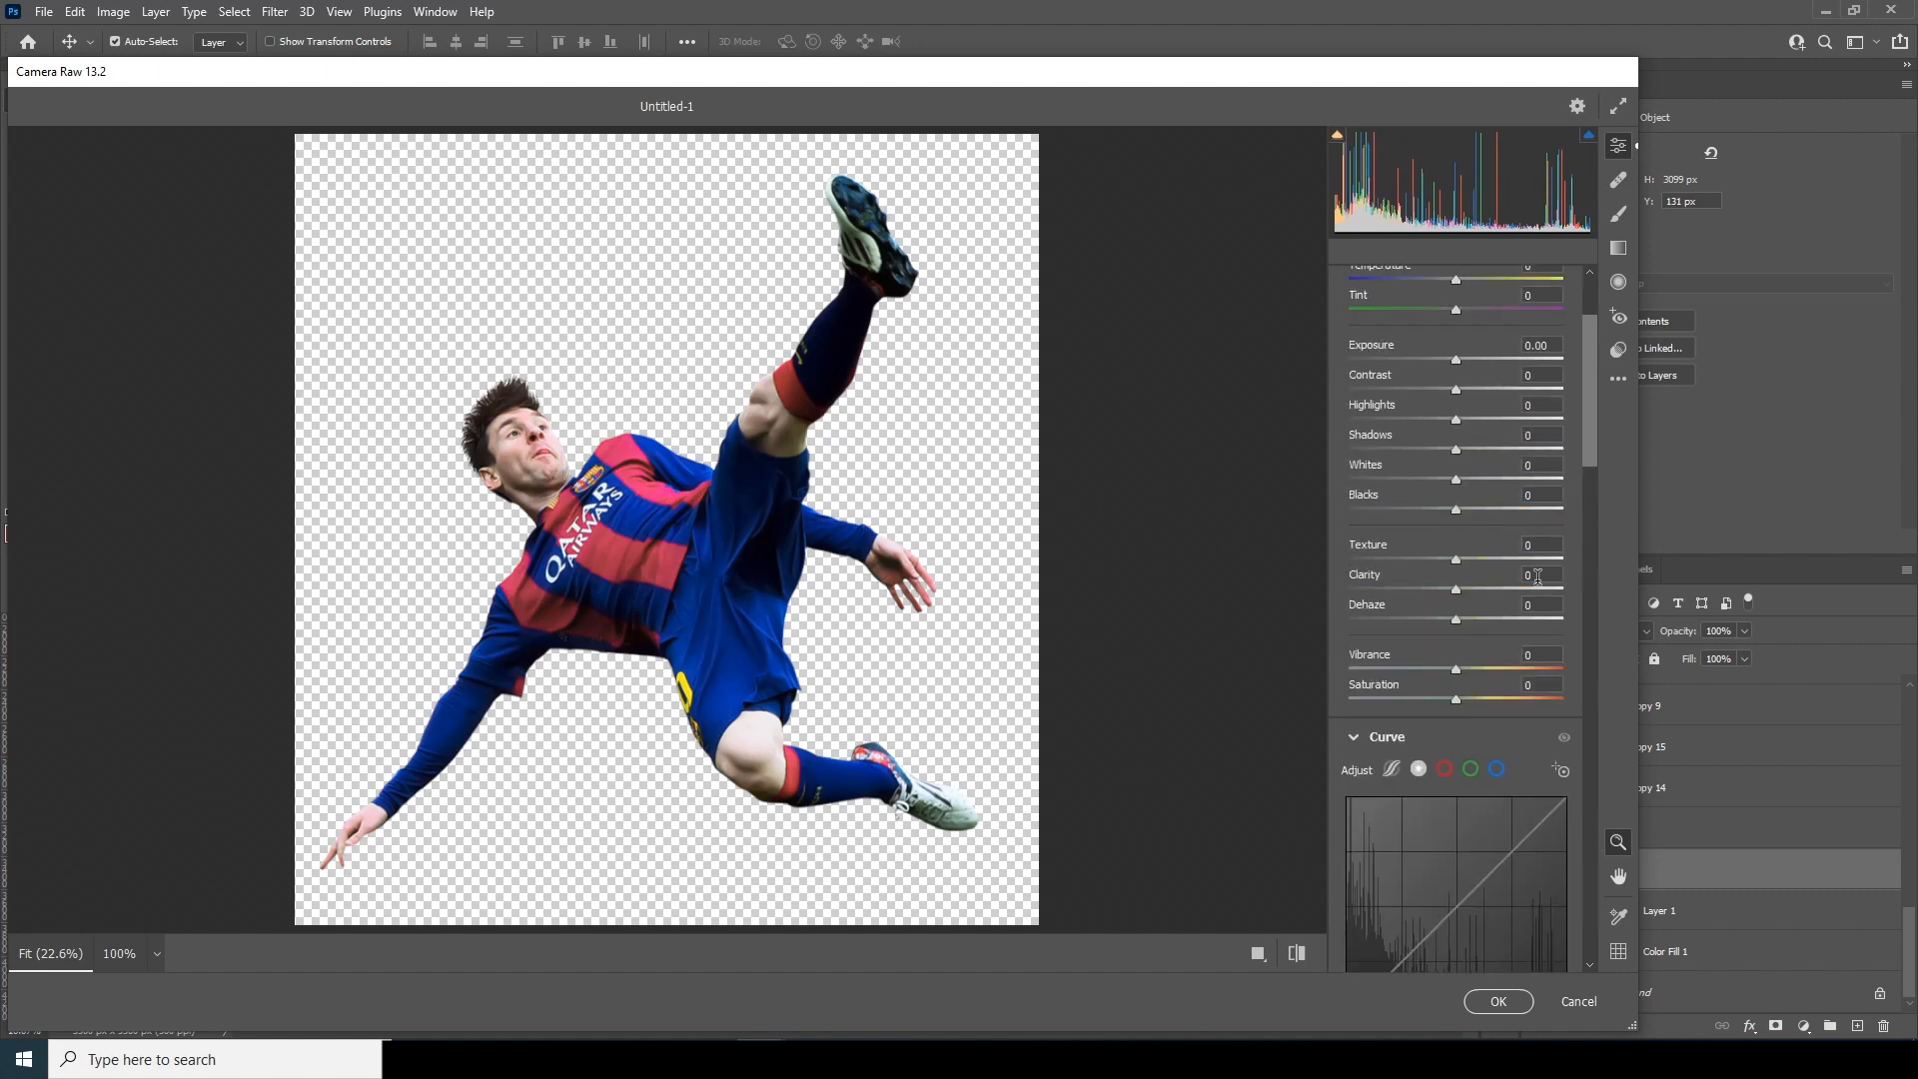
left_click(1549, 587)
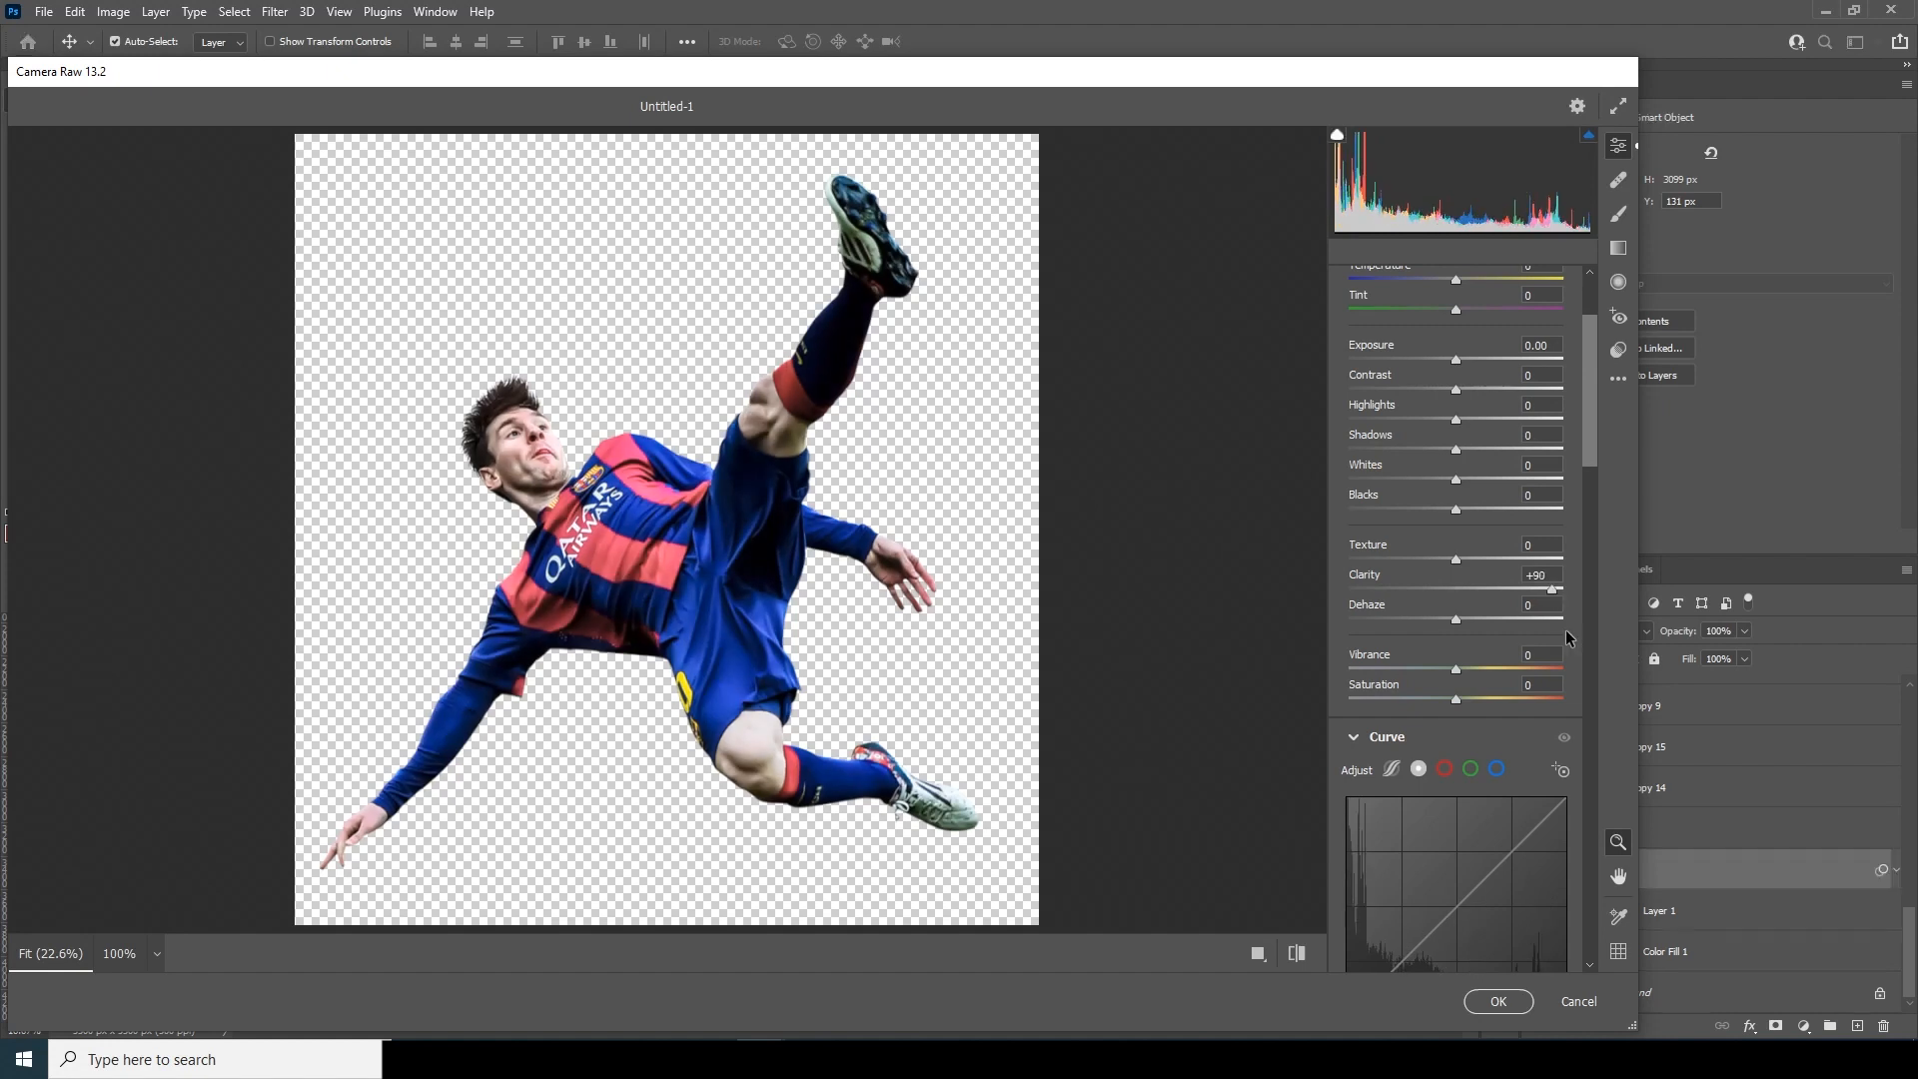
left_click(1558, 559)
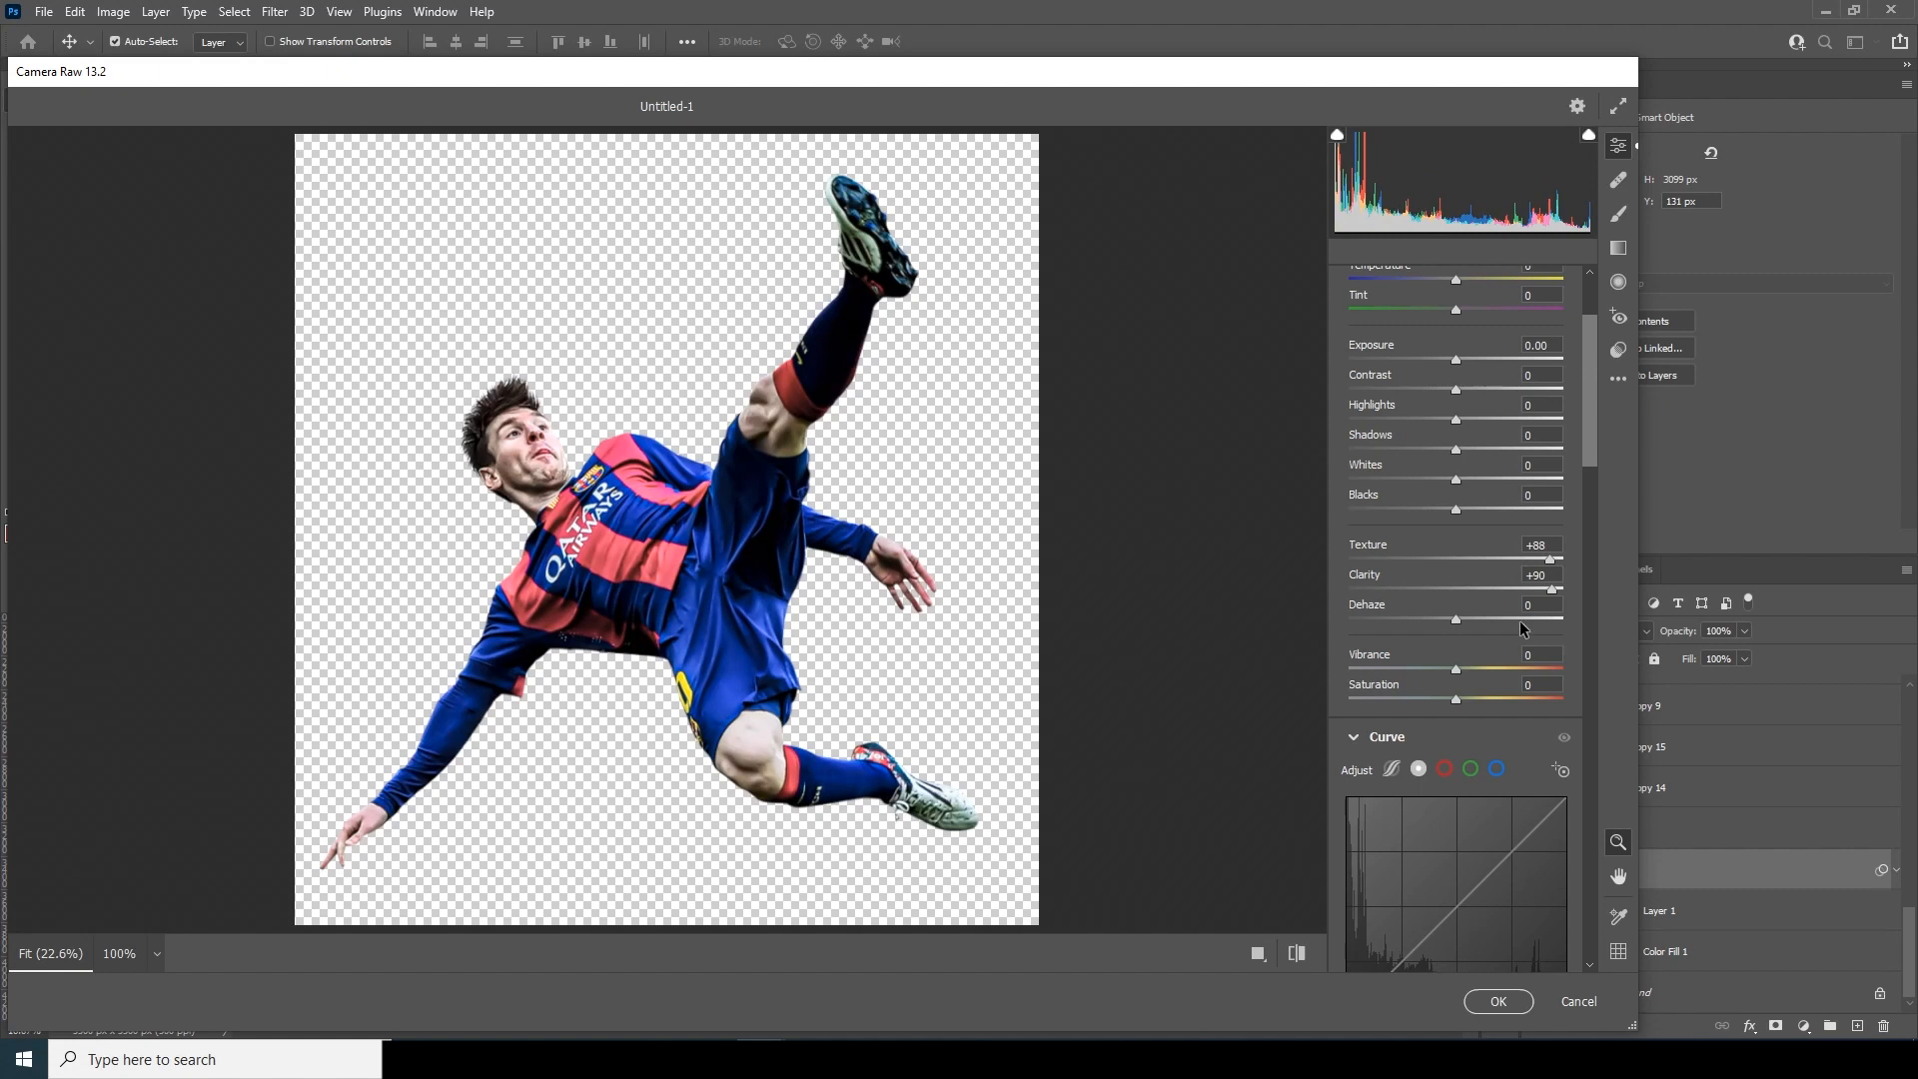
Set highlights to -72 and shadows to +21, and apply the Camera Raw filter to the footballer.
left_click(1366, 417)
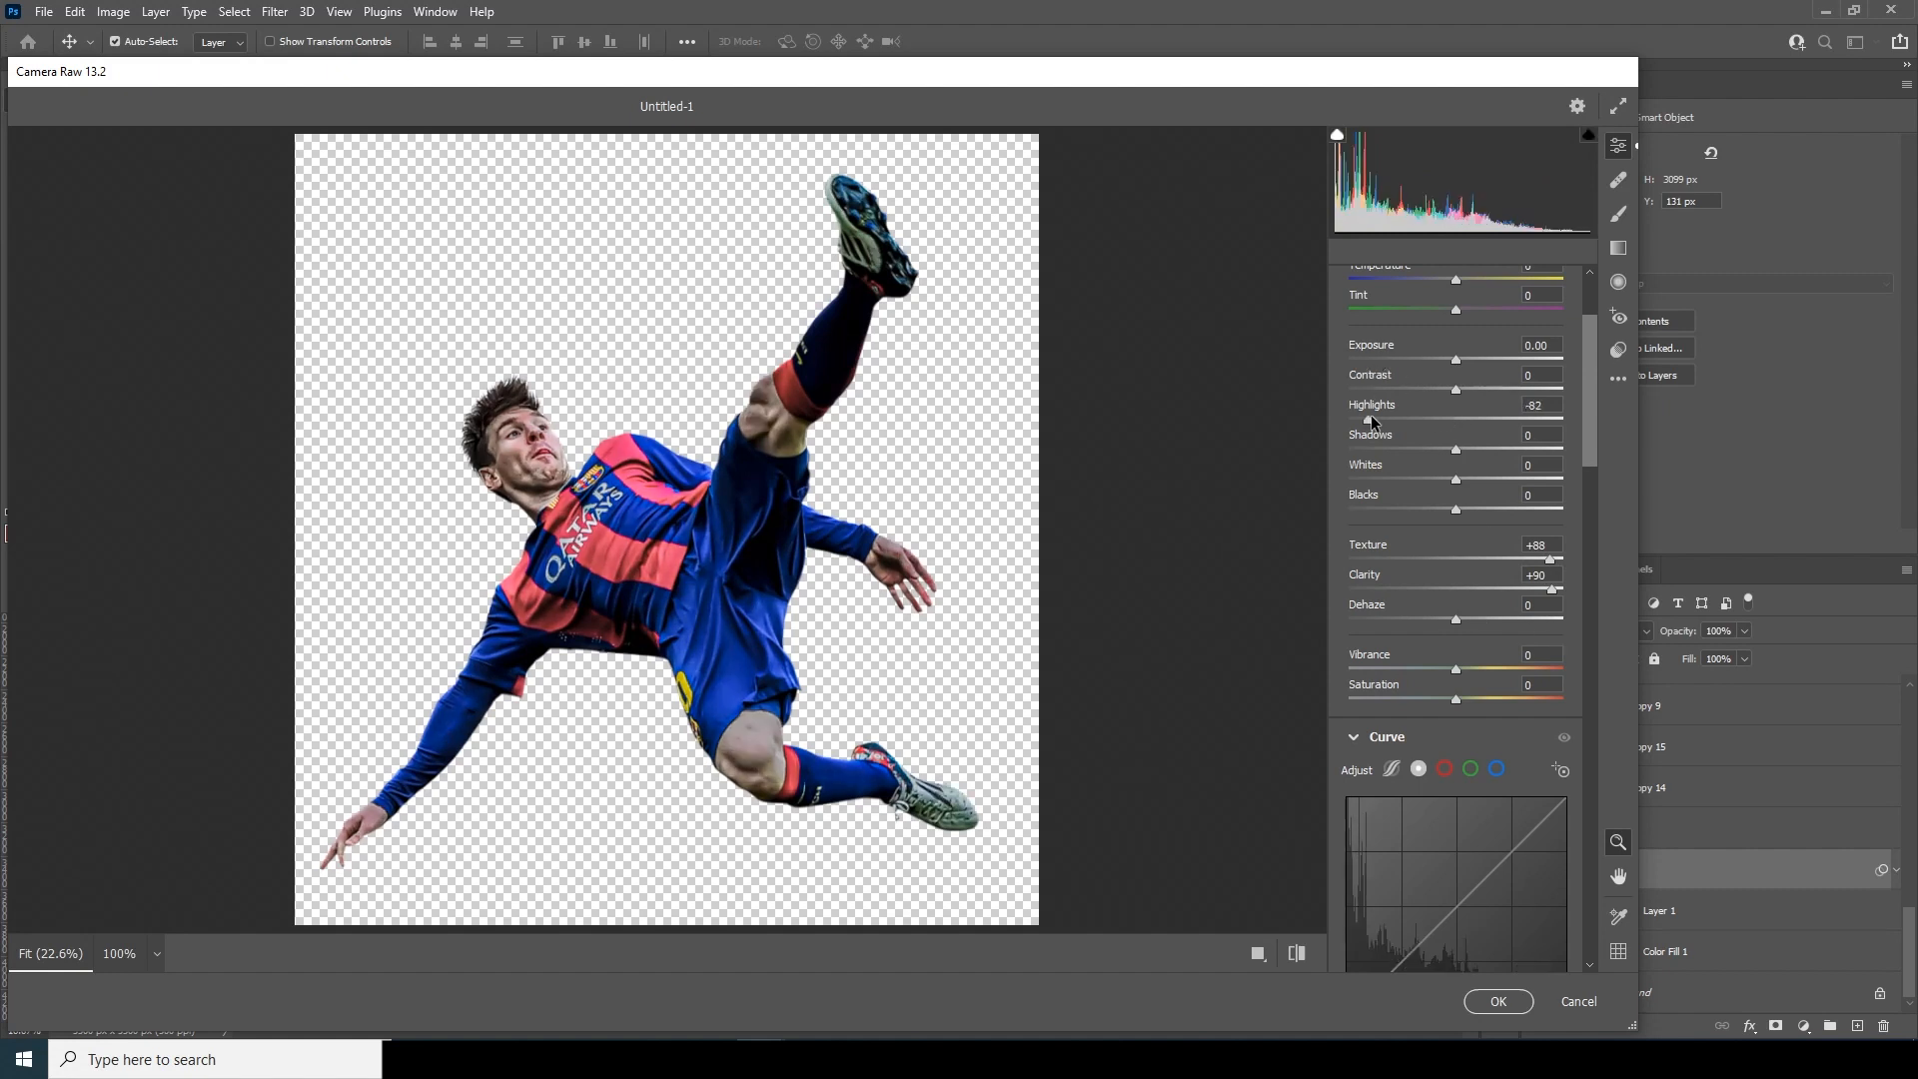
left_click_drag(1364, 417, 1376, 417)
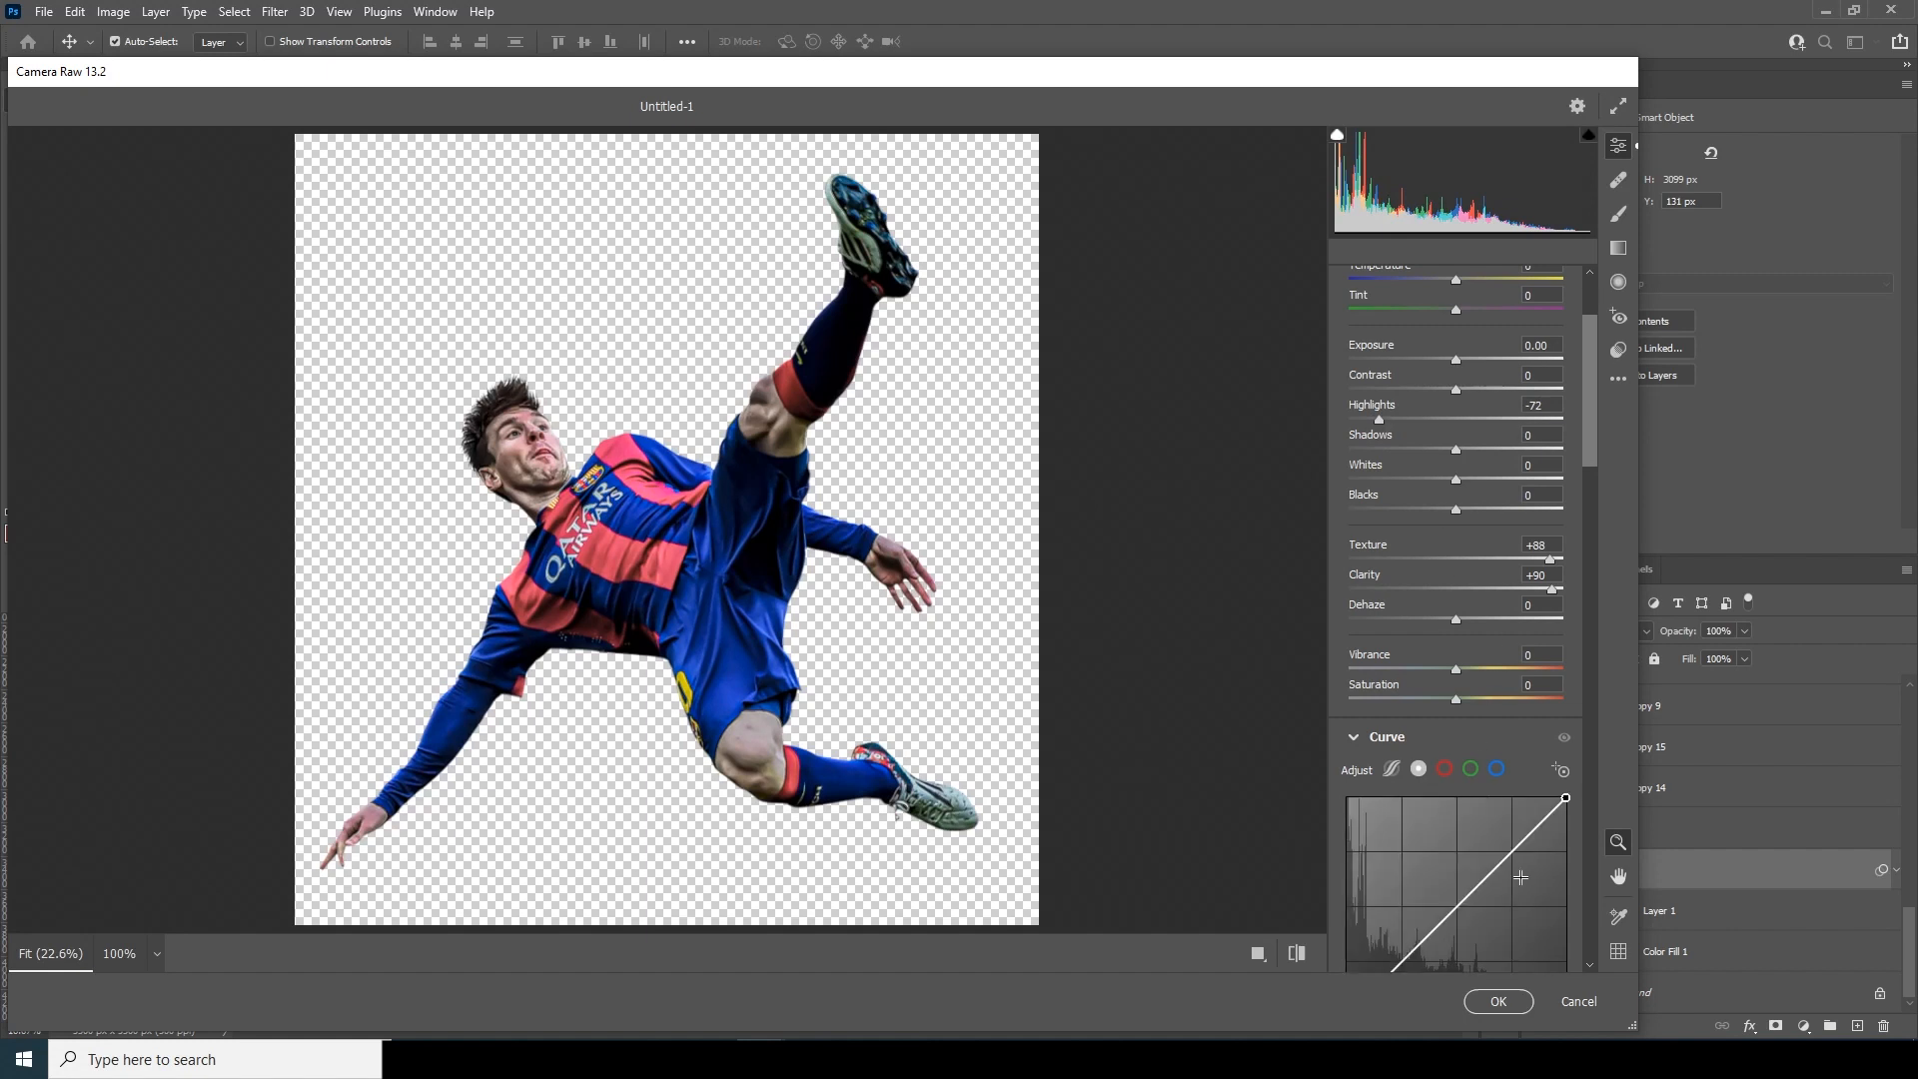
left_click(1472, 450)
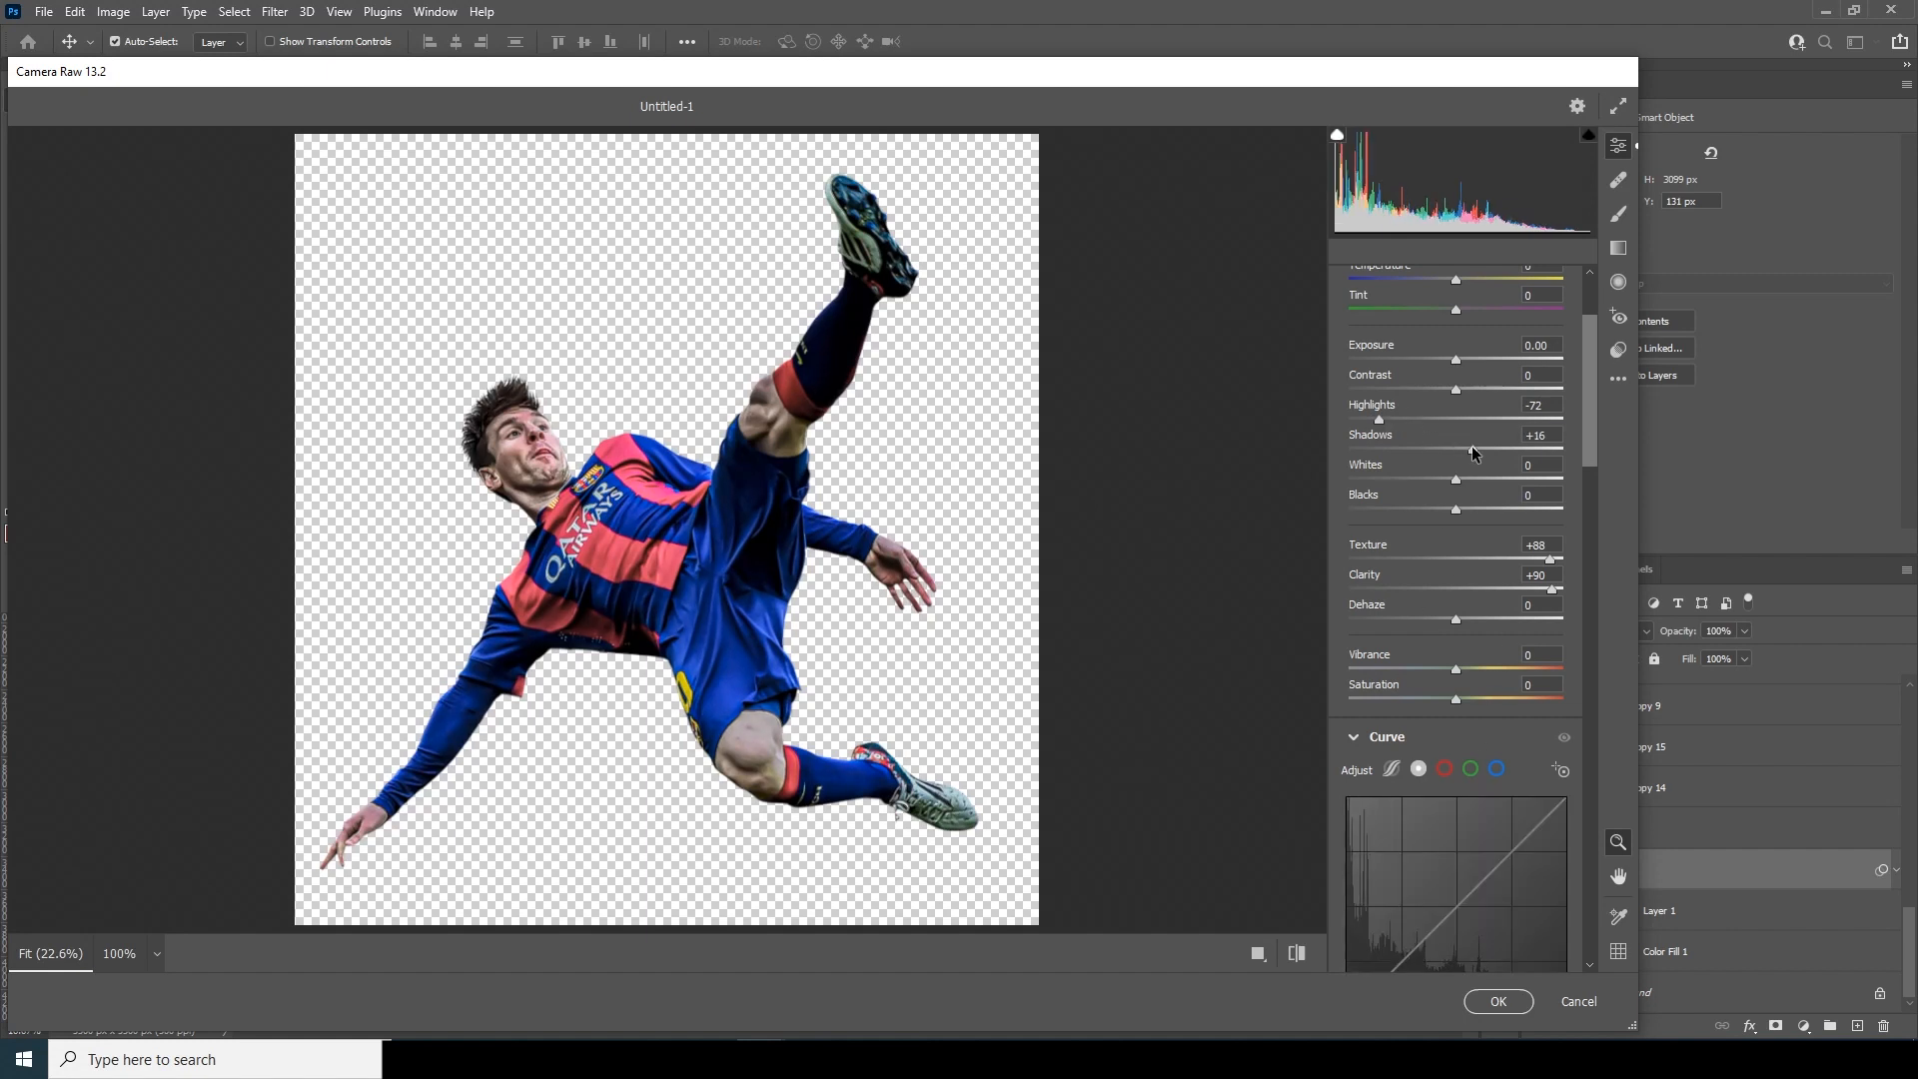
left_click_drag(1477, 453, 1481, 451)
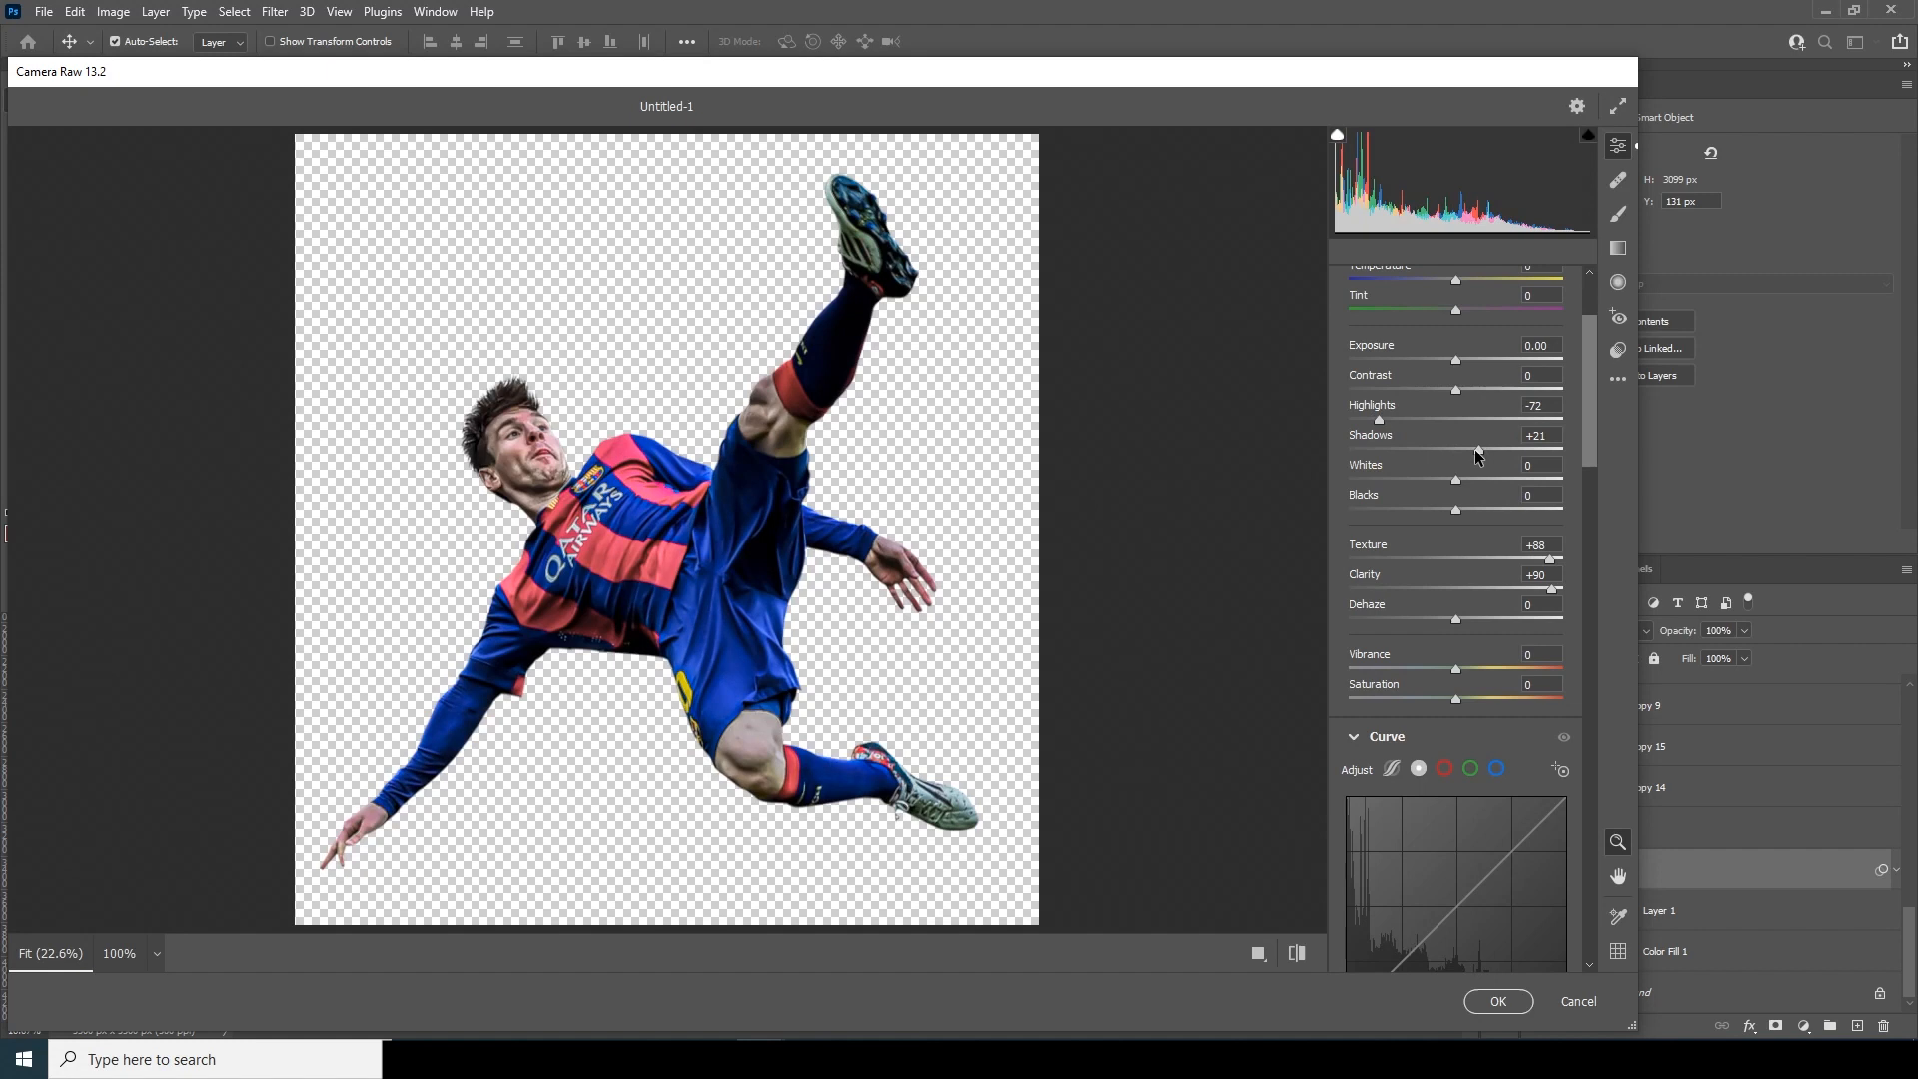
left_click(1520, 1005)
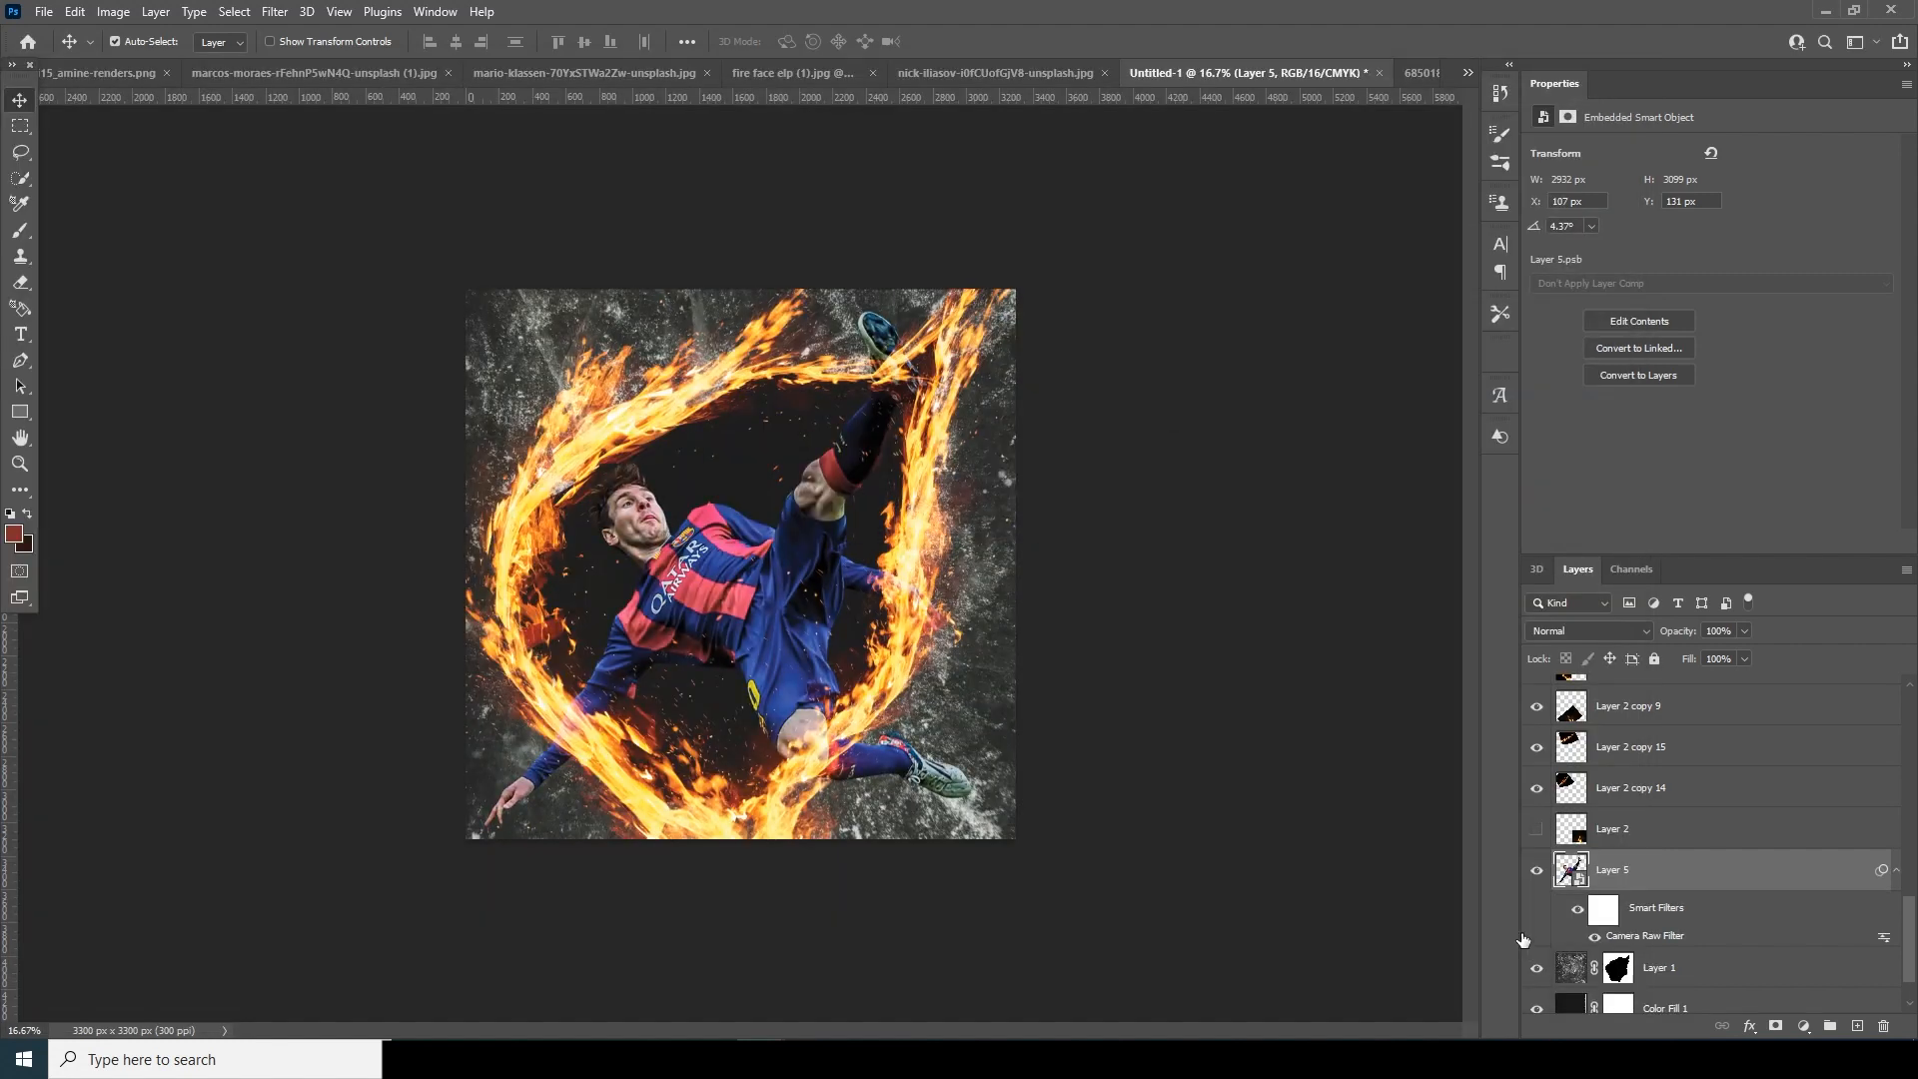
Move Layer 5 below Layer 1, duplicate it and place the copy at the top of the layer stack.
left_click_drag(1571, 881, 1583, 991)
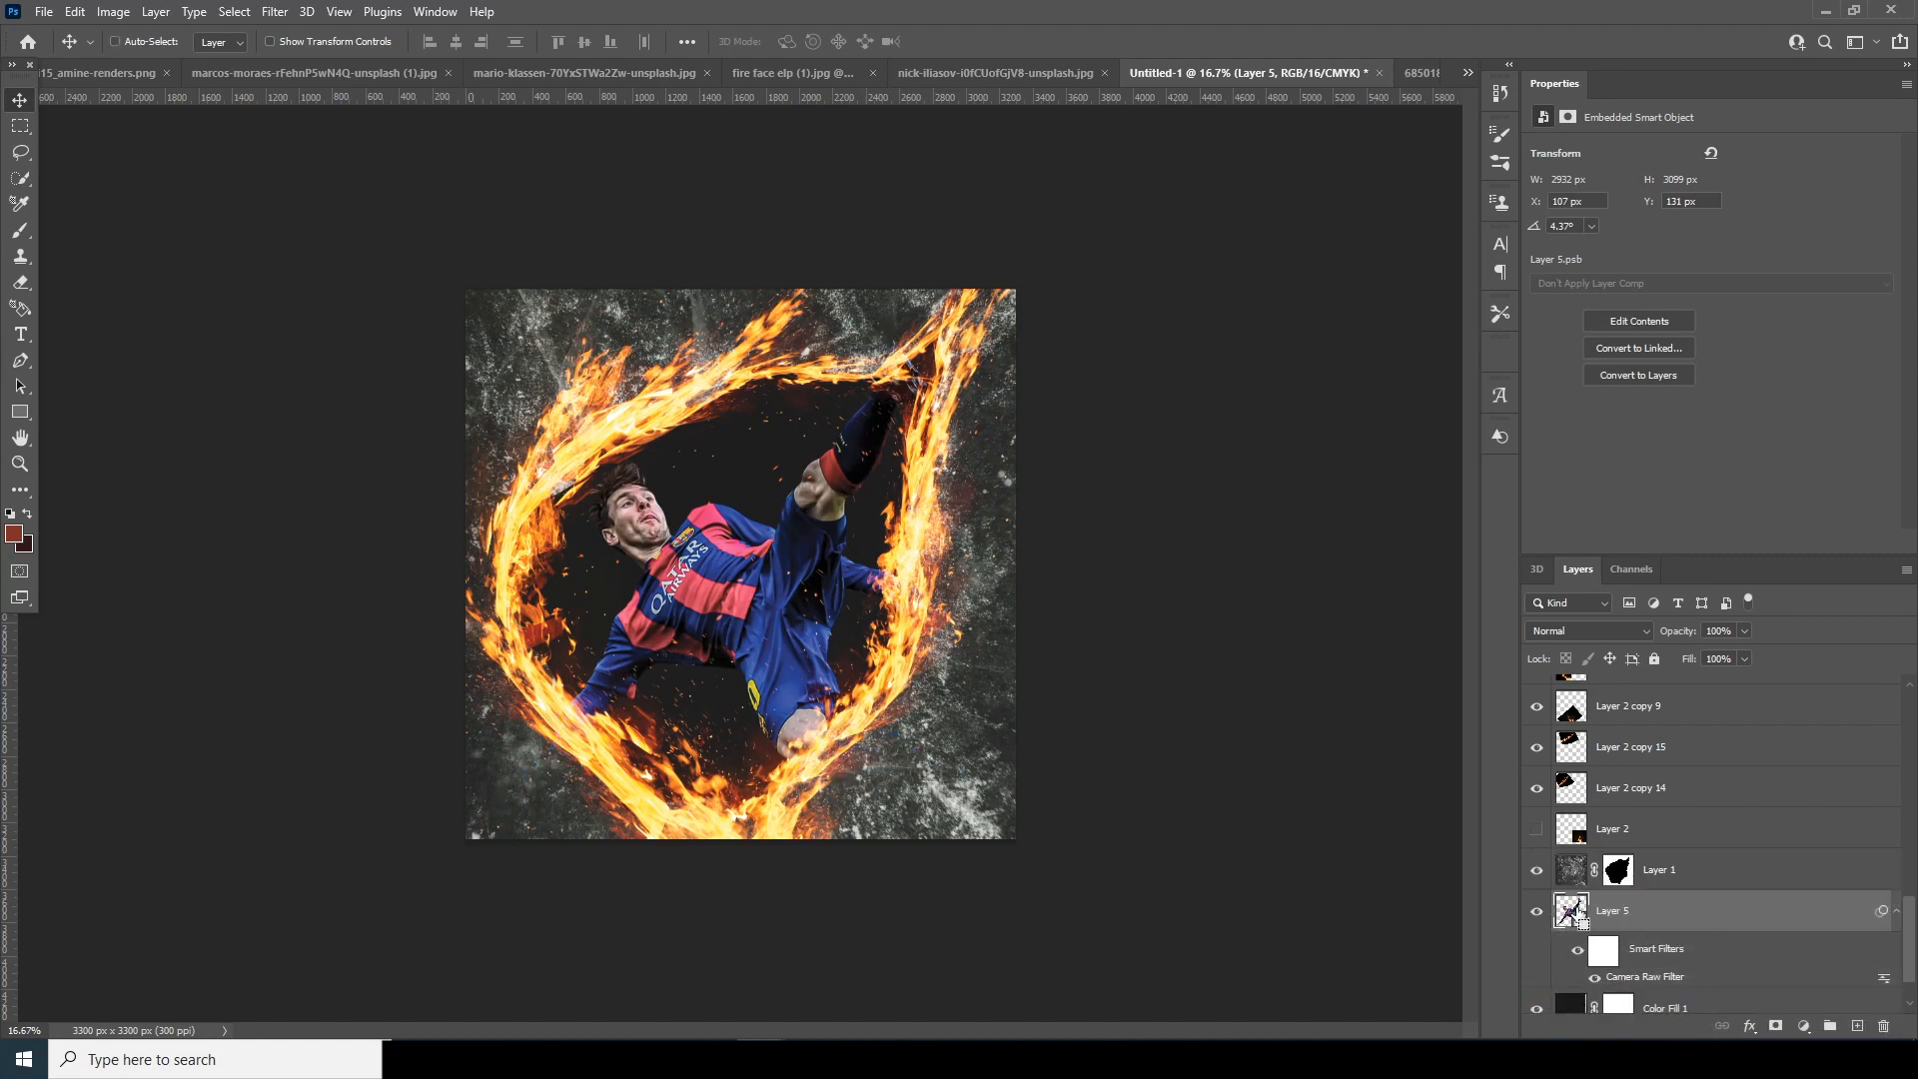
key("ctrl+j")
left_click_drag(1570, 912, 1583, 689)
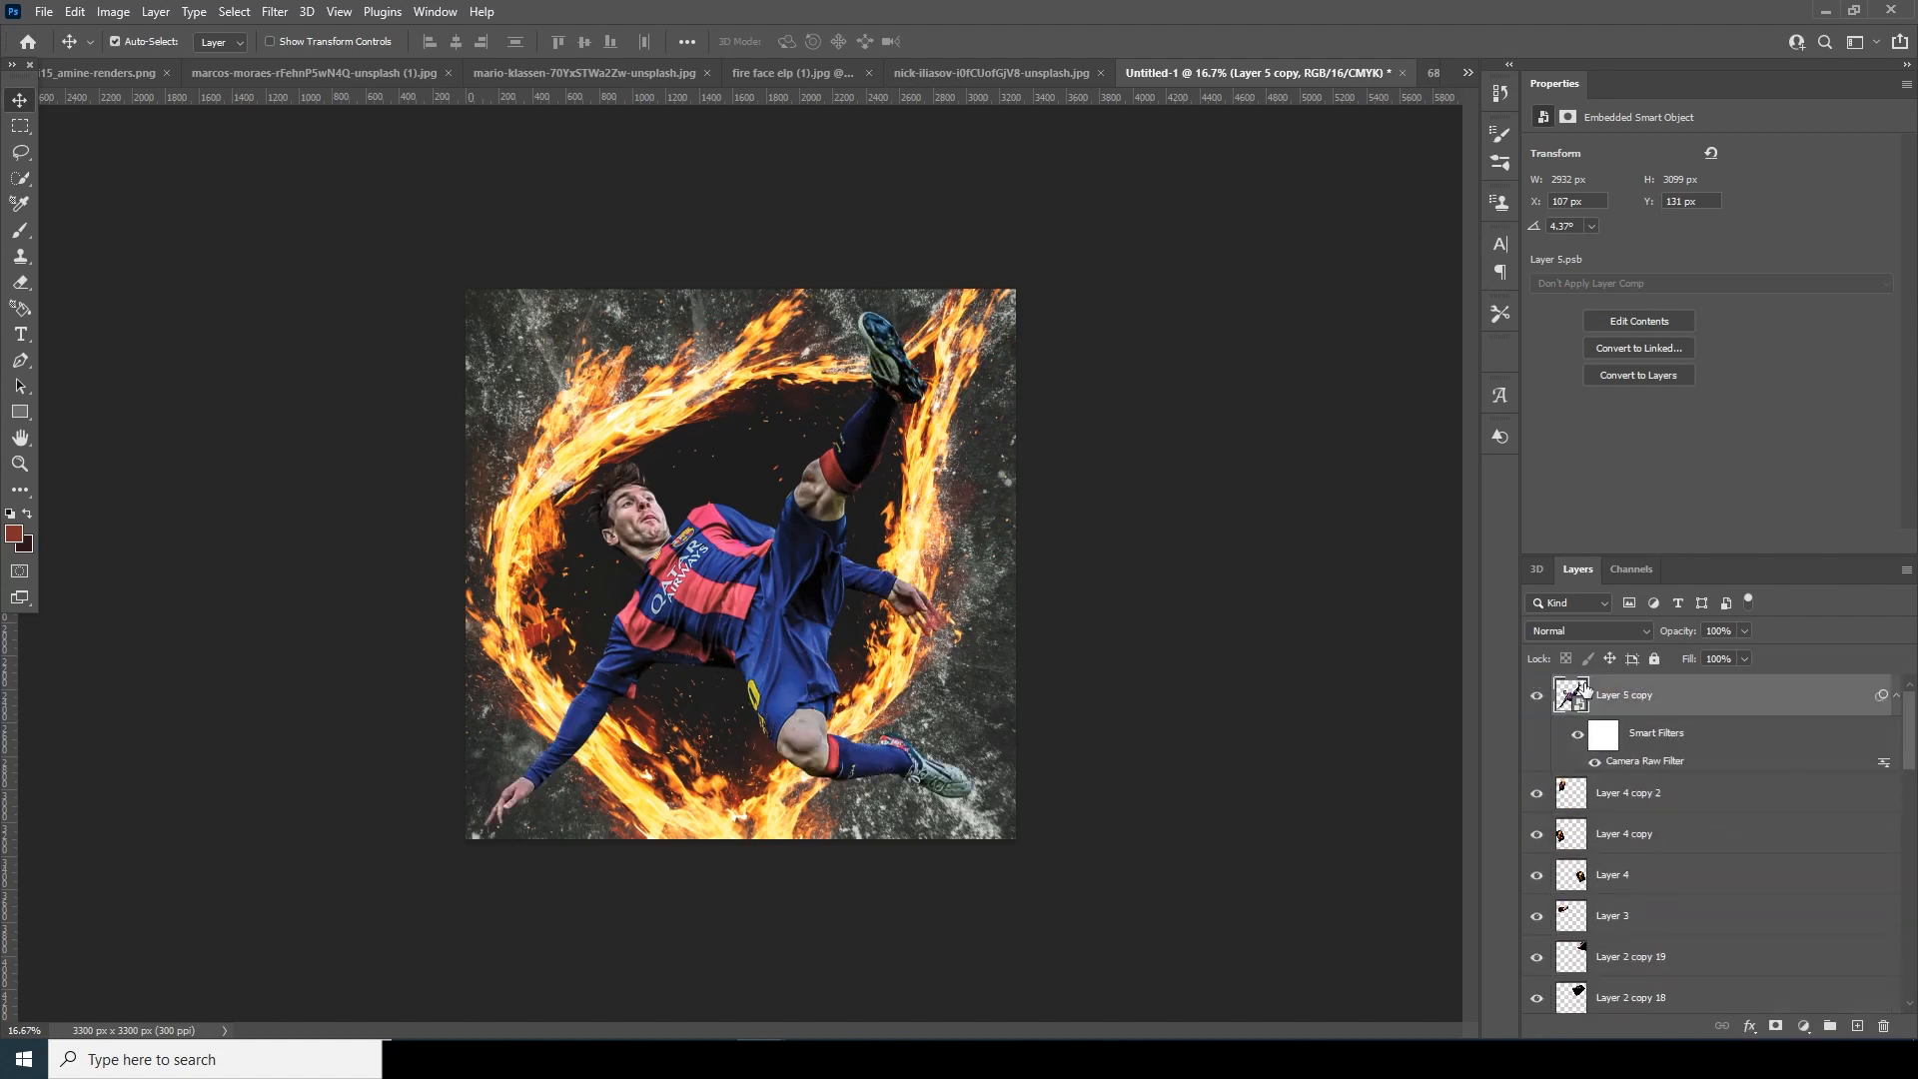
Put the original Layer 5 in its own group named "image" and collapse the group.
scroll(1597, 759, "down", 5)
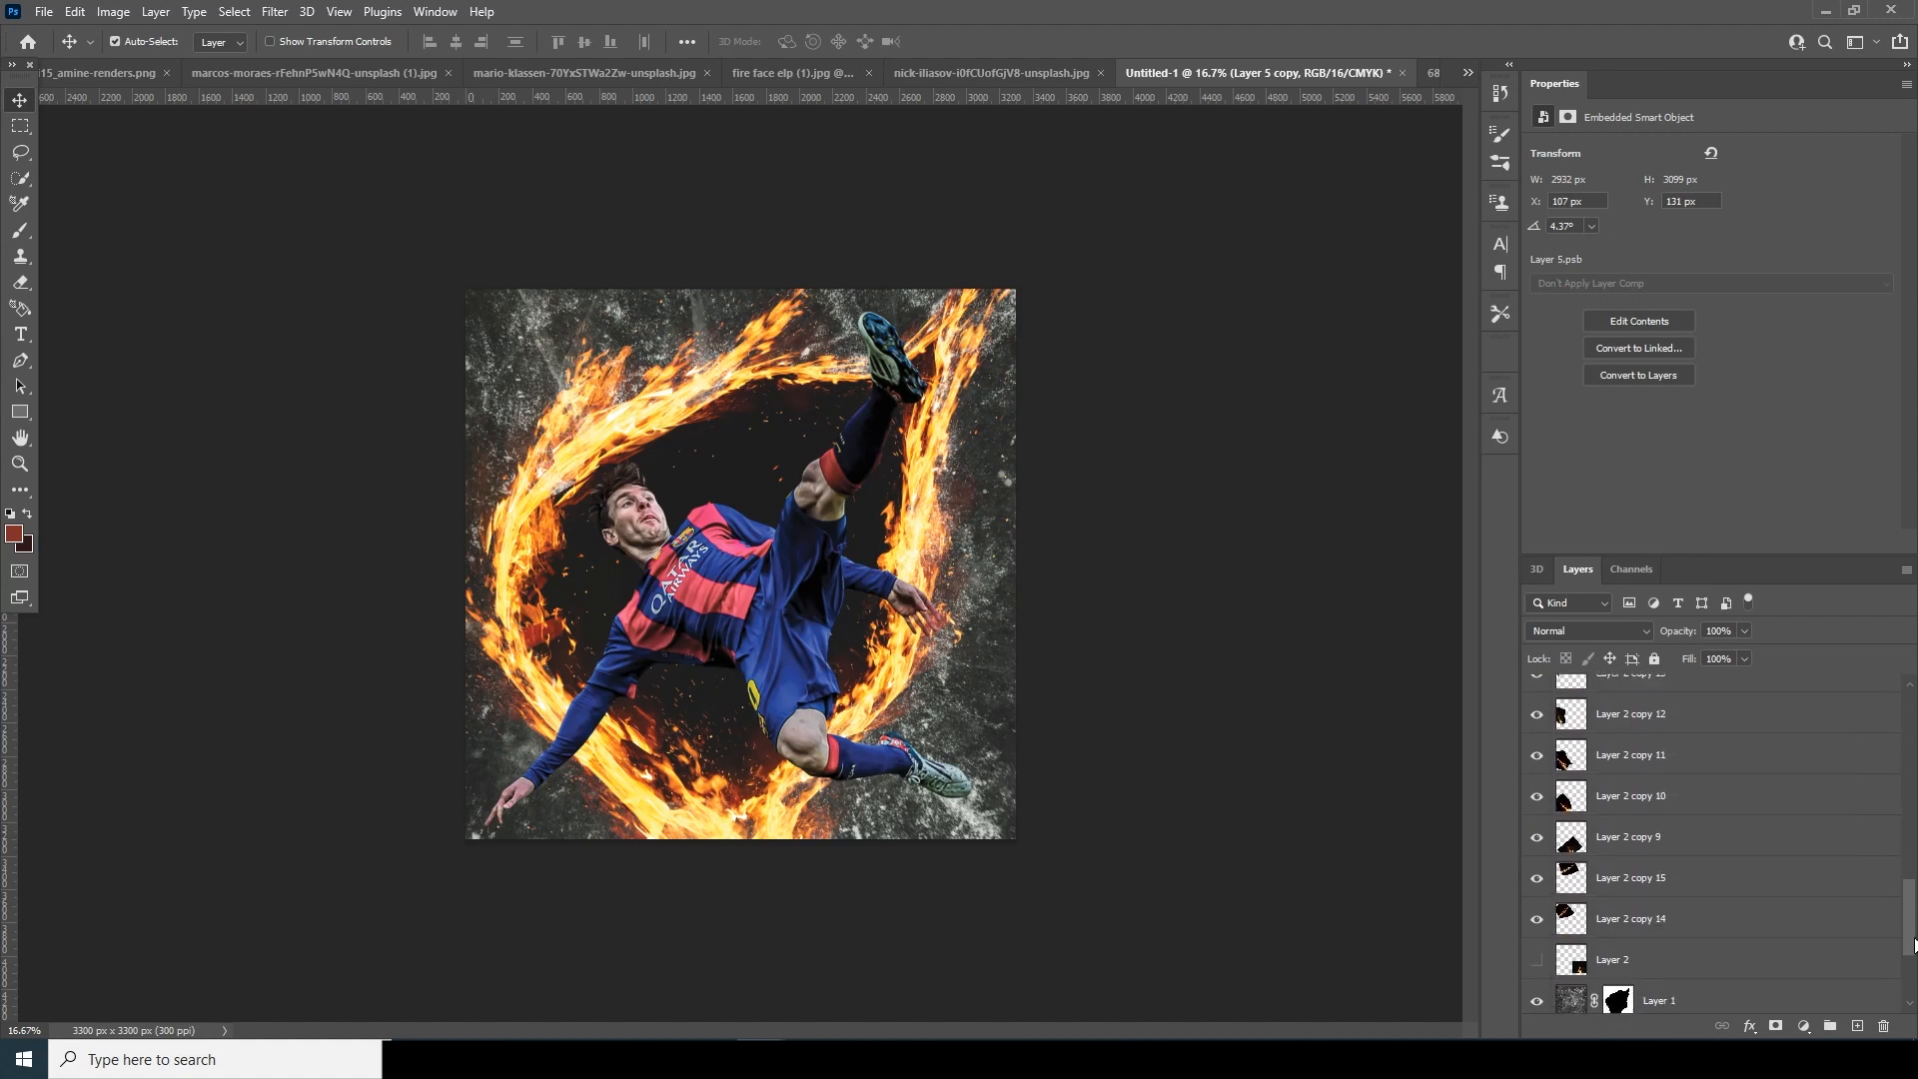
left_click(1586, 861)
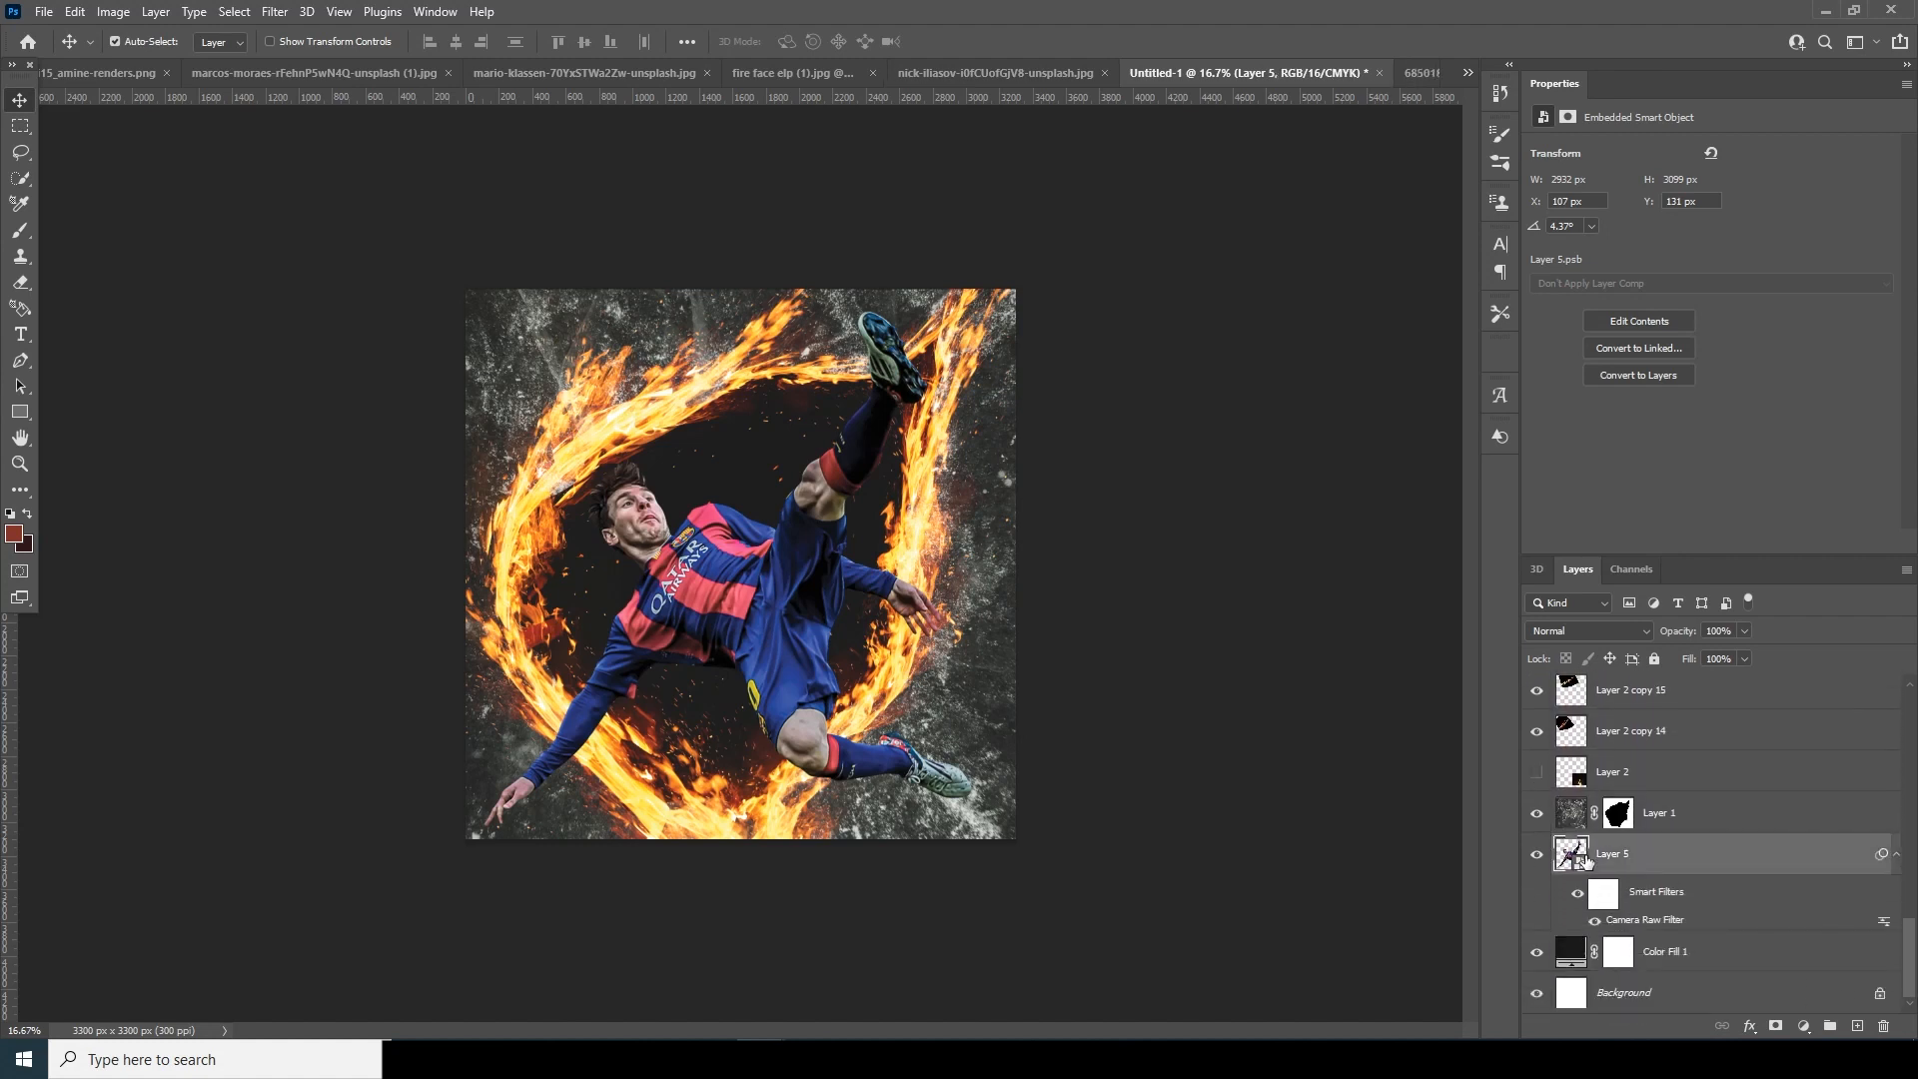
key("ctrl+g")
double_click(1617, 845)
key("BackSpace")
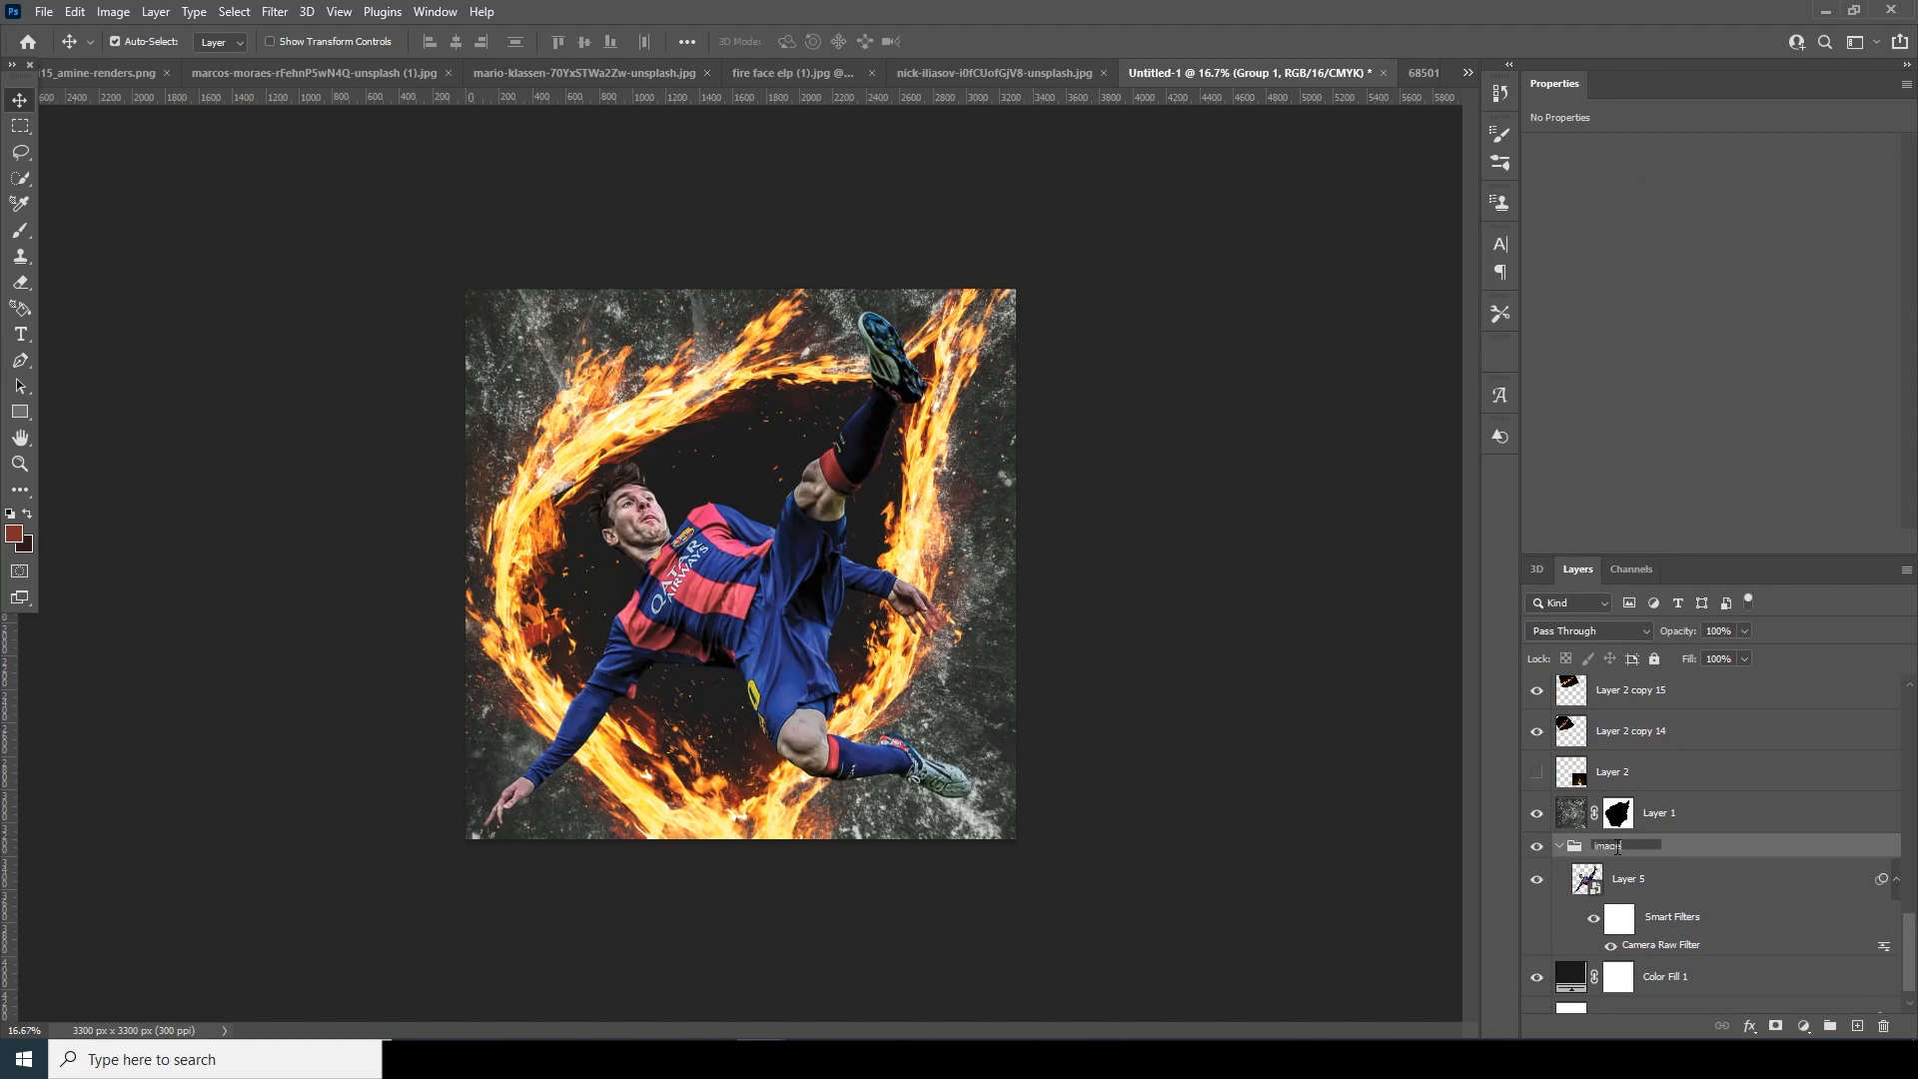
type("image")
left_click(1560, 846)
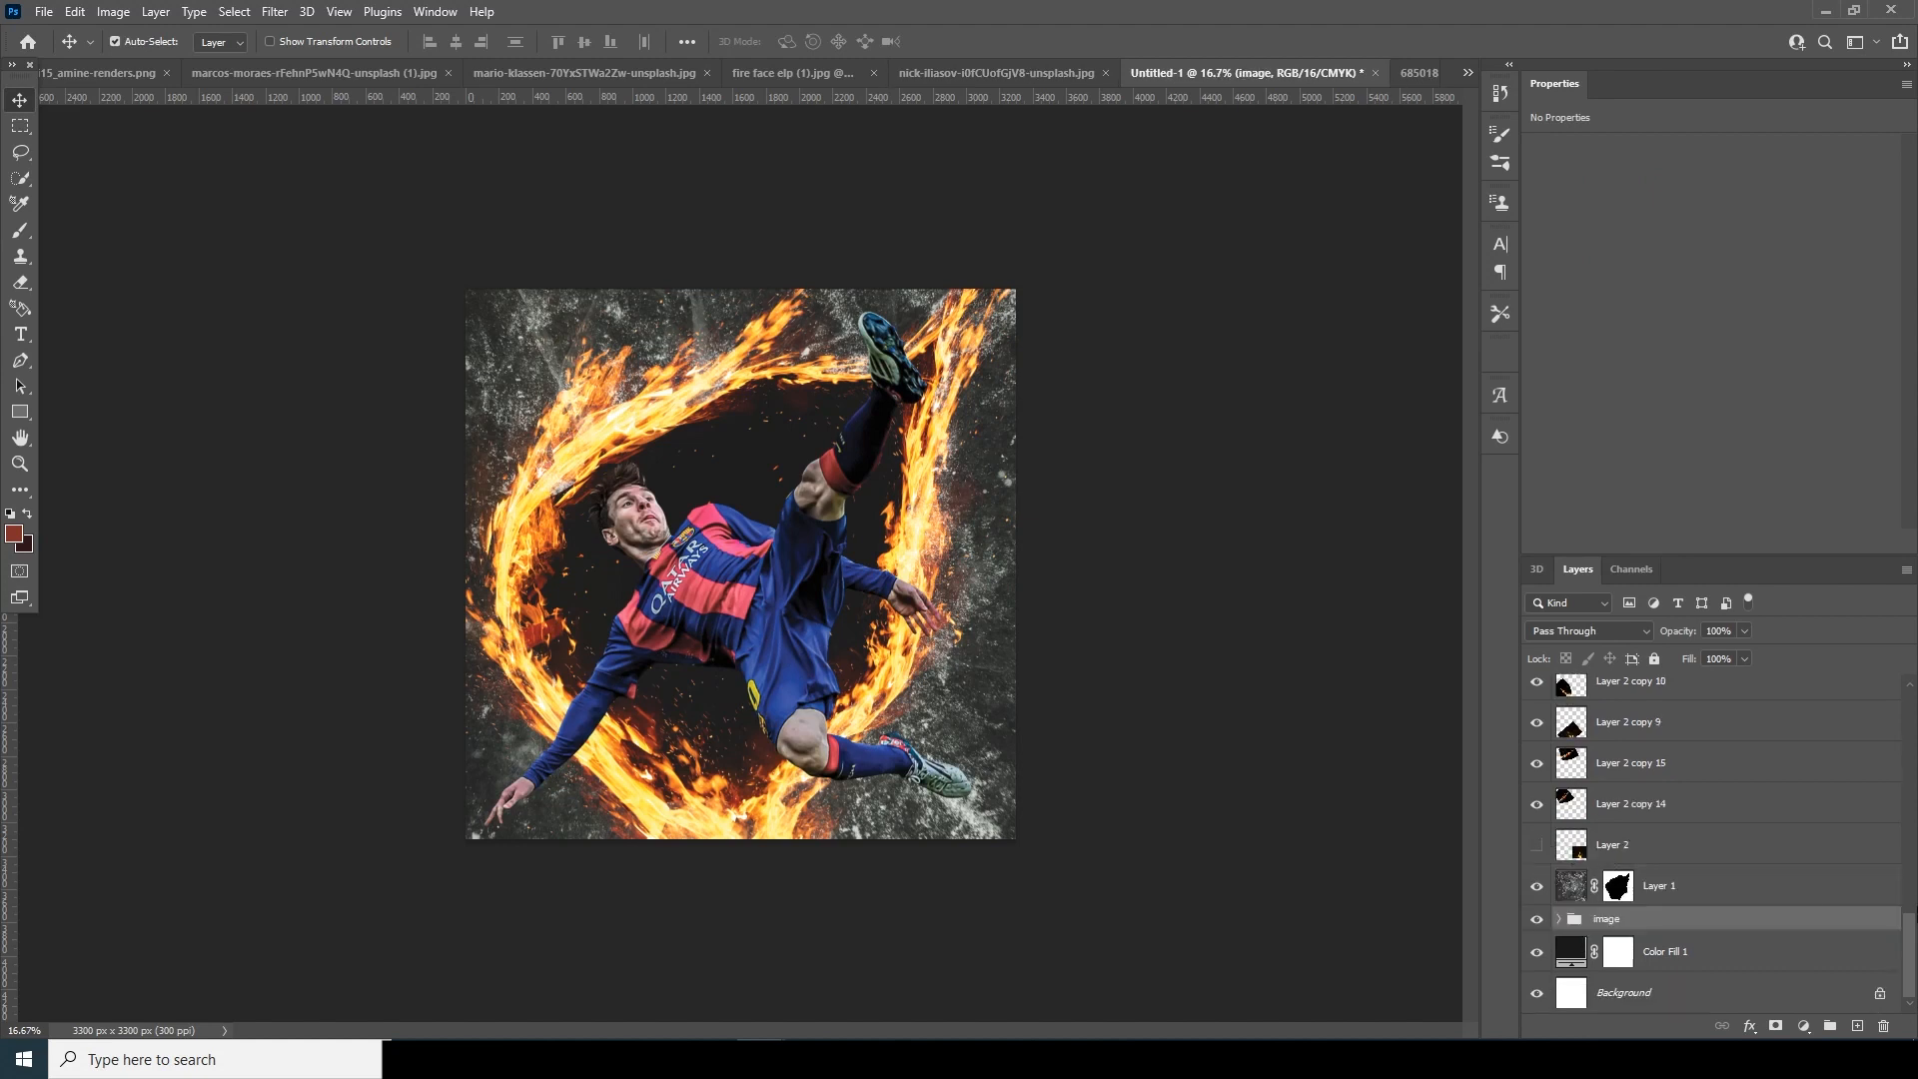
Put Layer 5 copy in its own group named "image top" and collapse the group.
left_click_drag(1911, 929, 1911, 650)
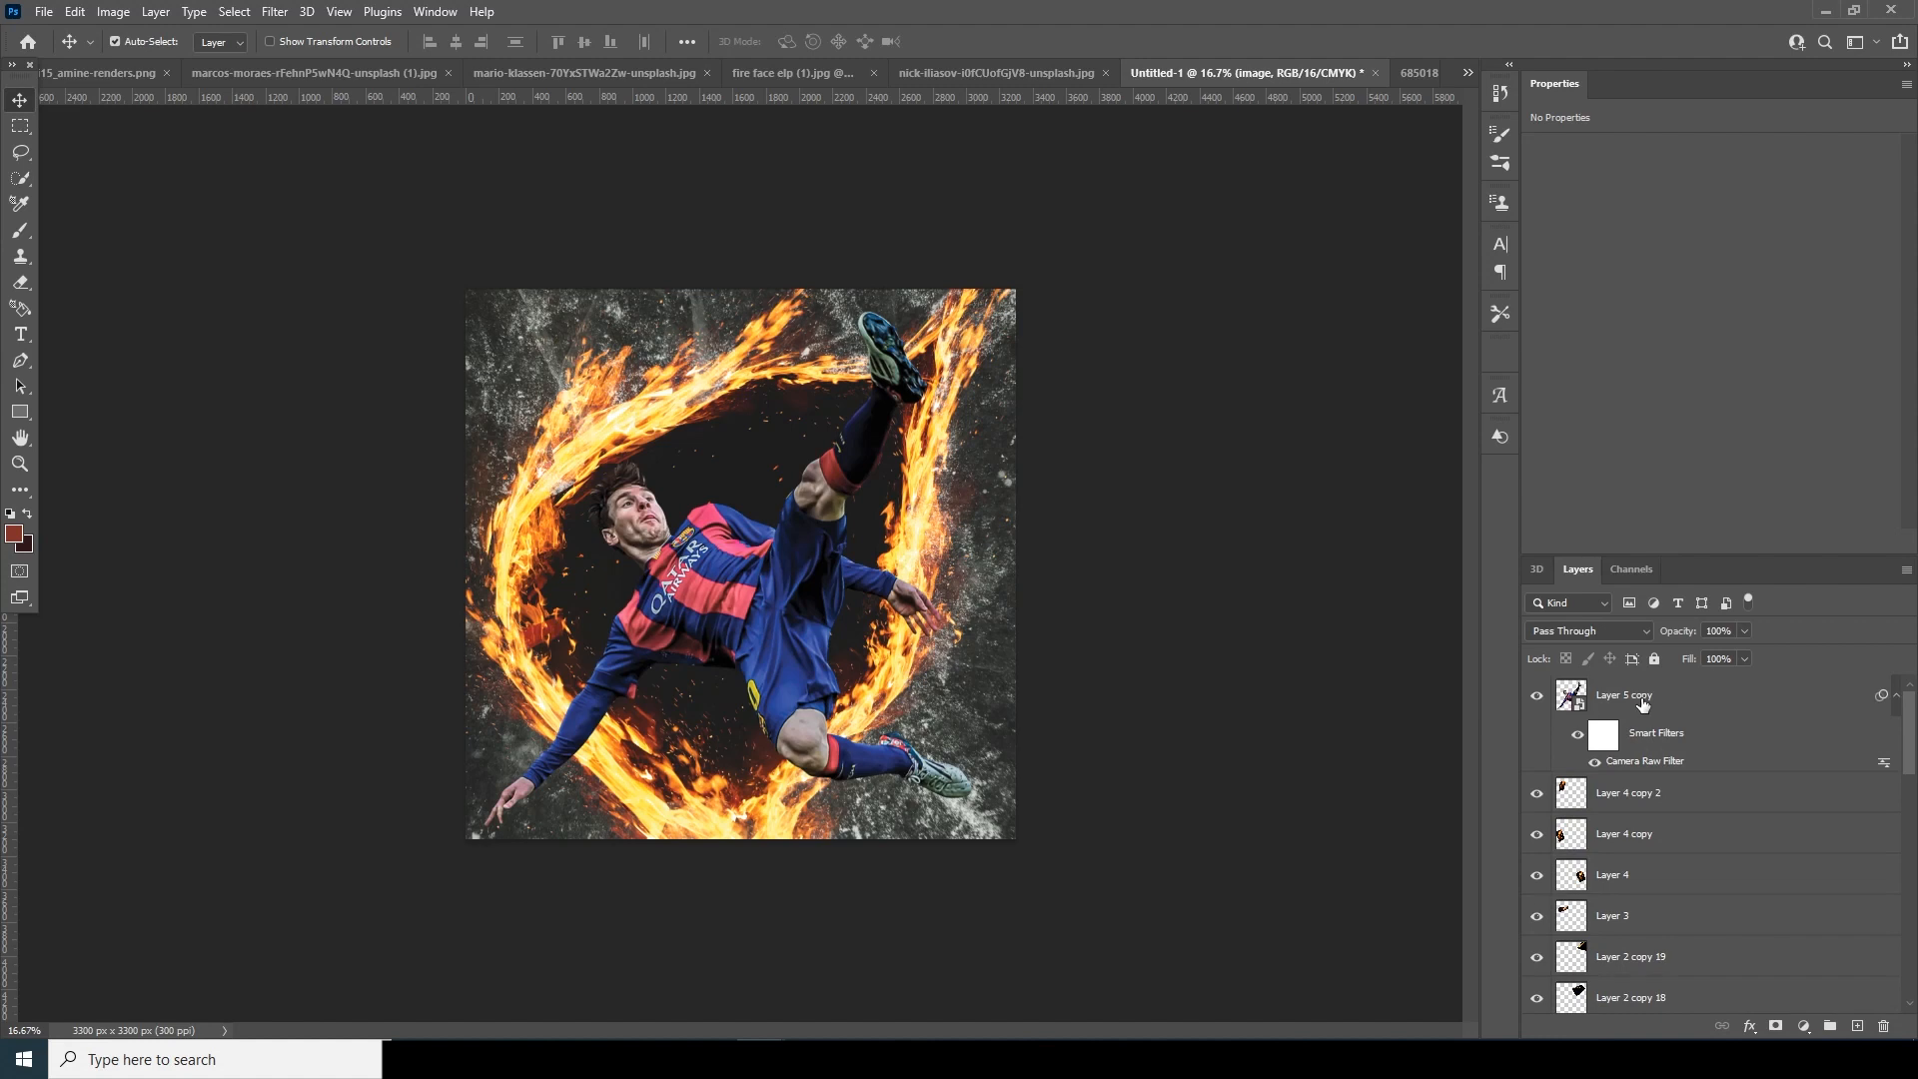
left_click(1642, 701)
key("ctrl+g")
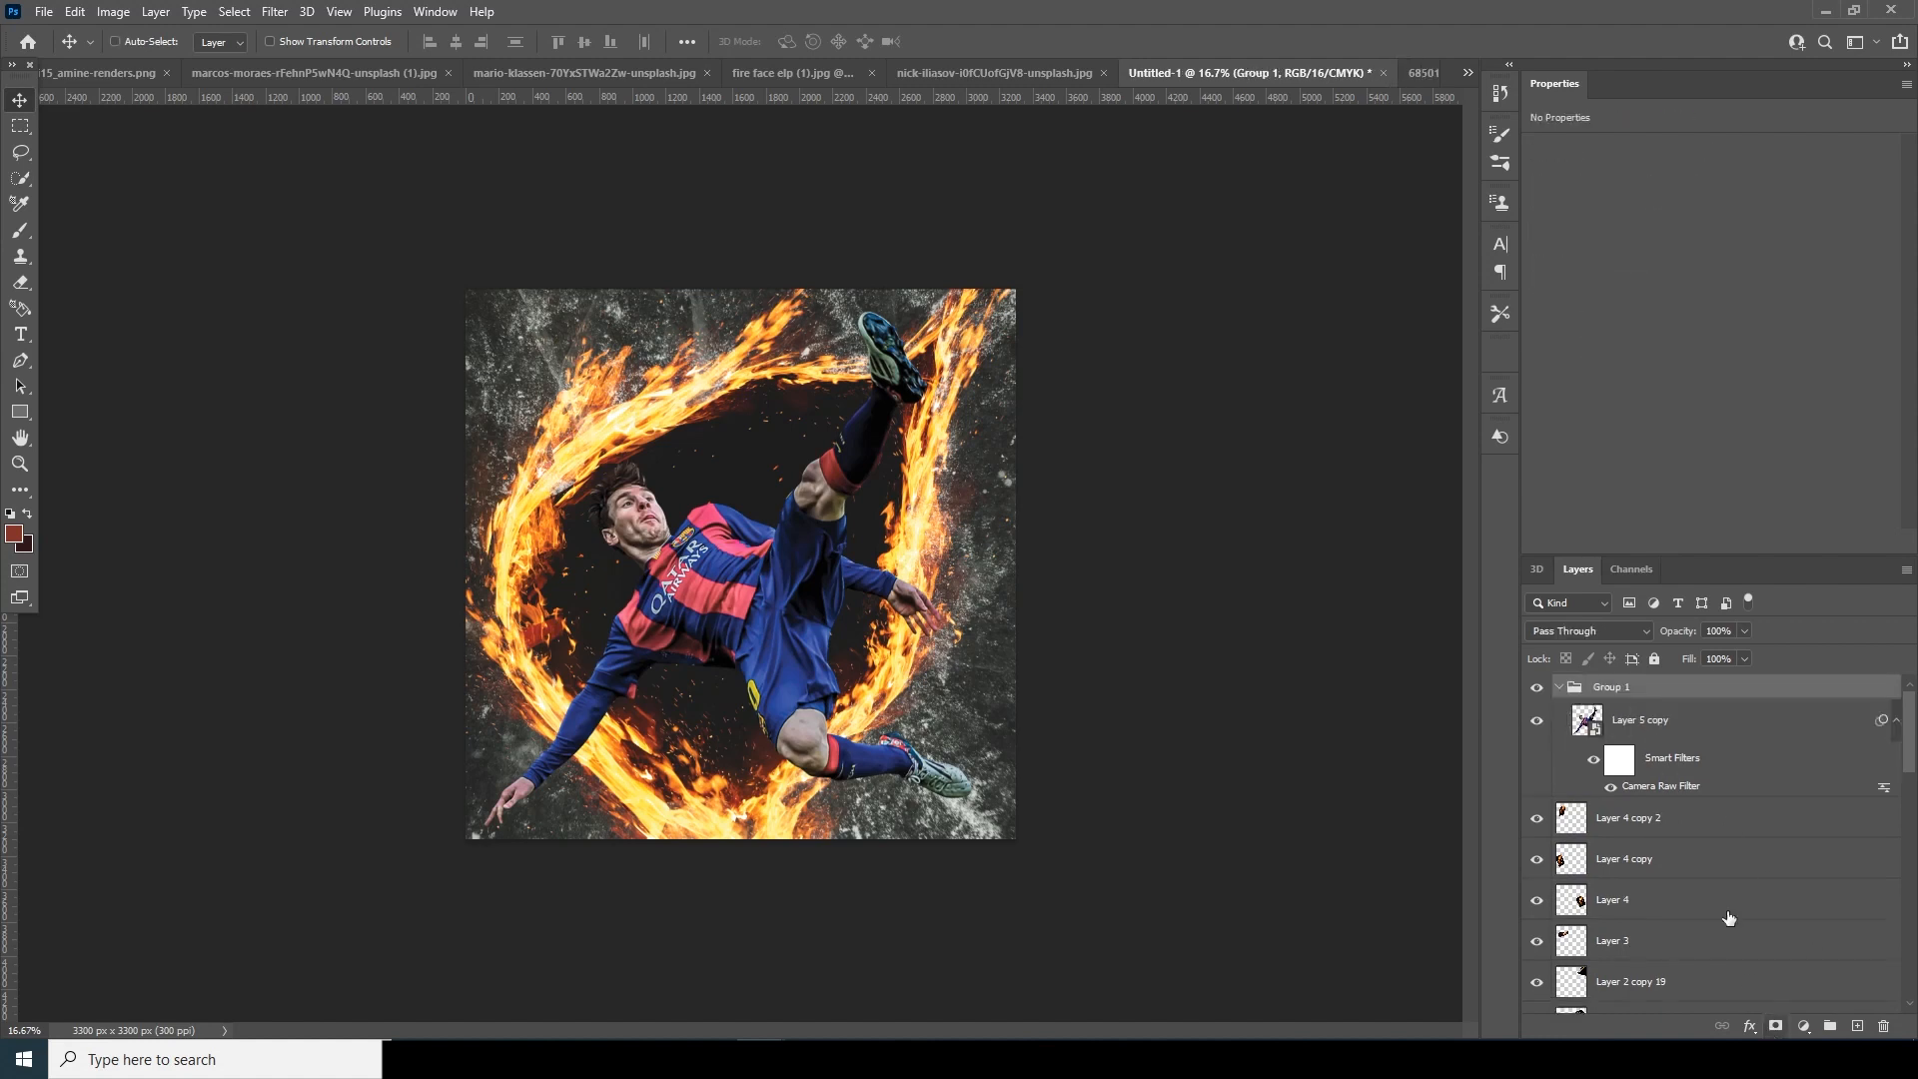
double_click(1620, 687)
type("mage top")
left_click(1559, 692)
Add a layer mask to the image top group and invert it to black.
key("b")
left_click(1773, 1026)
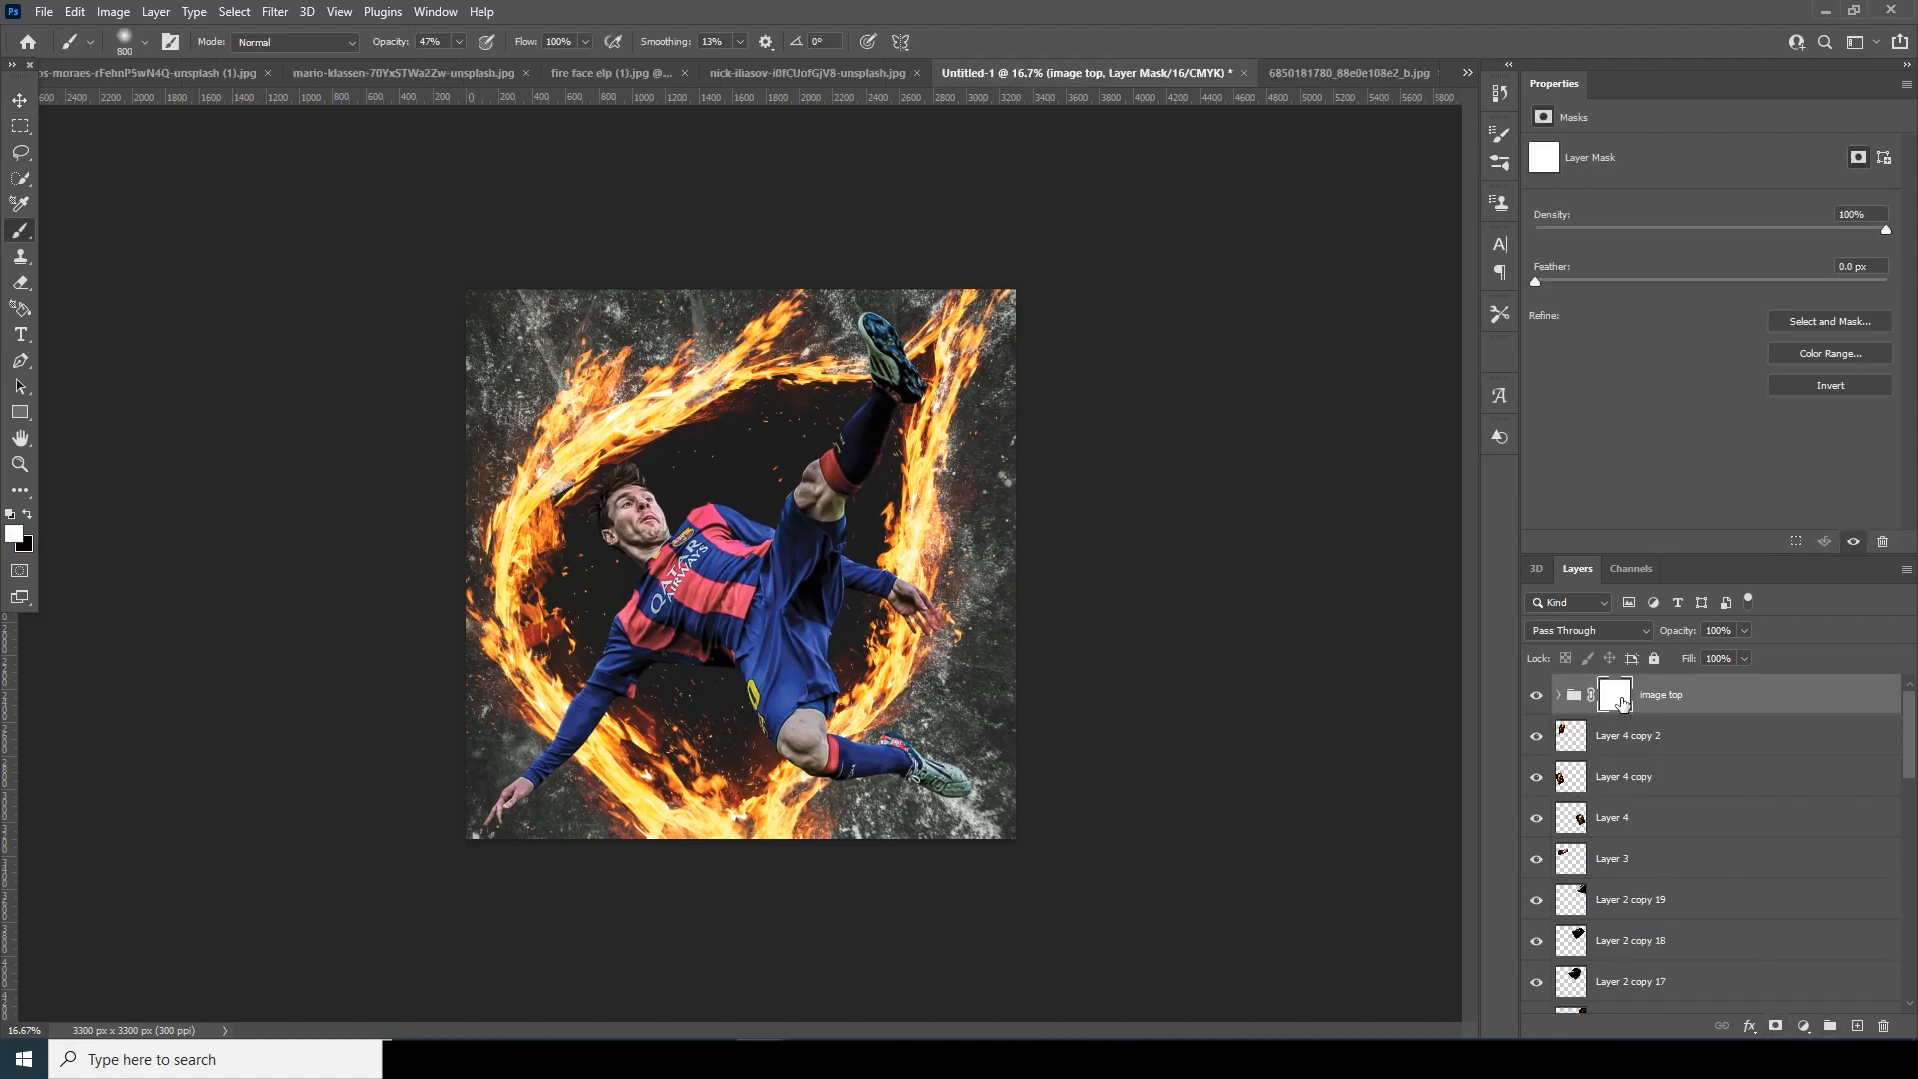
key("ctrl+i")
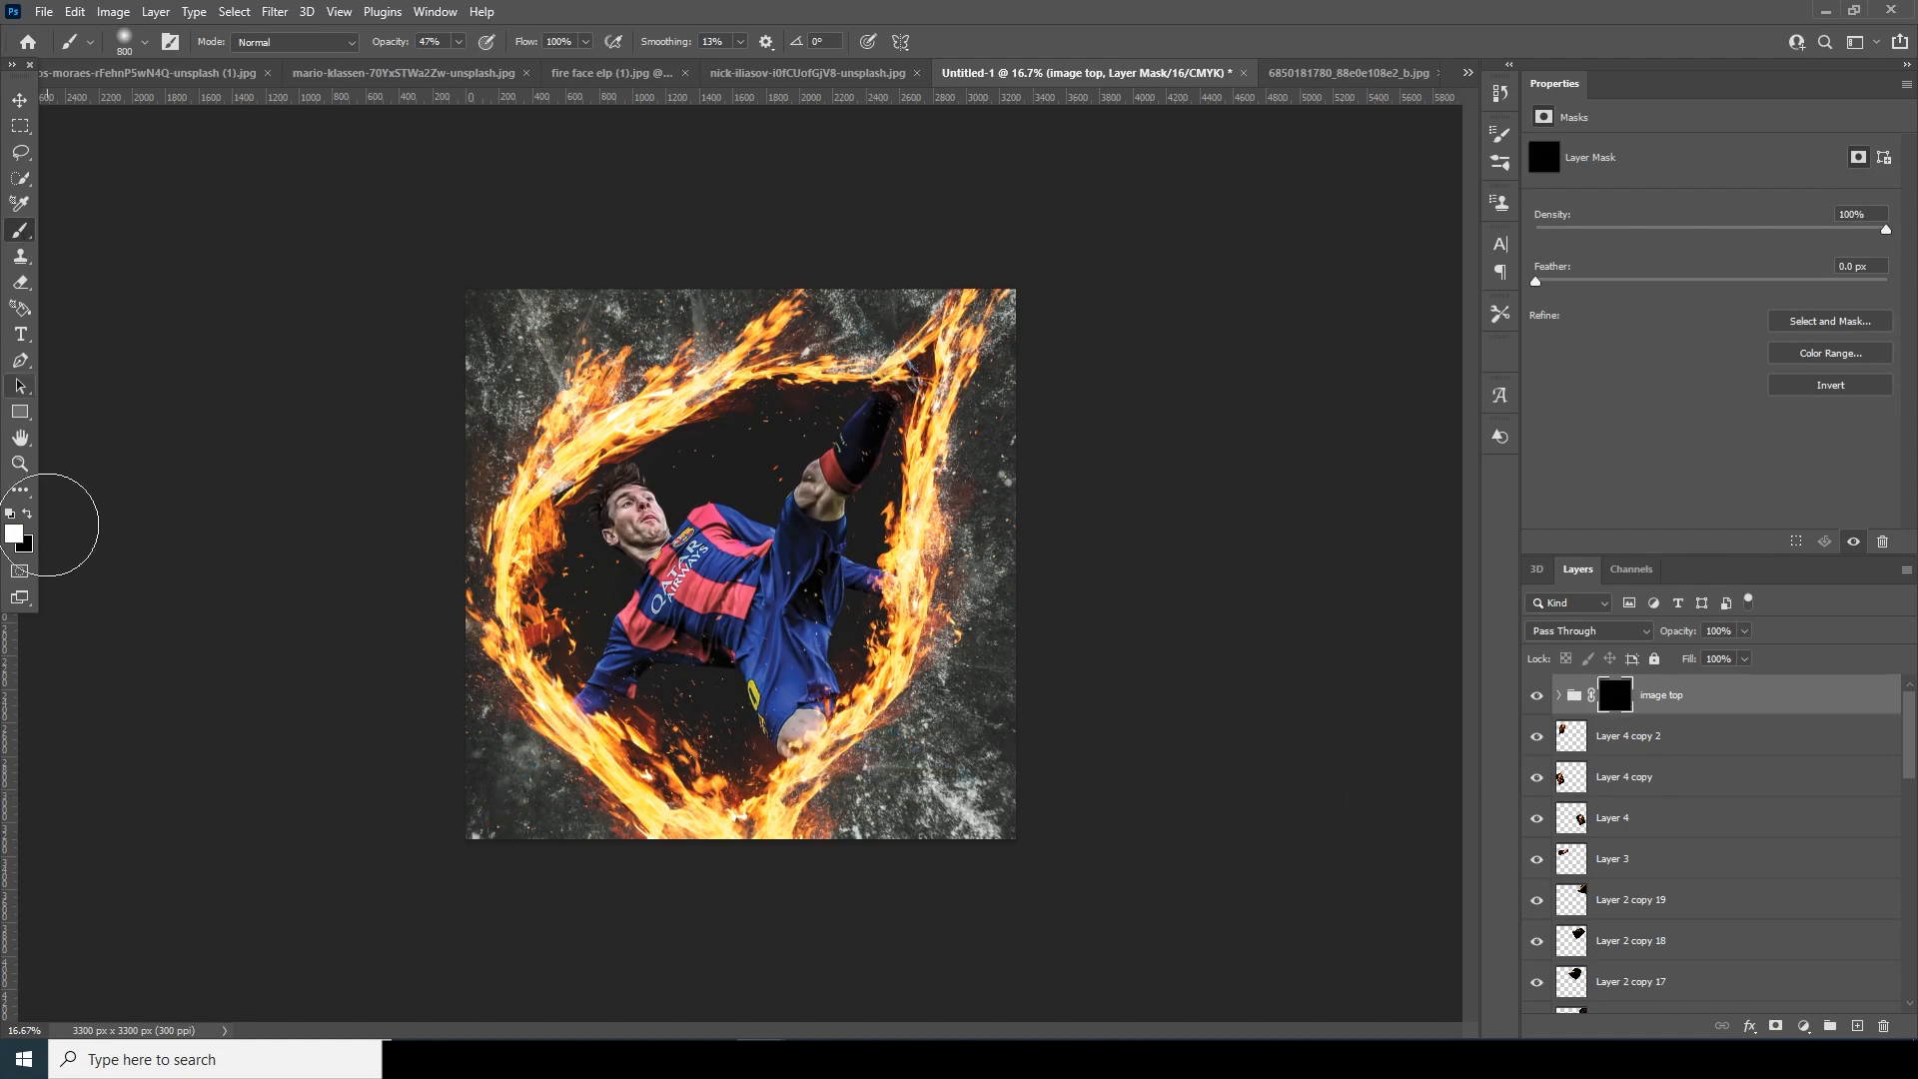
Paint white on the image top mask over the raised leg, the lower leg and the far hand so they extend outside the hole.
mouse_move(872, 424)
left_mouse_down()
mouse_move(954, 330)
mouse_move(883, 358)
mouse_move(883, 330)
mouse_move(894, 368)
mouse_move(876, 294)
mouse_move(898, 404)
mouse_move(866, 437)
mouse_move(927, 355)
mouse_move(886, 333)
left_mouse_up()
mouse_move(828, 747)
left_mouse_down()
mouse_move(956, 821)
mouse_move(811, 739)
mouse_move(974, 813)
mouse_move(863, 789)
mouse_move(968, 825)
mouse_move(842, 762)
left_mouse_up()
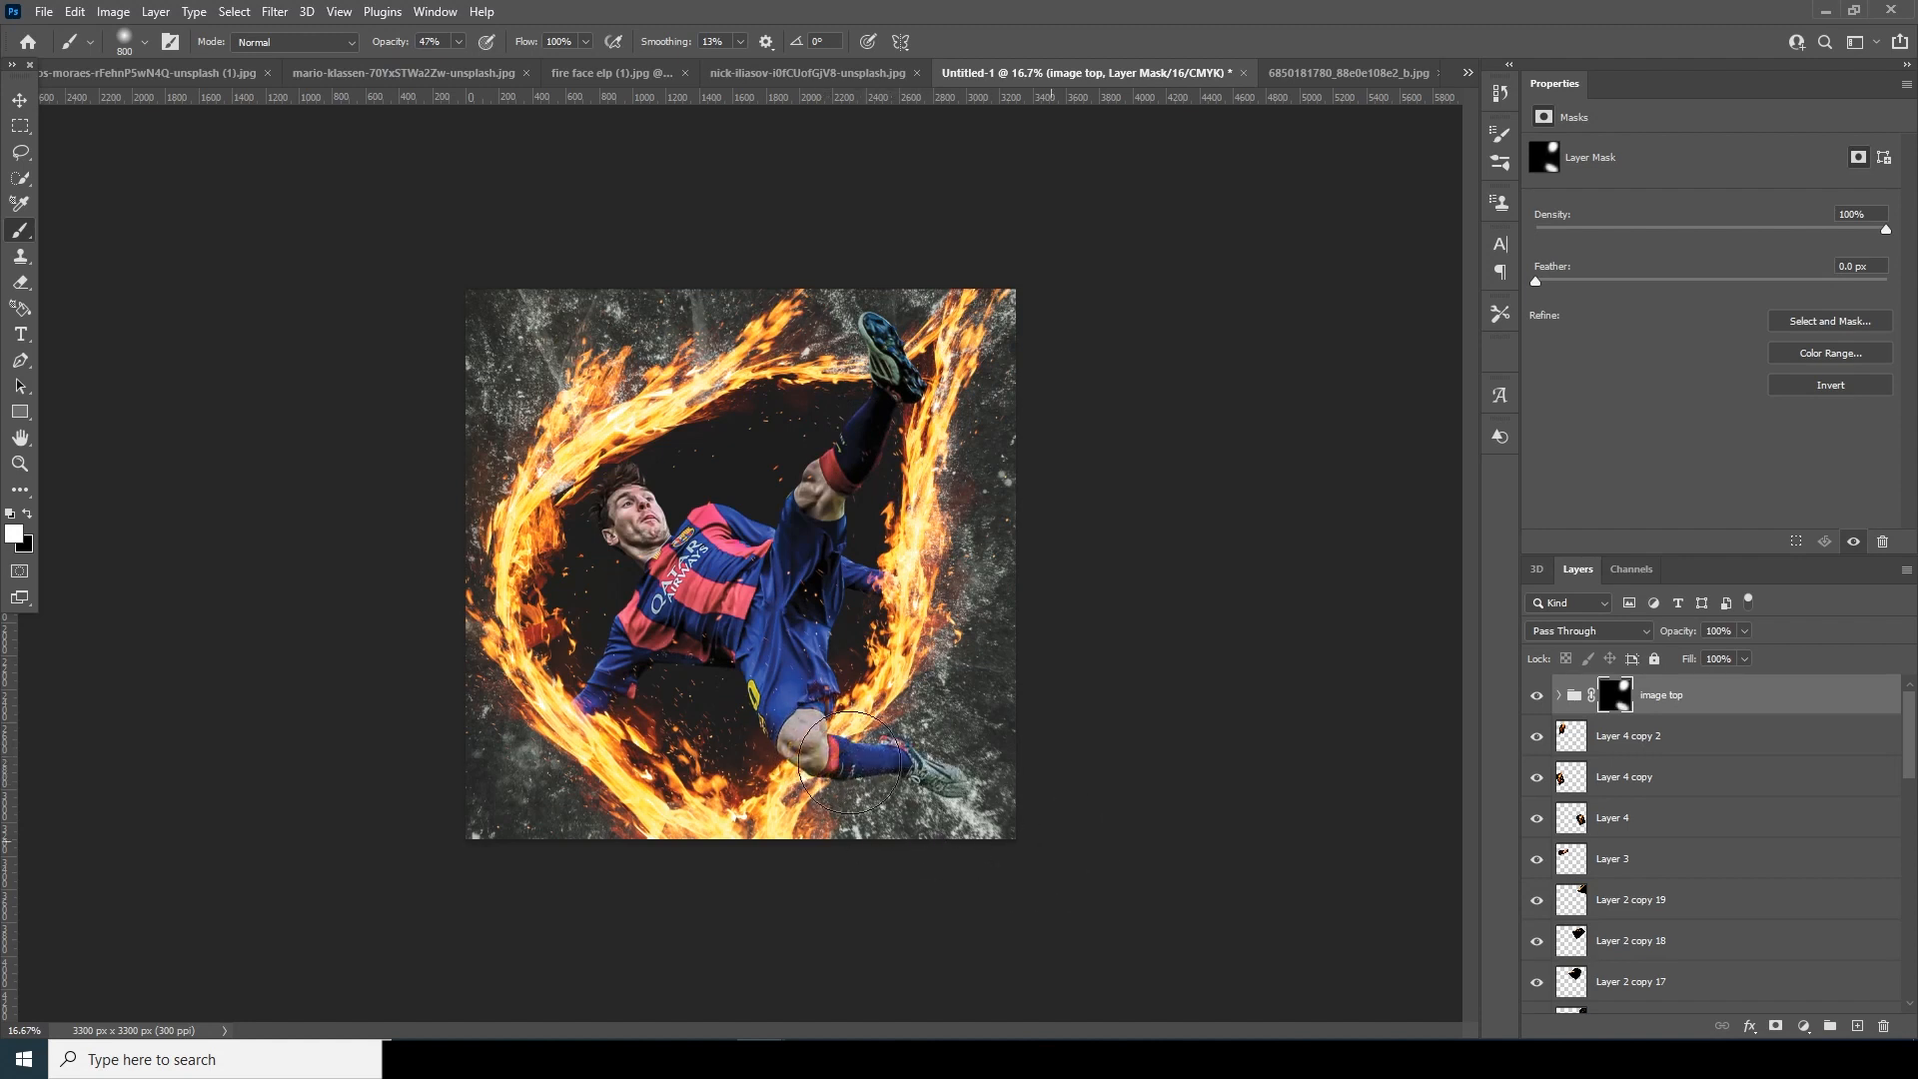
mouse_move(1011, 844)
left_mouse_down()
mouse_move(849, 767)
mouse_move(1070, 821)
left_mouse_up()
left_click_drag(884, 578, 1066, 600)
mouse_move(911, 572)
left_mouse_down()
mouse_move(879, 589)
mouse_move(956, 612)
left_mouse_up()
Duplicate the fire on Layer 4 and place the copy above the image top group.
key("v")
left_click(1568, 824)
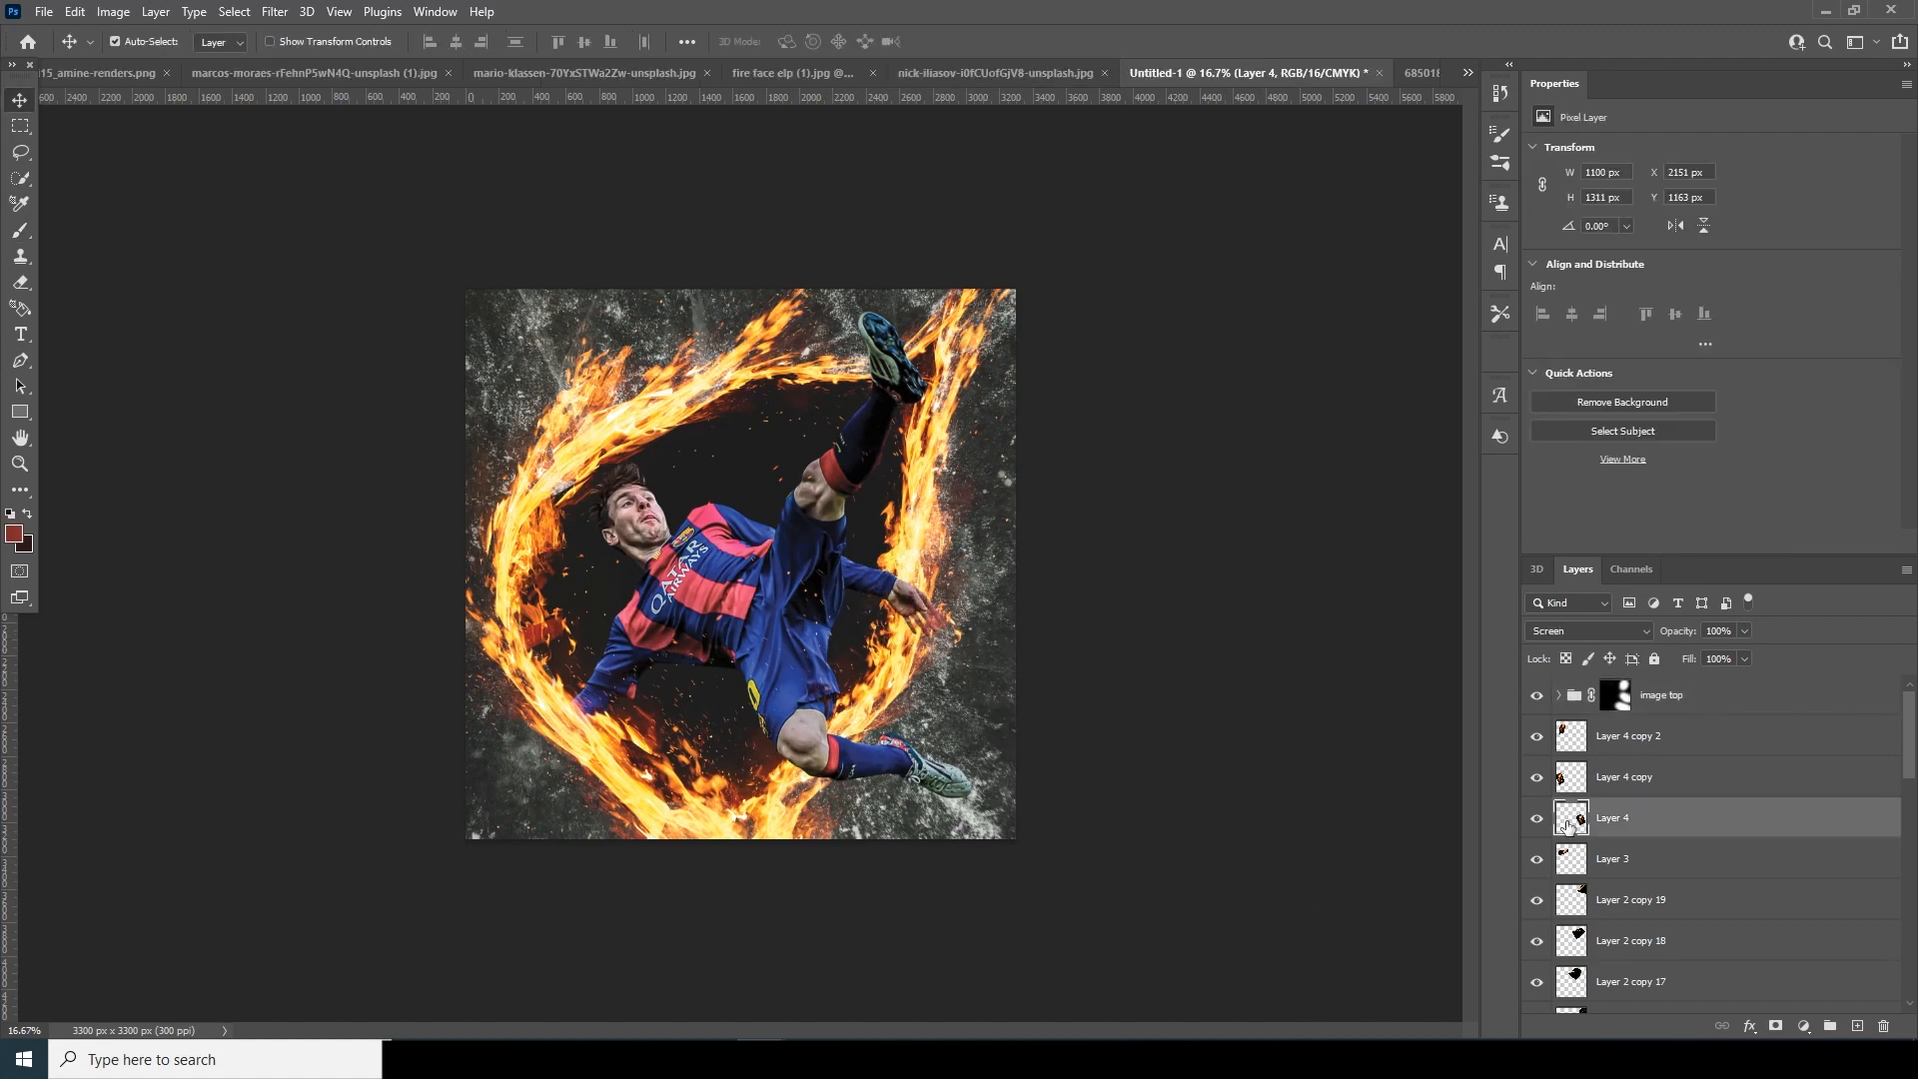
left_click_drag(1570, 830, 1566, 683)
key("ctrl+j")
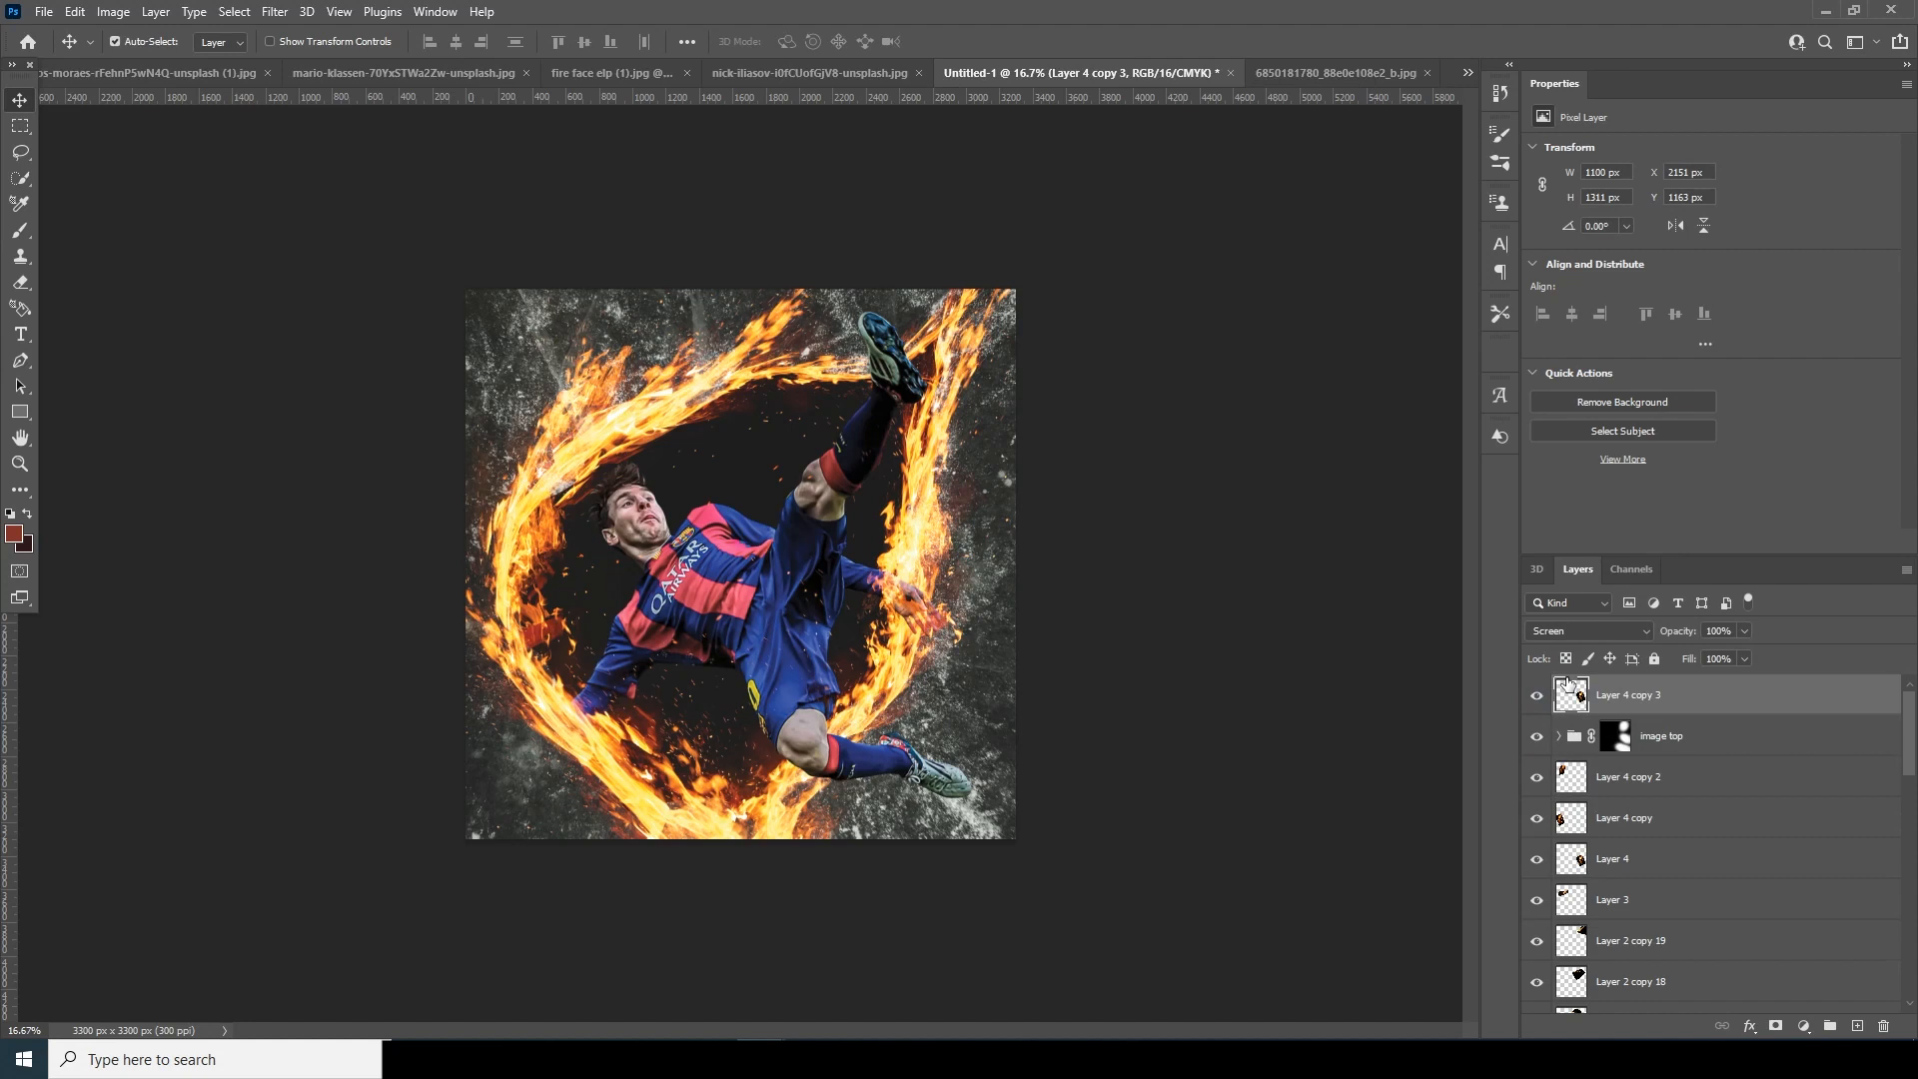
Identify Layer 2 copy 2 by toggling its visibility, duplicate it and place the copy at the top of the layer stack.
left_click(796, 794)
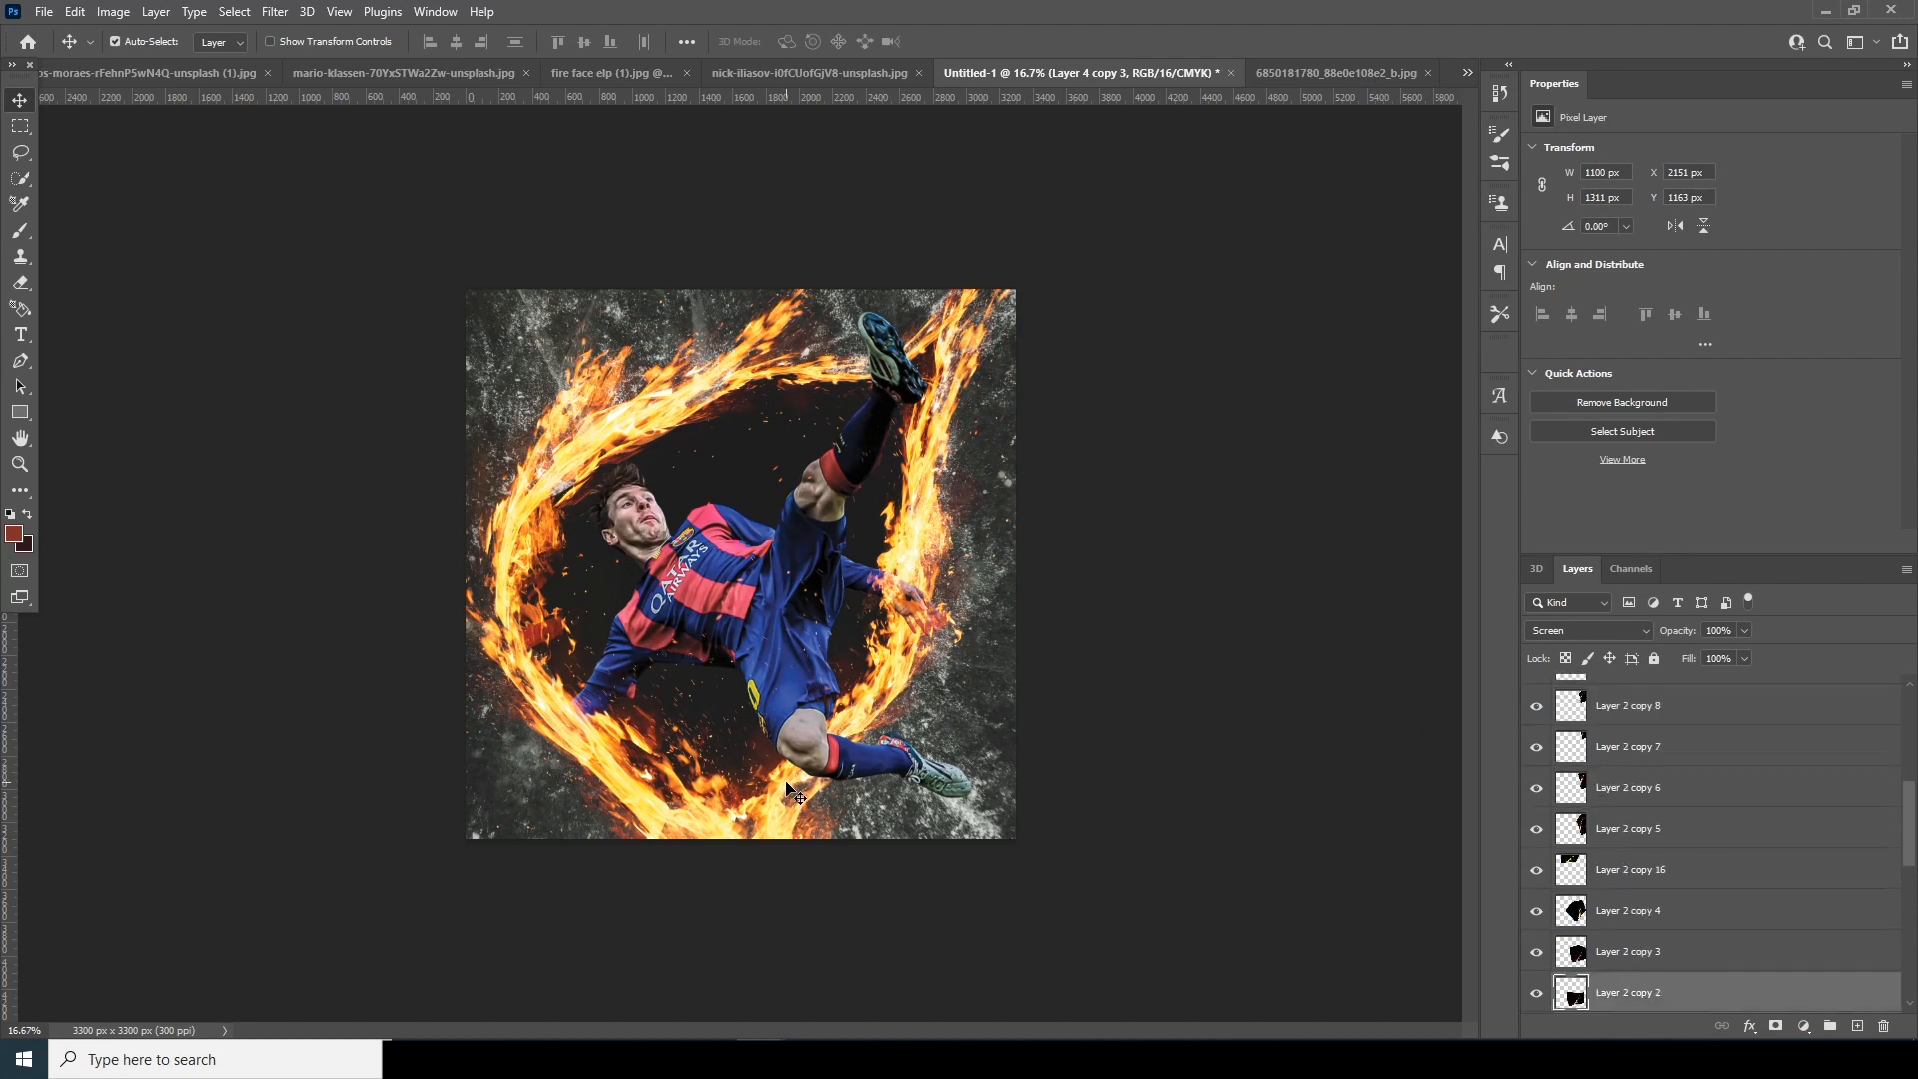
left_click(1540, 997)
left_click(1540, 997)
key("ctrl+j")
left_click_drag(1568, 1000, 1590, 691)
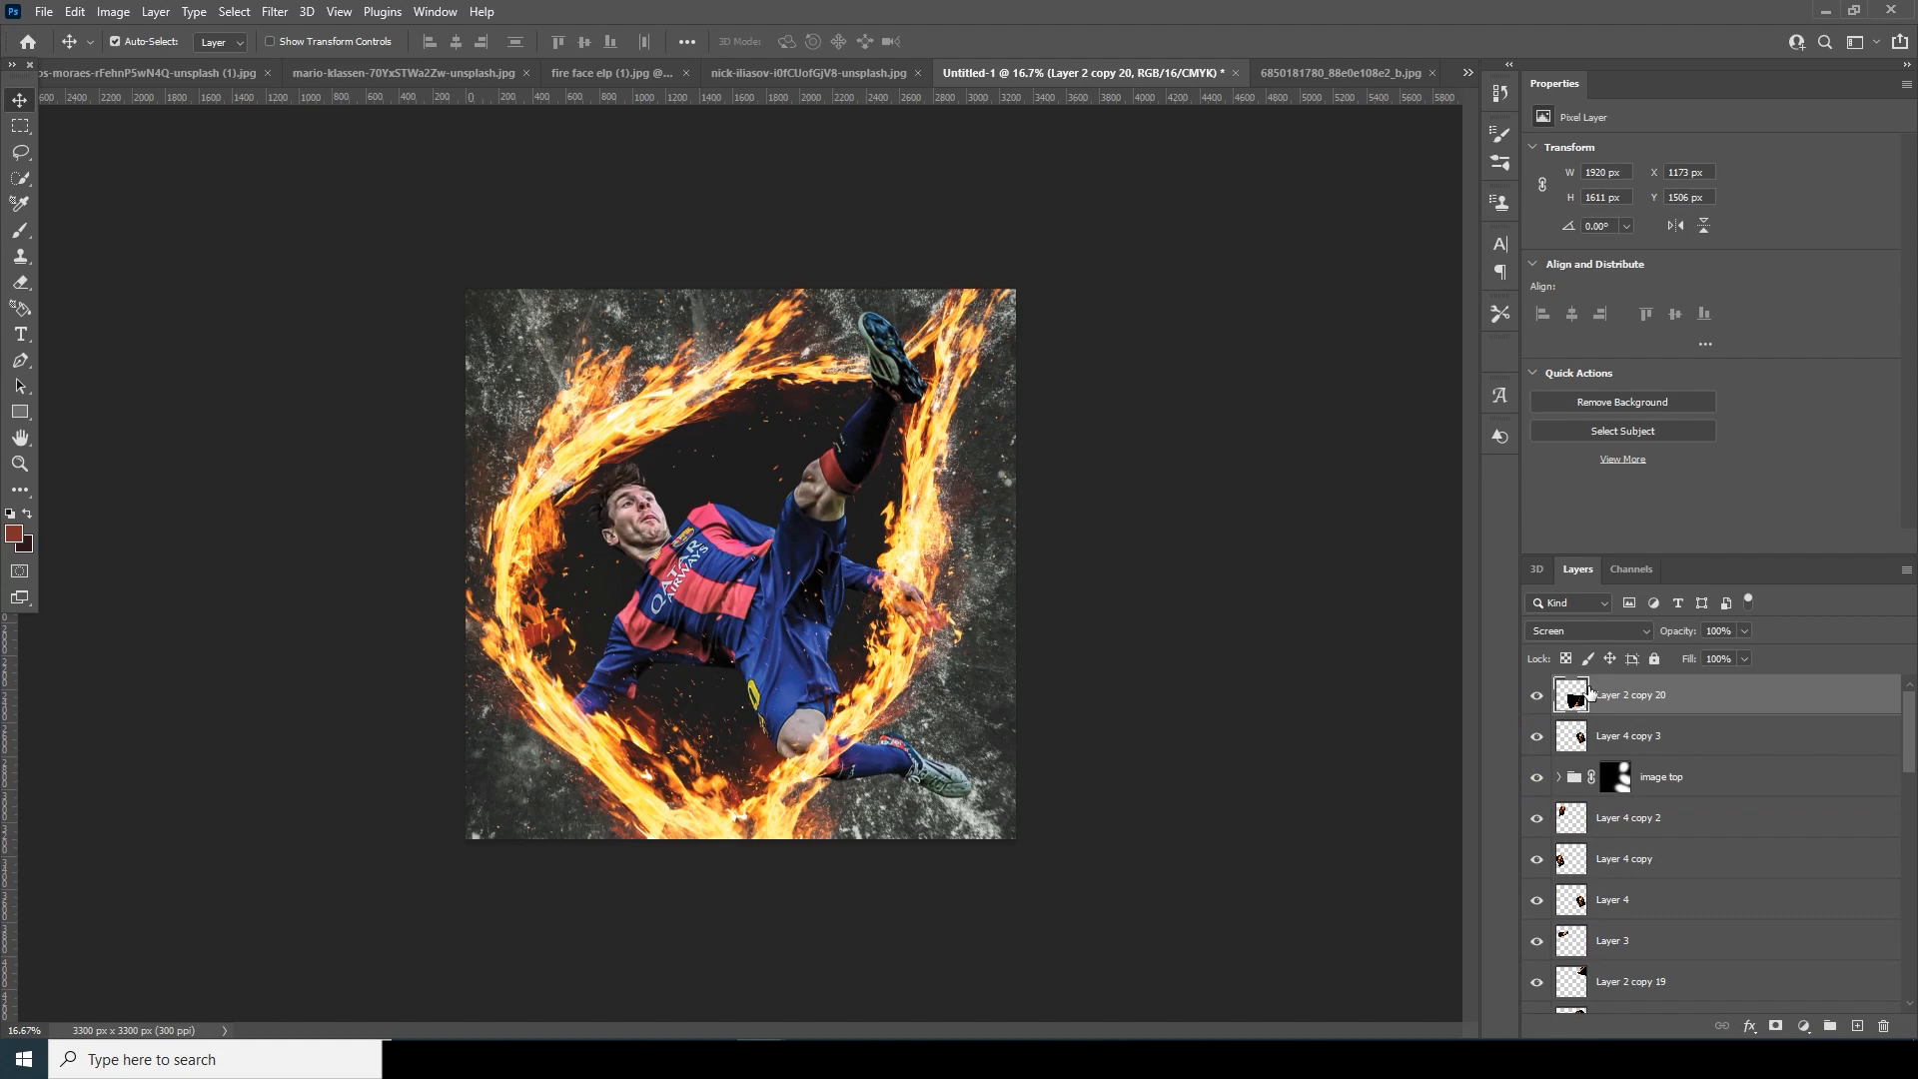
Warp the fire on Layer 2 copy 20, bulging its lower edge down past the canvas bottom.
key("ctrl+t")
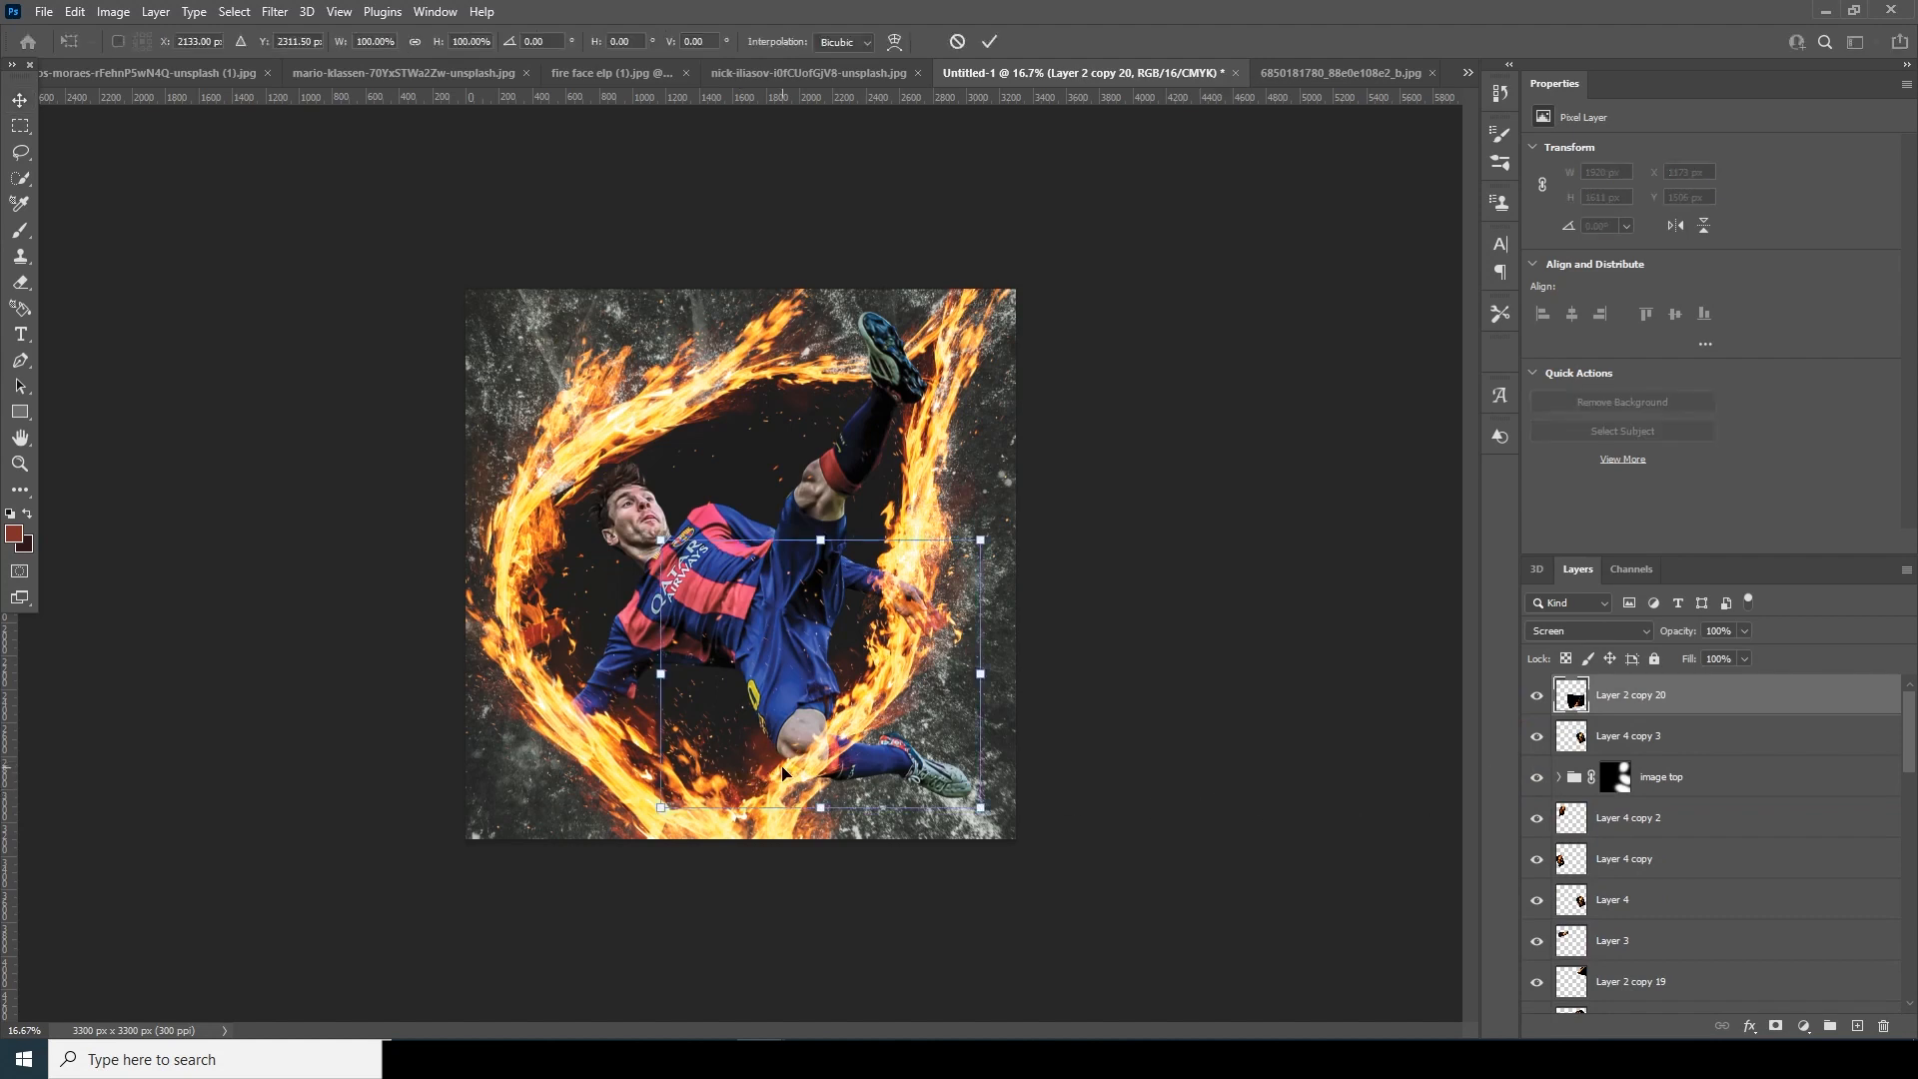
right_click(784, 772)
left_click(837, 507)
left_click_drag(813, 790, 837, 846)
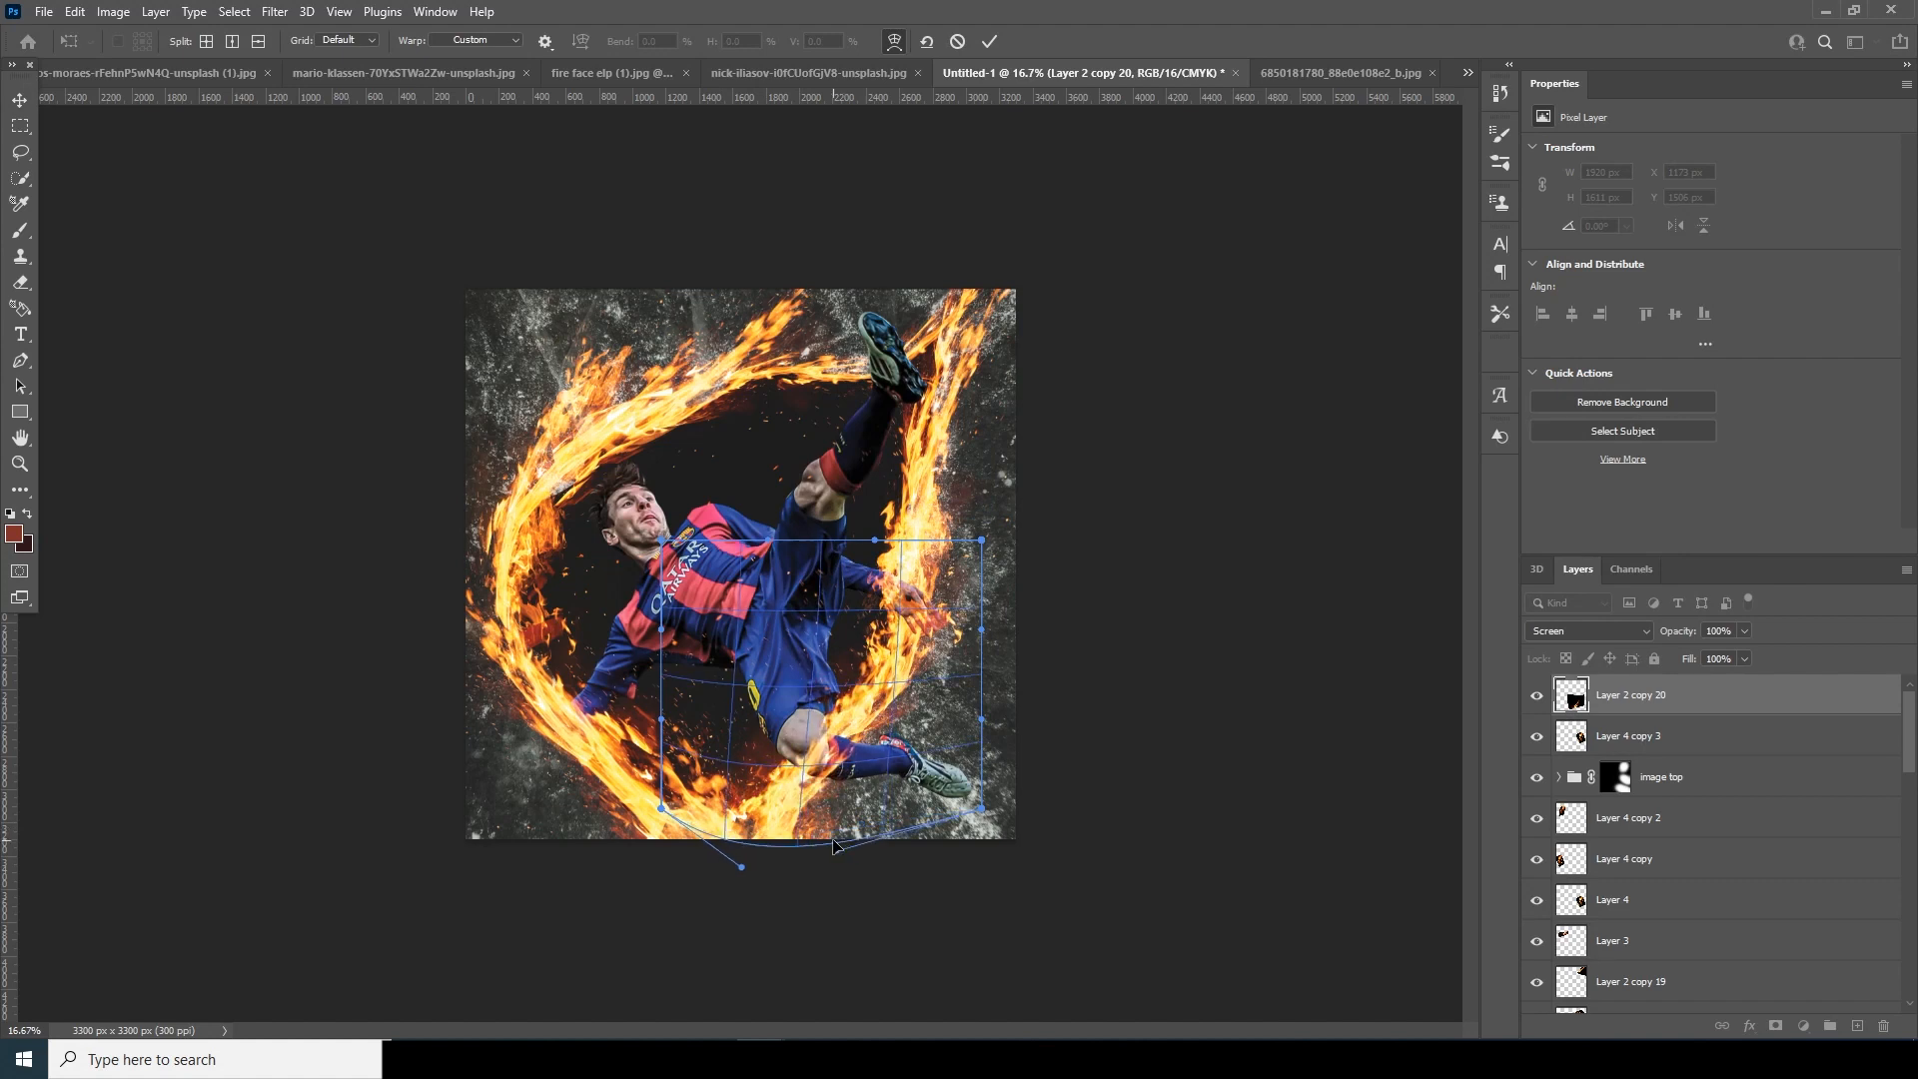
key("Return")
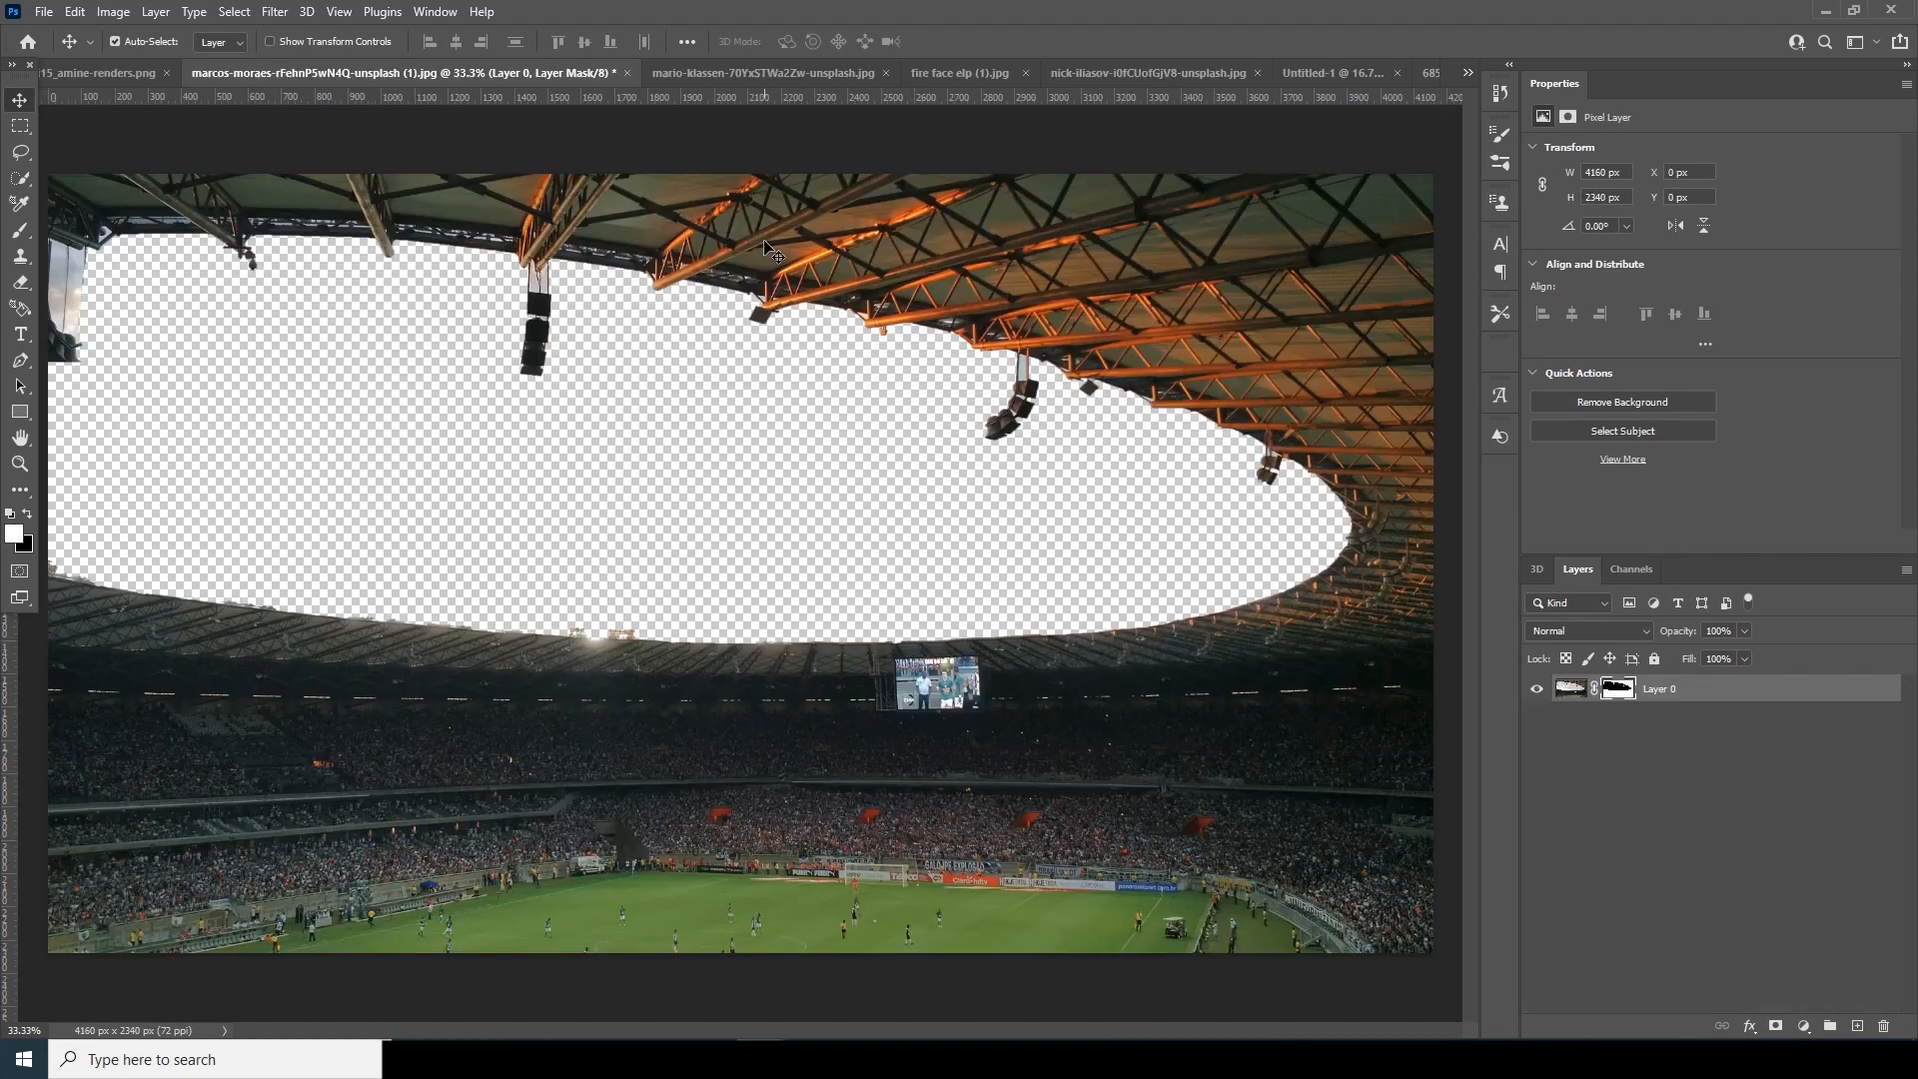
Bring the cut-out stadium roof image into the Untitled-1 composite and place its layer below the image group.
left_click_drag(800, 214, 1302, 74)
left_click_drag(935, 557, 936, 558)
left_click(927, 403)
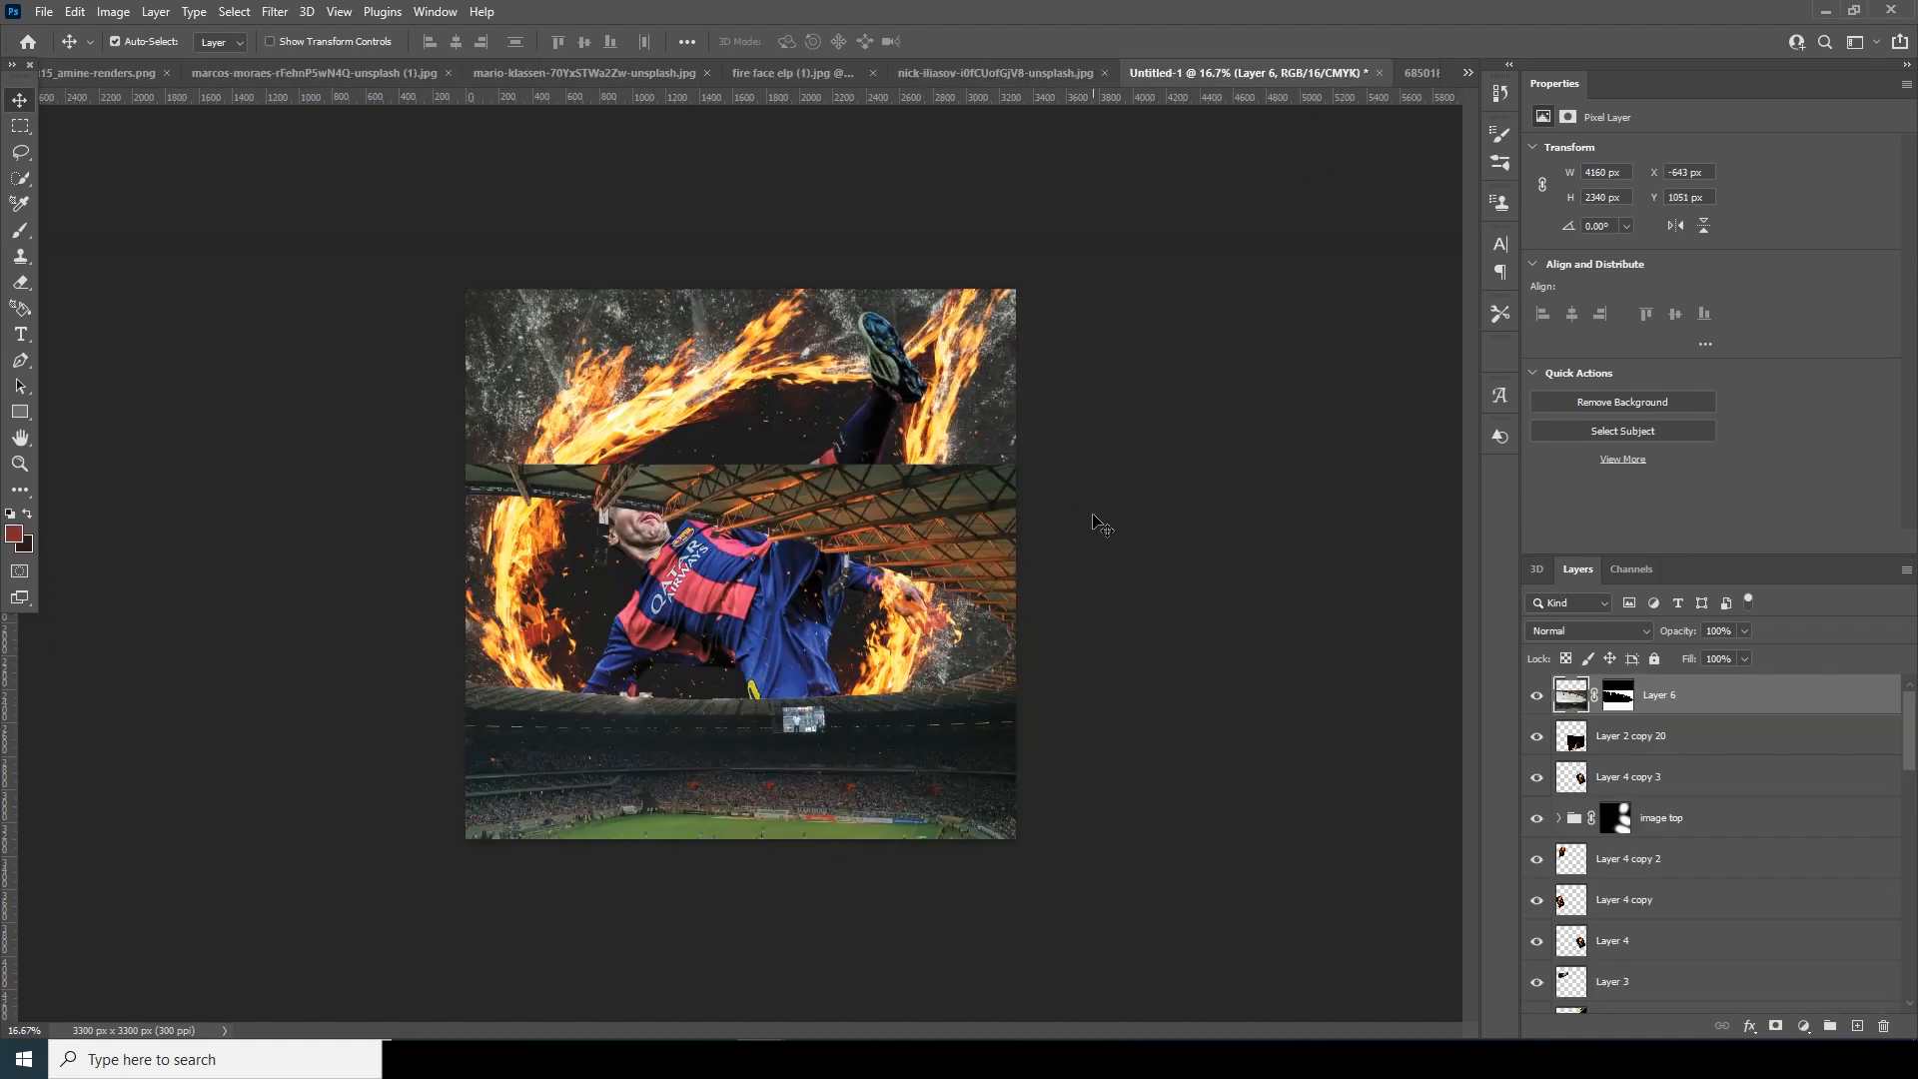
left_click_drag(1557, 704, 1616, 934)
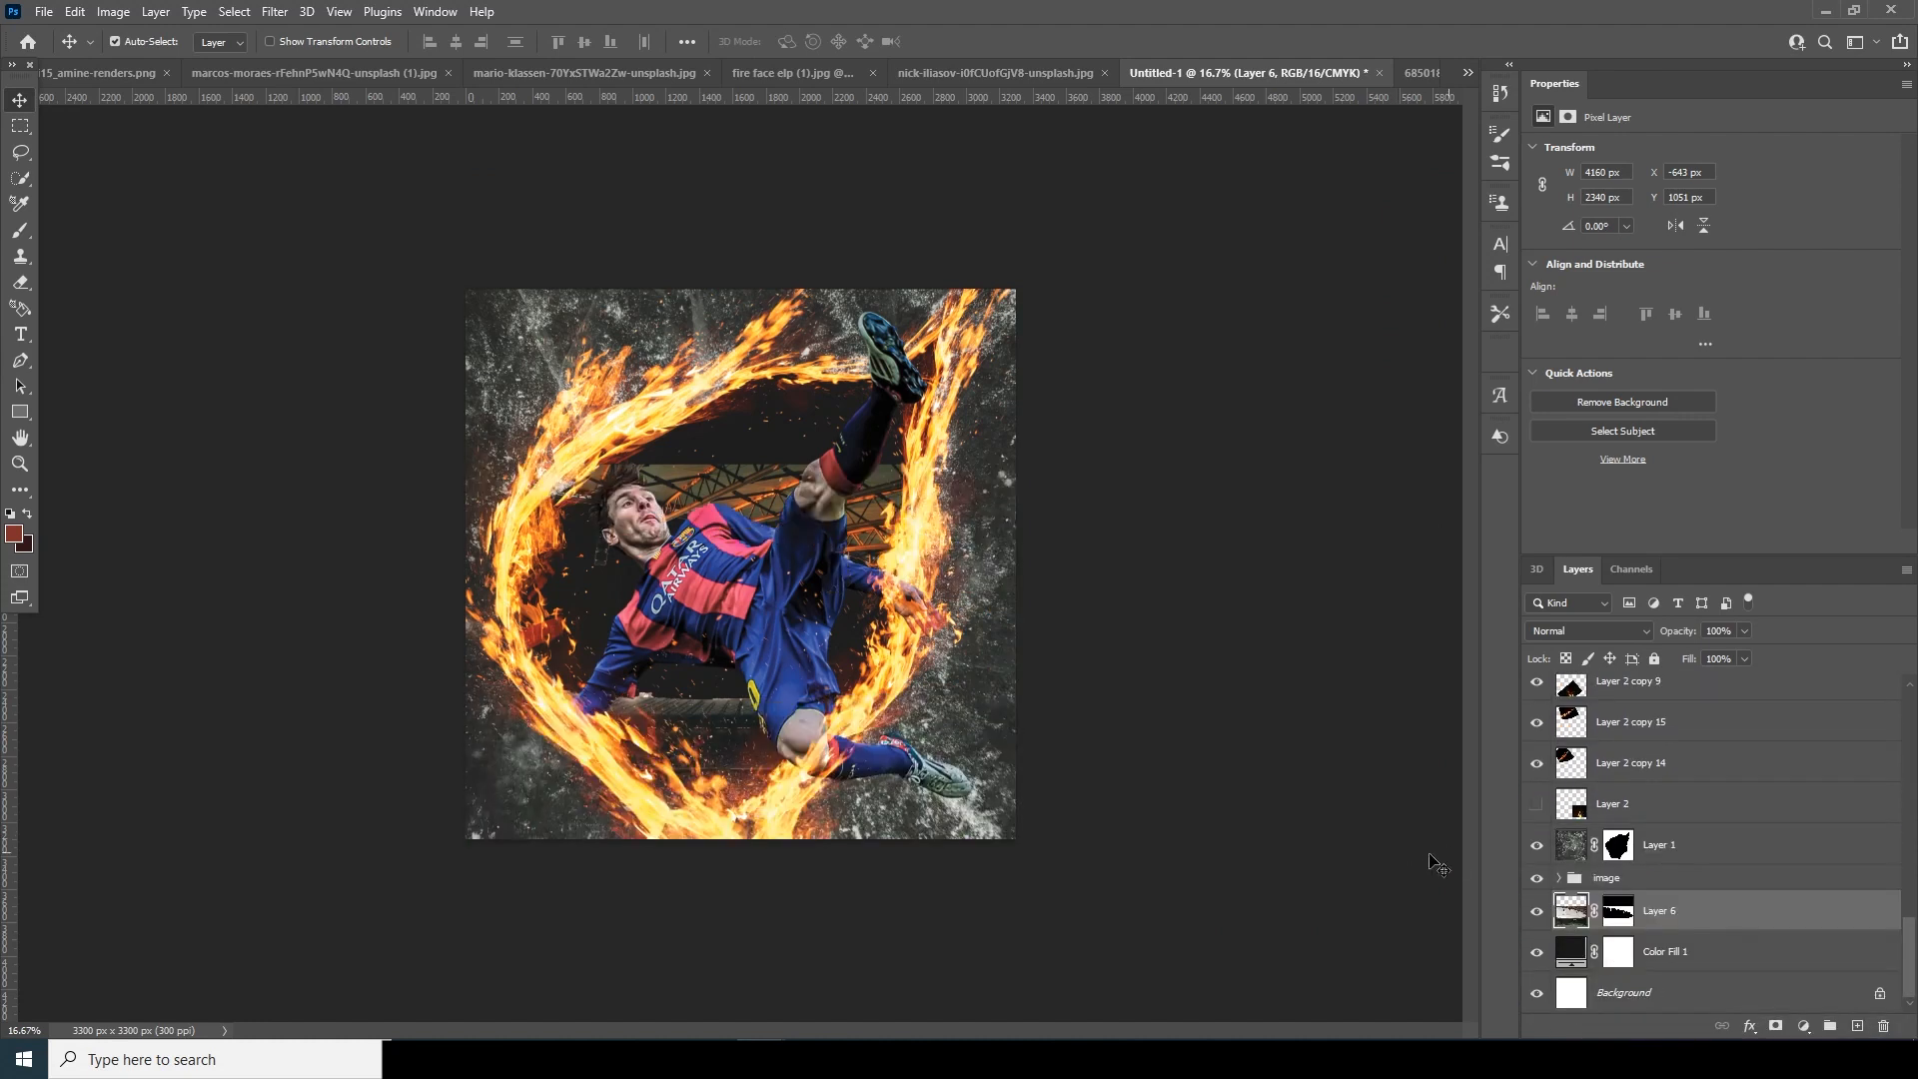
Scale Layer 6 to about 152%, rotate it about -10.5° and position the stadium roof behind the player.
key("ctrl+t")
left_click_drag(1230, 936, 1267, 834)
left_click_drag(991, 727, 1057, 627)
left_click_drag(1147, 686, 1267, 736)
left_click_drag(1085, 680, 1058, 737)
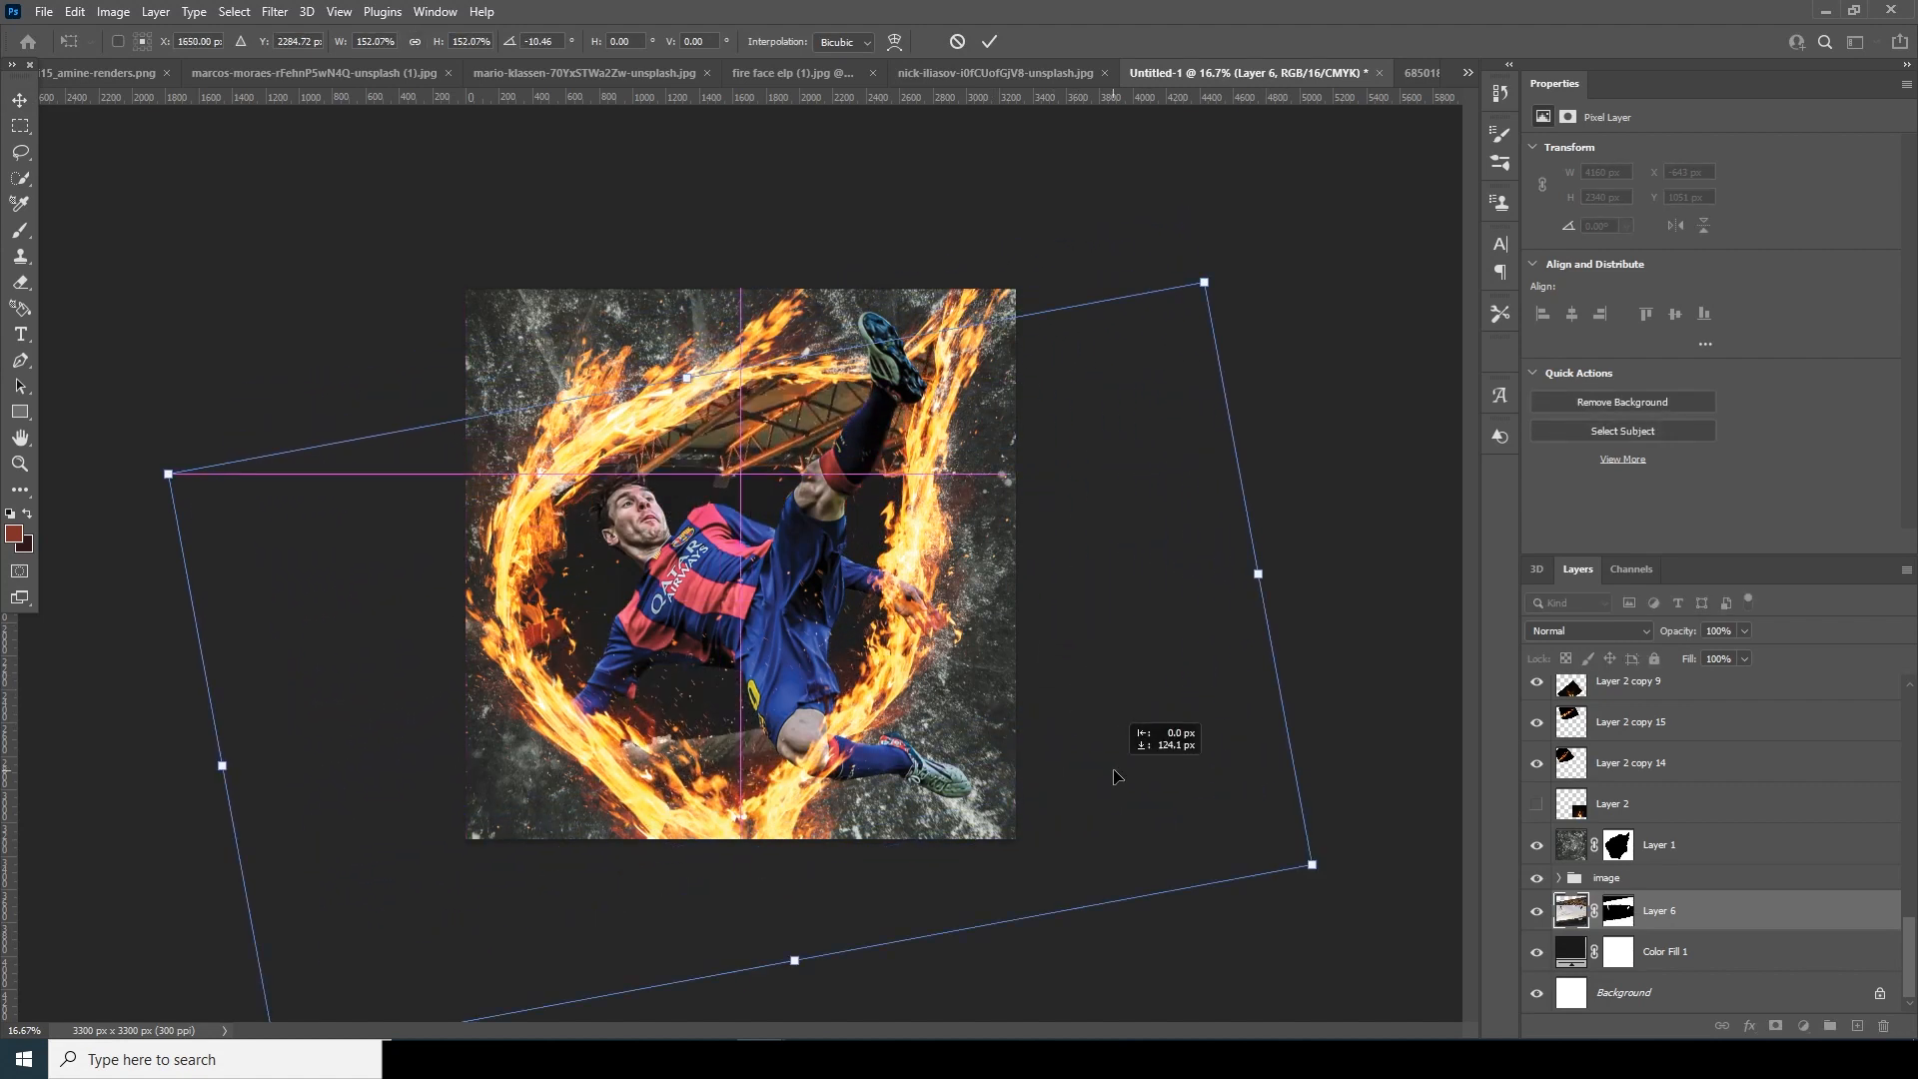
key("Return")
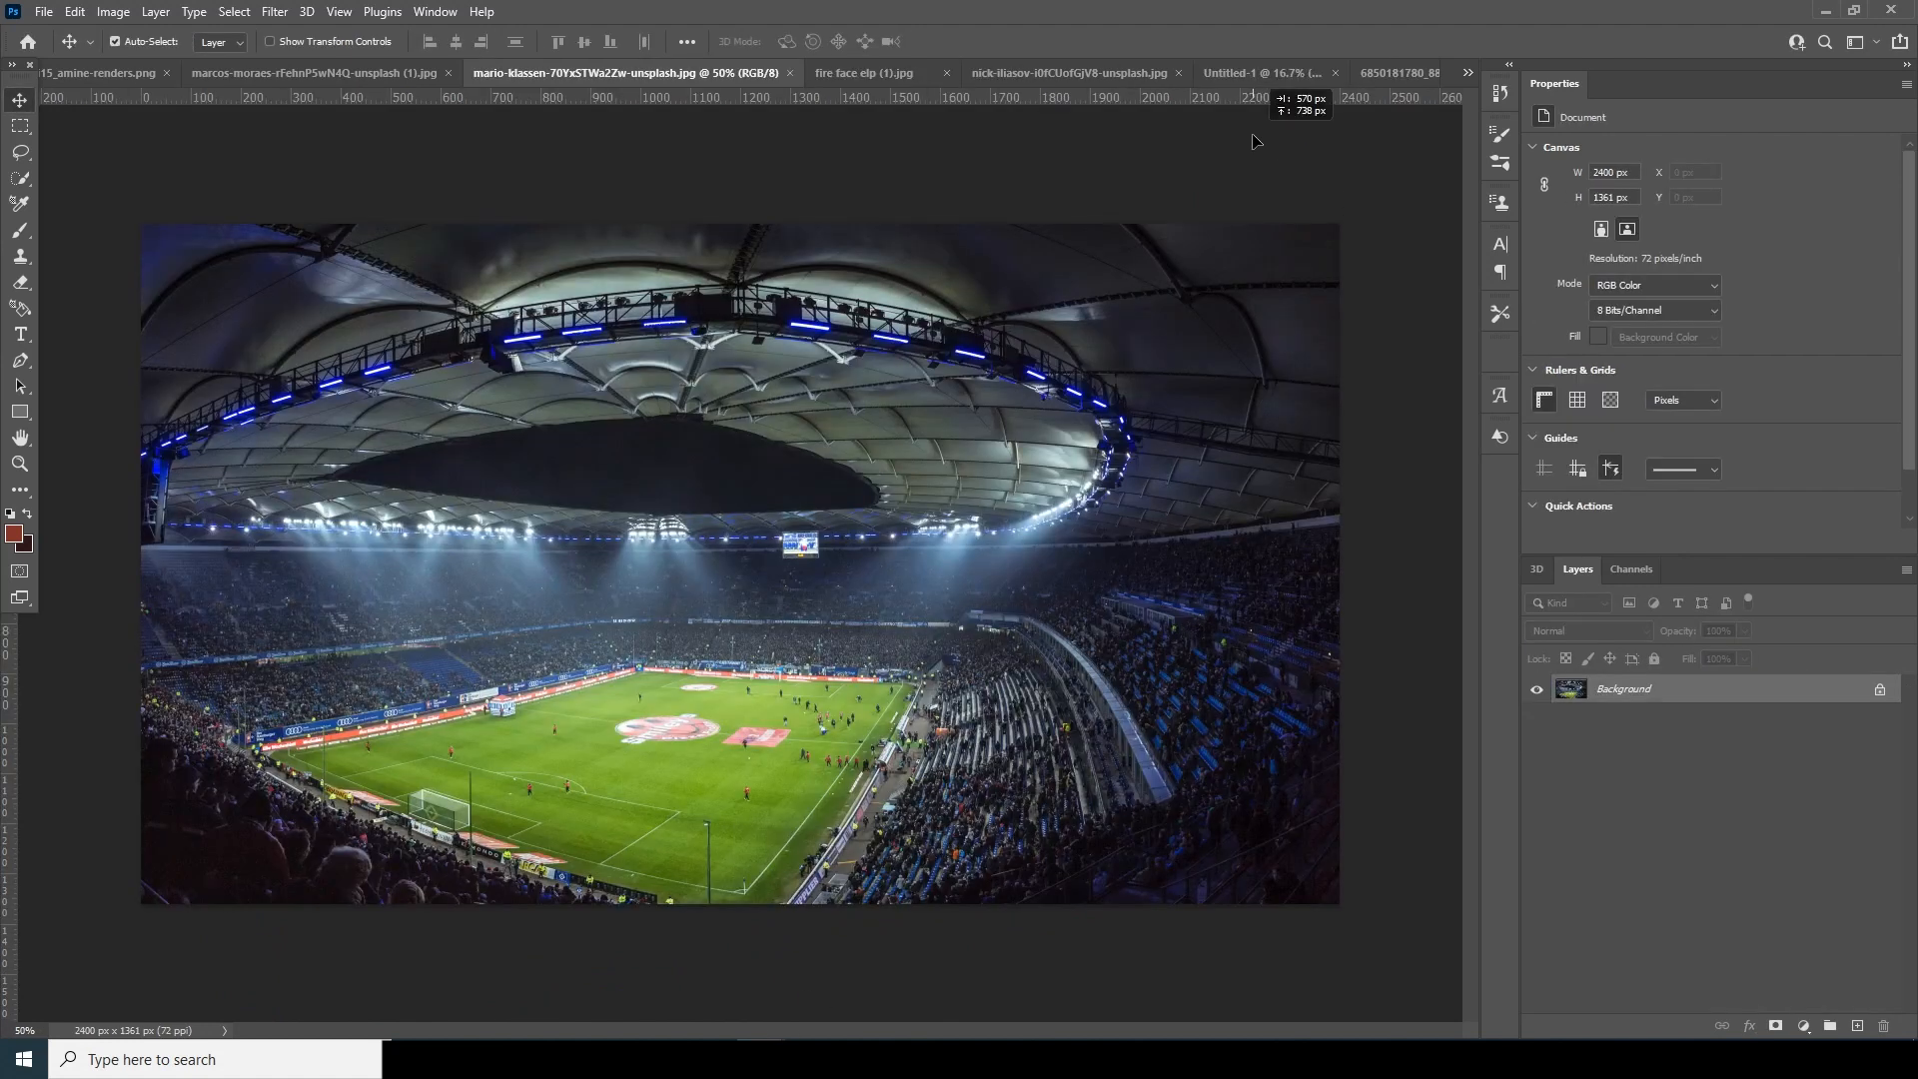
Bring the blue-lit stadium photo with the green pitch into the composite and place its layer directly below Layer 6.
left_click_drag(1263, 80, 855, 619)
left_click(920, 407)
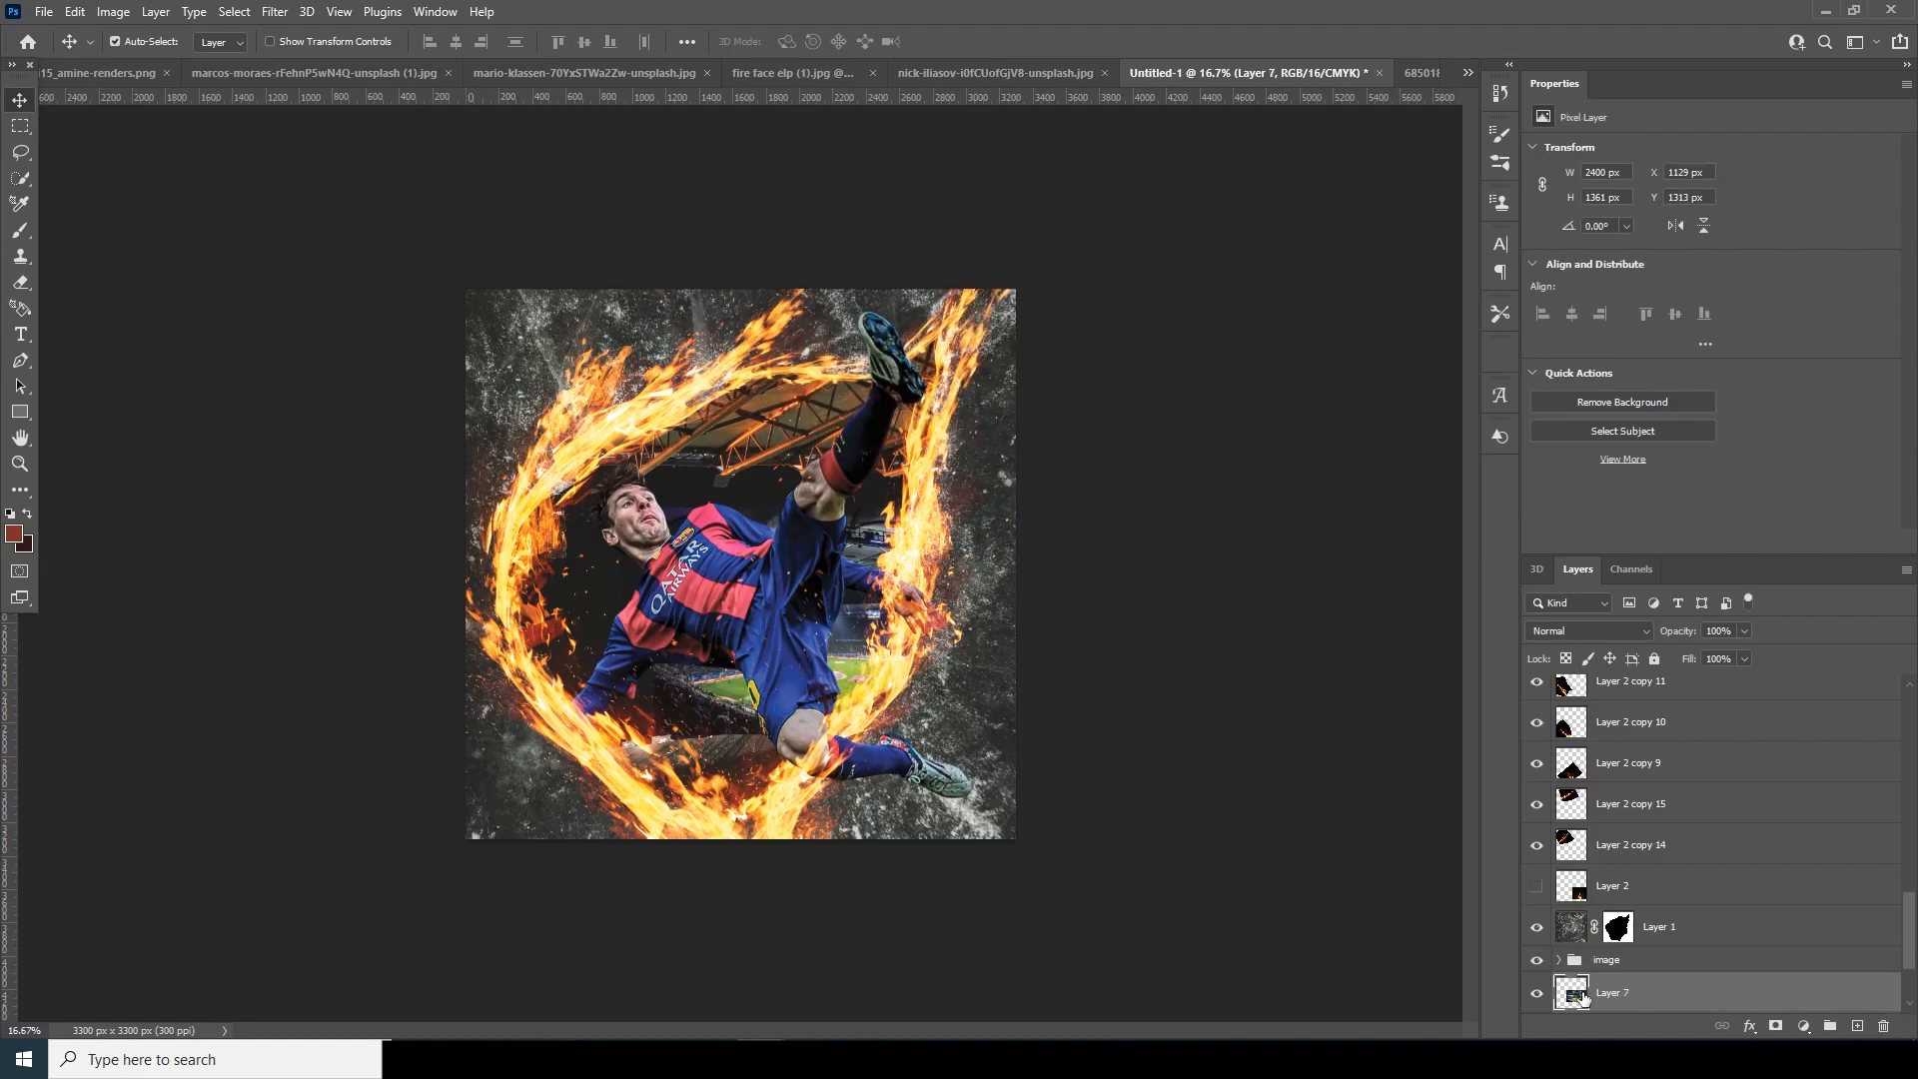
scroll(1894, 974, "down", 3)
left_click_drag(1579, 887, 1578, 929)
Enlarge, rotate and reposition the stadium photo on Layer 7 so the stands and pitch fill the hole behind the player.
key("ctrl+t")
left_click_drag(1165, 875, 1200, 816)
left_click_drag(1073, 698, 981, 599)
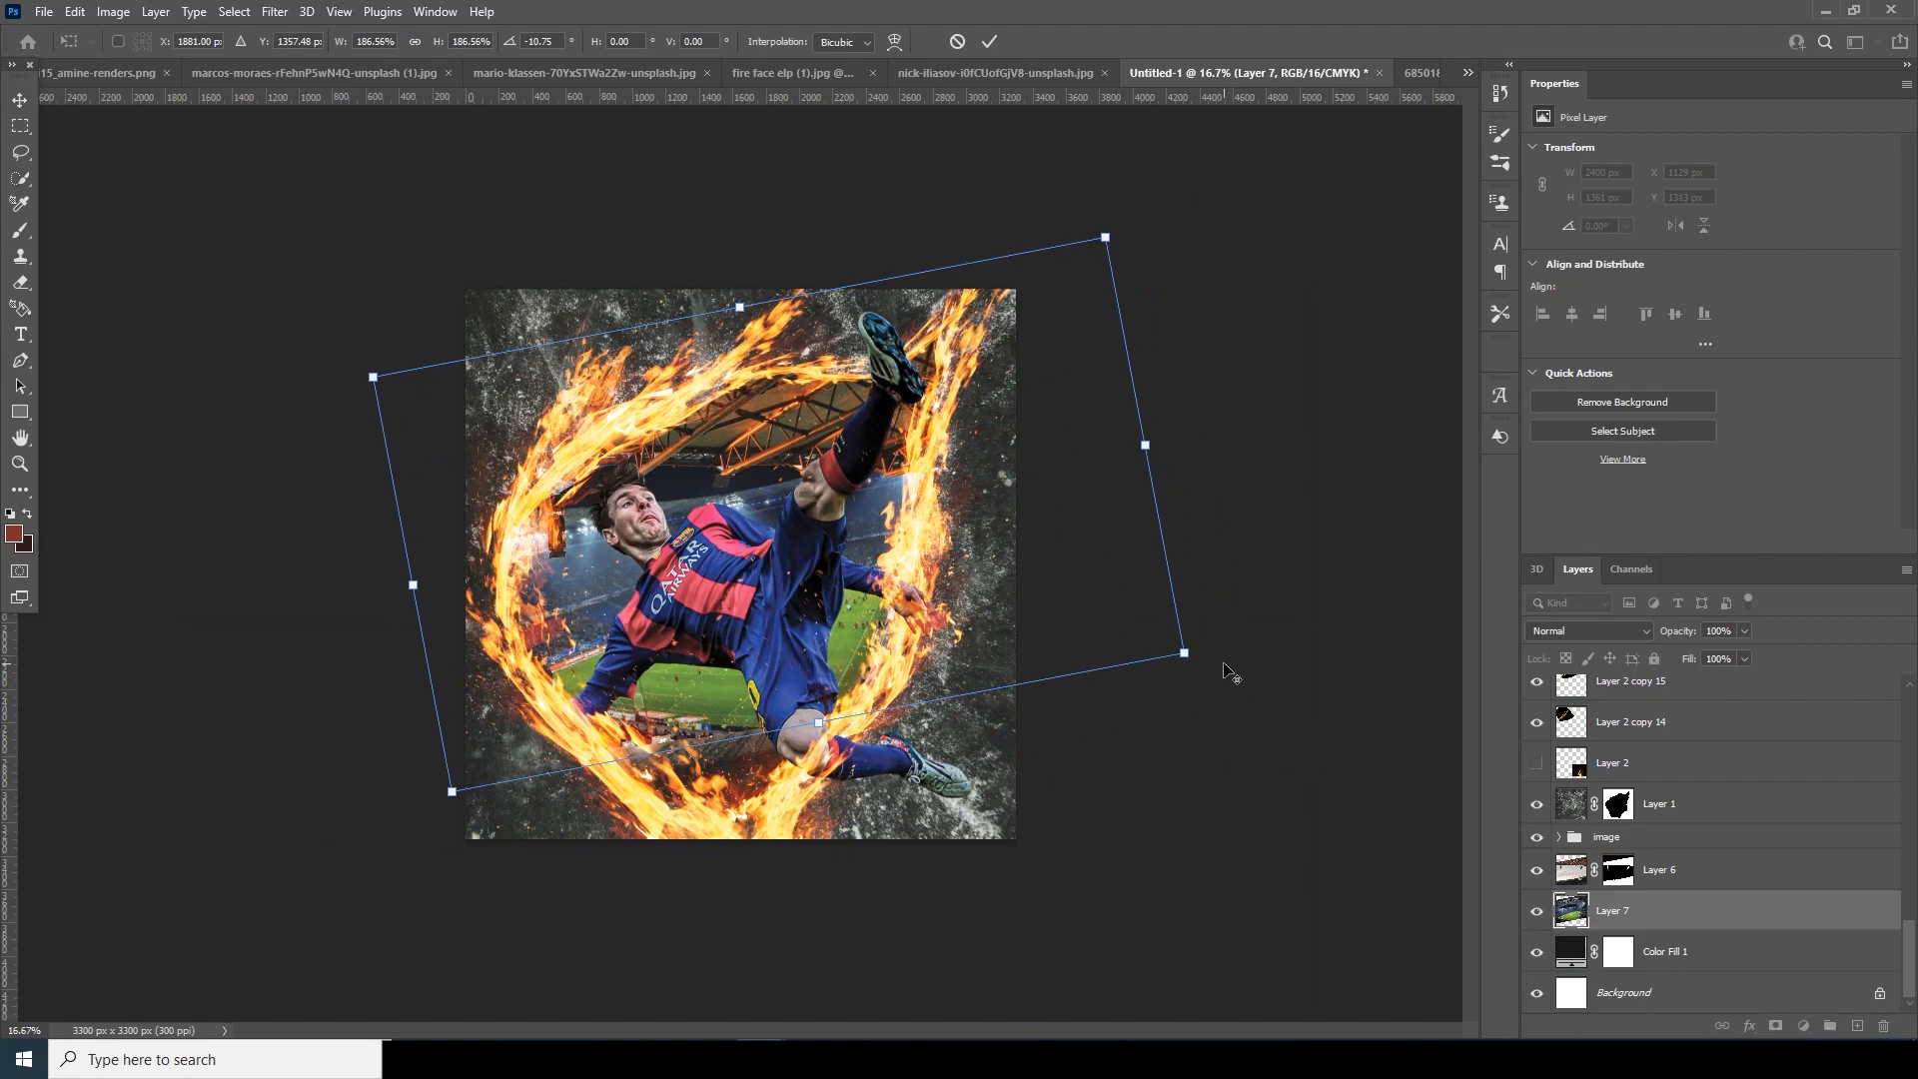
left_click_drag(1188, 652, 1348, 711)
left_click_drag(1070, 672, 1198, 604)
left_click_drag(1378, 719, 1329, 791)
left_click_drag(1437, 724, 1519, 768)
left_click_drag(1368, 711, 1249, 729)
key("Return")
Reapply the last Camera Raw Filter to the stadium roof on Layer 6 and the stadium photo on Layer 7.
left_click(1573, 875)
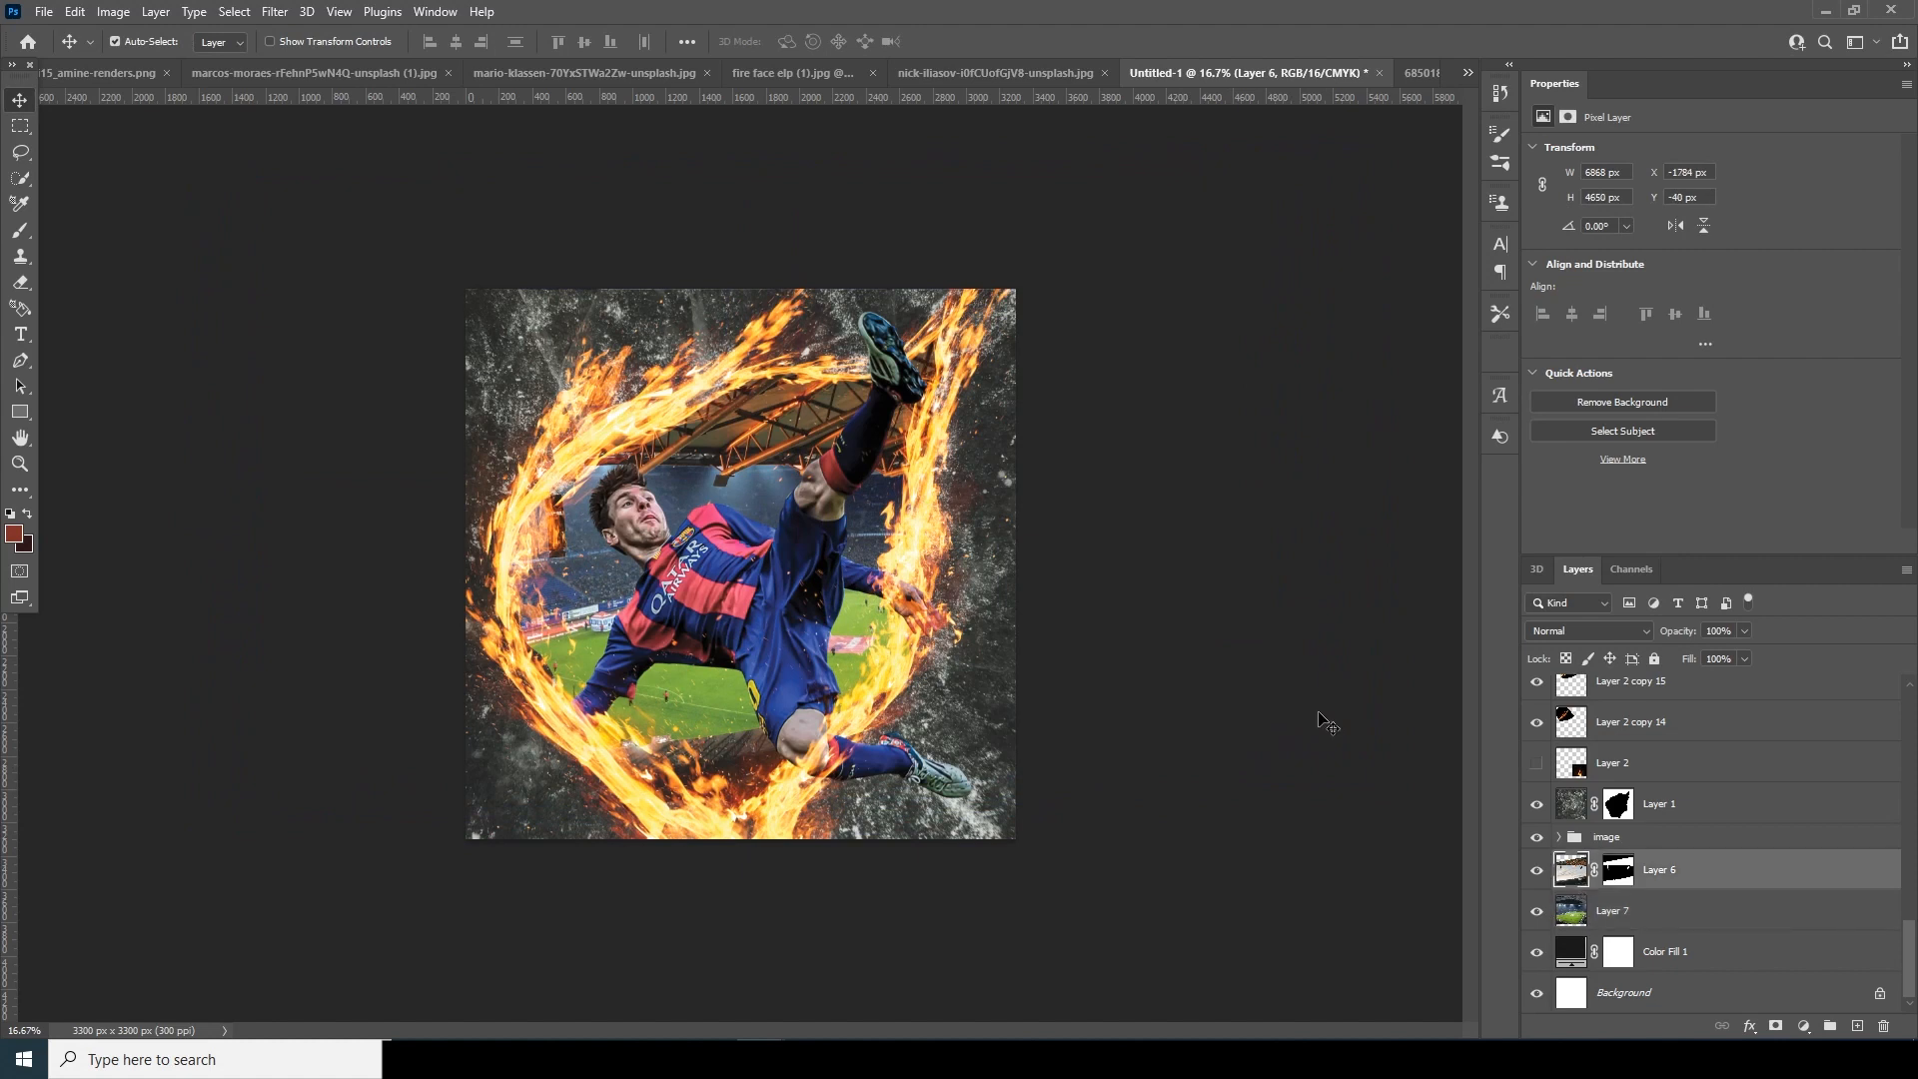
left_click(288, 14)
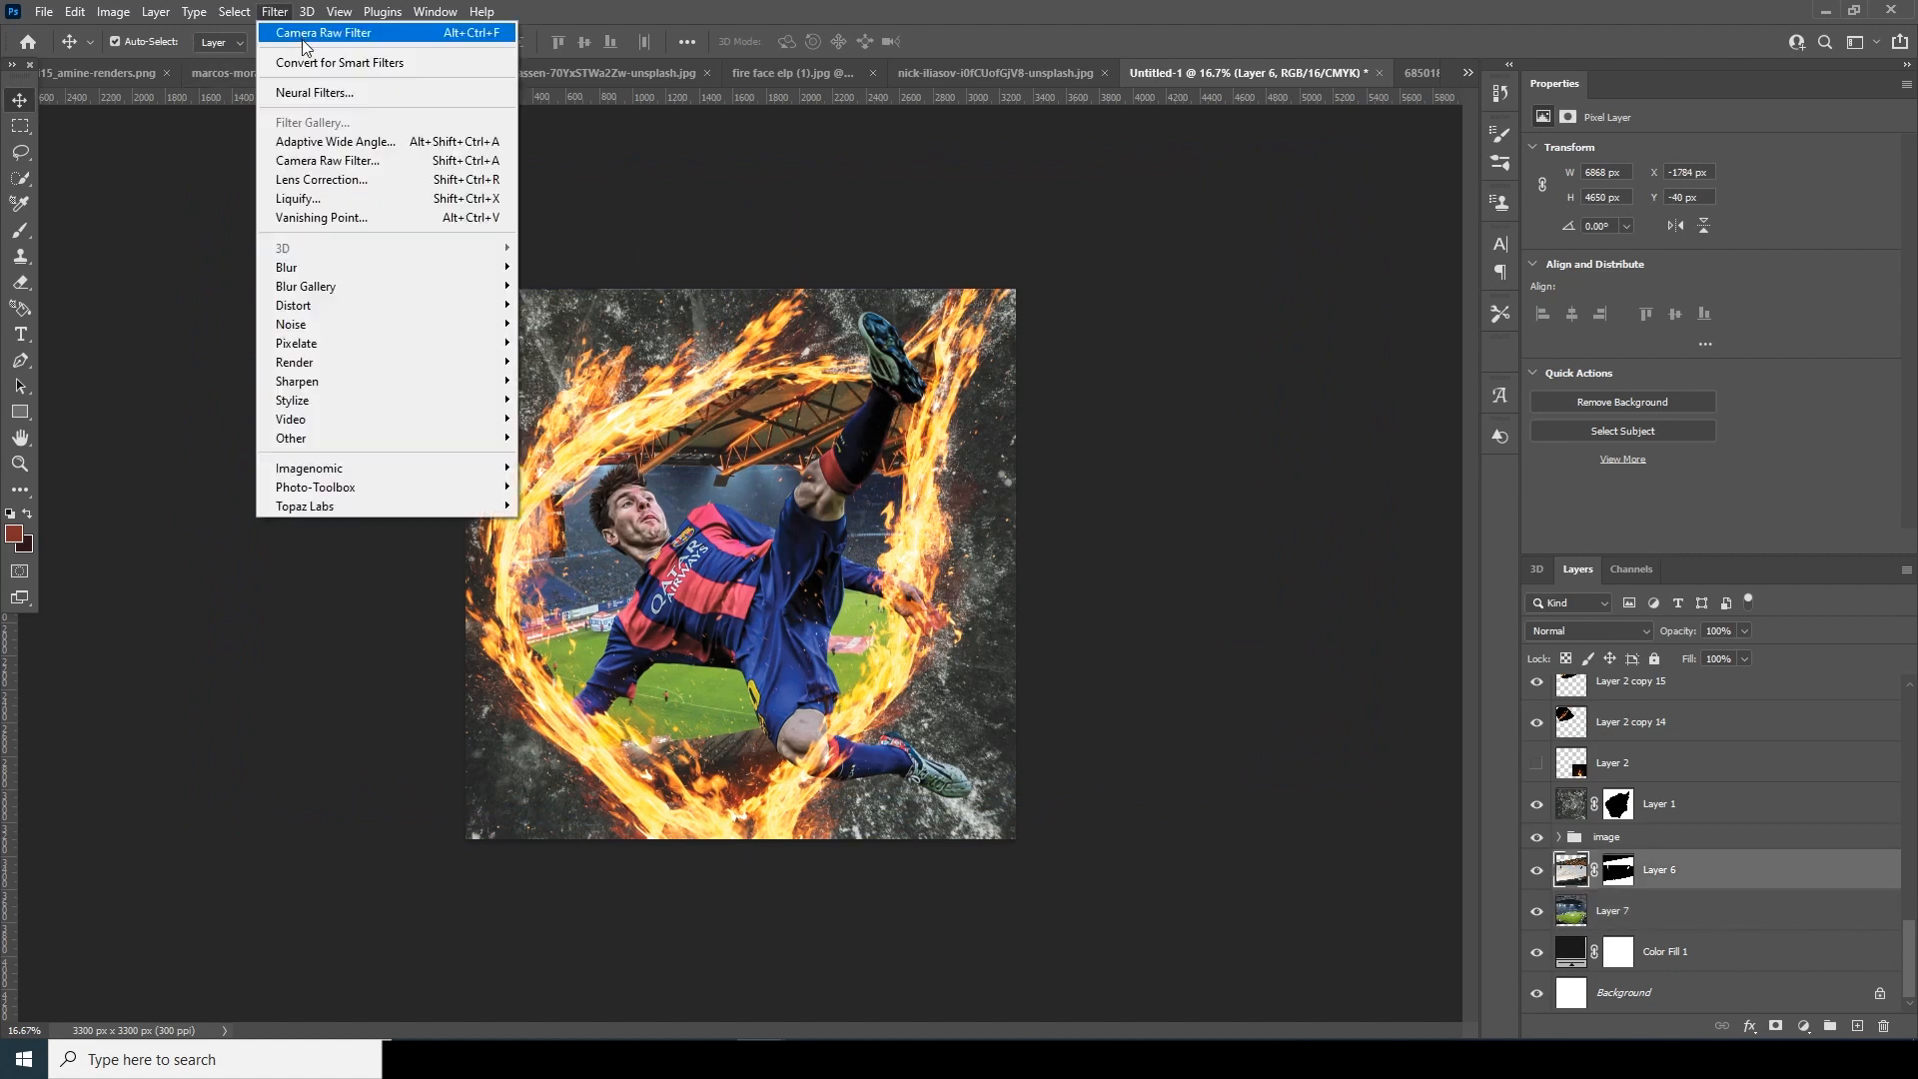
left_click(302, 34)
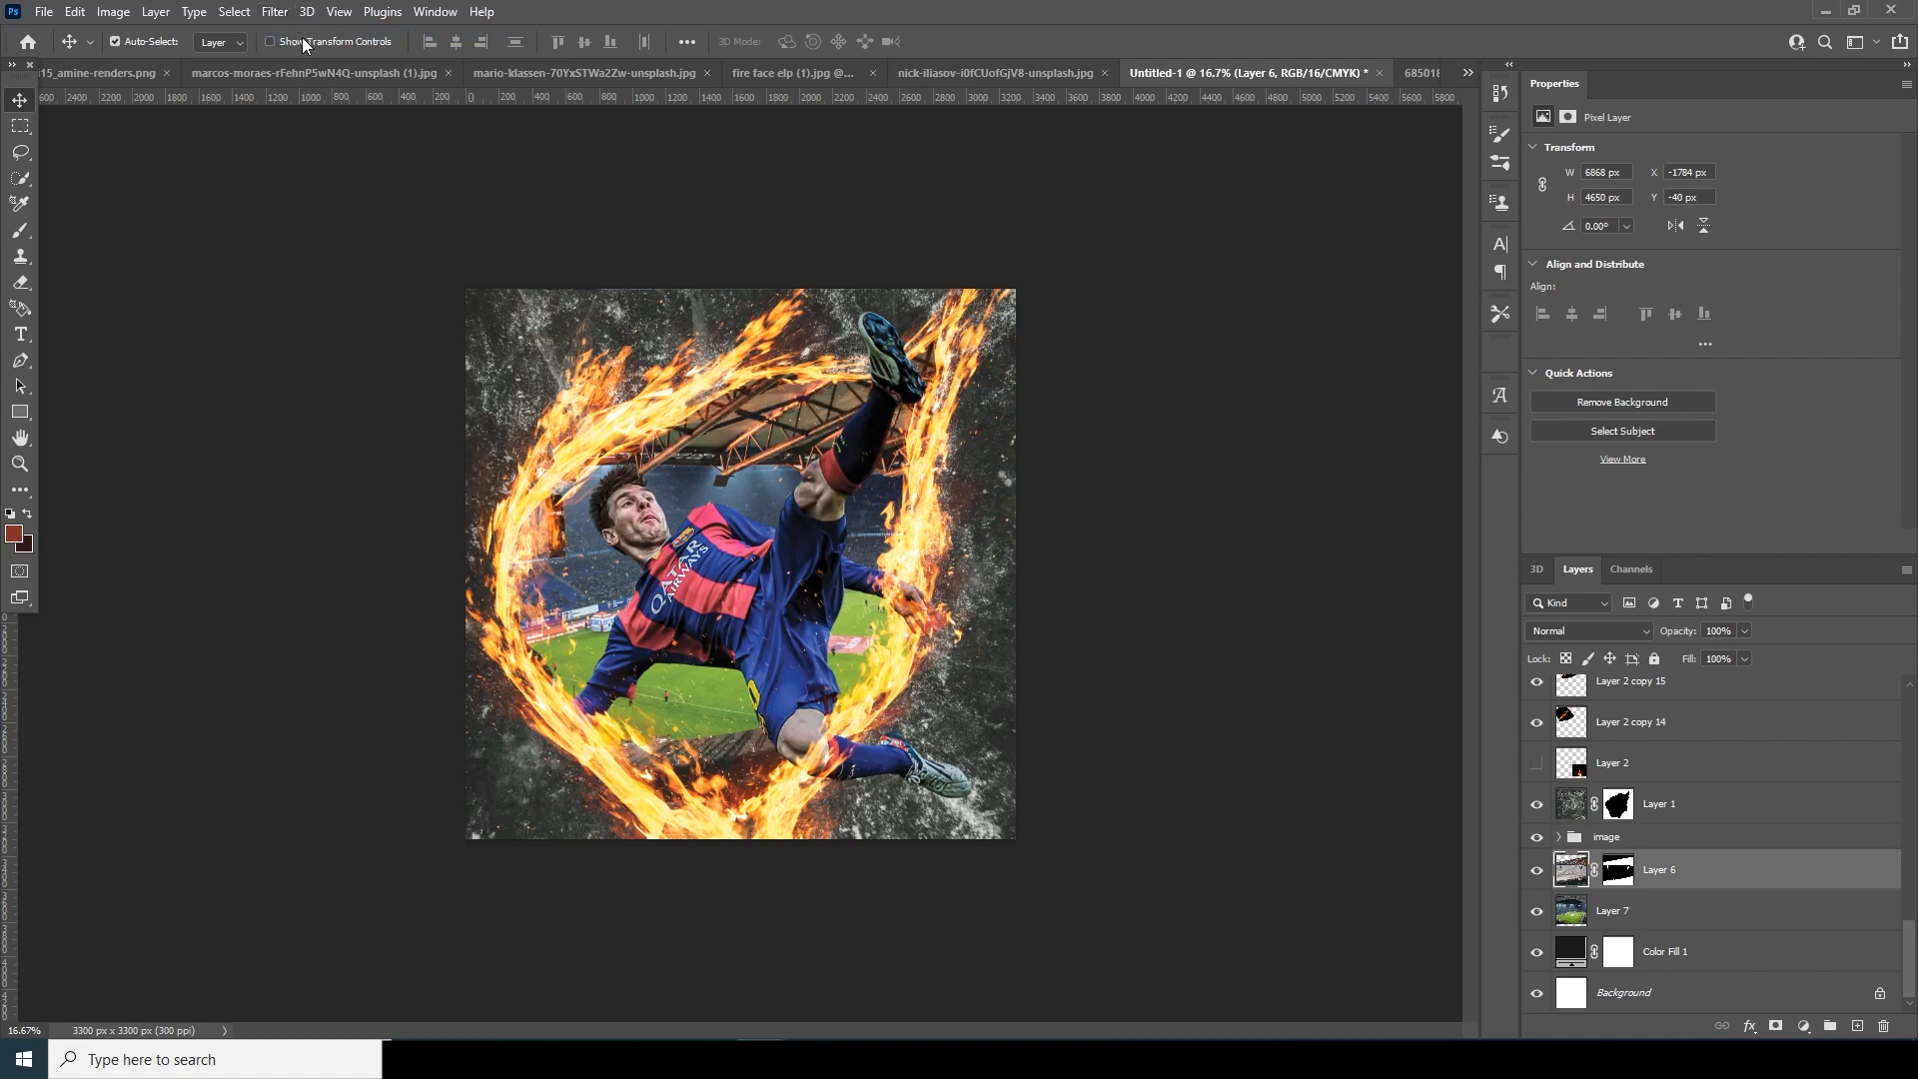
left_click(1608, 917)
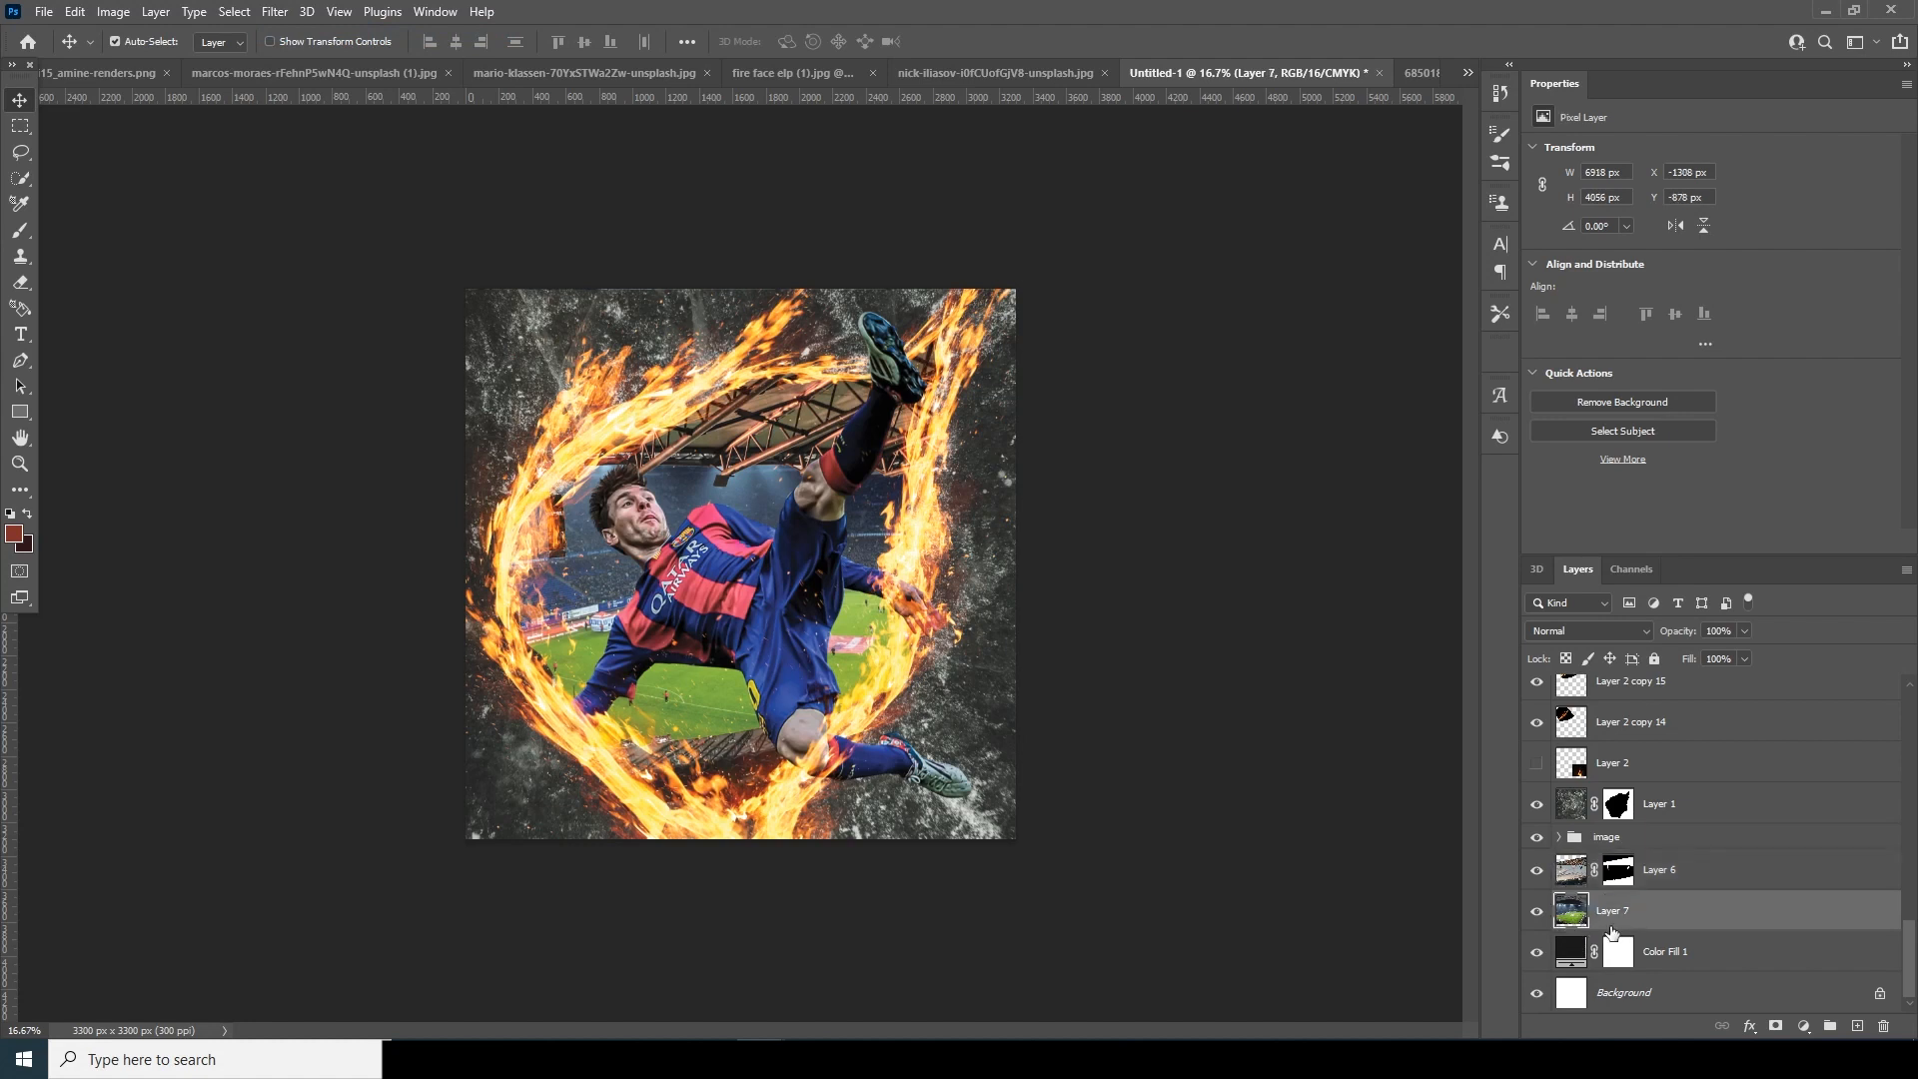
left_click(274, 12)
left_click(293, 32)
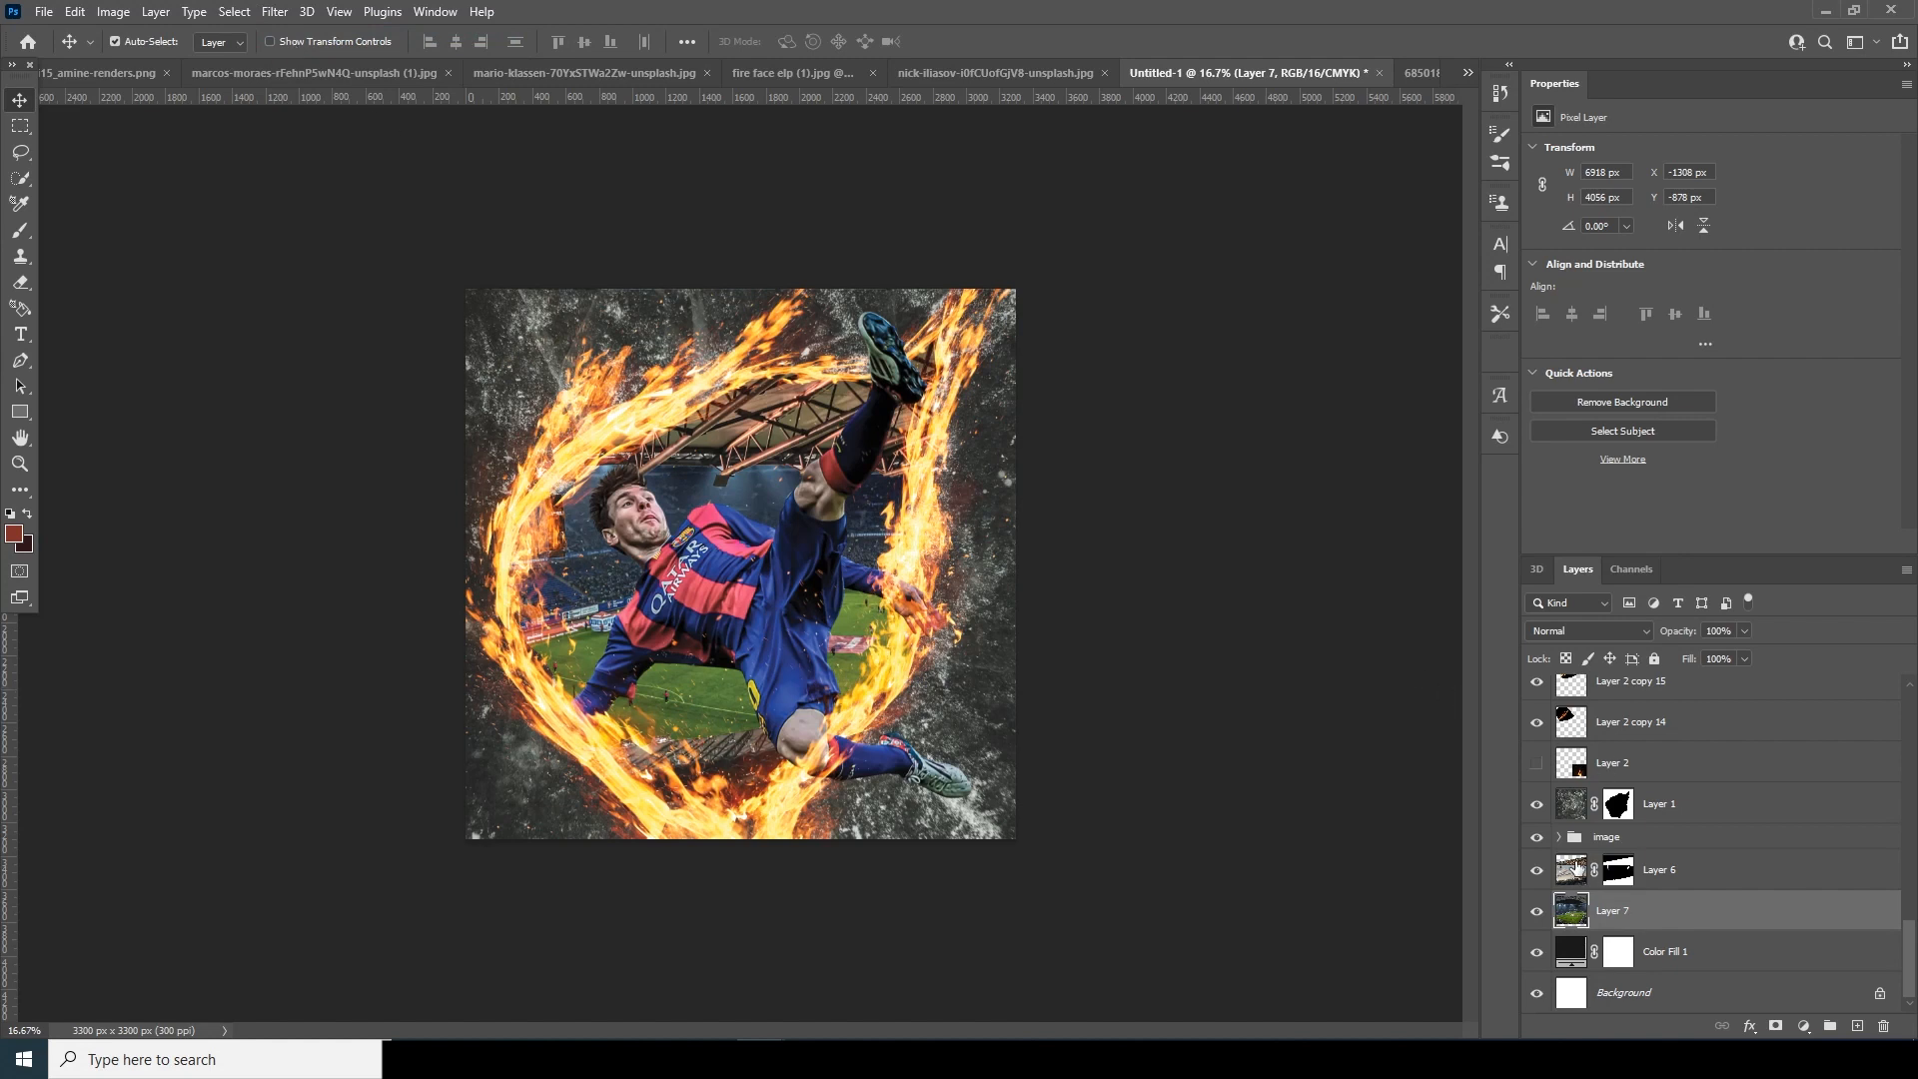
Add a Hue/Saturation adjustment layer above Layer 6 and set its saturation to -74.
left_click(1576, 867)
left_click(1803, 1026)
left_click(1814, 840)
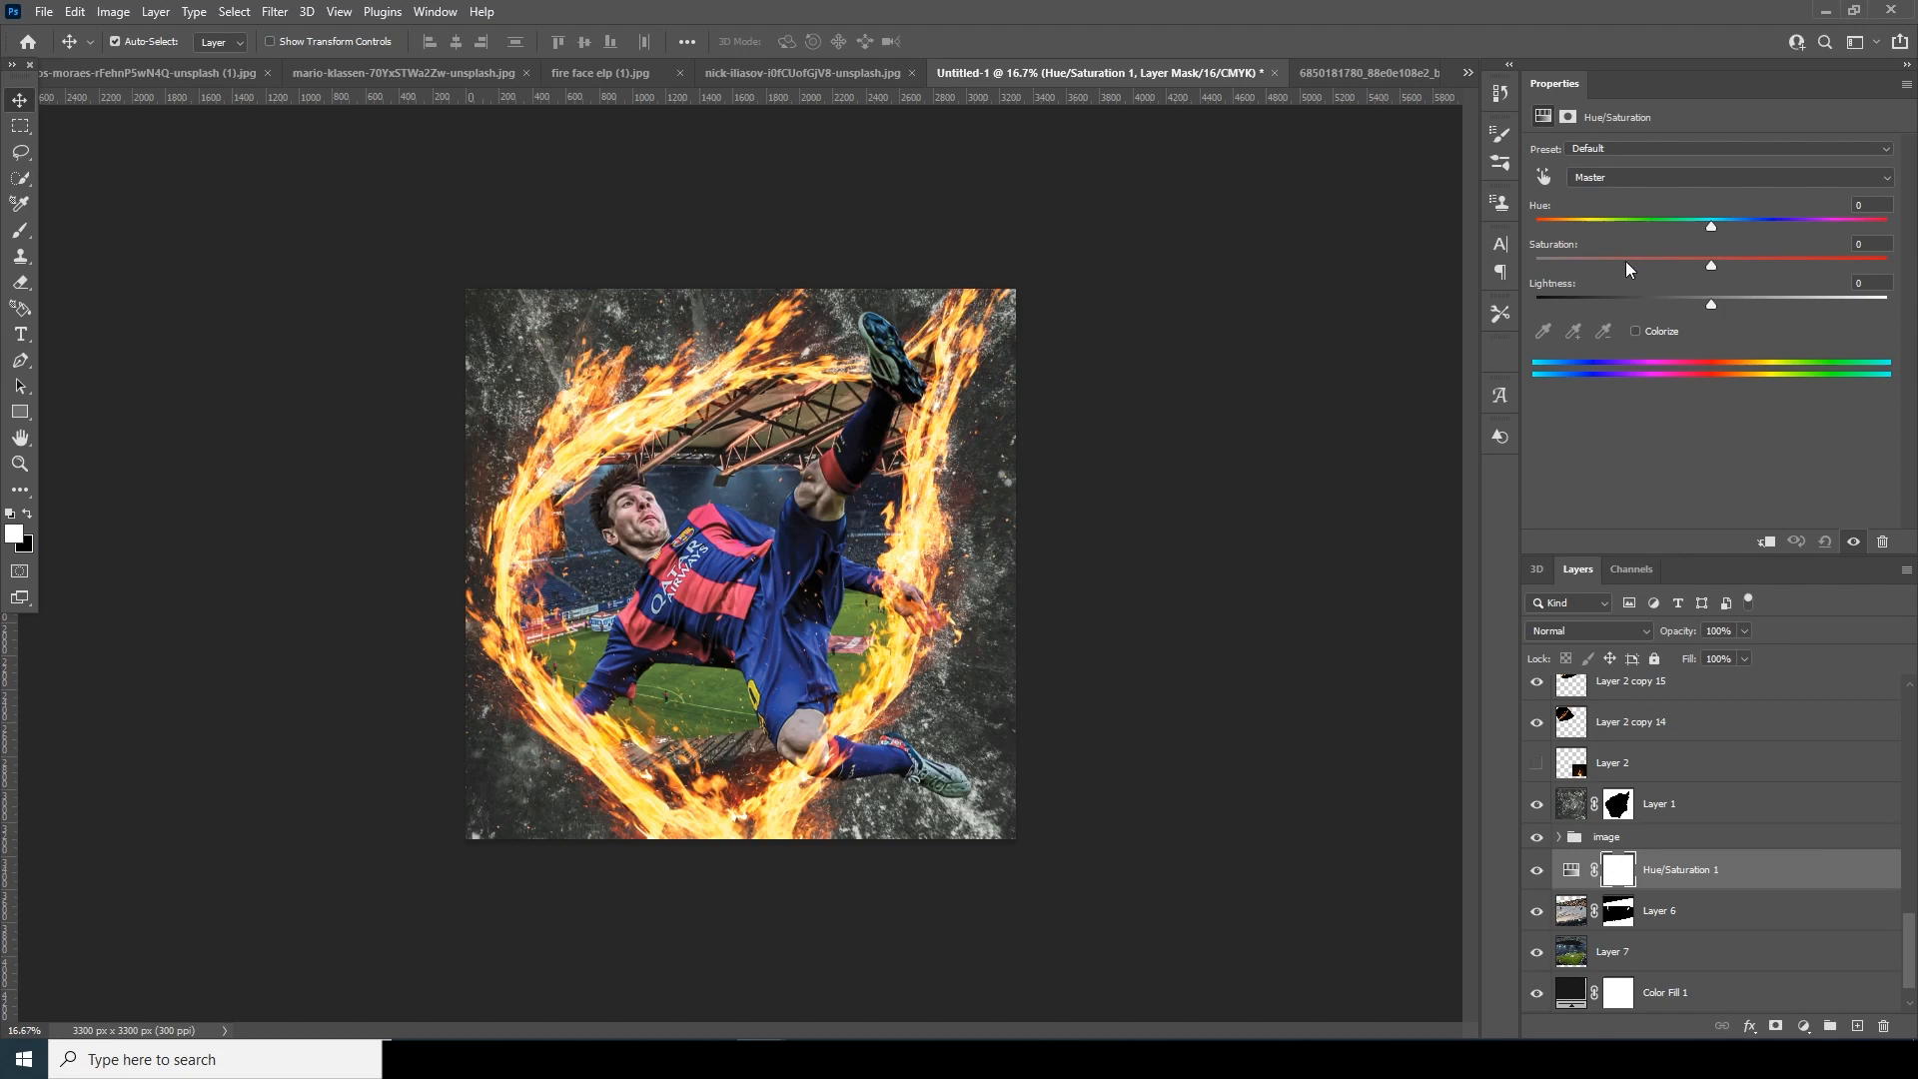
left_click(1626, 261)
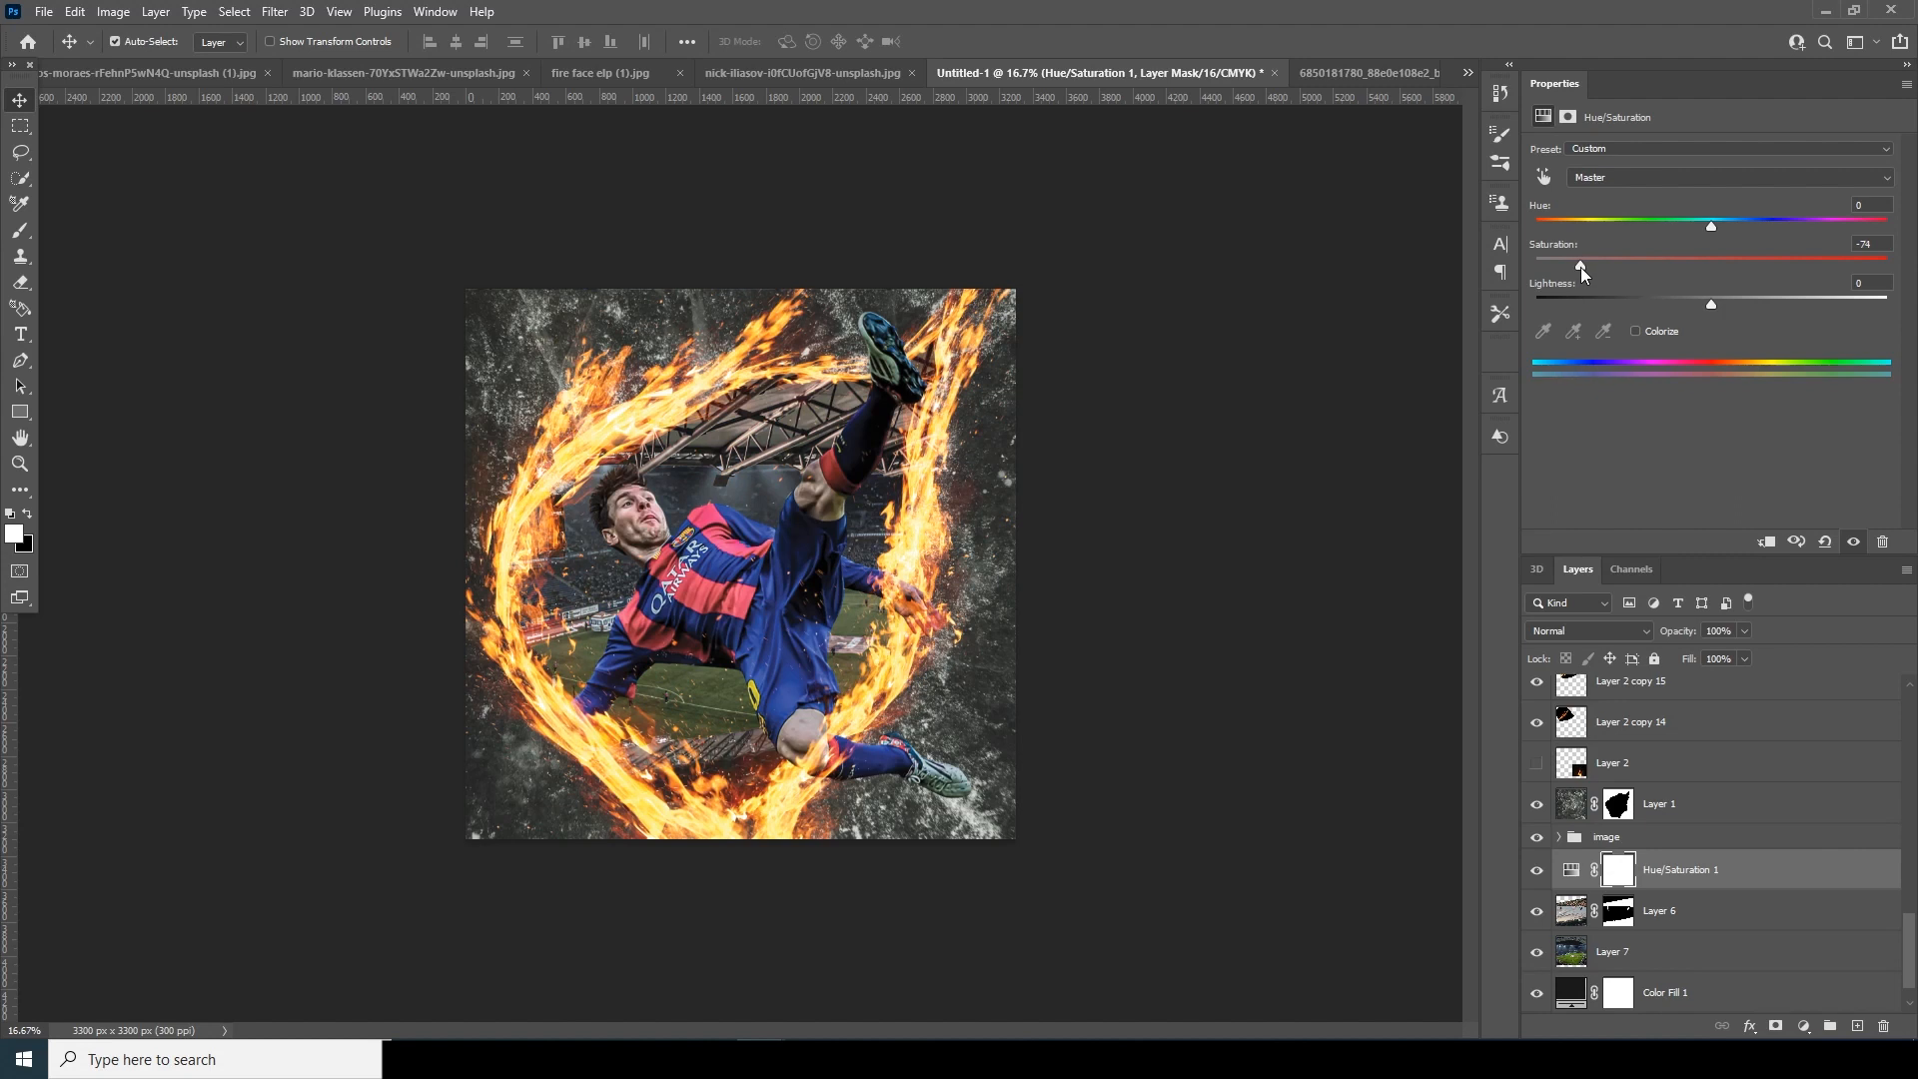
Add a new layer above Hue/Saturation 1 and set the foreground colour to dark red-brown 66240e.
left_click(1583, 871)
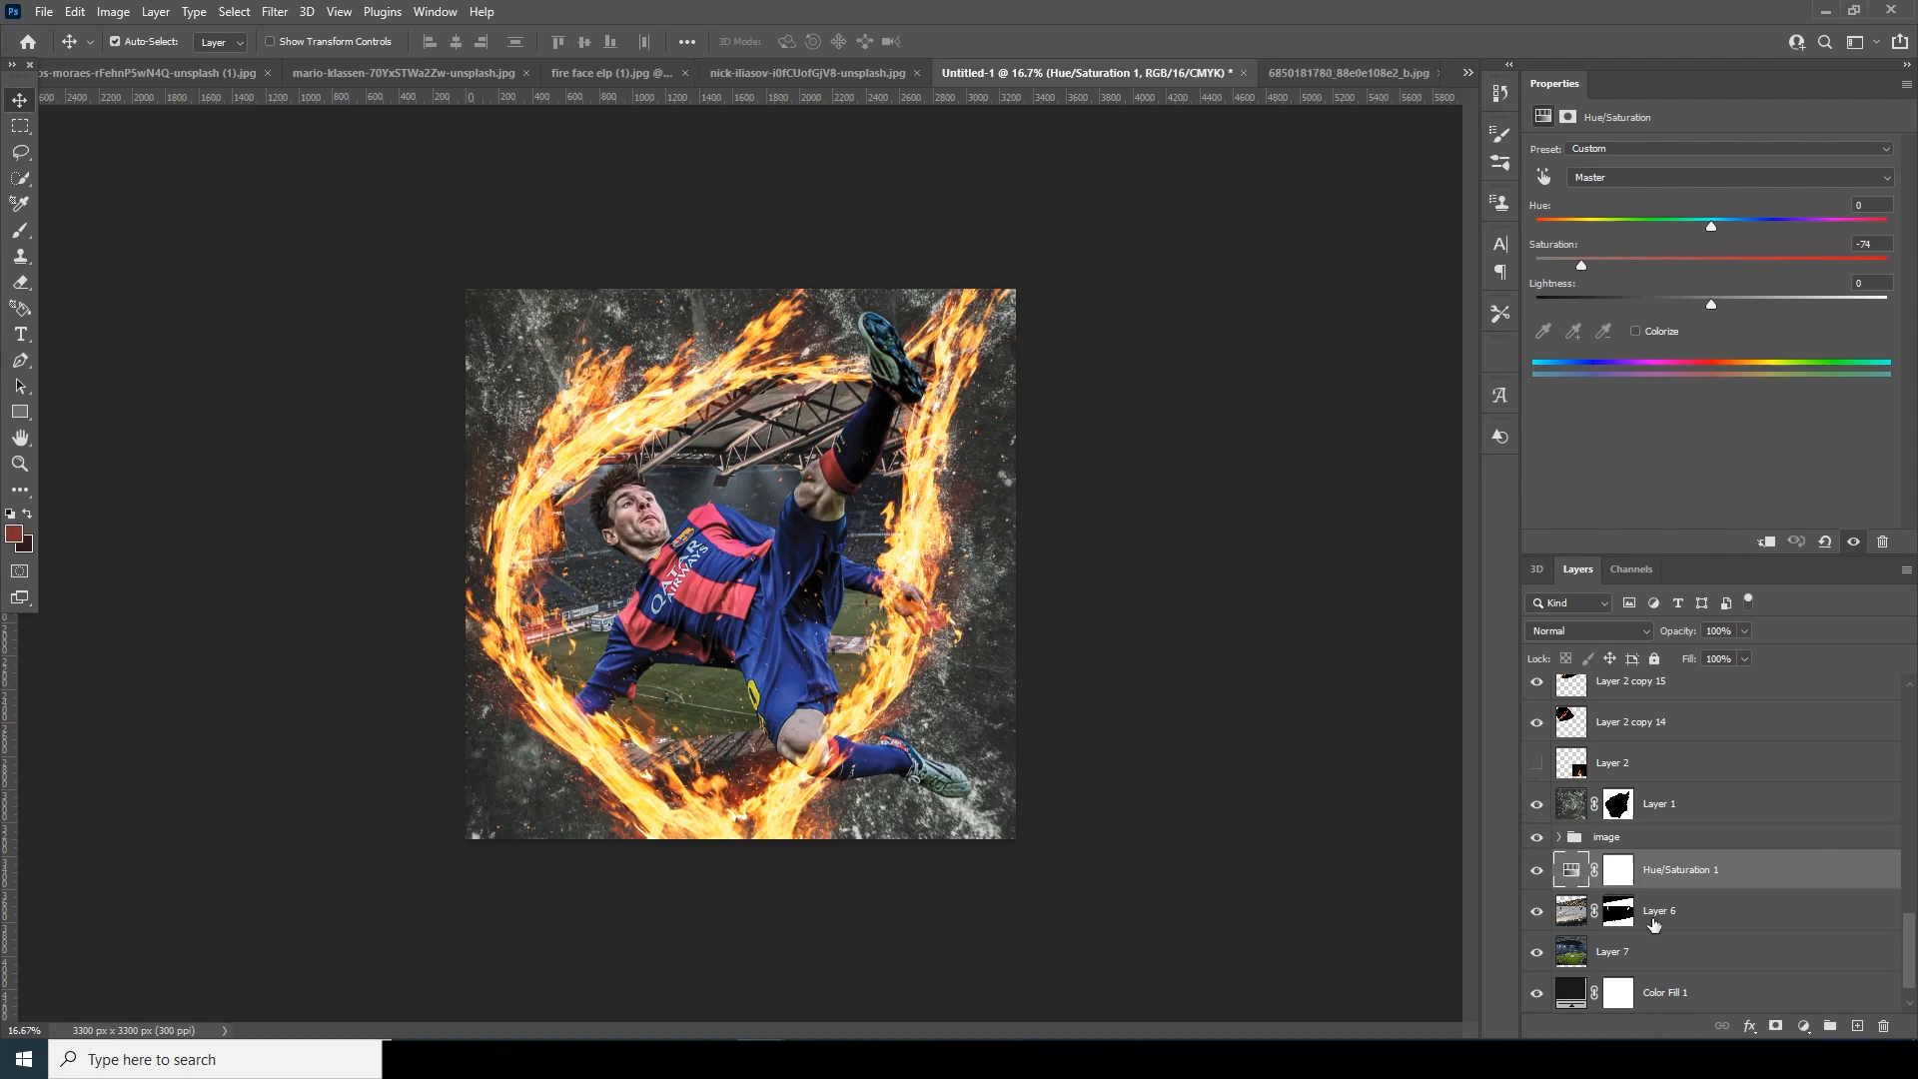
left_click(1854, 1026)
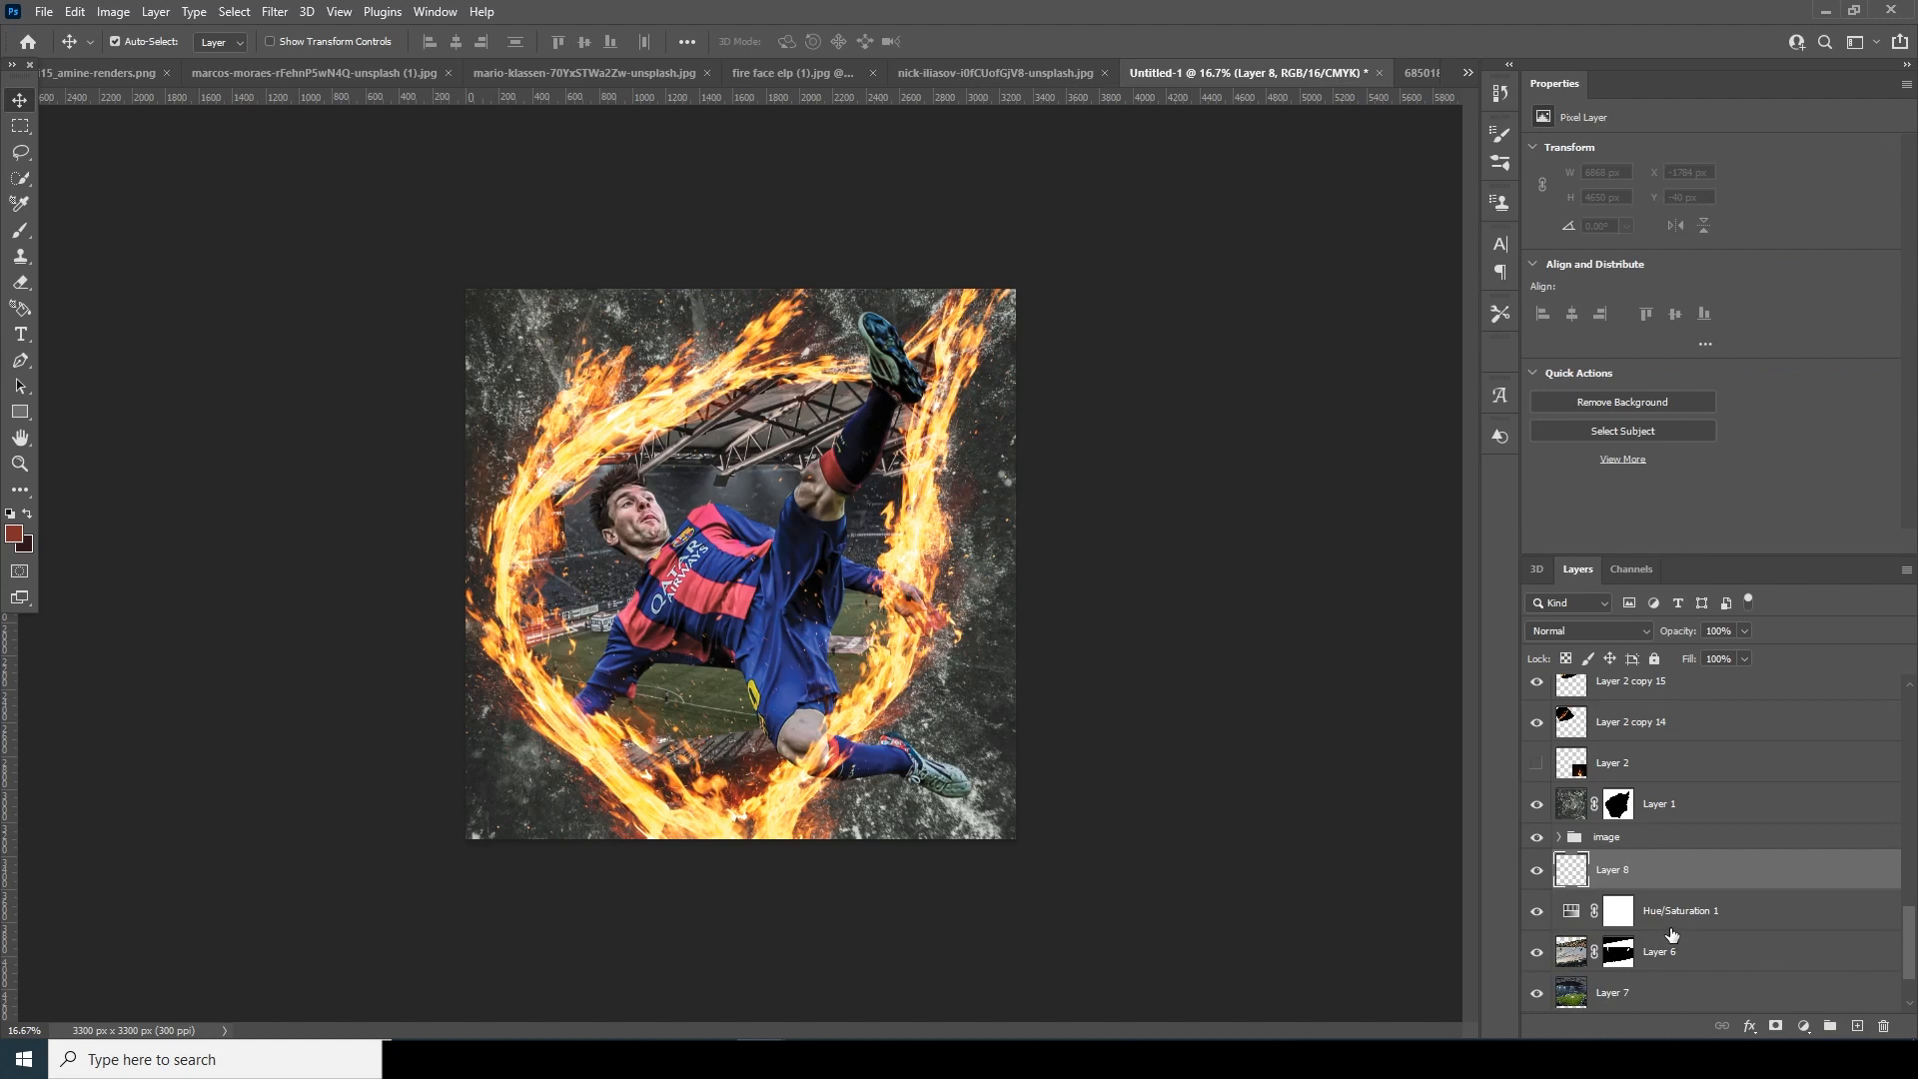
key("b")
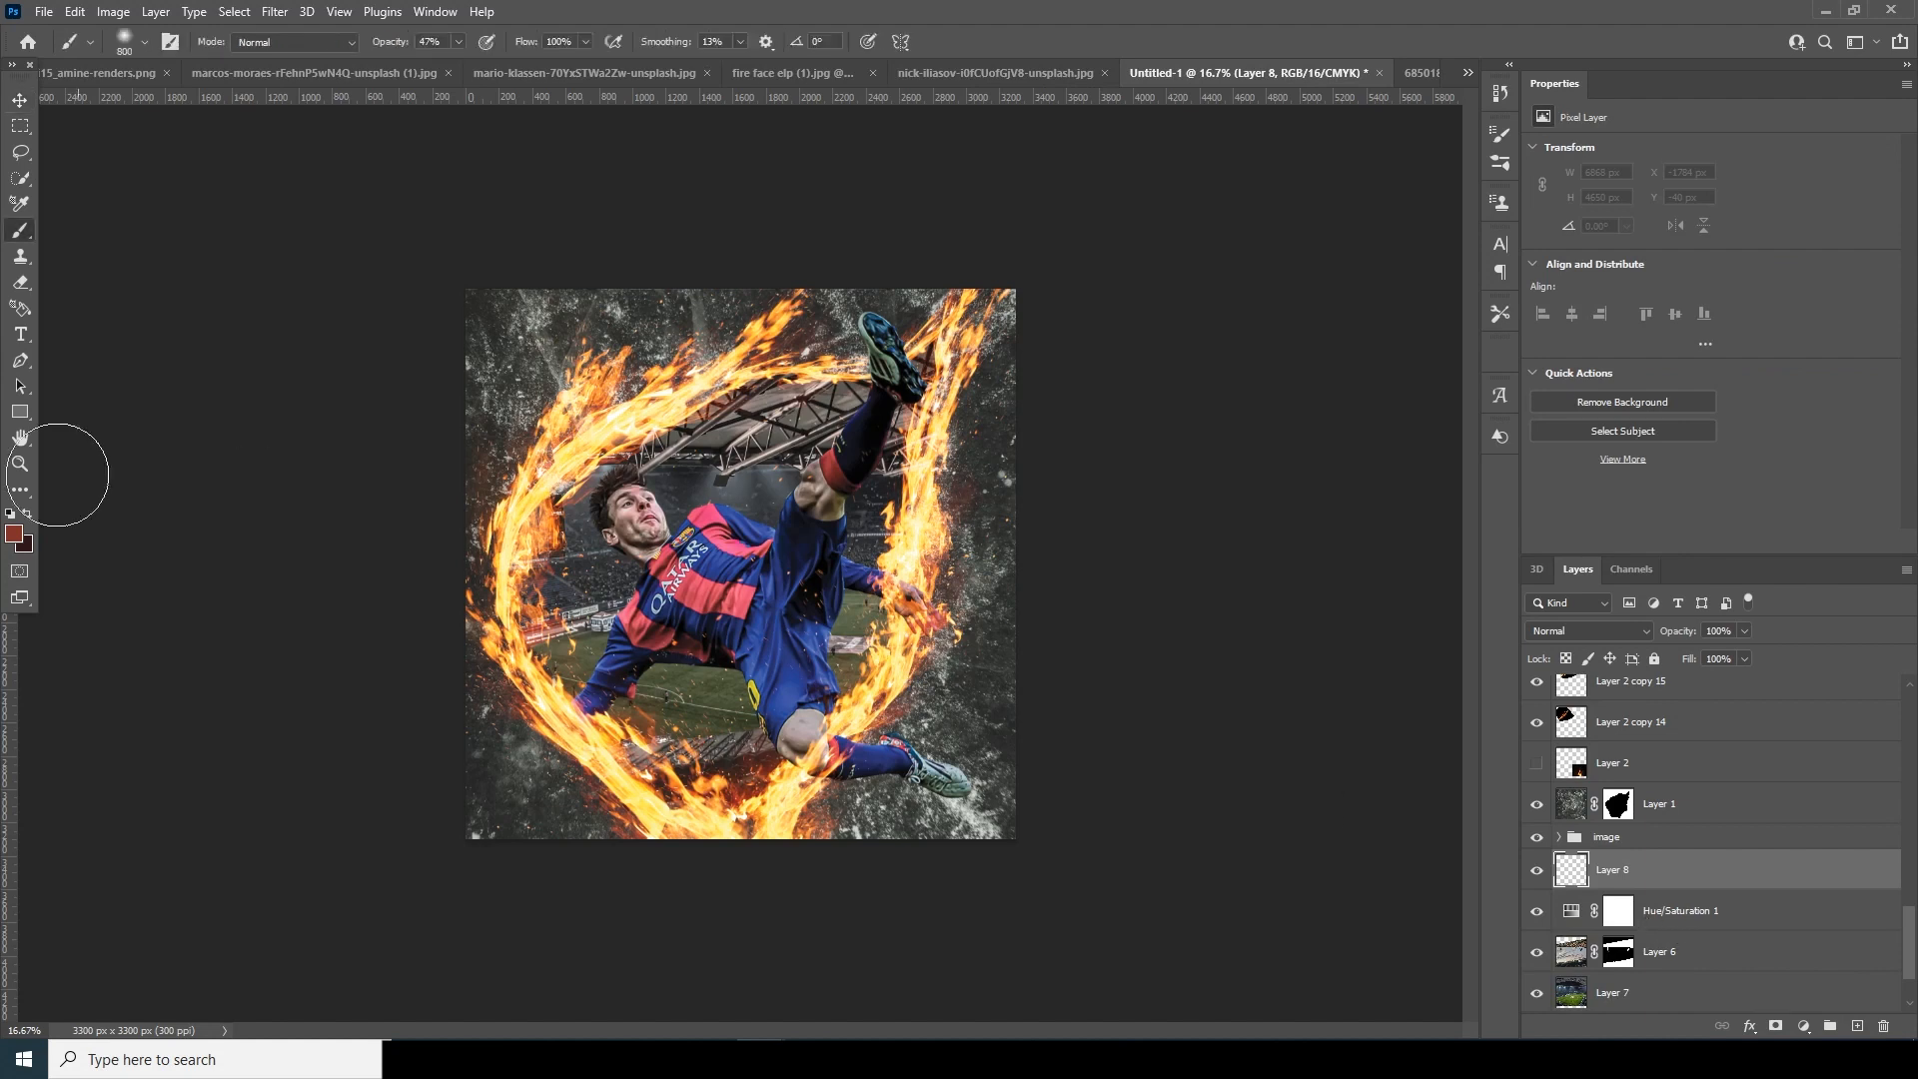
left_click(18, 537)
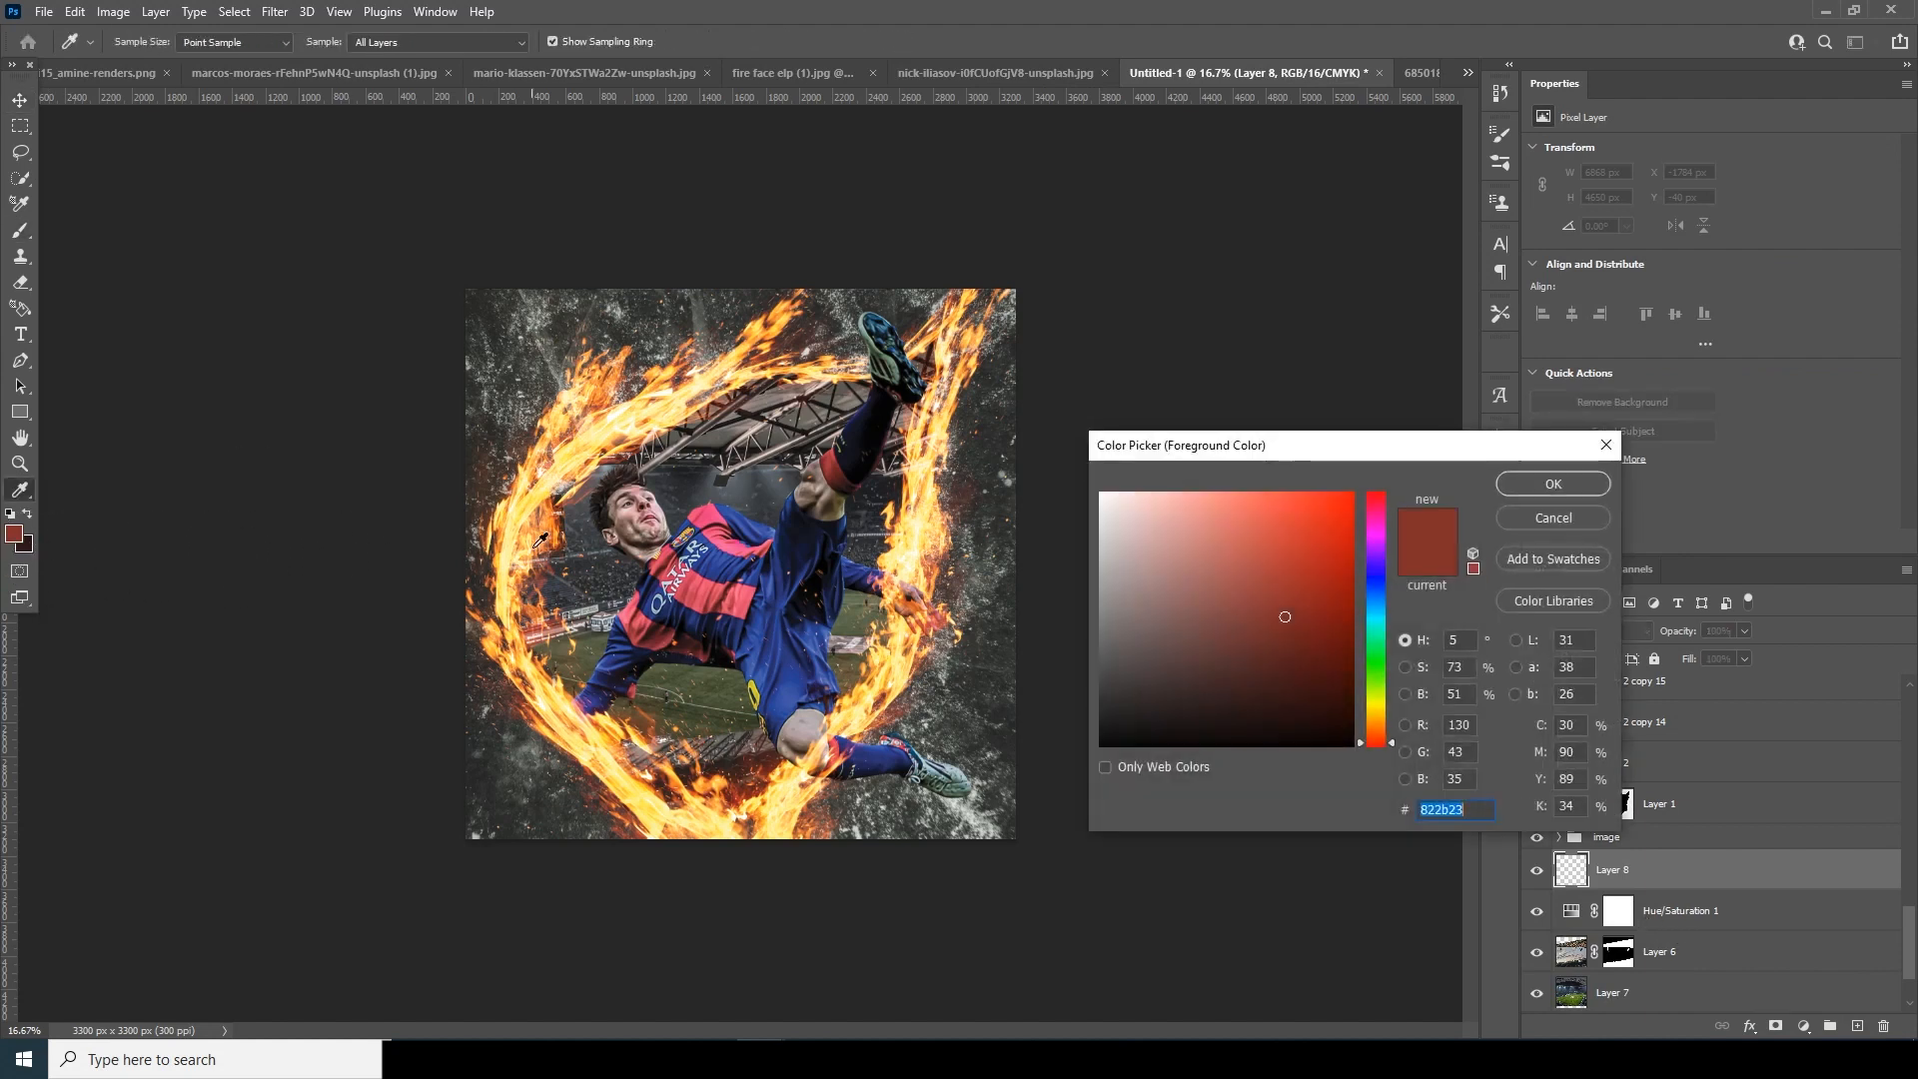
left_click(591, 522)
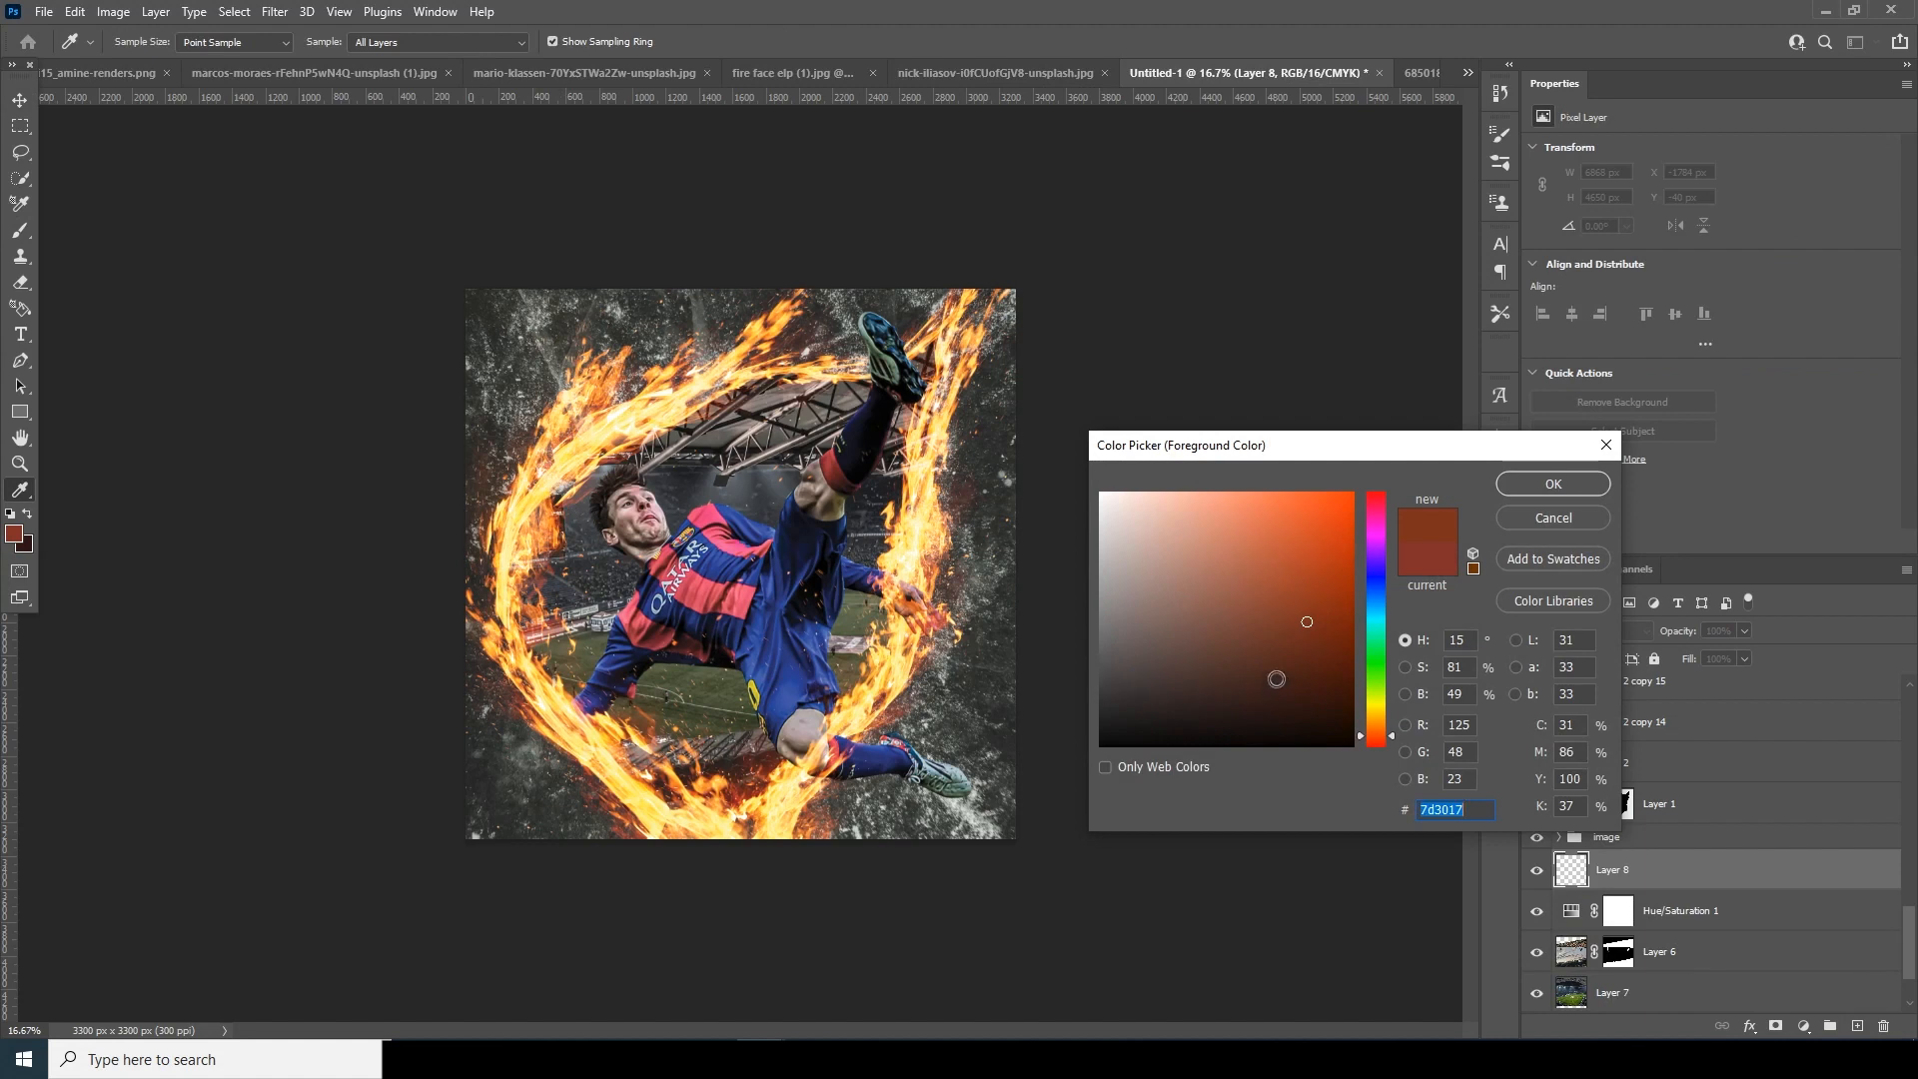
left_click(1320, 642)
left_click(1551, 517)
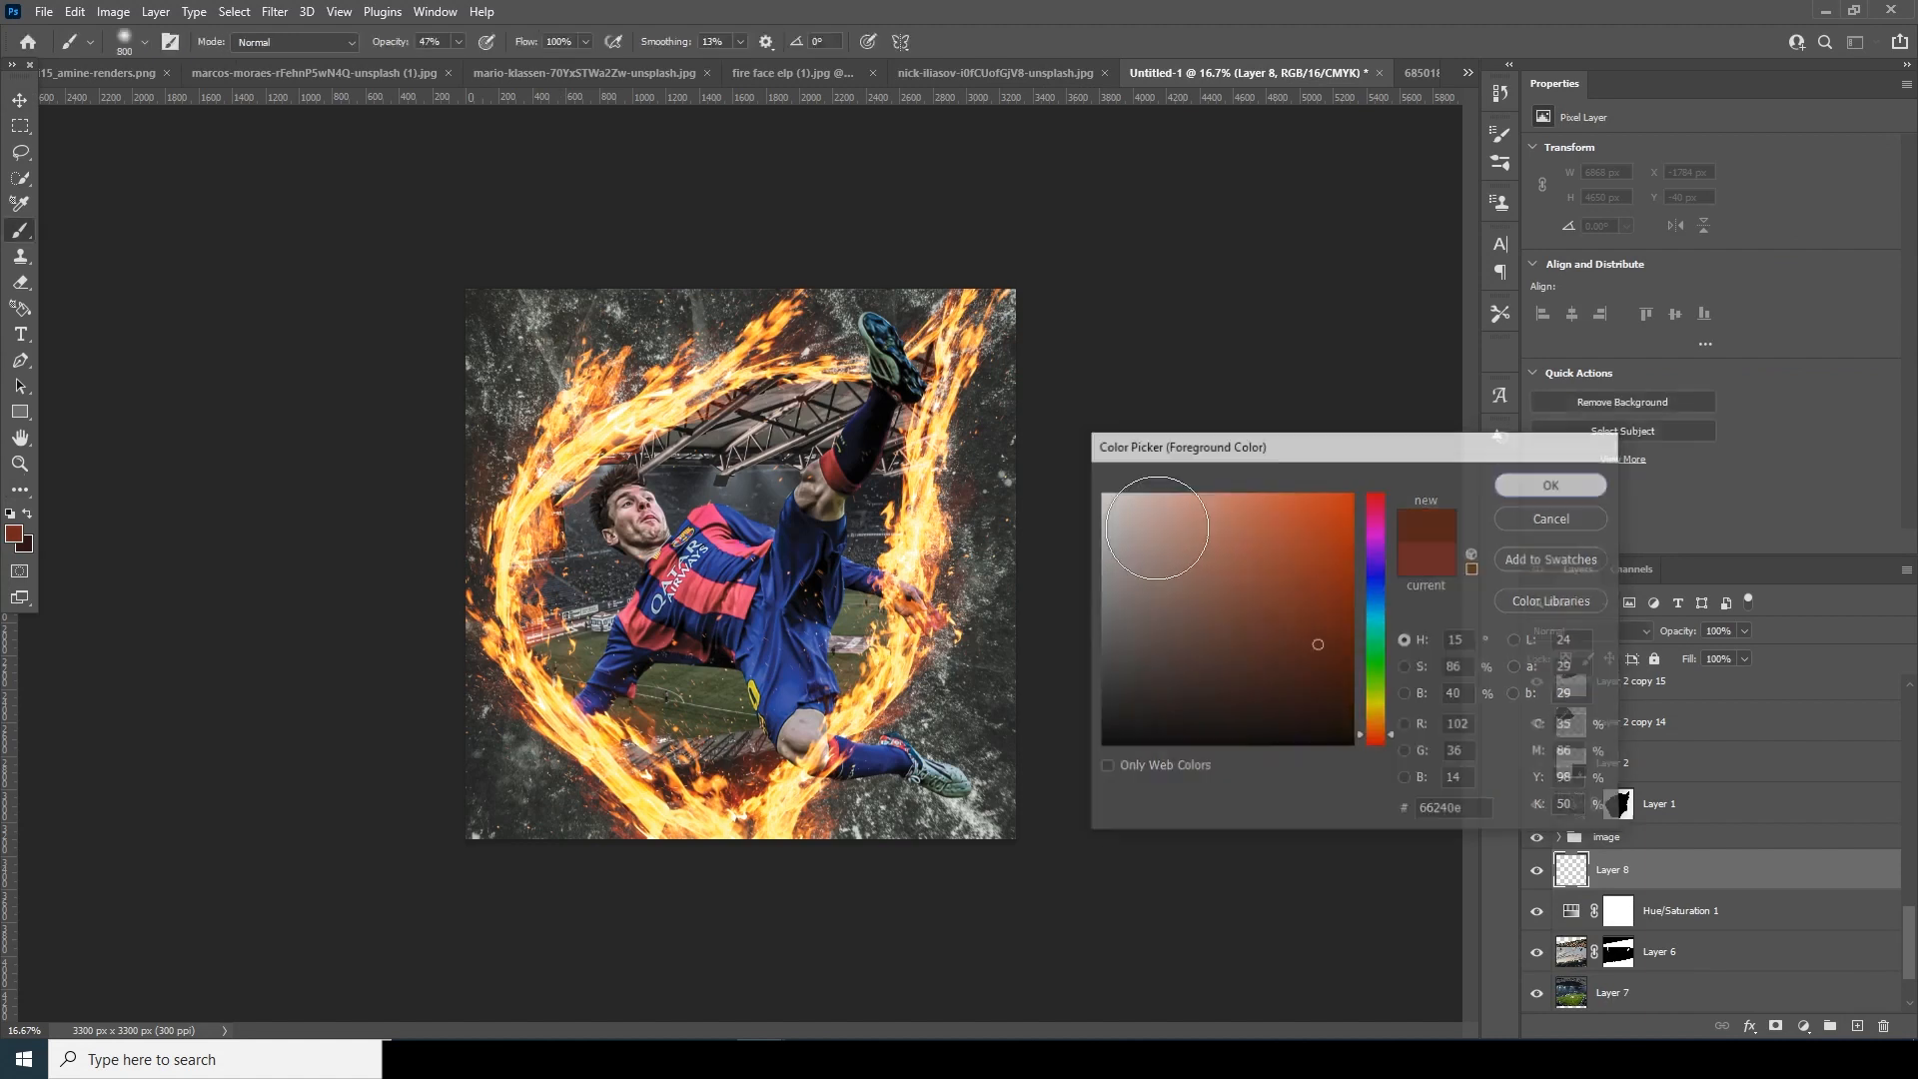
Paint red-brown around the flame ring on Layer 8, using Overlay layer blending and raising the brush opacity to 100%.
key("b")
mouse_move(685, 828)
left_mouse_down()
mouse_move(898, 540)
mouse_move(812, 348)
mouse_move(492, 637)
left_mouse_up()
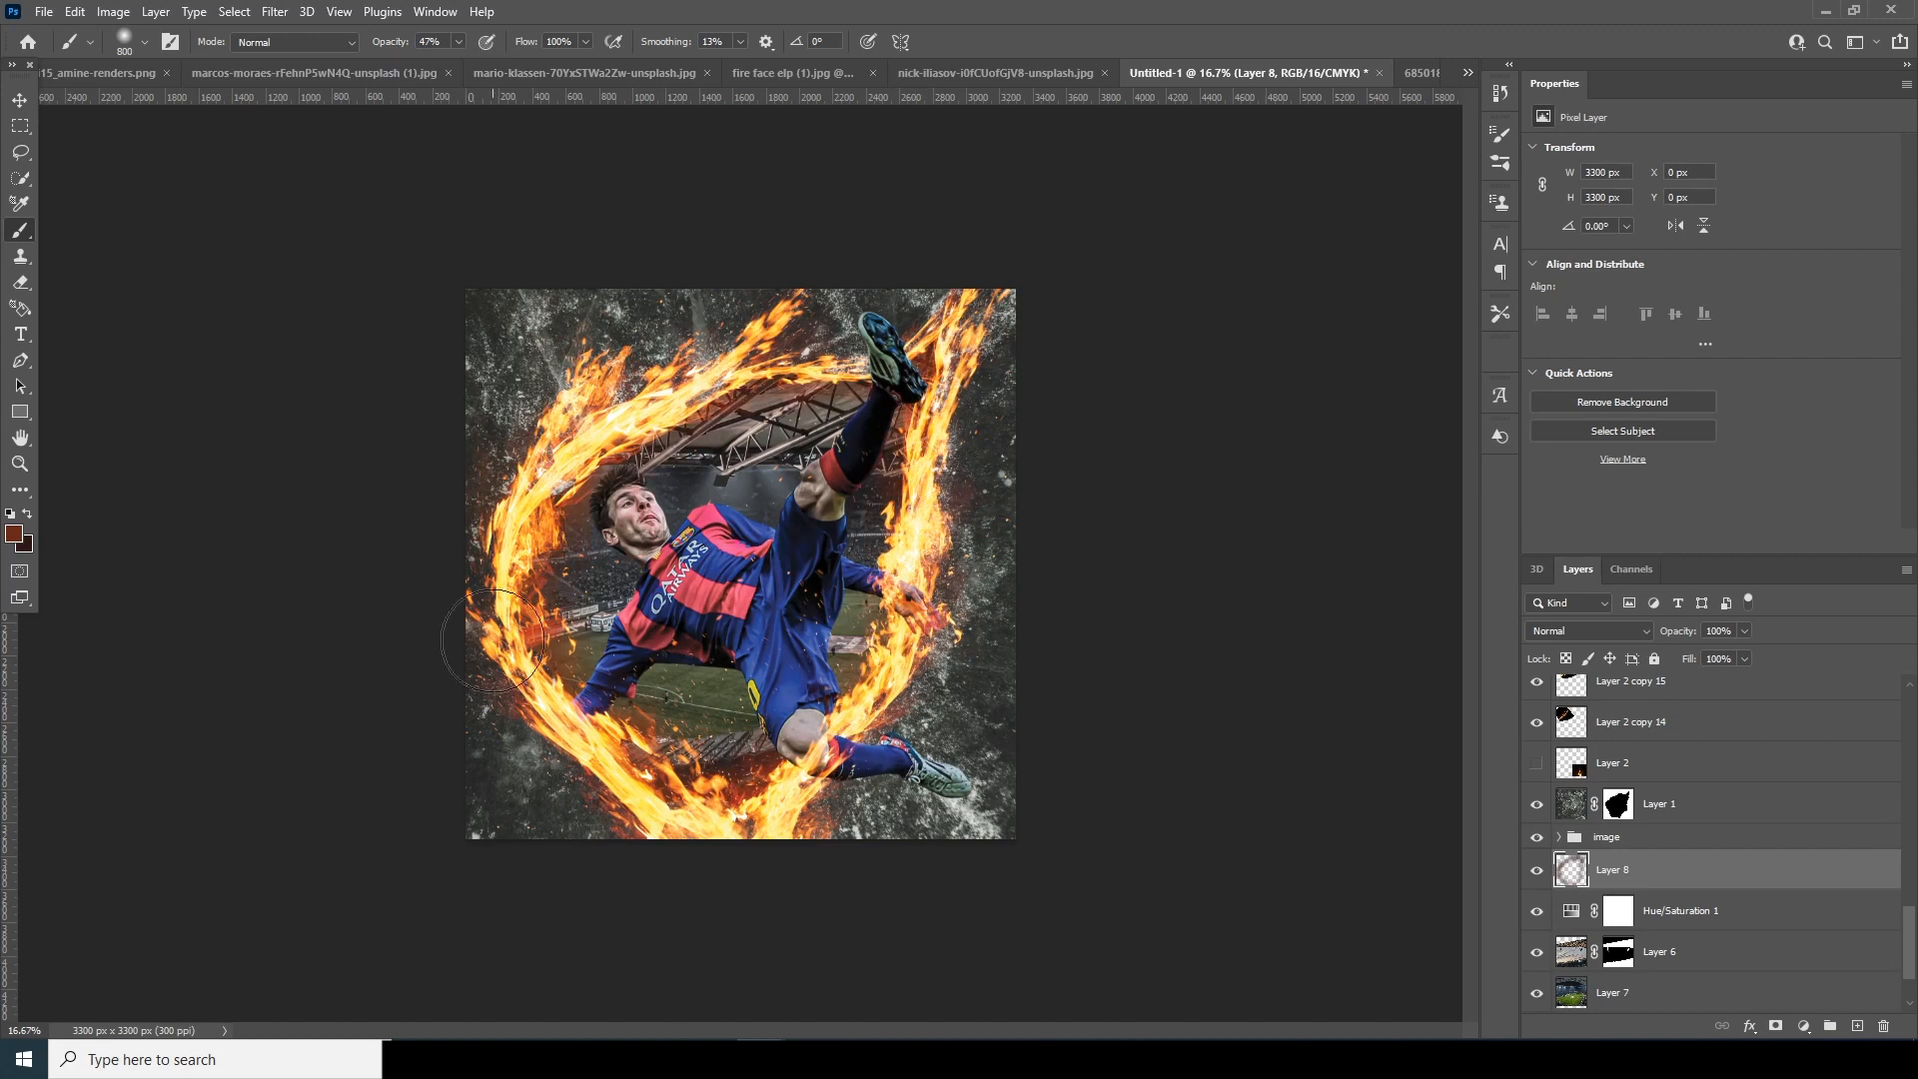
left_click(1631, 628)
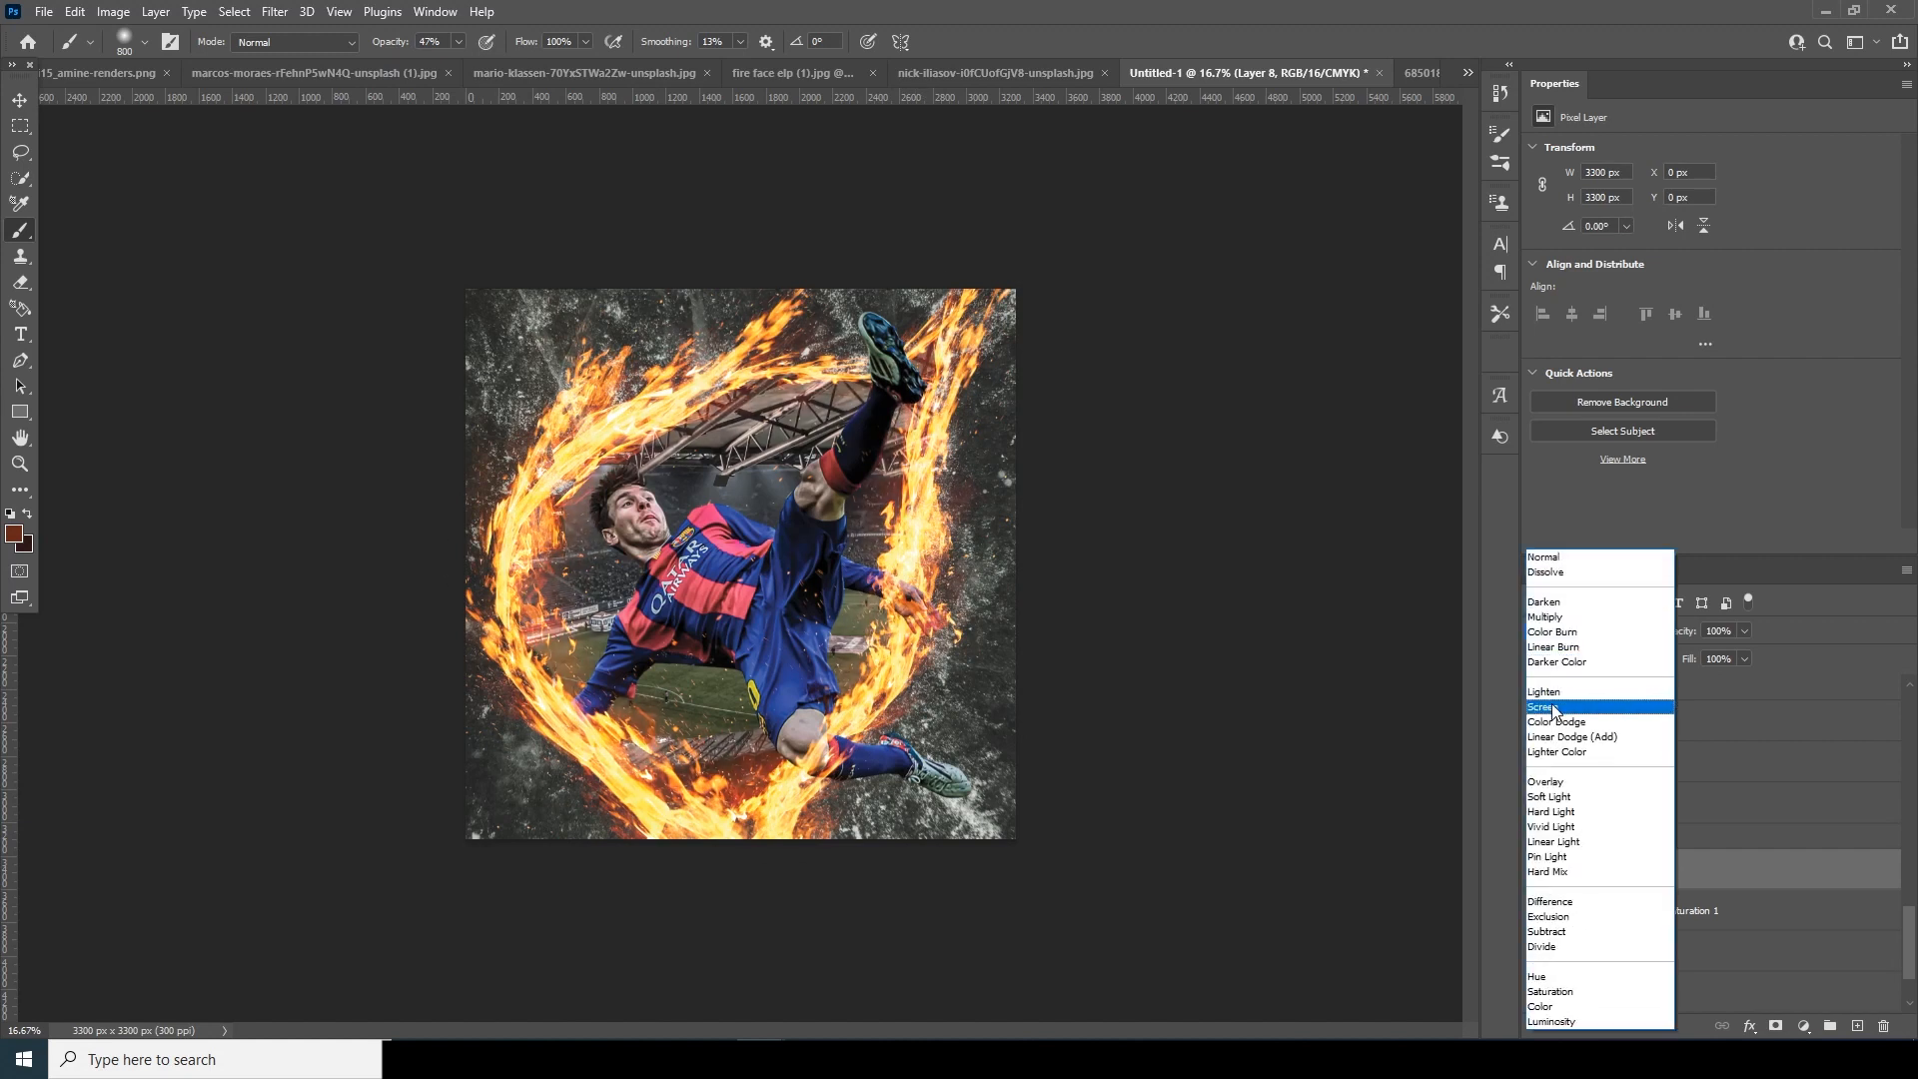
left_click(1545, 786)
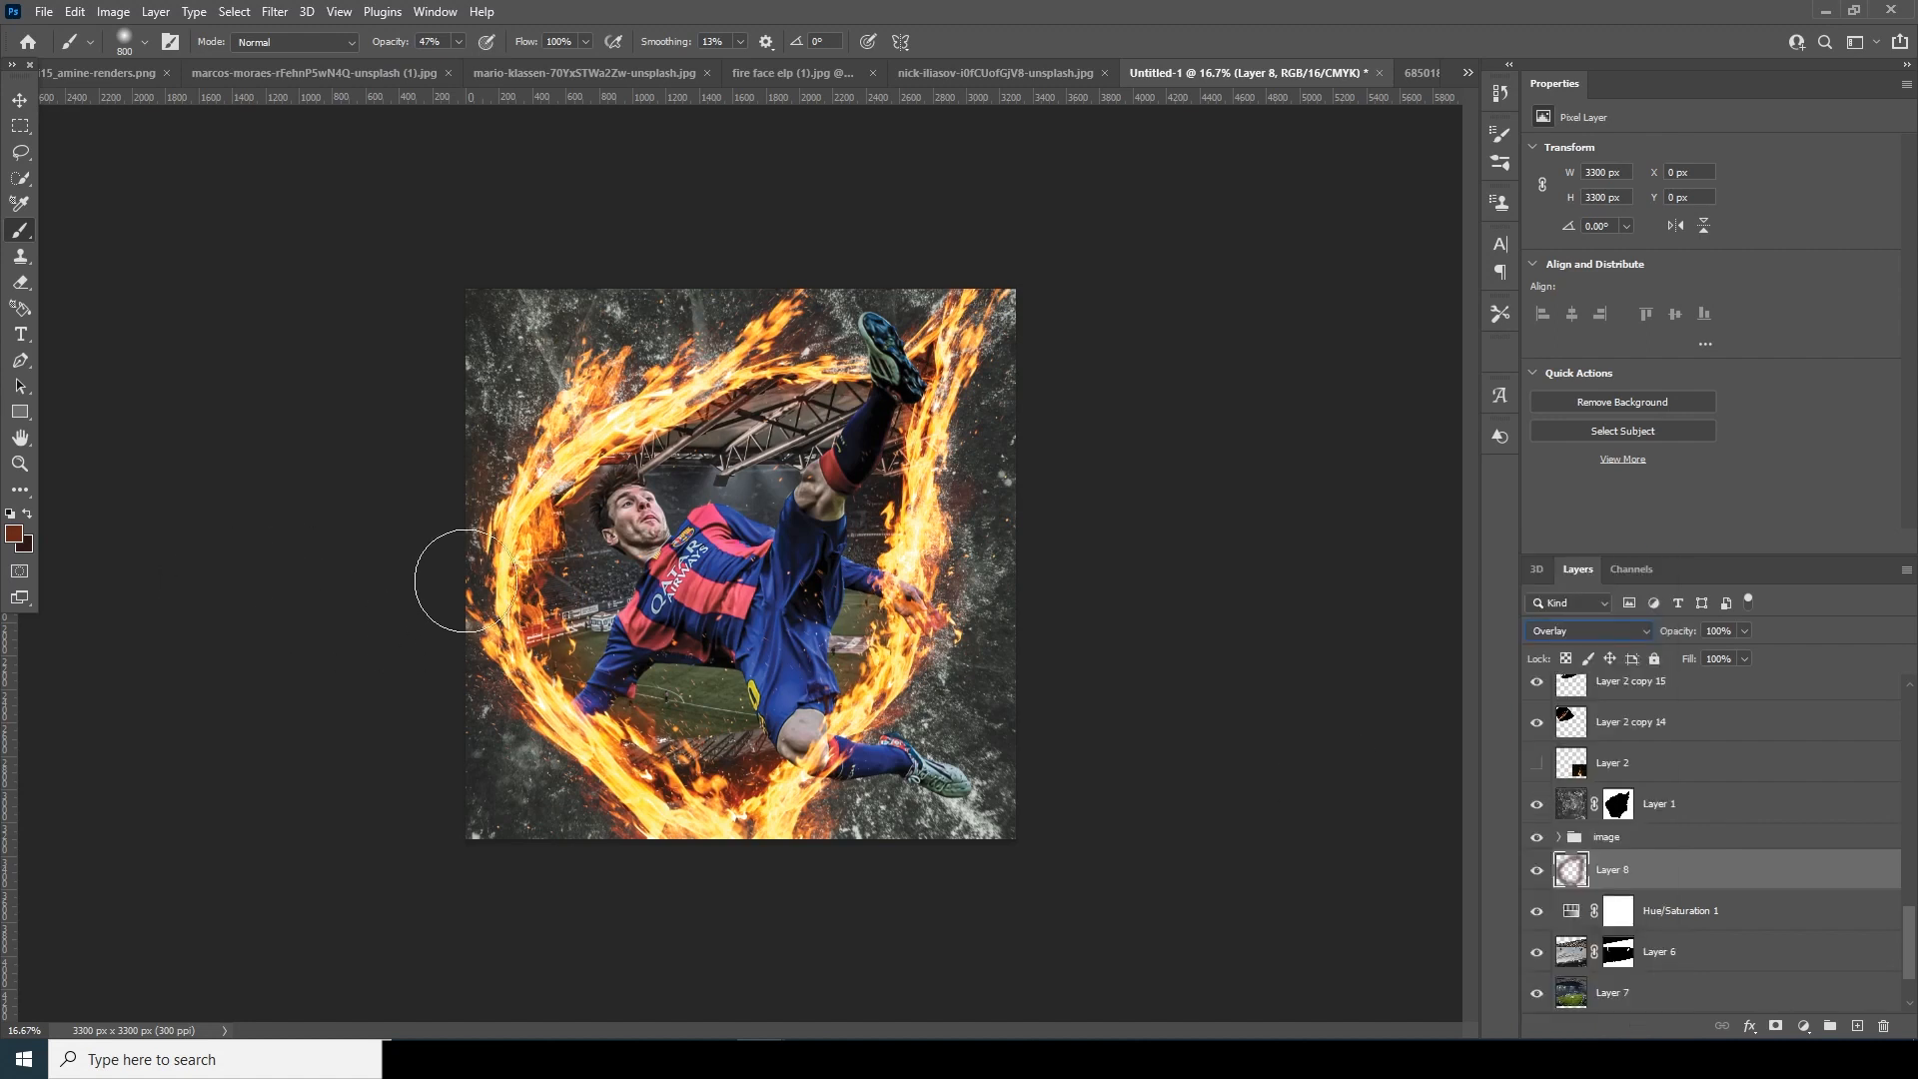
left_click(456, 42)
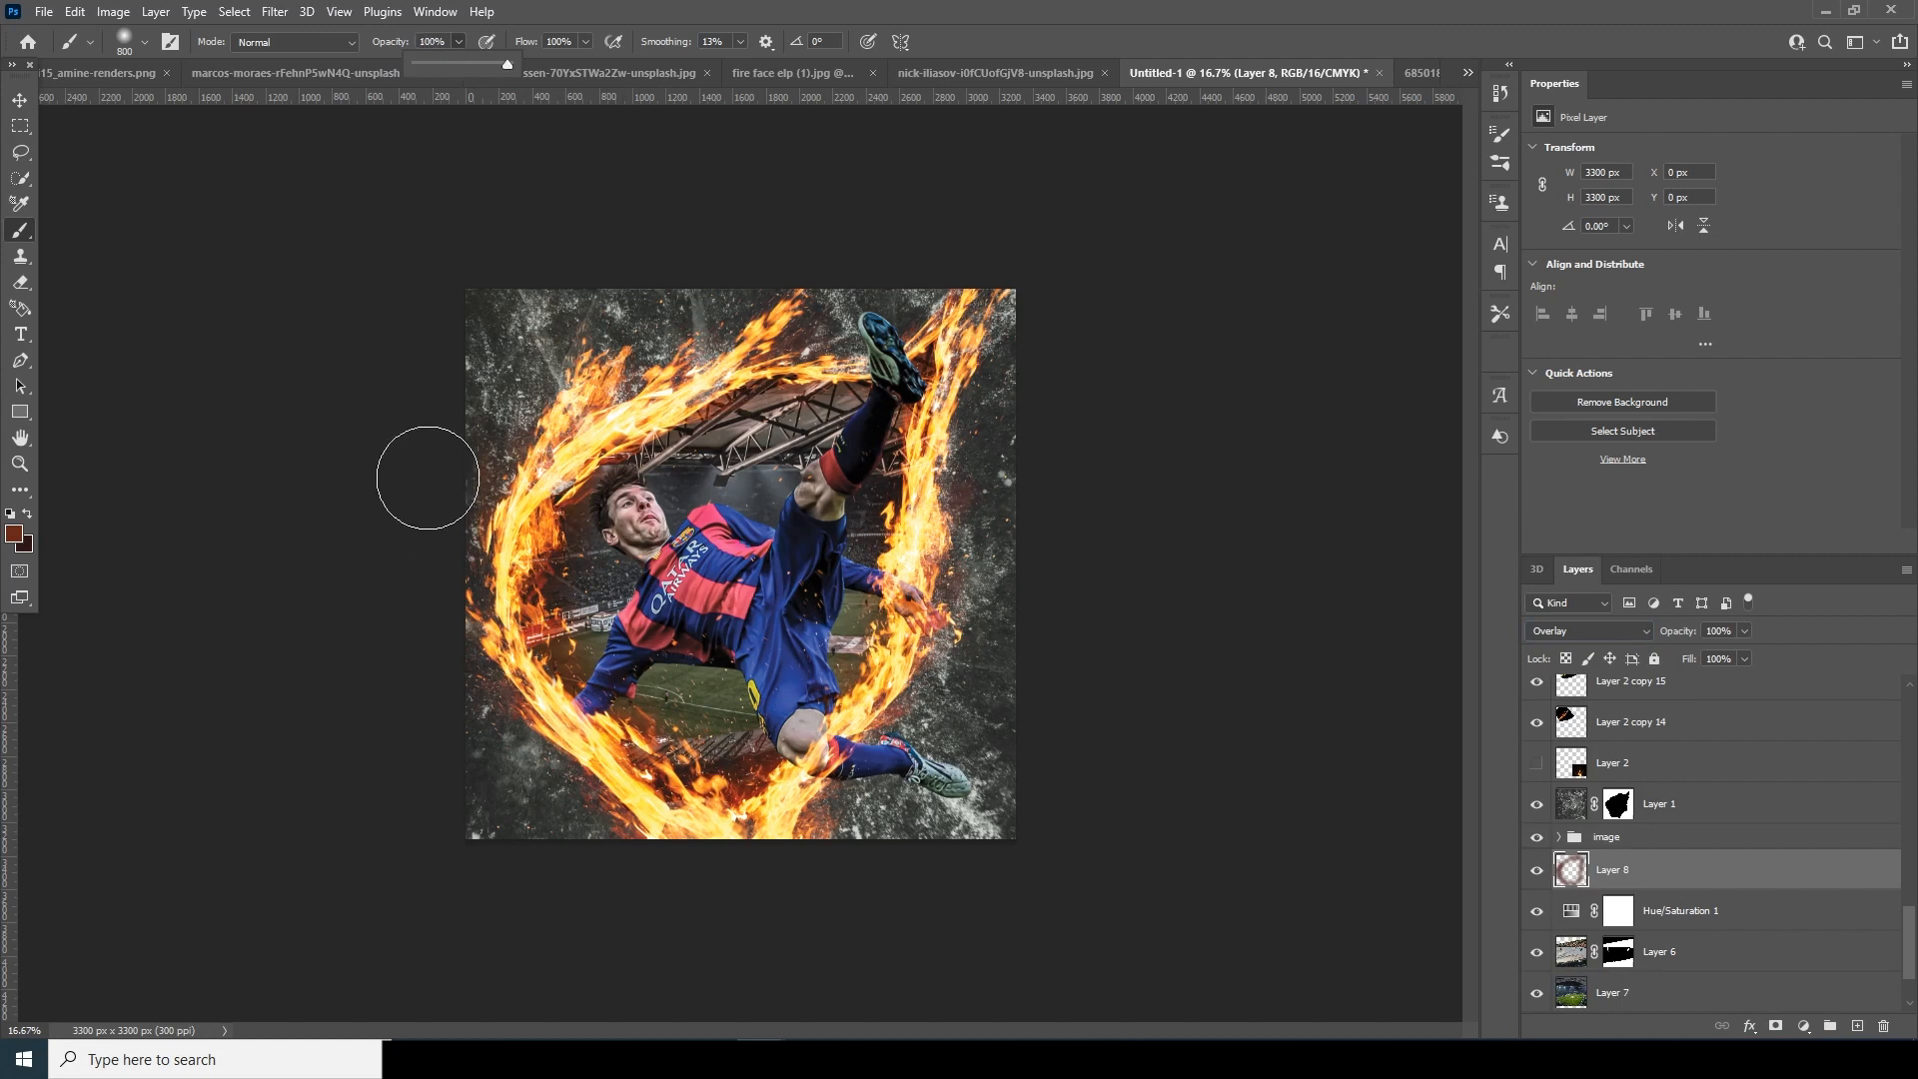
key("0")
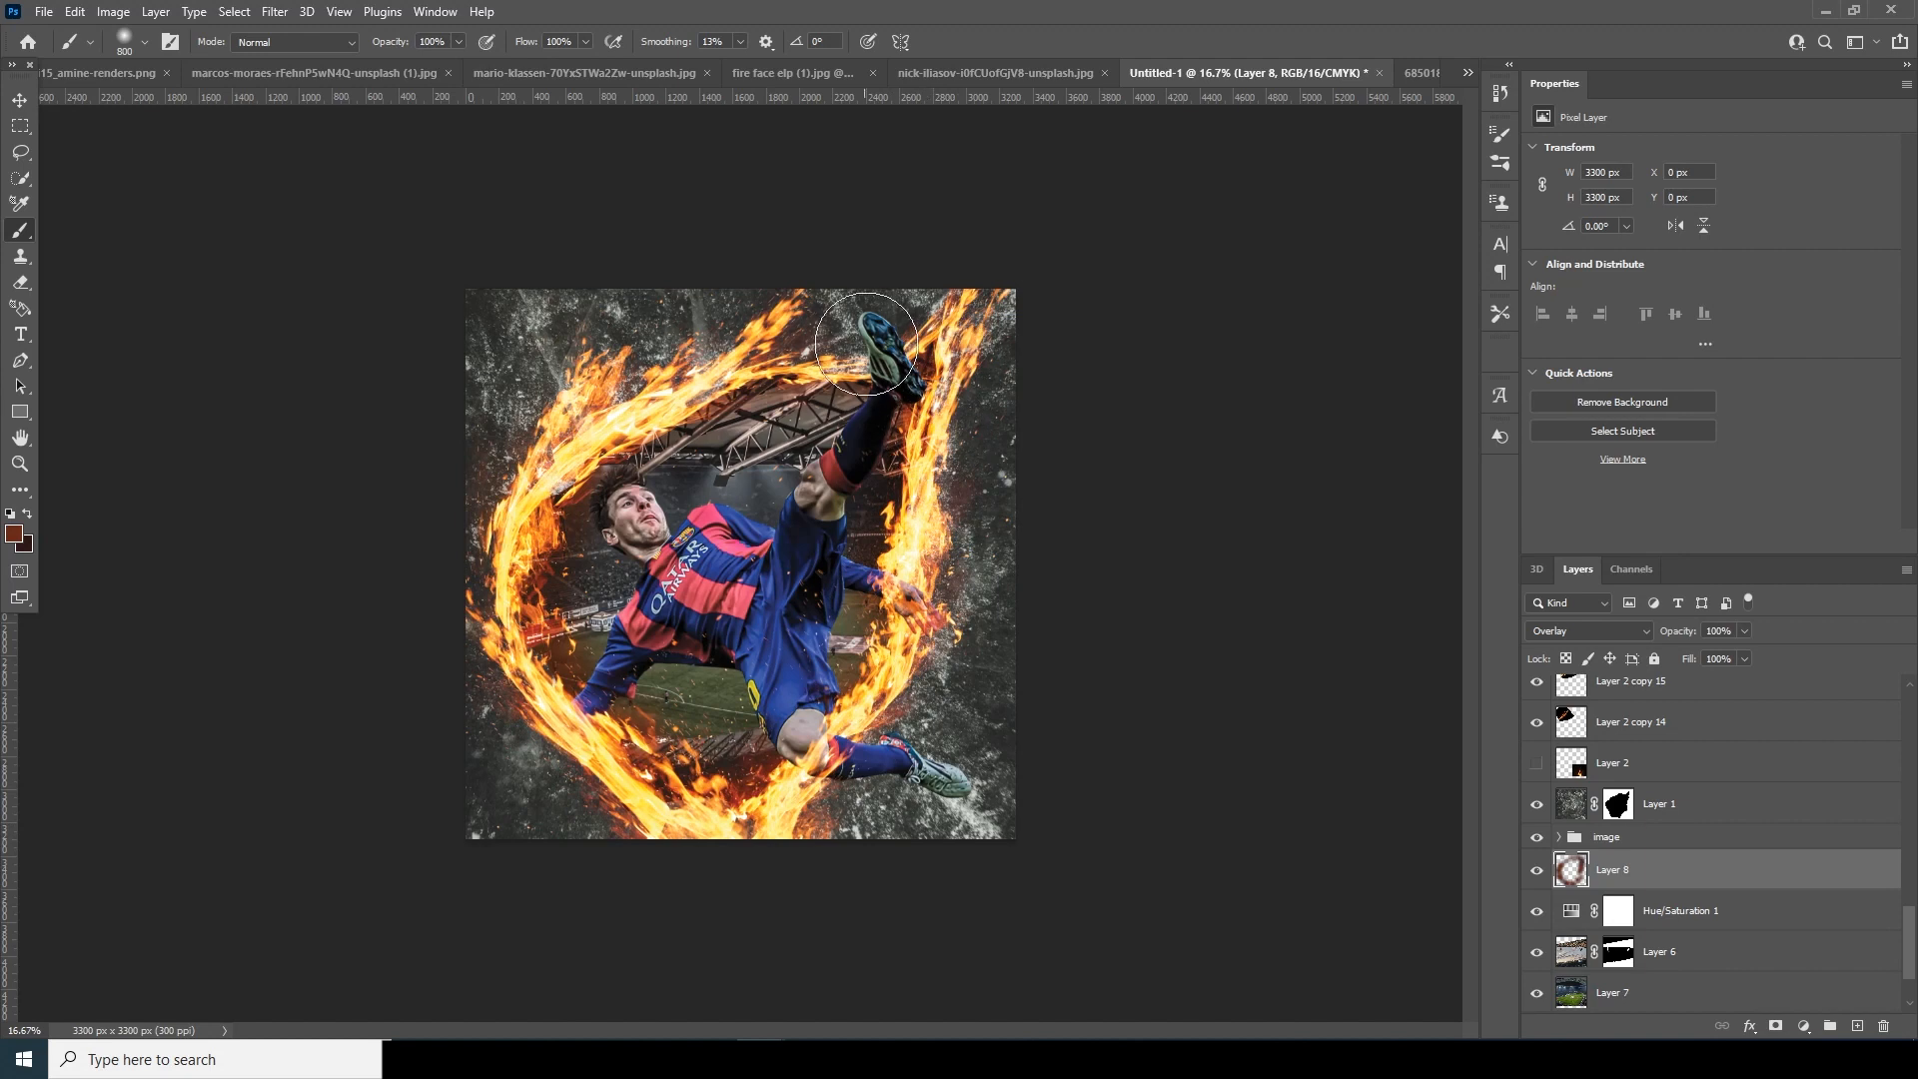
Set the foreground colour to bright orange ff5400.
left_click(14, 533)
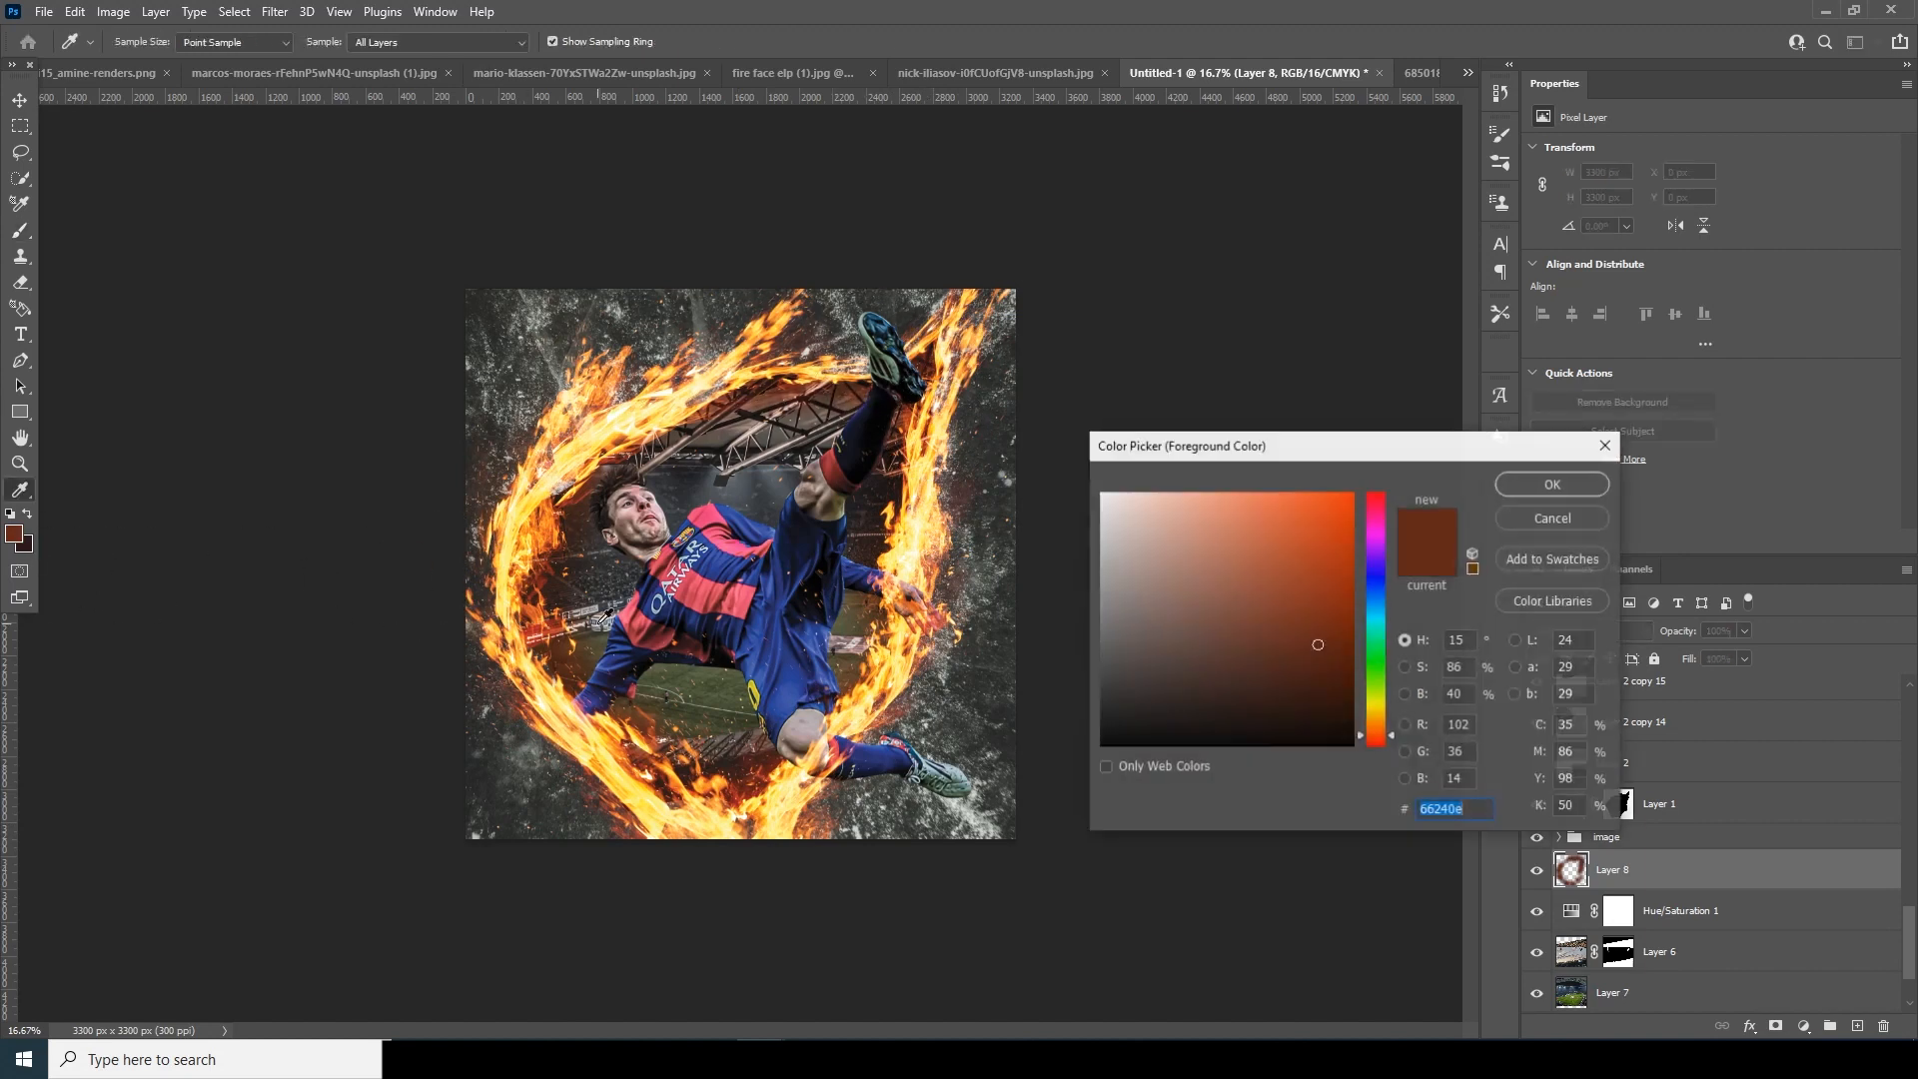
left_click_drag(1387, 737, 1393, 734)
left_click_drag(1196, 544, 1410, 486)
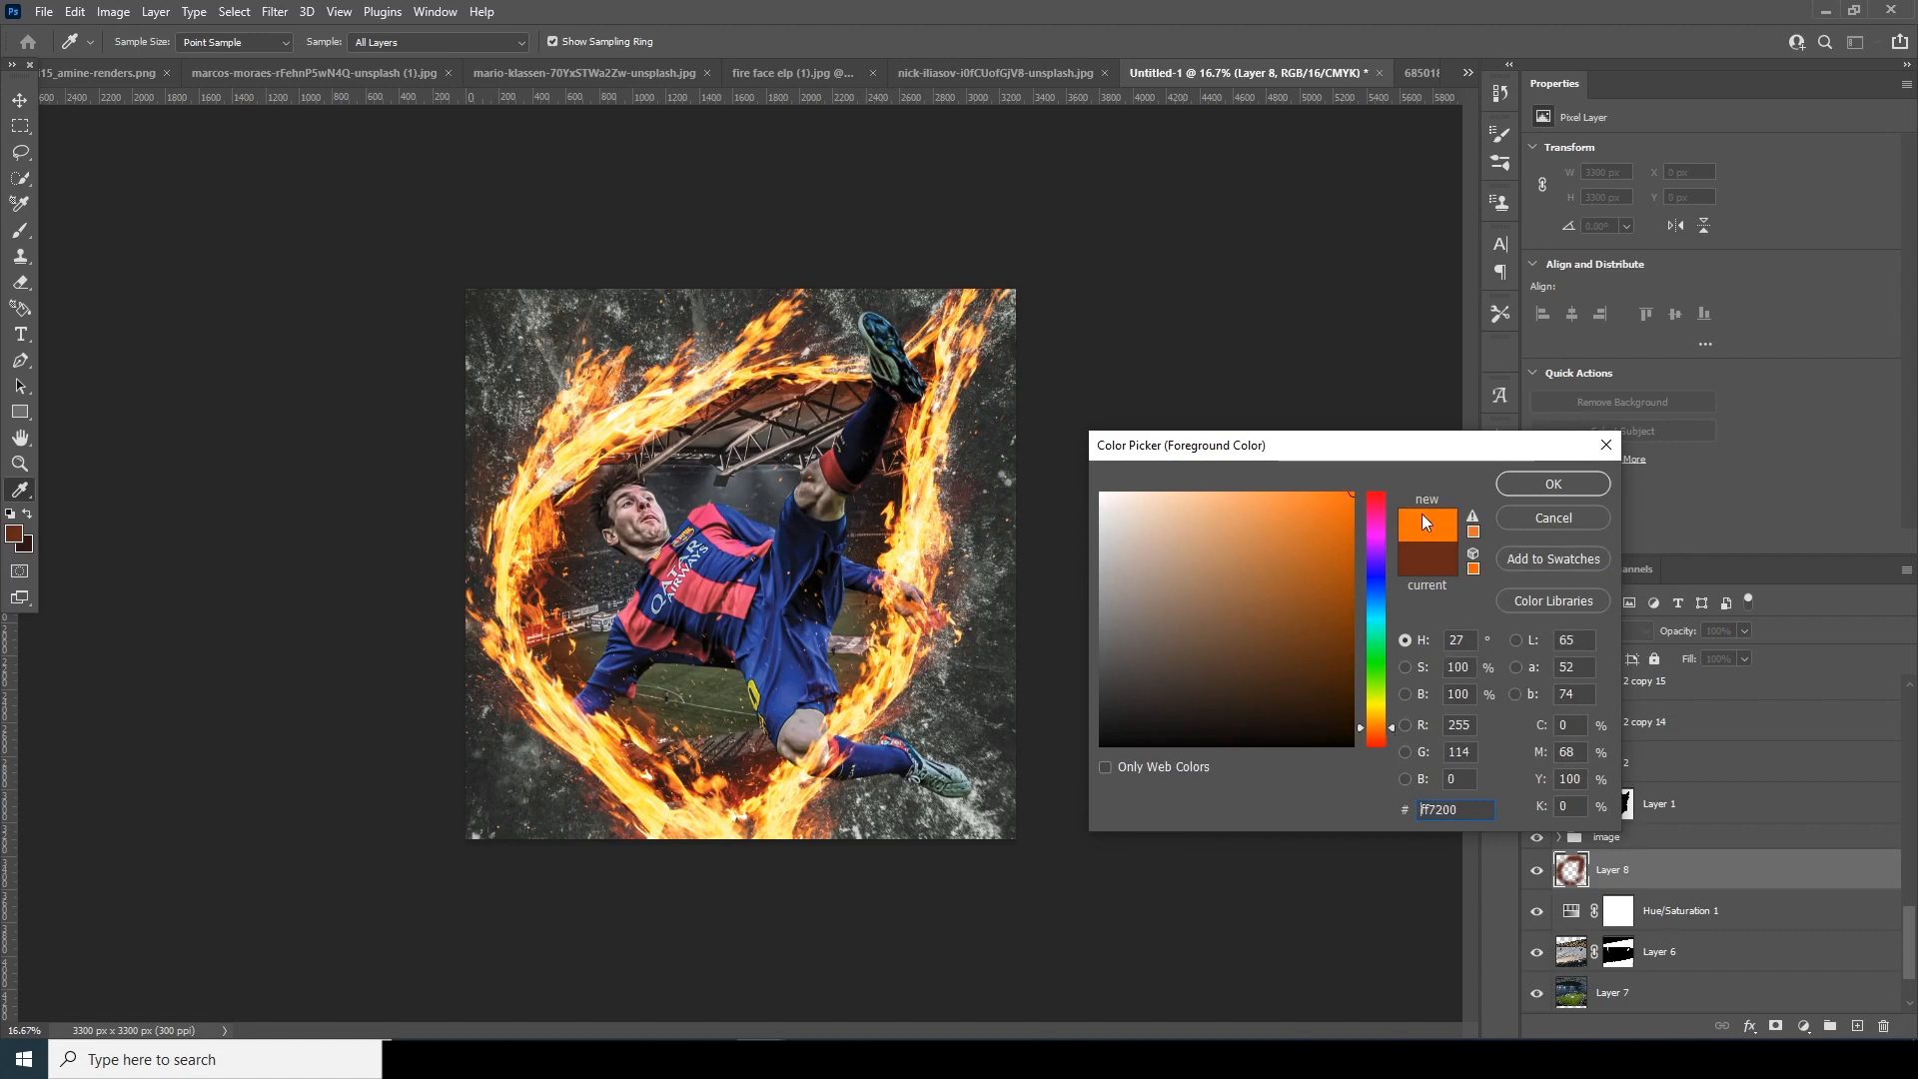
left_click_drag(1387, 731, 1393, 733)
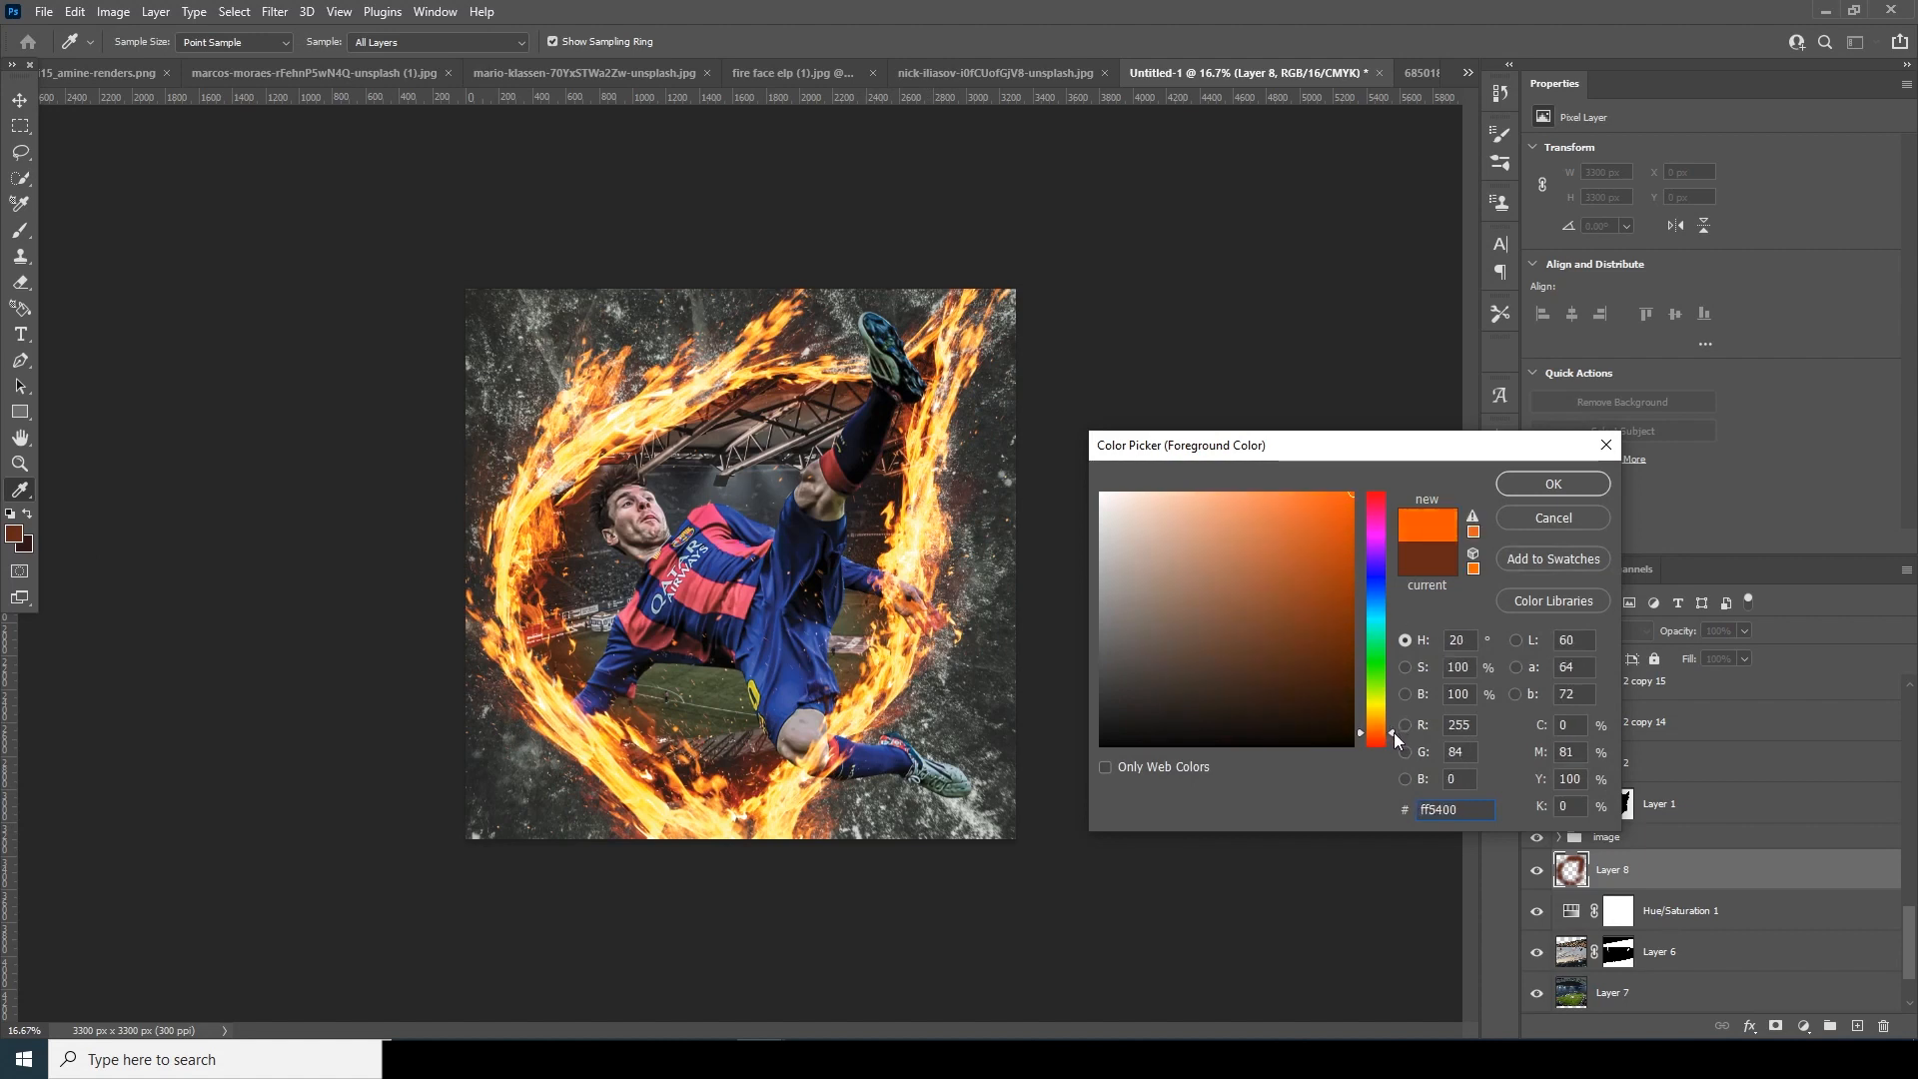
left_click(1556, 486)
Add a new layer above Layer 8 in Soft Light mode and paint an orange glow around the flame ring.
left_click(1849, 1025)
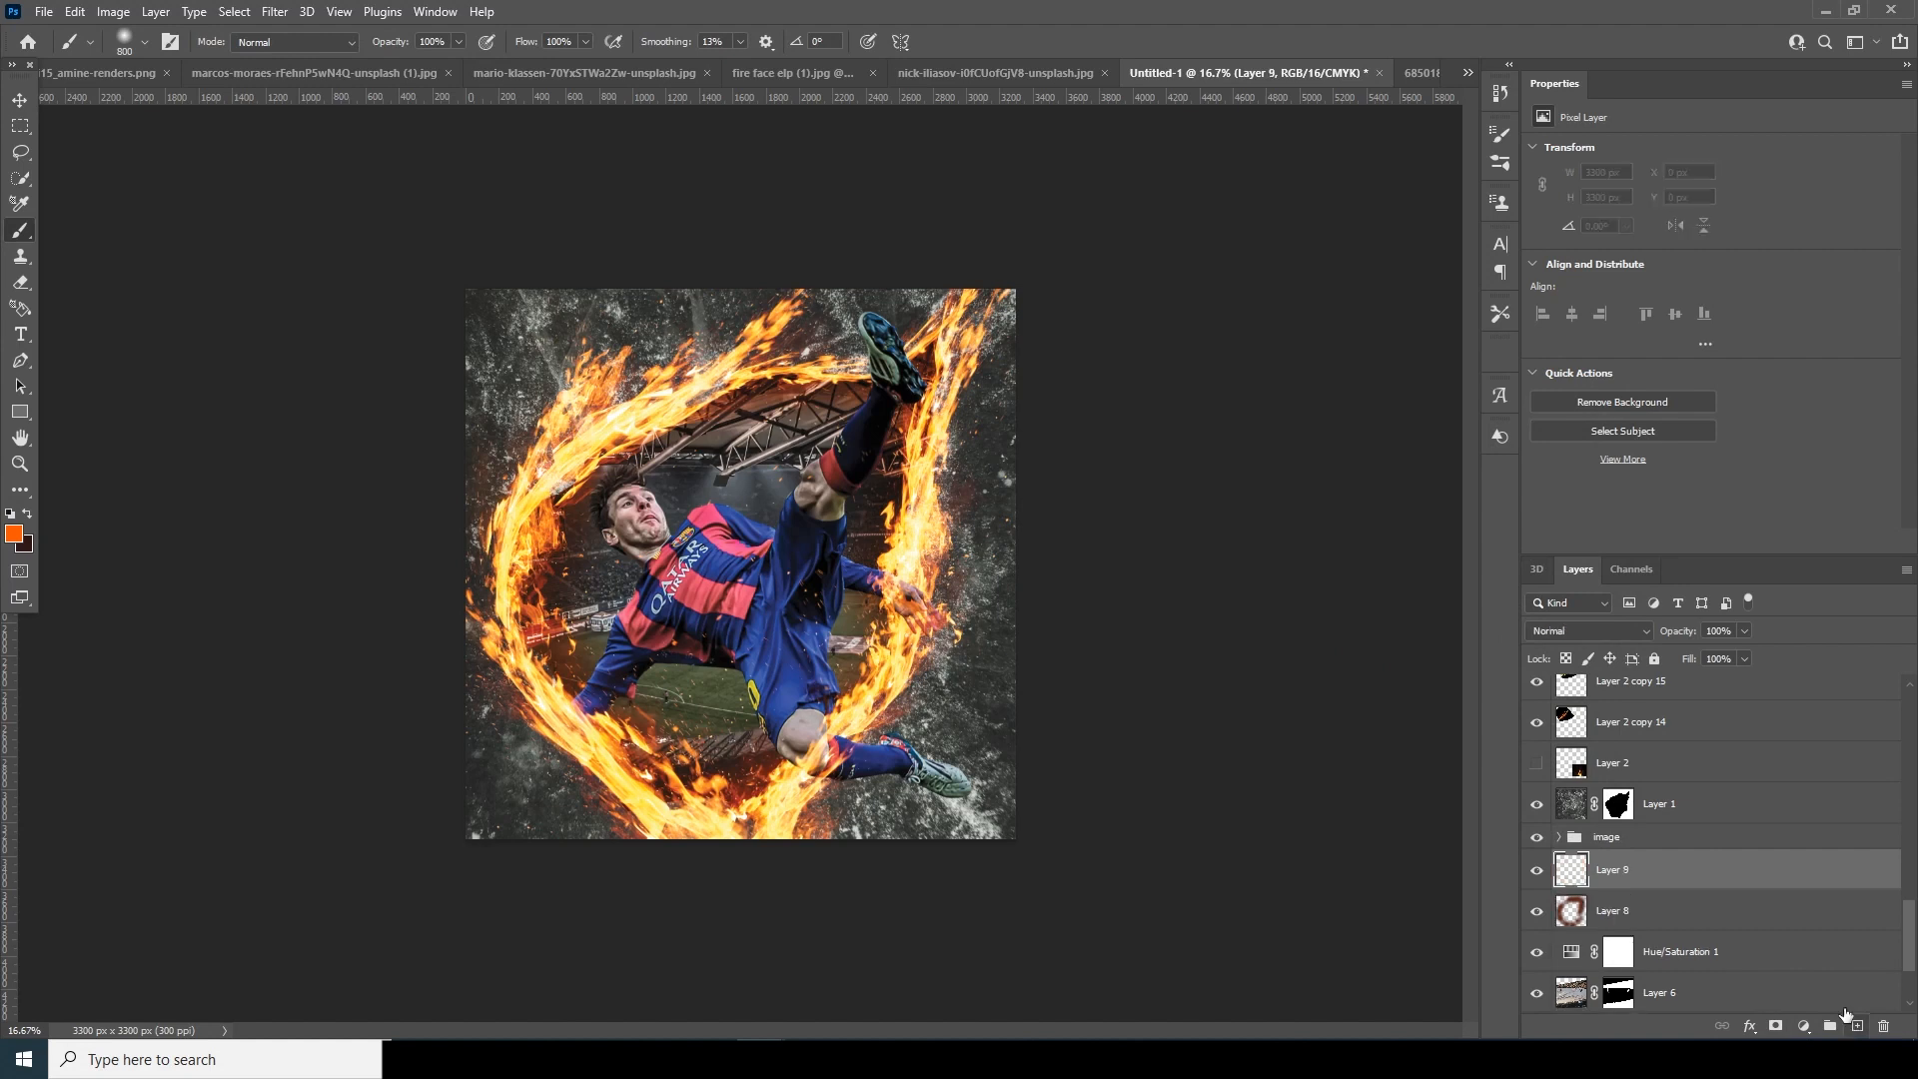
left_click(1589, 635)
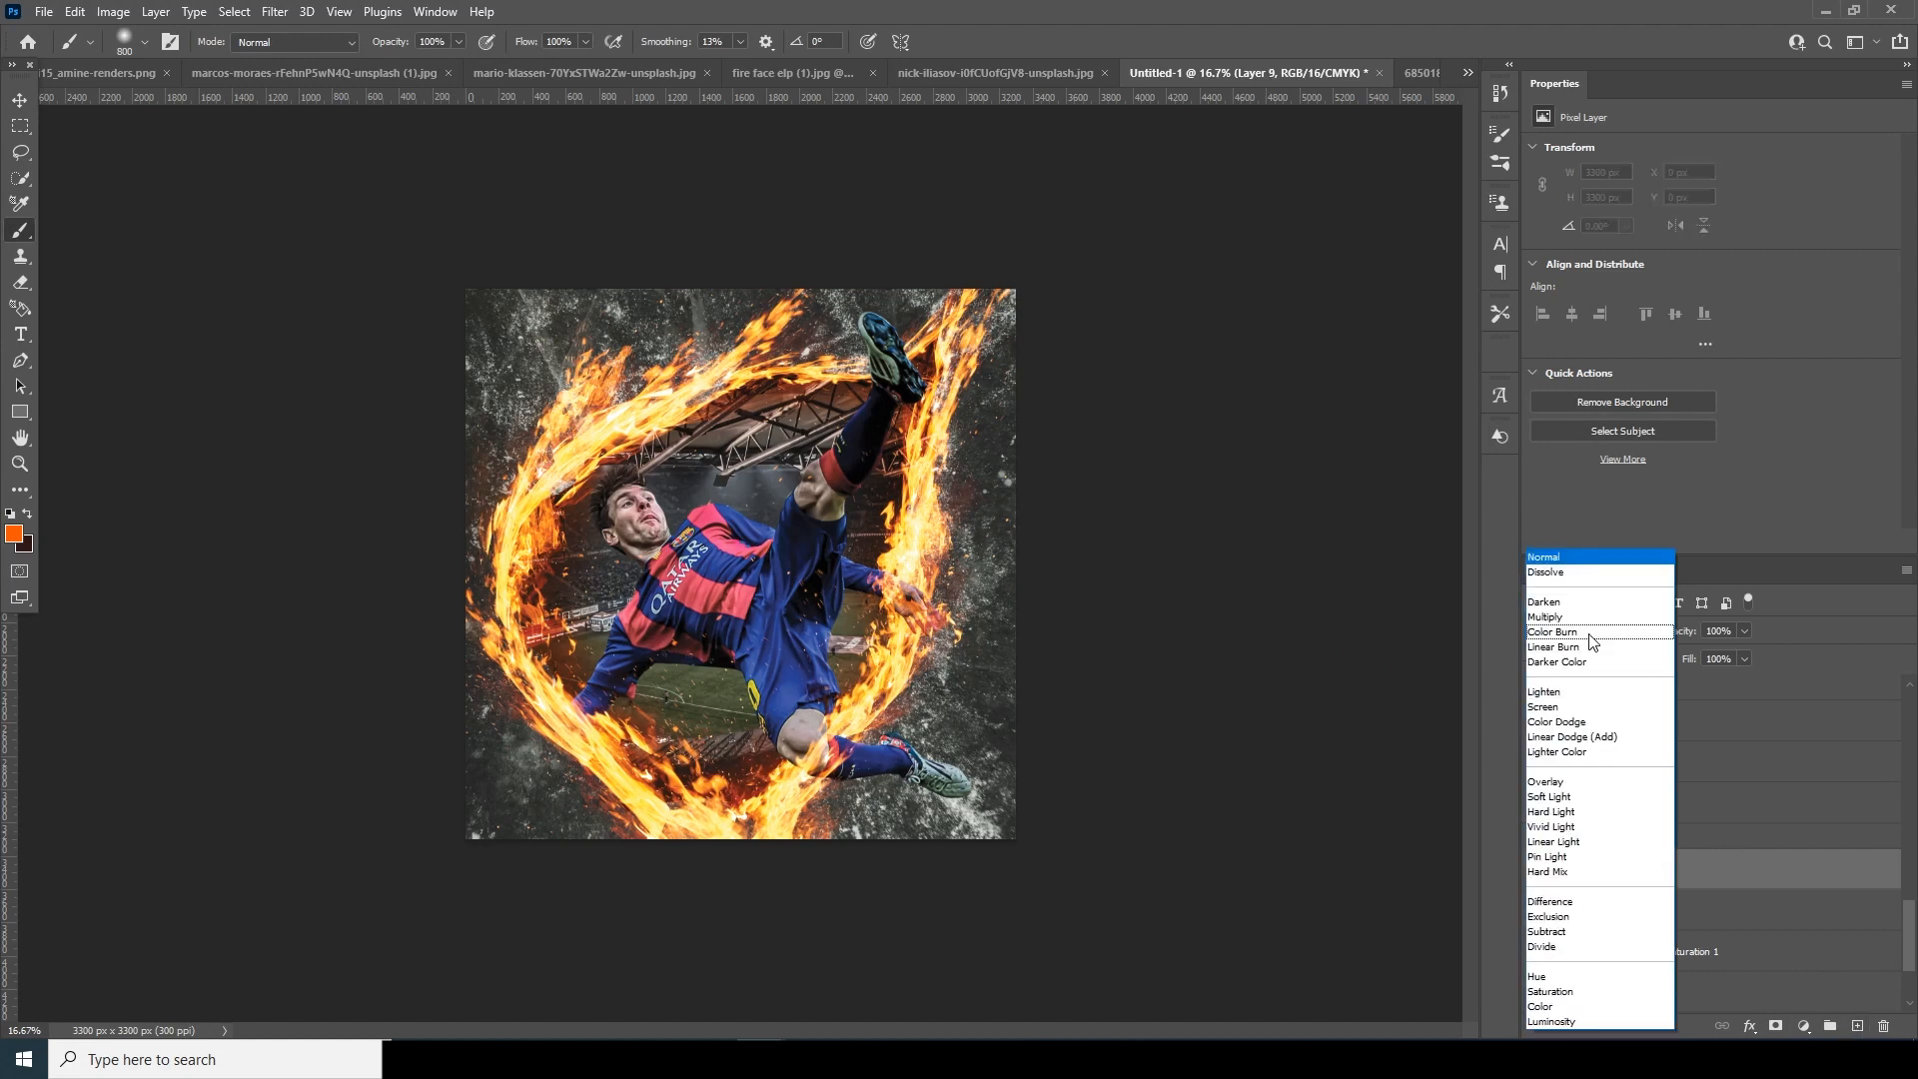
left_click(1557, 795)
left_click(530, 522)
mouse_move(518, 569)
left_mouse_down()
mouse_move(506, 661)
mouse_move(707, 857)
mouse_move(783, 826)
mouse_move(844, 758)
left_mouse_up()
mouse_move(895, 696)
left_mouse_down()
mouse_move(881, 490)
mouse_move(933, 345)
mouse_move(991, 280)
left_mouse_up()
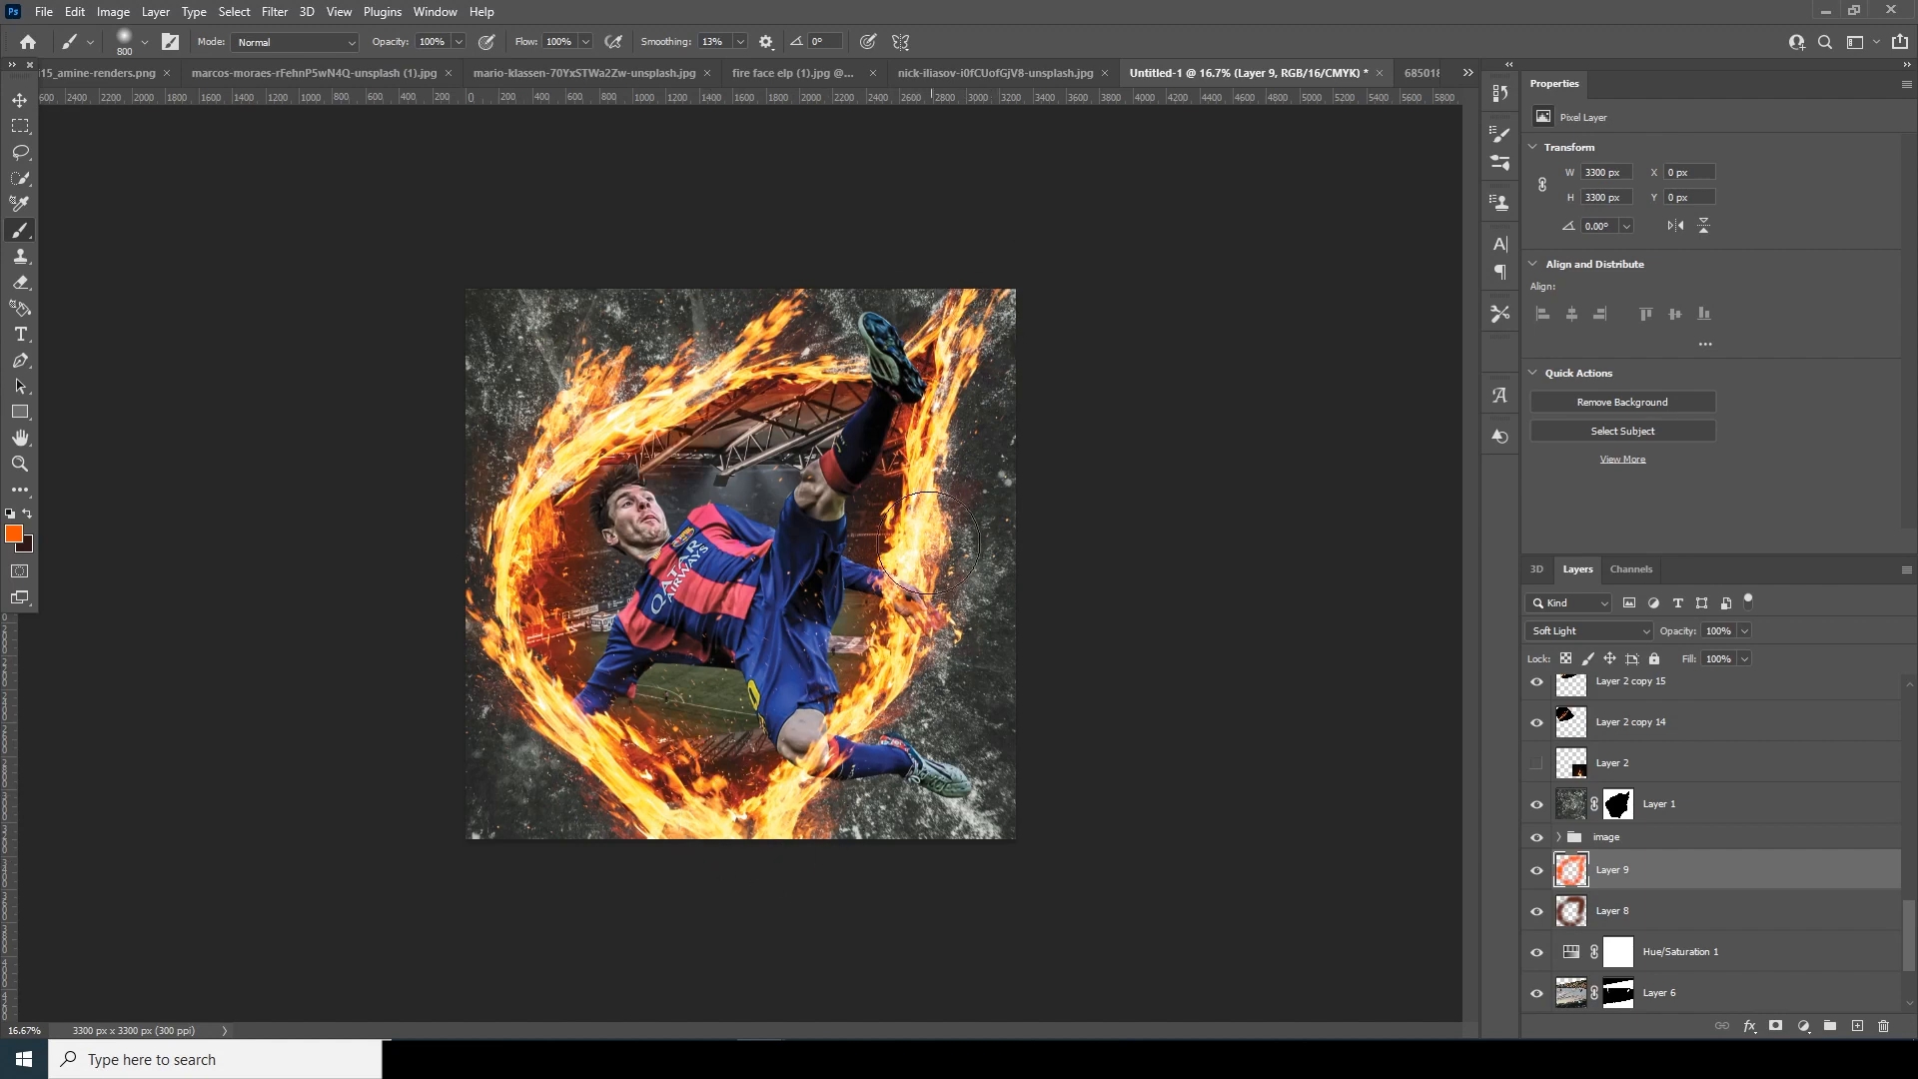
Add a new layer above Layer 1 and set the foreground colour to a saturated amber yellow.
left_click(1647, 803)
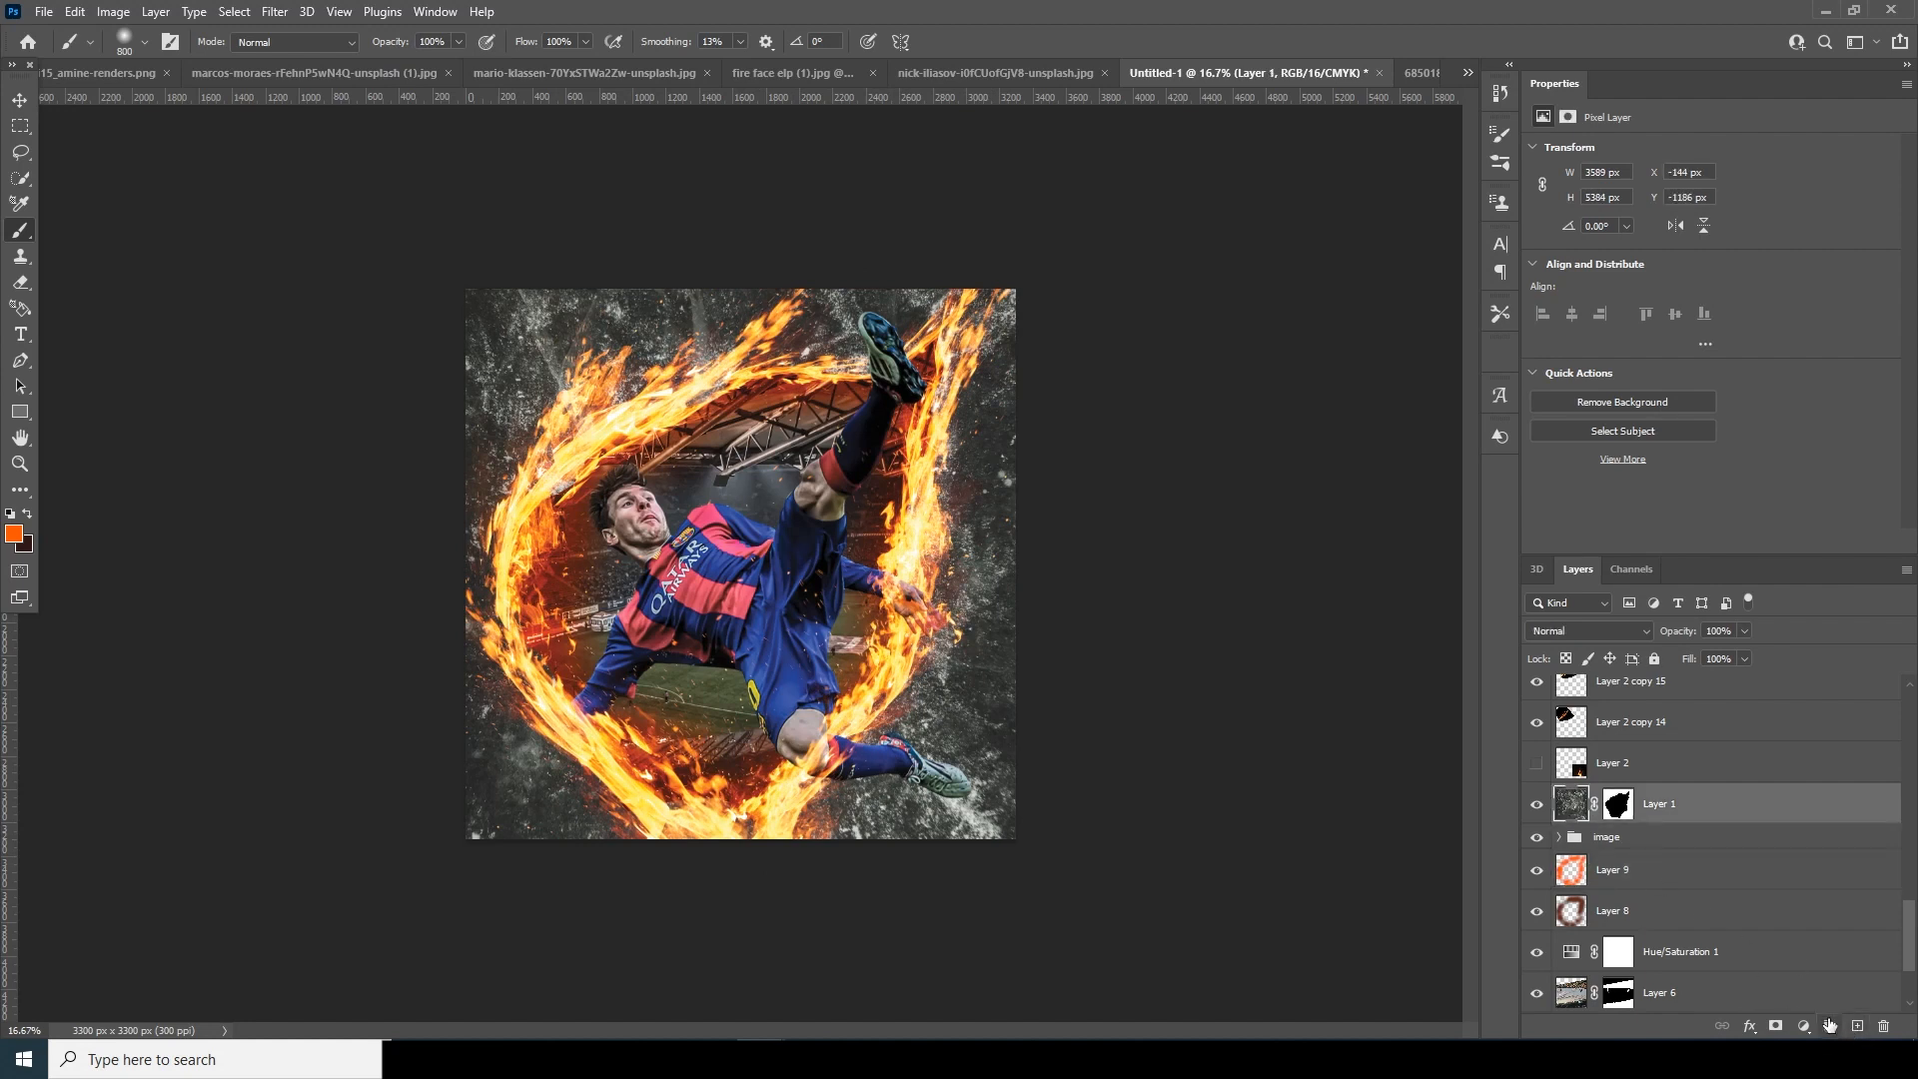
left_click(1854, 1026)
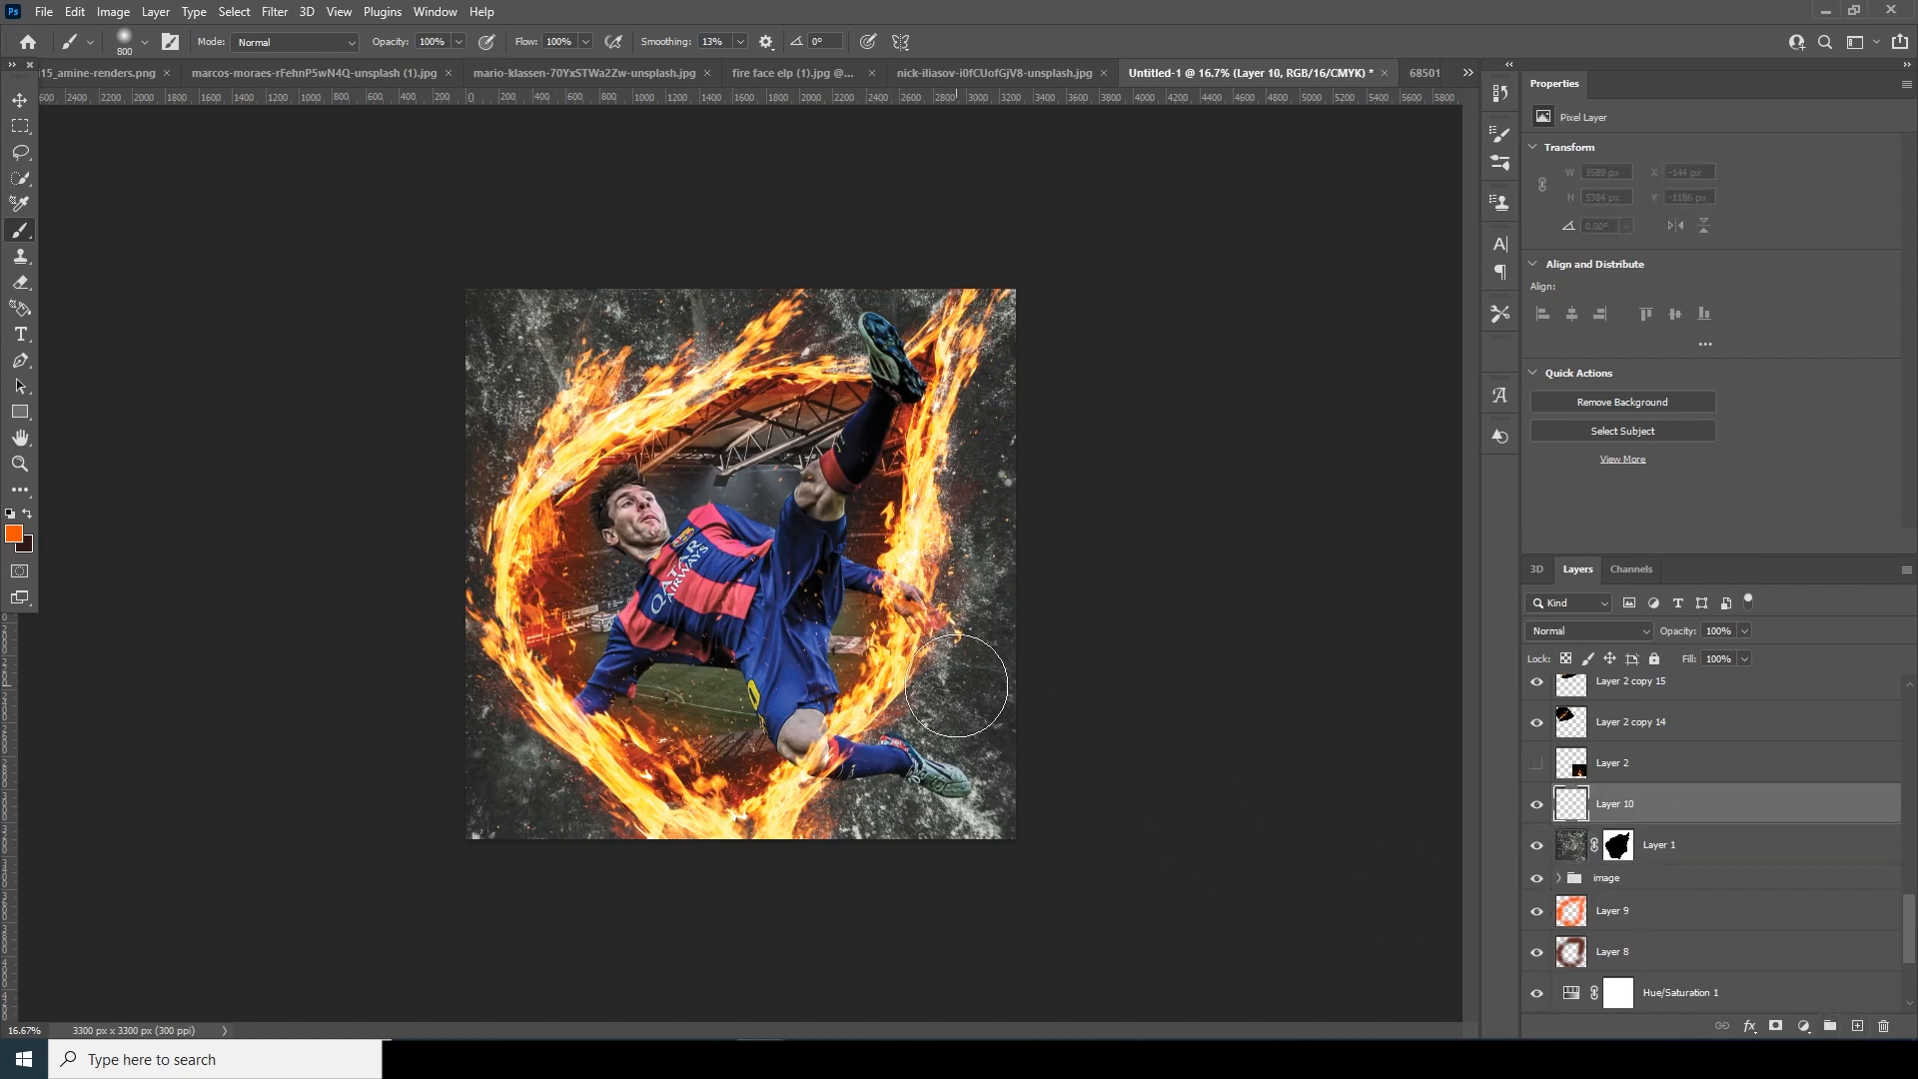
left_click(14, 534)
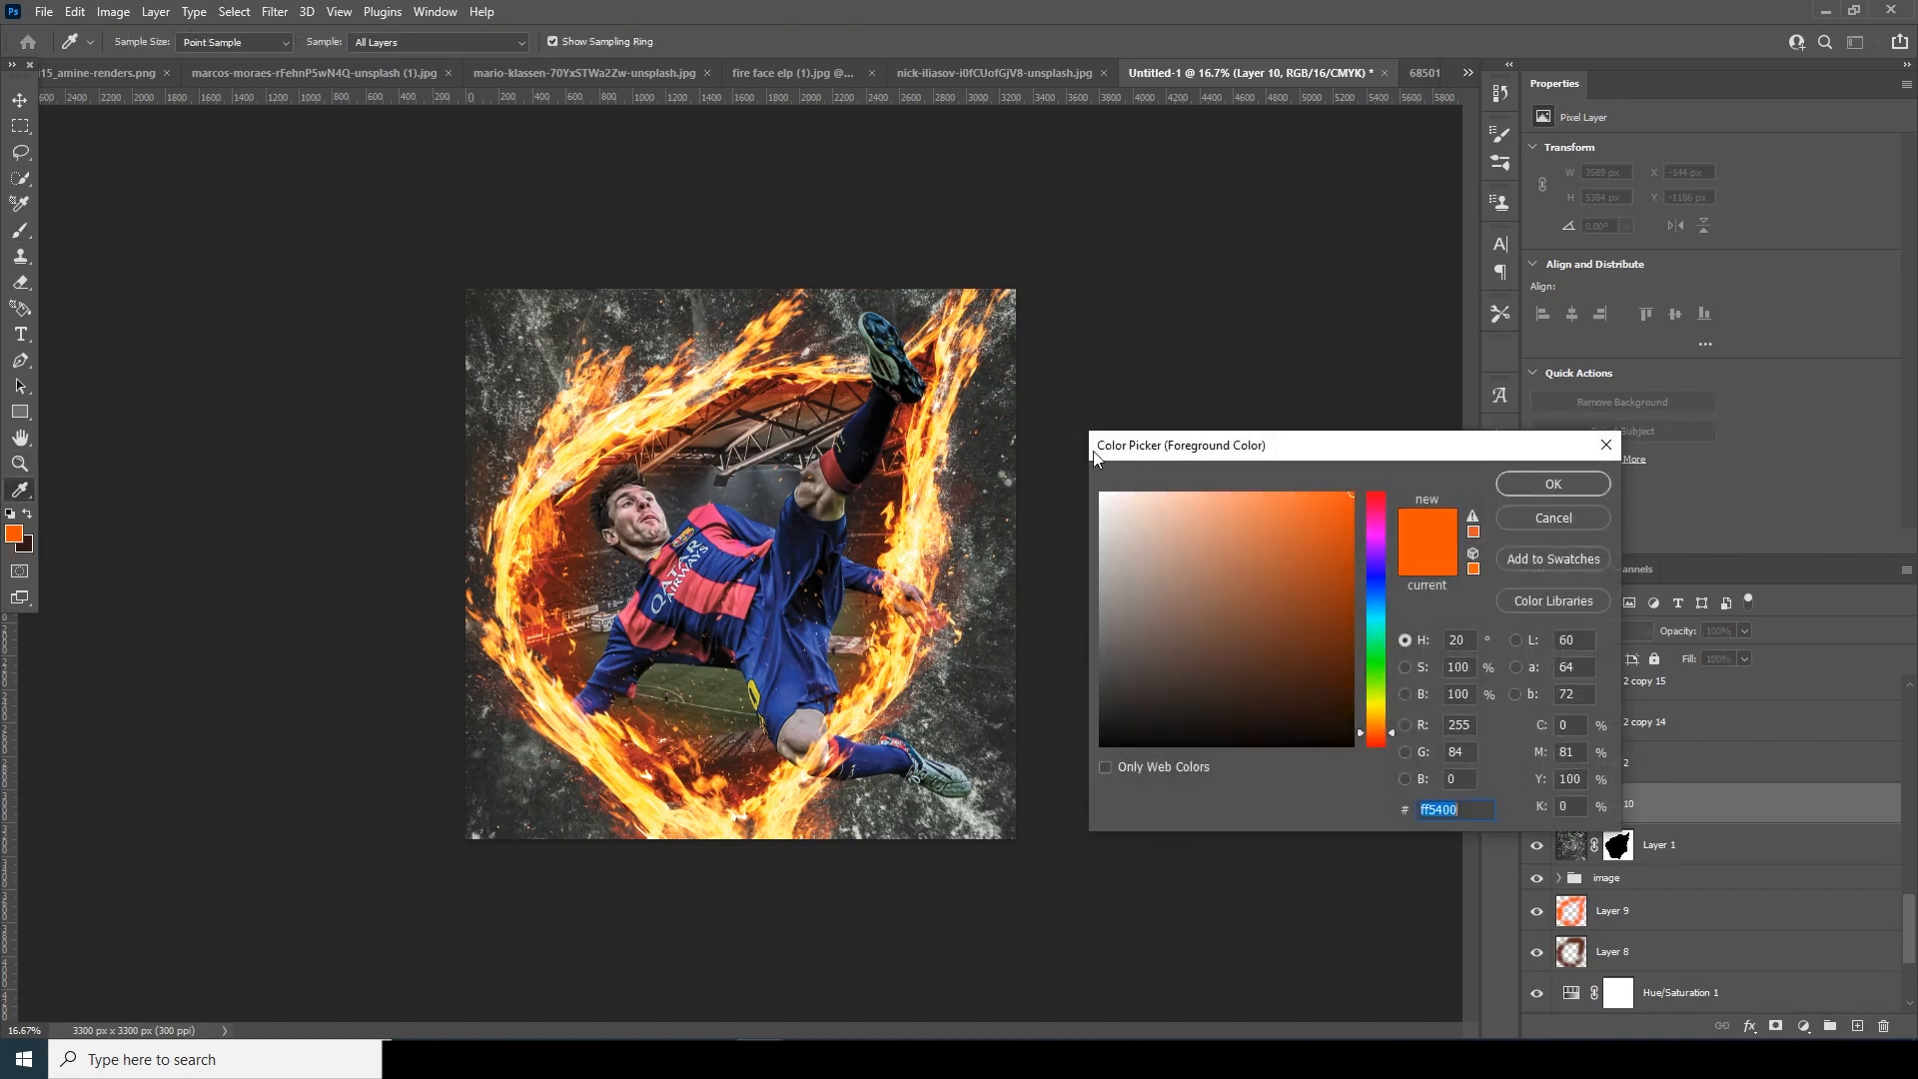
left_click(517, 542)
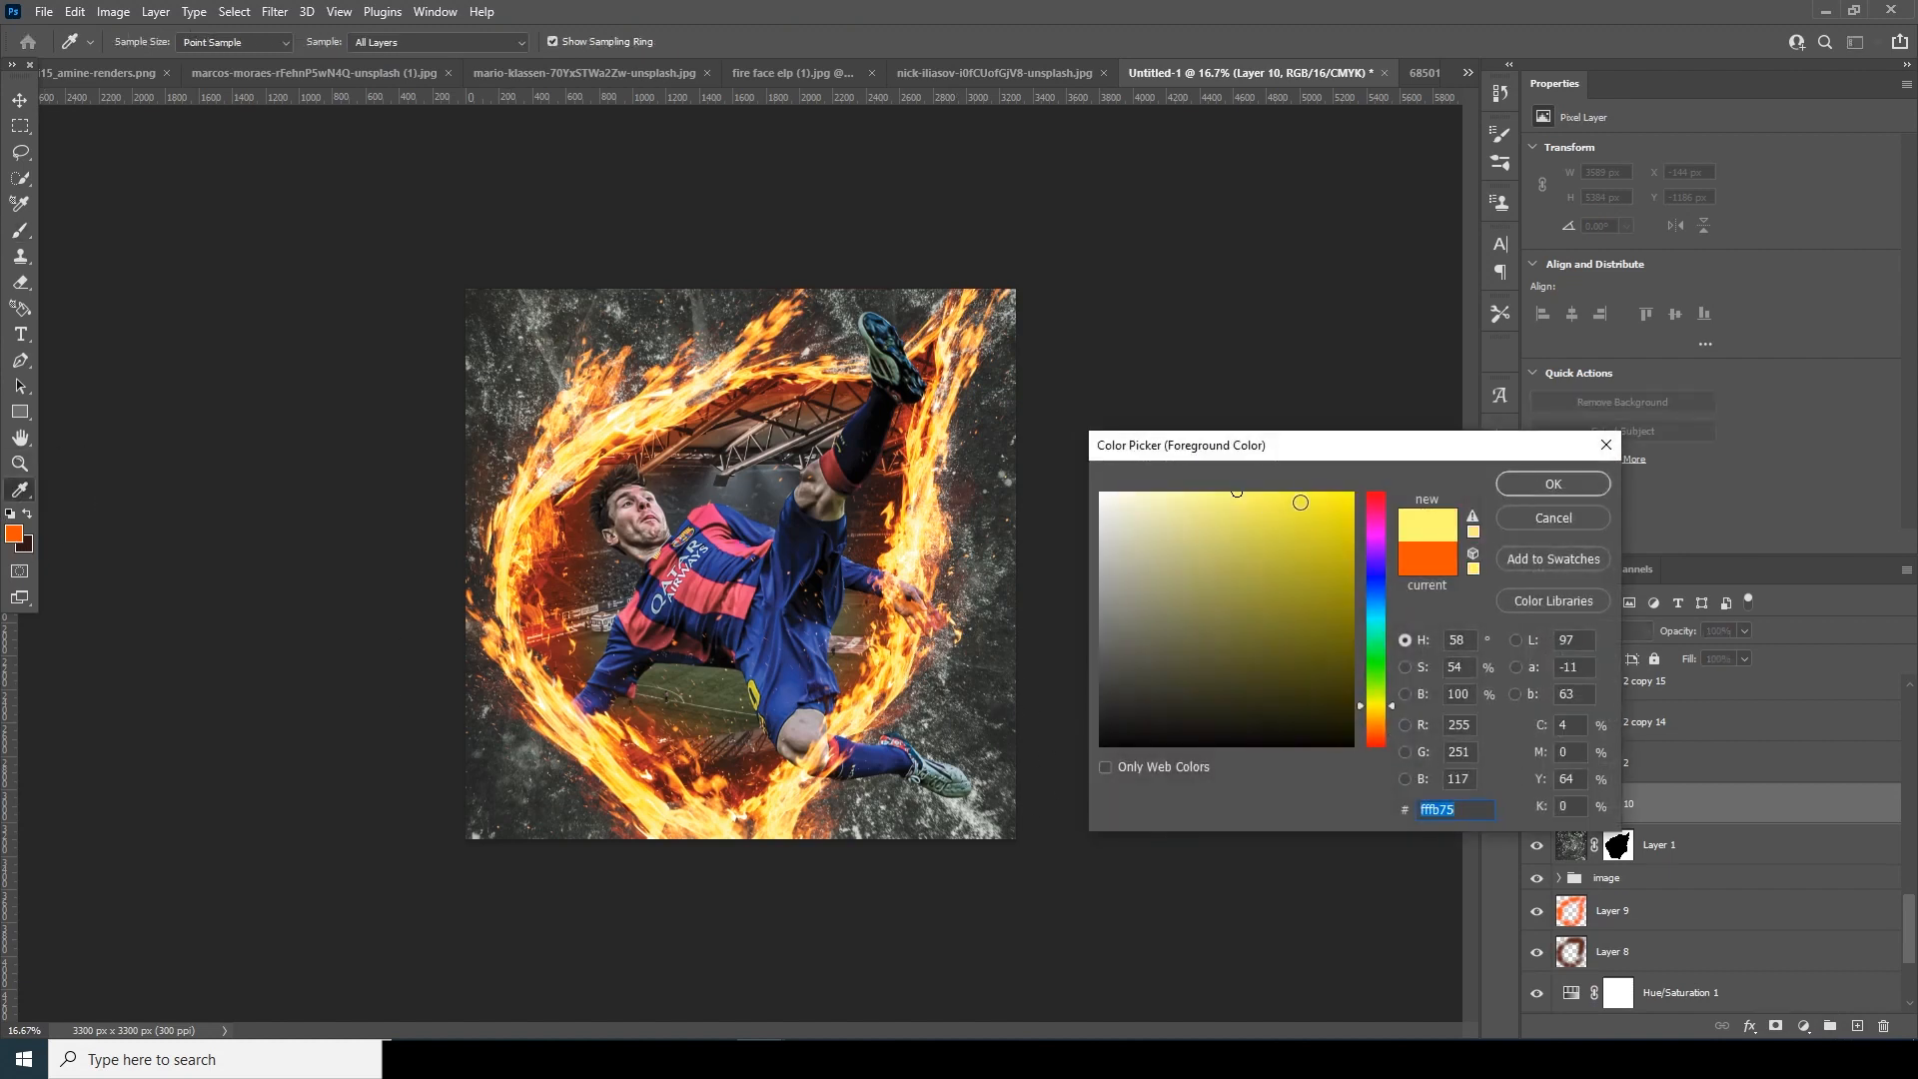
left_click_drag(1300, 502, 1355, 491)
left_click_drag(1392, 703, 1391, 715)
key("b")
key("Return")
Set Layer 10 to Soft Light and paint an amber glow along the flame ring's left side, reducing the brush to 400 px.
left_click(1590, 628)
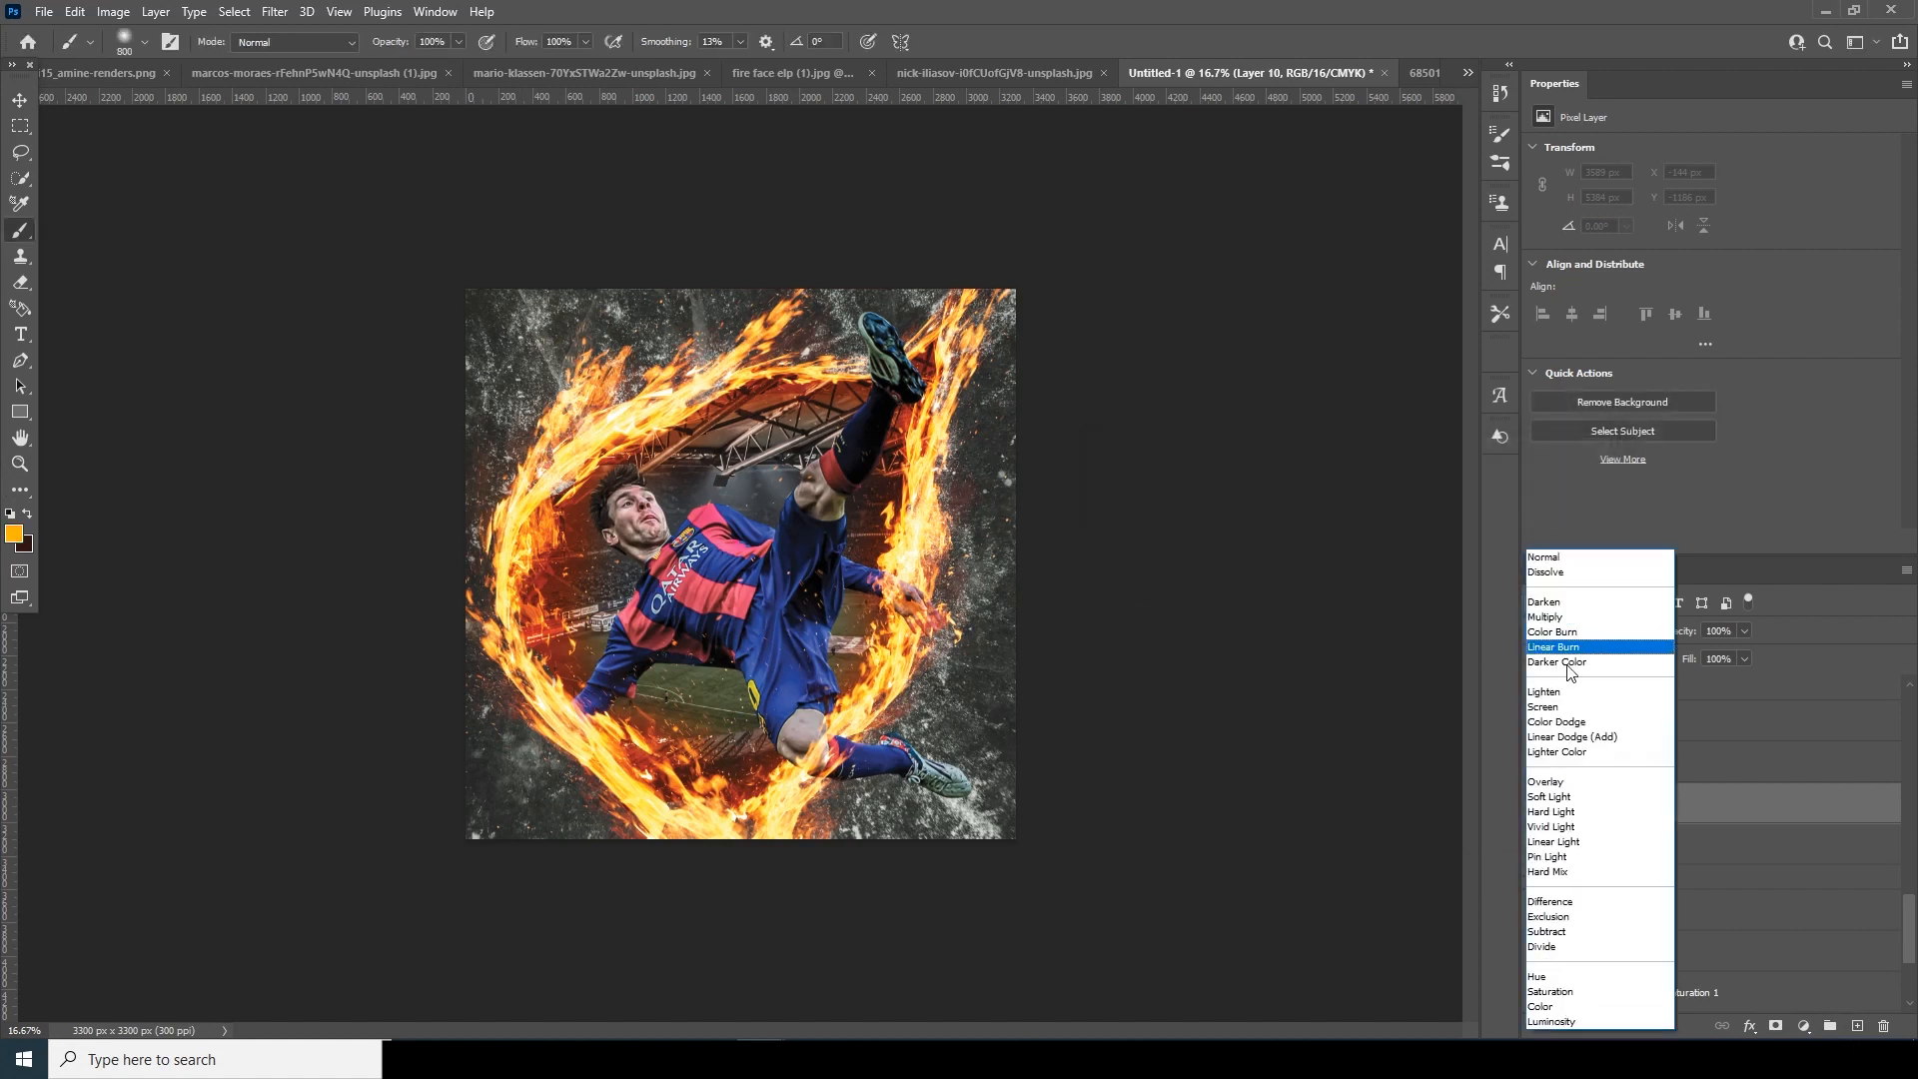
left_click(1538, 791)
mouse_move(644, 415)
left_mouse_down()
mouse_move(609, 400)
mouse_move(533, 450)
mouse_move(548, 459)
mouse_move(523, 489)
left_mouse_up()
key("bracketleft")
key("bracketleft")
key("bracketleft")
key("bracketleft")
mouse_move(513, 570)
left_mouse_down()
mouse_move(499, 639)
mouse_move(665, 807)
mouse_move(562, 724)
mouse_move(747, 873)
left_mouse_up()
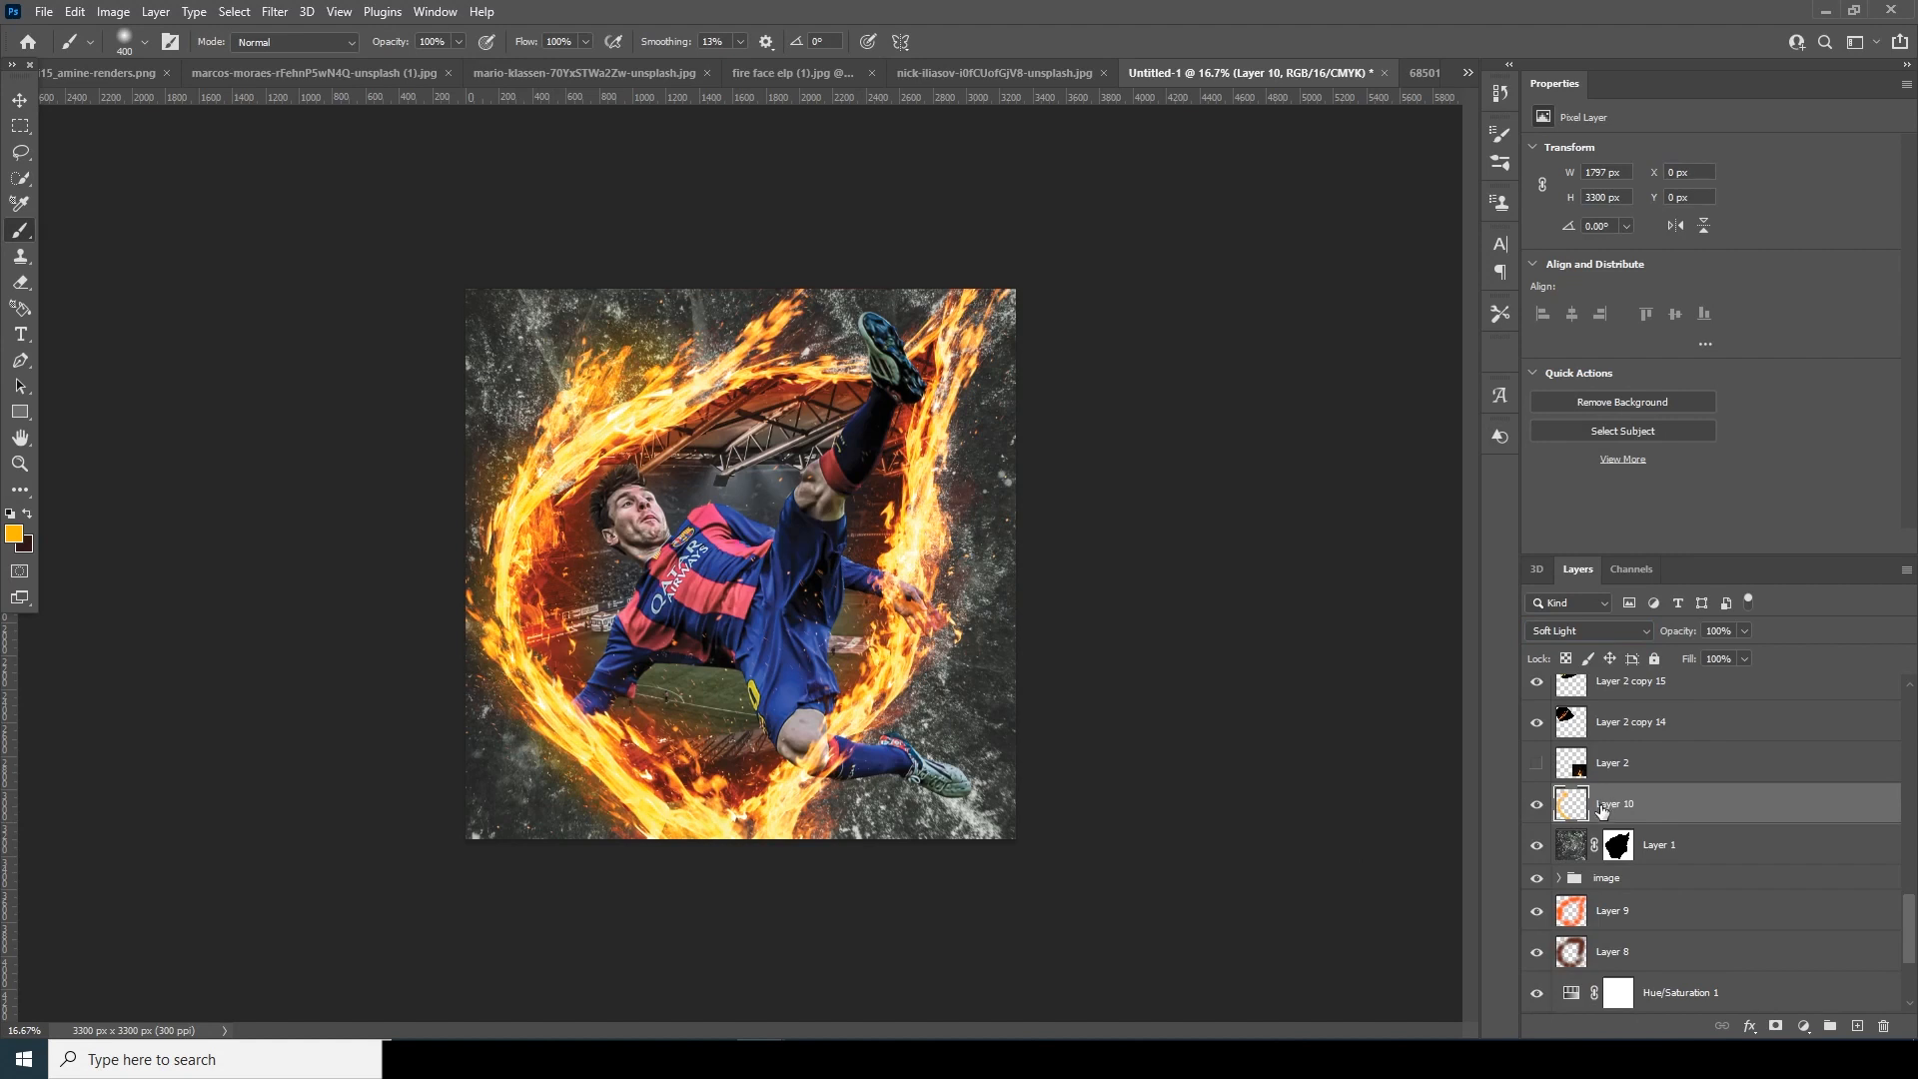
Shift the foreground hue to orange and paint more glow along the ring's outer flames on Layer 10 with a larger brush.
left_click(14, 533)
left_click(1375, 722)
left_click(1554, 483)
key("bracketright")
key("bracketright")
key("bracketright")
mouse_move(531, 587)
left_mouse_down()
mouse_move(719, 873)
mouse_move(926, 473)
mouse_move(784, 330)
left_mouse_up()
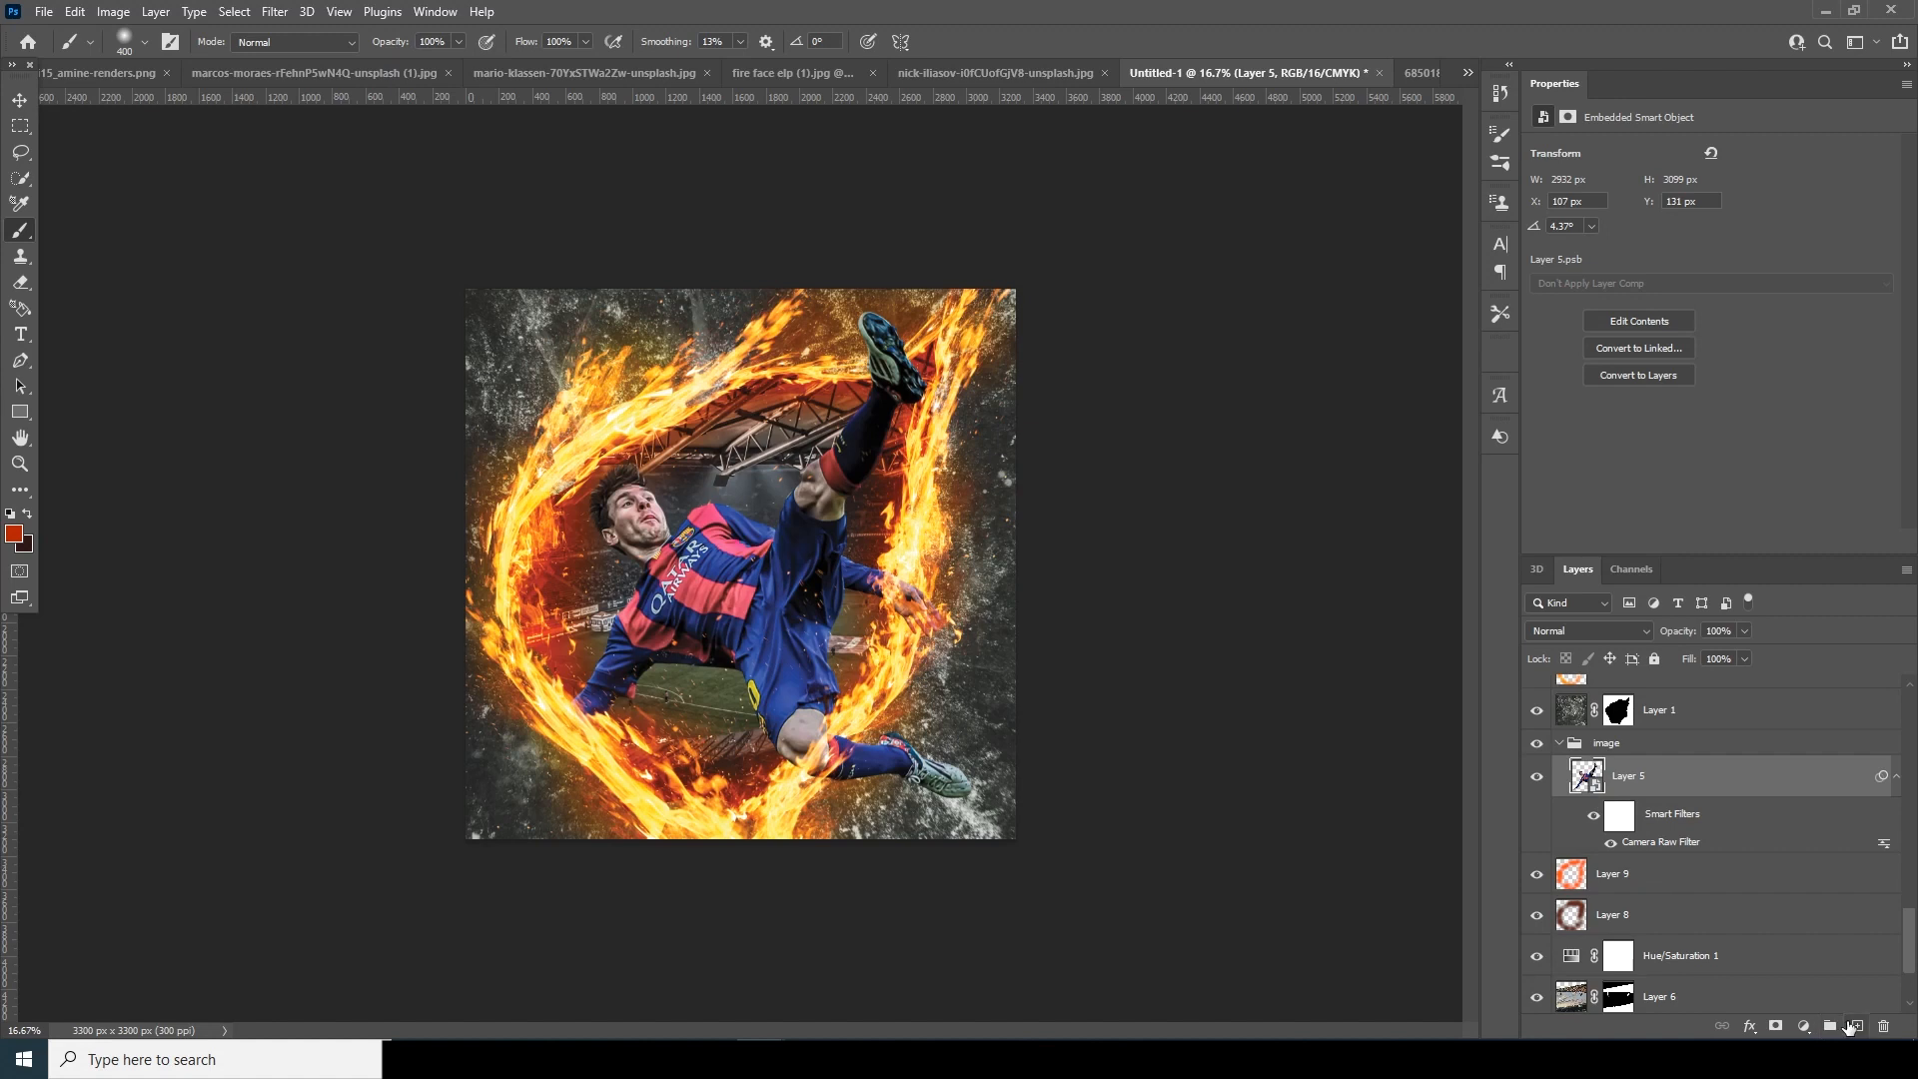
Add a new layer clipped to Layer 5 in the image group and set the foreground colour to dark red 9a2002.
left_click(1856, 1025)
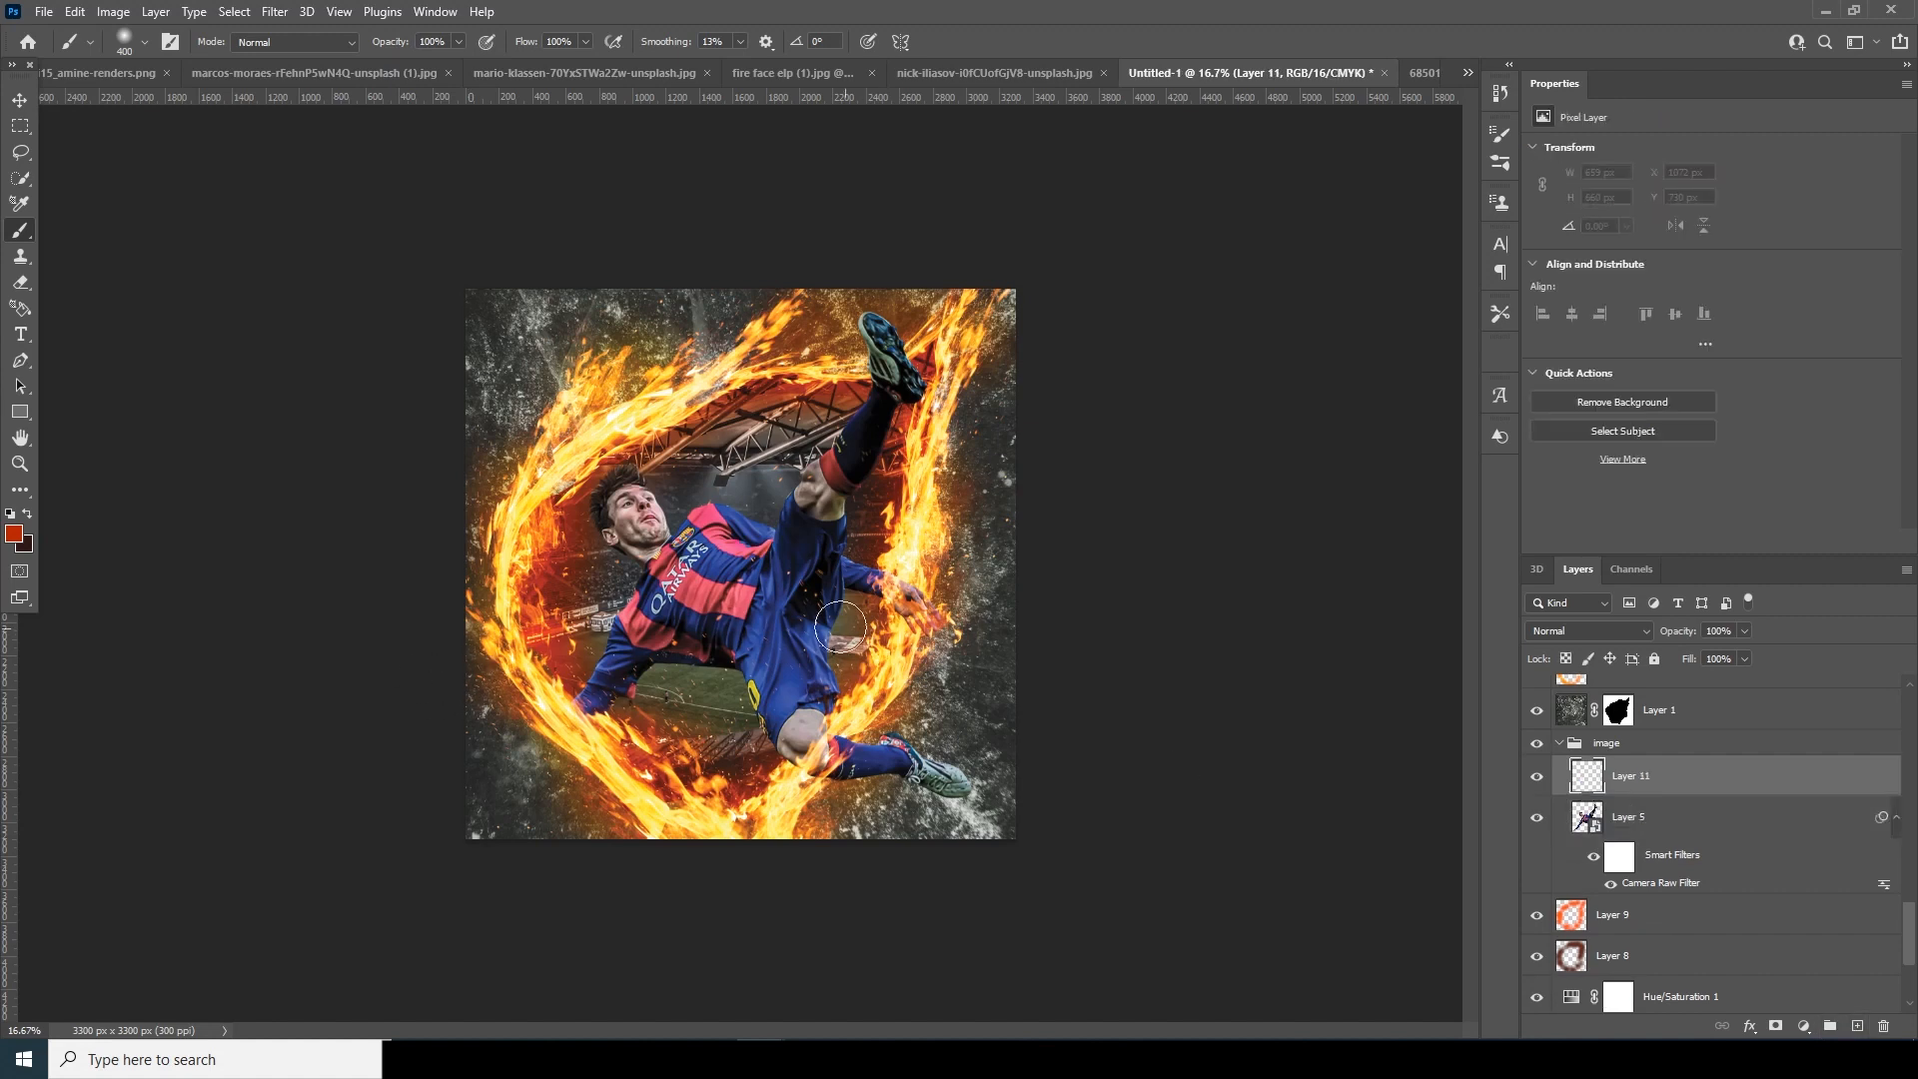
left_click(14, 534)
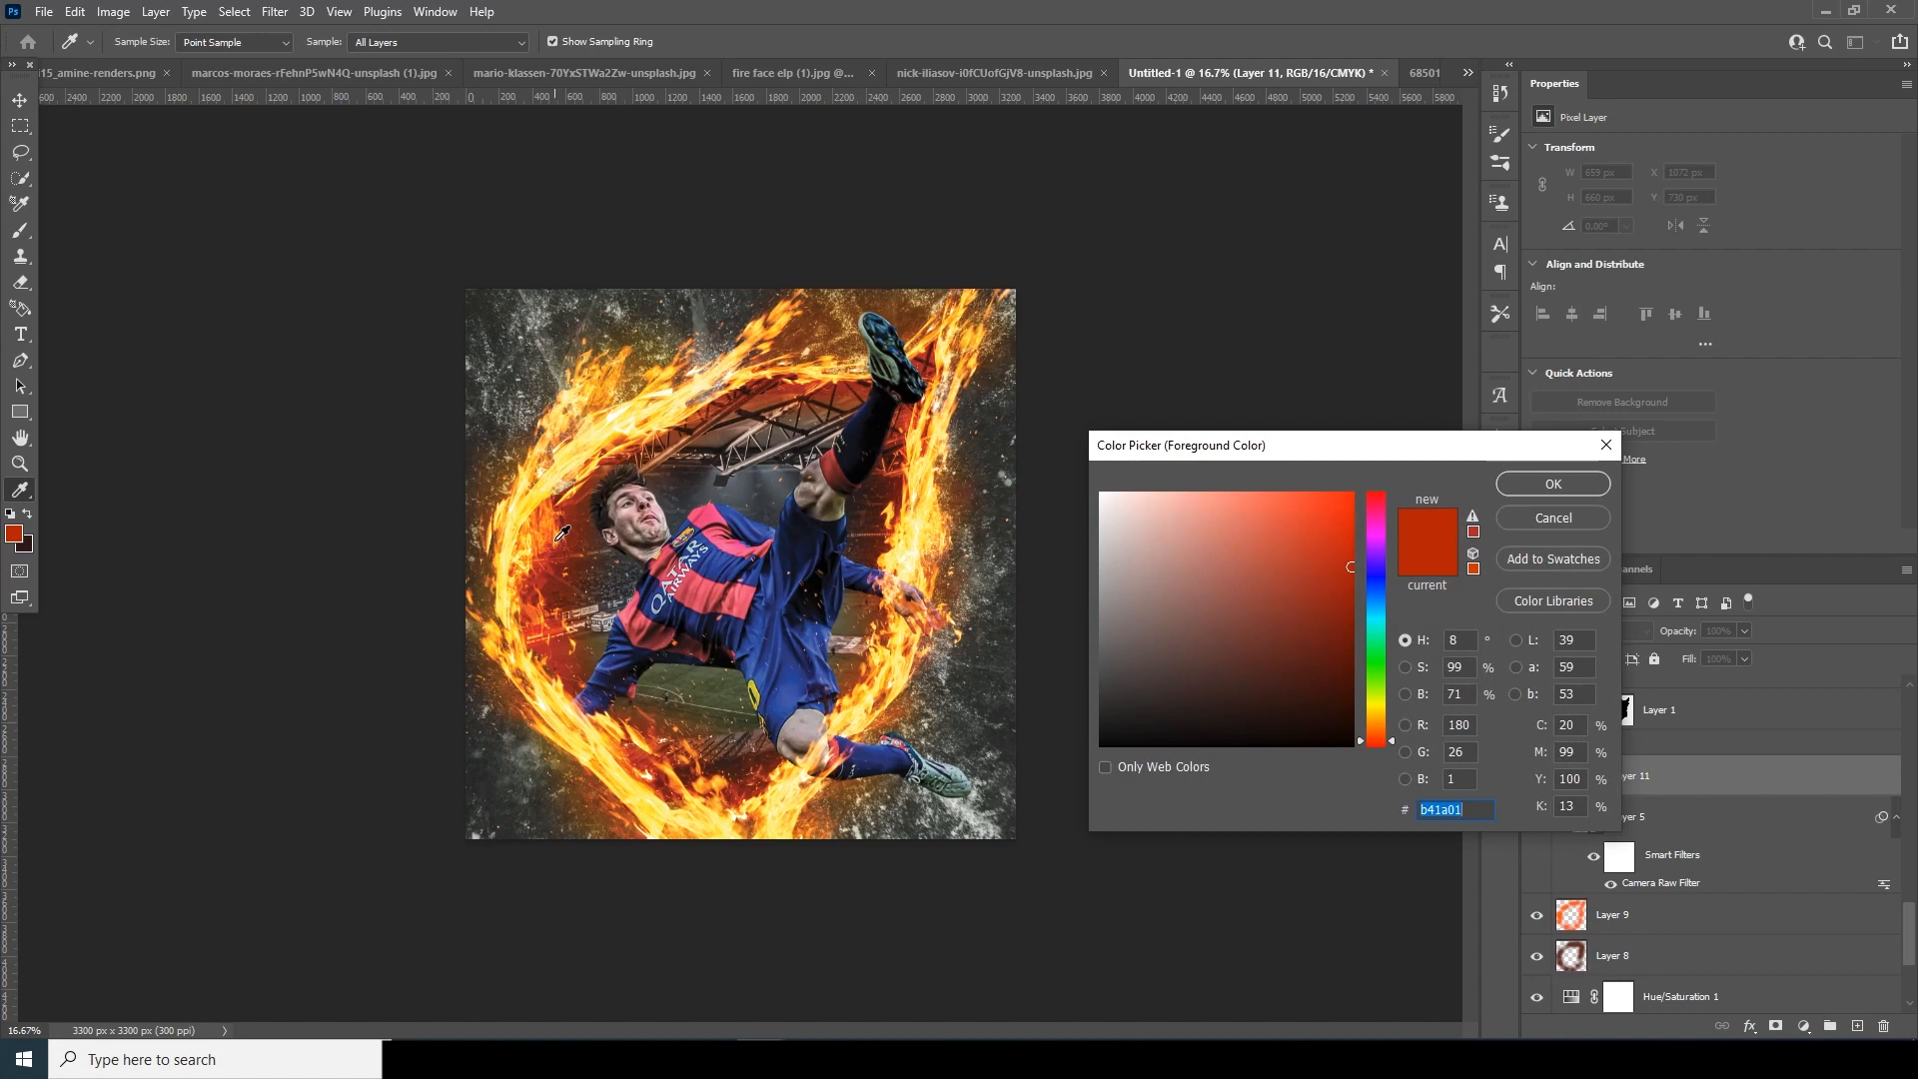
left_click(558, 539)
left_click(526, 565)
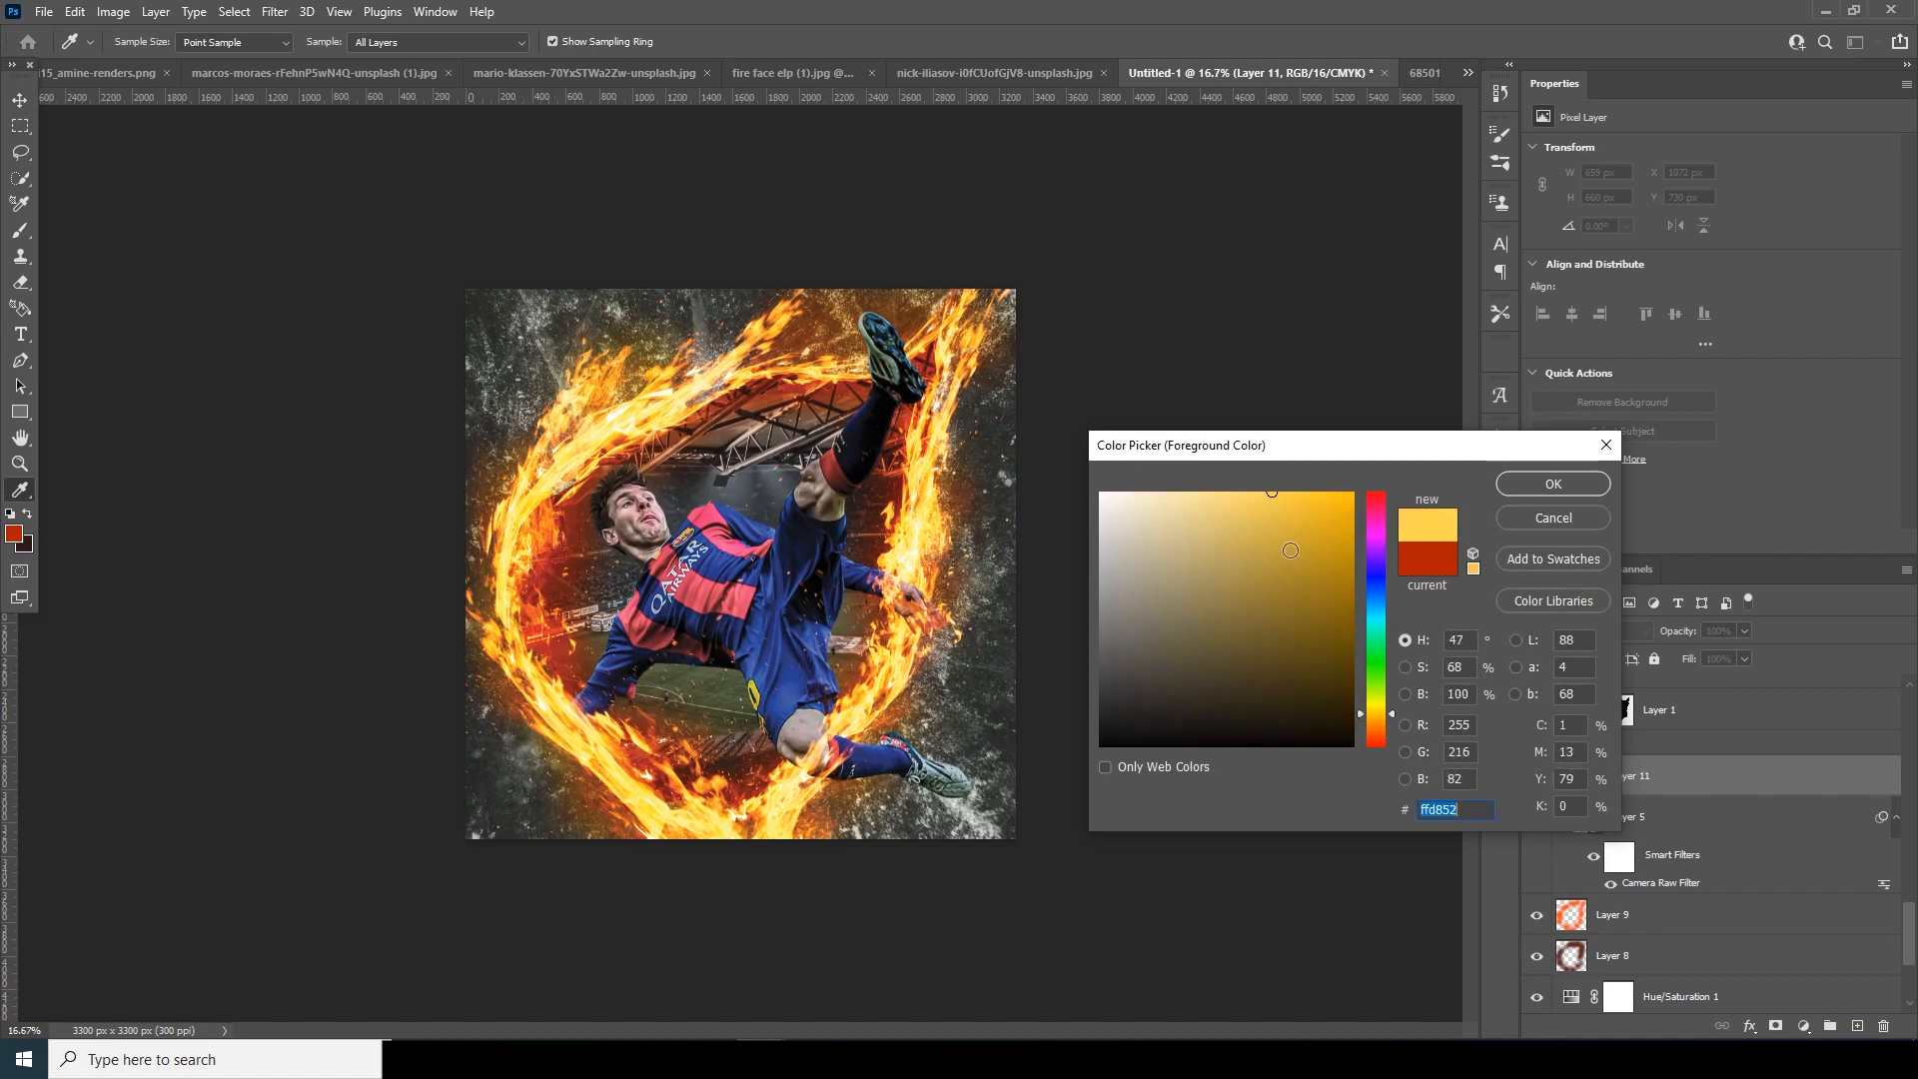
left_click(570, 649)
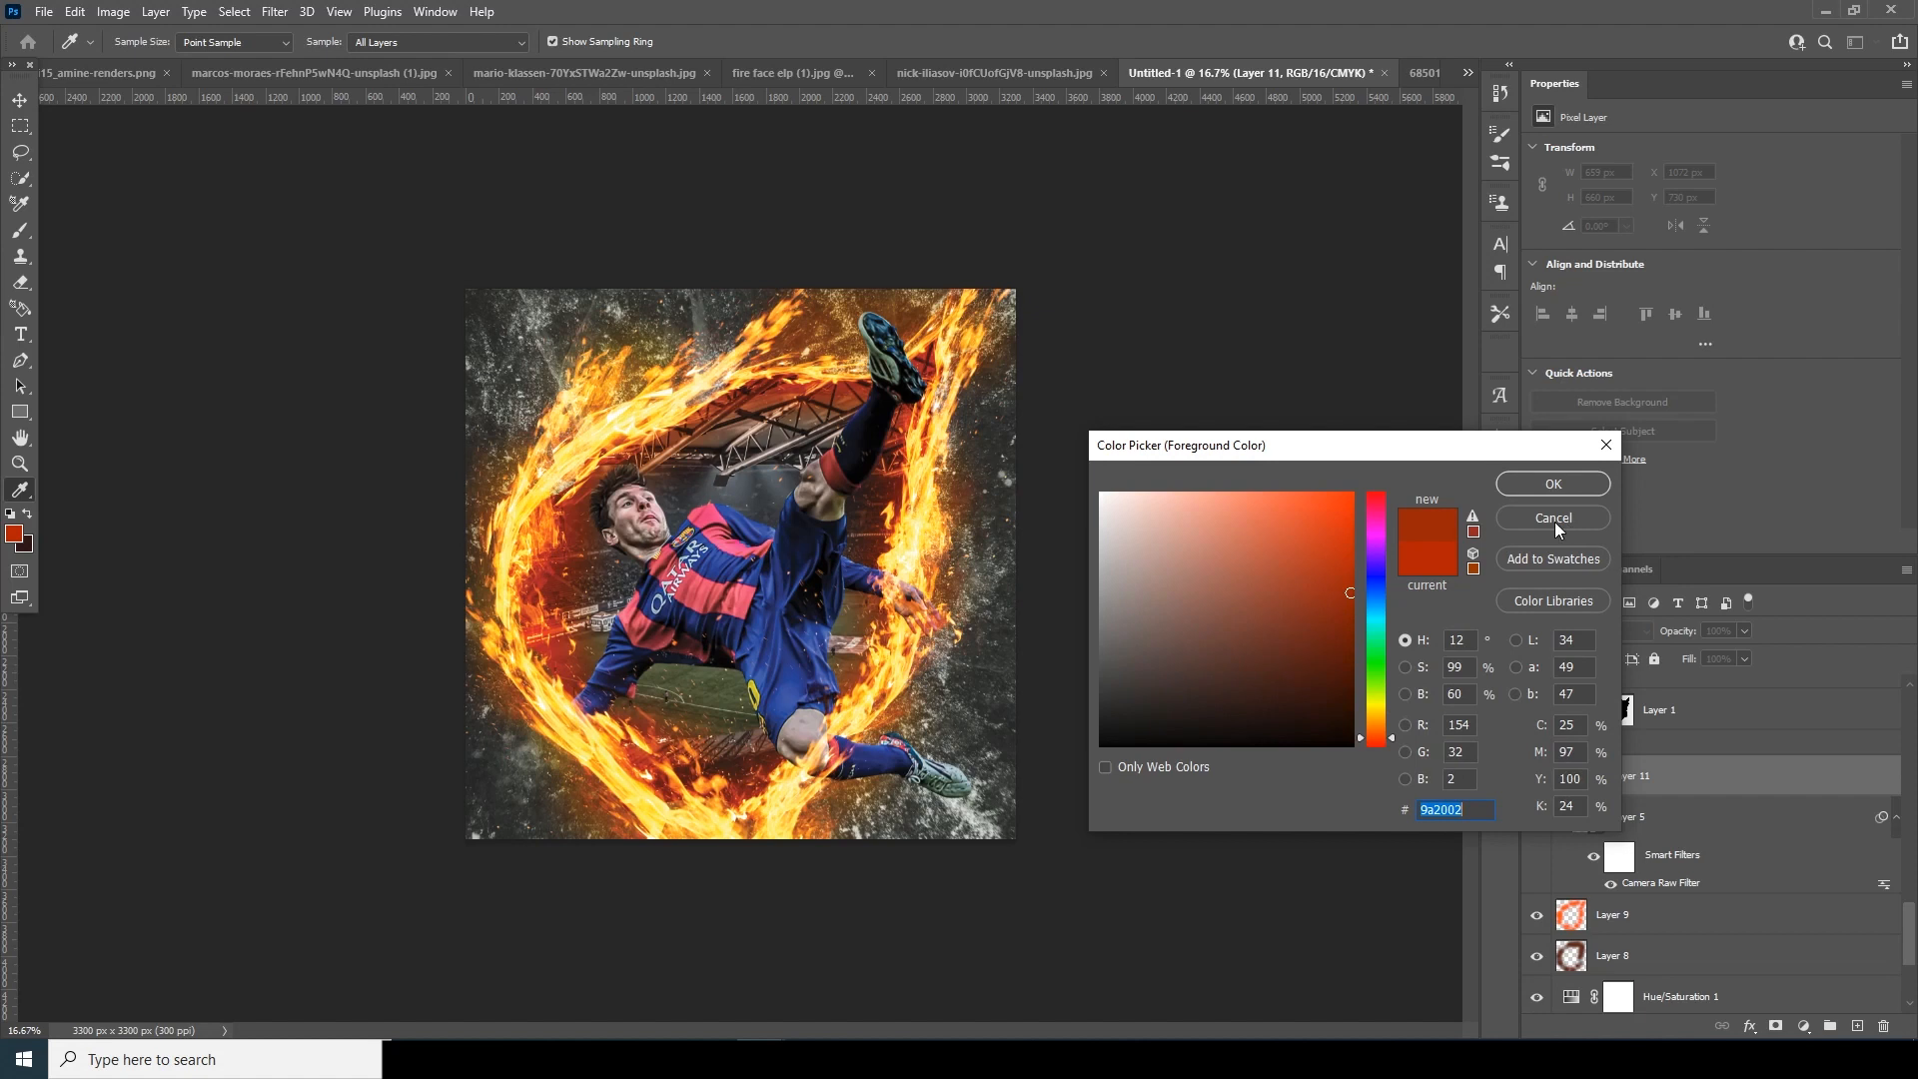
left_click(1548, 487)
right_click(1713, 789)
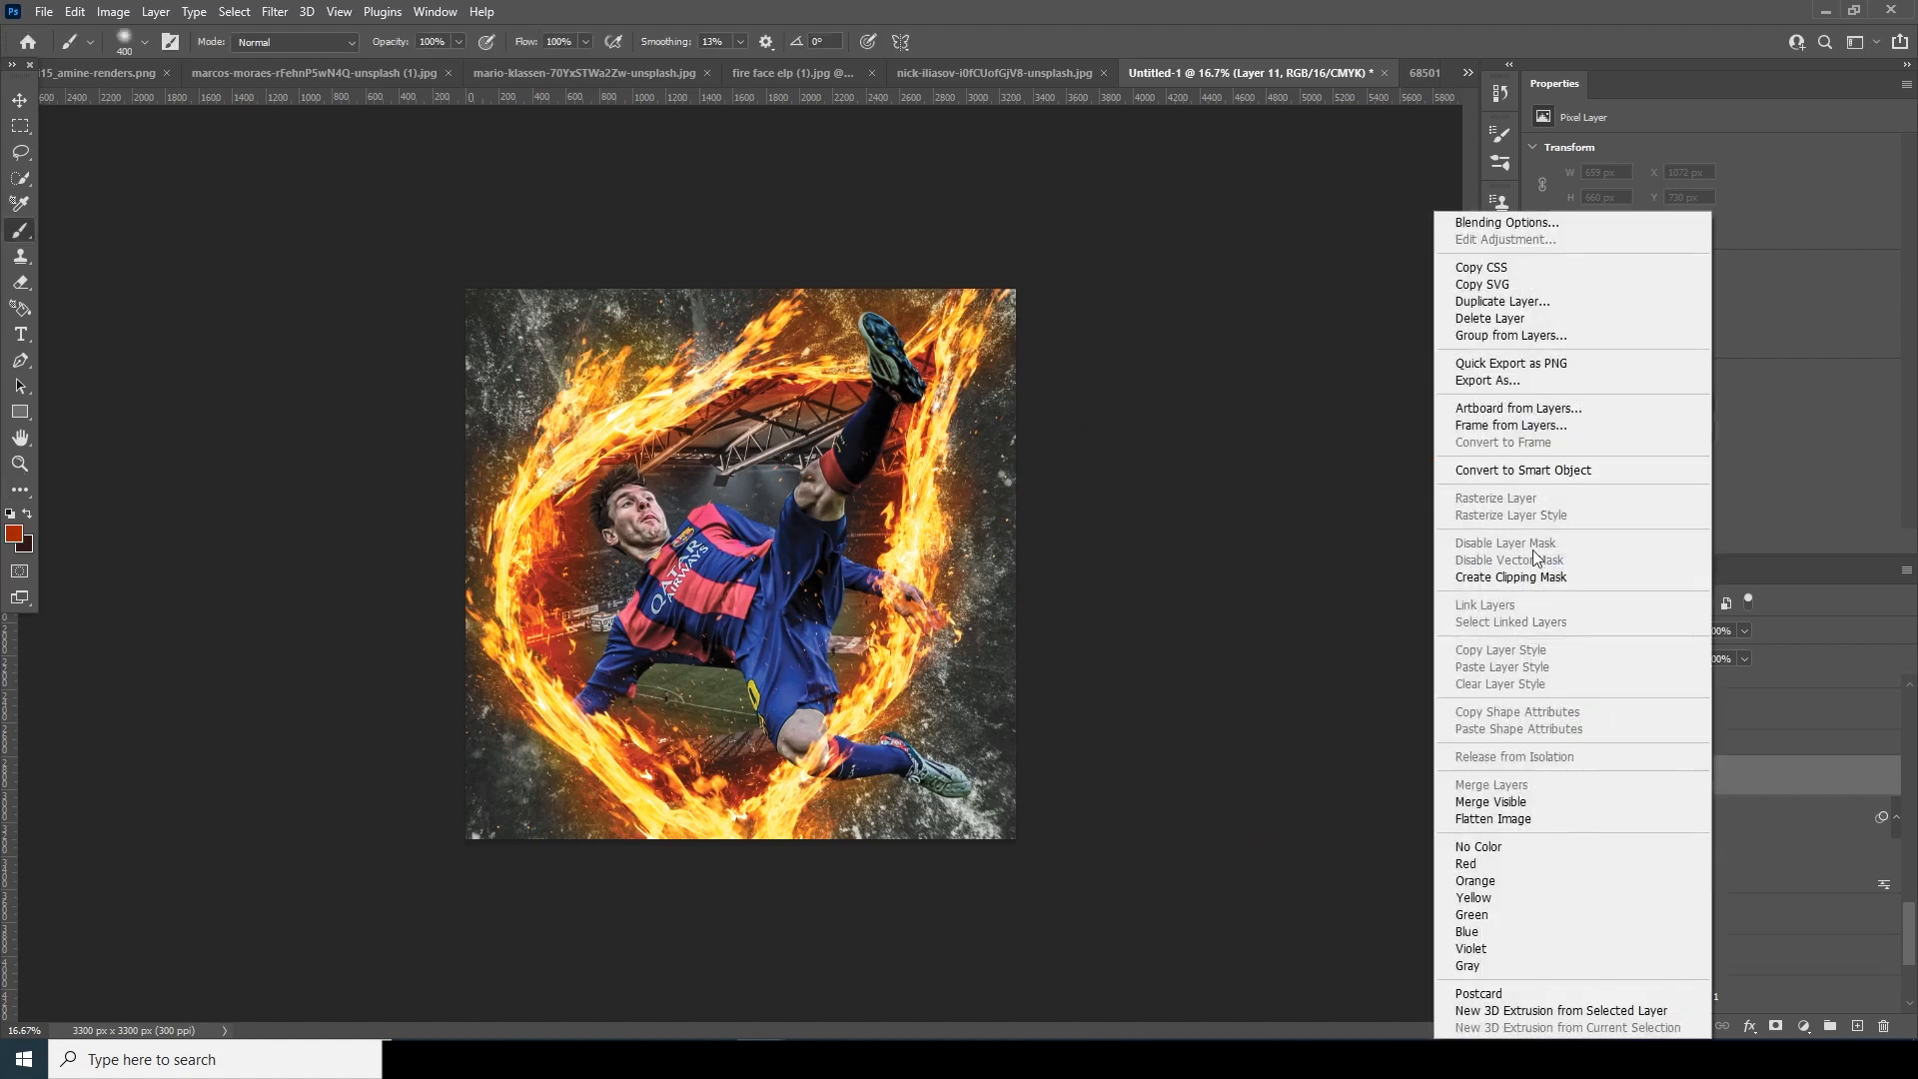
left_click(1518, 576)
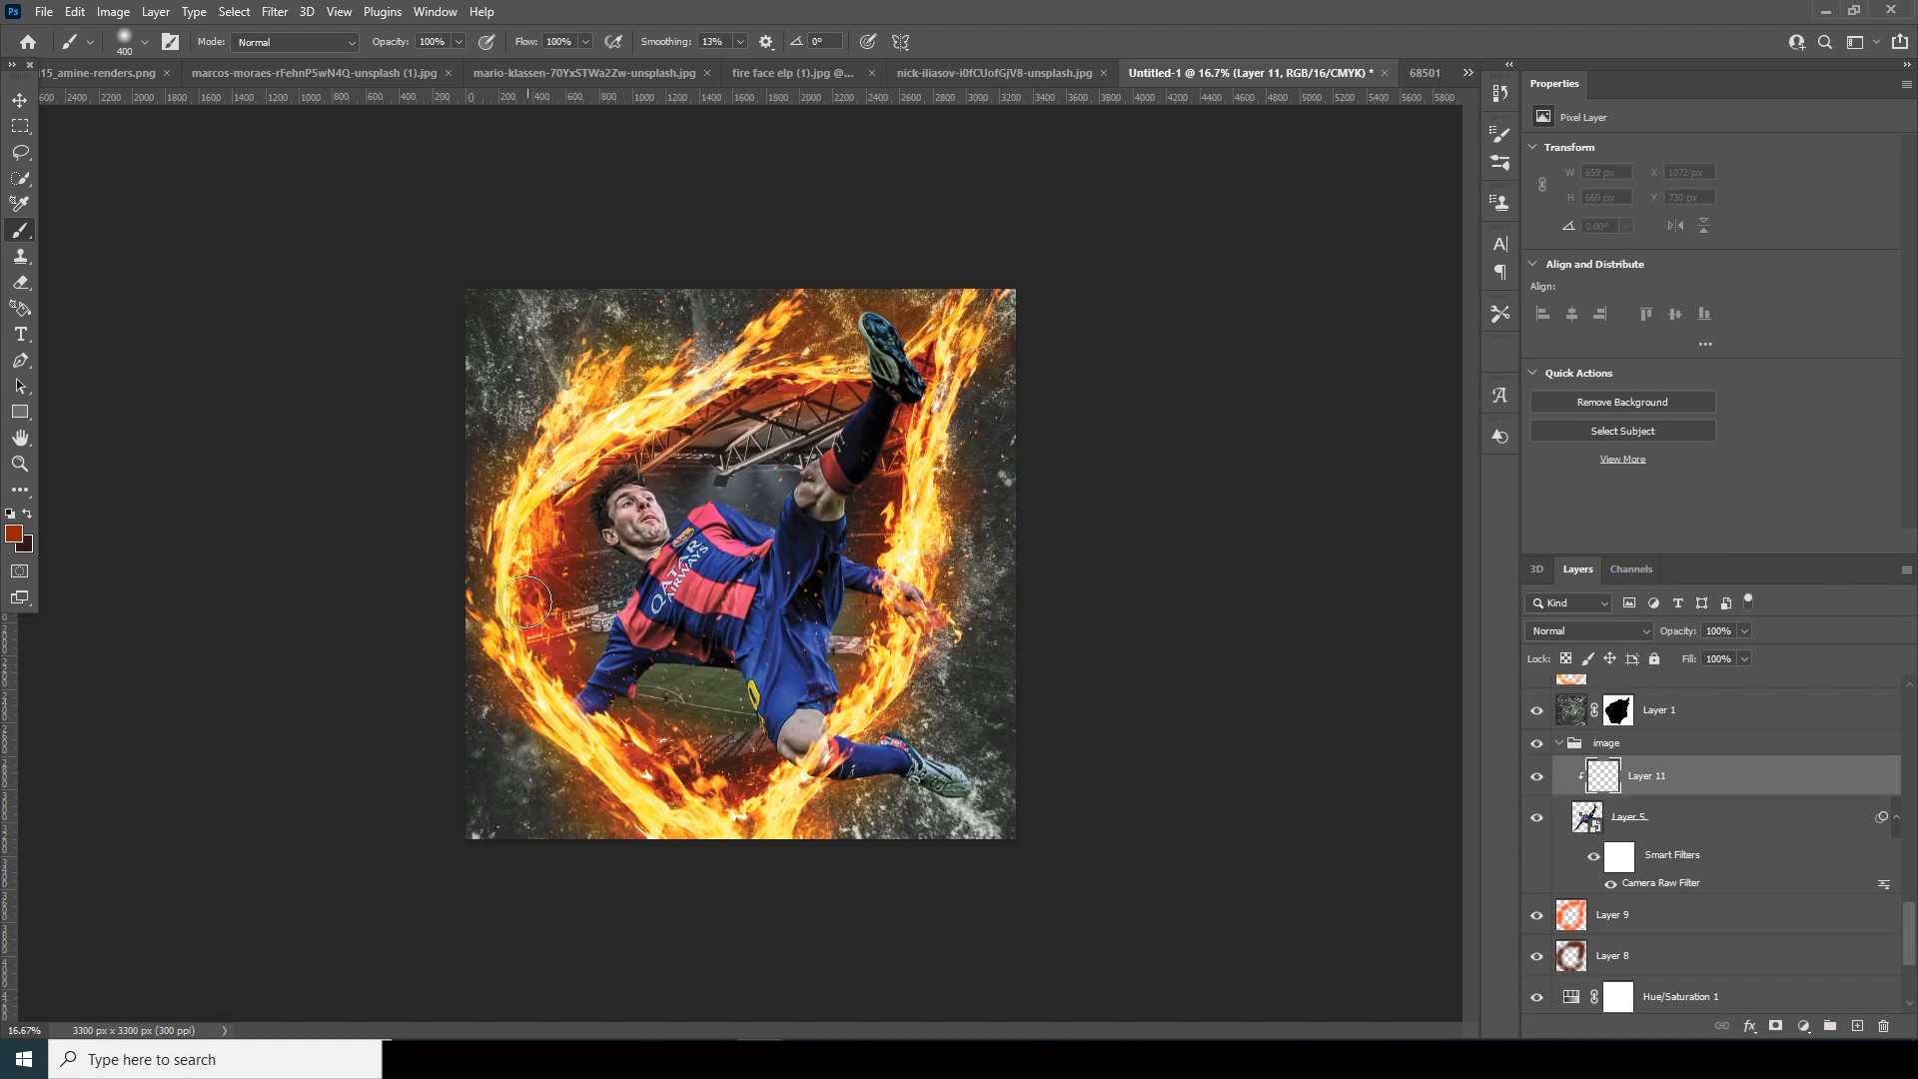
Paint dark red fire light along the footballer's edges on Layer 11, with the layer blended in Screen mode.
mouse_move(574, 555)
left_mouse_down()
mouse_move(579, 499)
mouse_move(611, 575)
mouse_move(506, 741)
left_mouse_up()
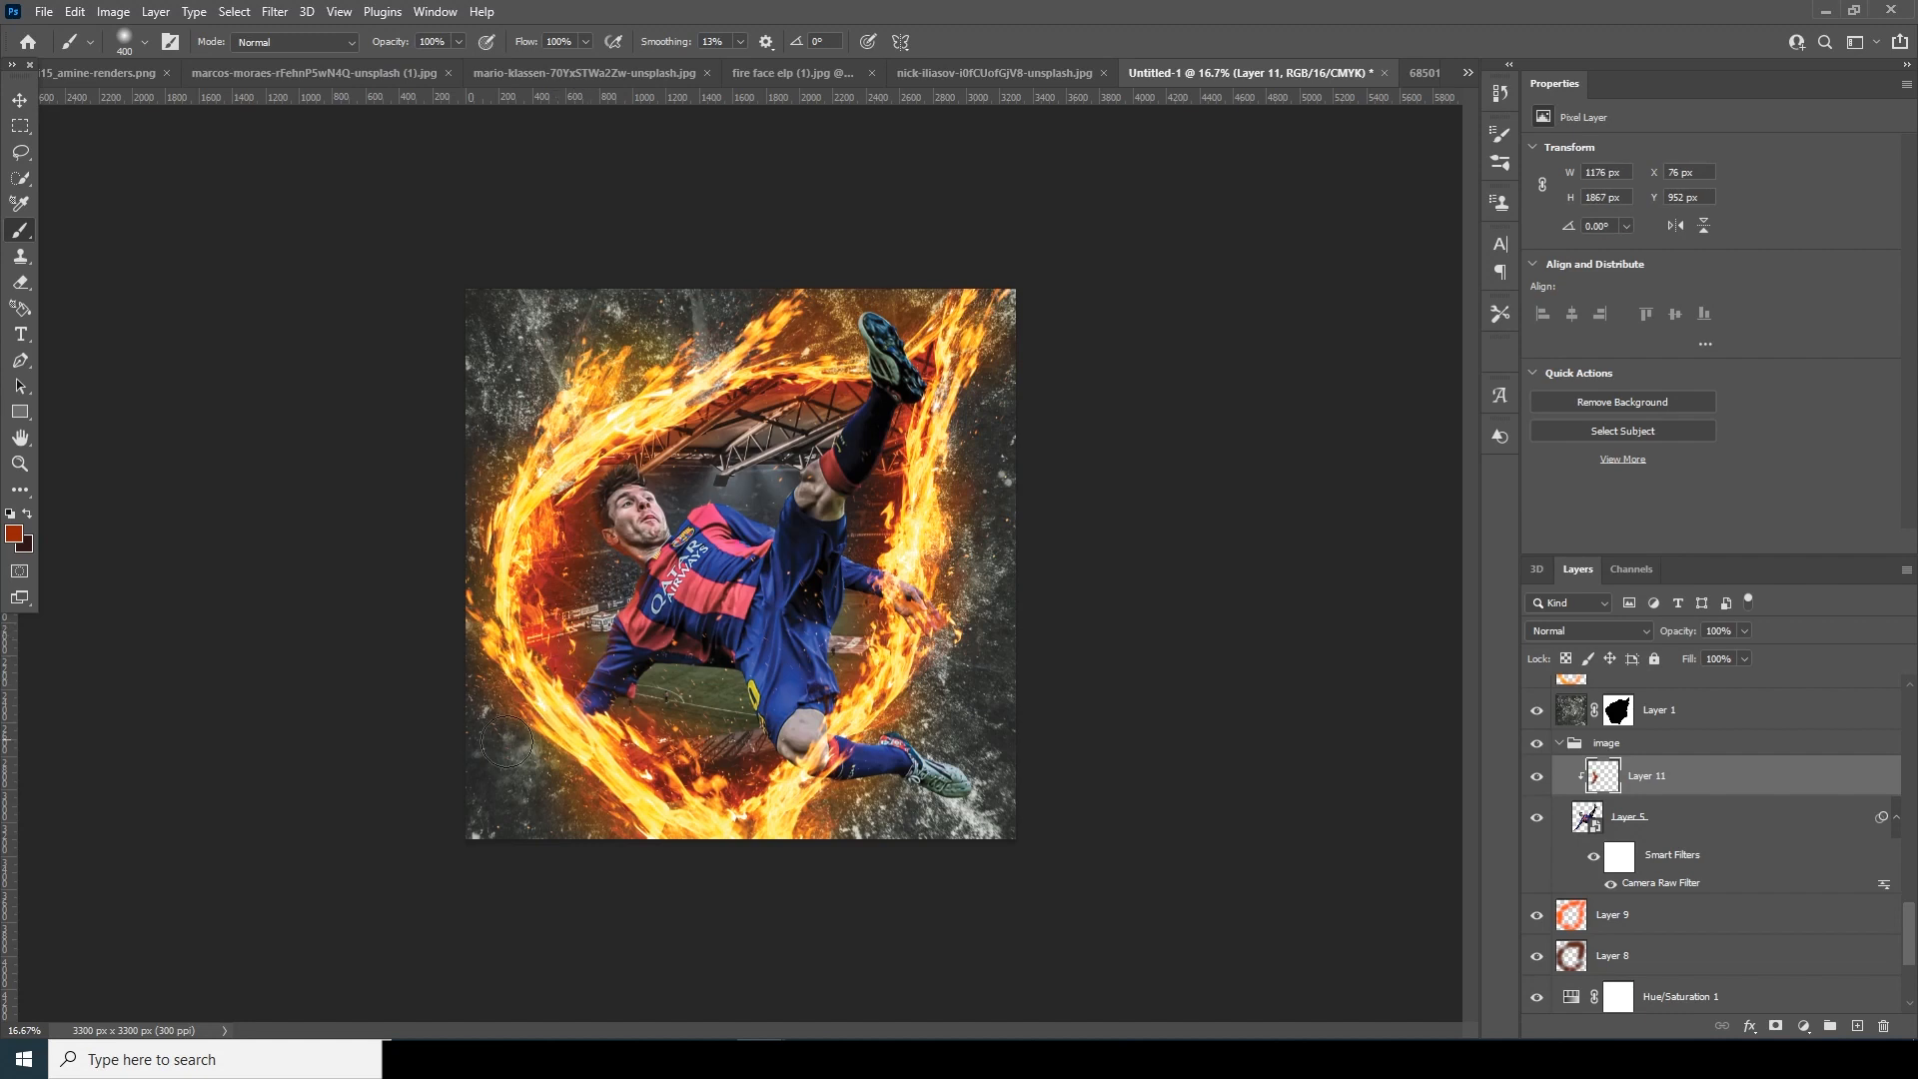
mouse_move(691, 678)
left_mouse_down()
mouse_move(726, 696)
mouse_move(735, 614)
mouse_move(713, 467)
mouse_move(646, 449)
mouse_move(683, 500)
mouse_move(713, 480)
mouse_move(781, 505)
left_mouse_up()
left_click(1585, 631)
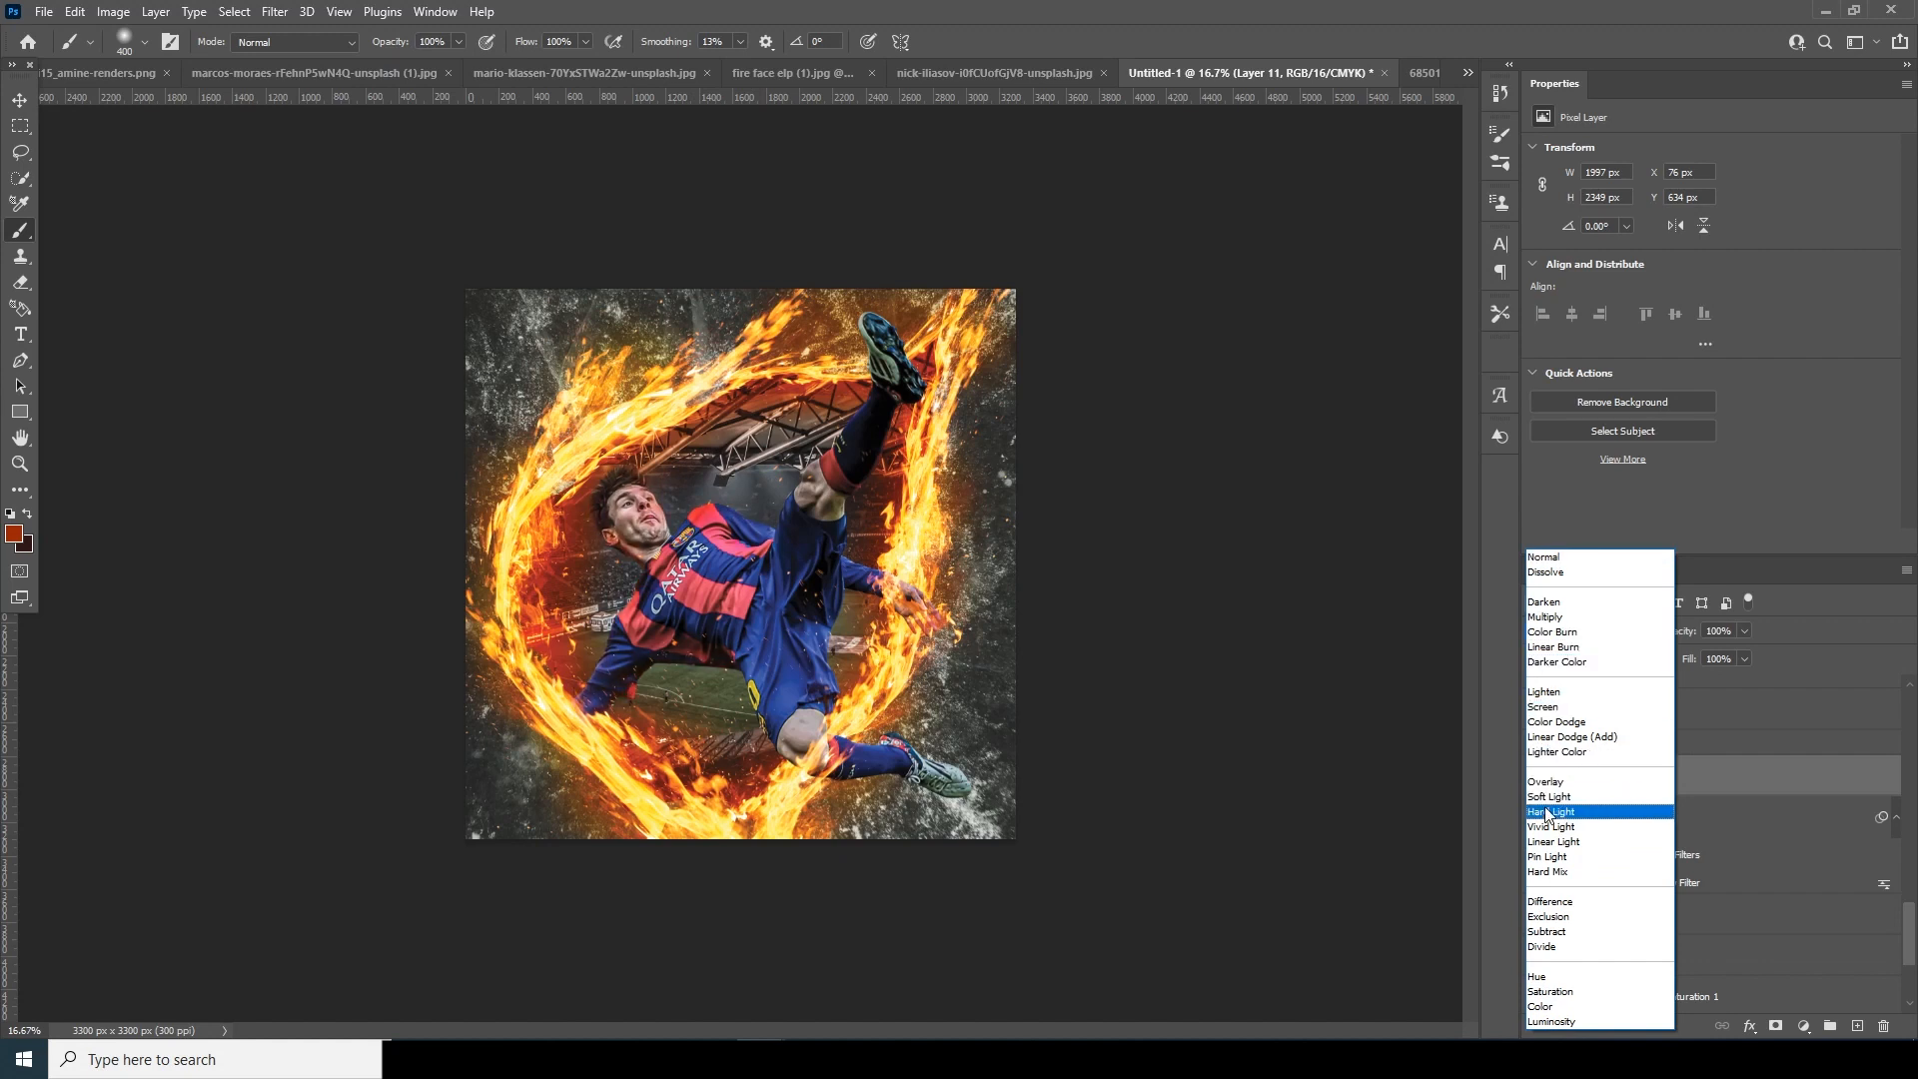
left_click(1544, 706)
mouse_move(777, 478)
left_mouse_down()
mouse_move(834, 404)
mouse_move(830, 337)
mouse_move(854, 401)
mouse_move(959, 432)
mouse_move(879, 492)
mouse_move(871, 556)
mouse_move(953, 551)
left_mouse_up()
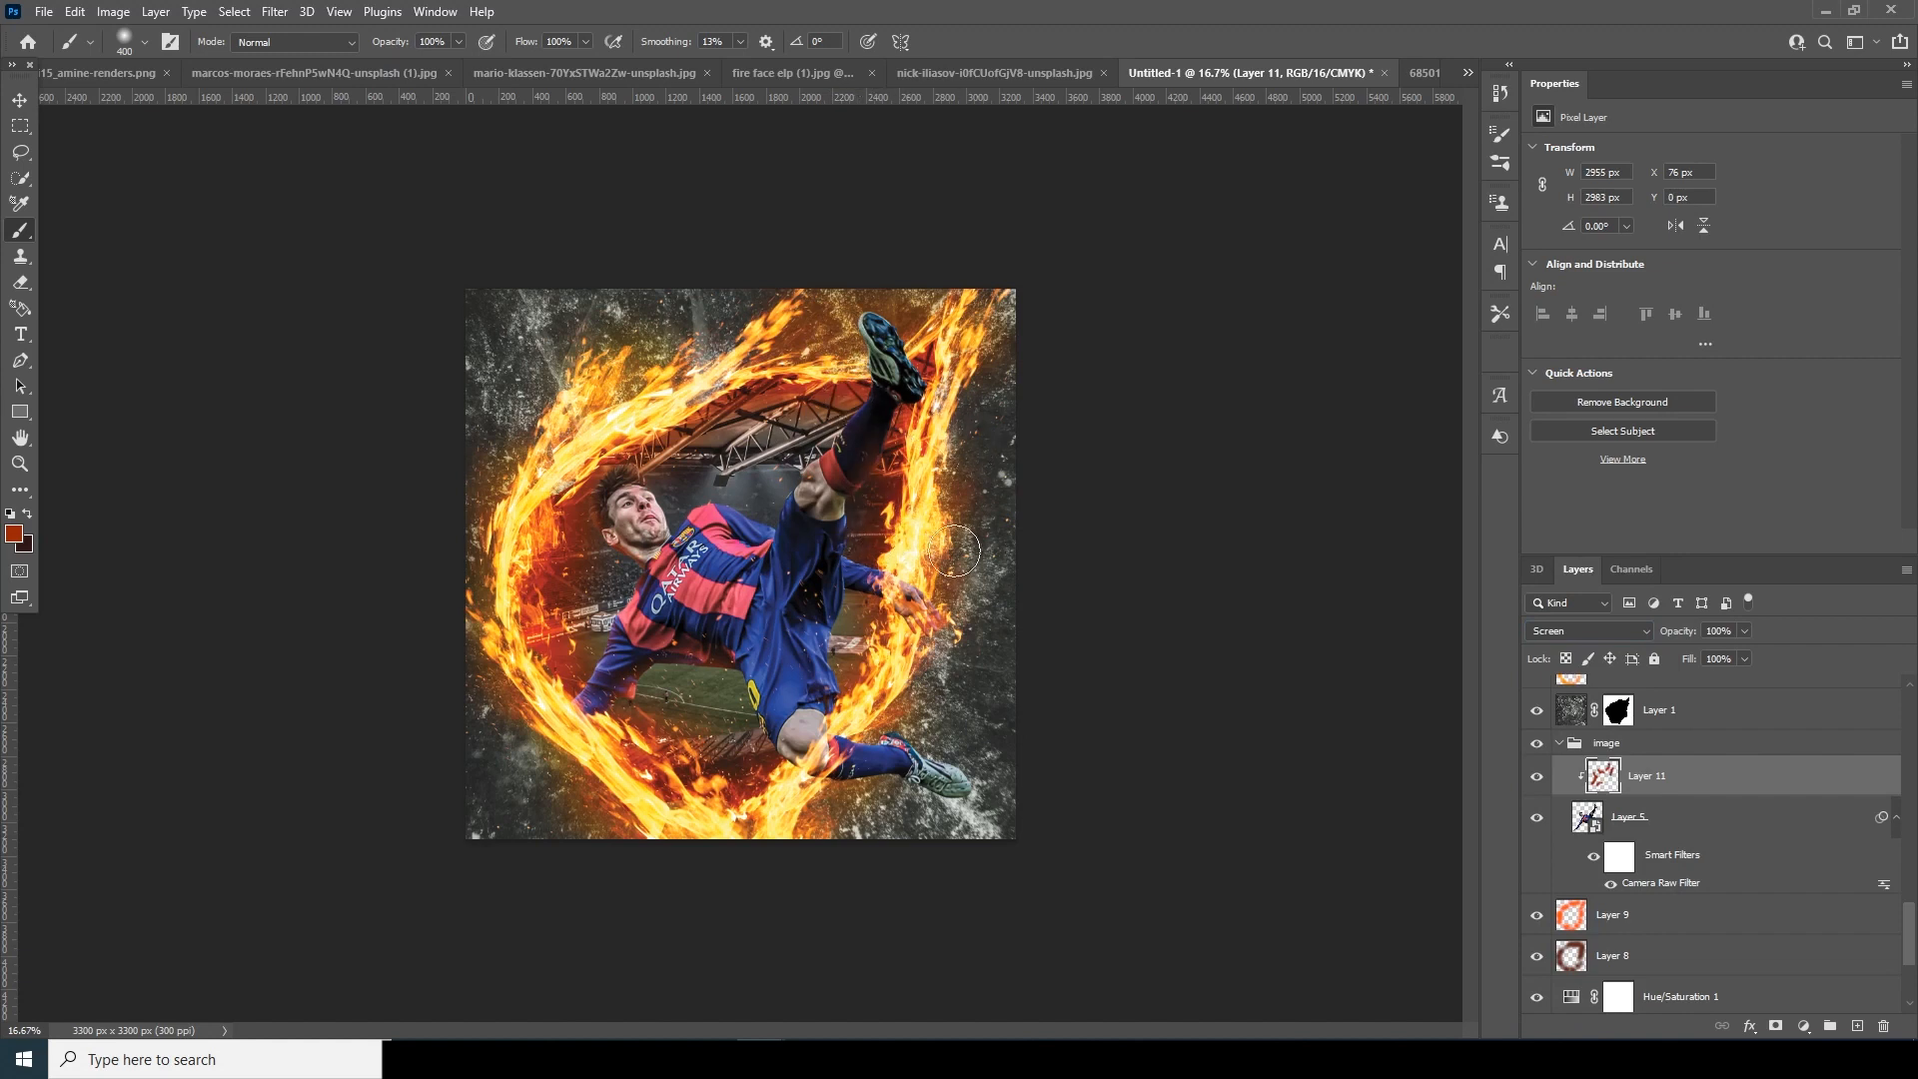
Set the foreground colour to bright orange ff7e00 and paint highlights on the footballer's arm, shorts and legs on Layer 11.
left_click(18, 536)
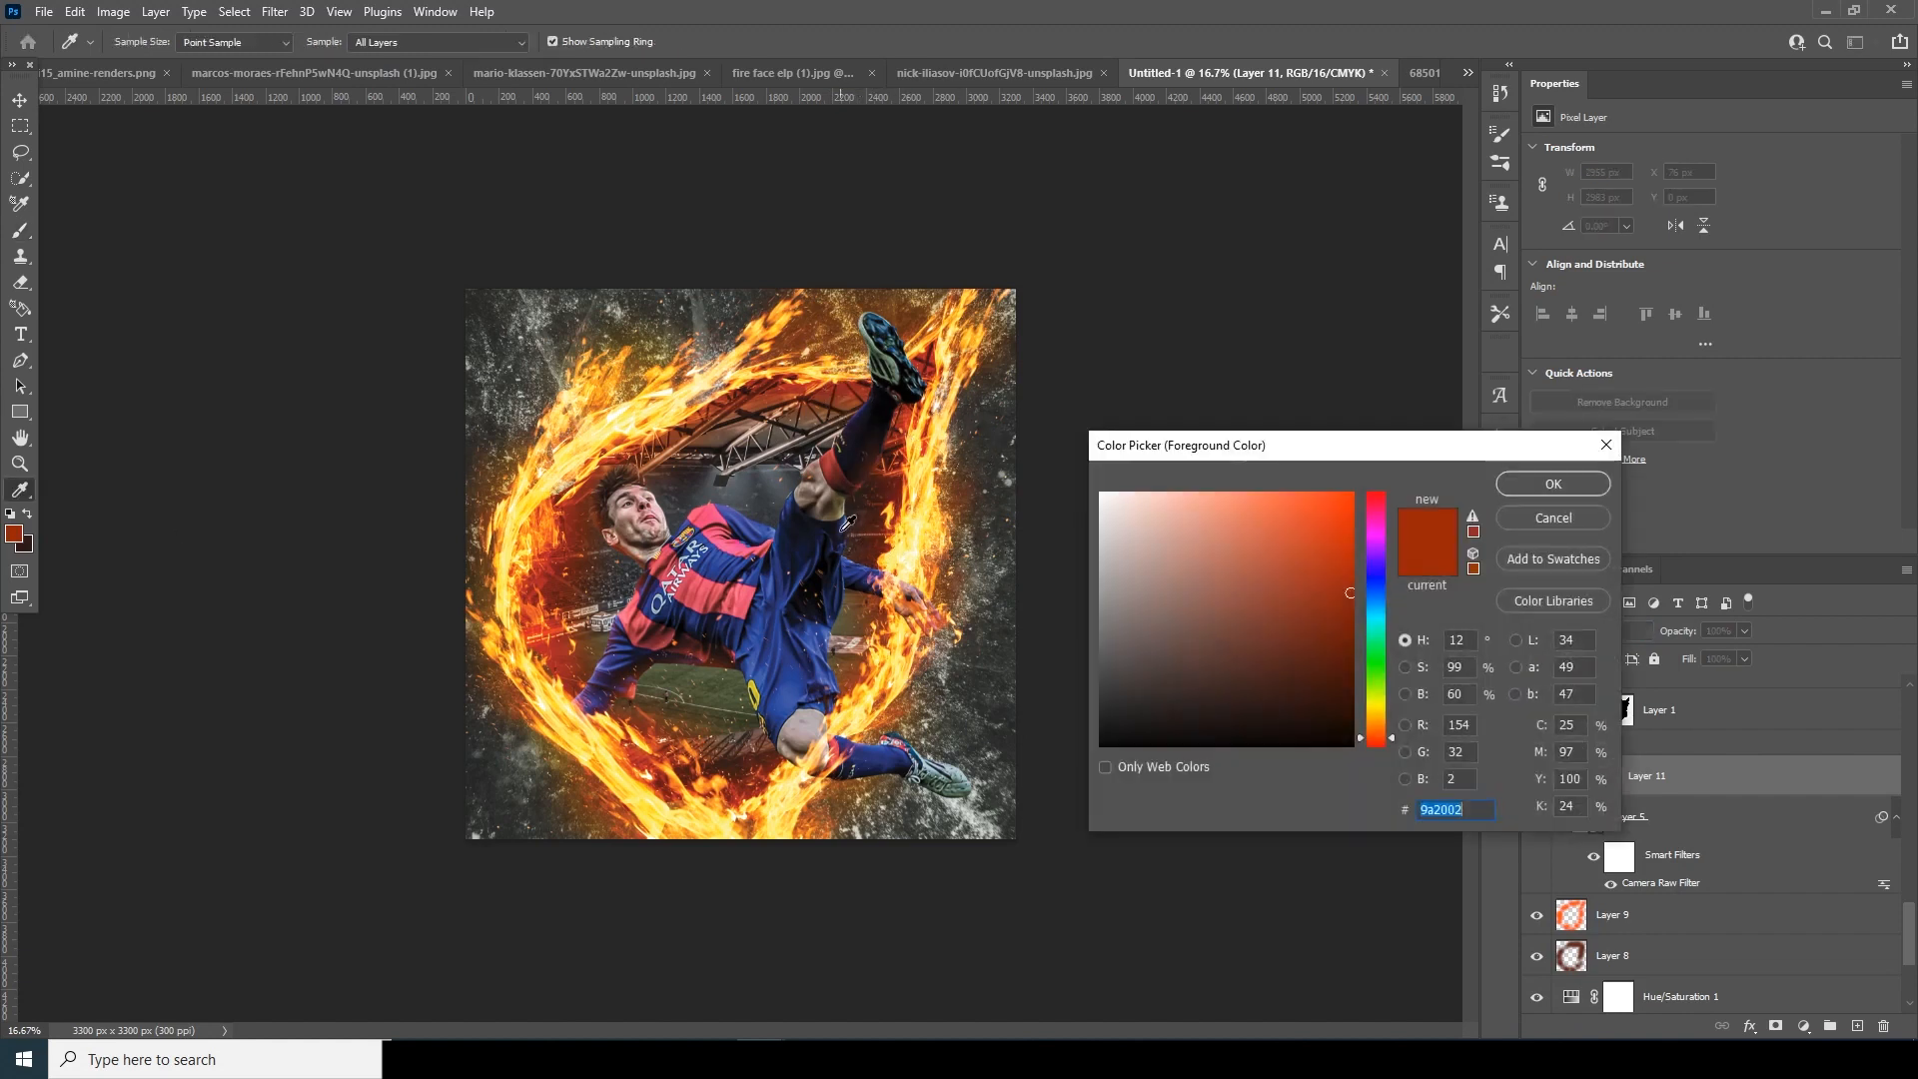
left_click(1390, 727)
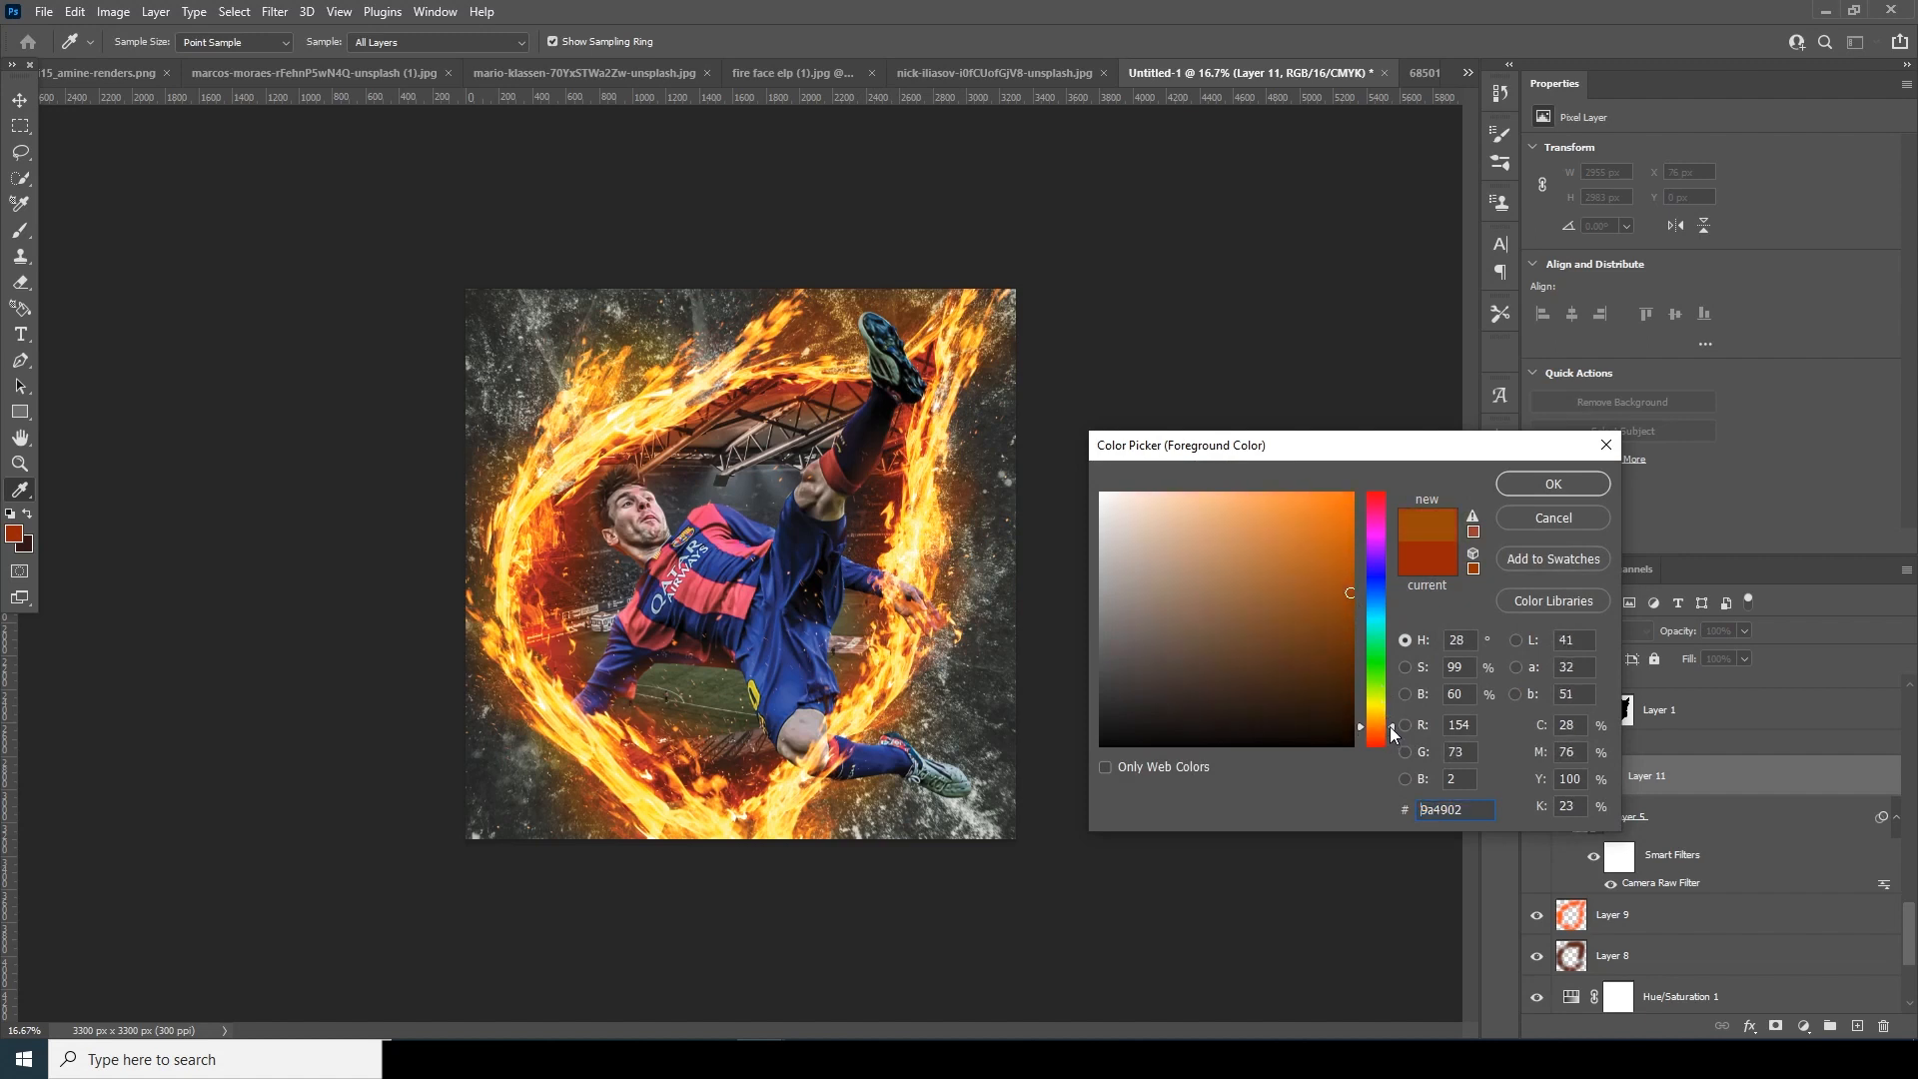
left_click(1338, 502)
left_click(1532, 483)
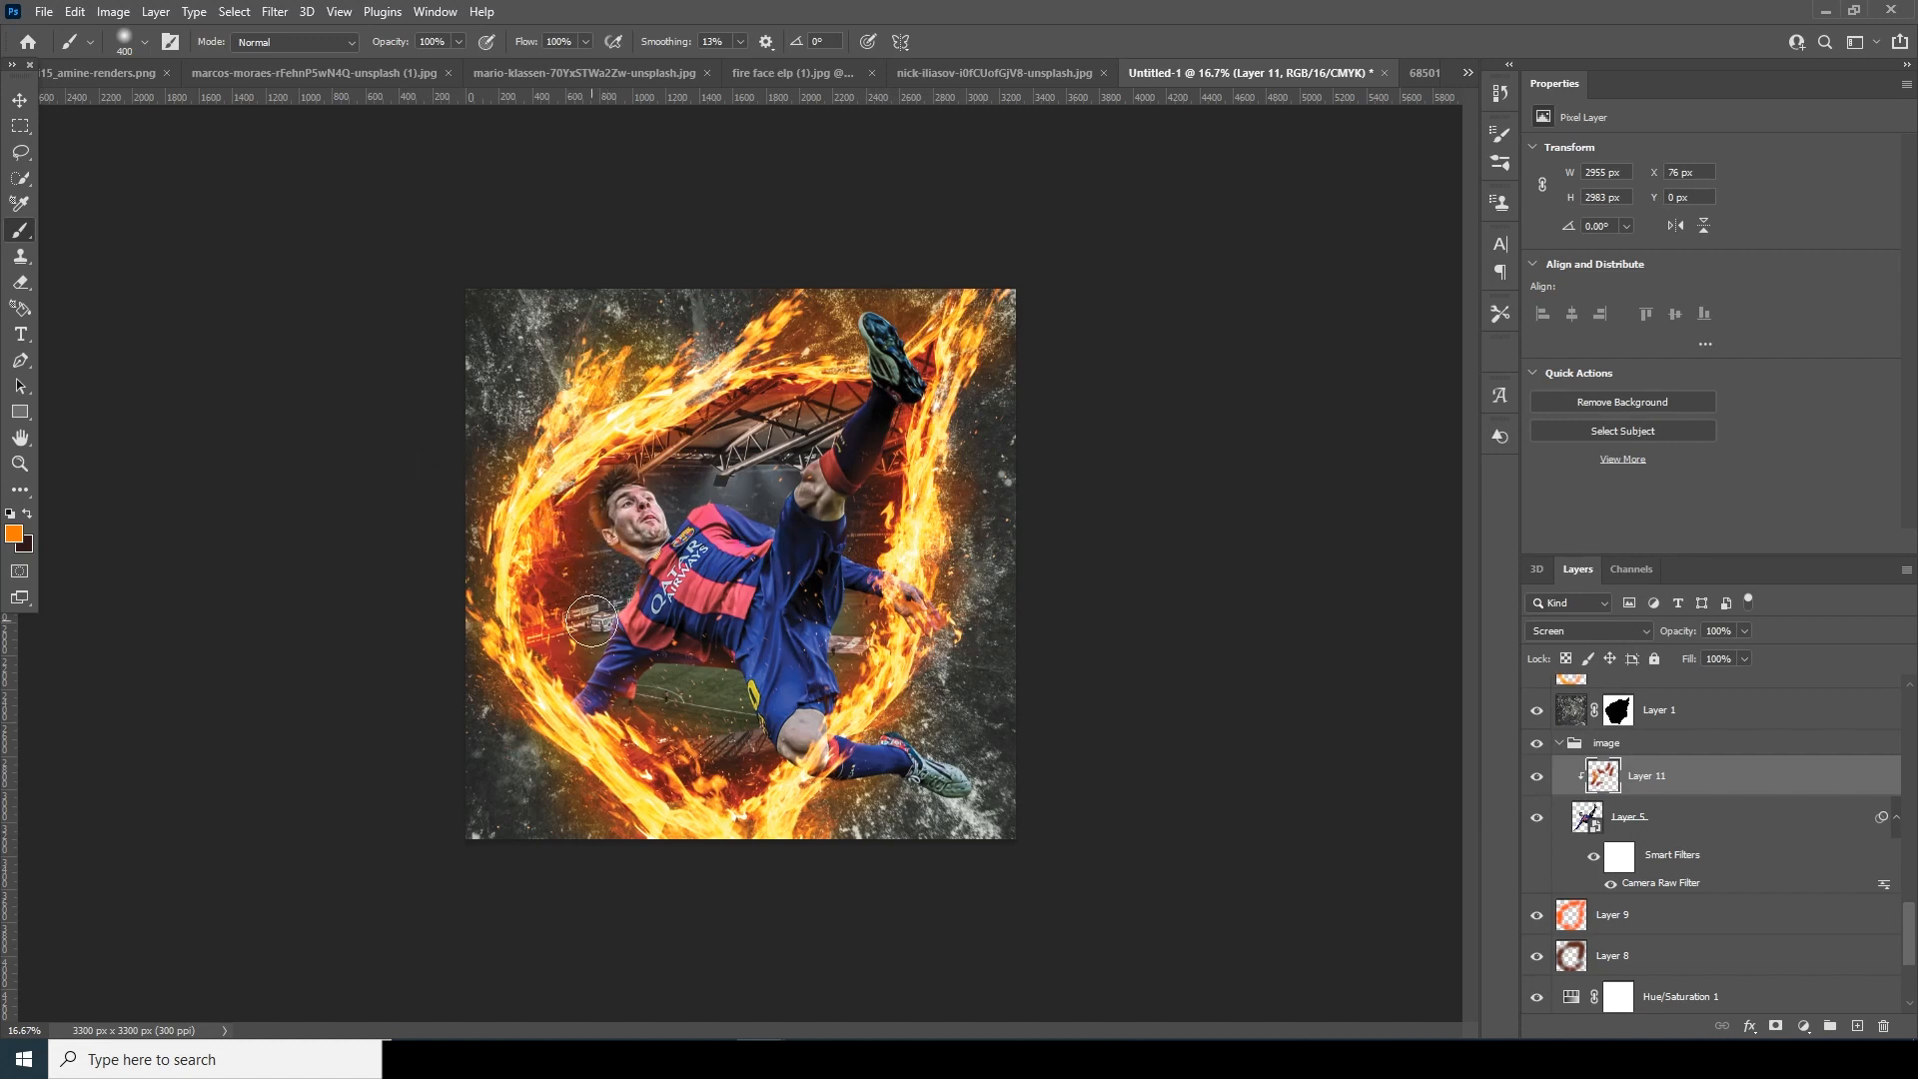
left_click_drag(541, 689, 507, 708)
left_click_drag(701, 689, 822, 810)
left_click_drag(867, 640, 913, 473)
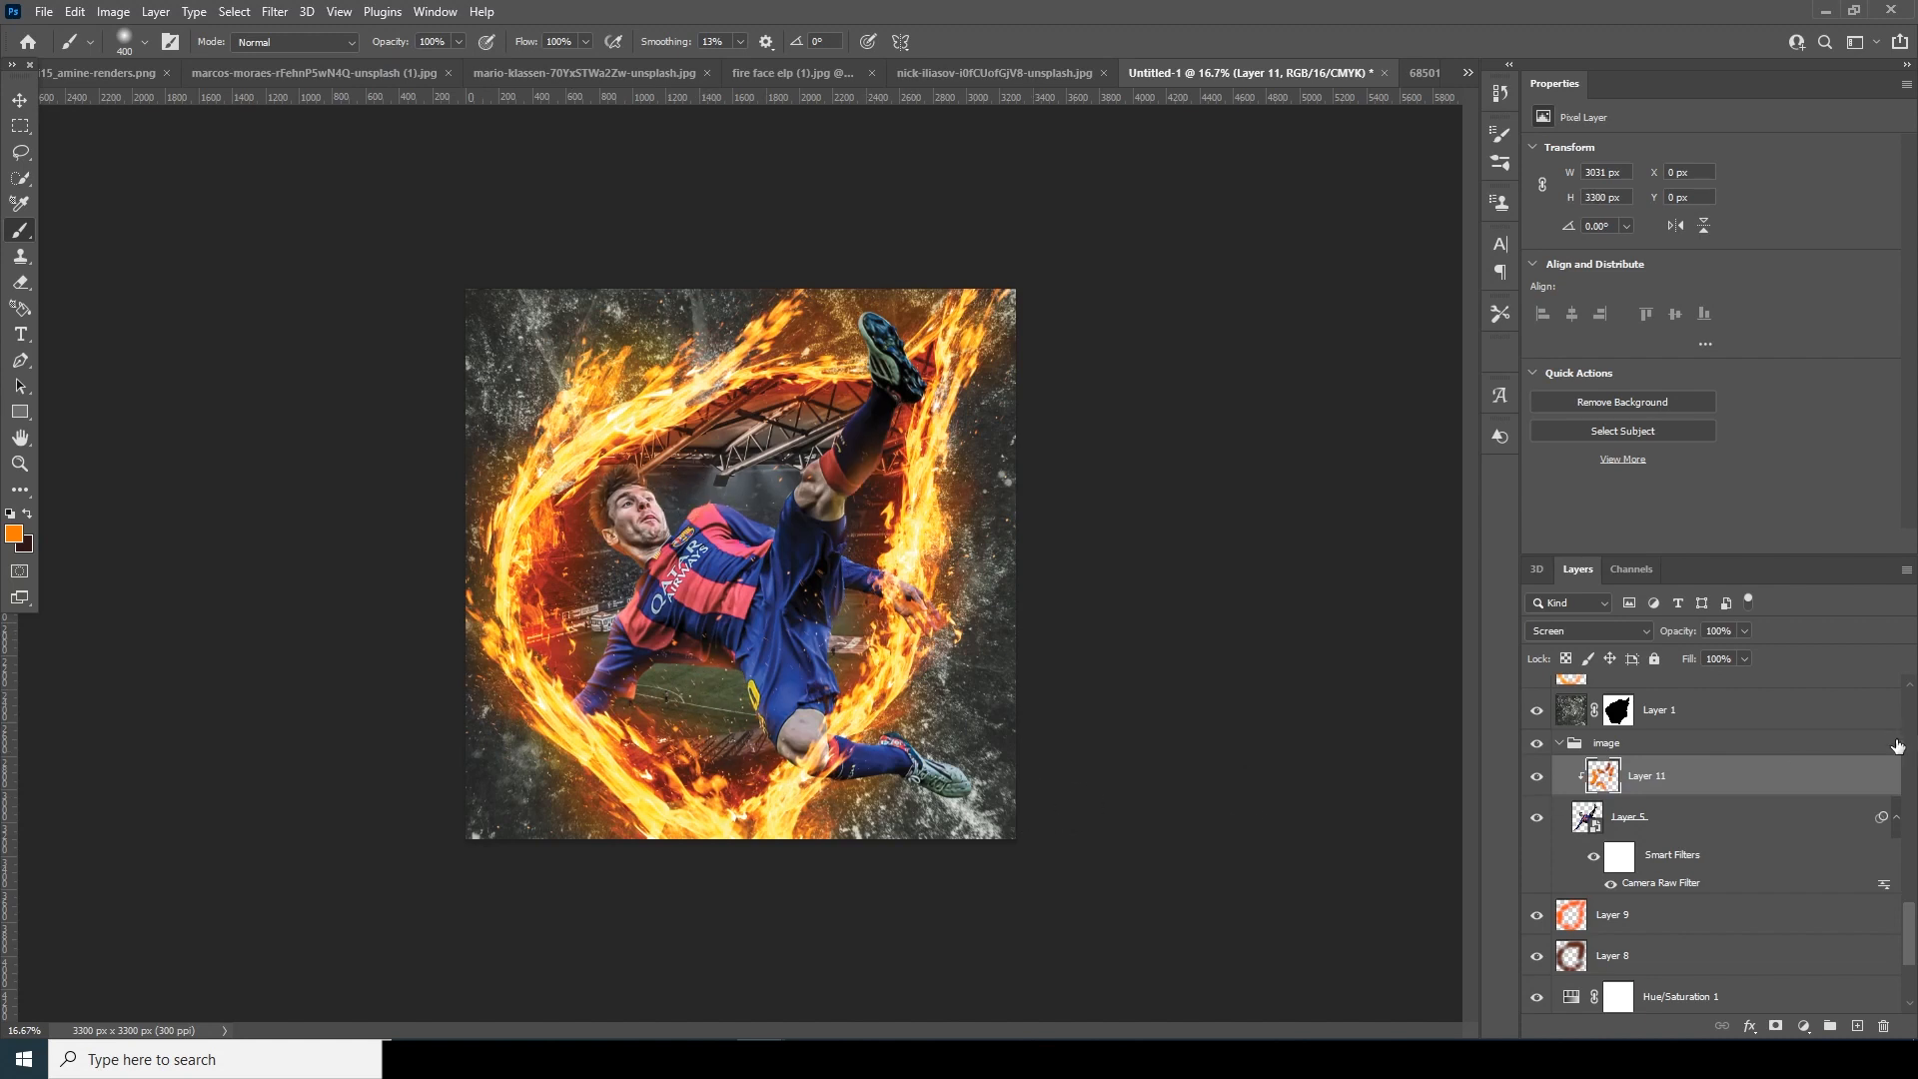
Add a new layer clipped to Layer 5 copy in the image top group and set it to Screen mode.
left_click_drag(1913, 946, 1912, 719)
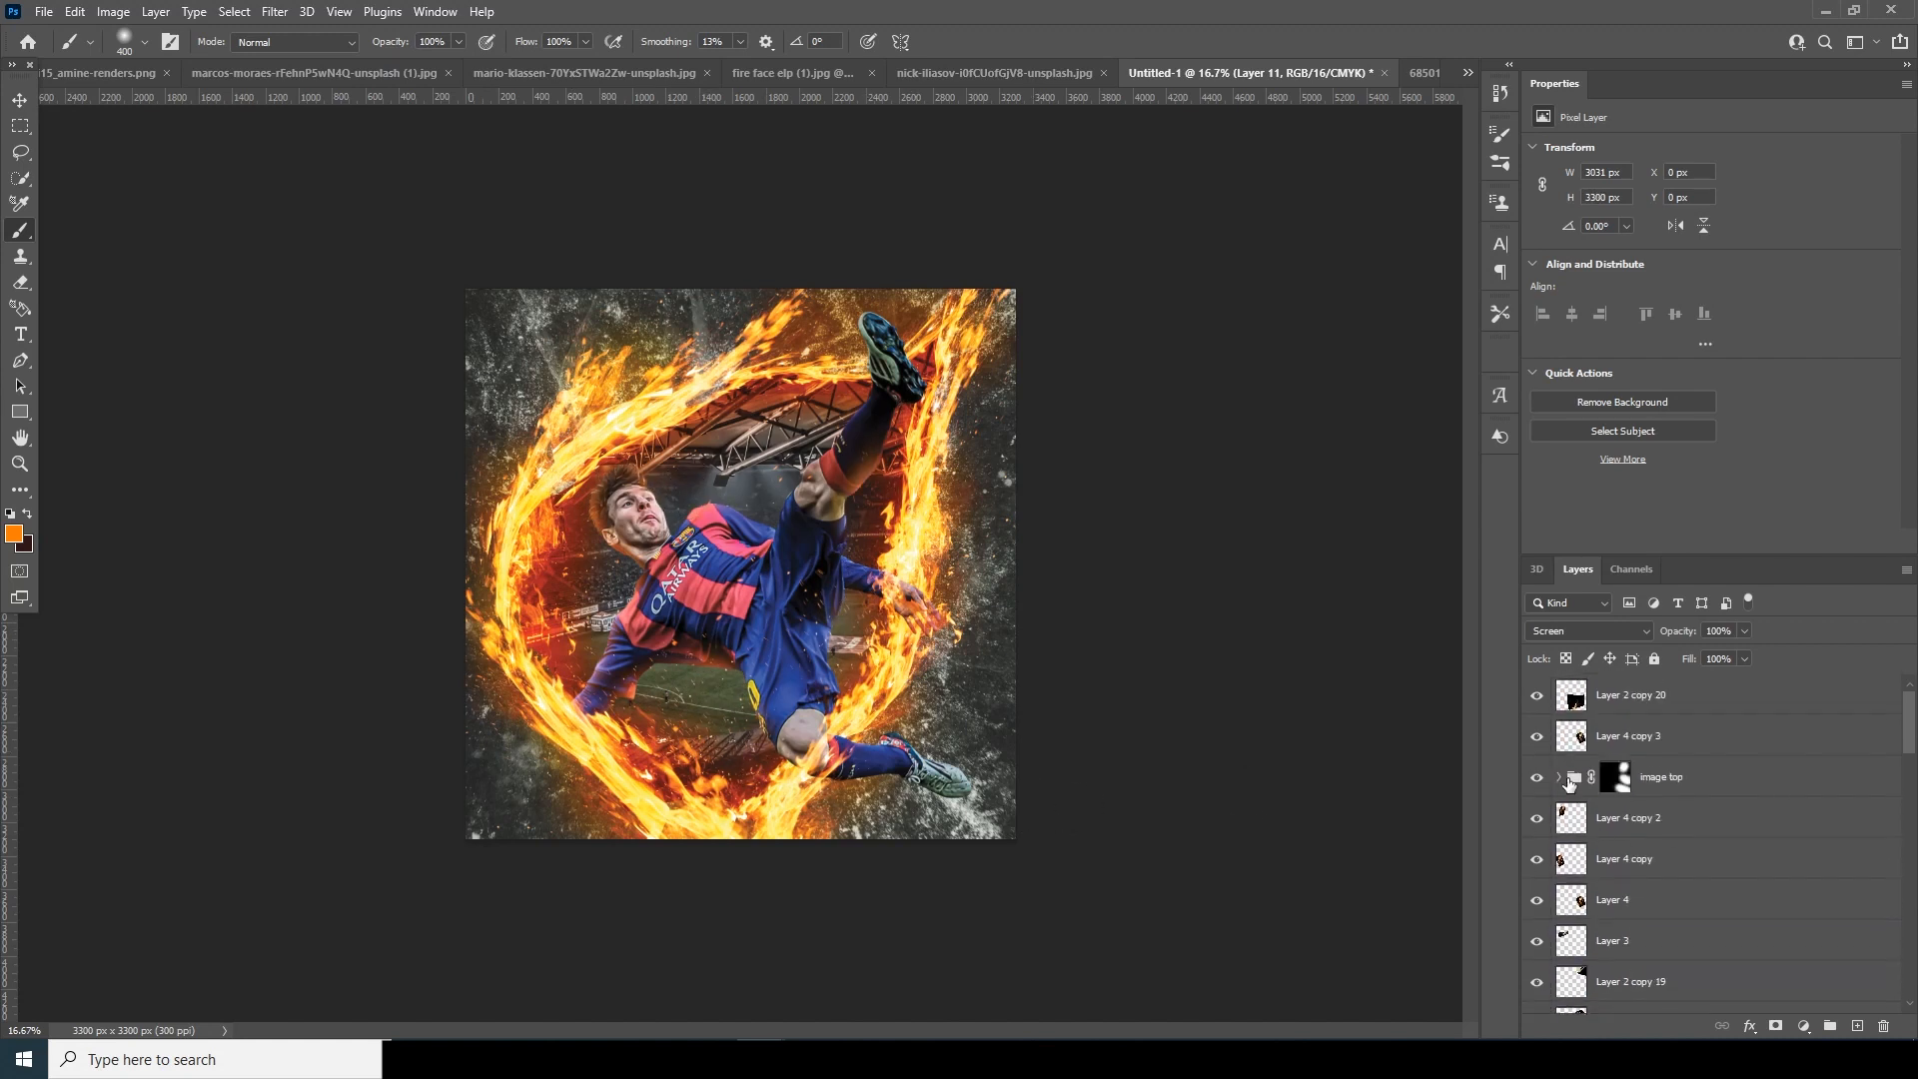
left_click(1558, 778)
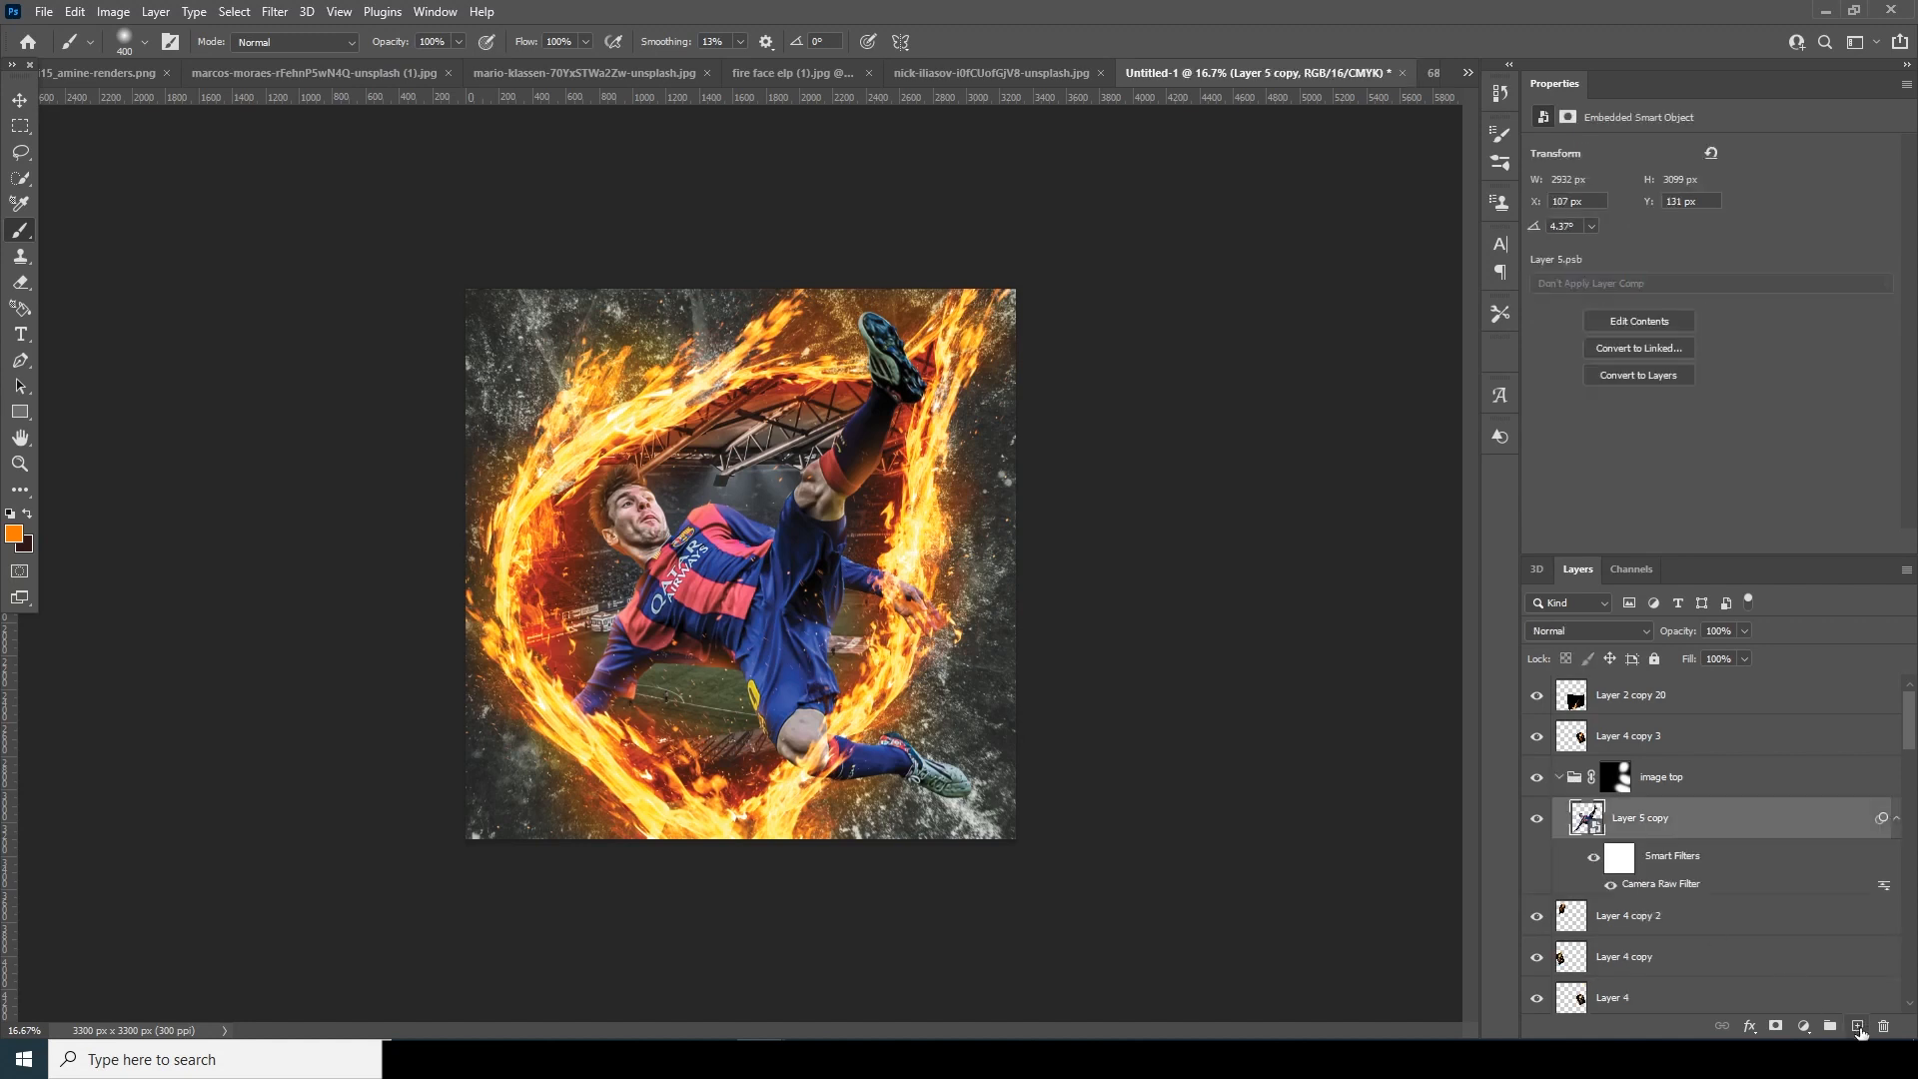
left_click(1856, 1025)
right_click(1662, 819)
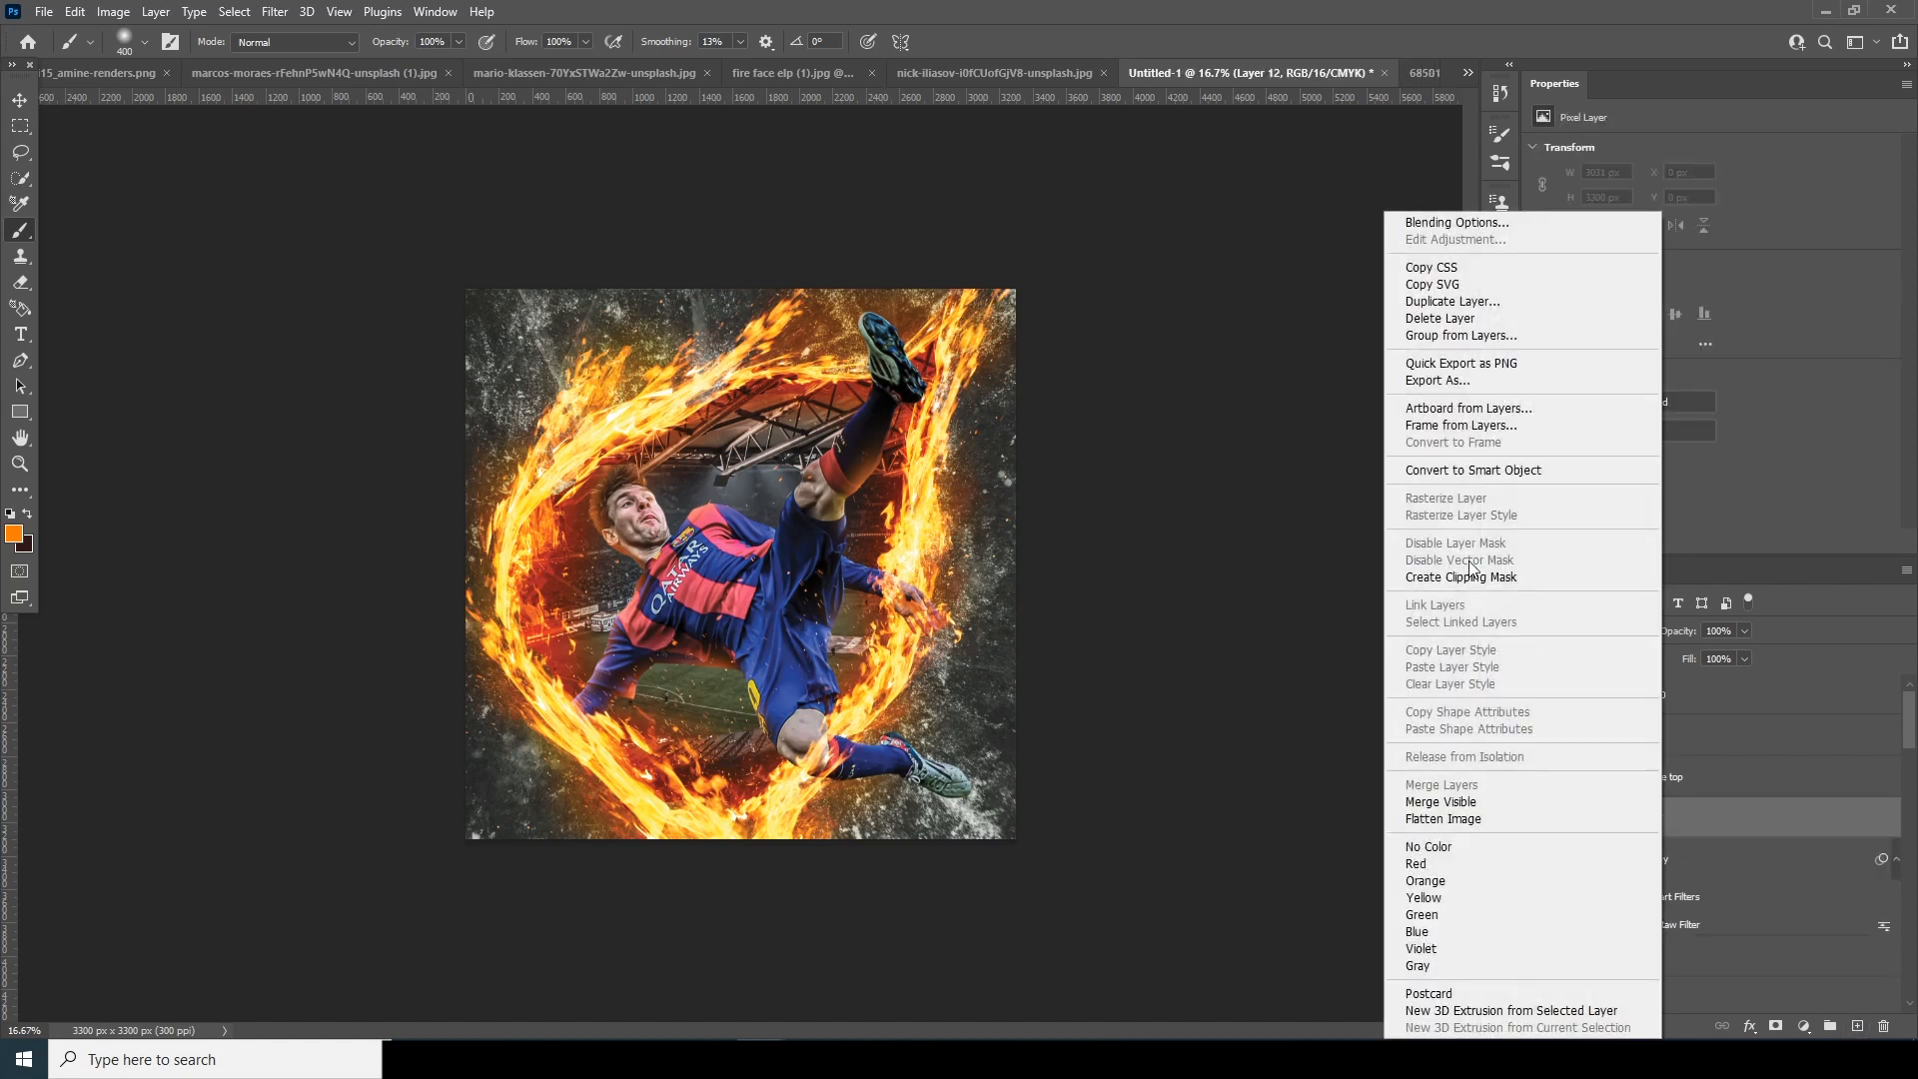
left_click(1472, 578)
left_click(1609, 631)
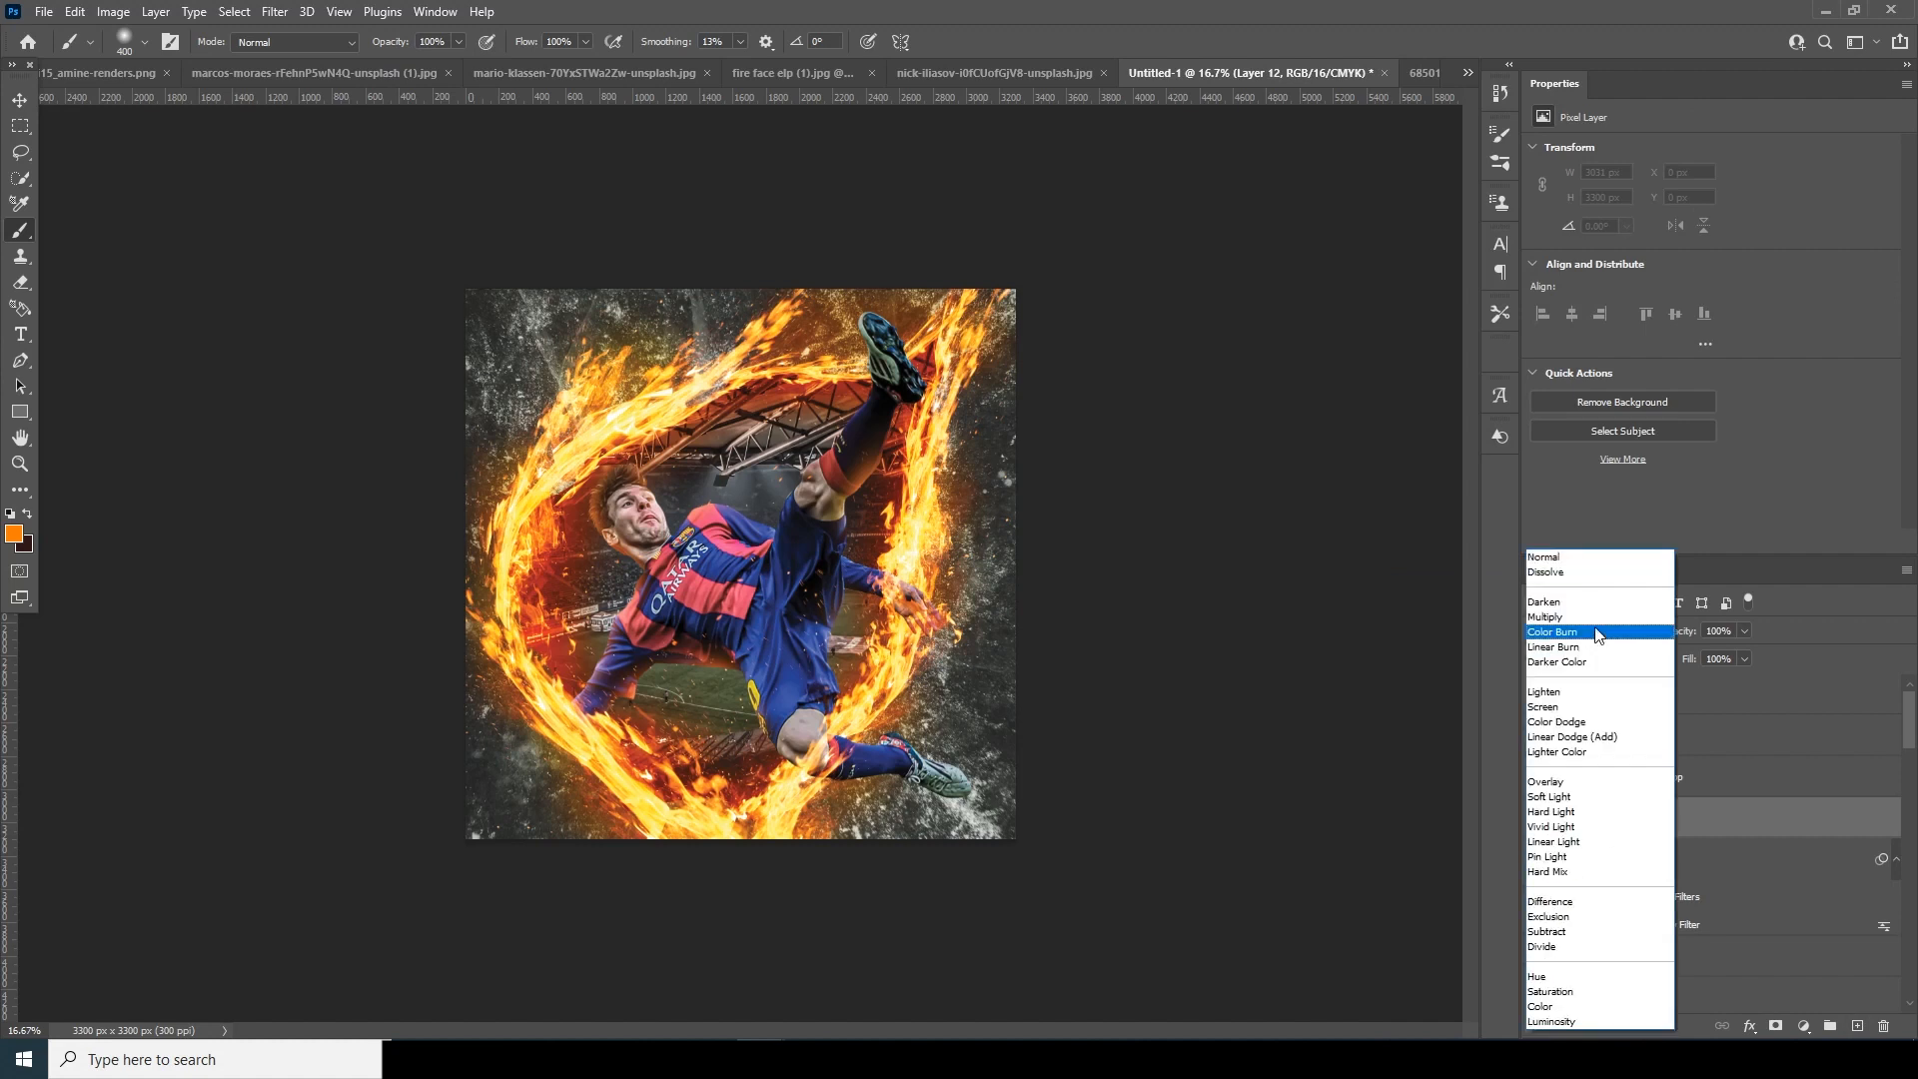
left_click(1550, 706)
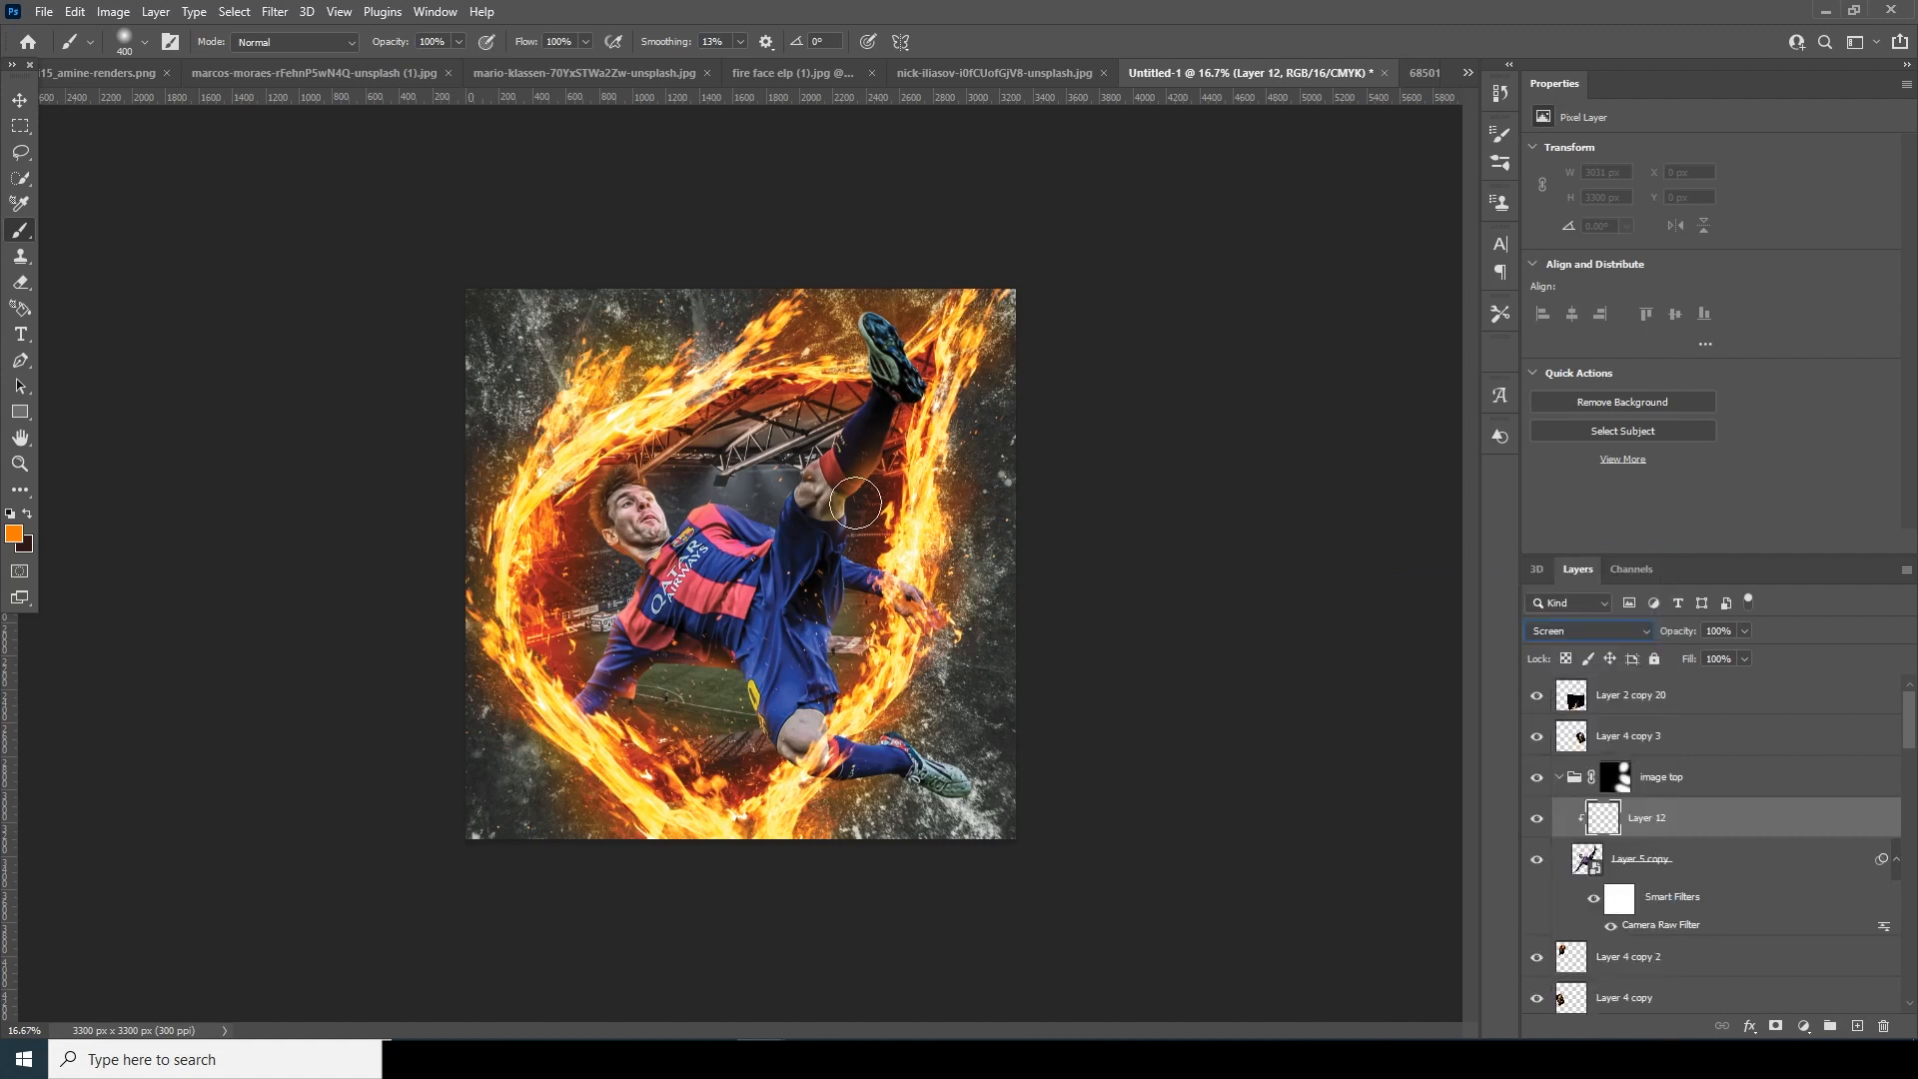
Paint orange fire highlights along the footballer's legs and arms on Layer 12, adjusting the brush down to 300 px.
mouse_move(755, 758)
left_mouse_down()
mouse_move(802, 796)
mouse_move(899, 801)
mouse_move(759, 789)
mouse_move(754, 753)
mouse_move(785, 794)
mouse_move(735, 715)
mouse_move(771, 812)
mouse_move(766, 766)
mouse_move(729, 798)
mouse_move(730, 777)
left_mouse_up()
key("bracketright")
key("bracketright")
key("bracketright")
key("bracketright")
key("bracketleft")
key("bracketleft")
key("bracketleft")
key("bracketleft")
key("bracketleft")
left_click_drag(884, 689, 850, 714)
left_click_drag(871, 606, 917, 575)
left_click_drag(893, 501, 904, 407)
left_click_drag(785, 488, 866, 381)
left_click_drag(595, 579, 593, 626)
Add a new layer above Hue/Saturation 1 and set the foreground colour to orange-red e63b06.
left_click_drag(1909, 729, 1908, 1003)
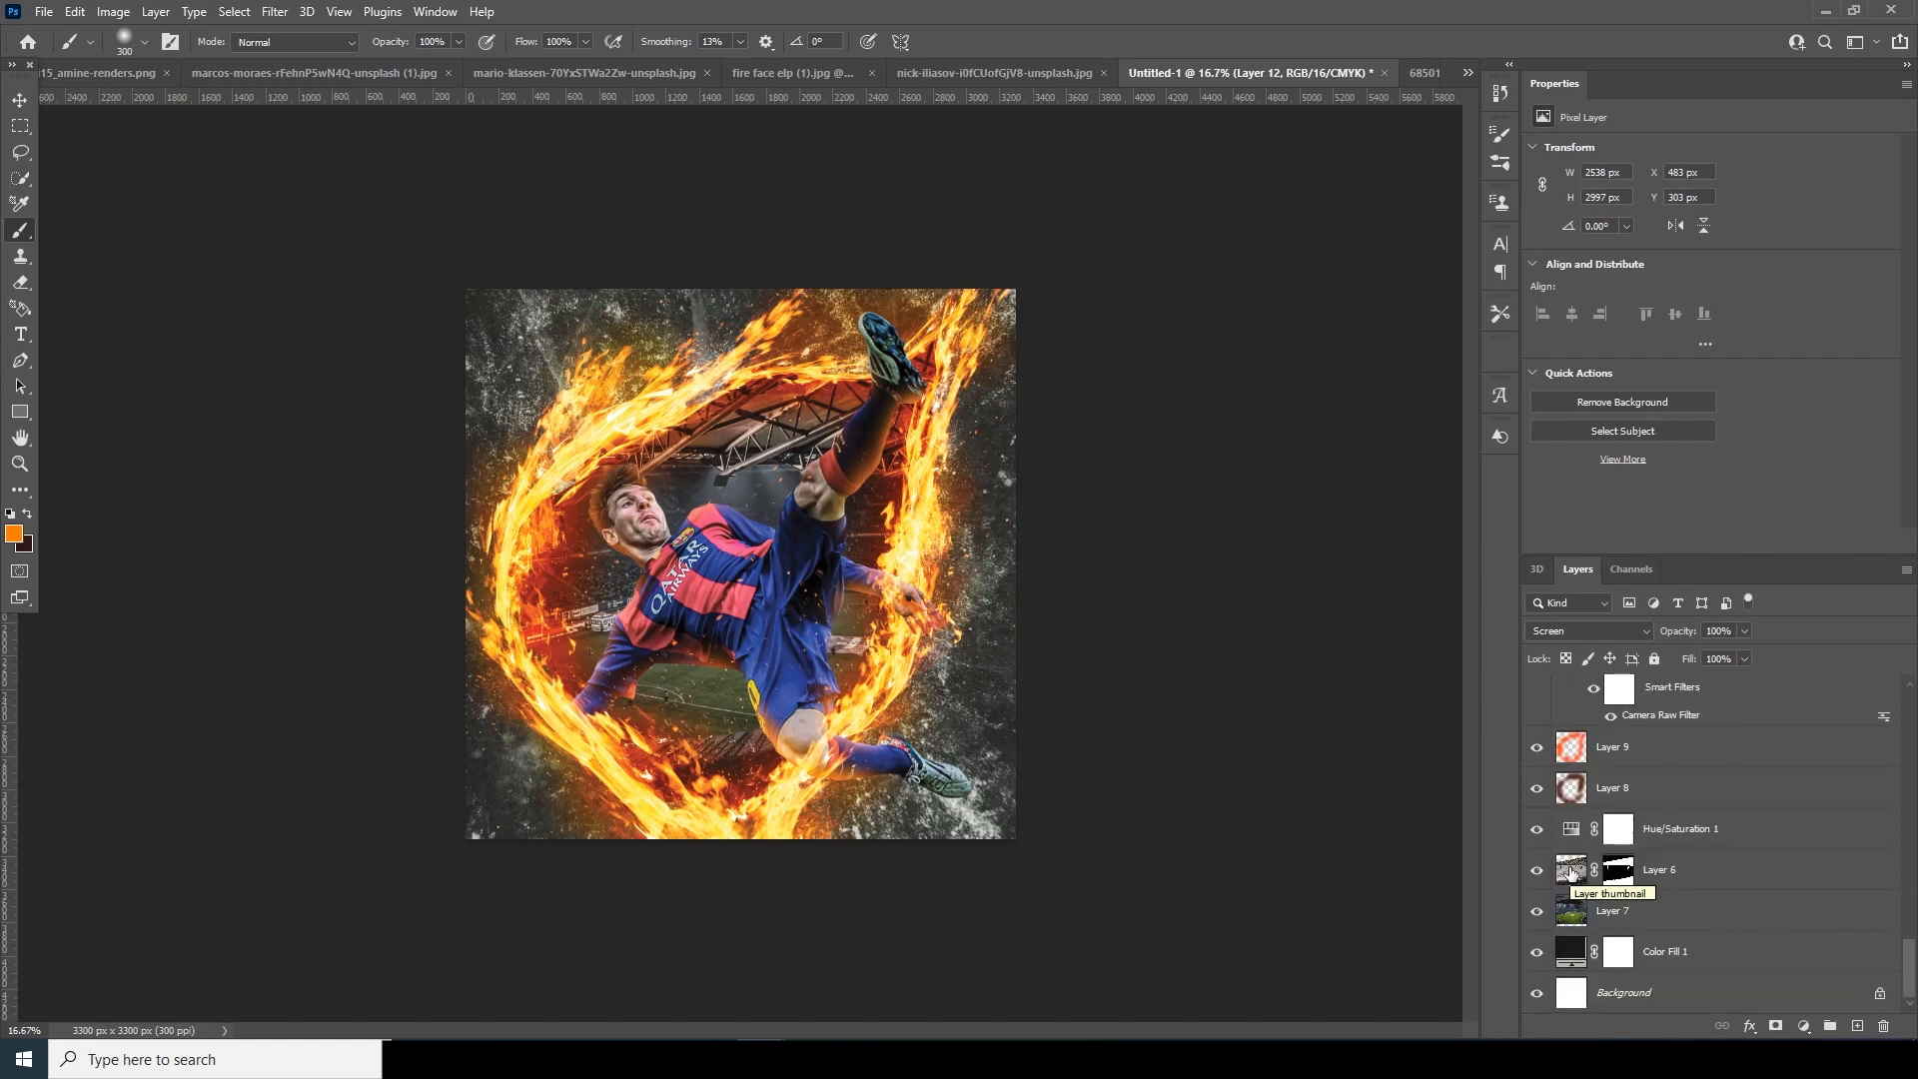
left_click(1618, 911)
left_click(1678, 828)
left_click(1856, 1026)
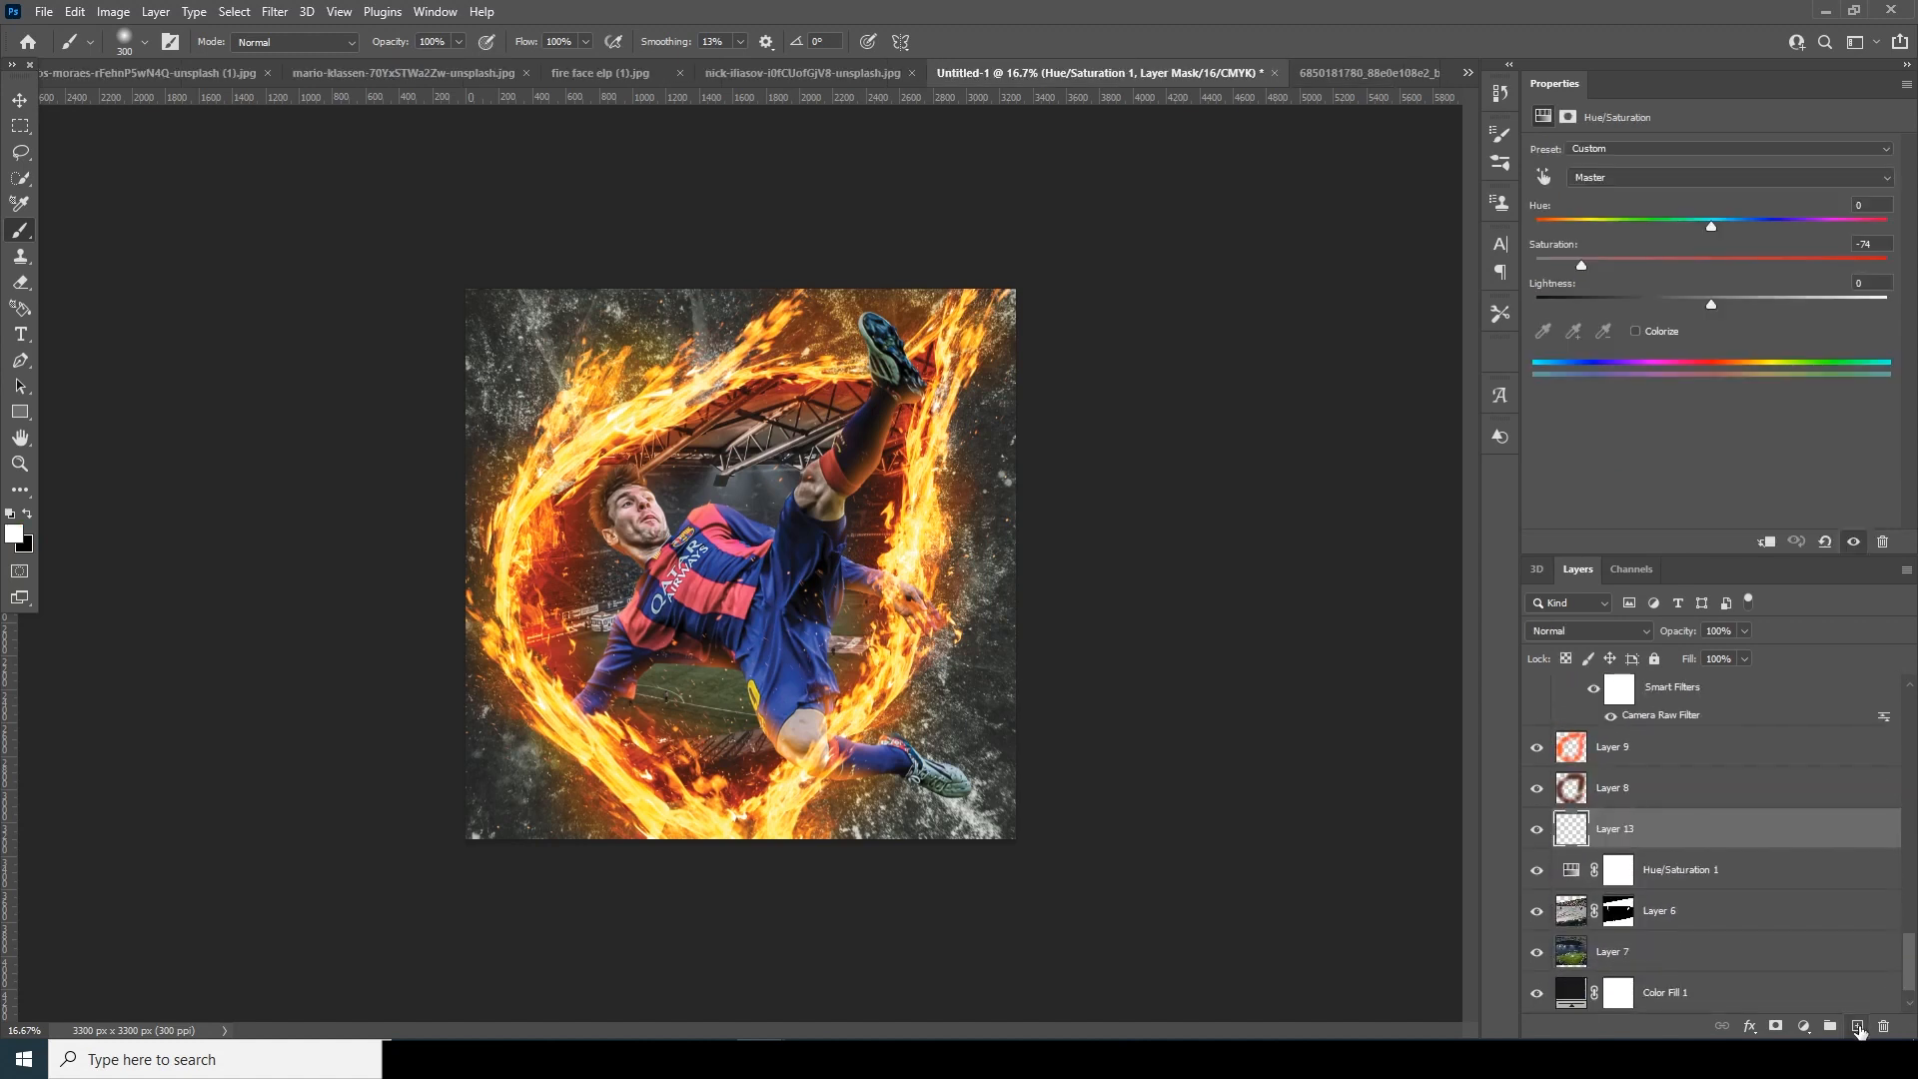
left_click(14, 535)
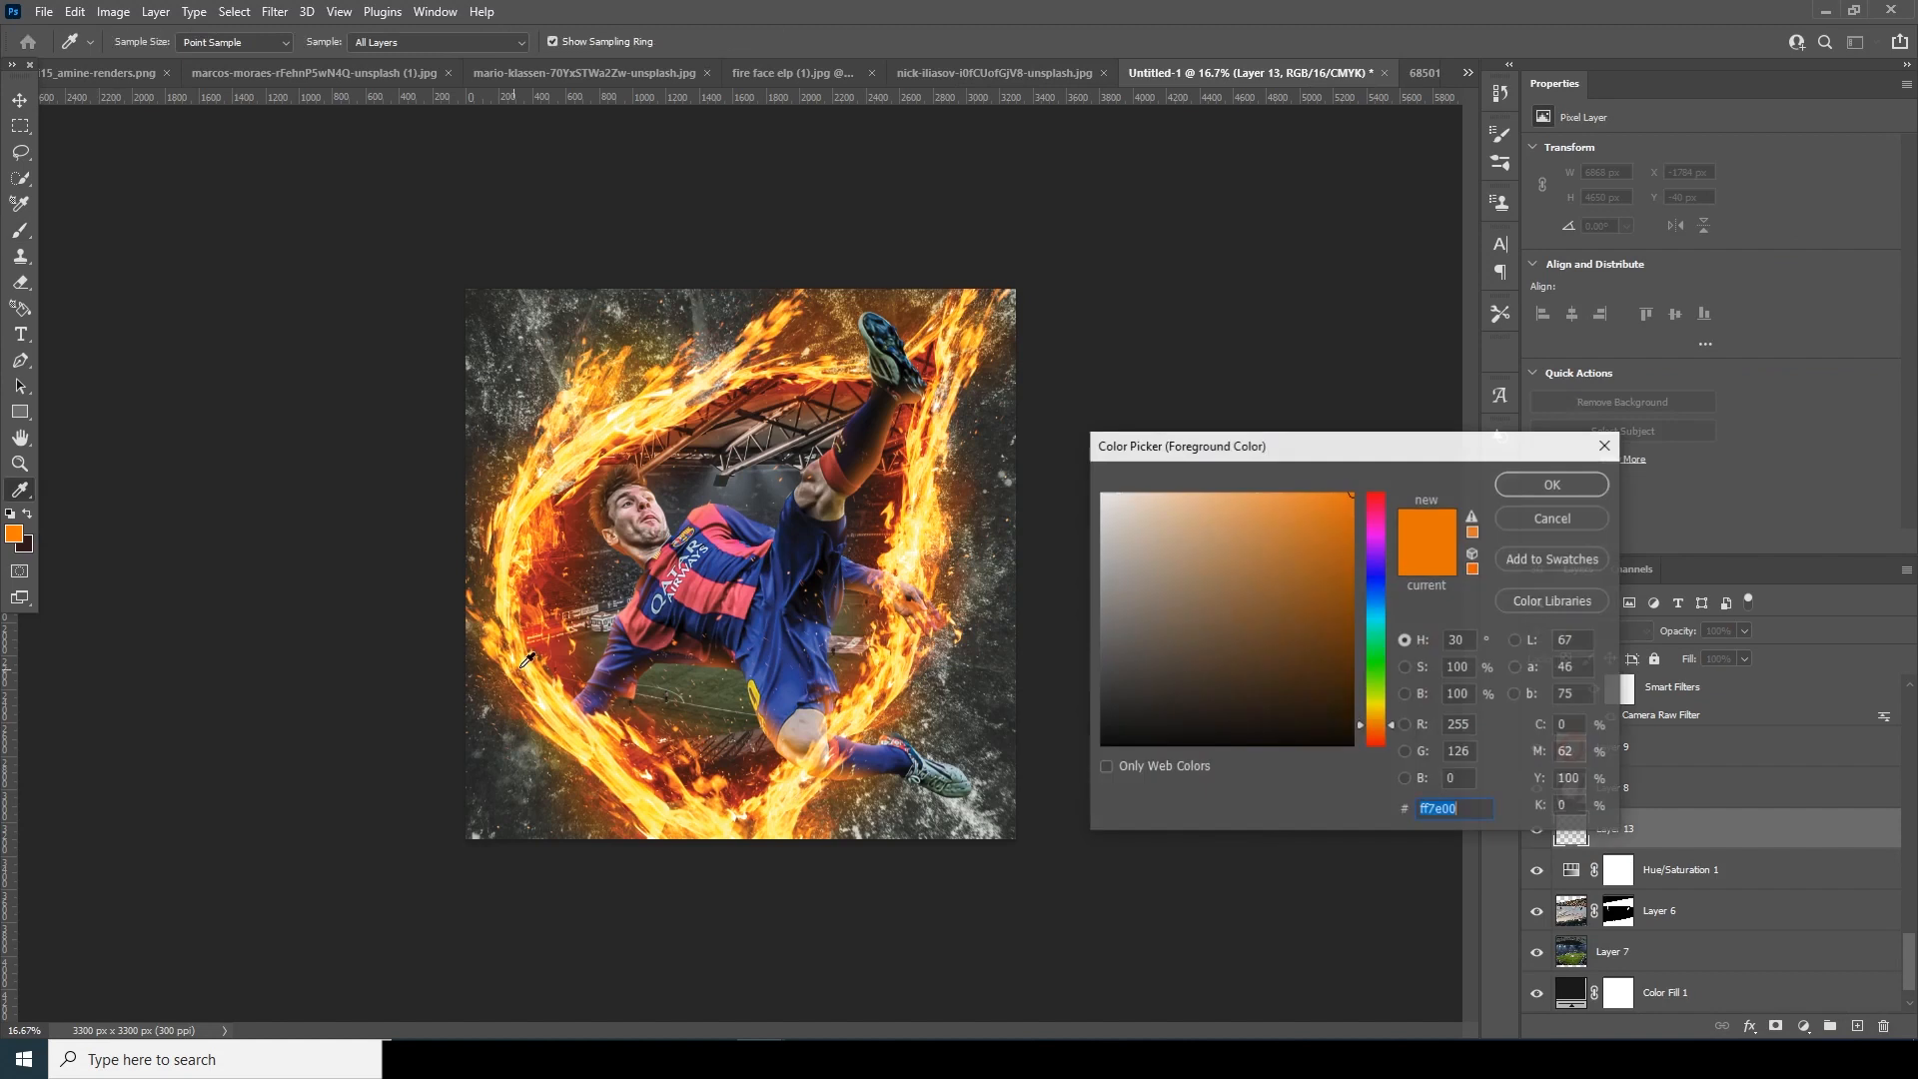
left_click(560, 625)
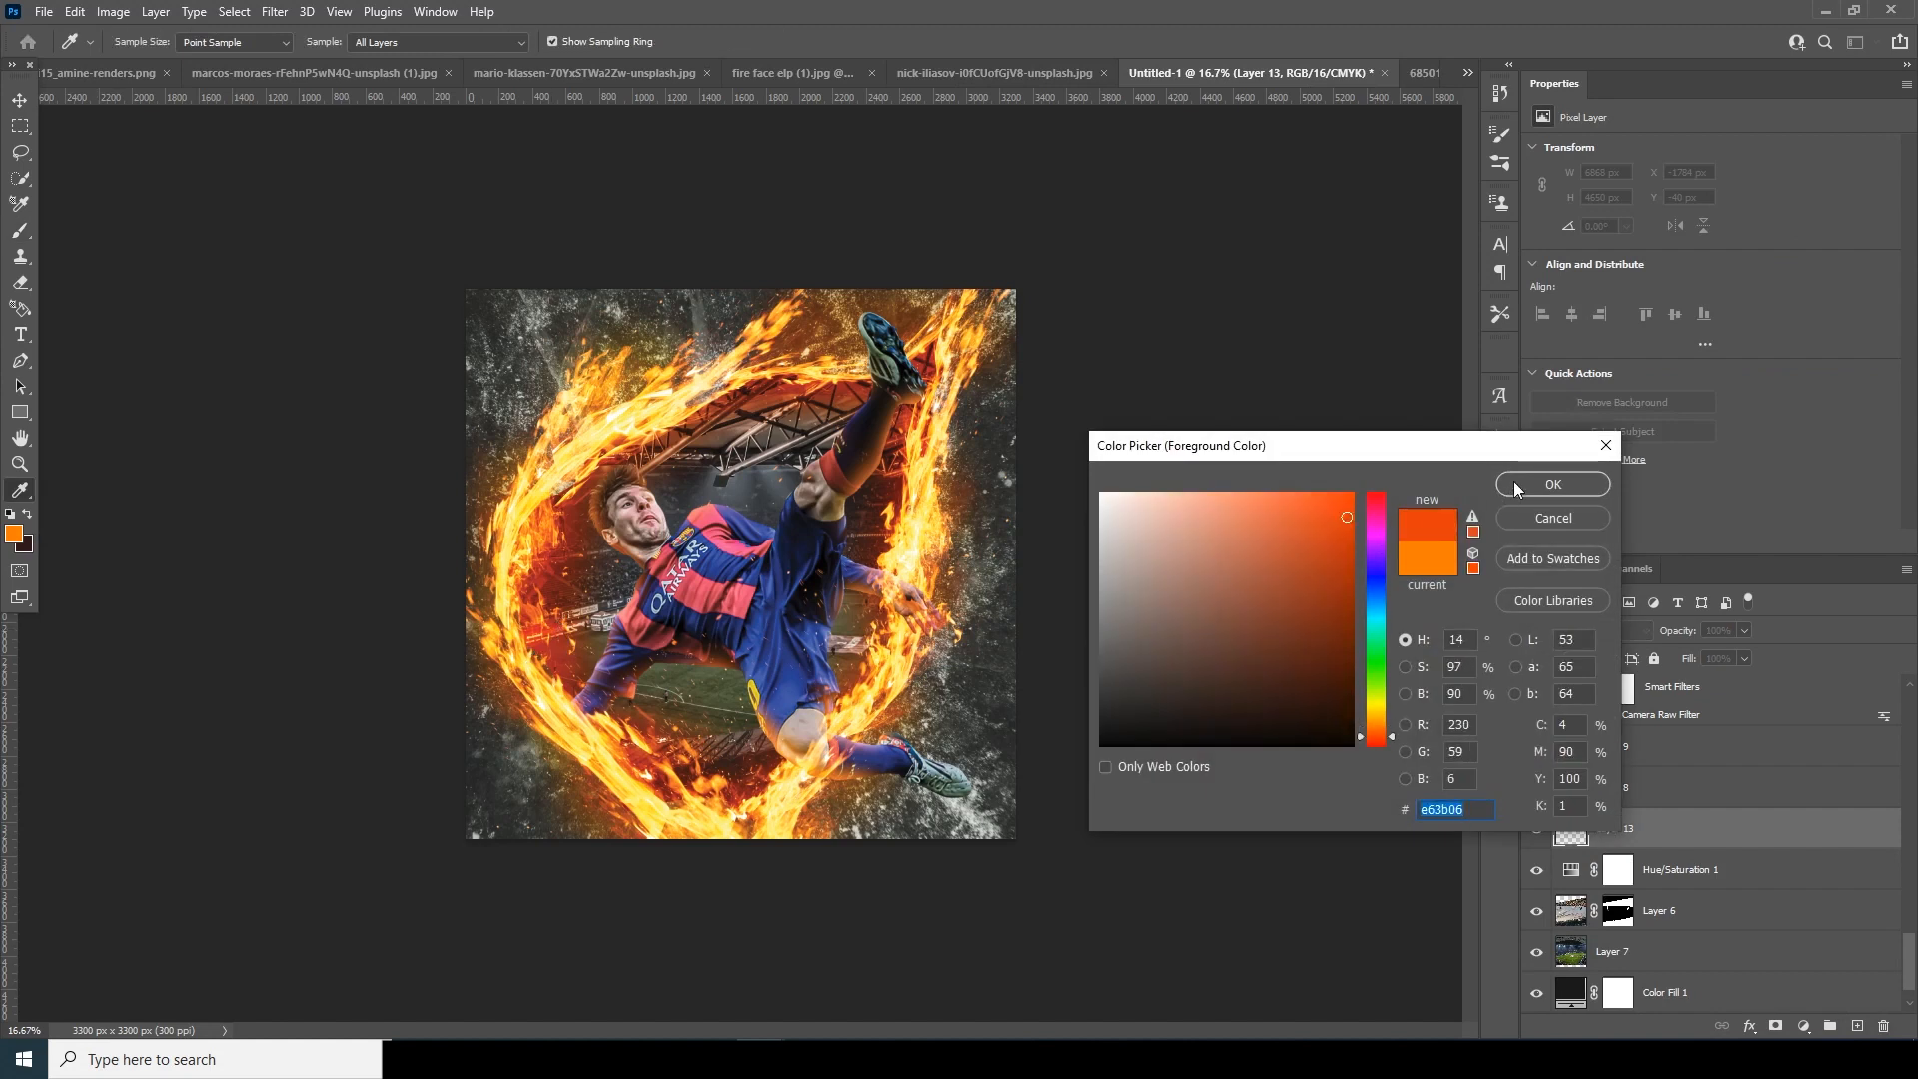
left_click(1515, 485)
Paint orange-red over the stadium inside the ring on Layer 13 with a 1600 px brush, blended as Soft Light at 68% opacity.
key("bracketright")
key("bracketright")
mouse_move(665, 540)
left_mouse_down()
mouse_move(829, 479)
mouse_move(865, 602)
mouse_move(691, 774)
left_mouse_up()
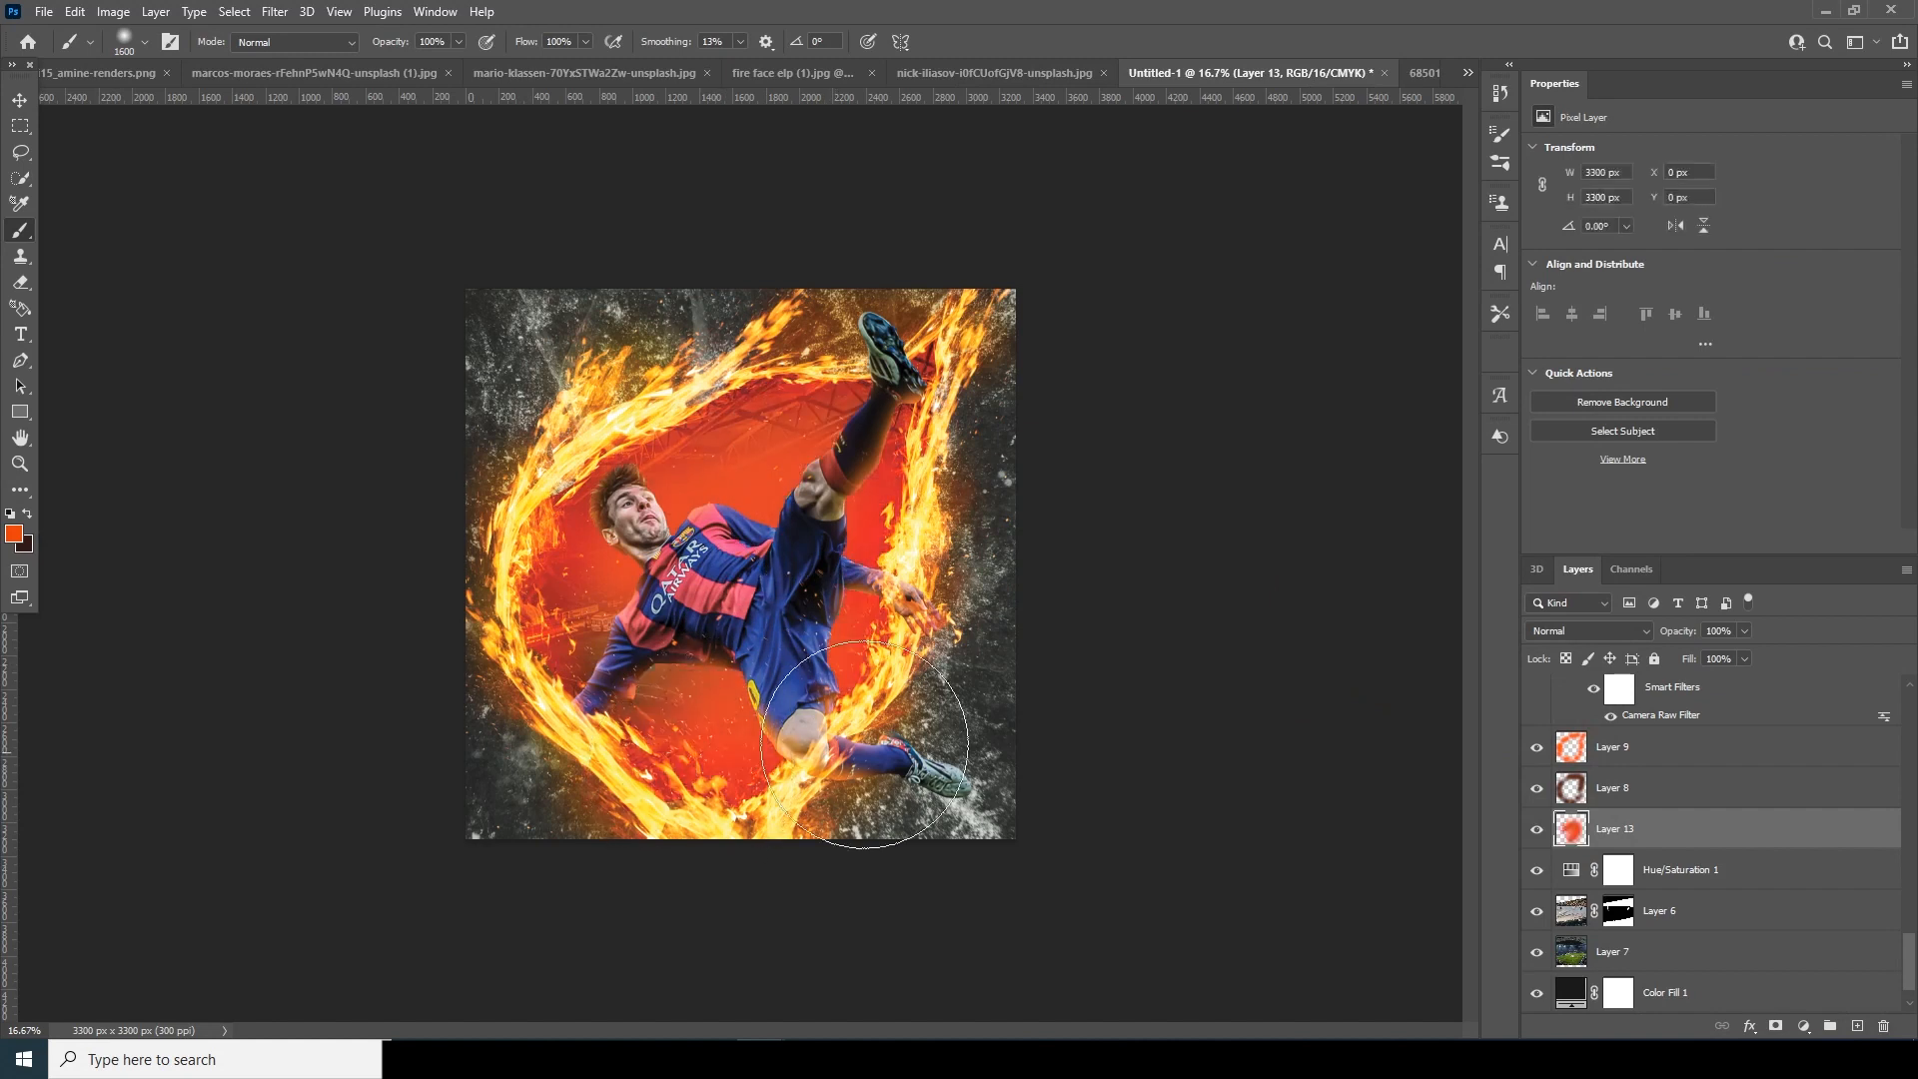
left_click(1582, 631)
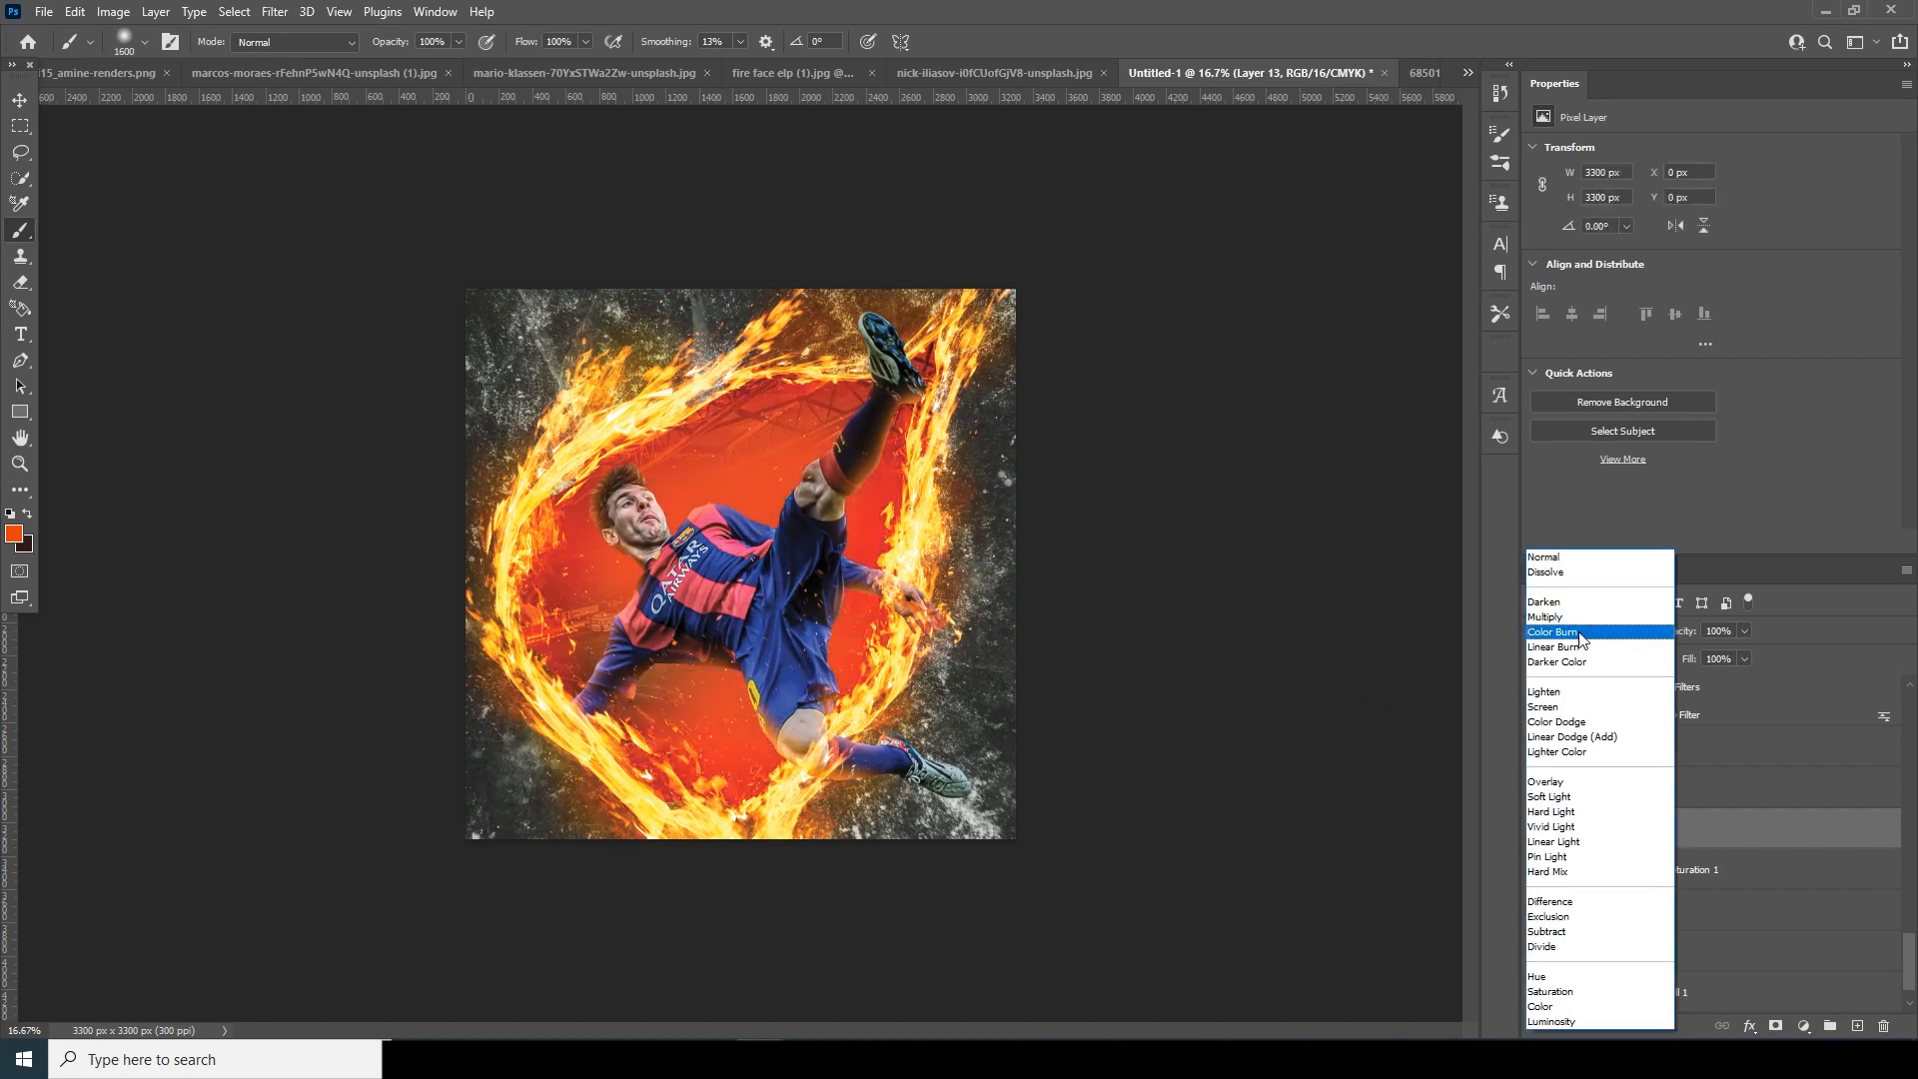
left_click(1551, 797)
left_click(1743, 631)
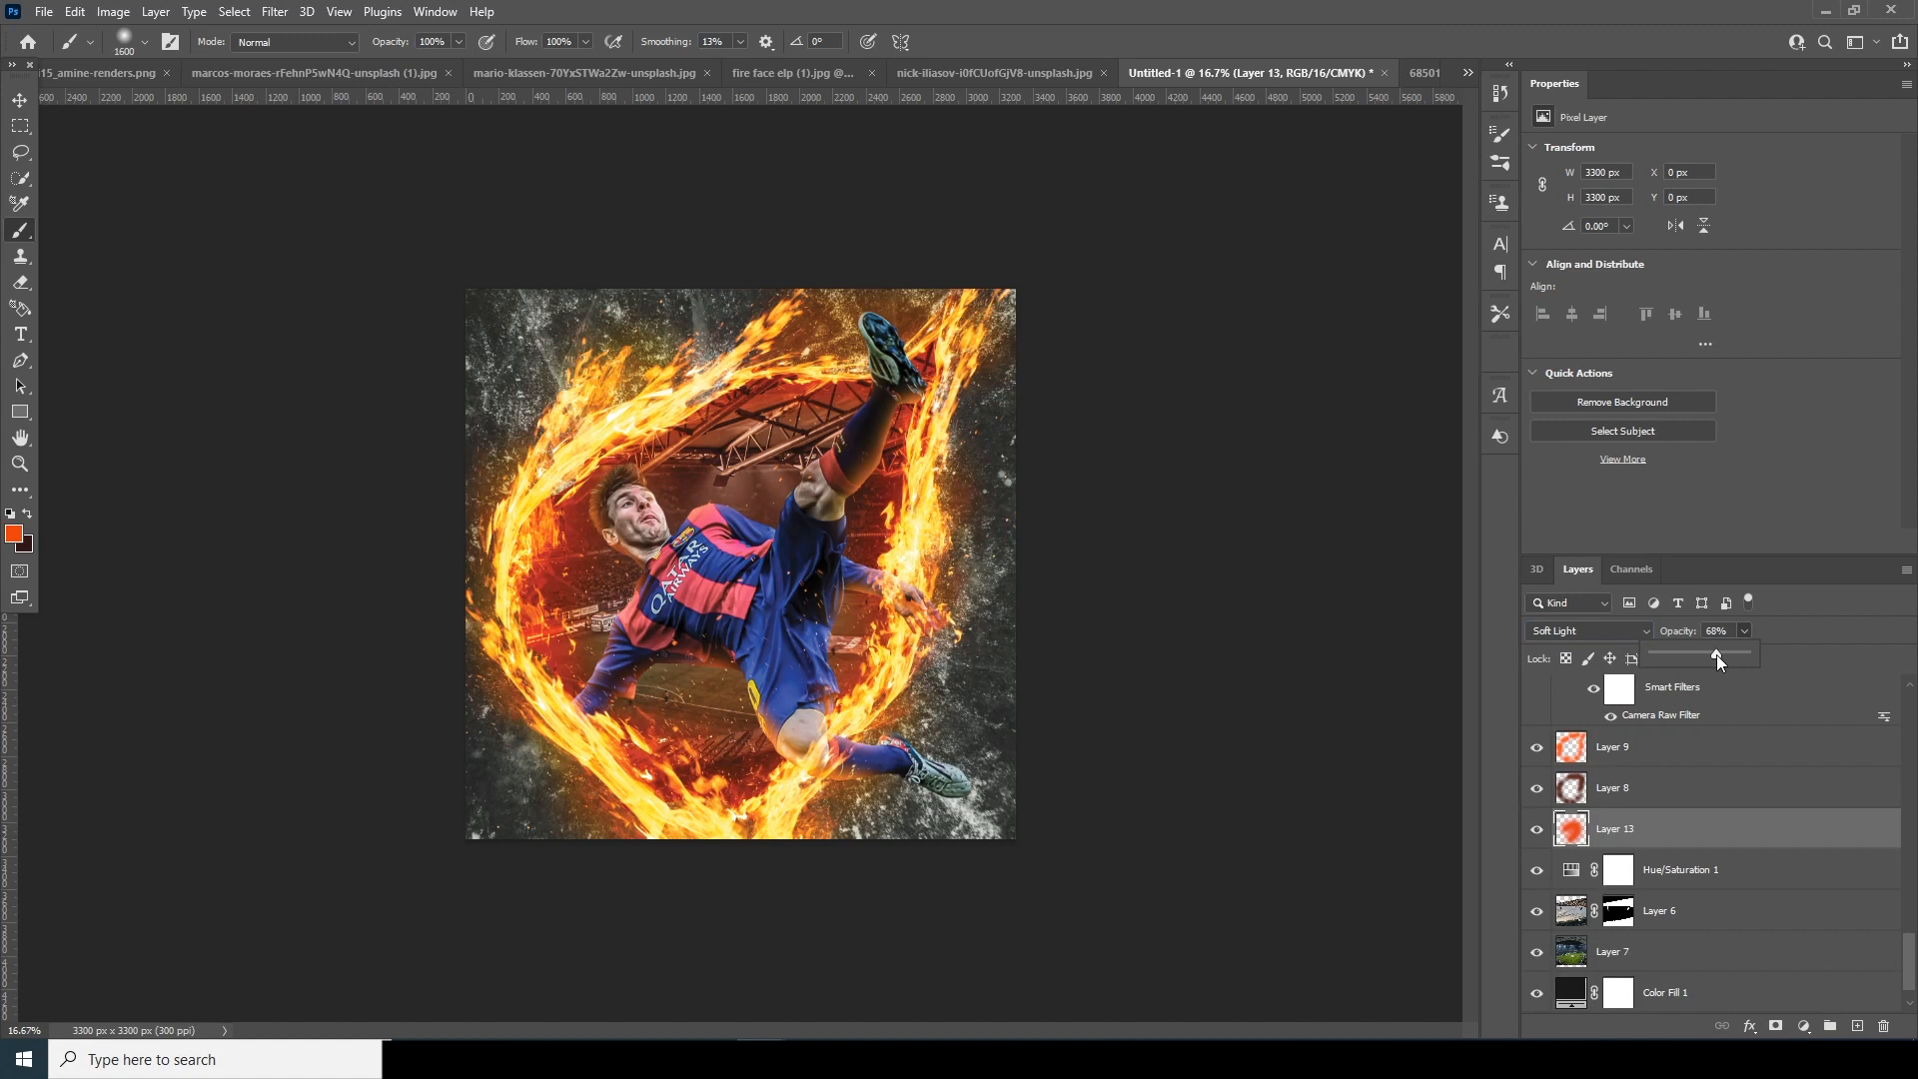
Add a new layer directly above the grunge texture on Layer 1.
left_click_drag(1912, 972, 1916, 931)
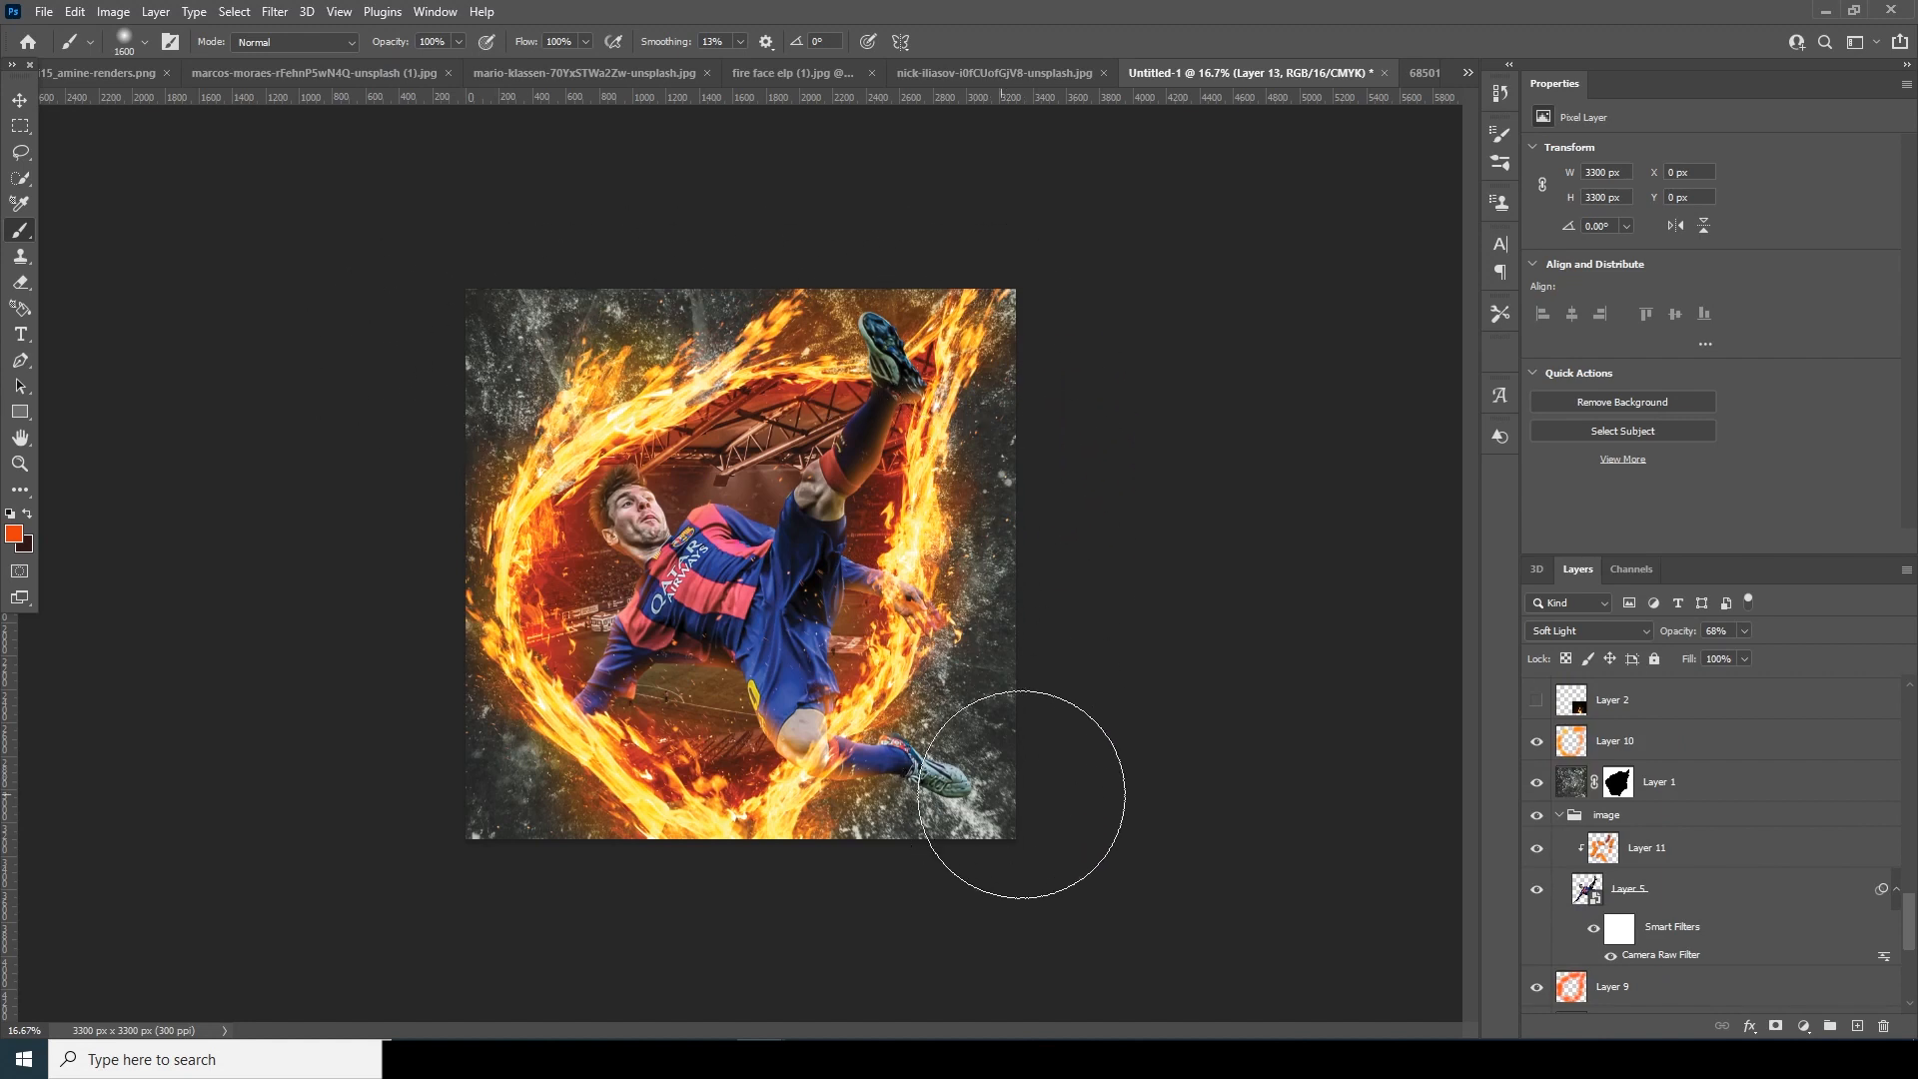
left_click(1593, 788)
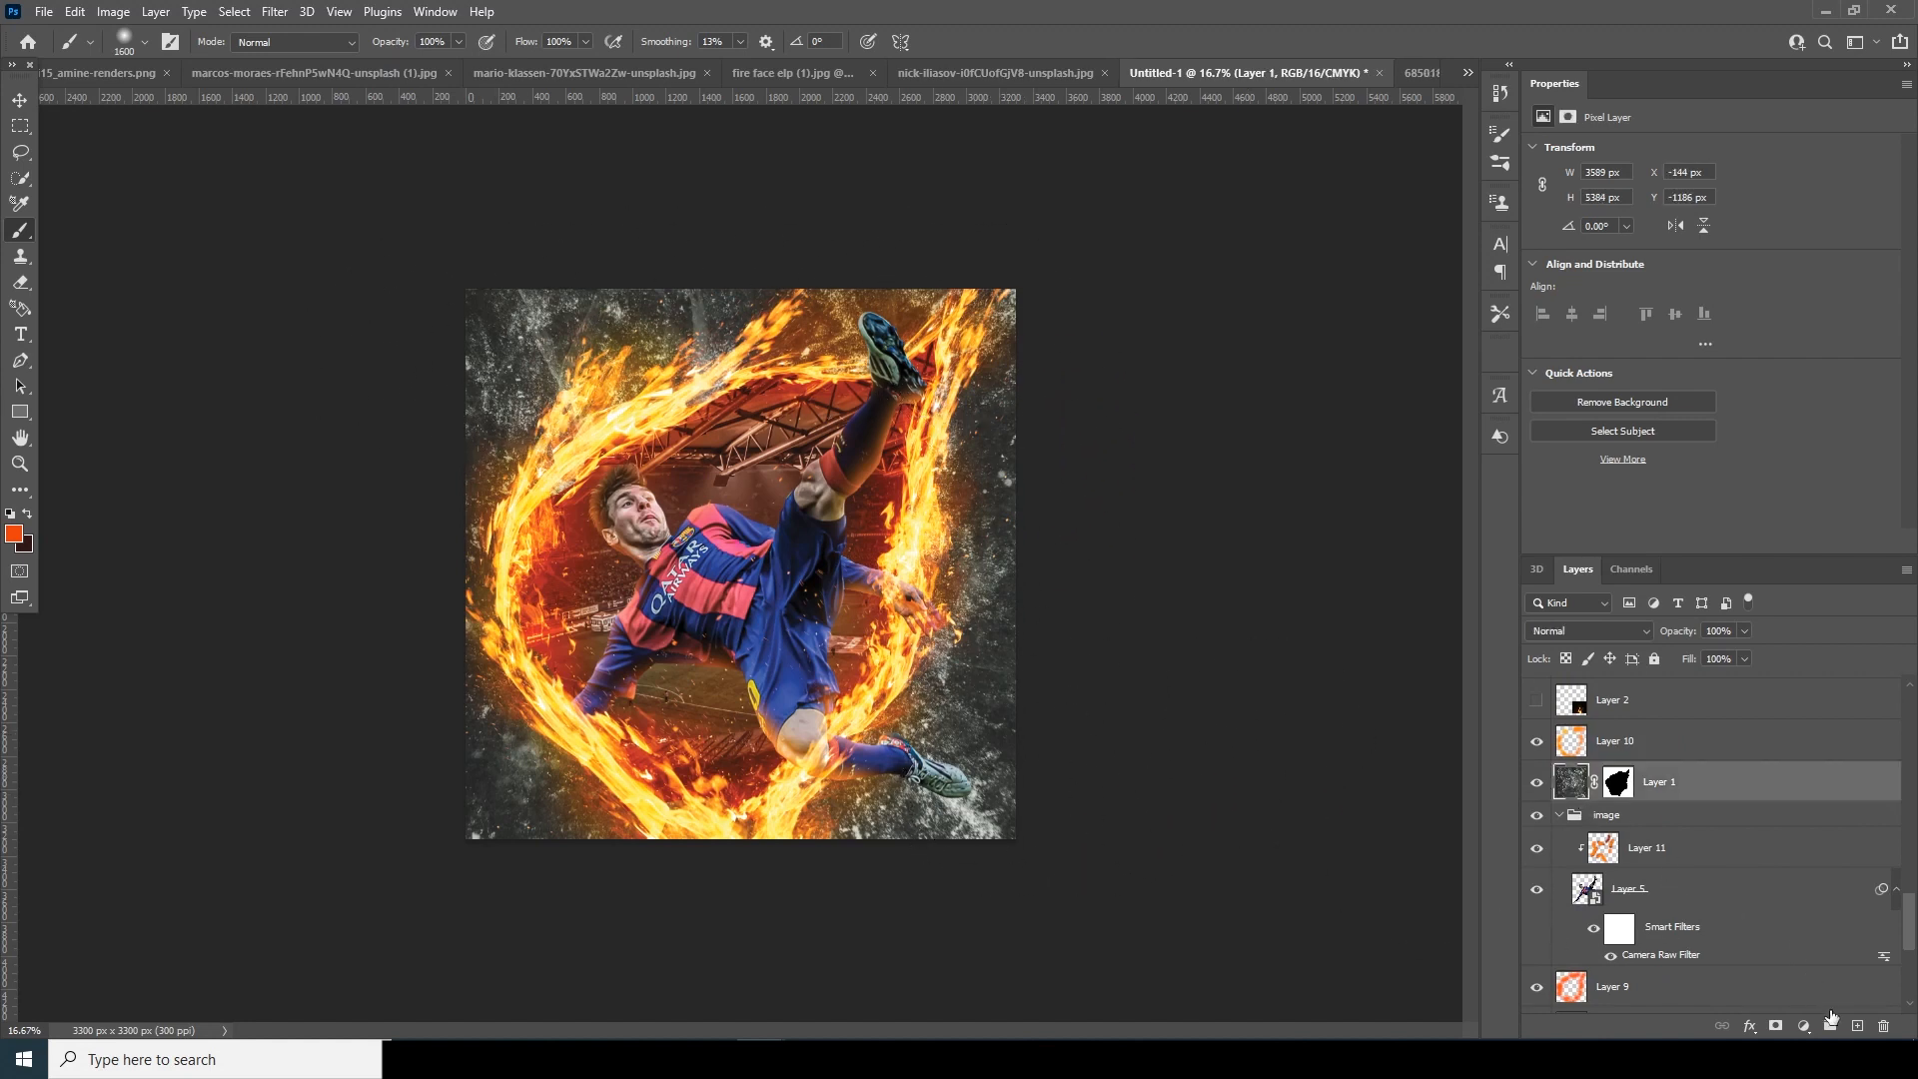
left_click(1856, 1026)
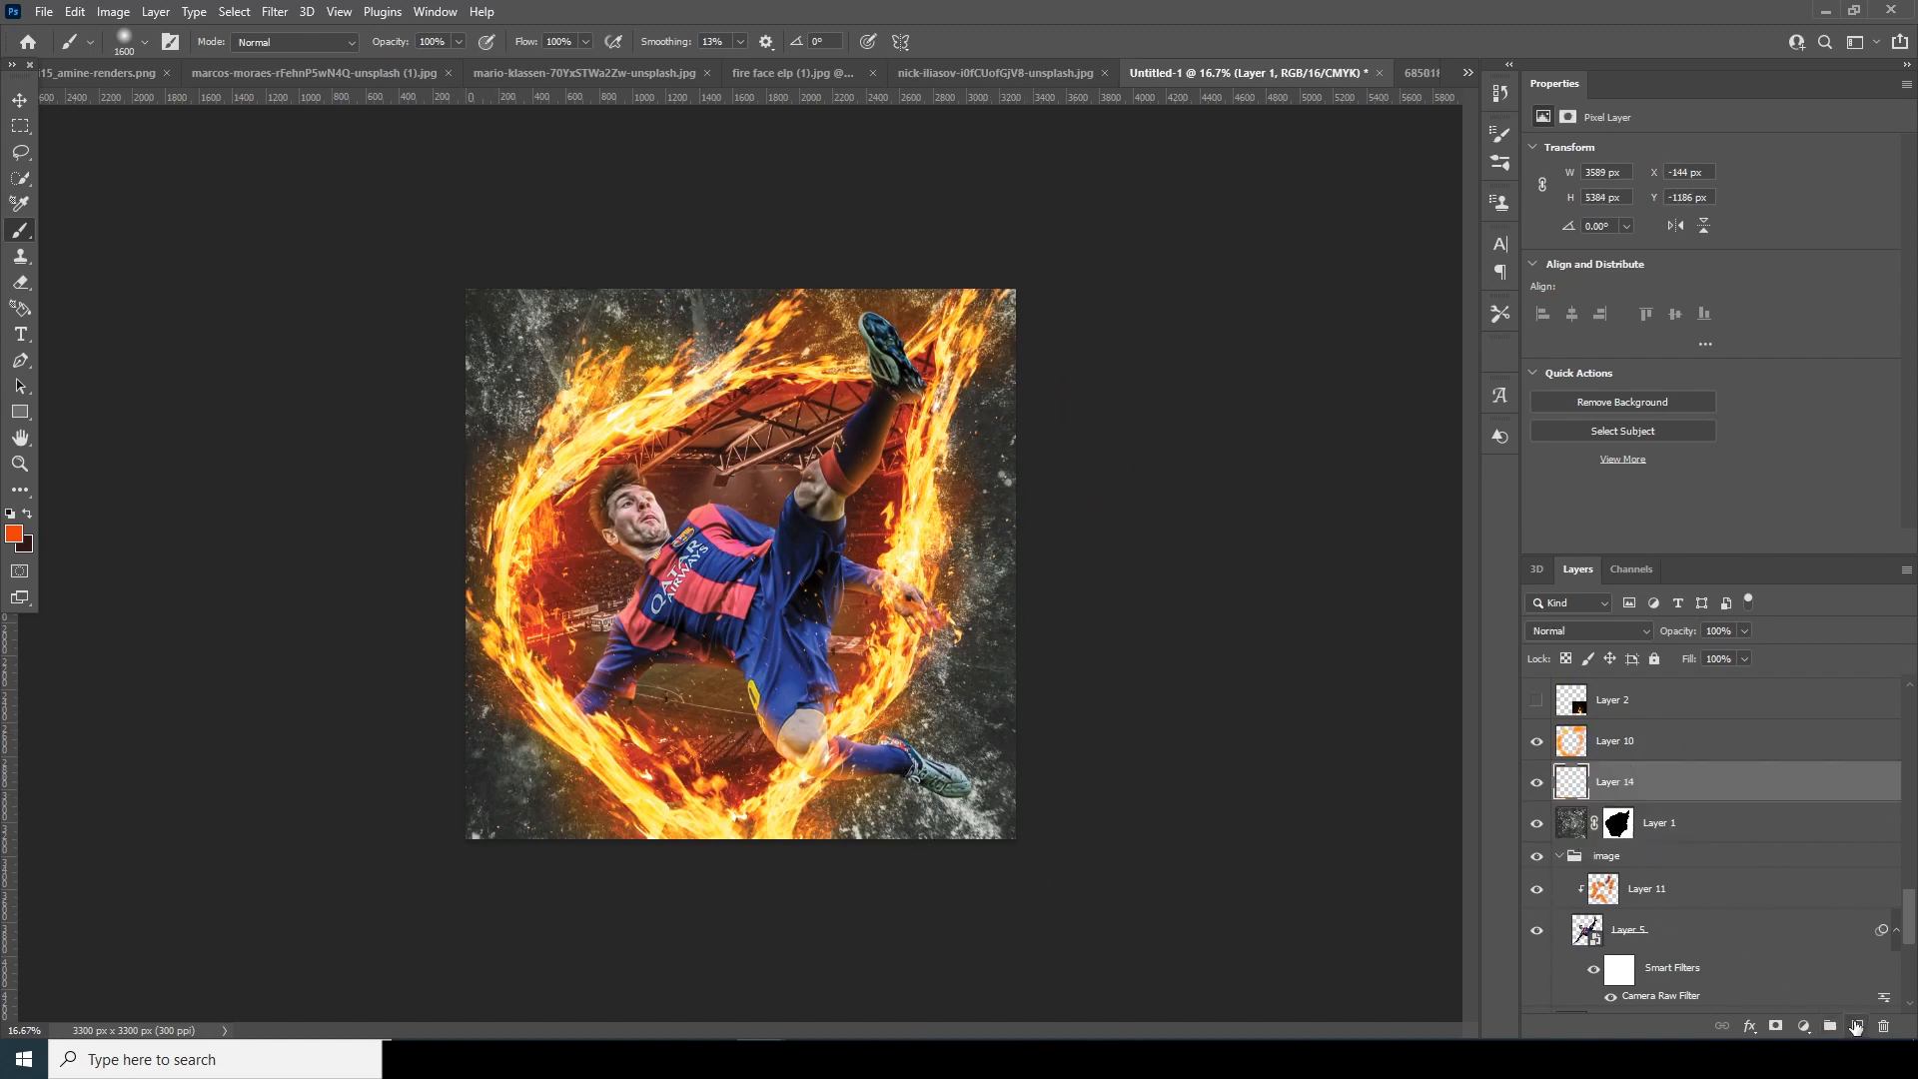
Set the foreground colour to dark brown 331107 and fill Layer 14 with it.
left_click(14, 535)
left_click(1116, 680)
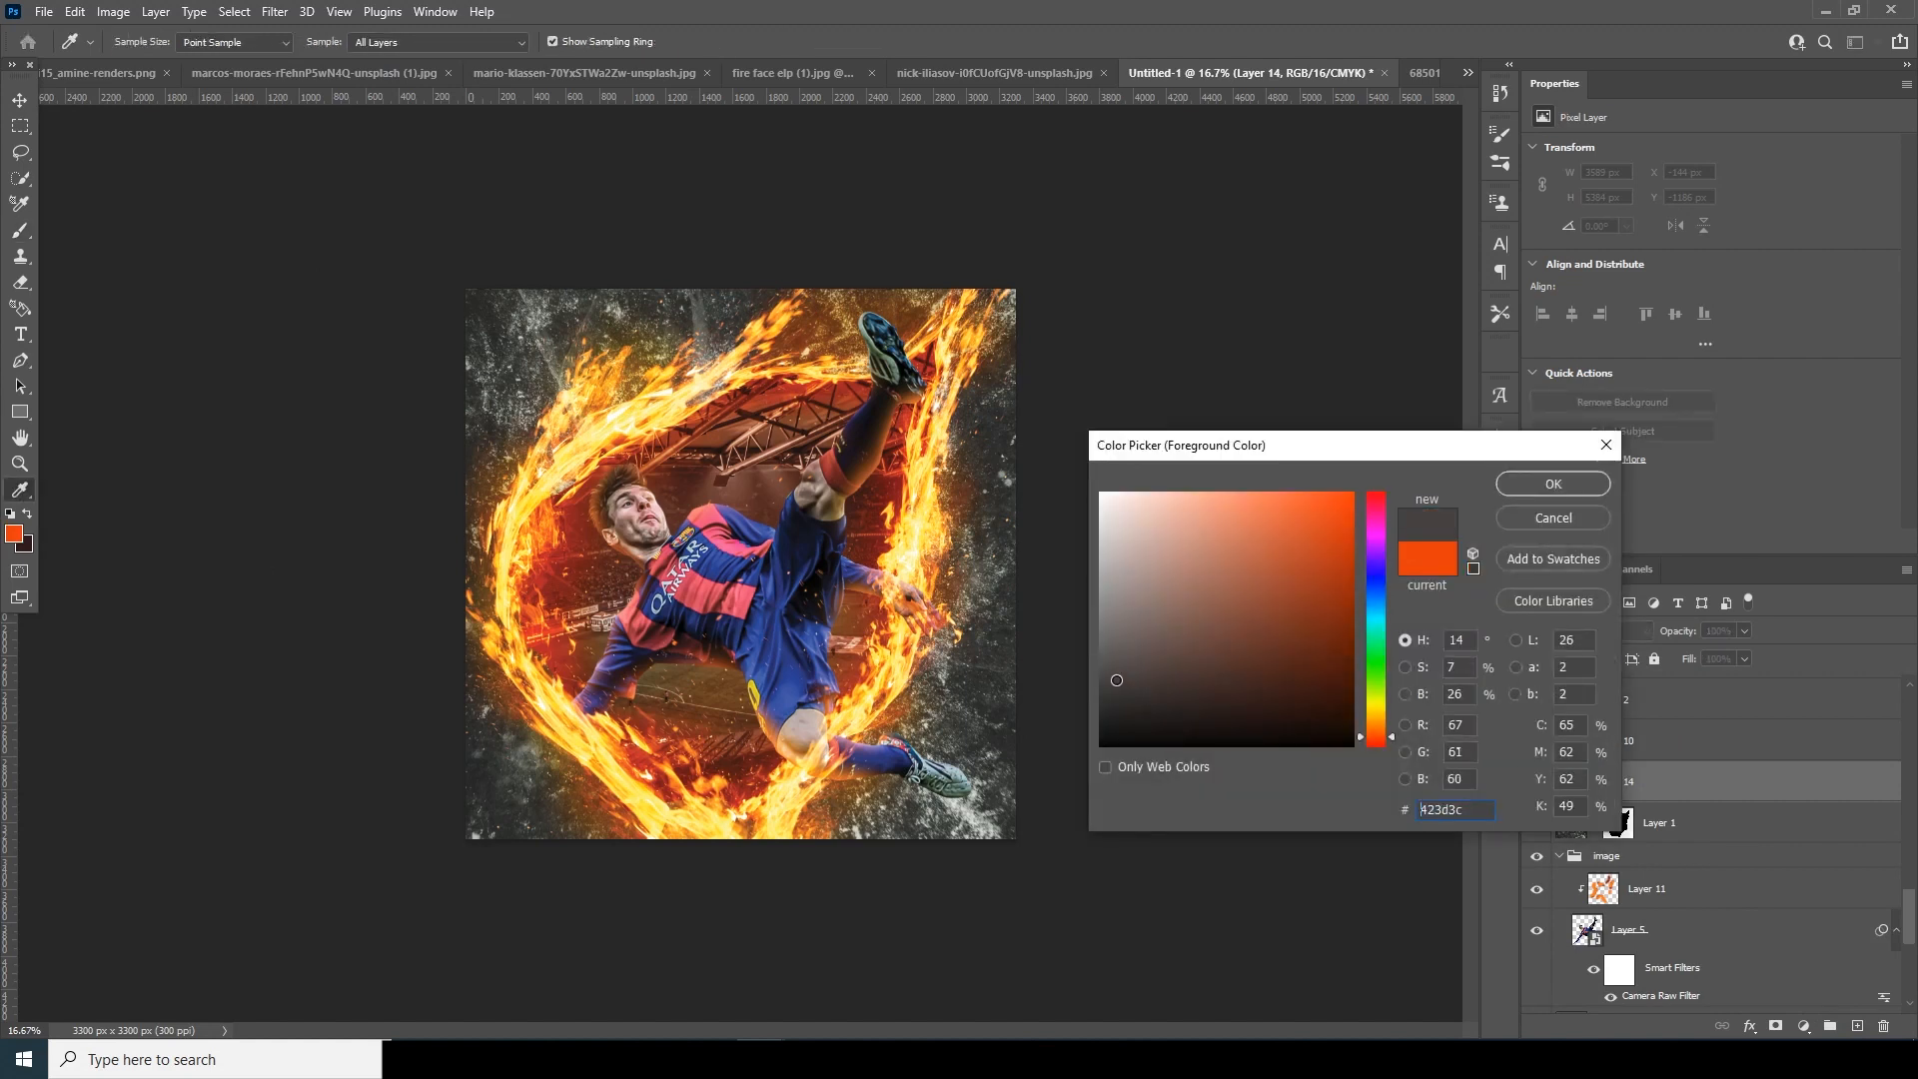
left_click_drag(1113, 681, 1322, 696)
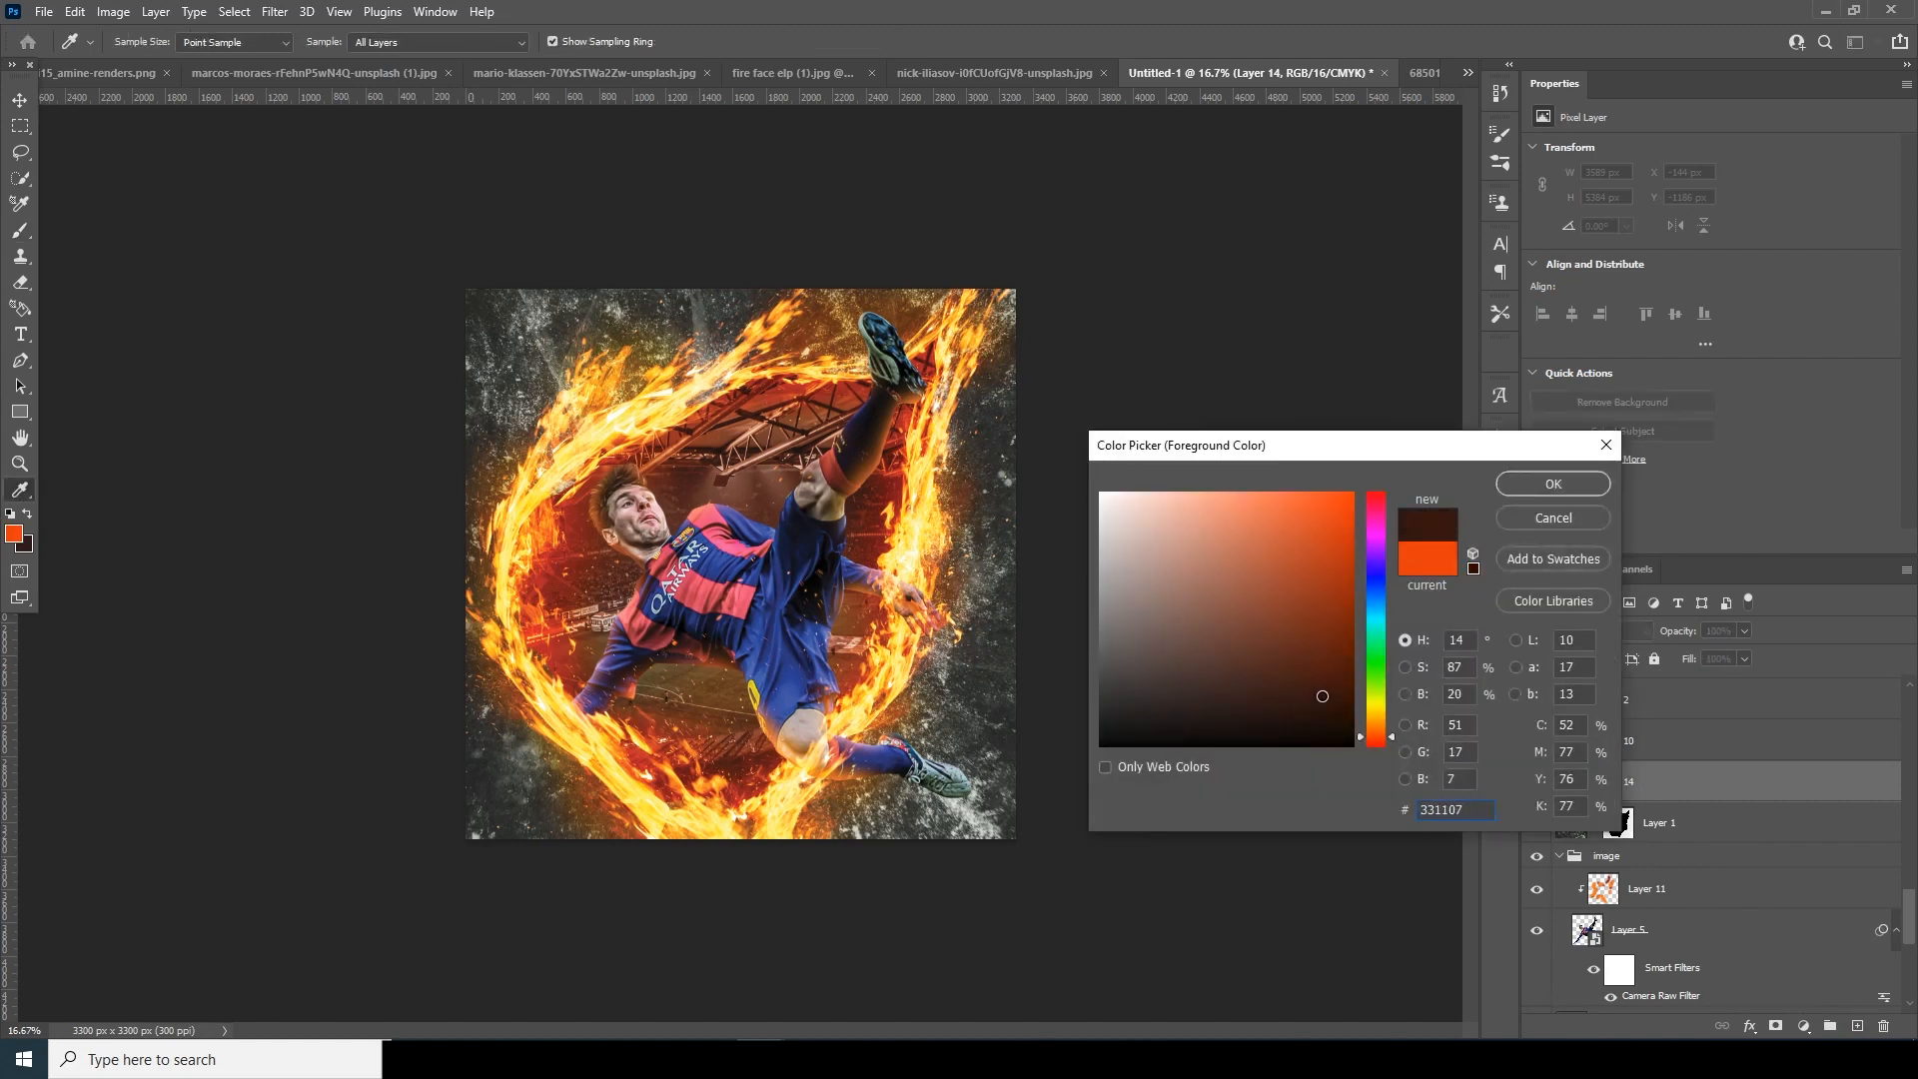
left_click(1550, 485)
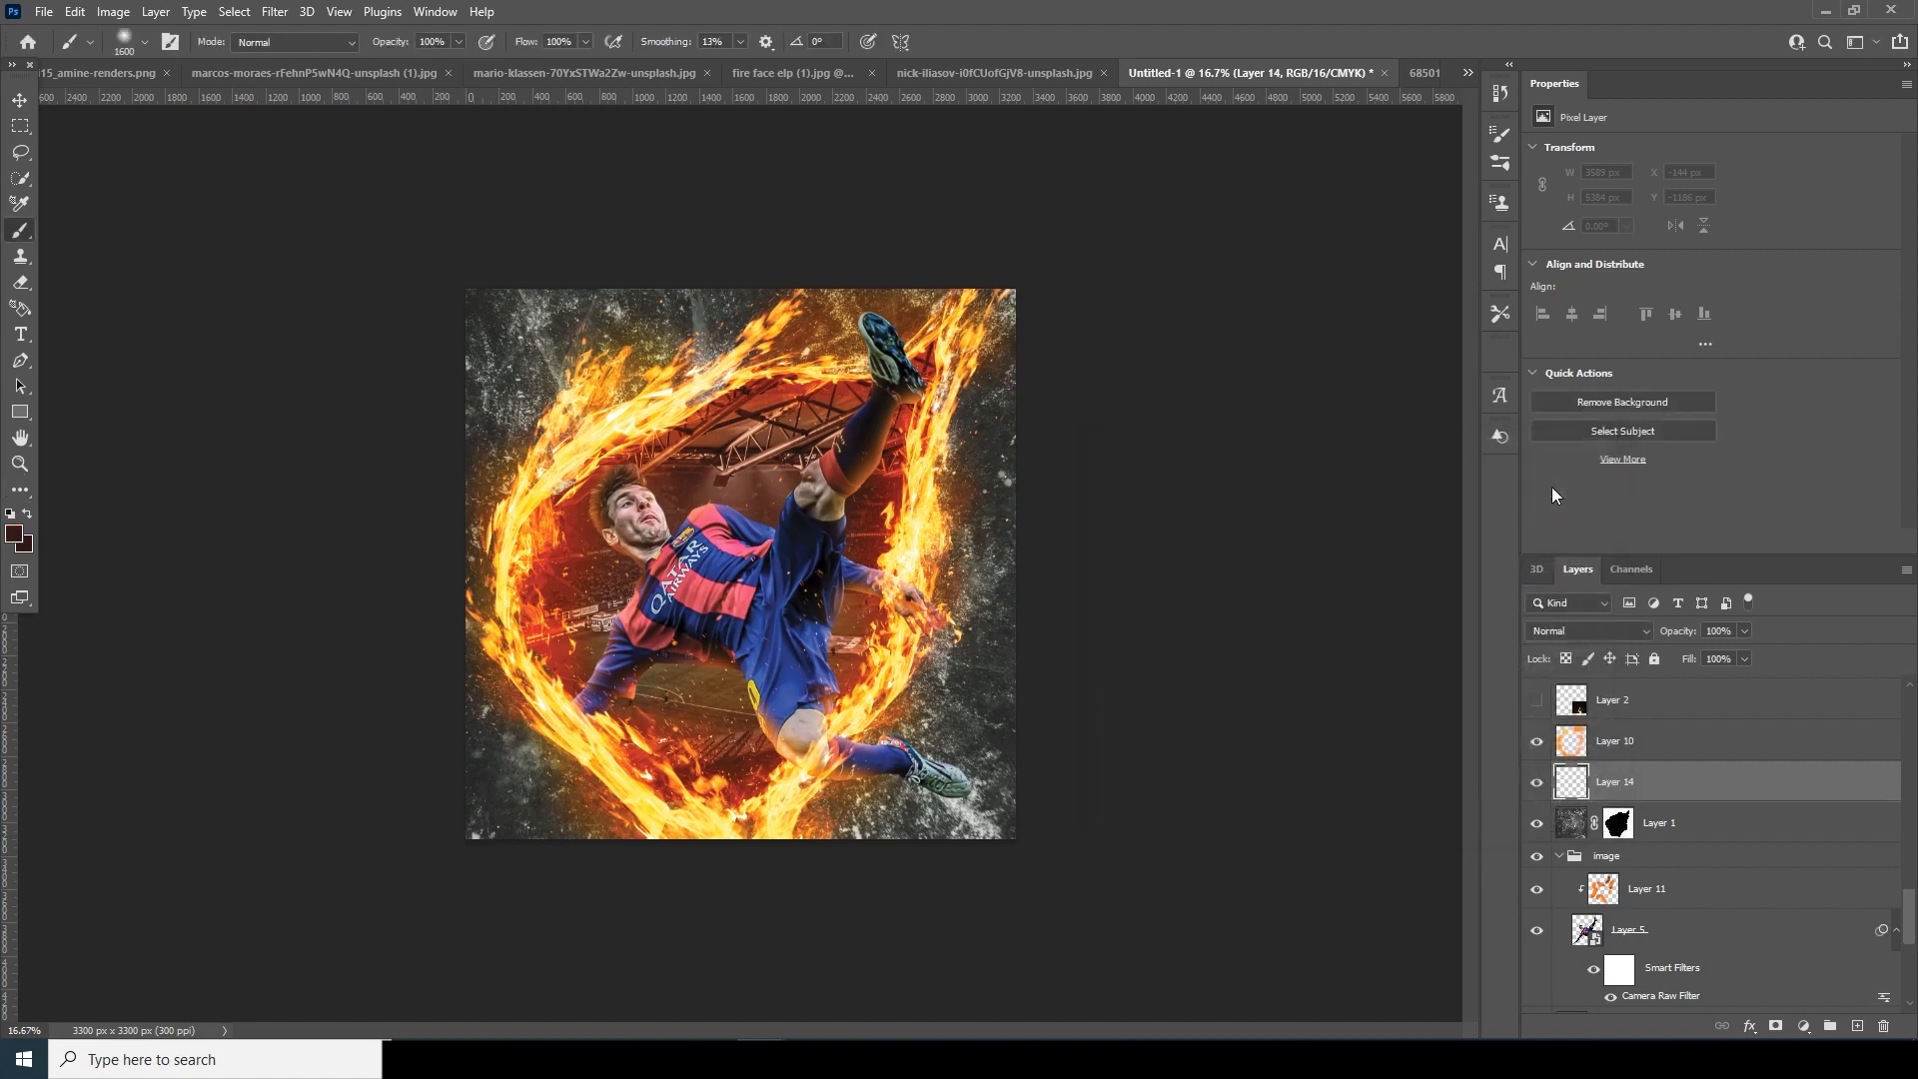
key("alt+BackSpace")
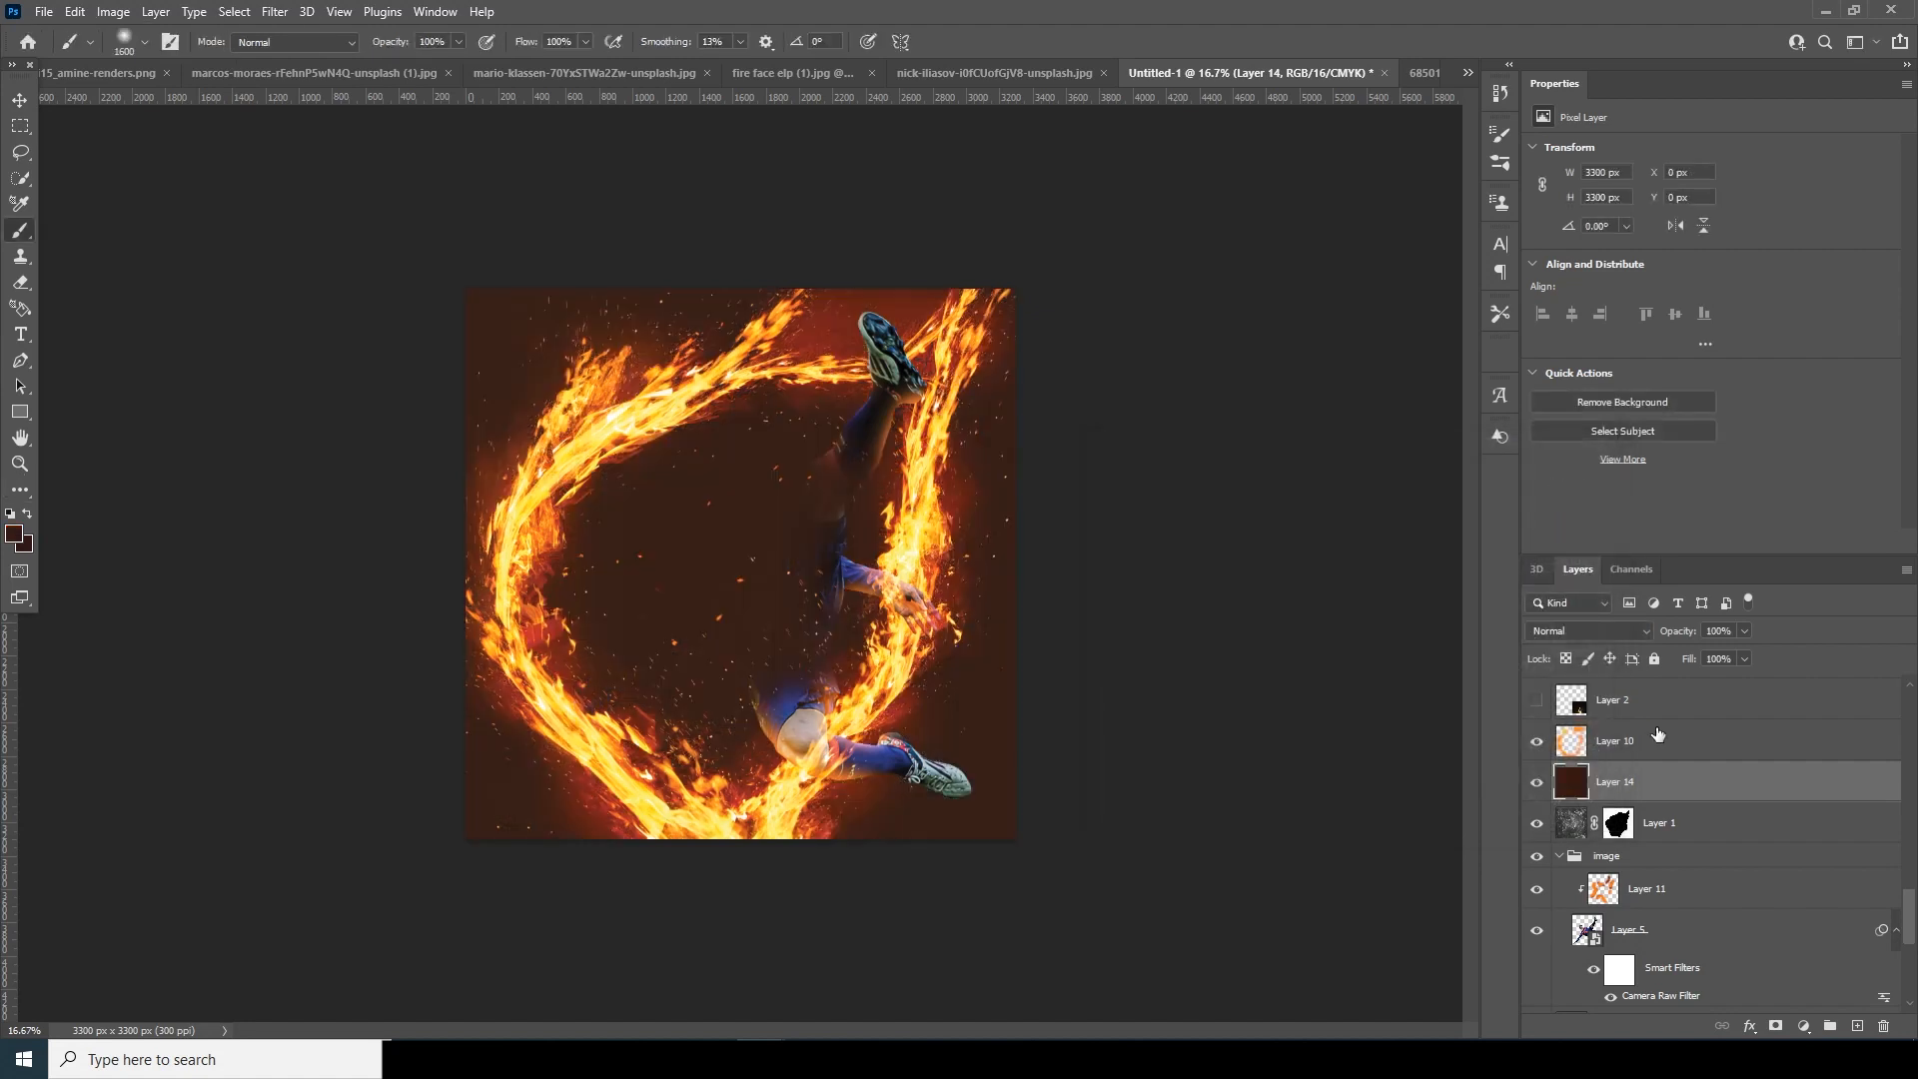
Clip the brown Layer 14 to the grunge texture on Layer 1 and set its opacity to 68%.
left_click_drag(1664, 649, 1695, 655)
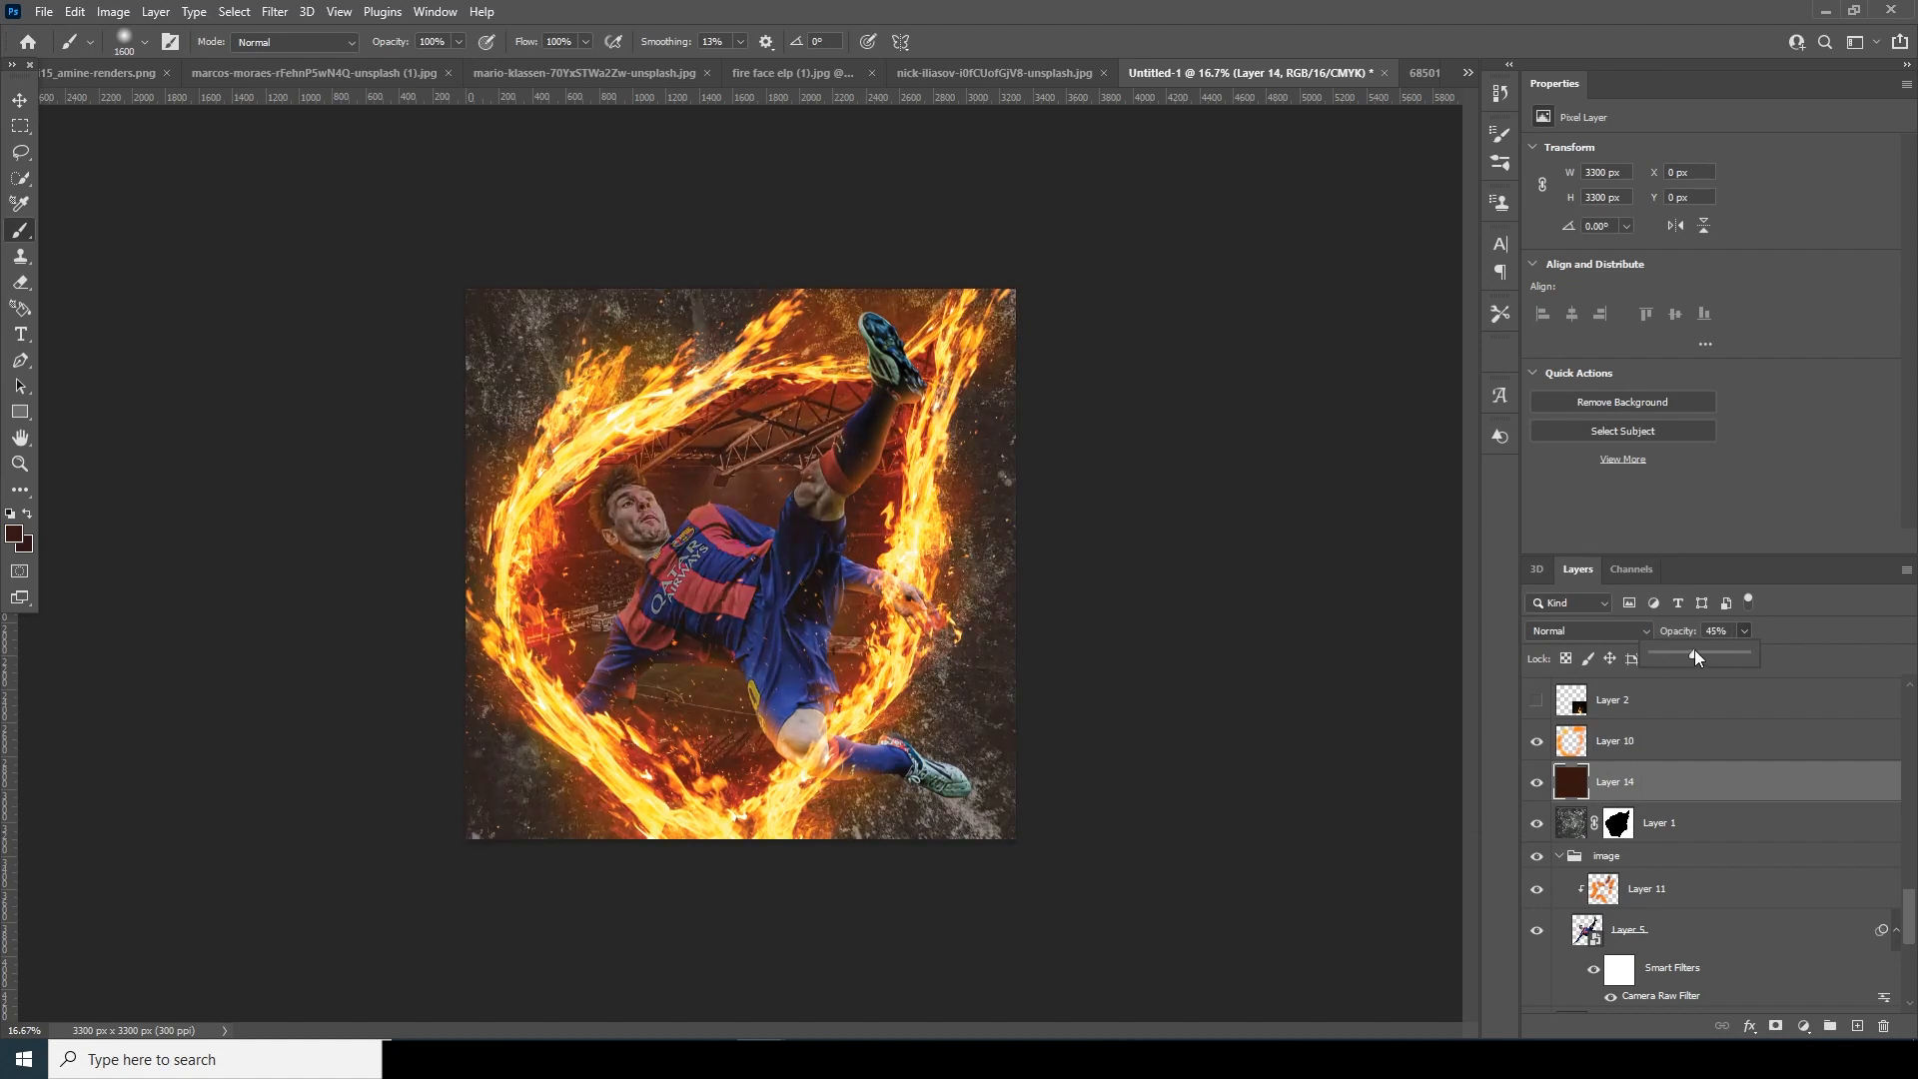
right_click(1693, 763)
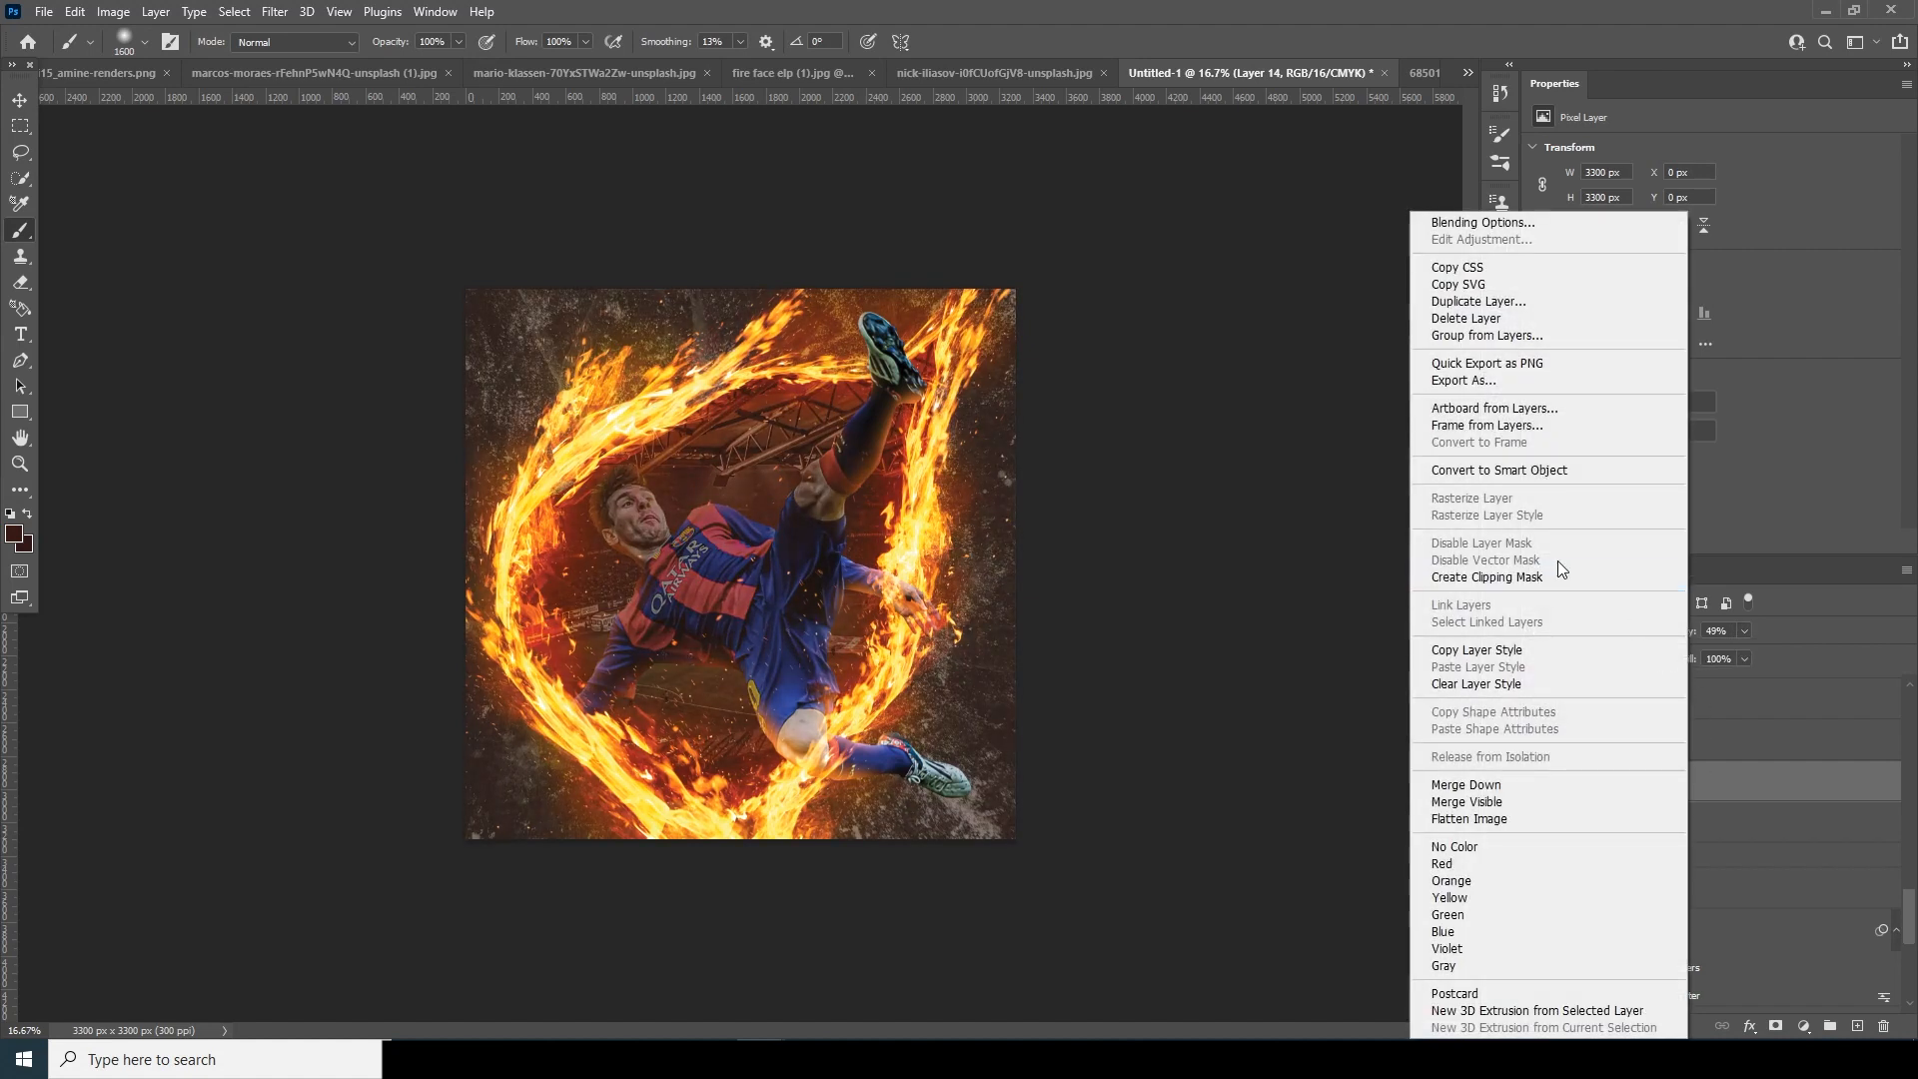
left_click(1543, 579)
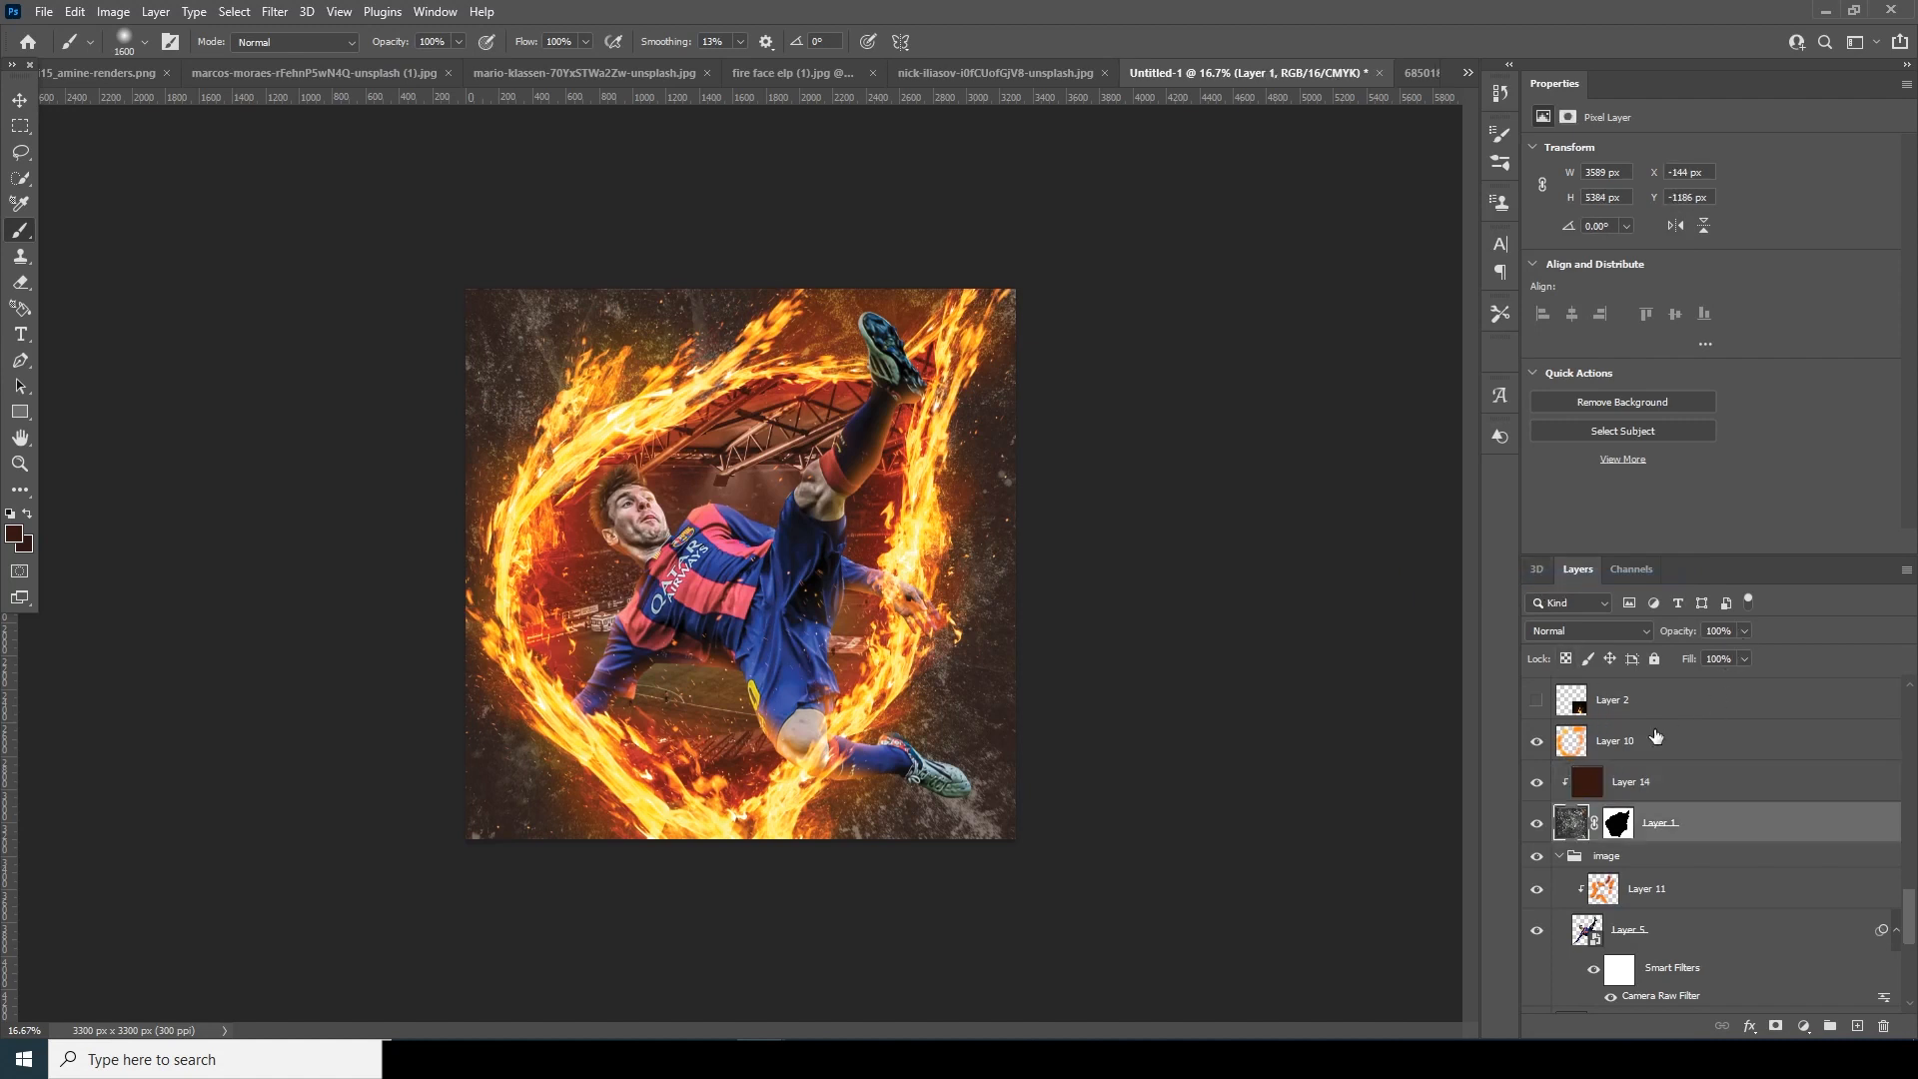
left_click_drag(1752, 651, 1761, 651)
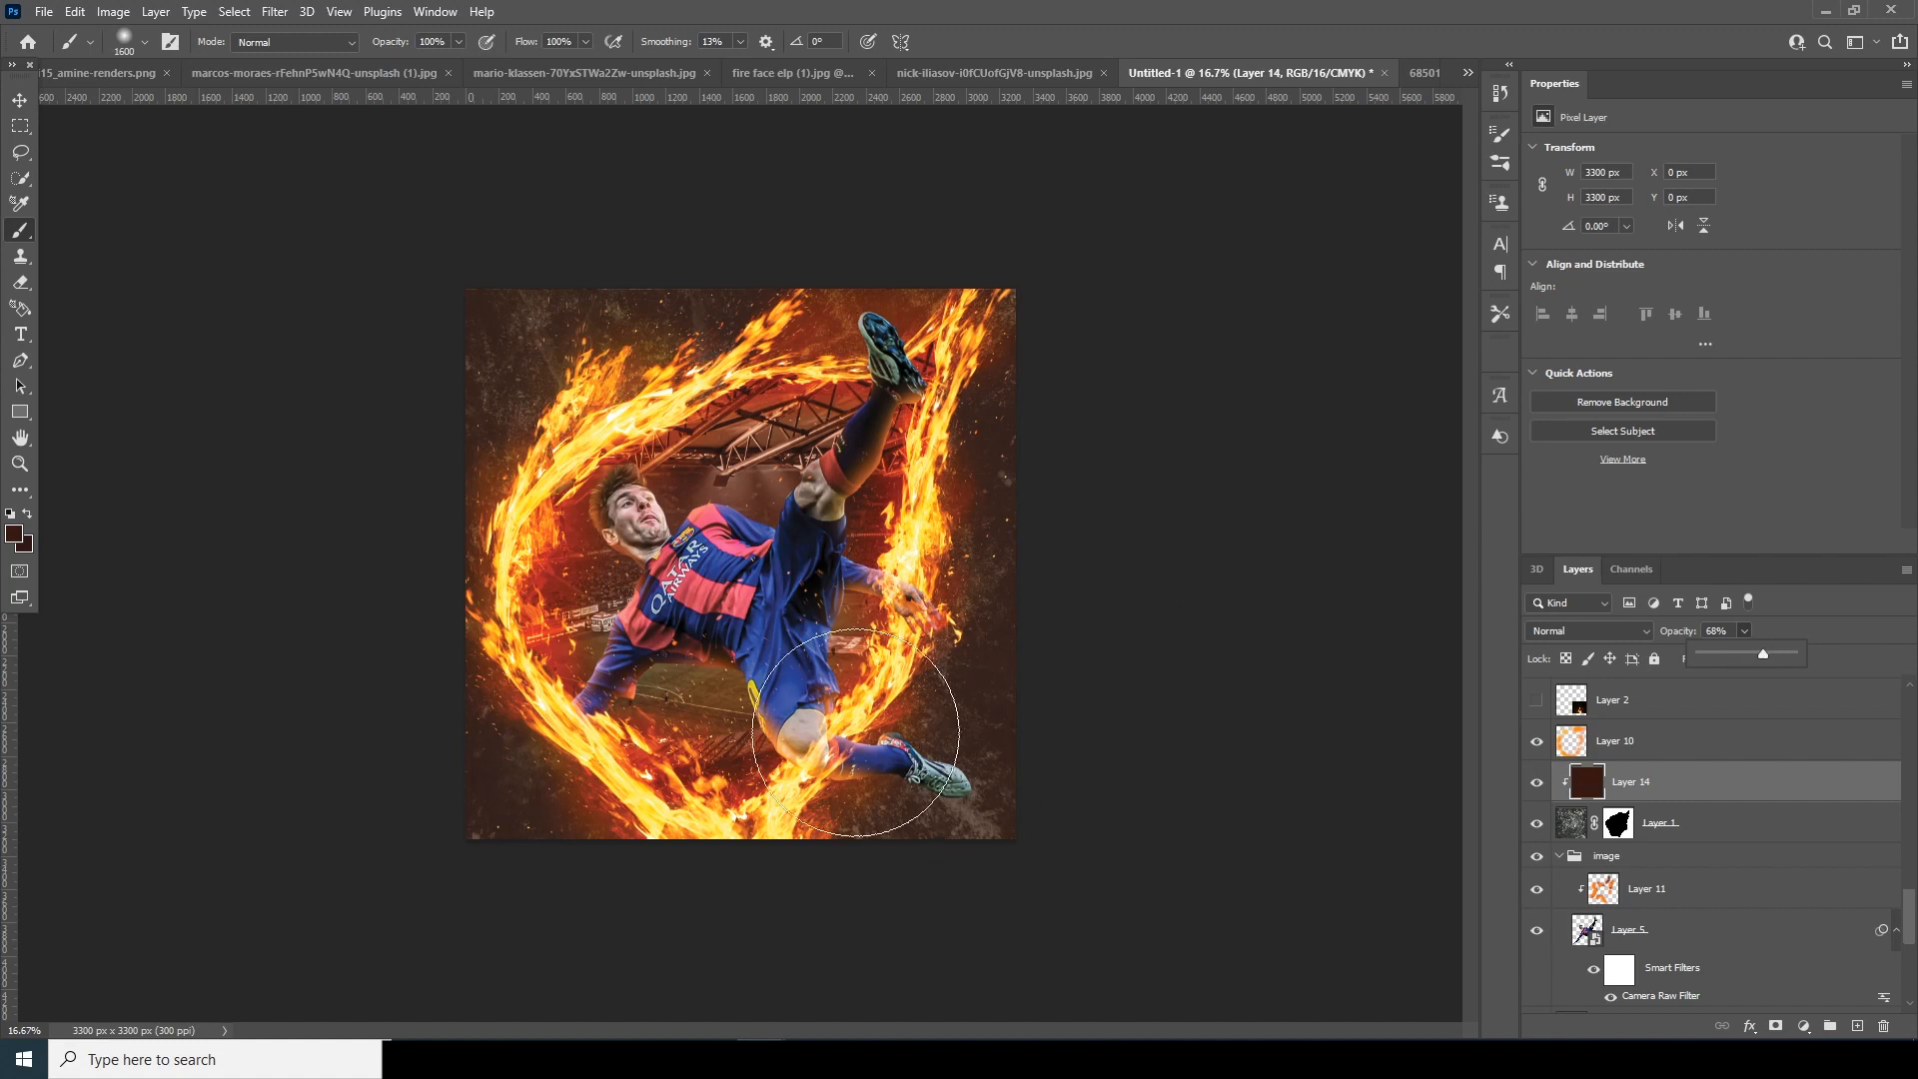
Add a Color Lookup adjustment layer above Layer 2 copy 20 at the top of the layer stack.
left_click_drag(1911, 921, 1908, 711)
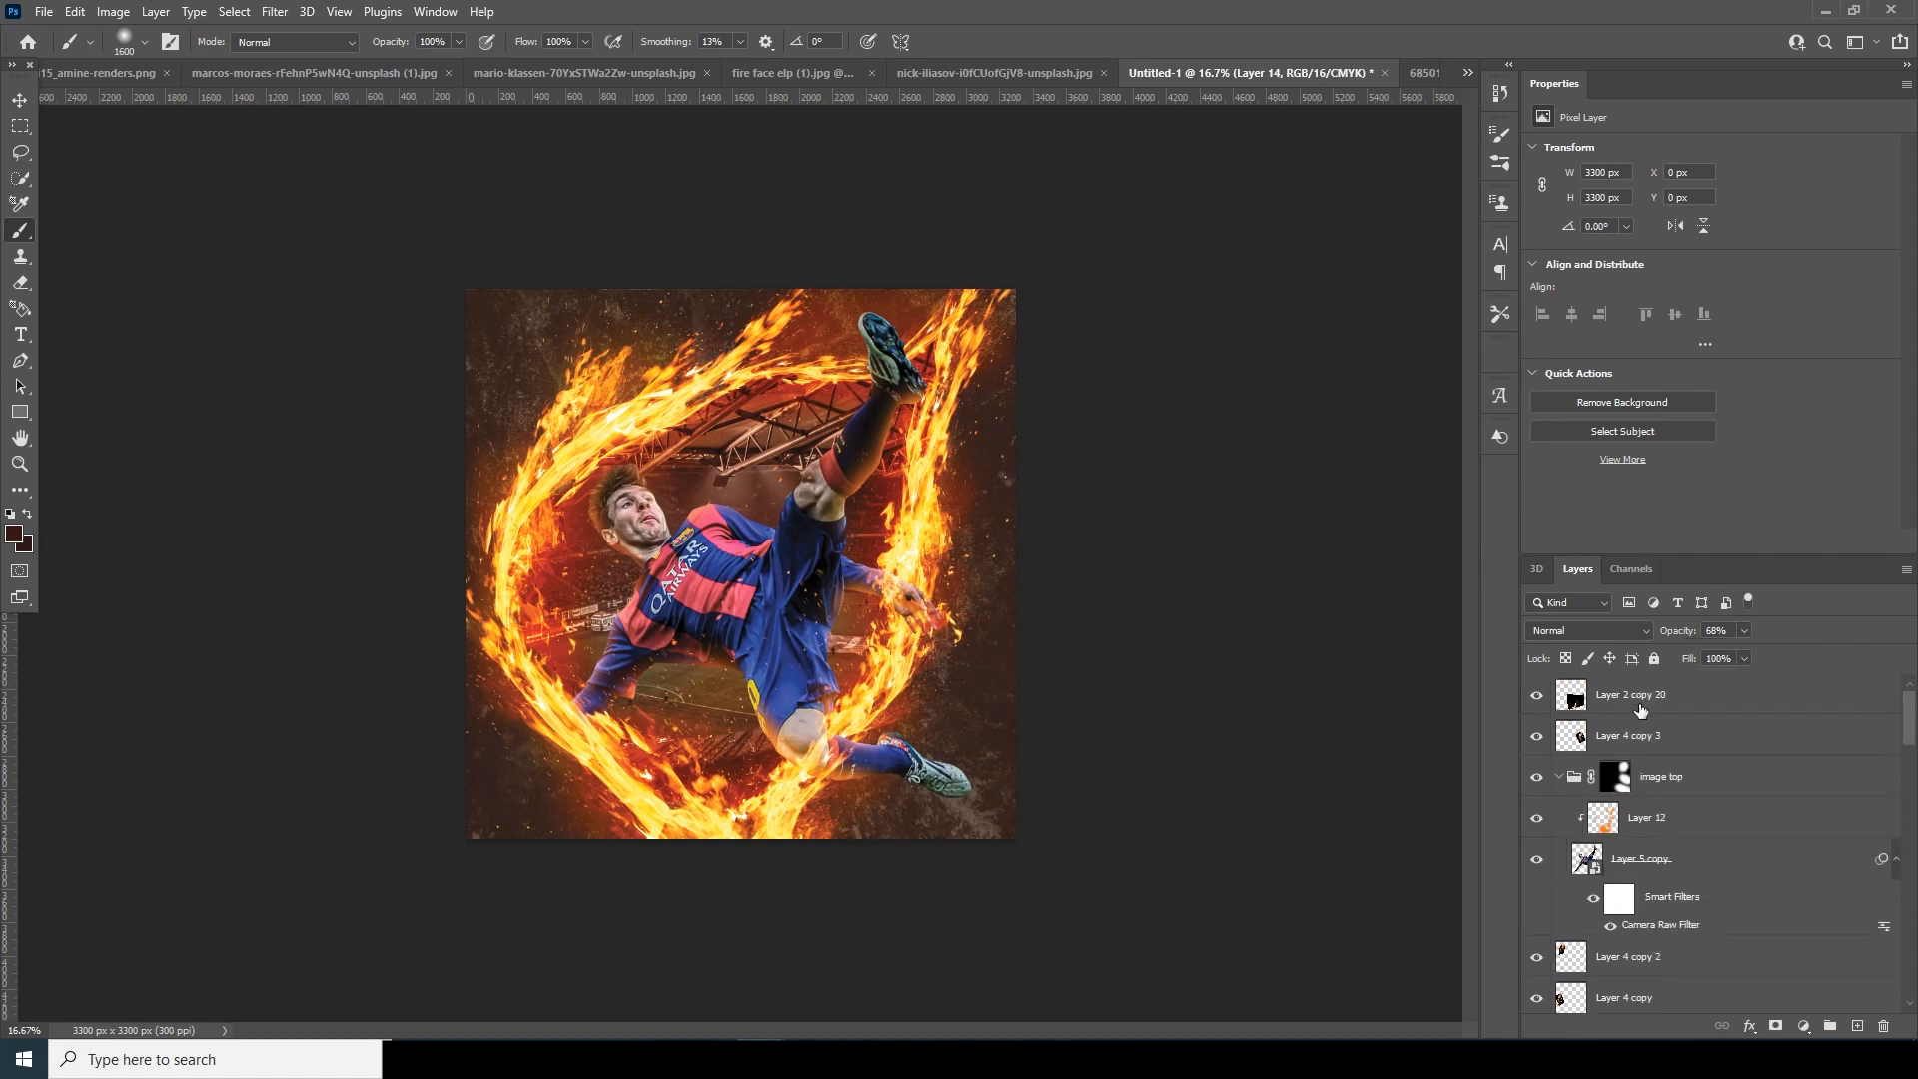
left_click(1639, 699)
left_click(1804, 1026)
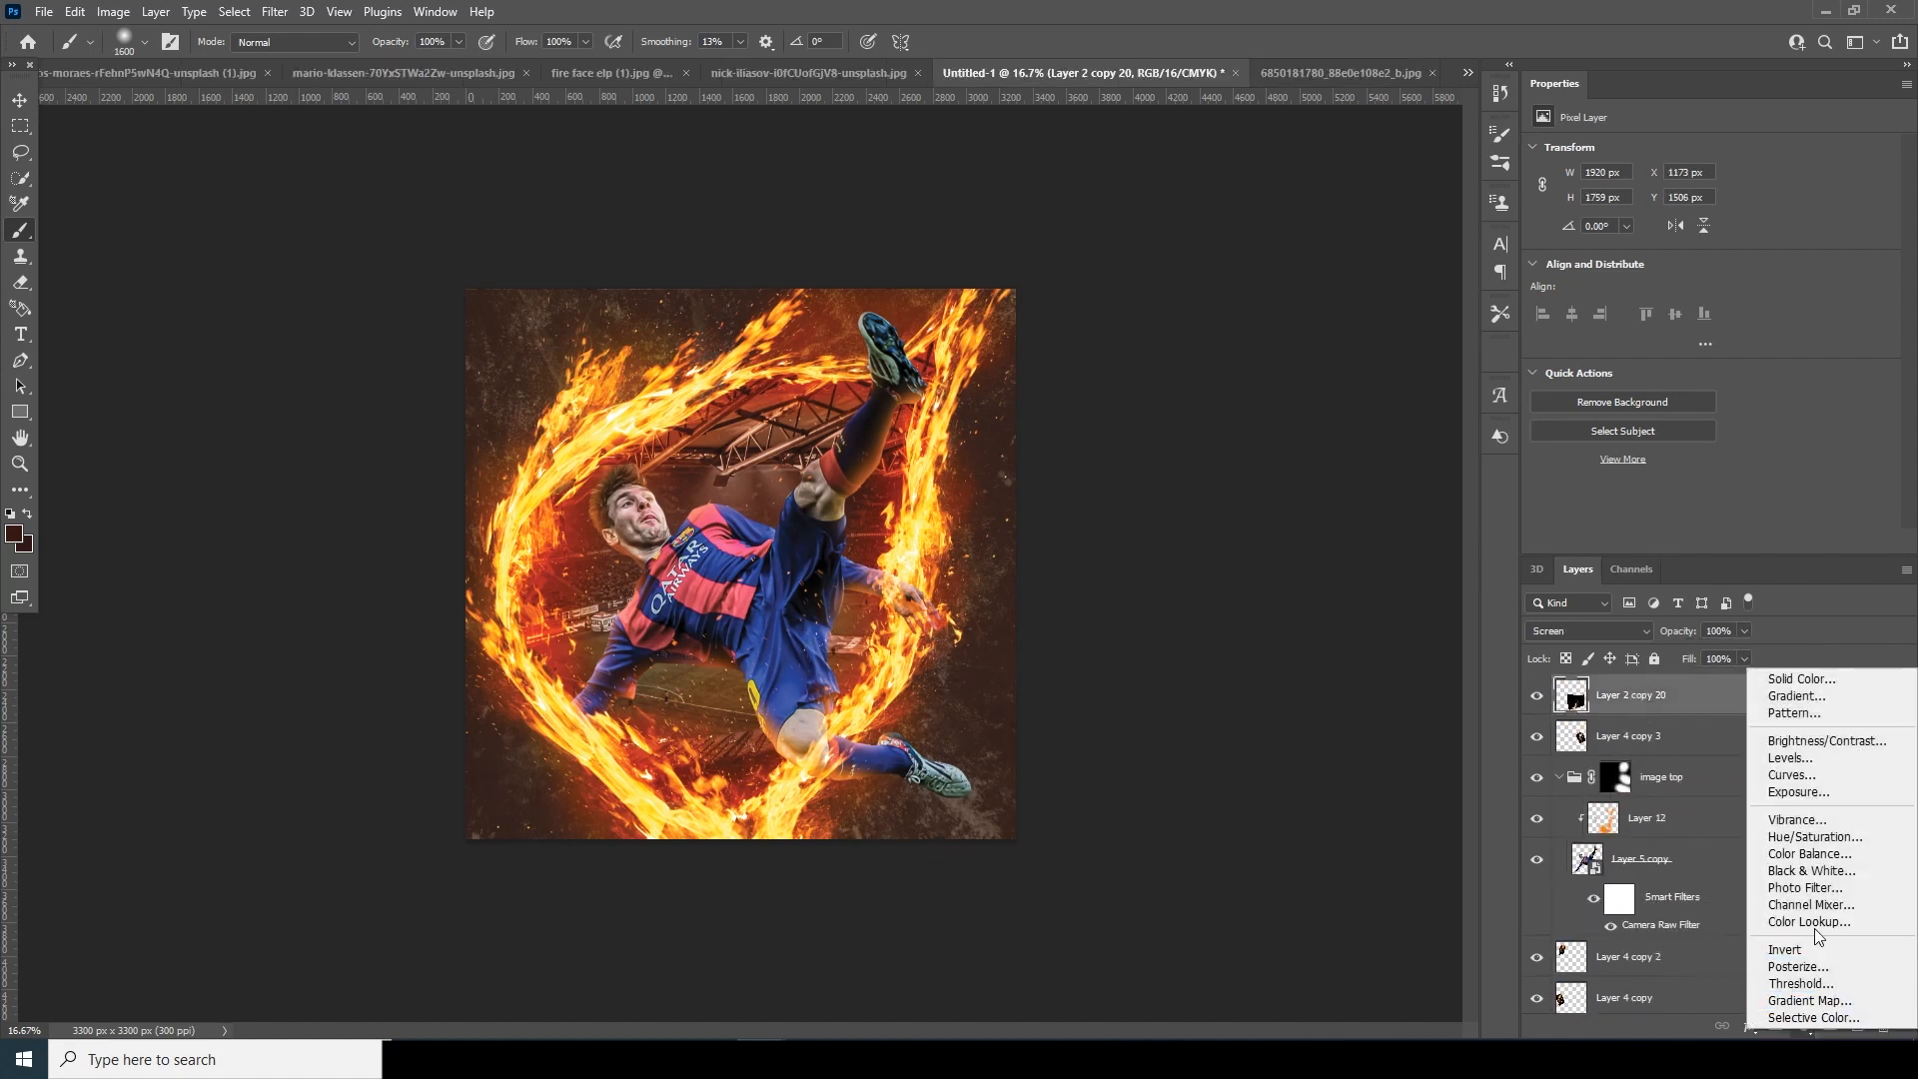
left_click(1812, 921)
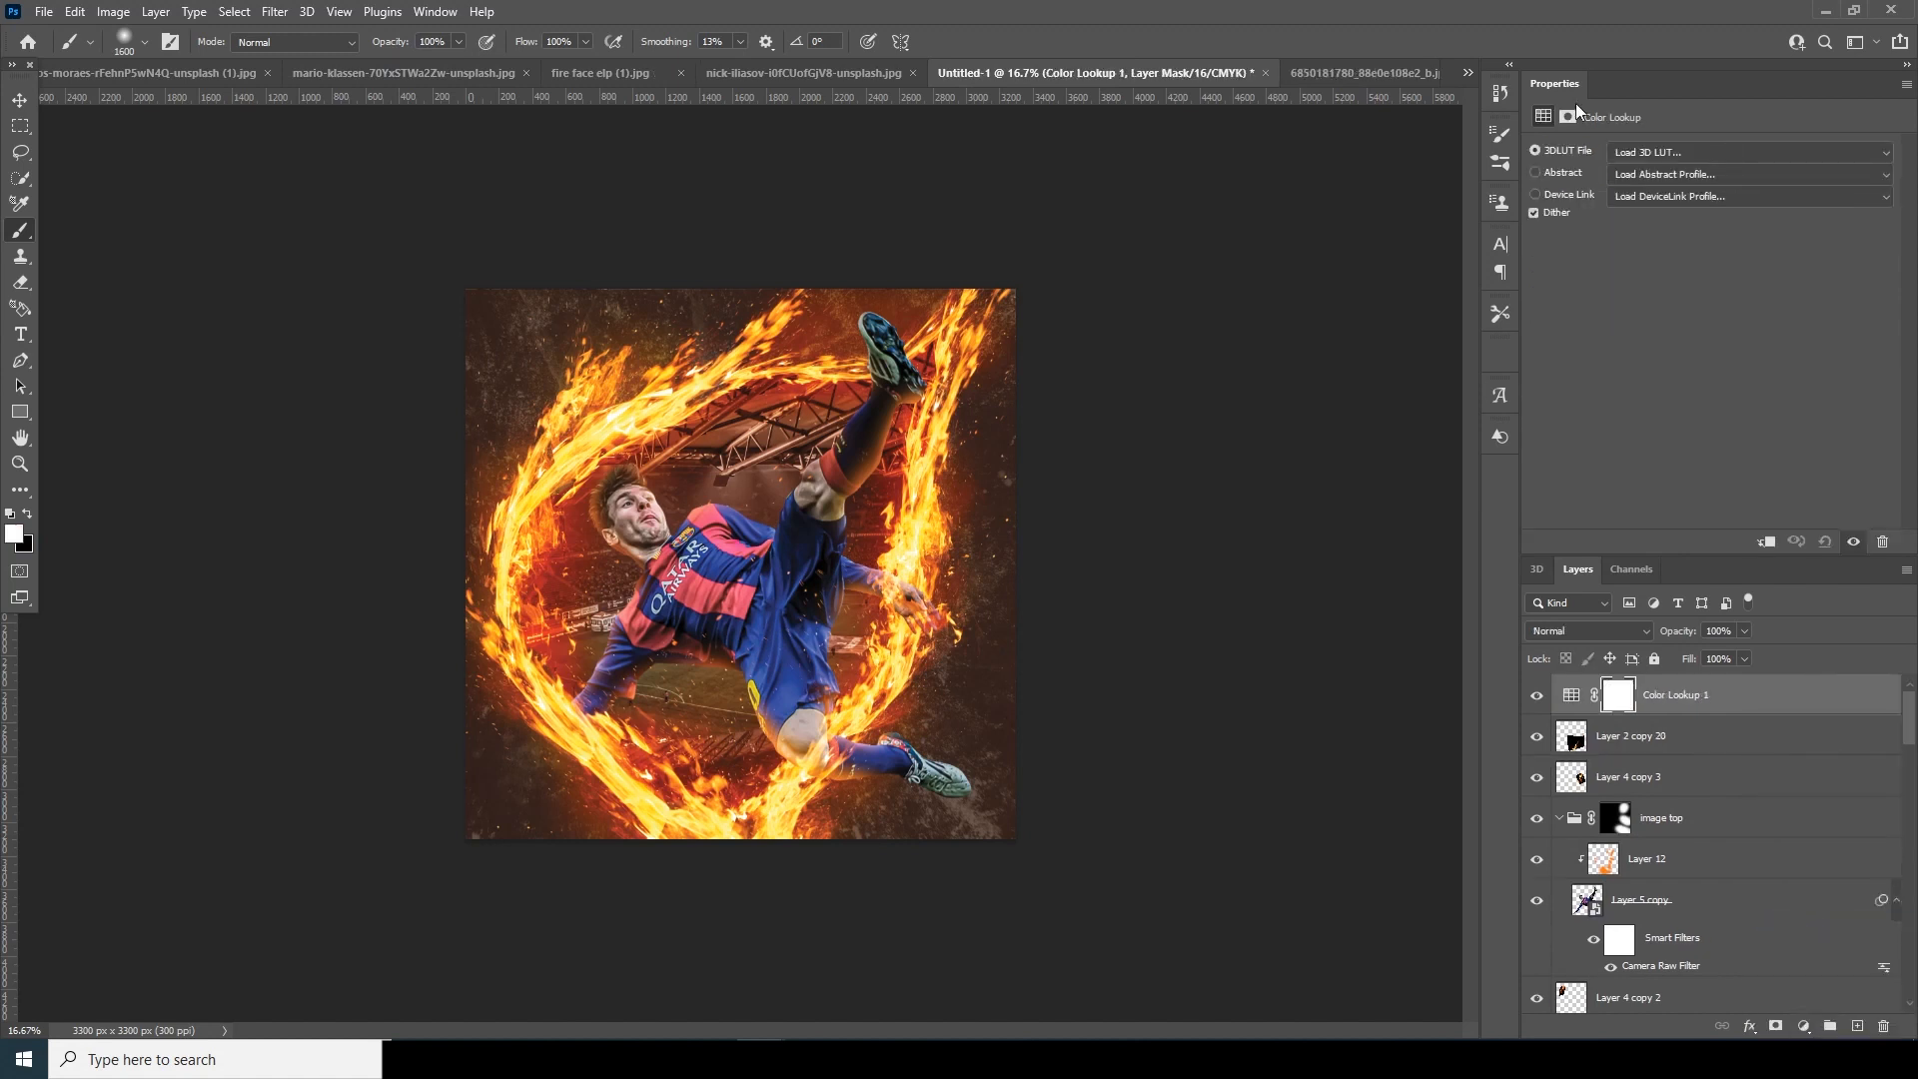
Load windymoodlut 2020.cube from the mood lut folder as the 3D LUT and compare the image with and without it.
left_click(1664, 152)
left_click(1664, 178)
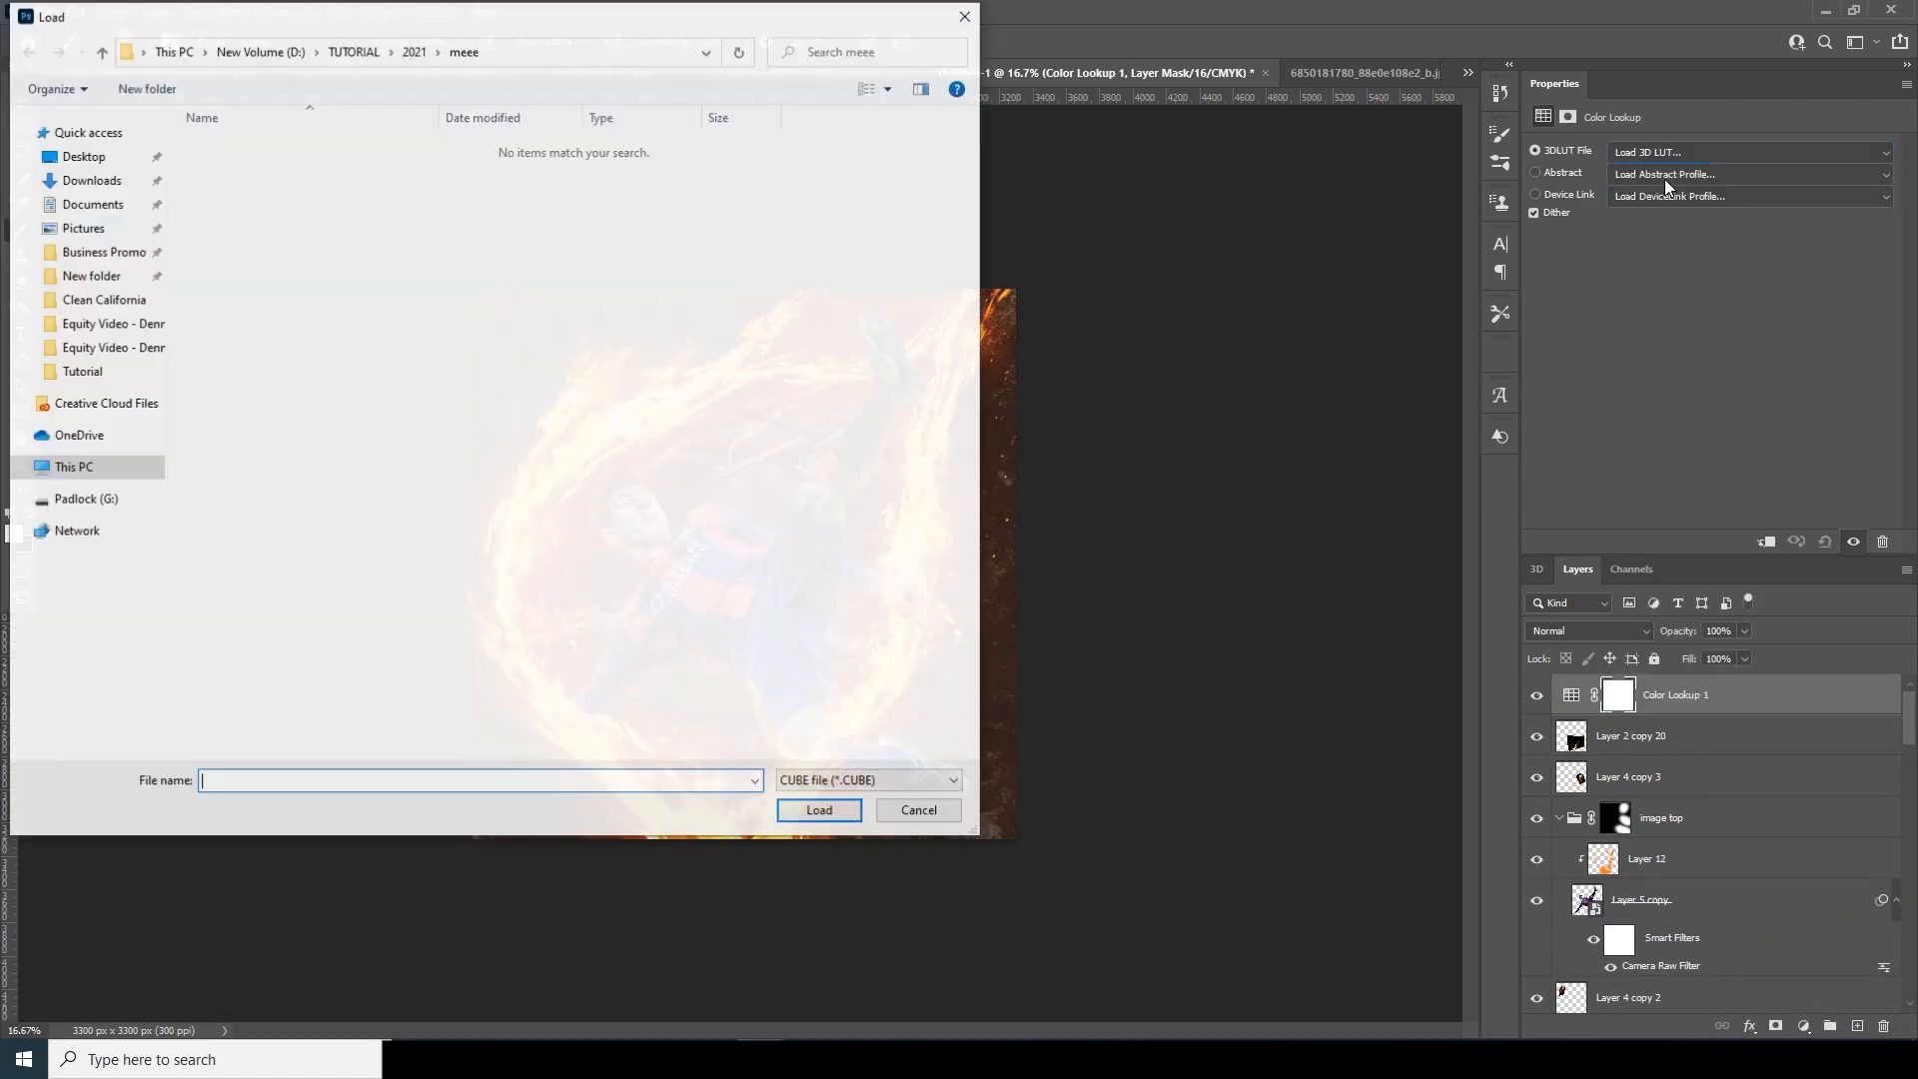
left_click(240, 170)
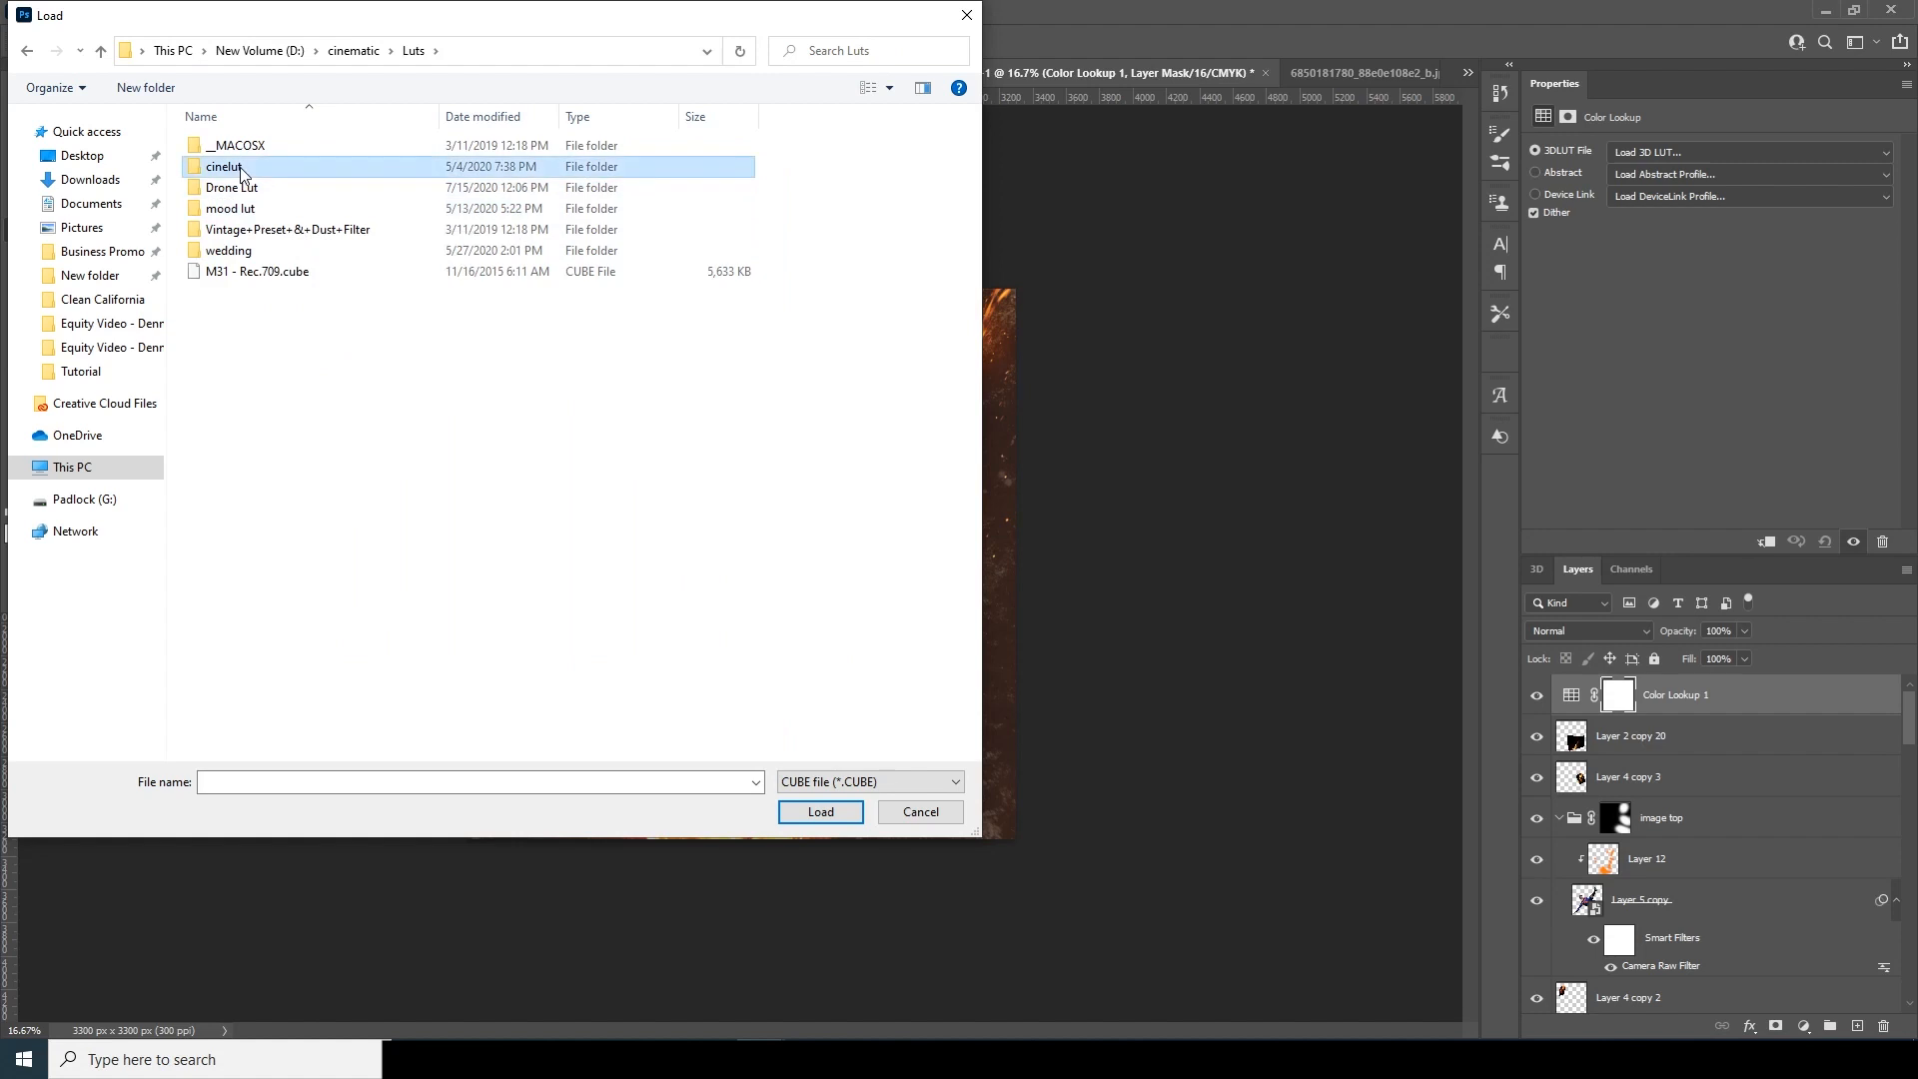
double_click(241, 171)
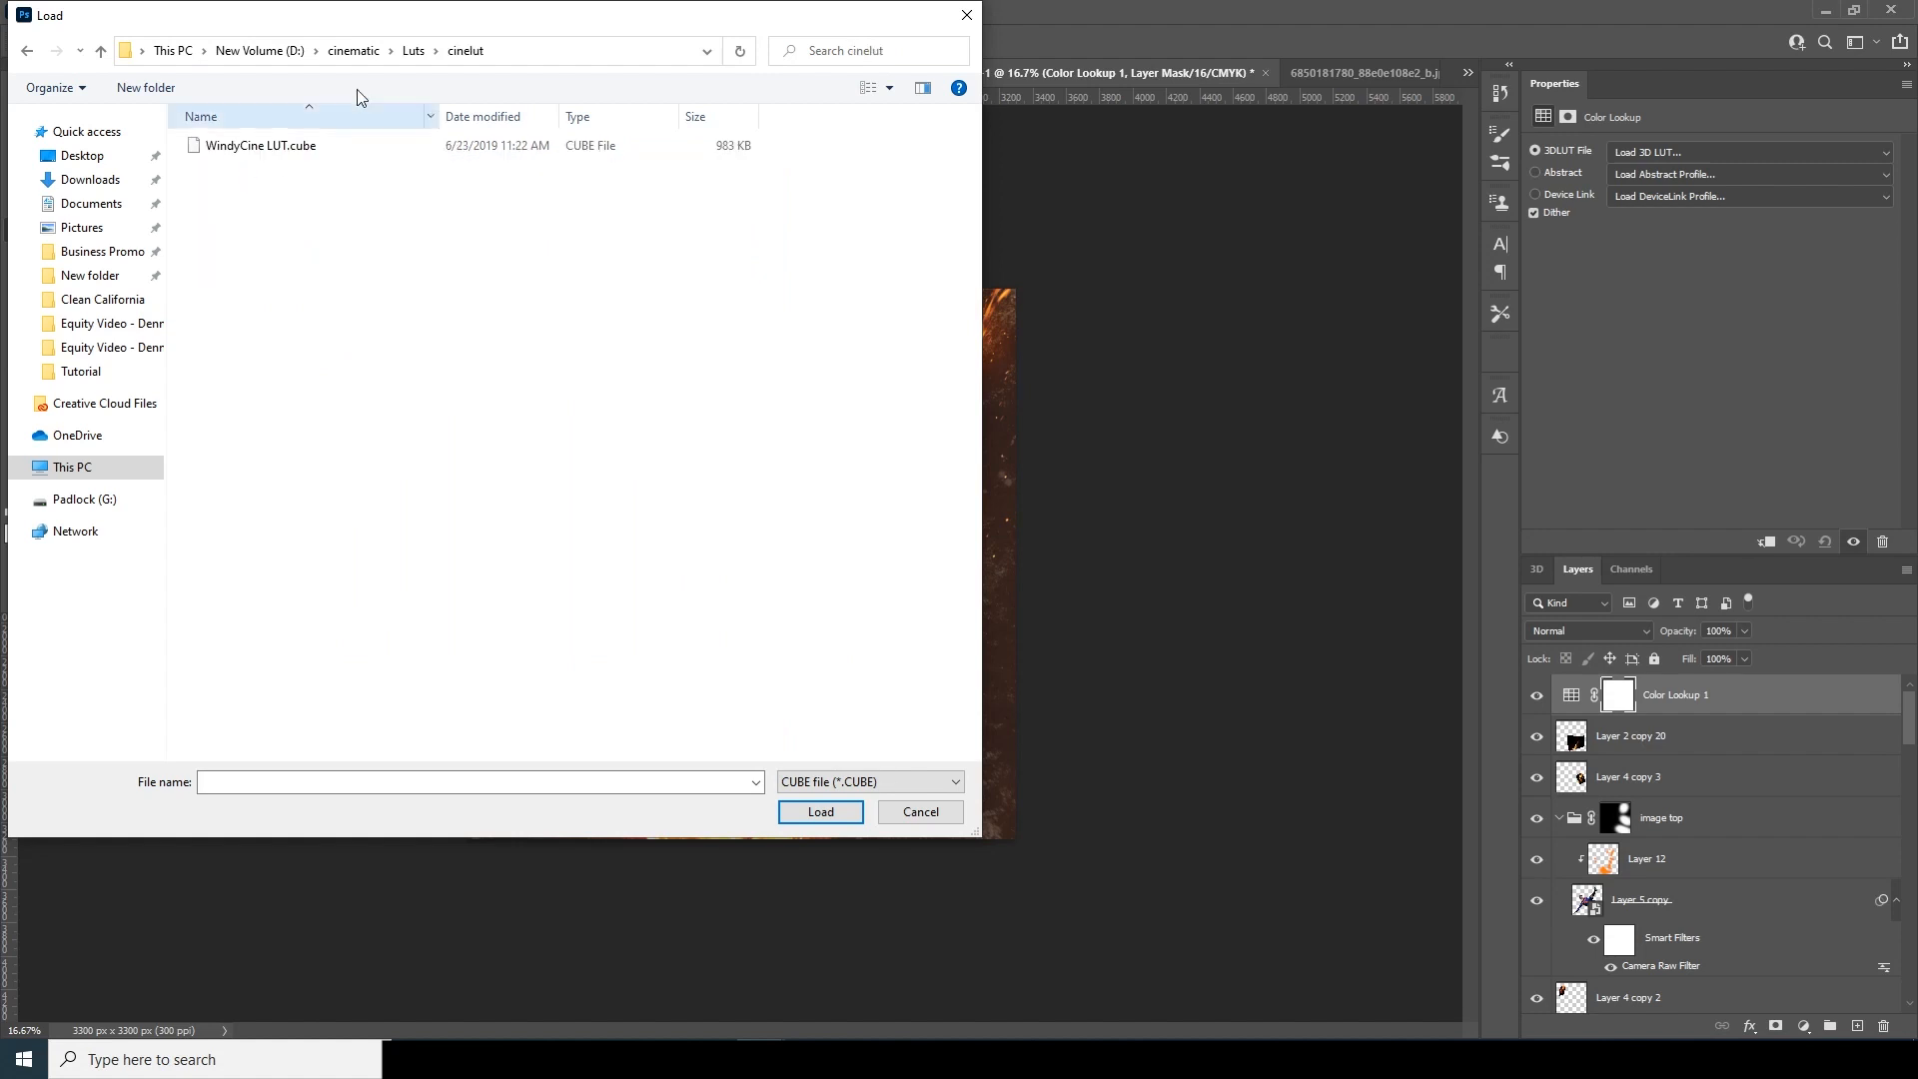
left_click(414, 51)
double_click(247, 207)
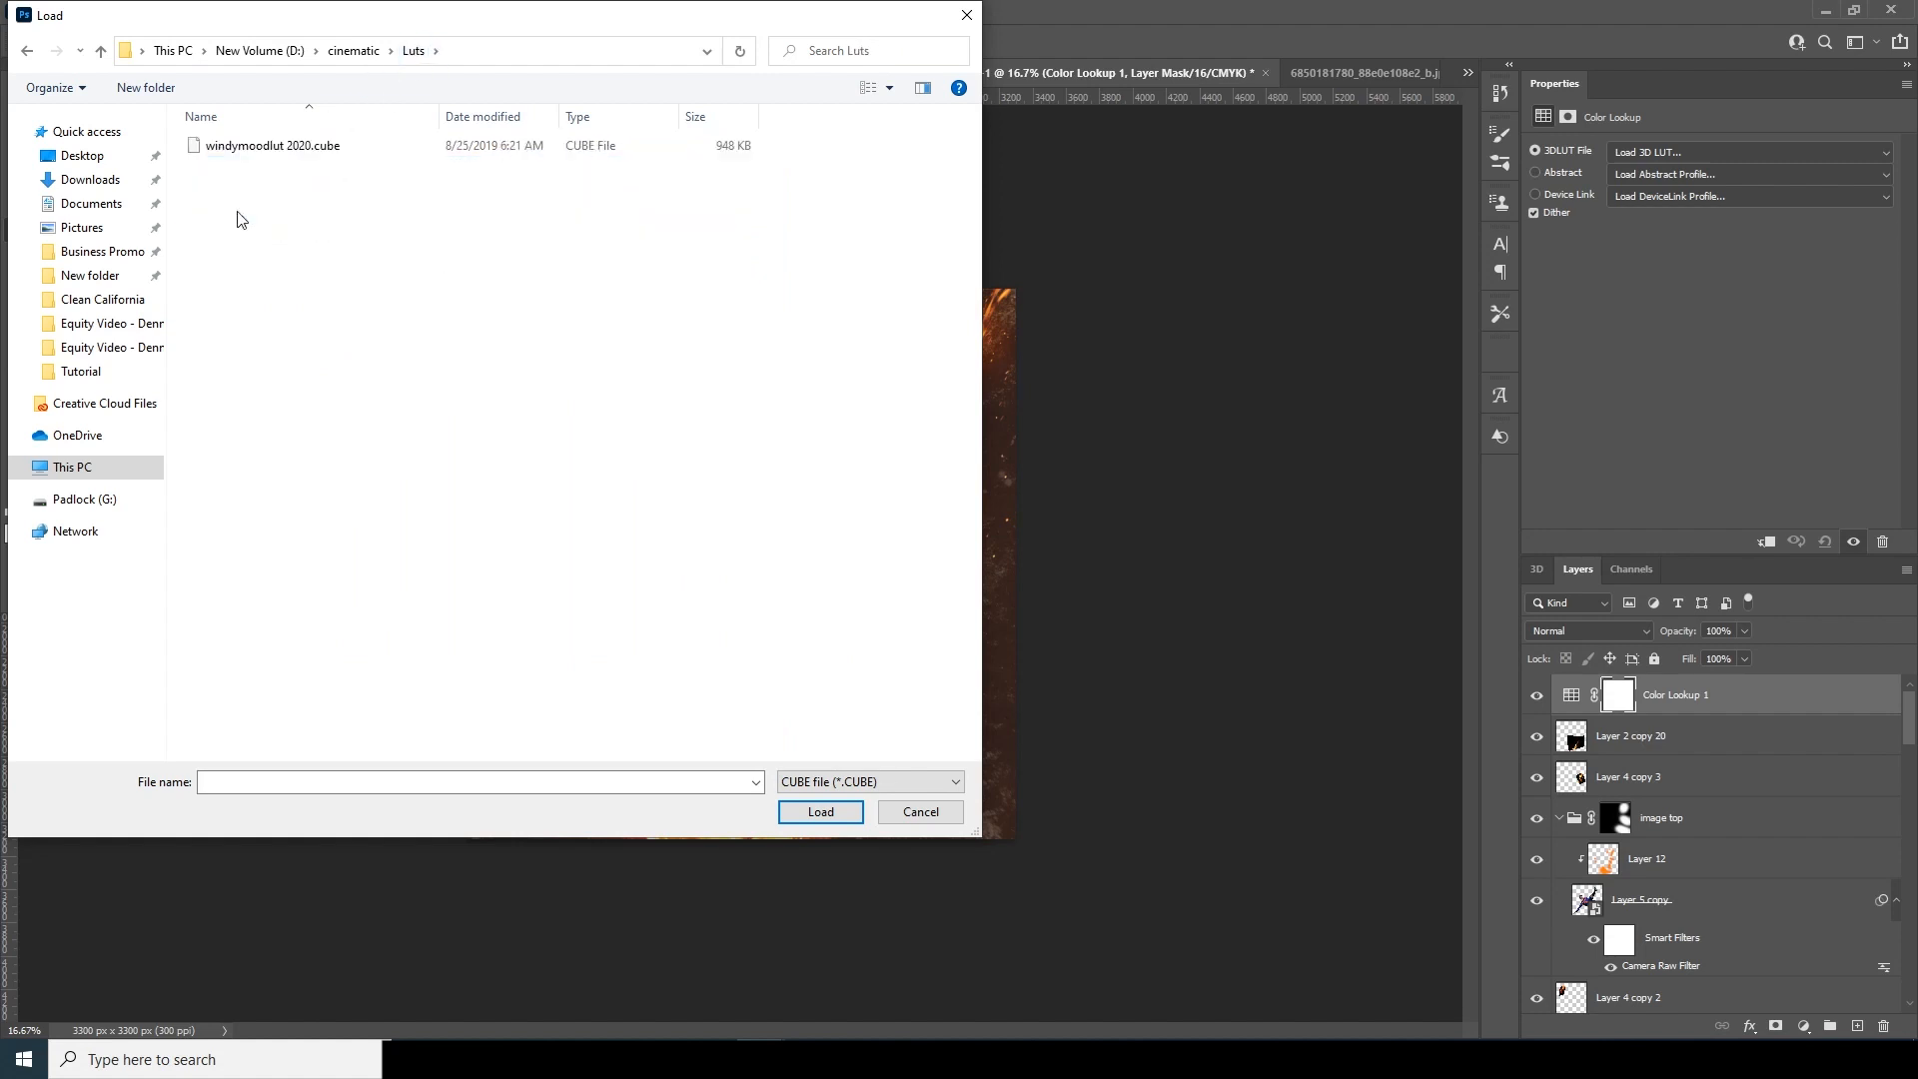
left_click(252, 150)
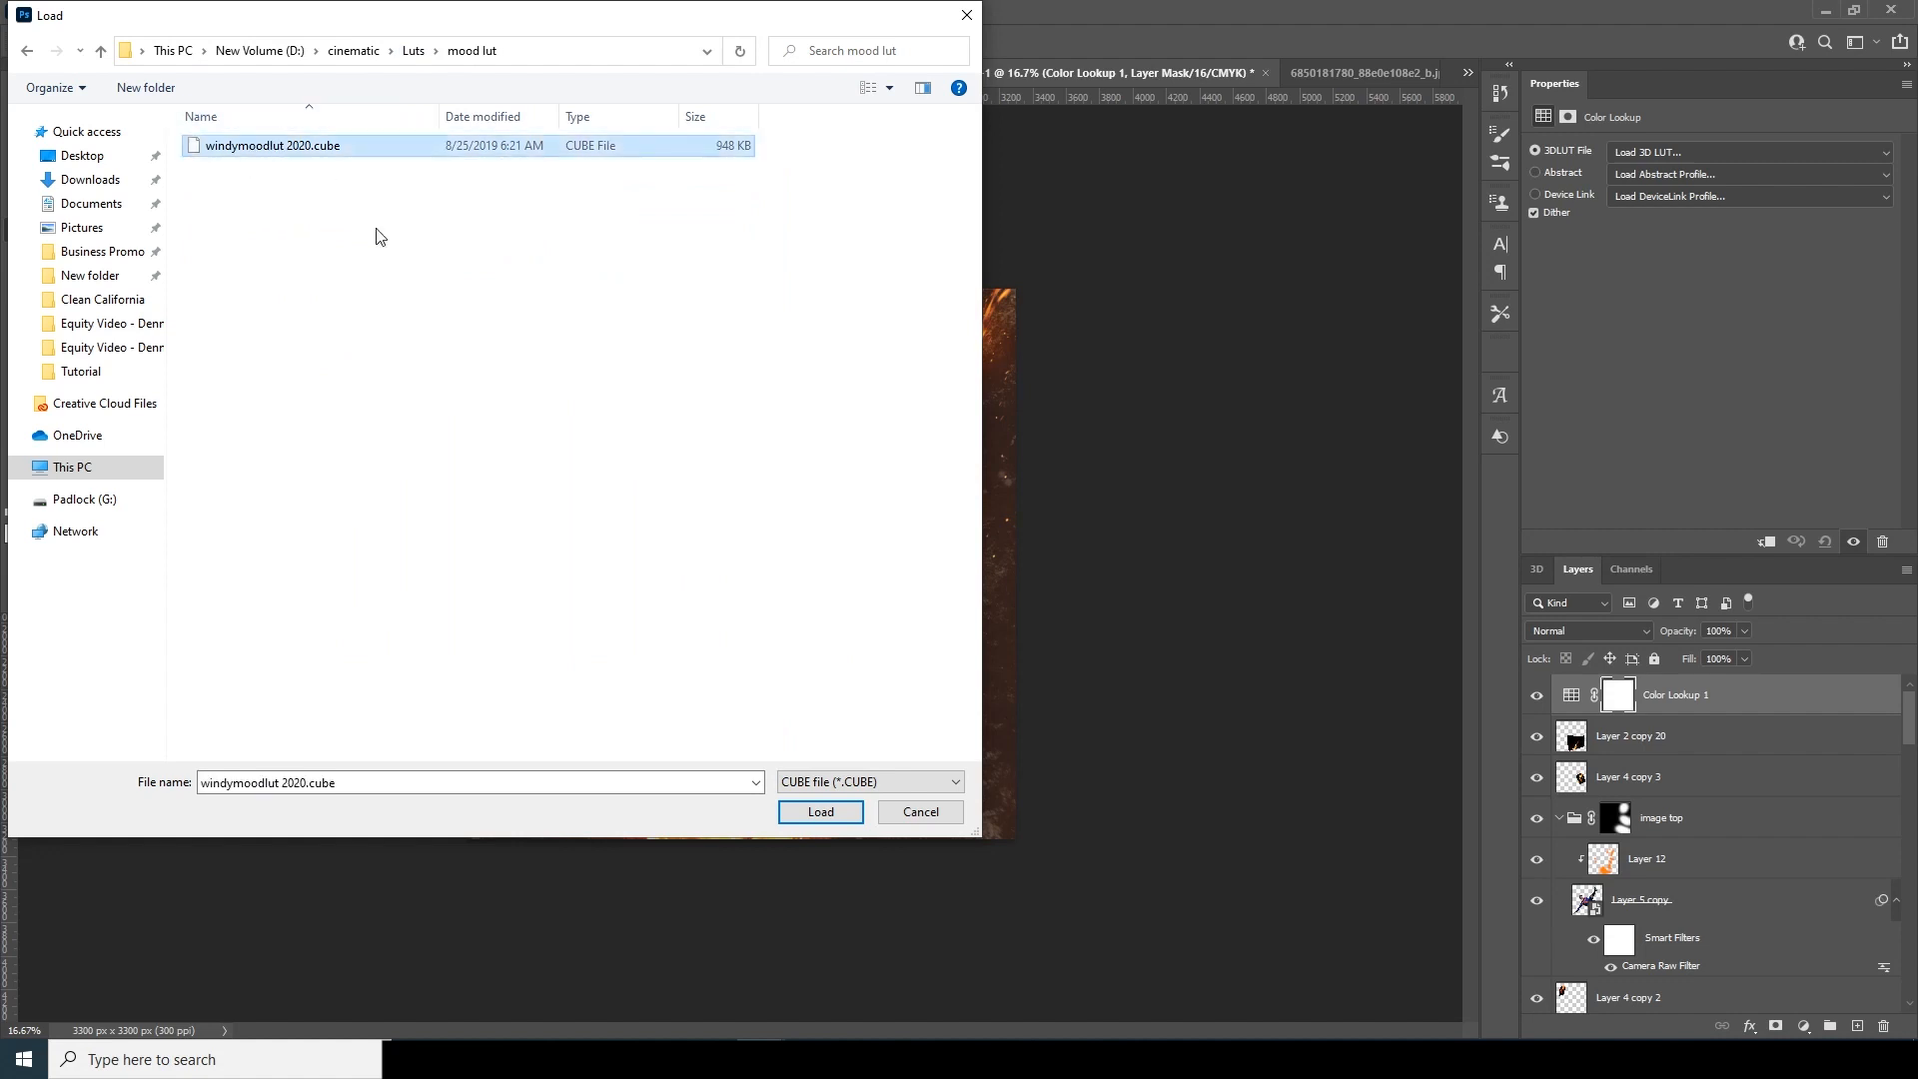
left_click(849, 811)
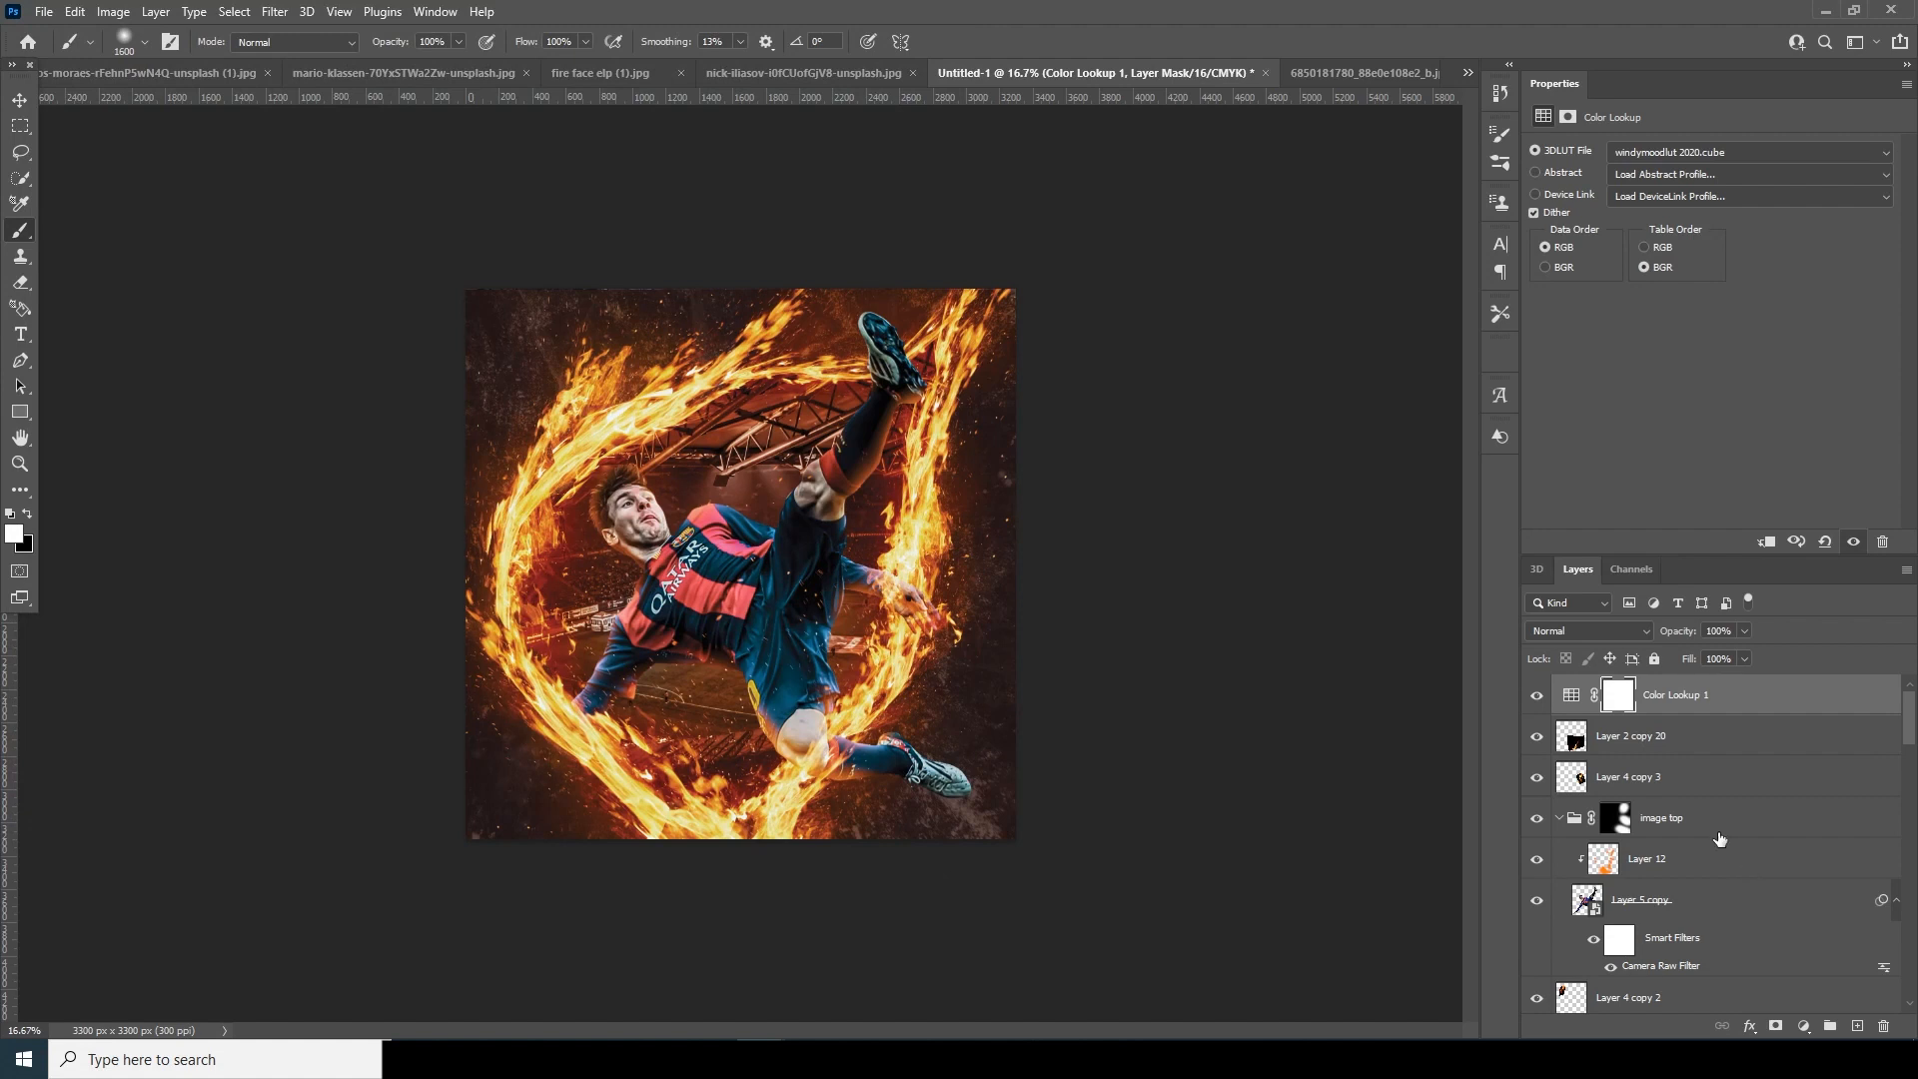
left_click(1573, 698)
left_click(1536, 696)
left_click(1536, 696)
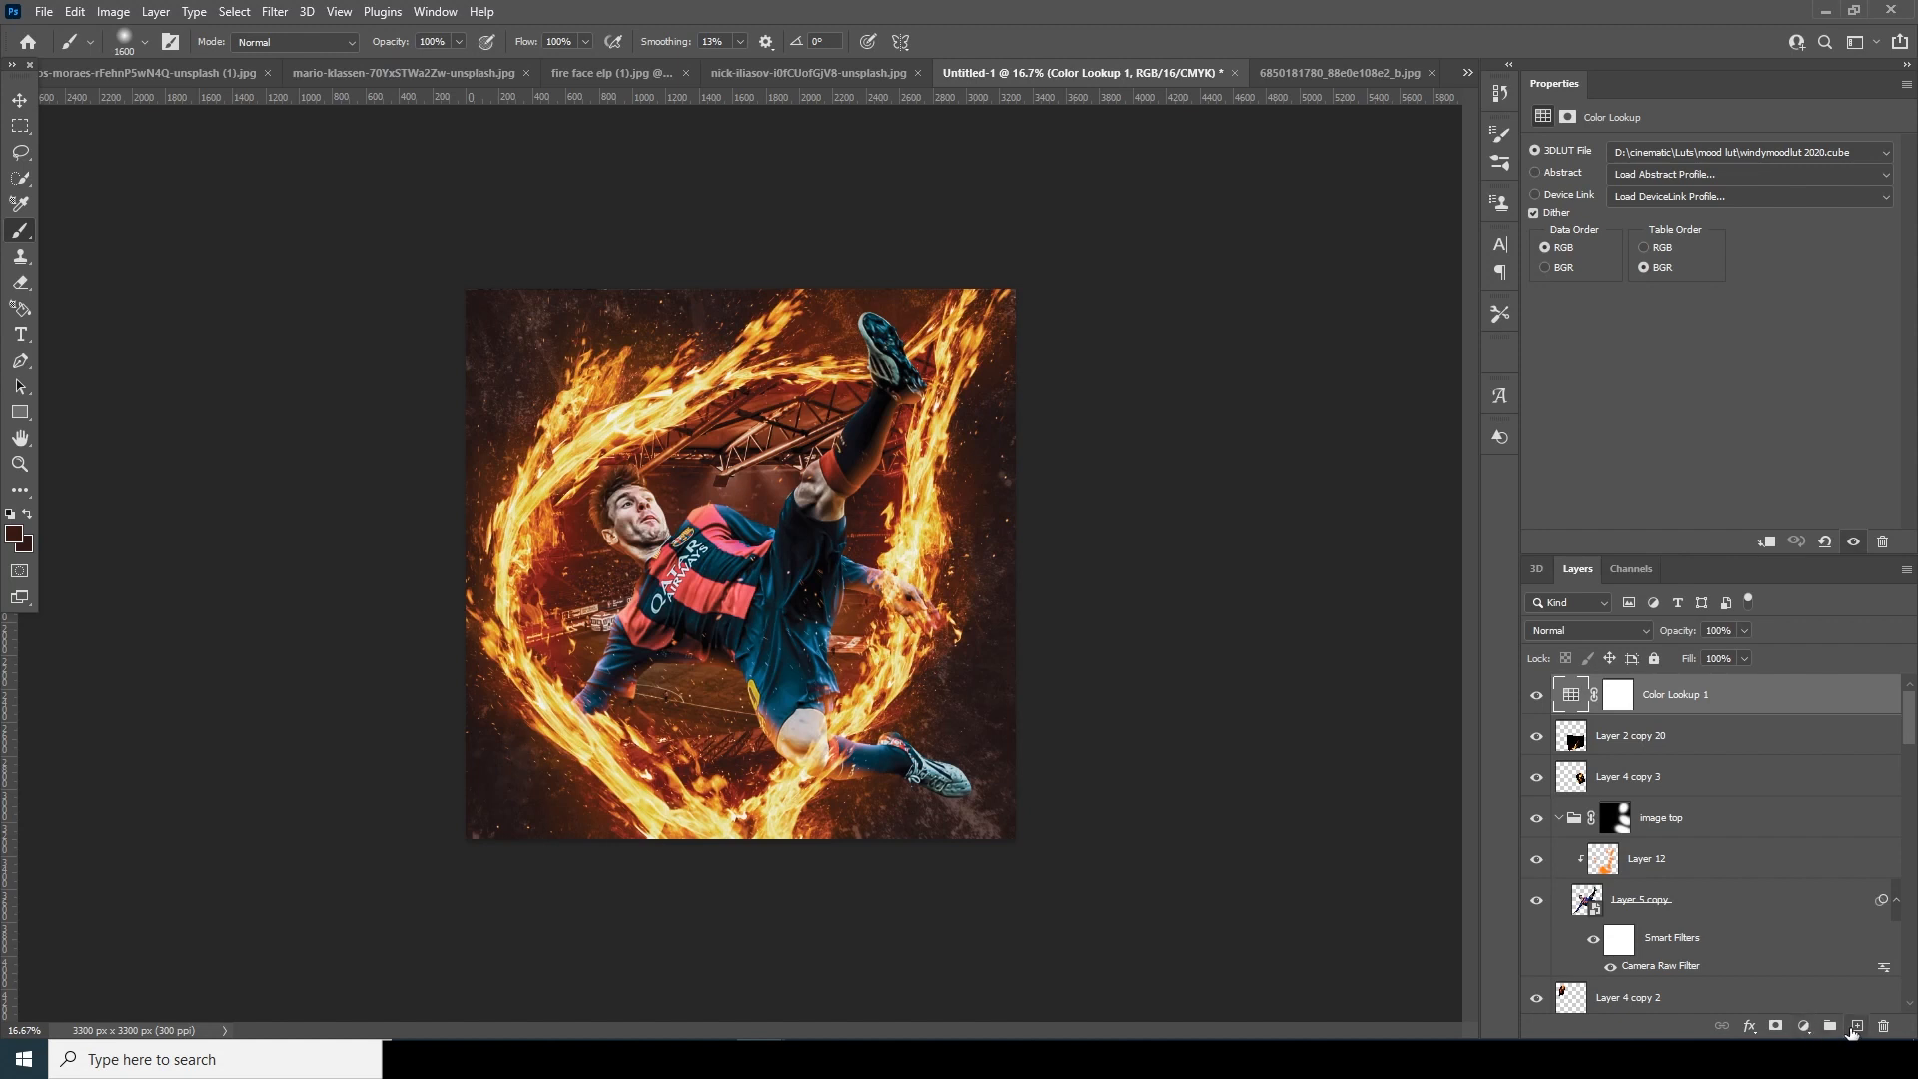
Add a new layer above Color Lookup 1, fill it with grey and blend it as Soft Light.
key("ctrl+shift+alt+n")
left_click(76, 12)
left_click(237, 321)
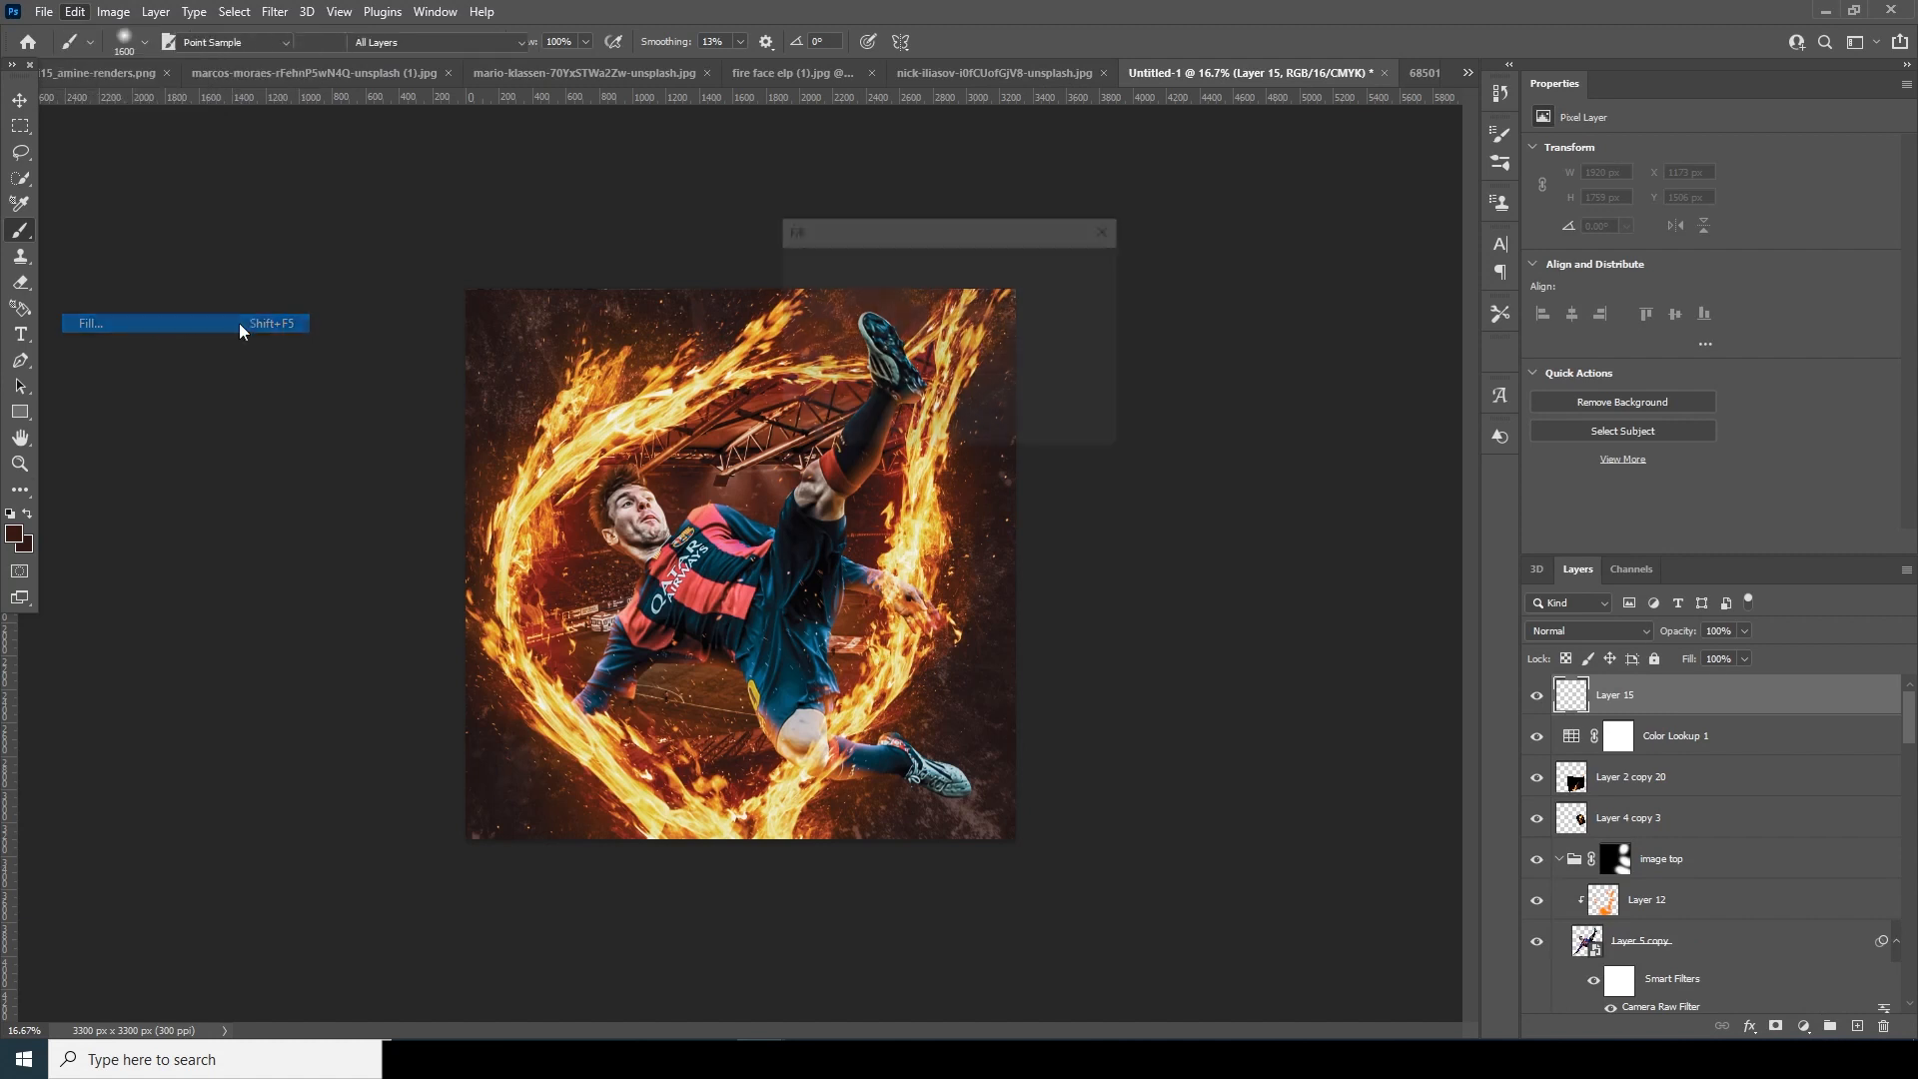
left_click(1086, 269)
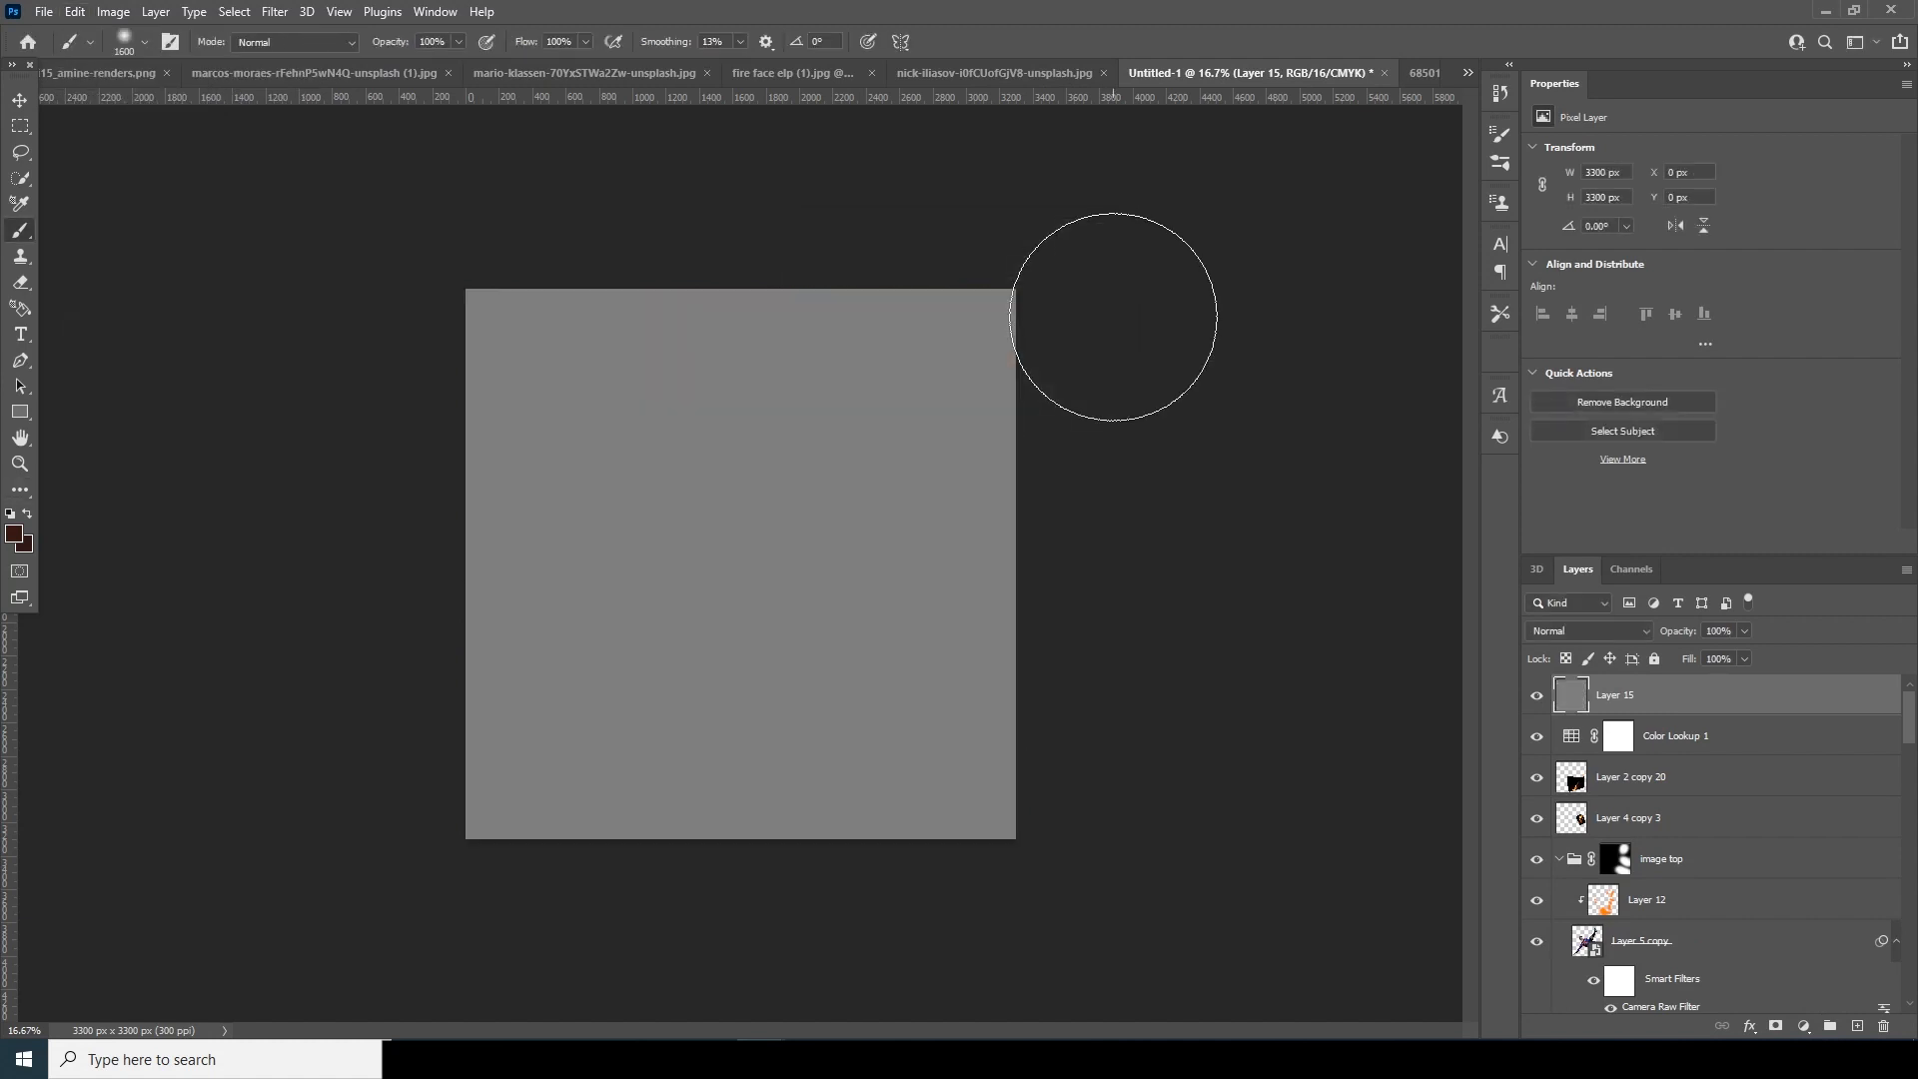
left_click(1585, 629)
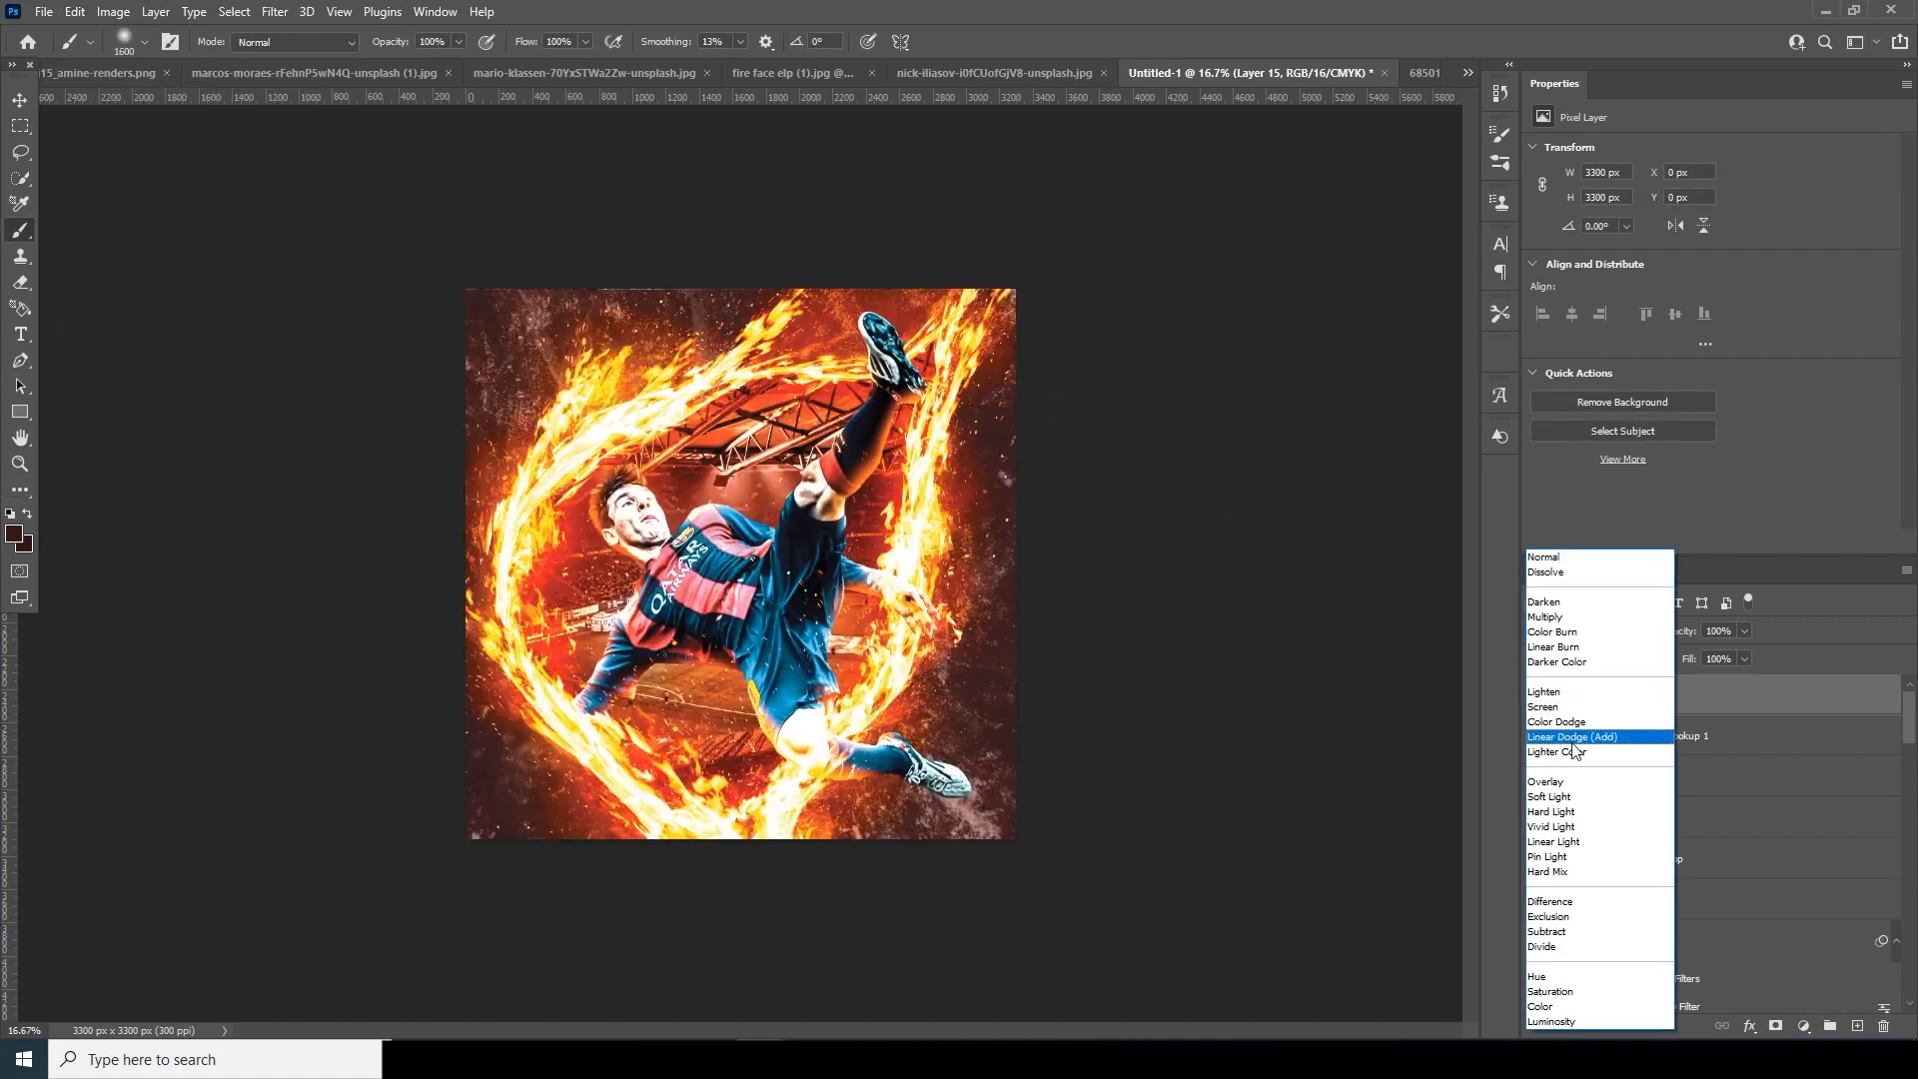
left_click(1558, 787)
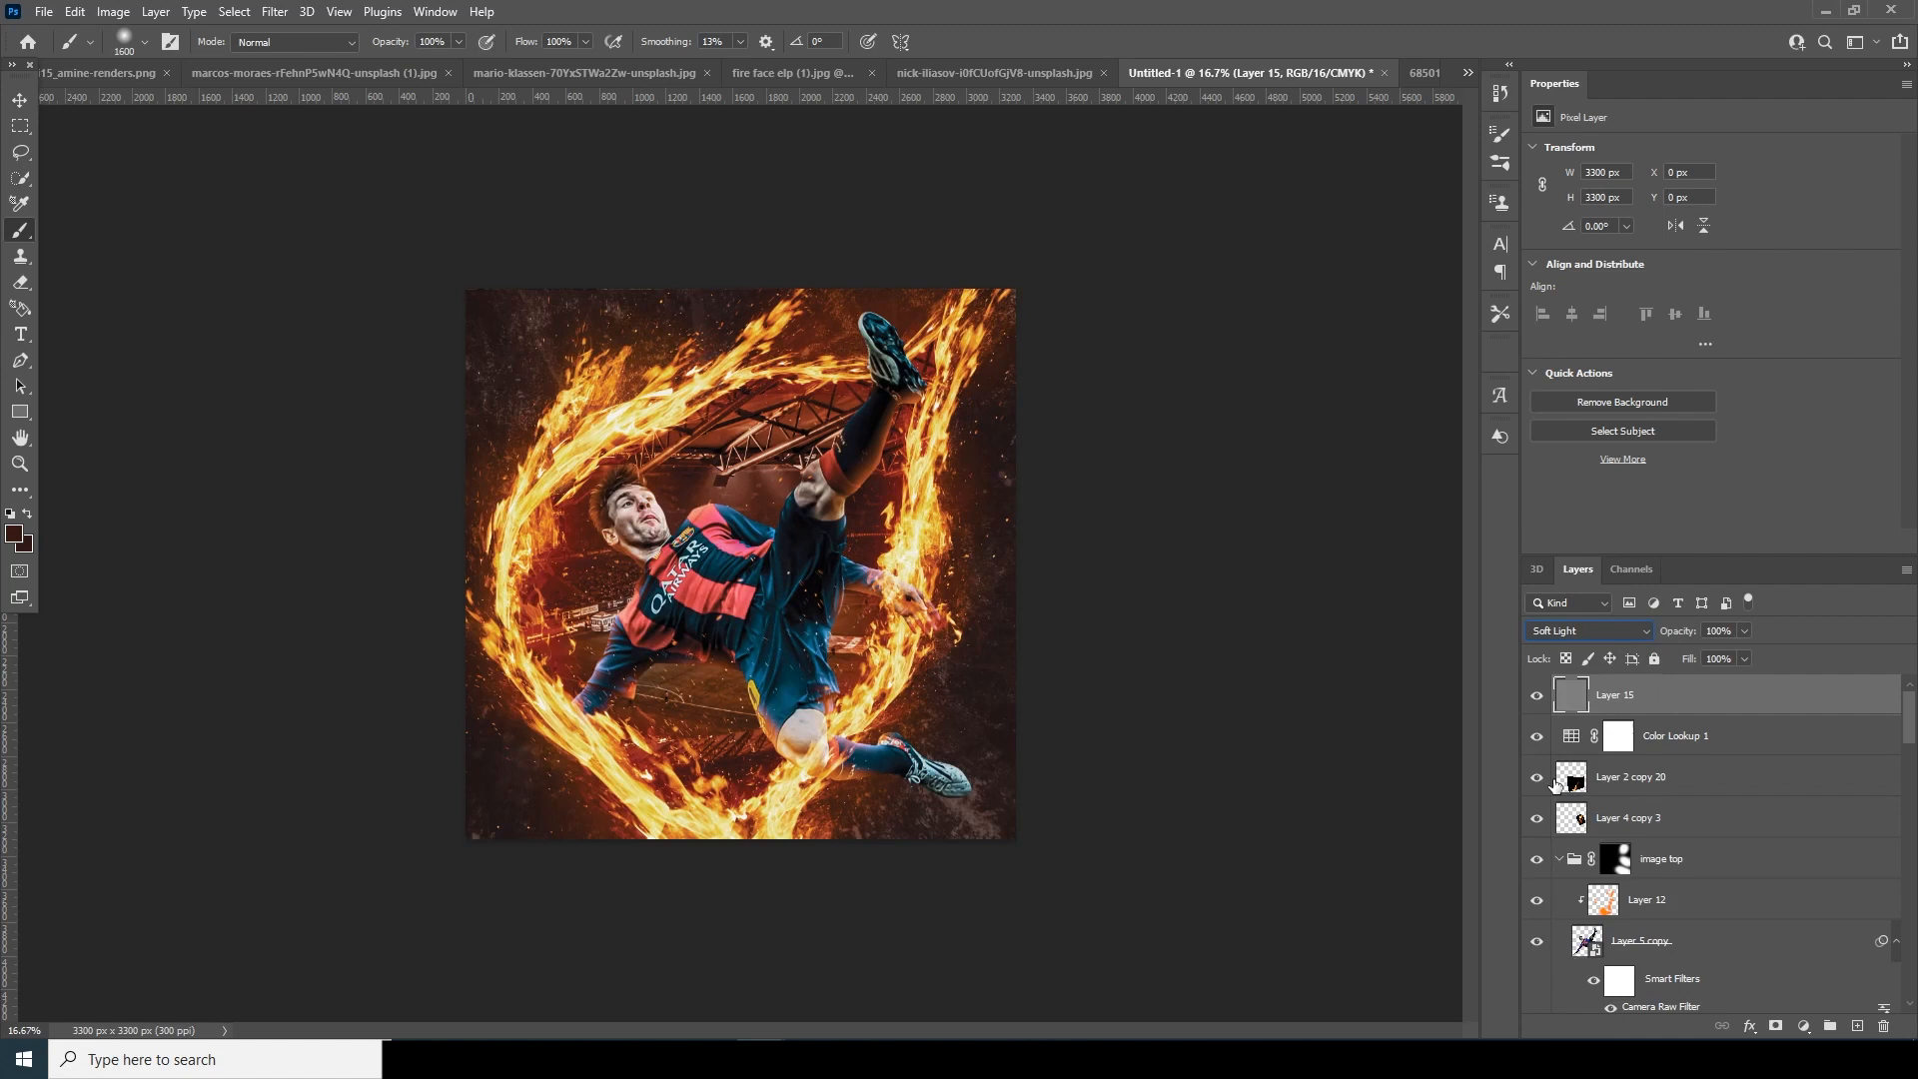
Dodge around the footballer's head, arms and raised leg on Layer 15 at 67% midtone exposure, with the brush between 300 and 500 px.
left_click(20, 489)
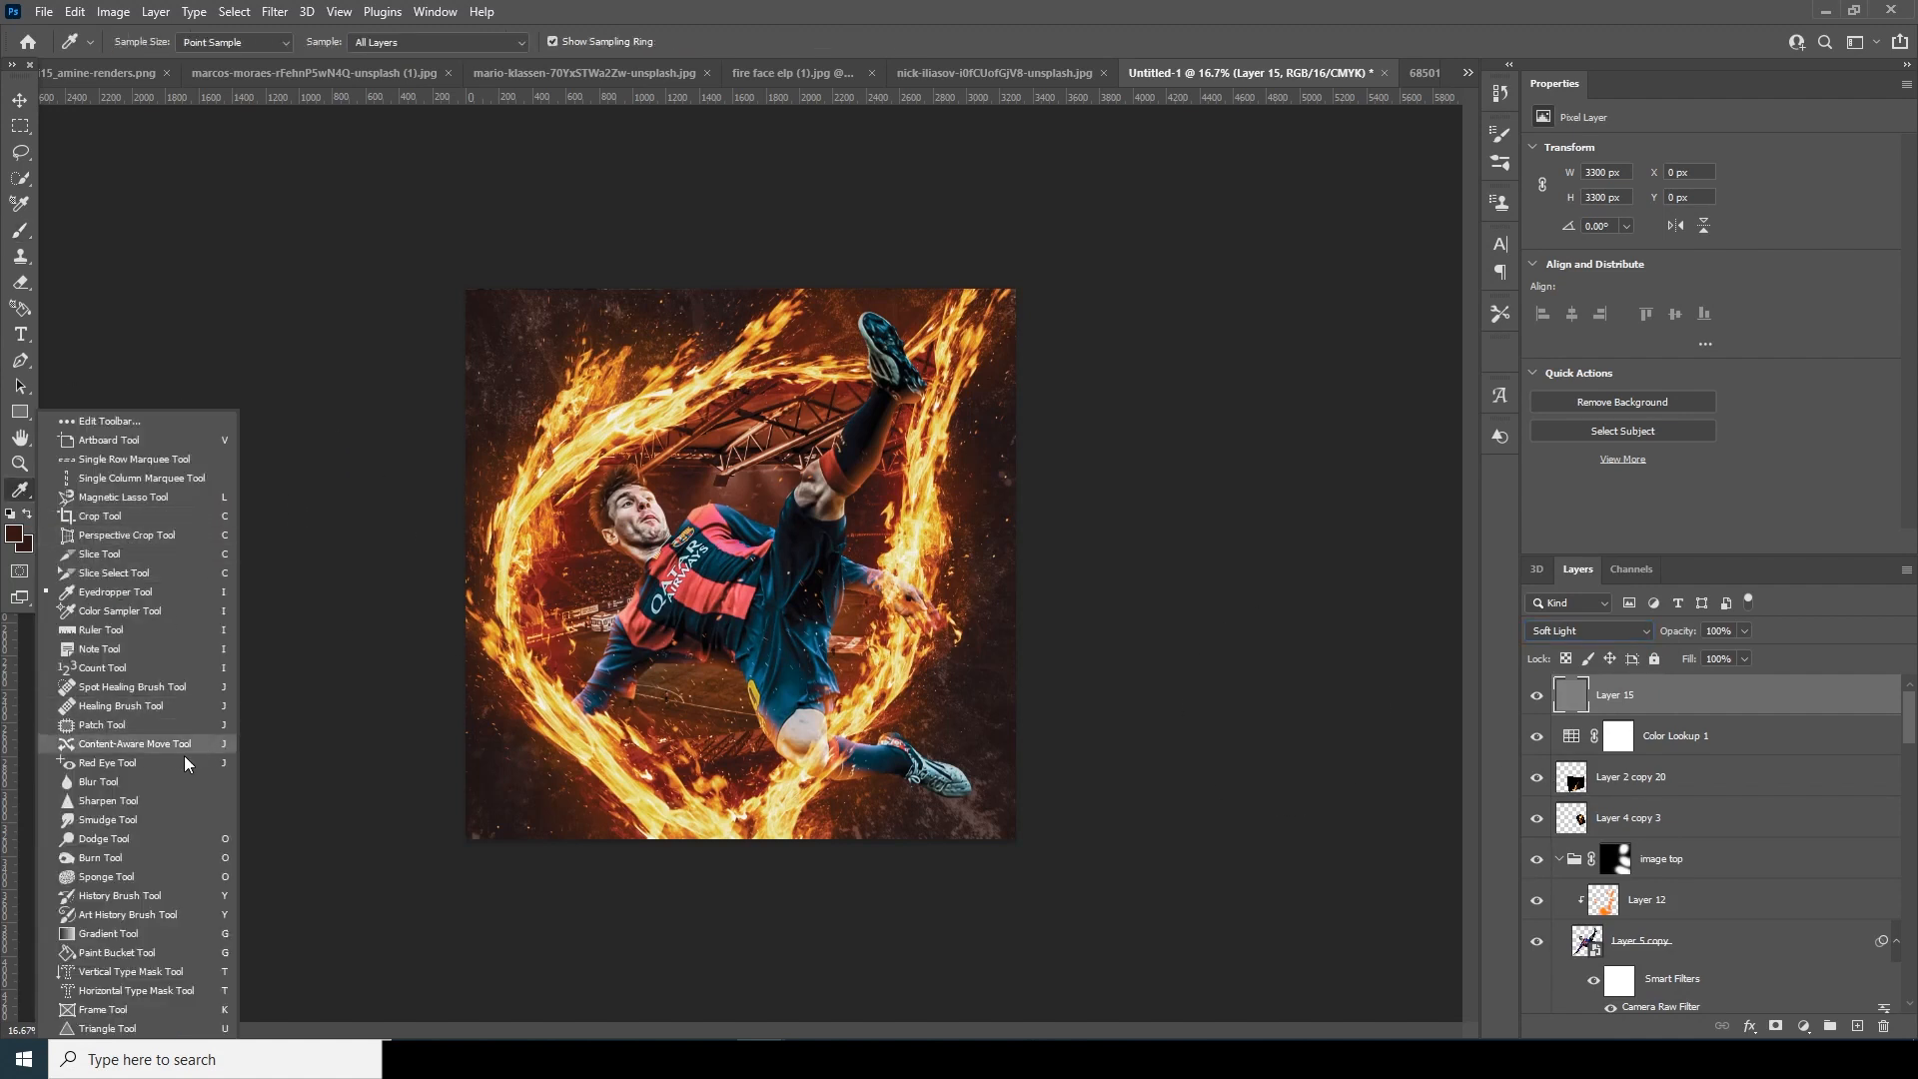
left_click(132, 835)
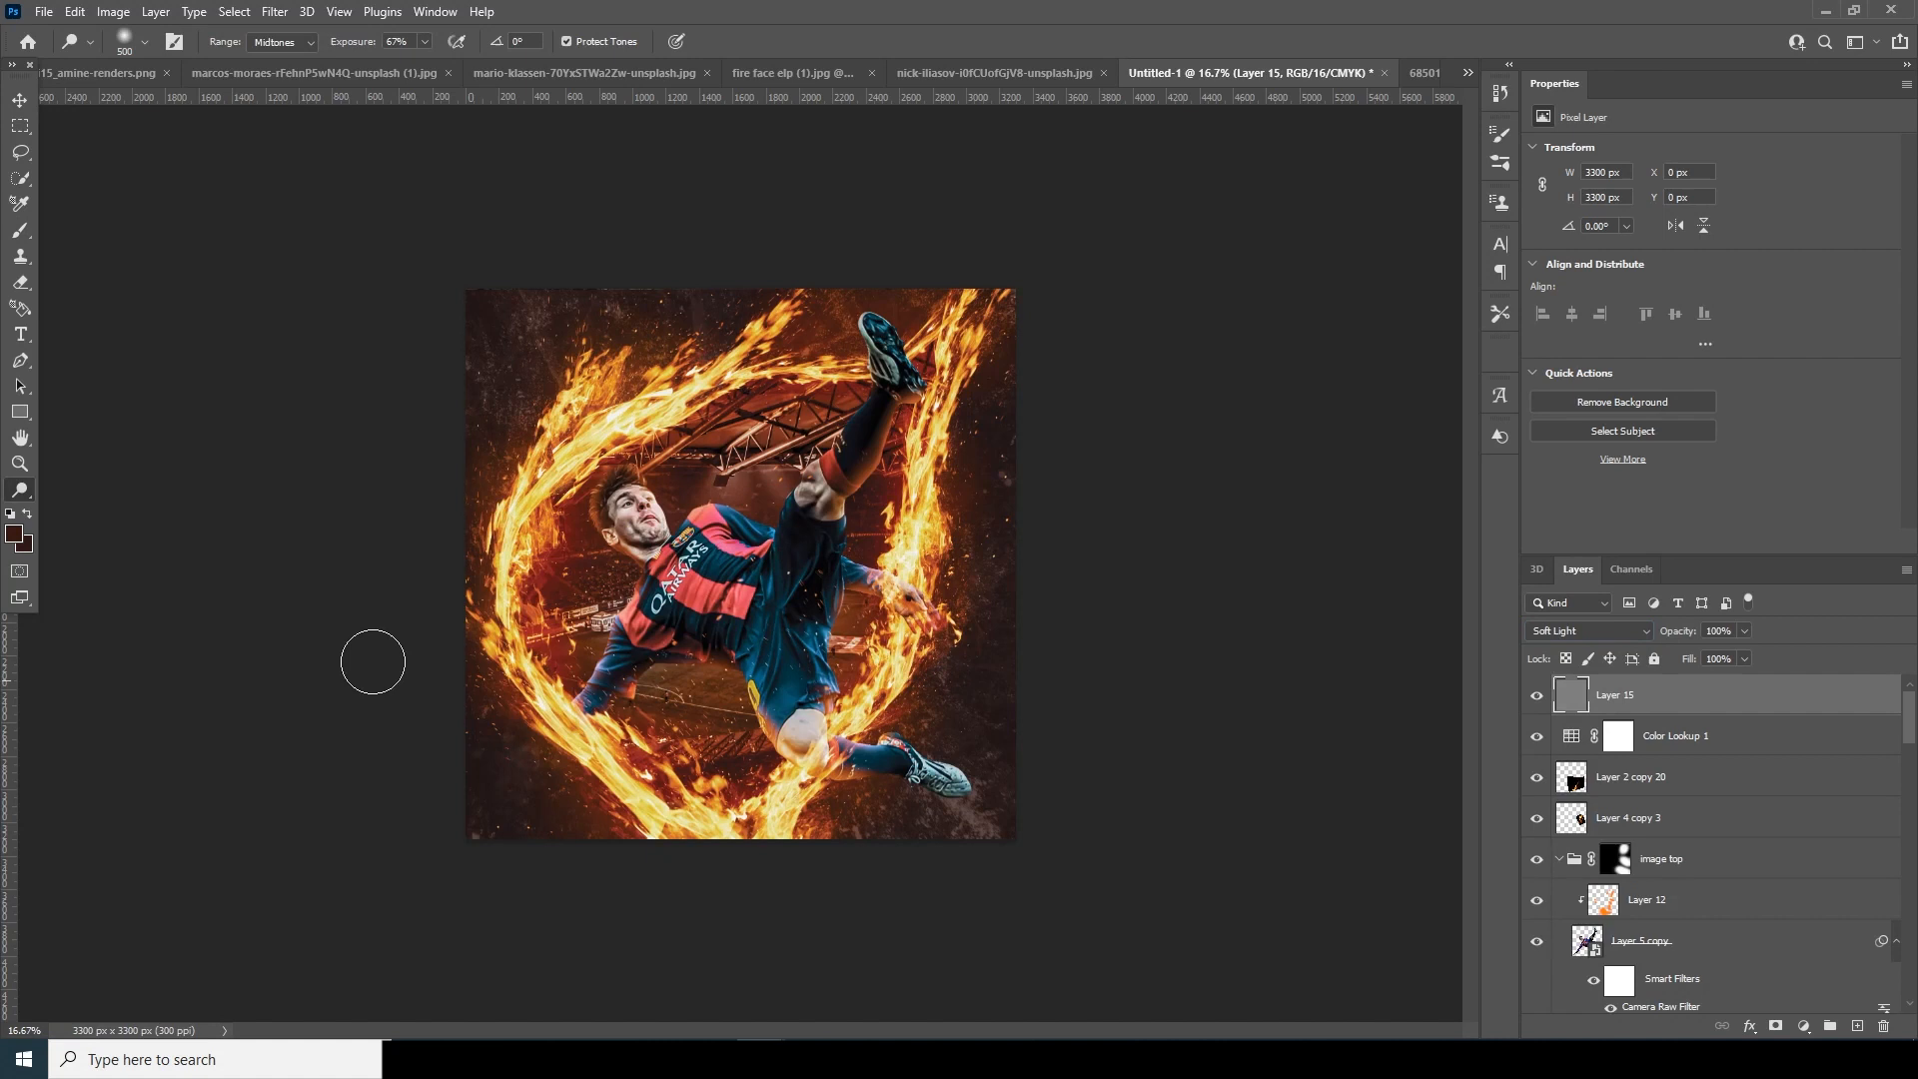
mouse_move(591, 524)
left_mouse_down()
mouse_move(577, 571)
mouse_move(592, 561)
left_mouse_up()
key("bracketleft")
key("bracketleft")
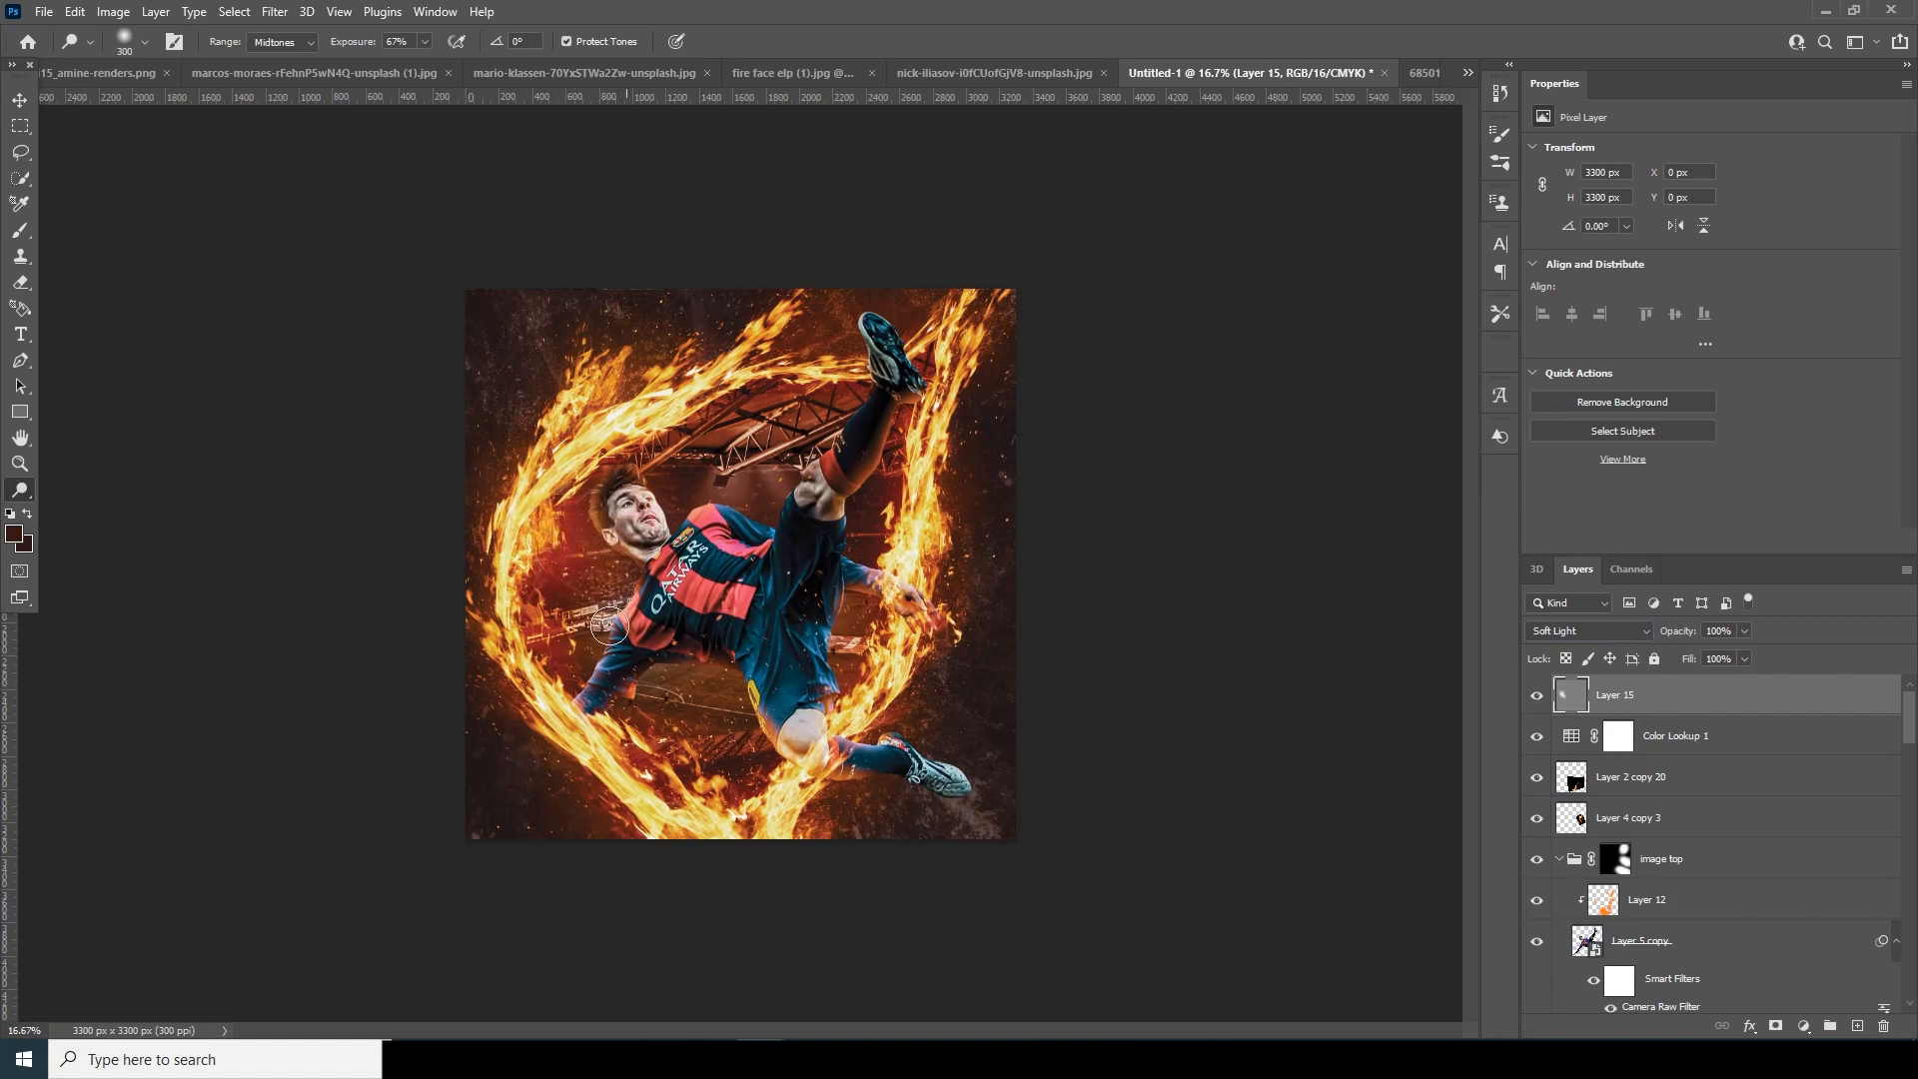
mouse_move(611, 627)
left_mouse_down()
mouse_move(554, 718)
mouse_move(583, 663)
mouse_move(602, 737)
left_mouse_up()
key("bracketright")
mouse_move(860, 560)
left_mouse_down()
mouse_move(918, 591)
mouse_move(867, 502)
mouse_move(899, 624)
left_mouse_up()
left_click_drag(894, 380, 821, 420)
key("bracketright")
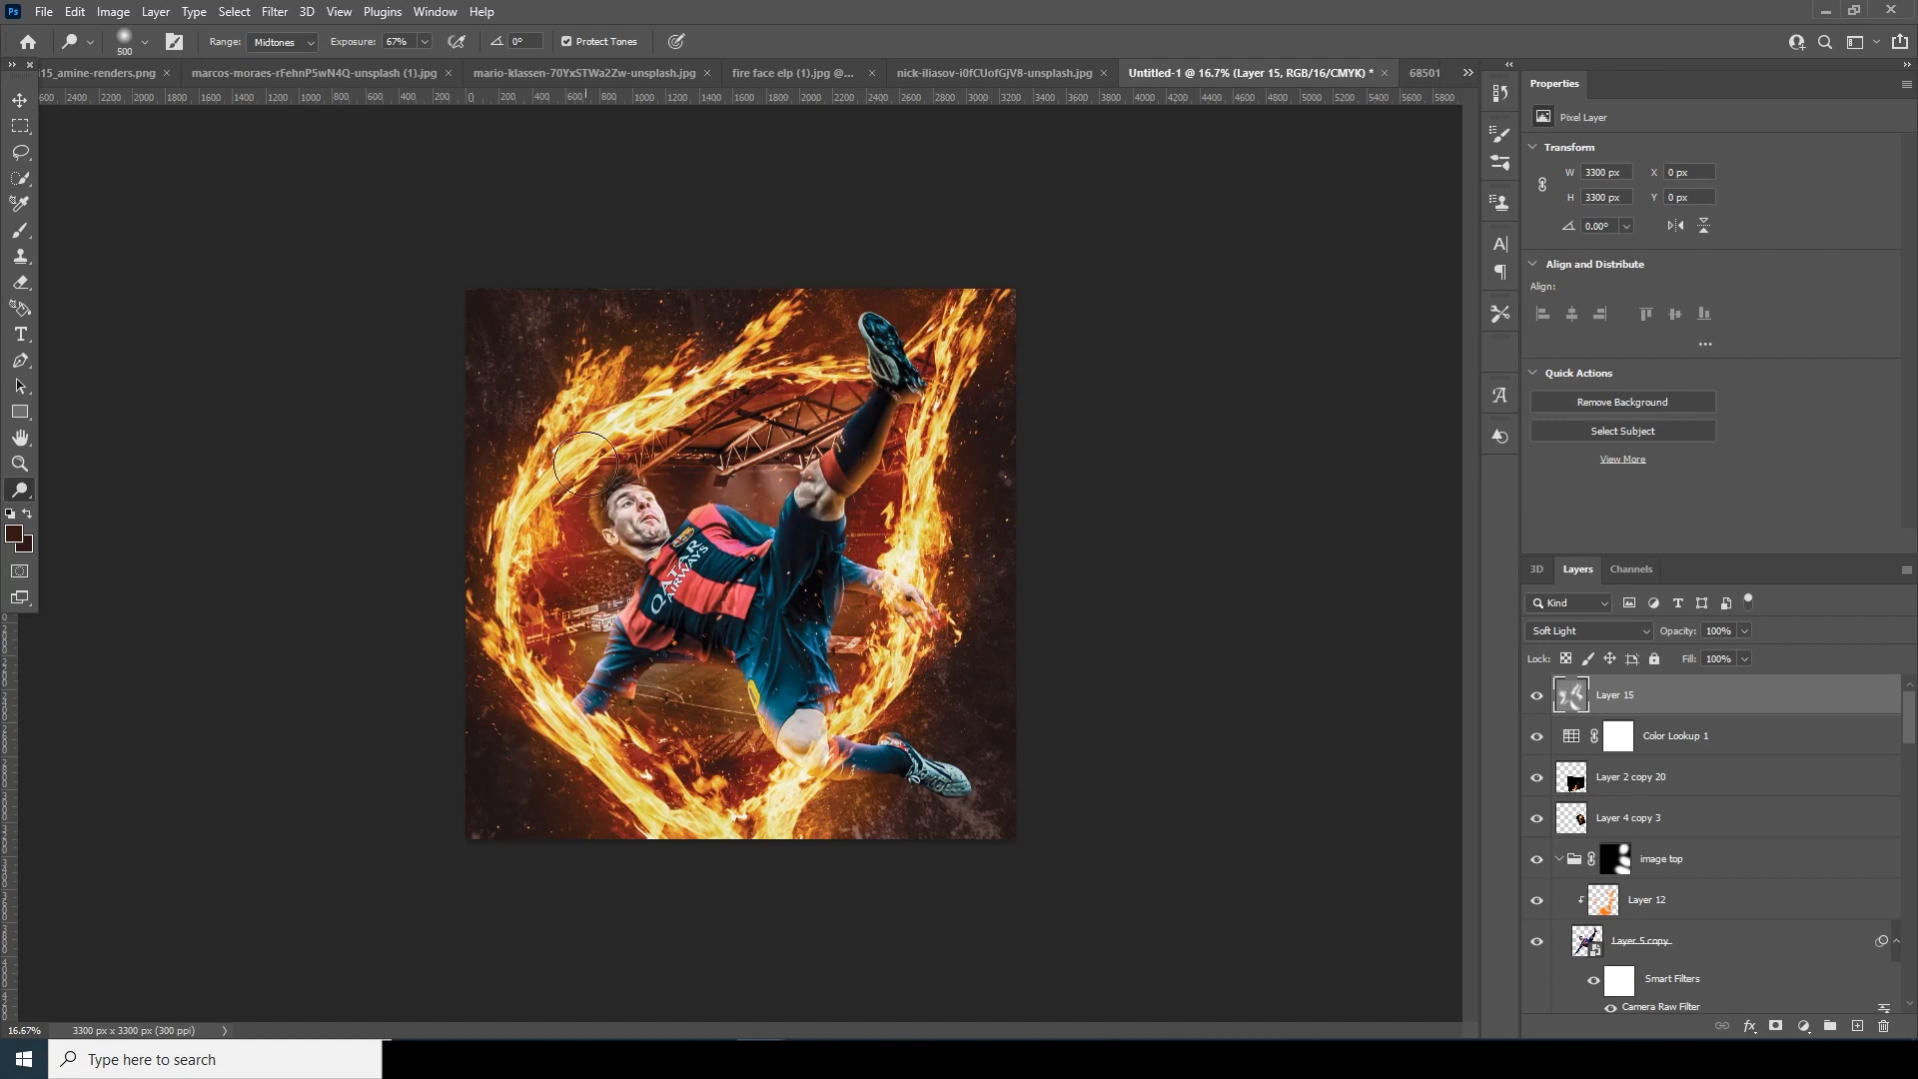
left_click(1537, 696)
left_click(1537, 696)
left_click(1537, 696)
left_click(1537, 696)
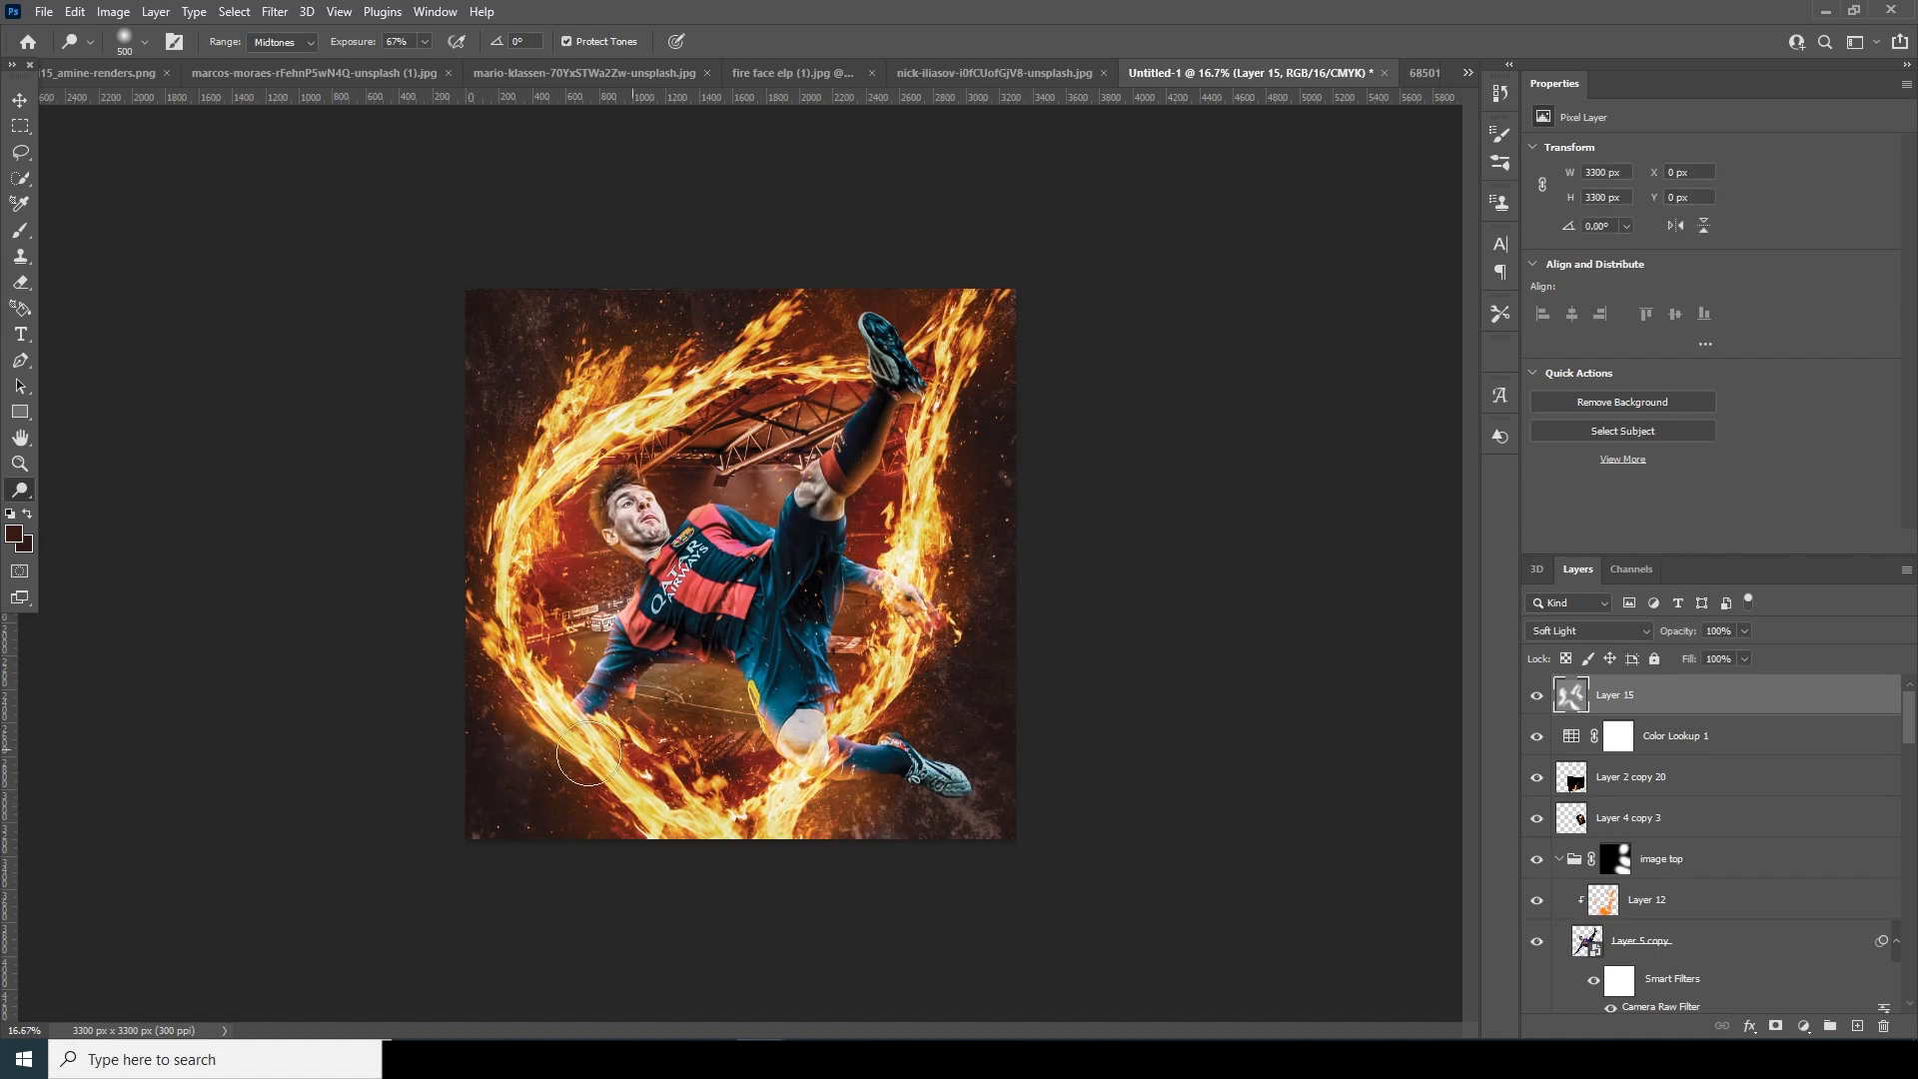
Burn the shadow areas on Layer 15 with the Burn tool at 50% midtone exposure, reducing the brush from 1000 to 300 px.
right_click(20, 489)
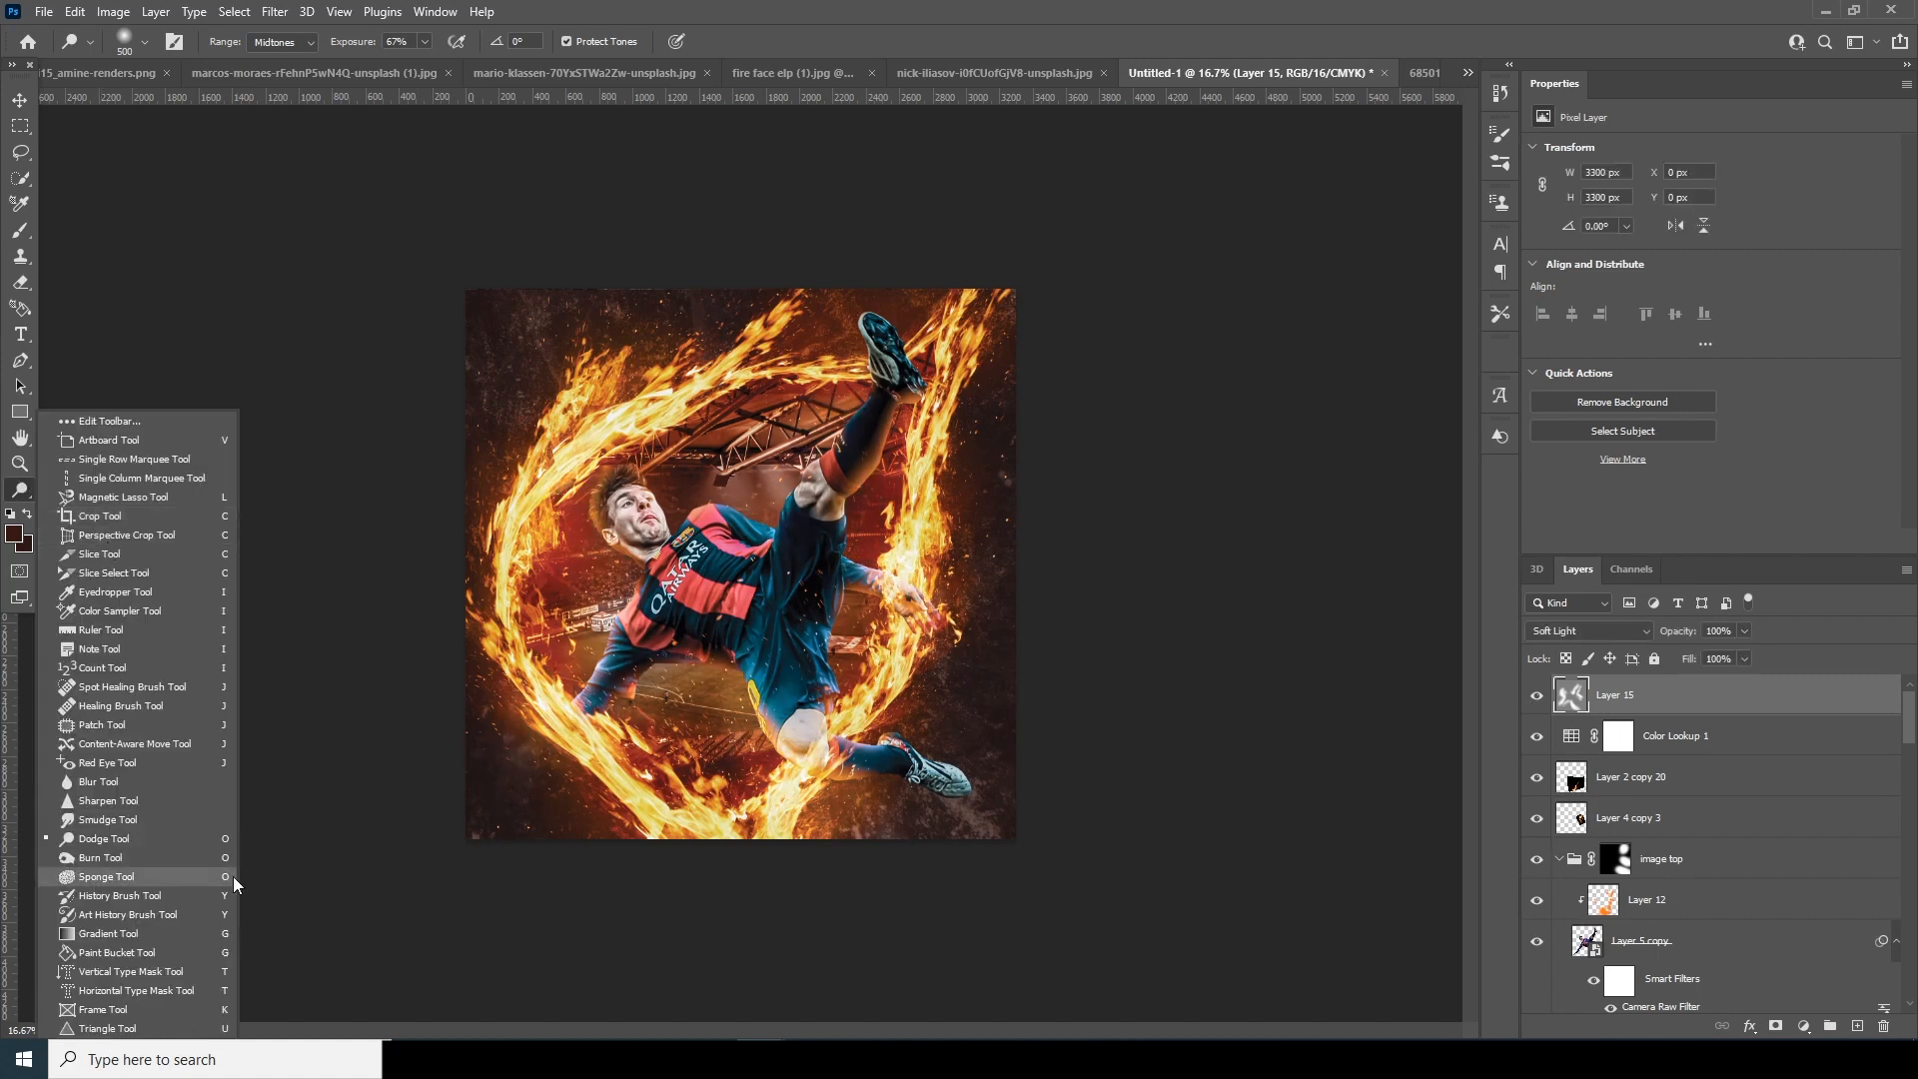
left_click(152, 857)
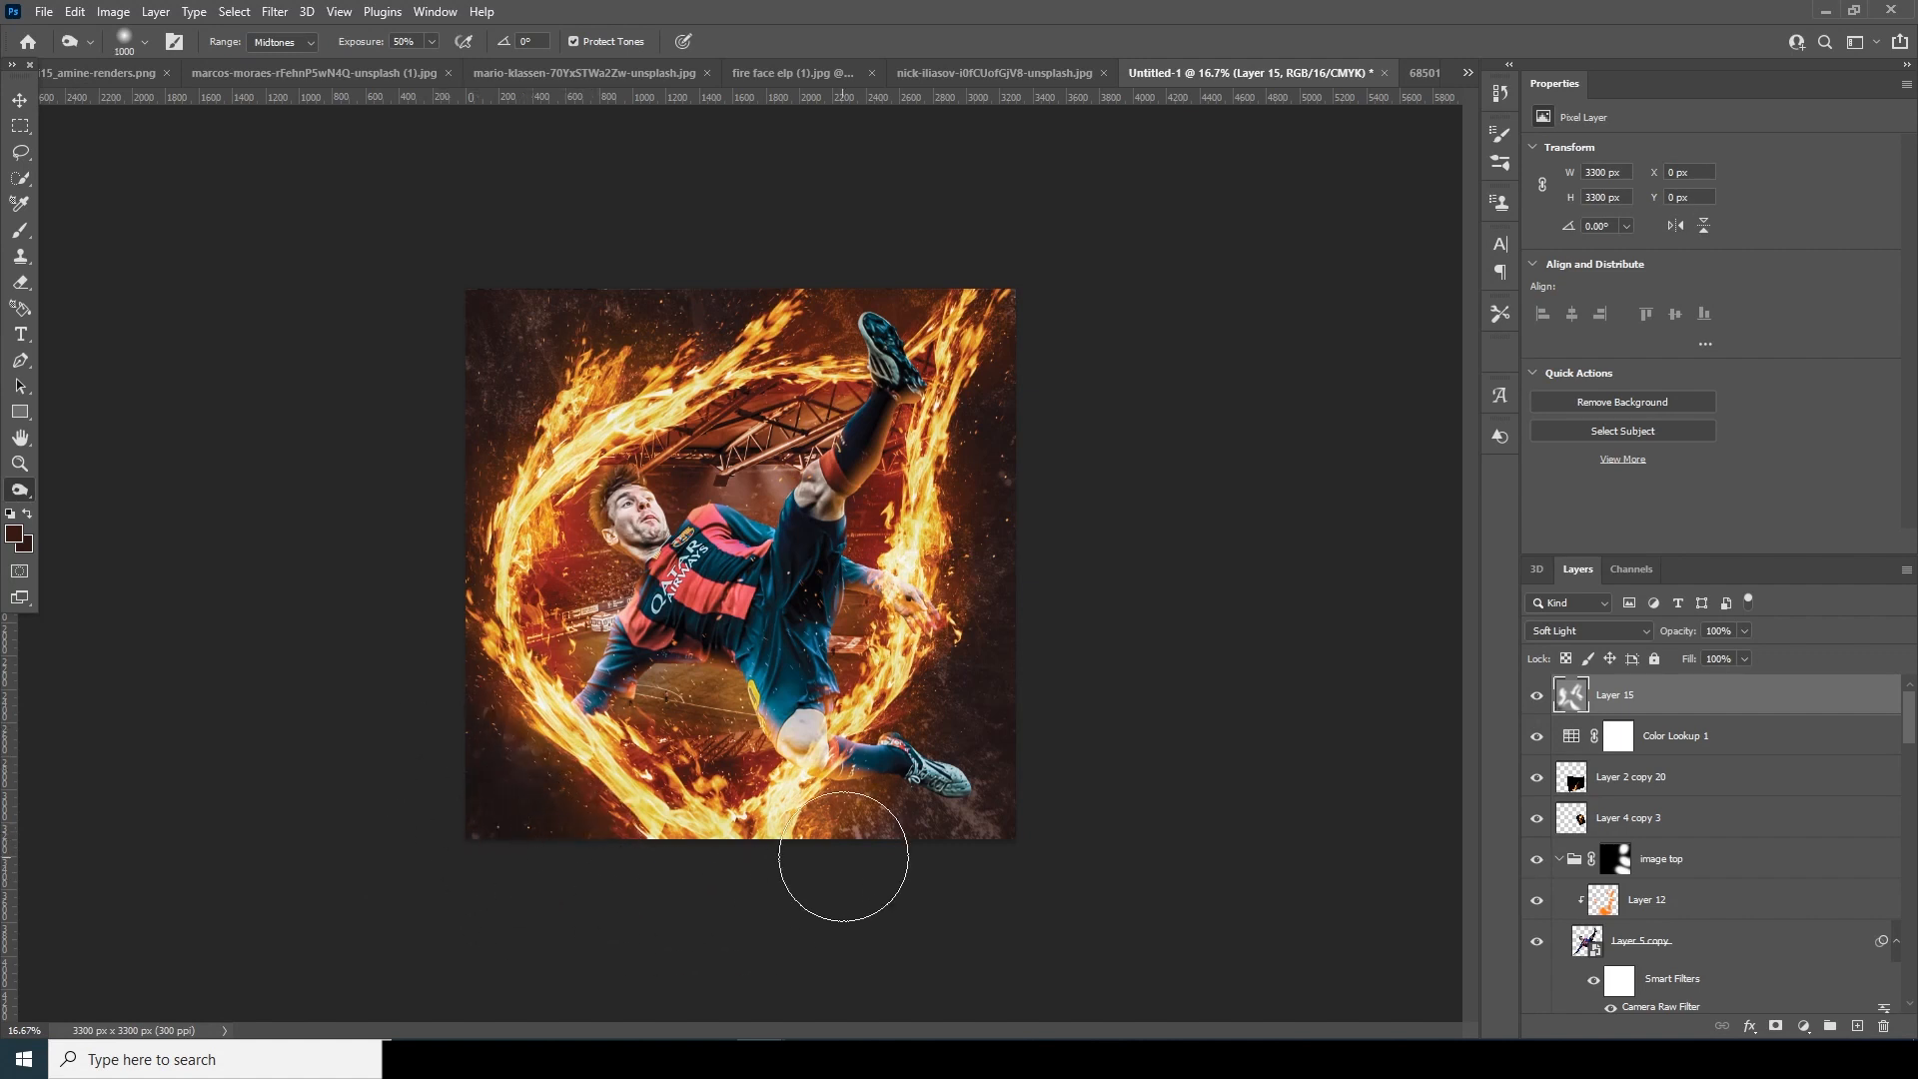
key("bracketleft")
key("bracketleft")
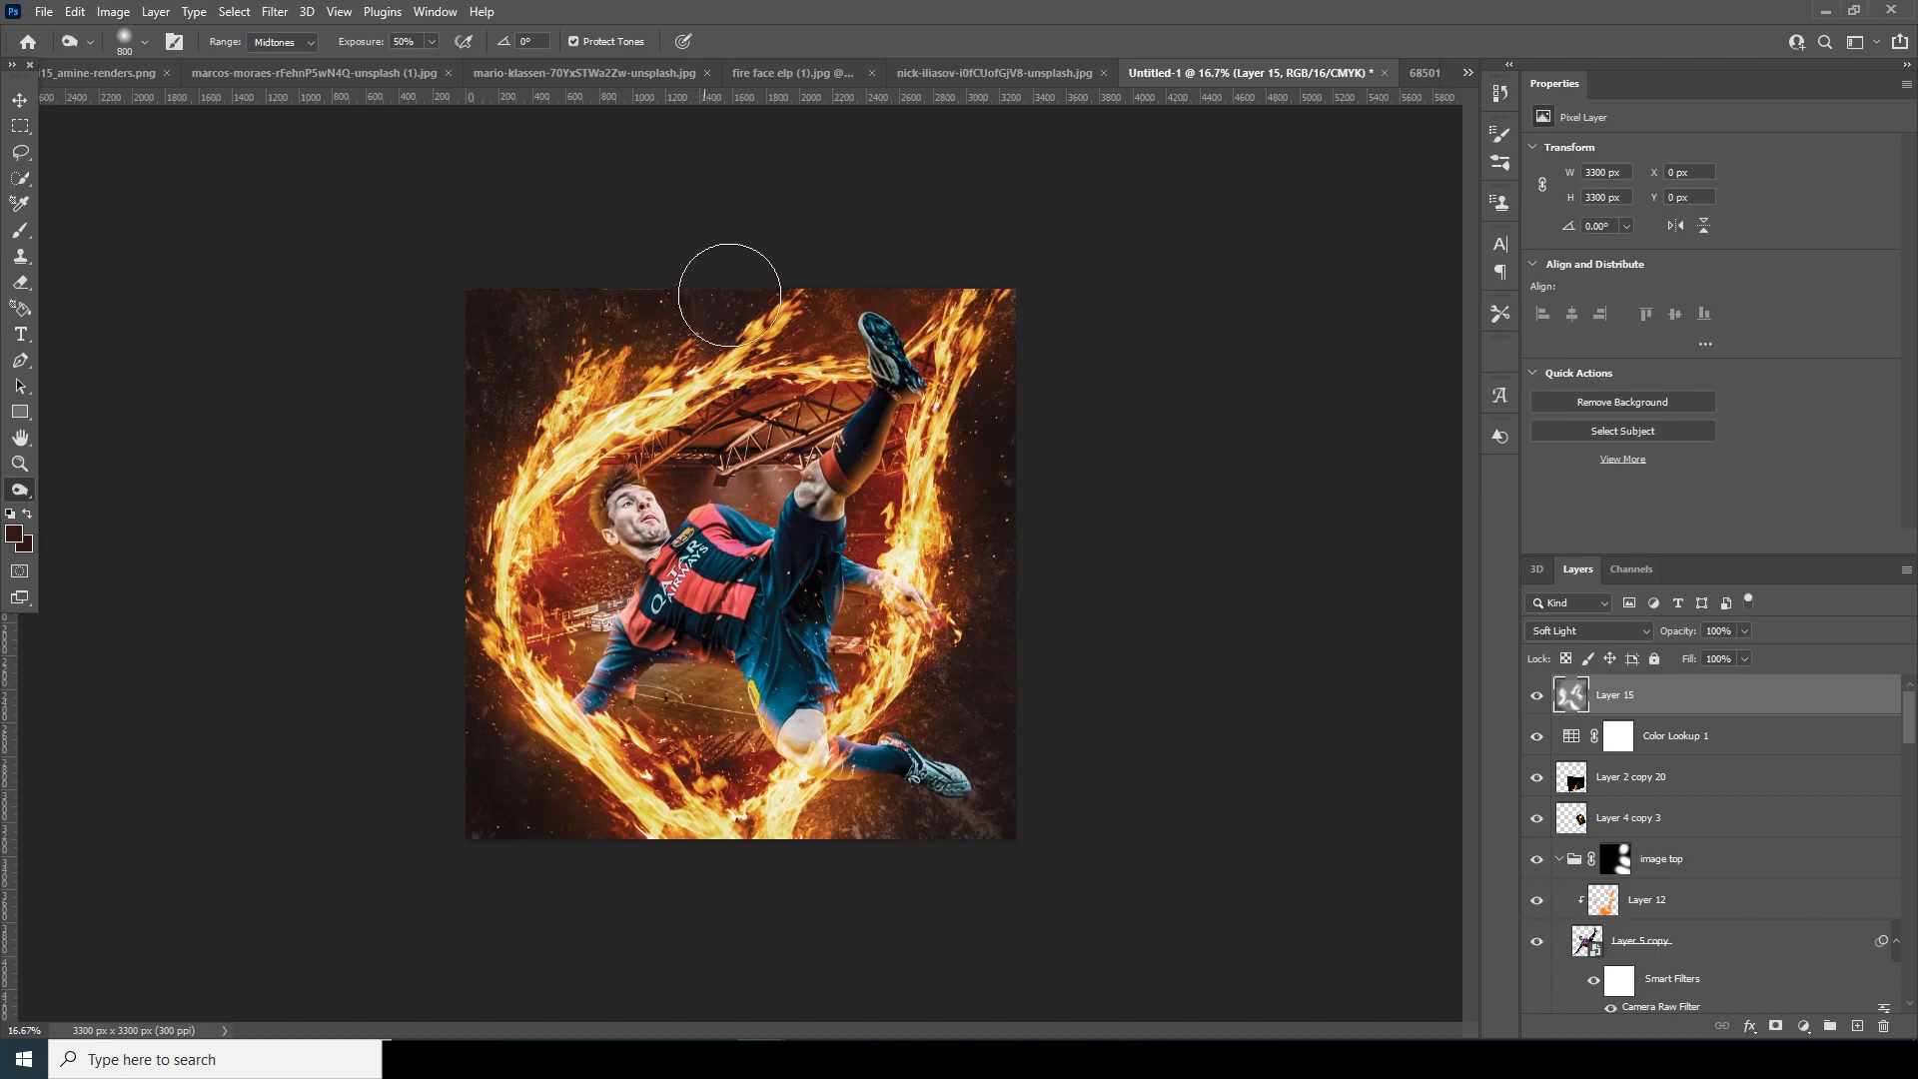
key("bracketleft")
key("bracketleft")
key("bracketleft")
key("bracketleft")
key("bracketleft")
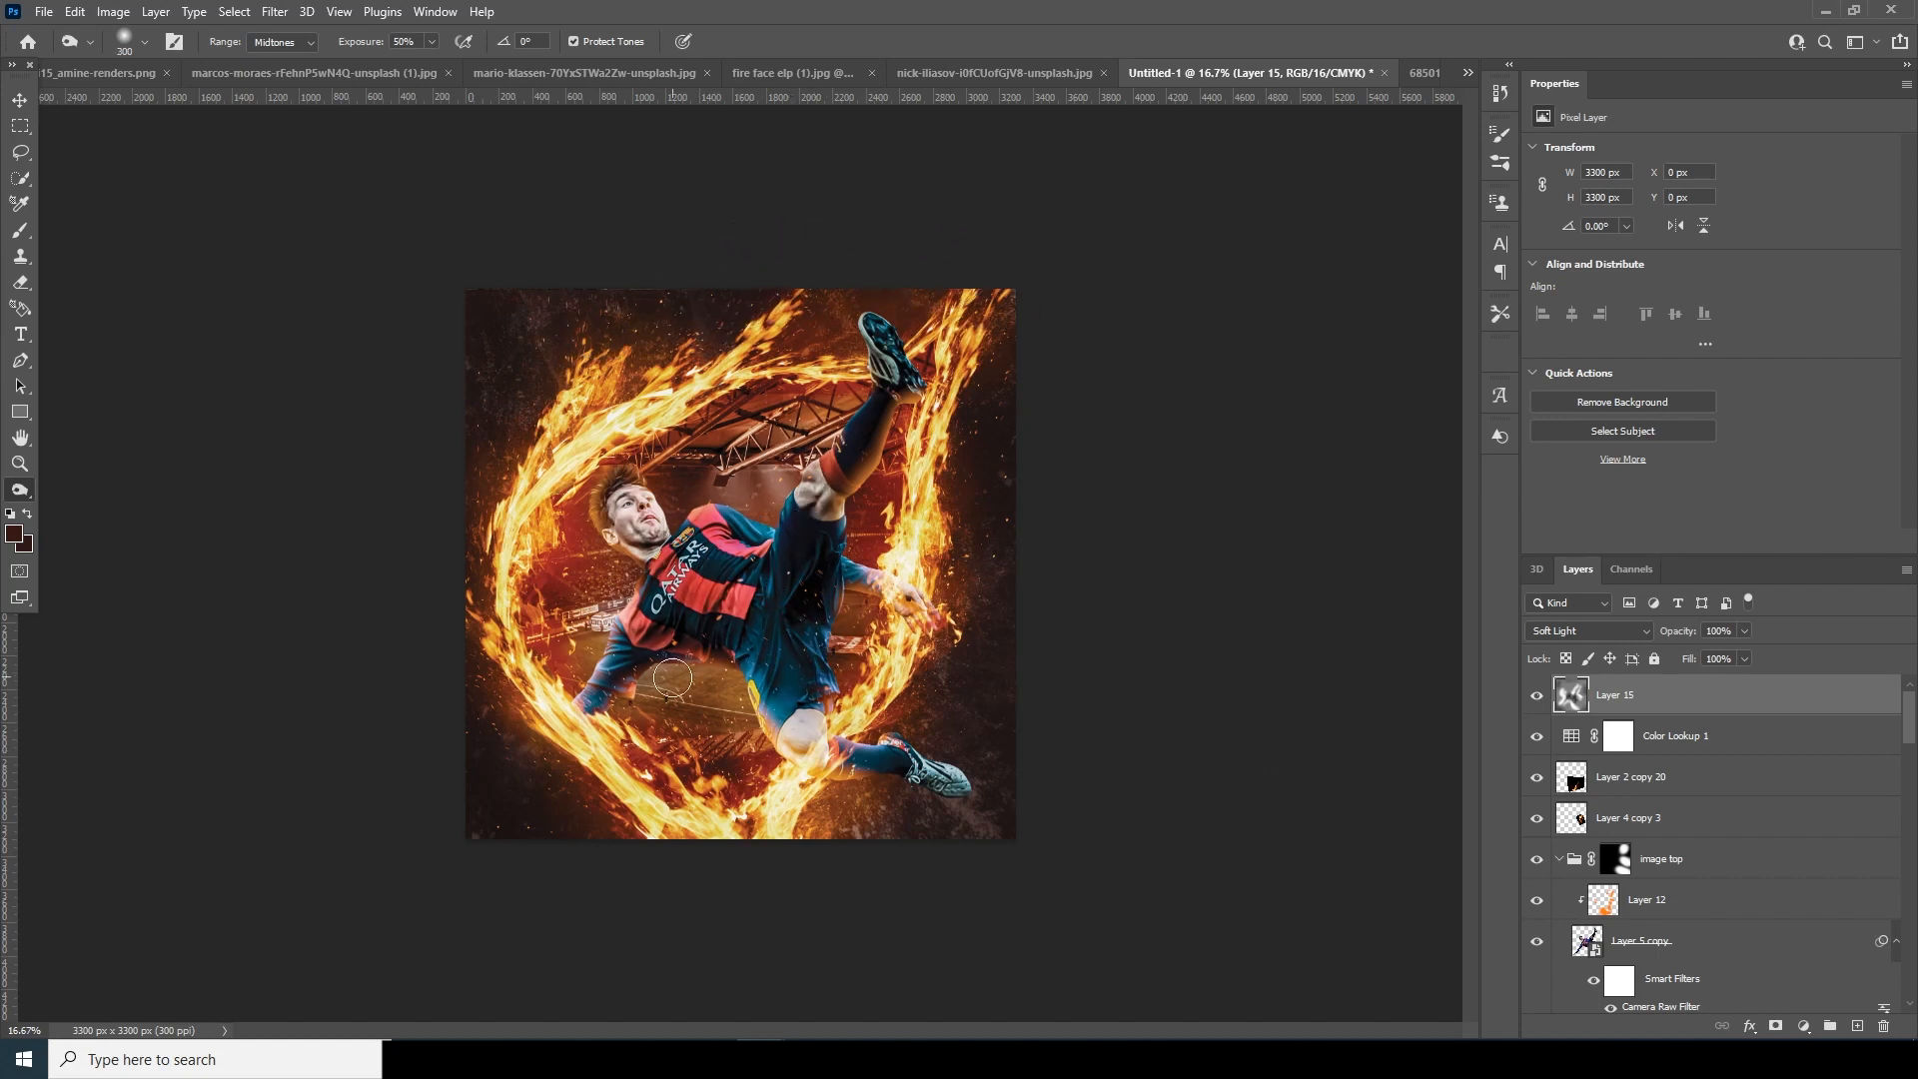
left_click(20, 101)
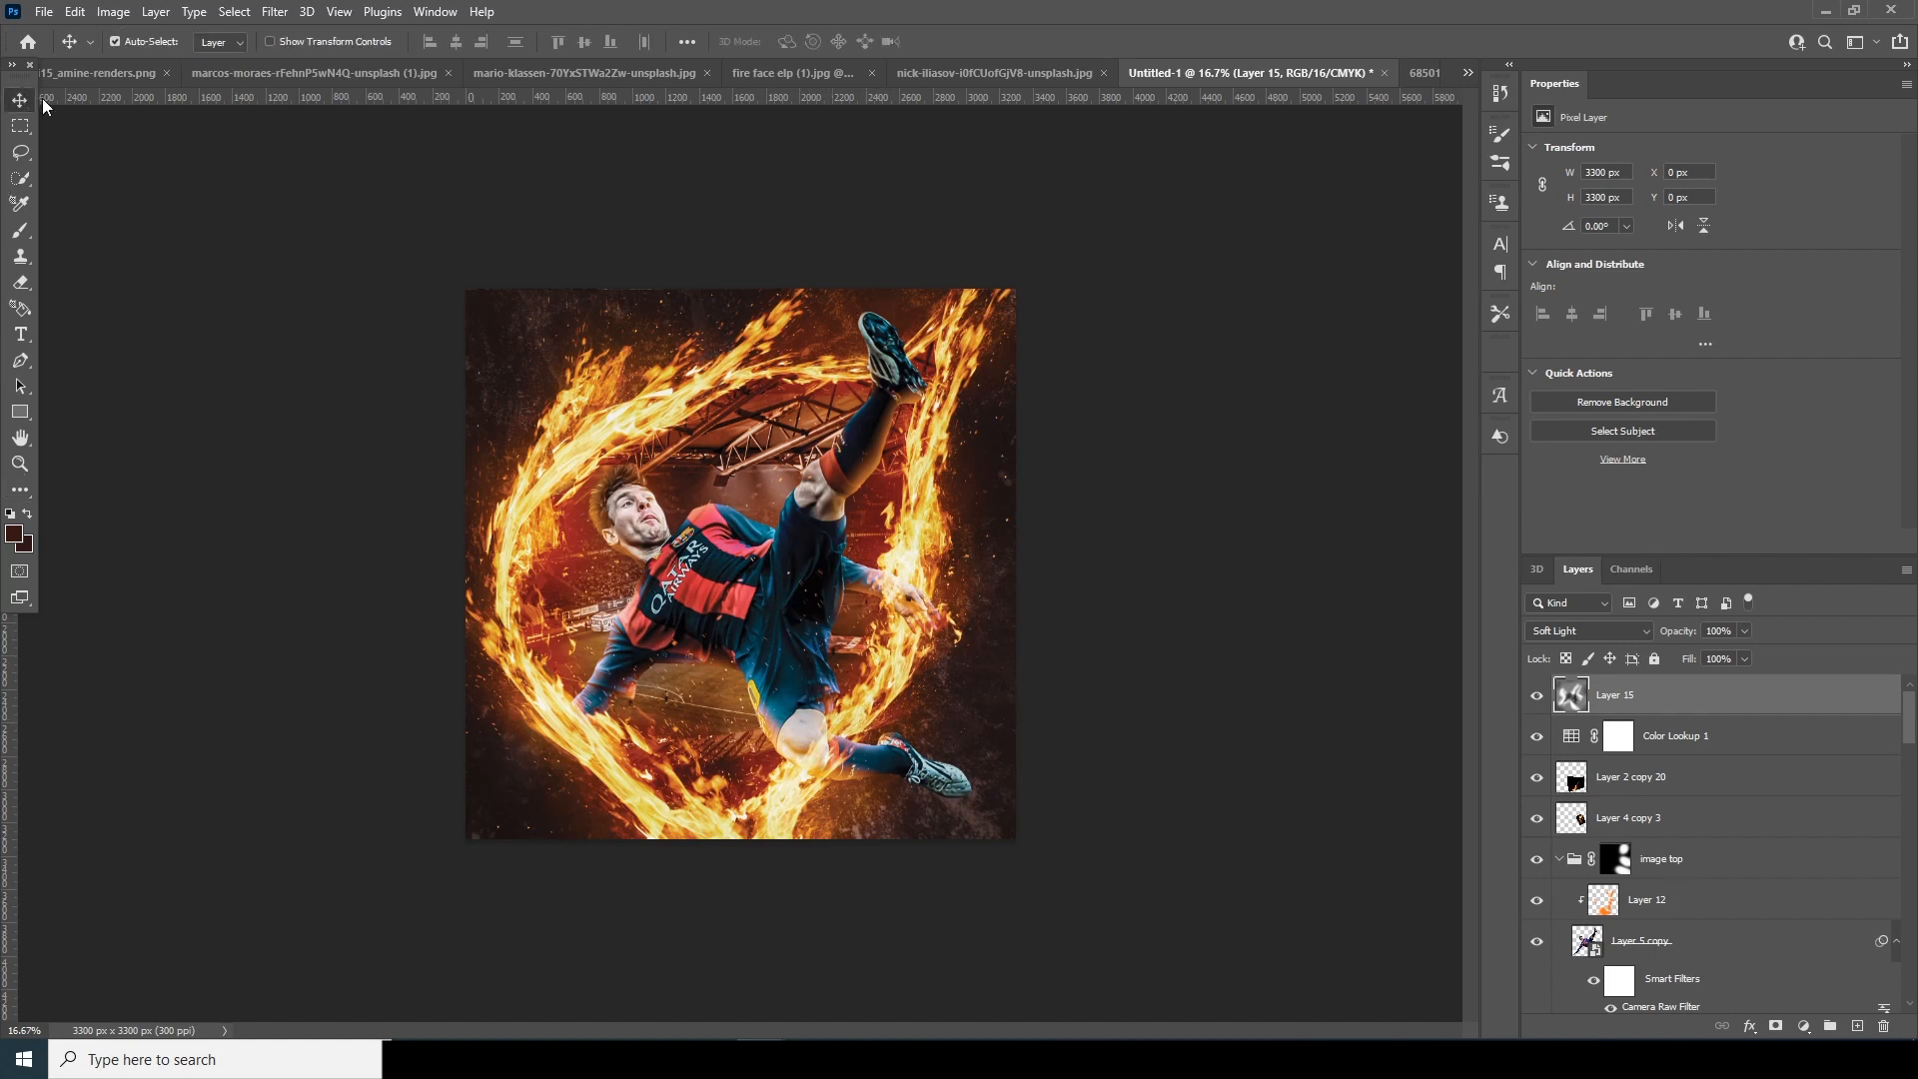
Add a Color Balance adjustment layer above Layer 15 with midtones at red +57, magenta -12 and yellow -14.
left_click(1804, 1026)
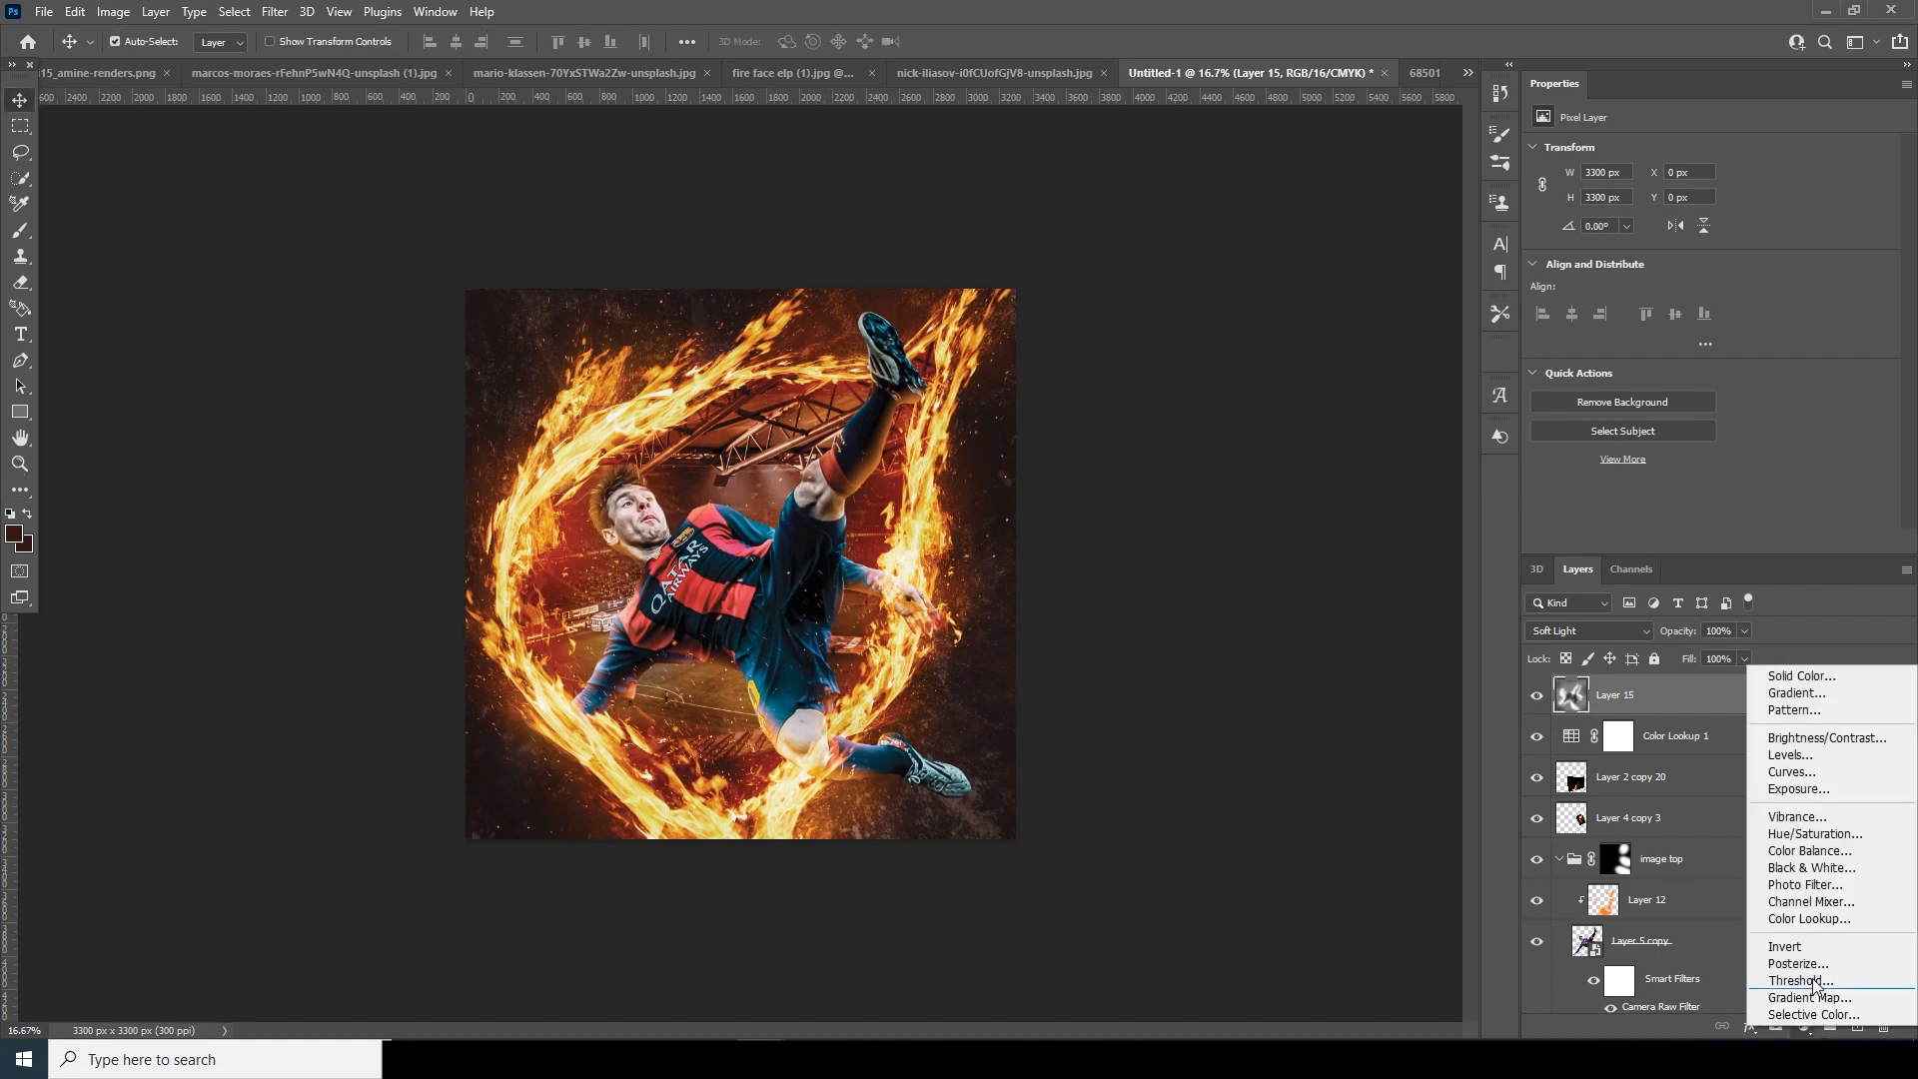
left_click(1796, 852)
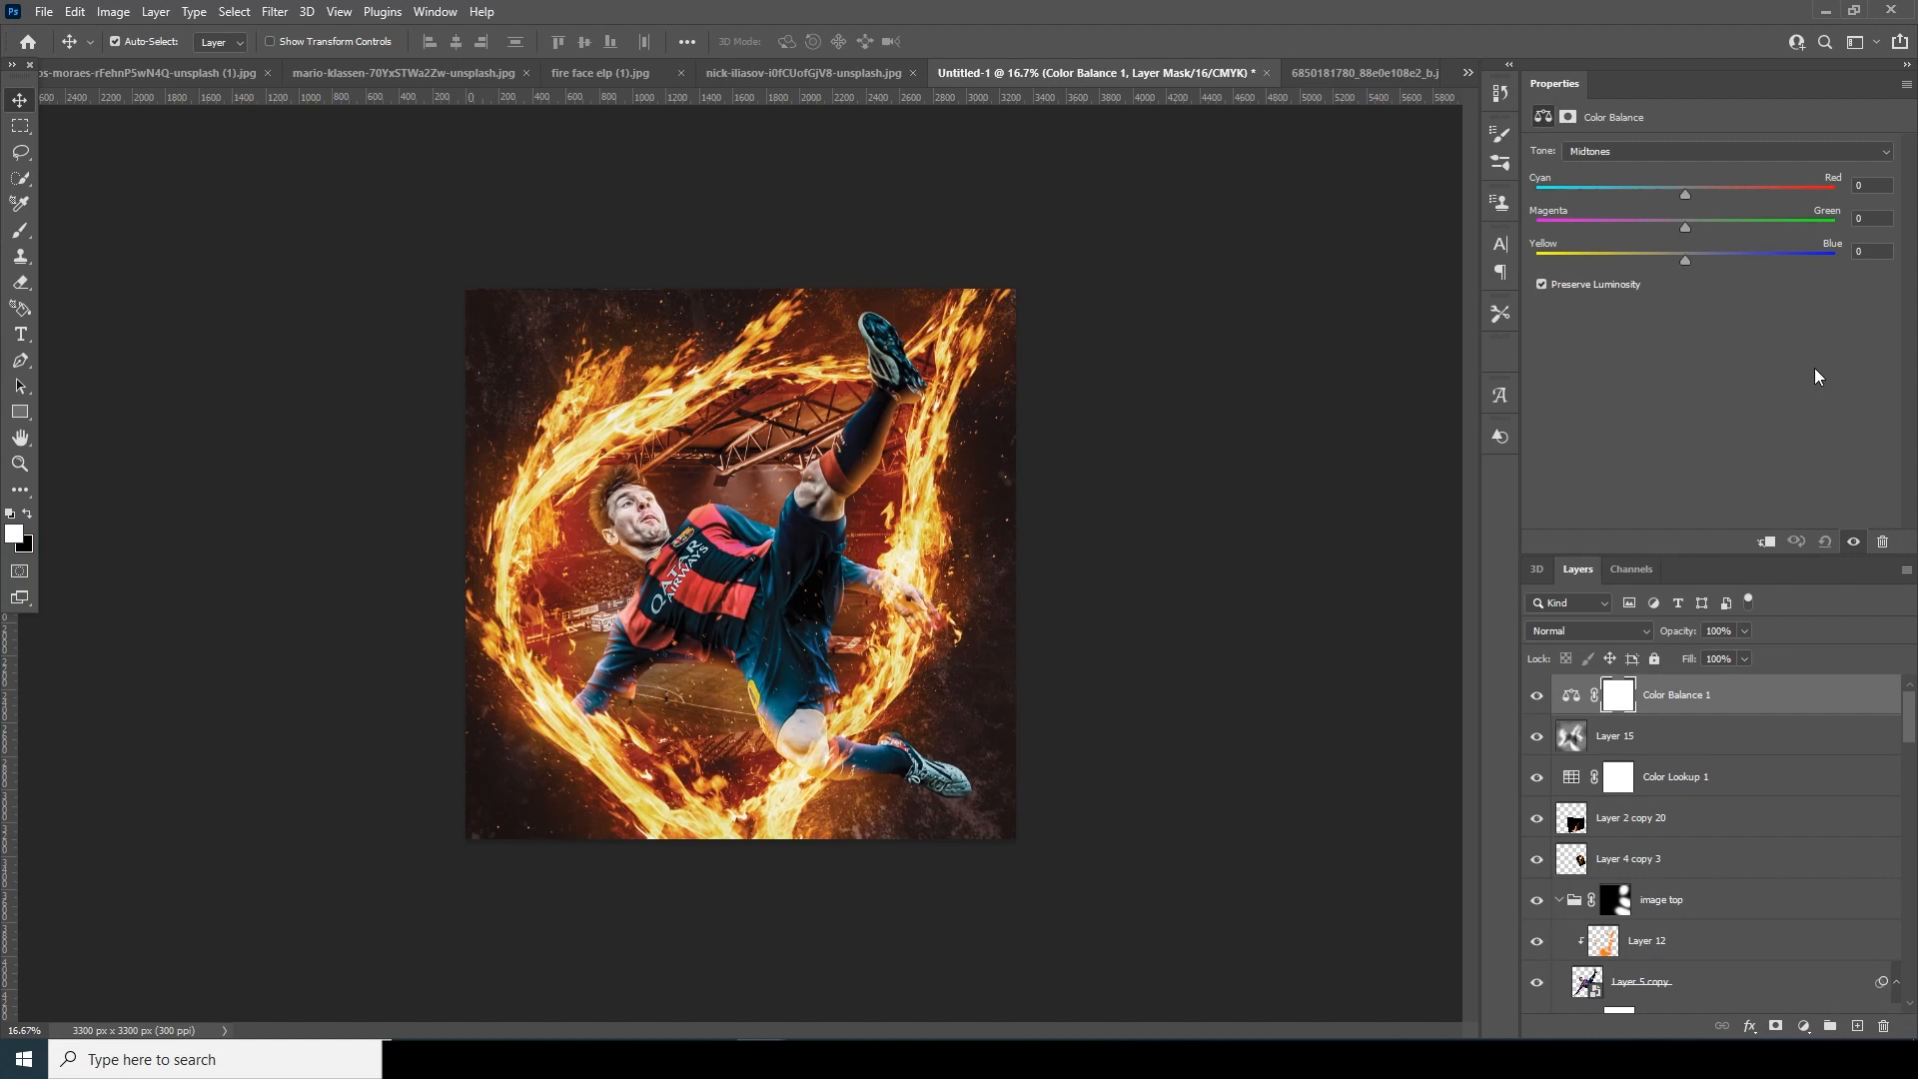
left_click(1795, 192)
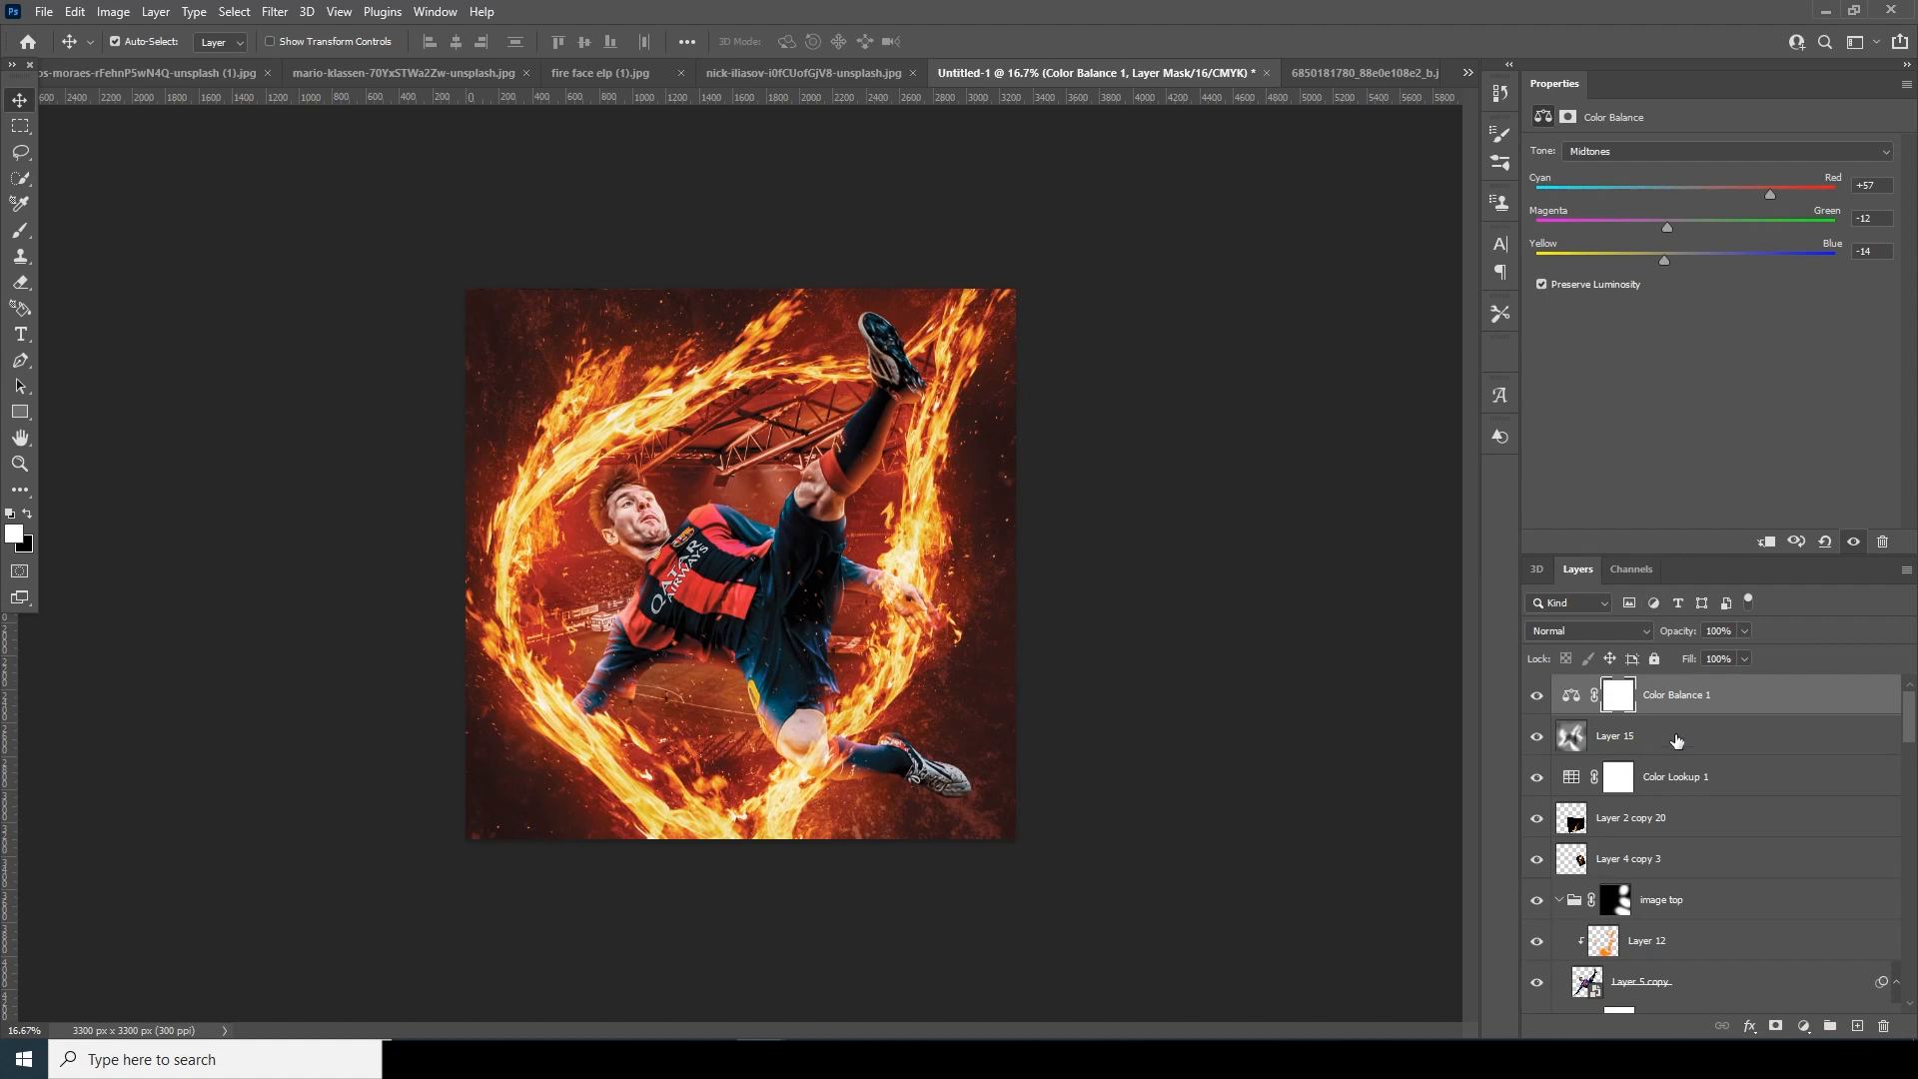
Stamp all visible layers into a new layer above Color Balance 1.
key("b")
key("x")
left_click(1573, 699)
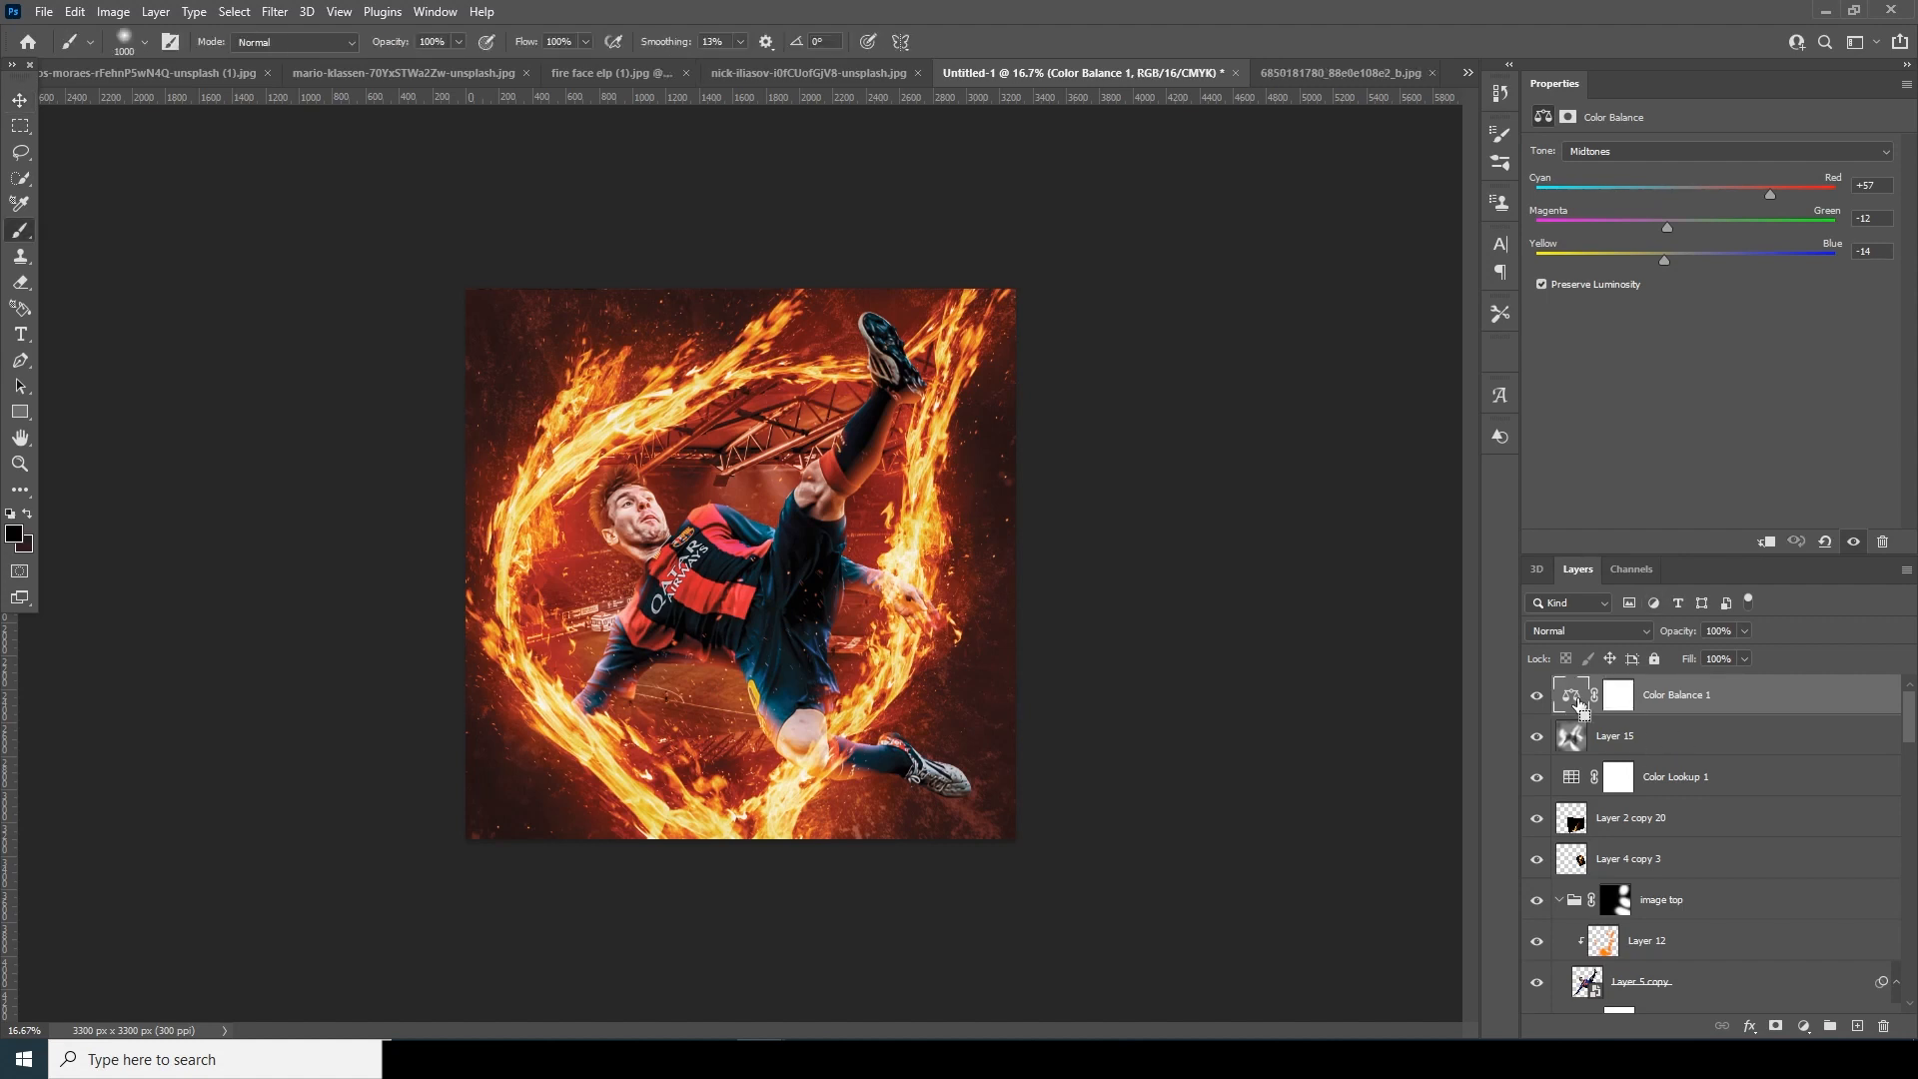
key("ctrl+shift+alt+e")
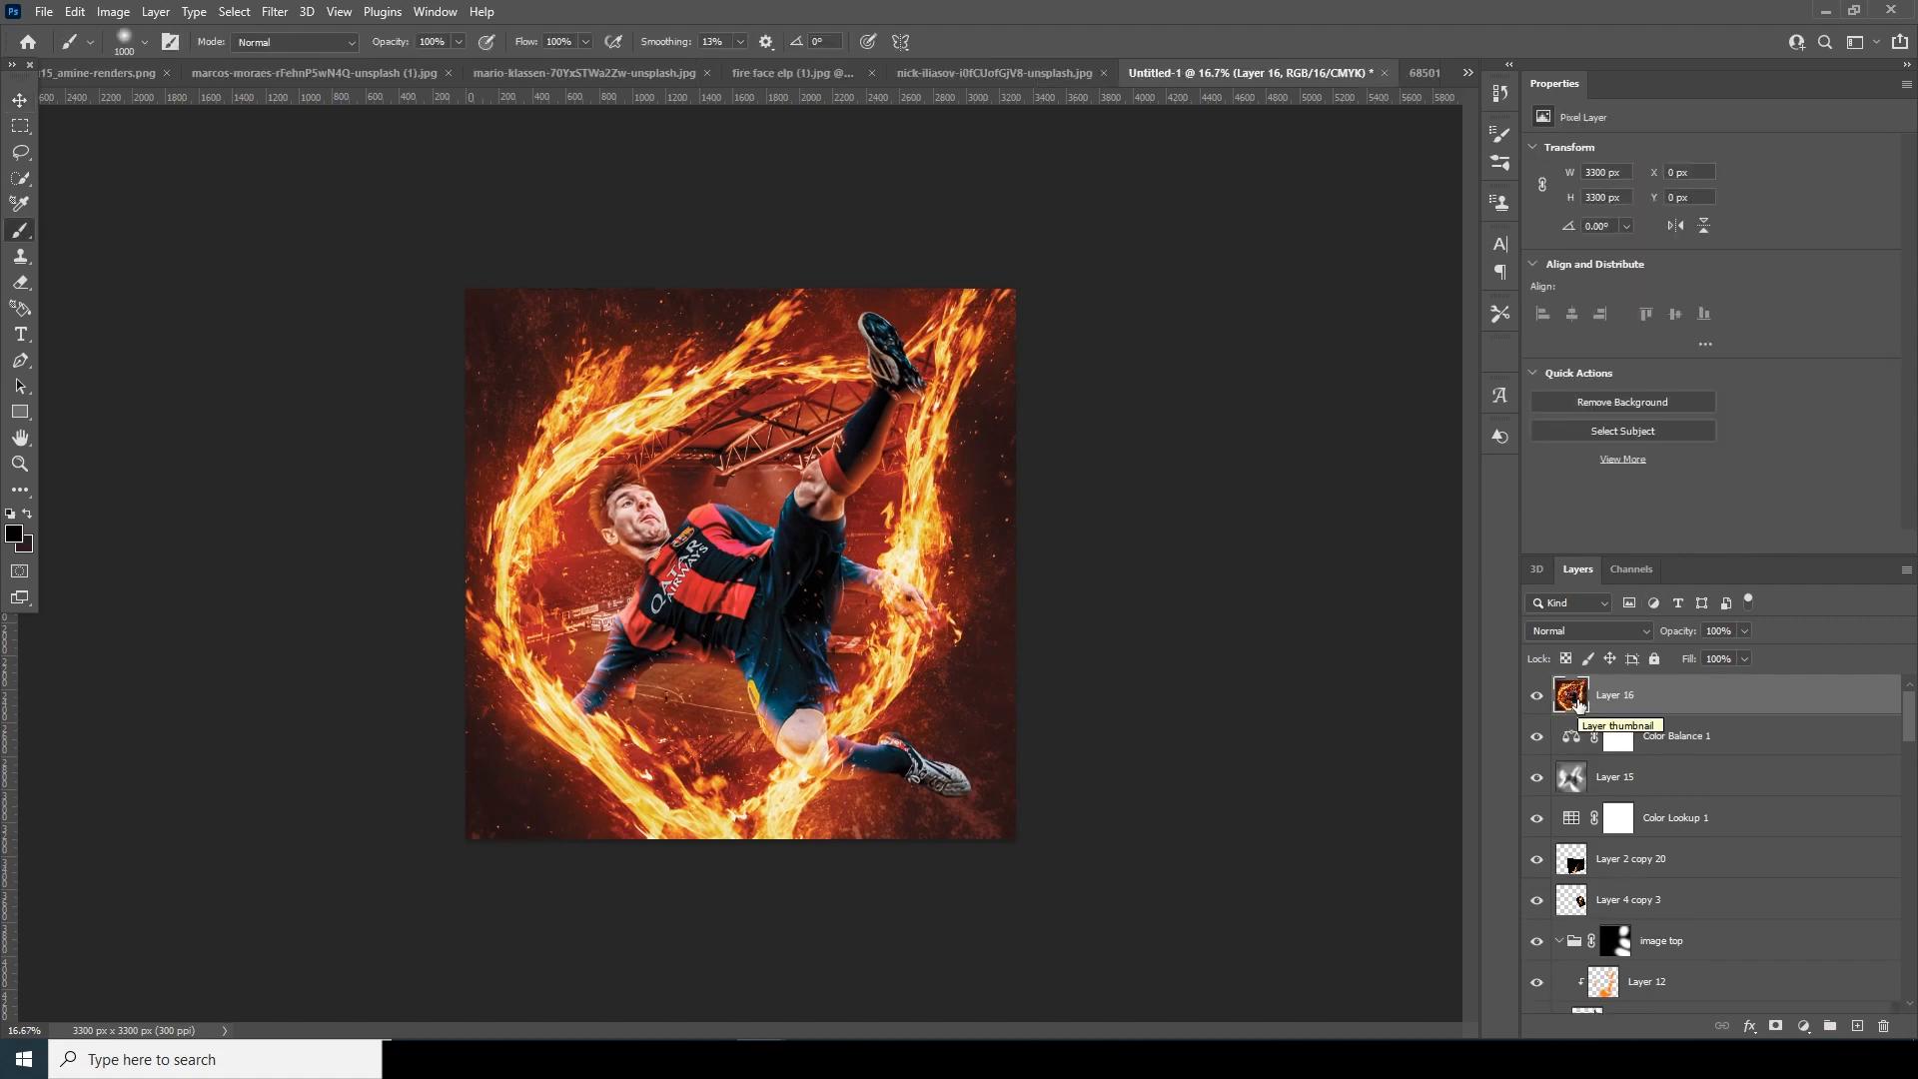
Apply a Zoom Radial Blur of amount 20 at Best quality to Layer 16, centred toward the image's upper-right corner.
left_click(274, 12)
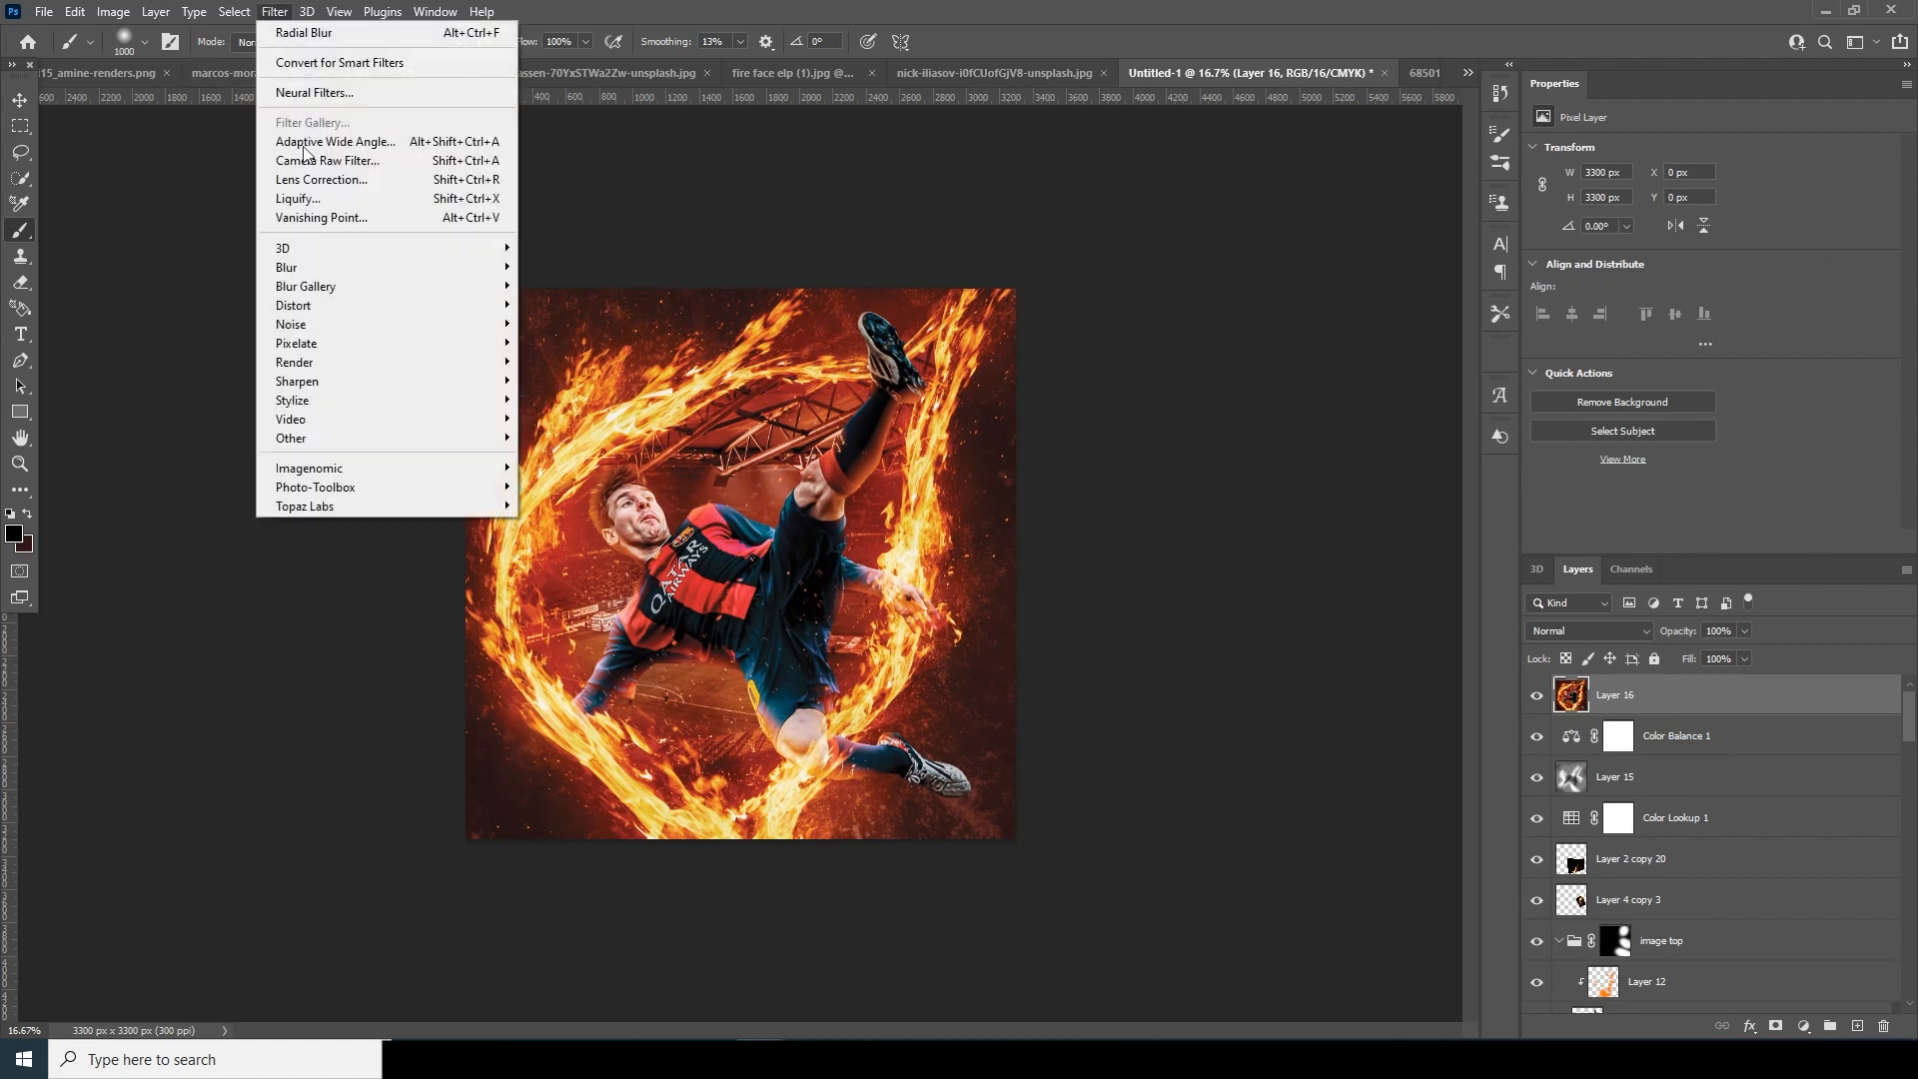
mouse_move(324, 270)
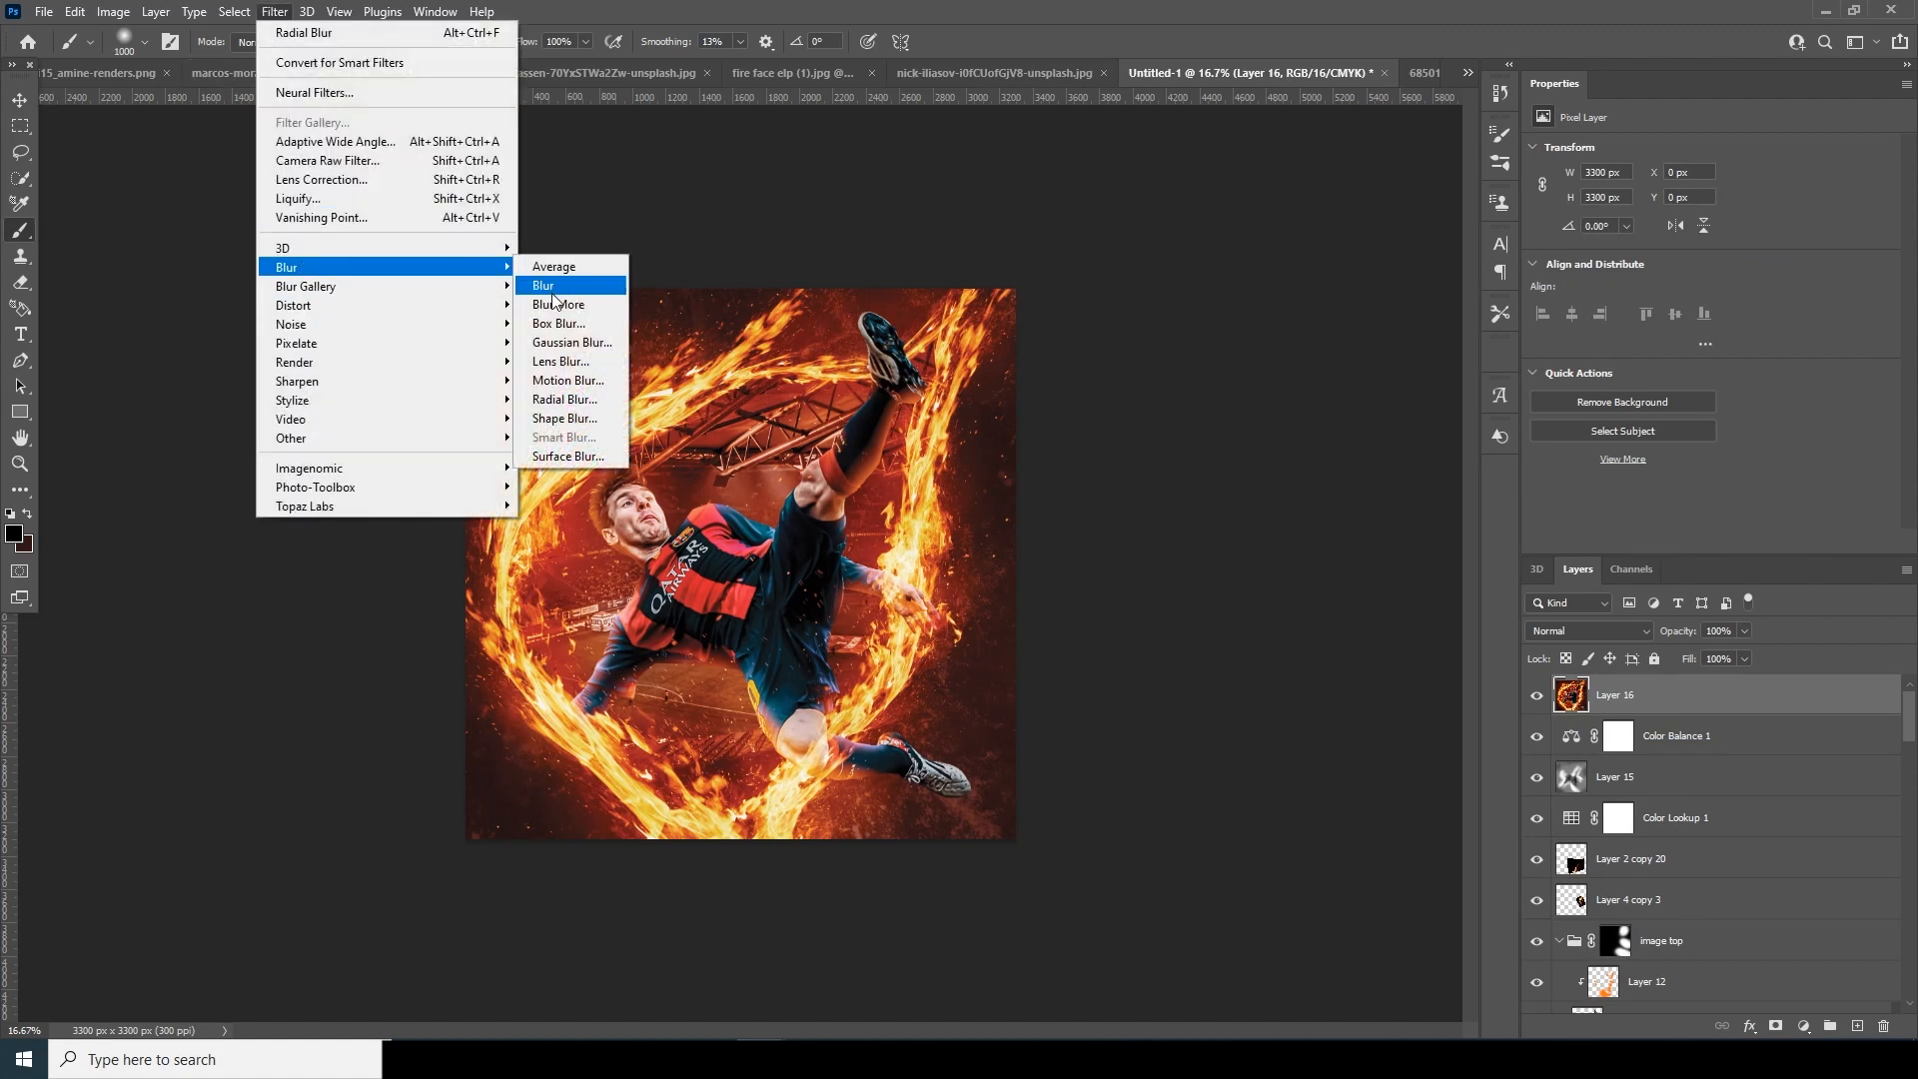
left_click(568, 398)
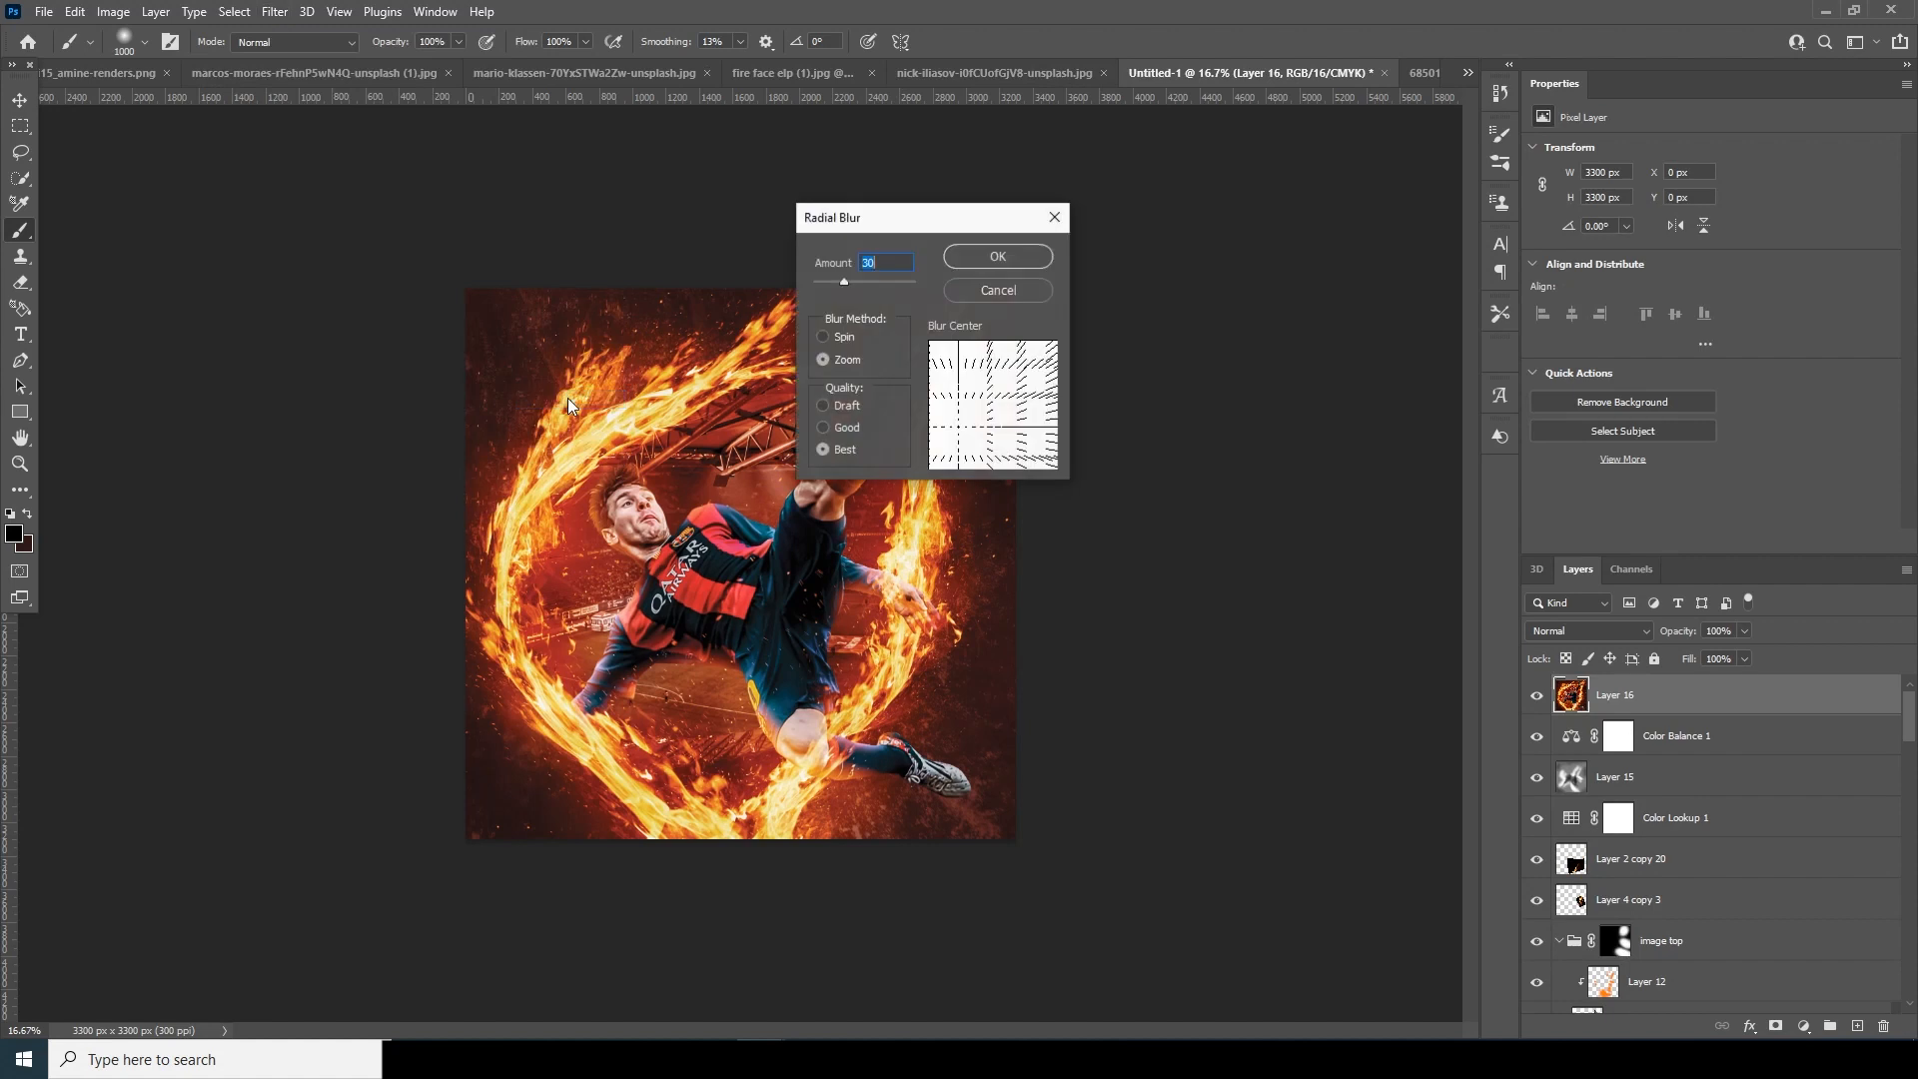
left_click_drag(967, 425, 1034, 368)
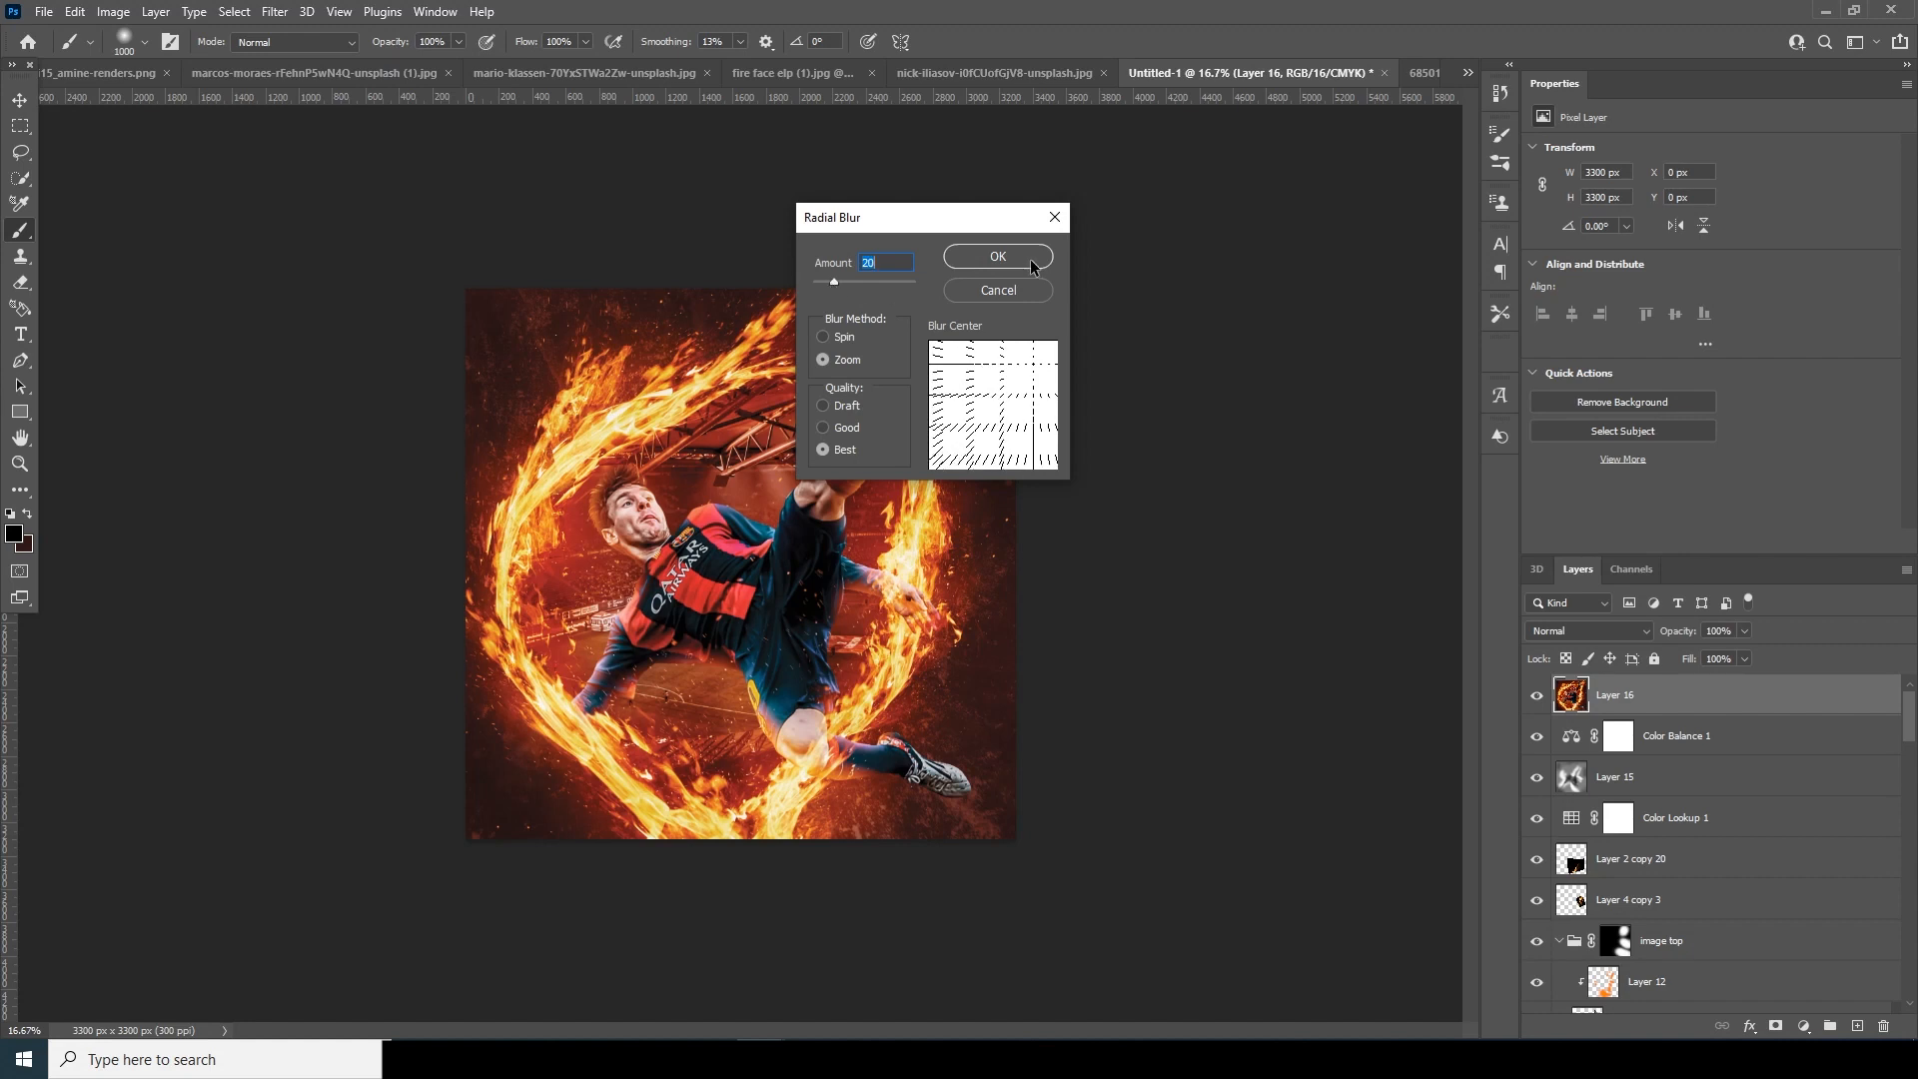
left_click(998, 258)
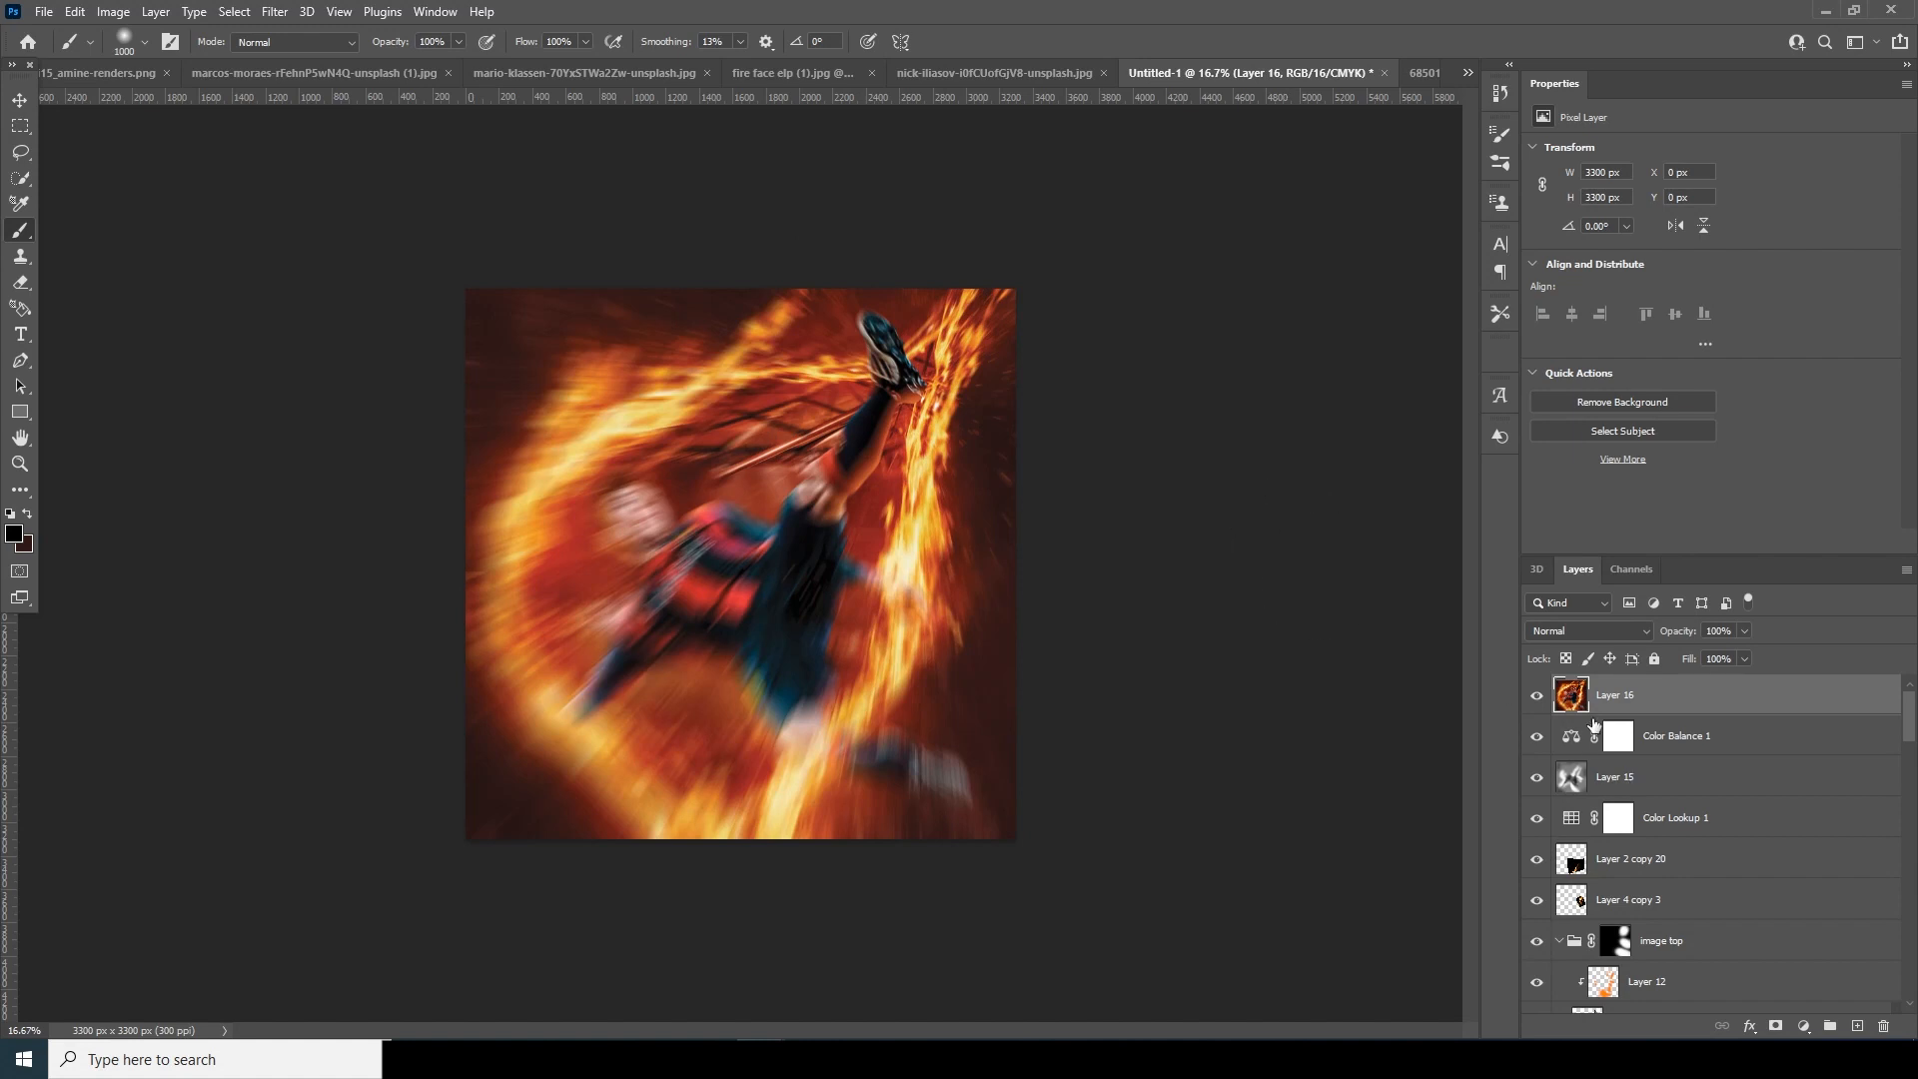
Add a layer mask to Layer 16 and invert it to black.
left_click(1774, 1028)
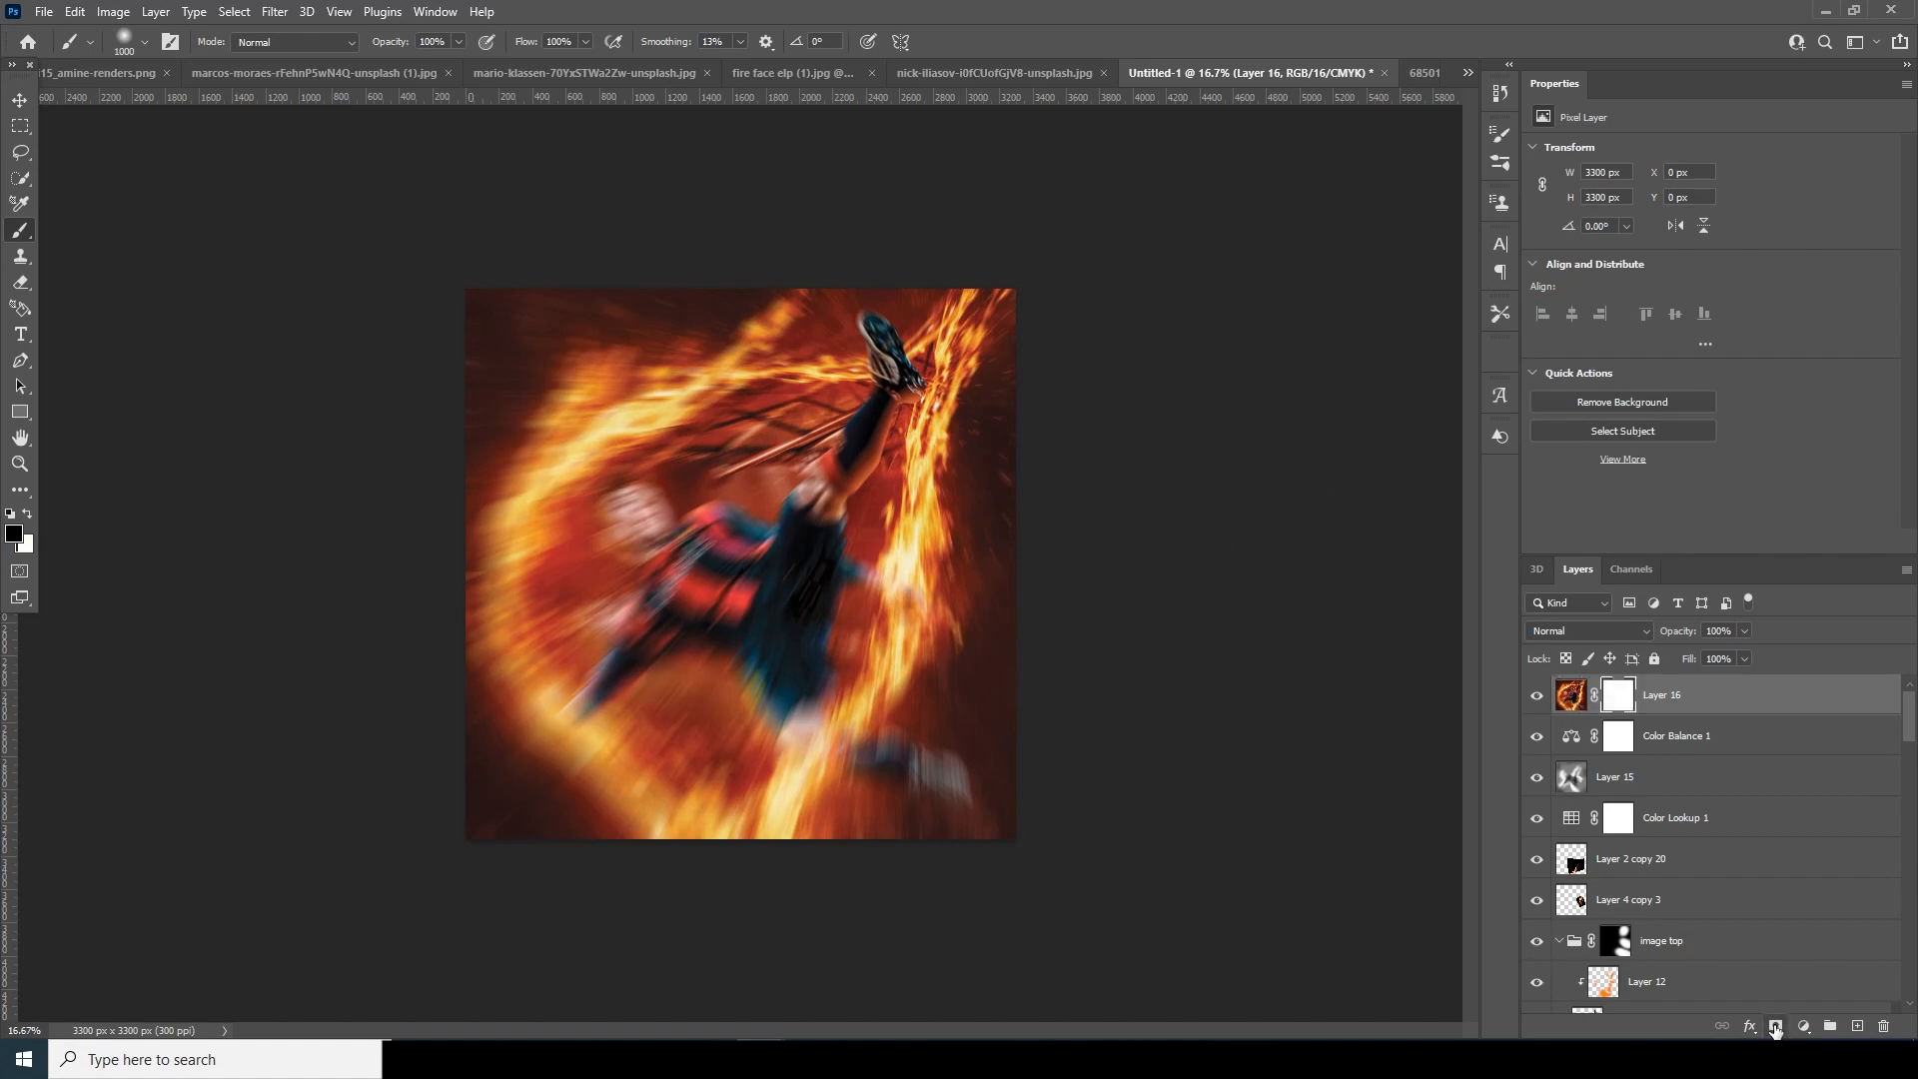
key("ctrl+i")
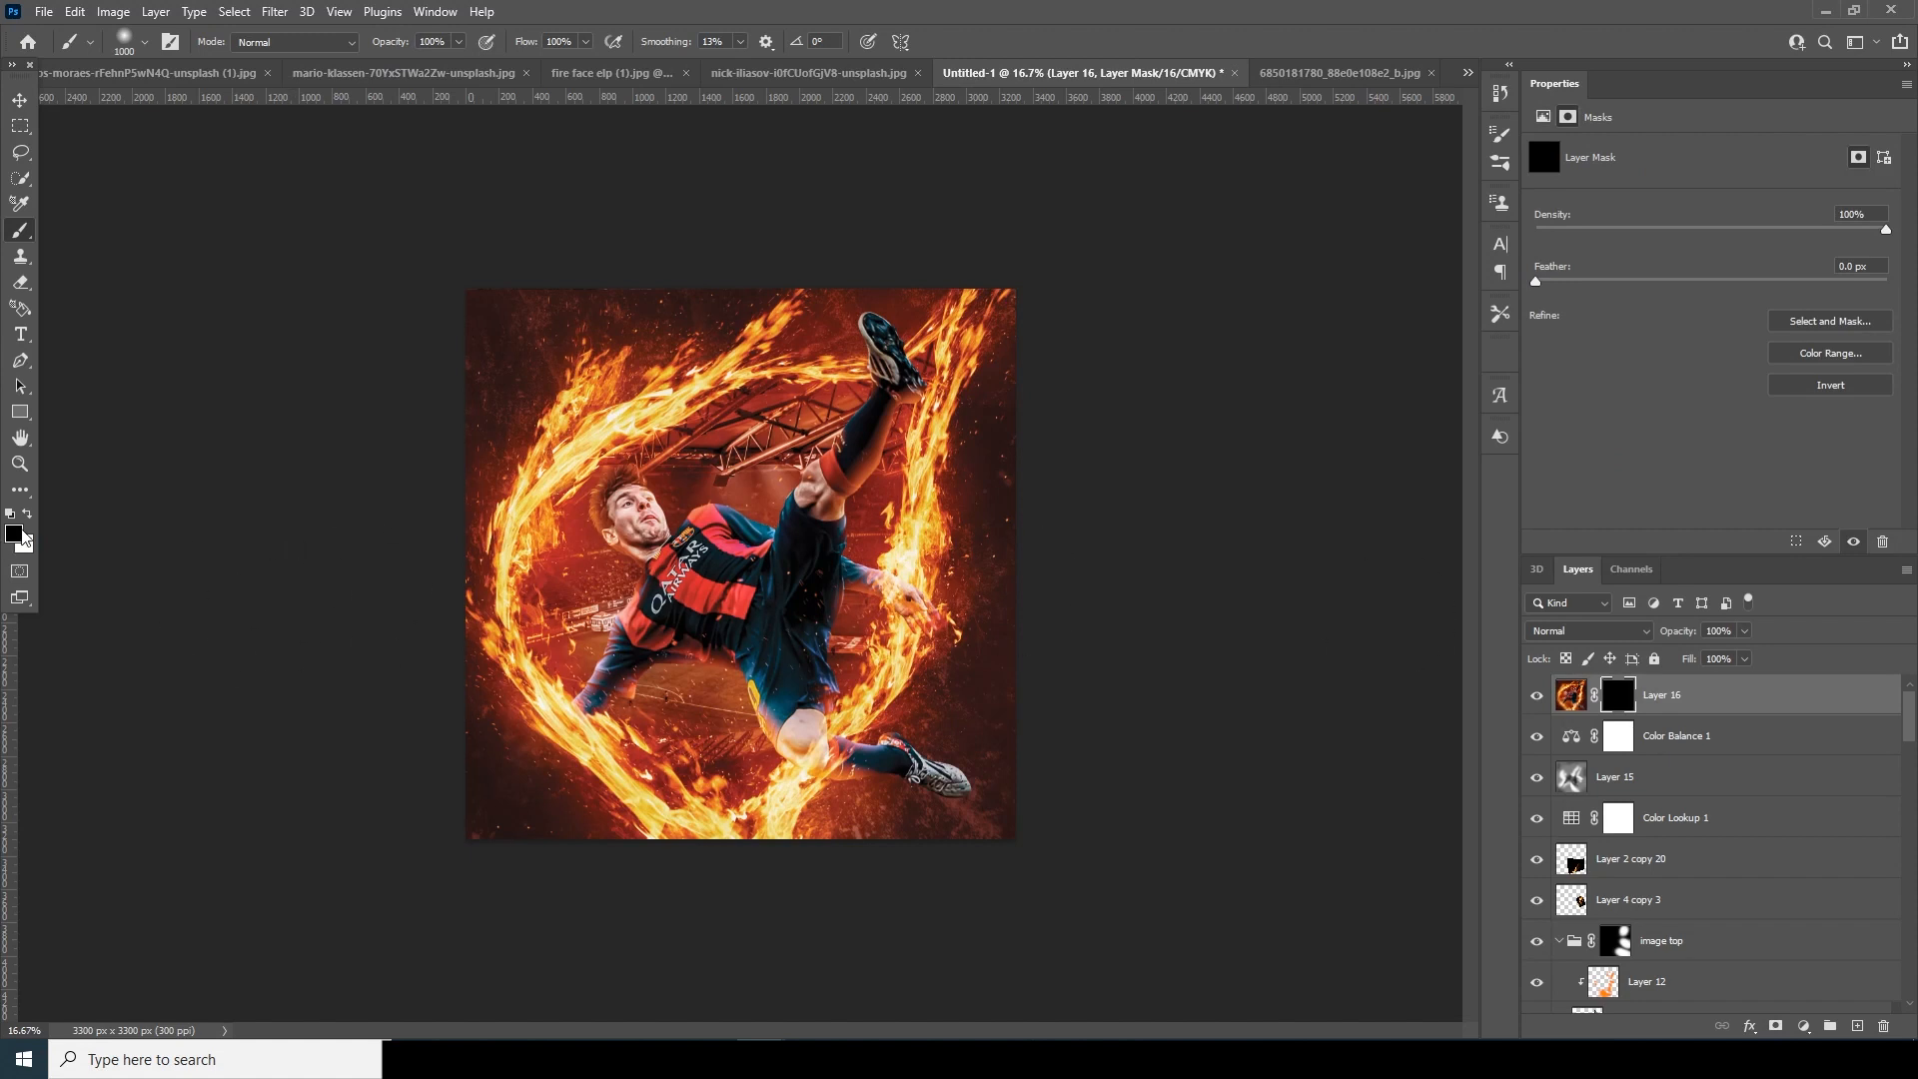
left_click(29, 514)
Paint white on Layer 16's mask around the flame ring with the 1000 px brush and set the layer opacity to 53%.
left_click(813, 372)
left_click(939, 549)
left_click(926, 644)
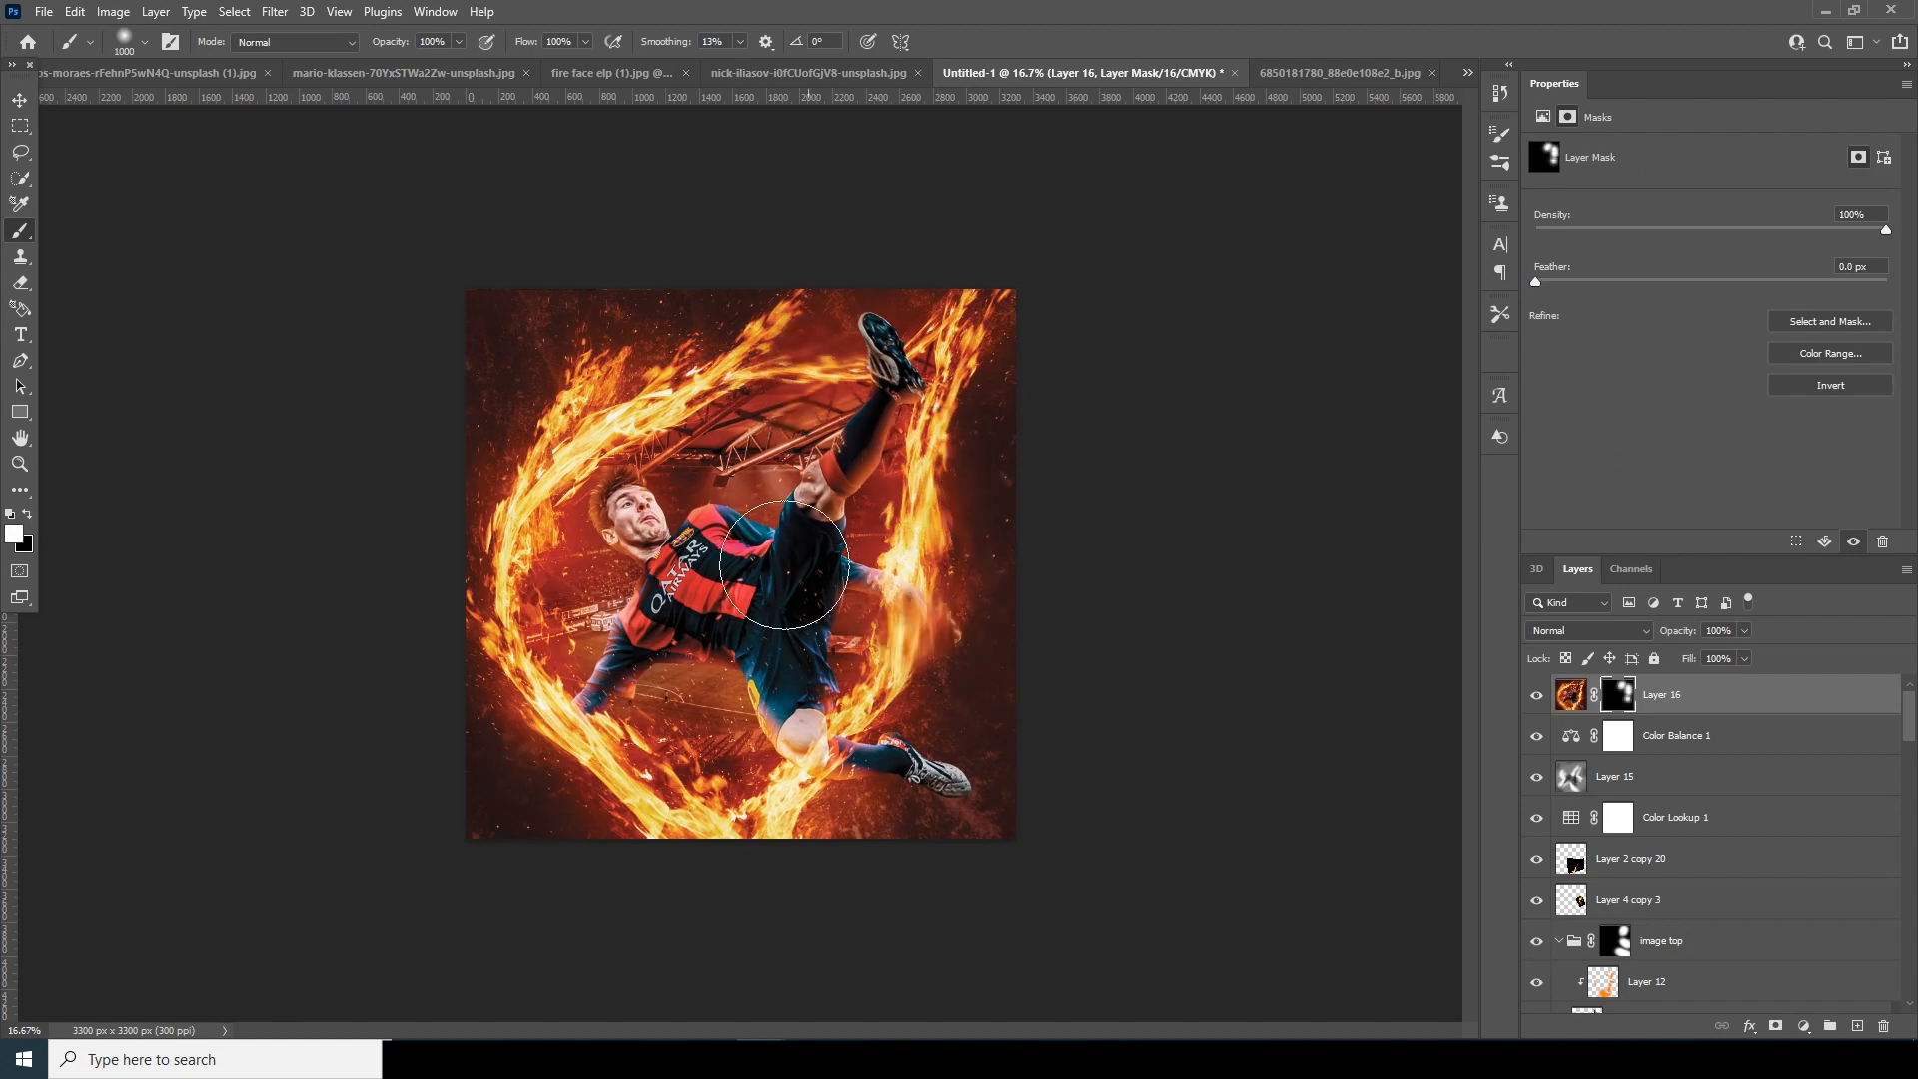
left_click(709, 392)
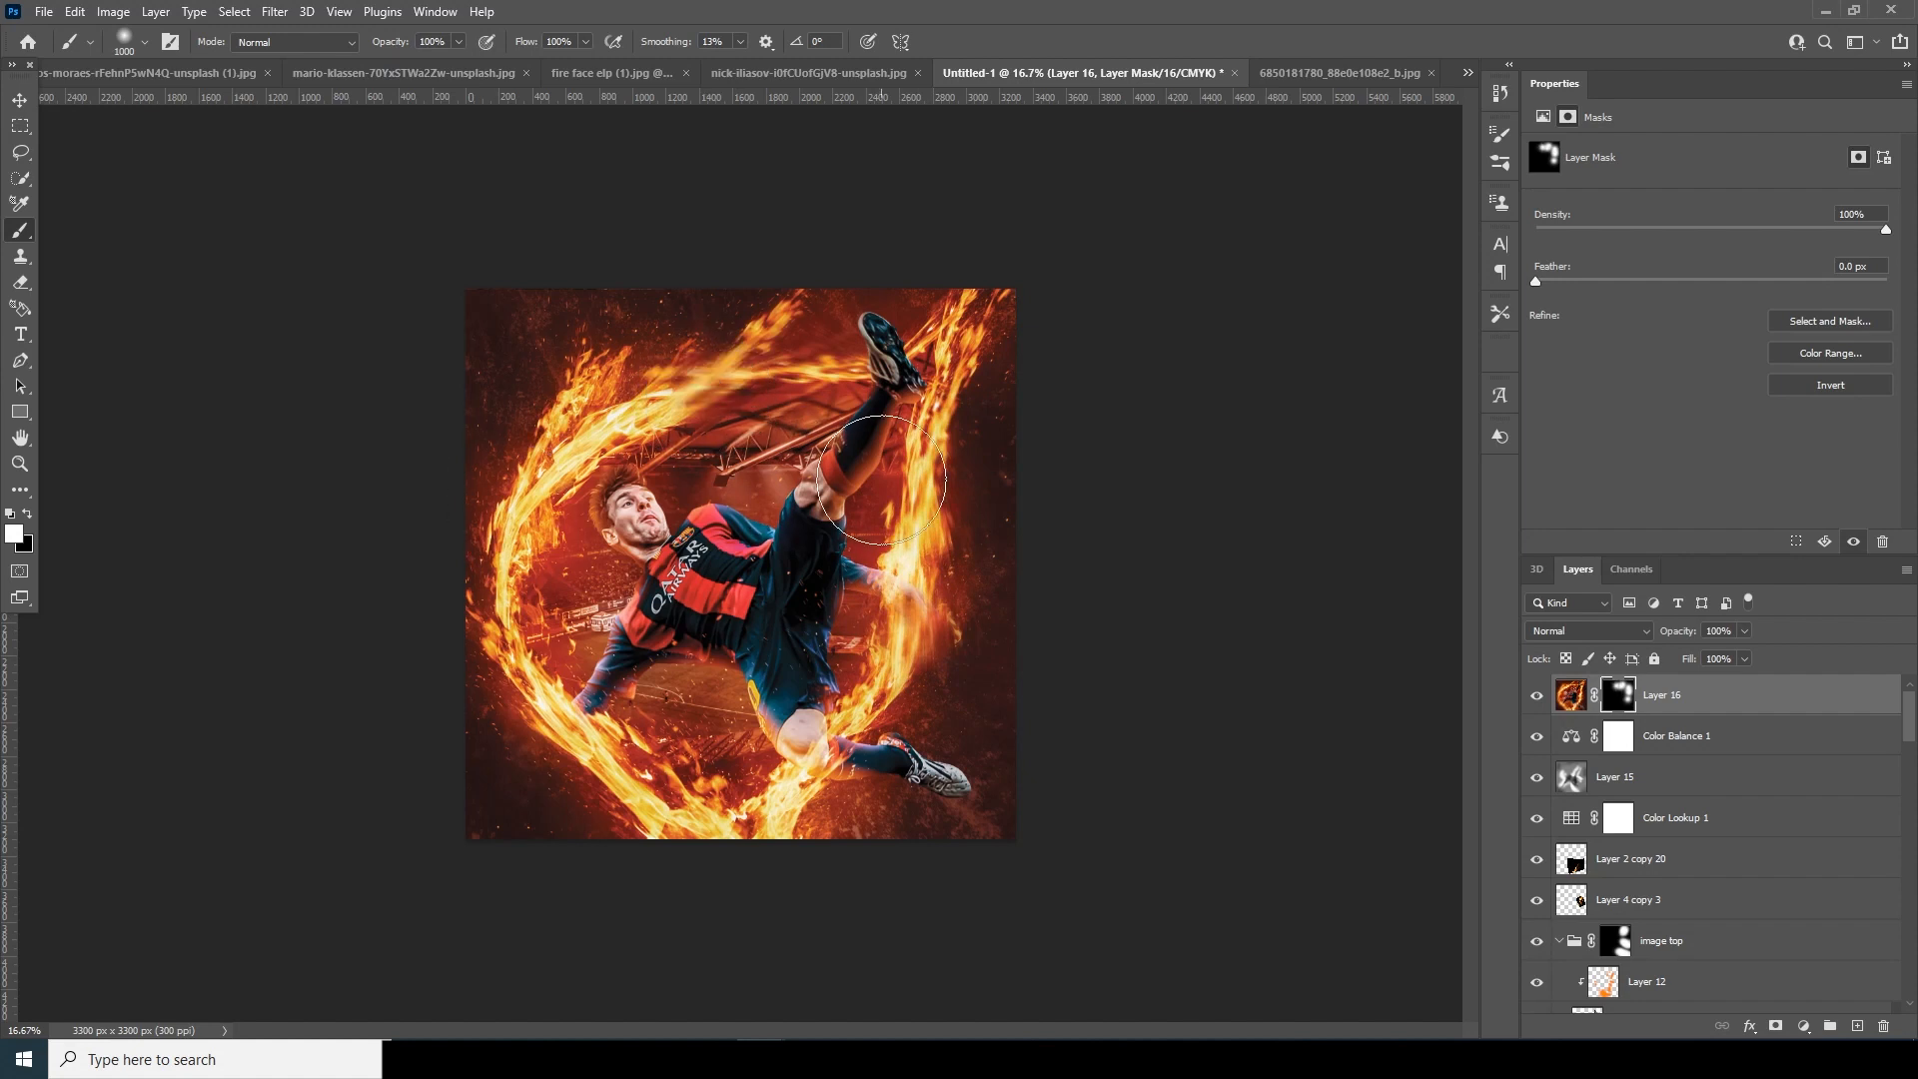
left_click(765, 810)
left_click(856, 713)
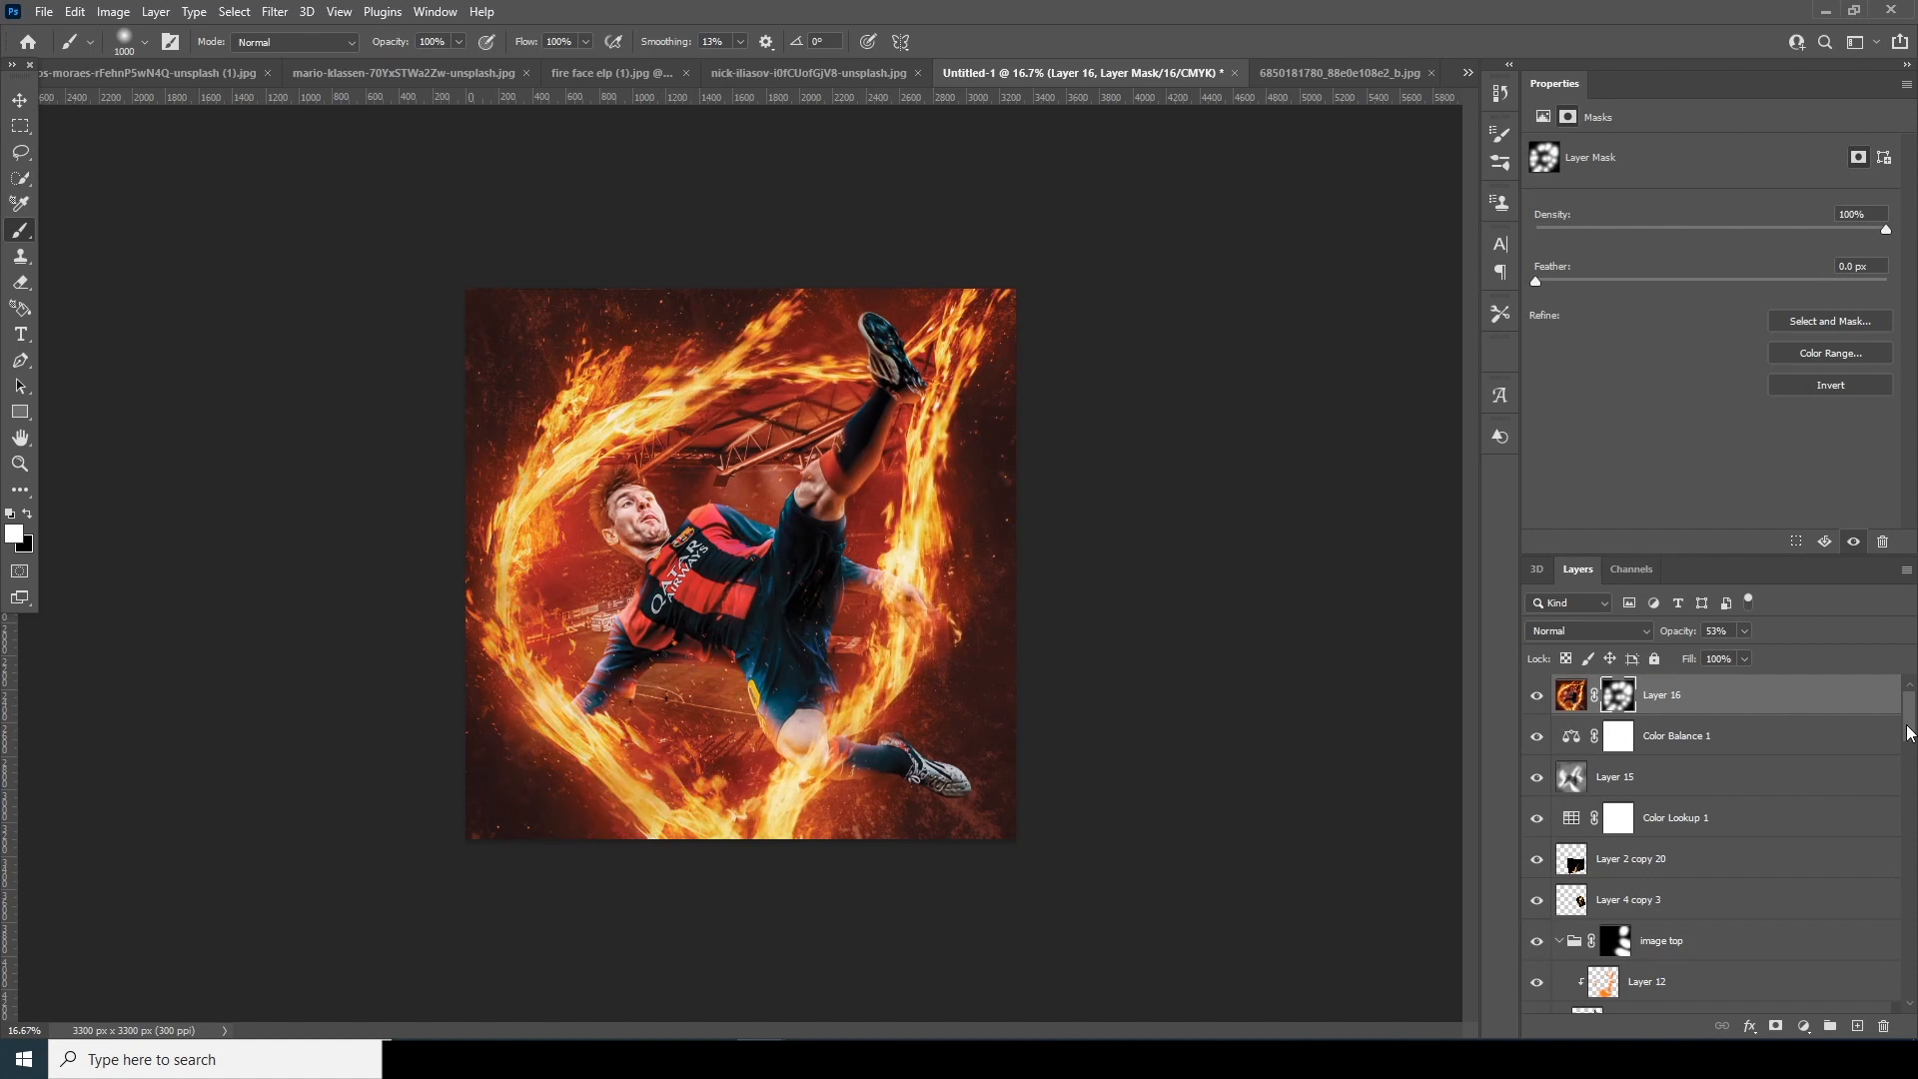
Stamp the visible layers into a new layer and start a Style Transfer neural filter on it with the skull tattoo style.
left_click(1574, 703)
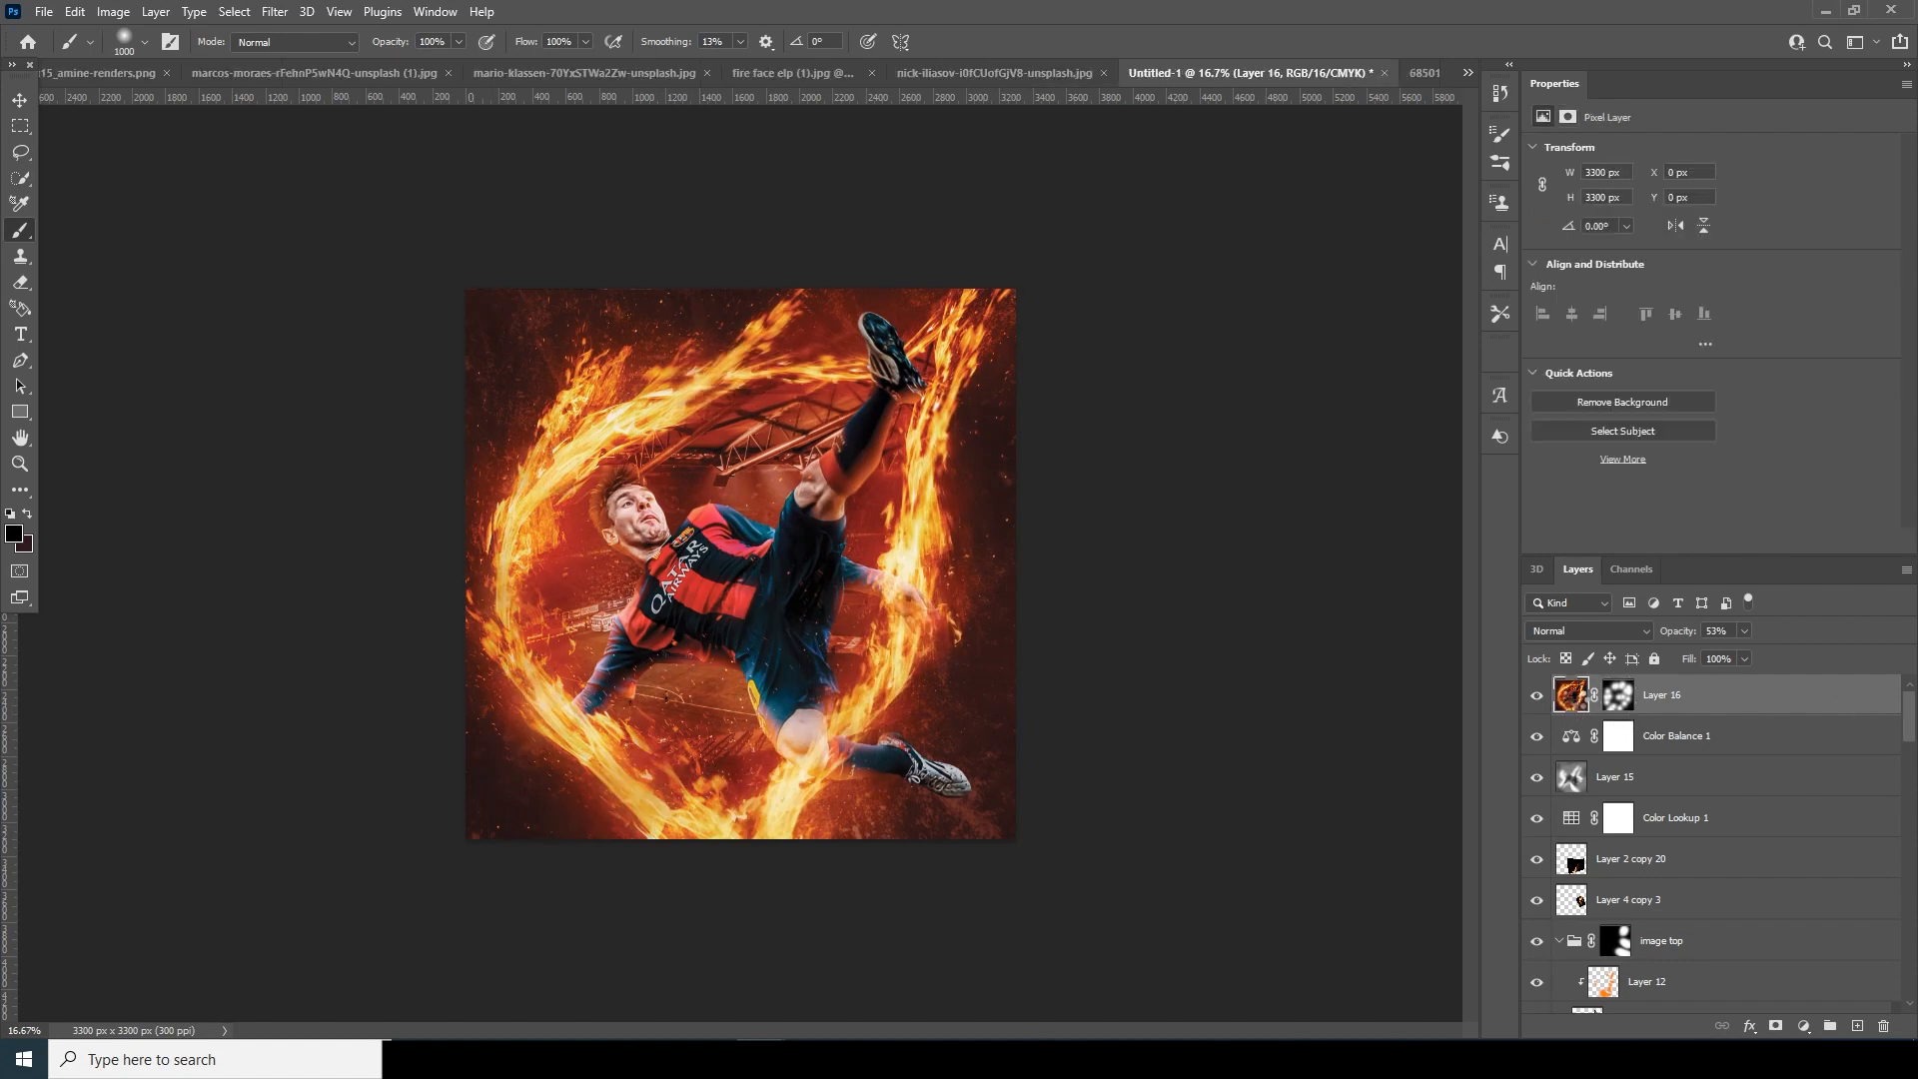
key("ctrl+alt+shift+e")
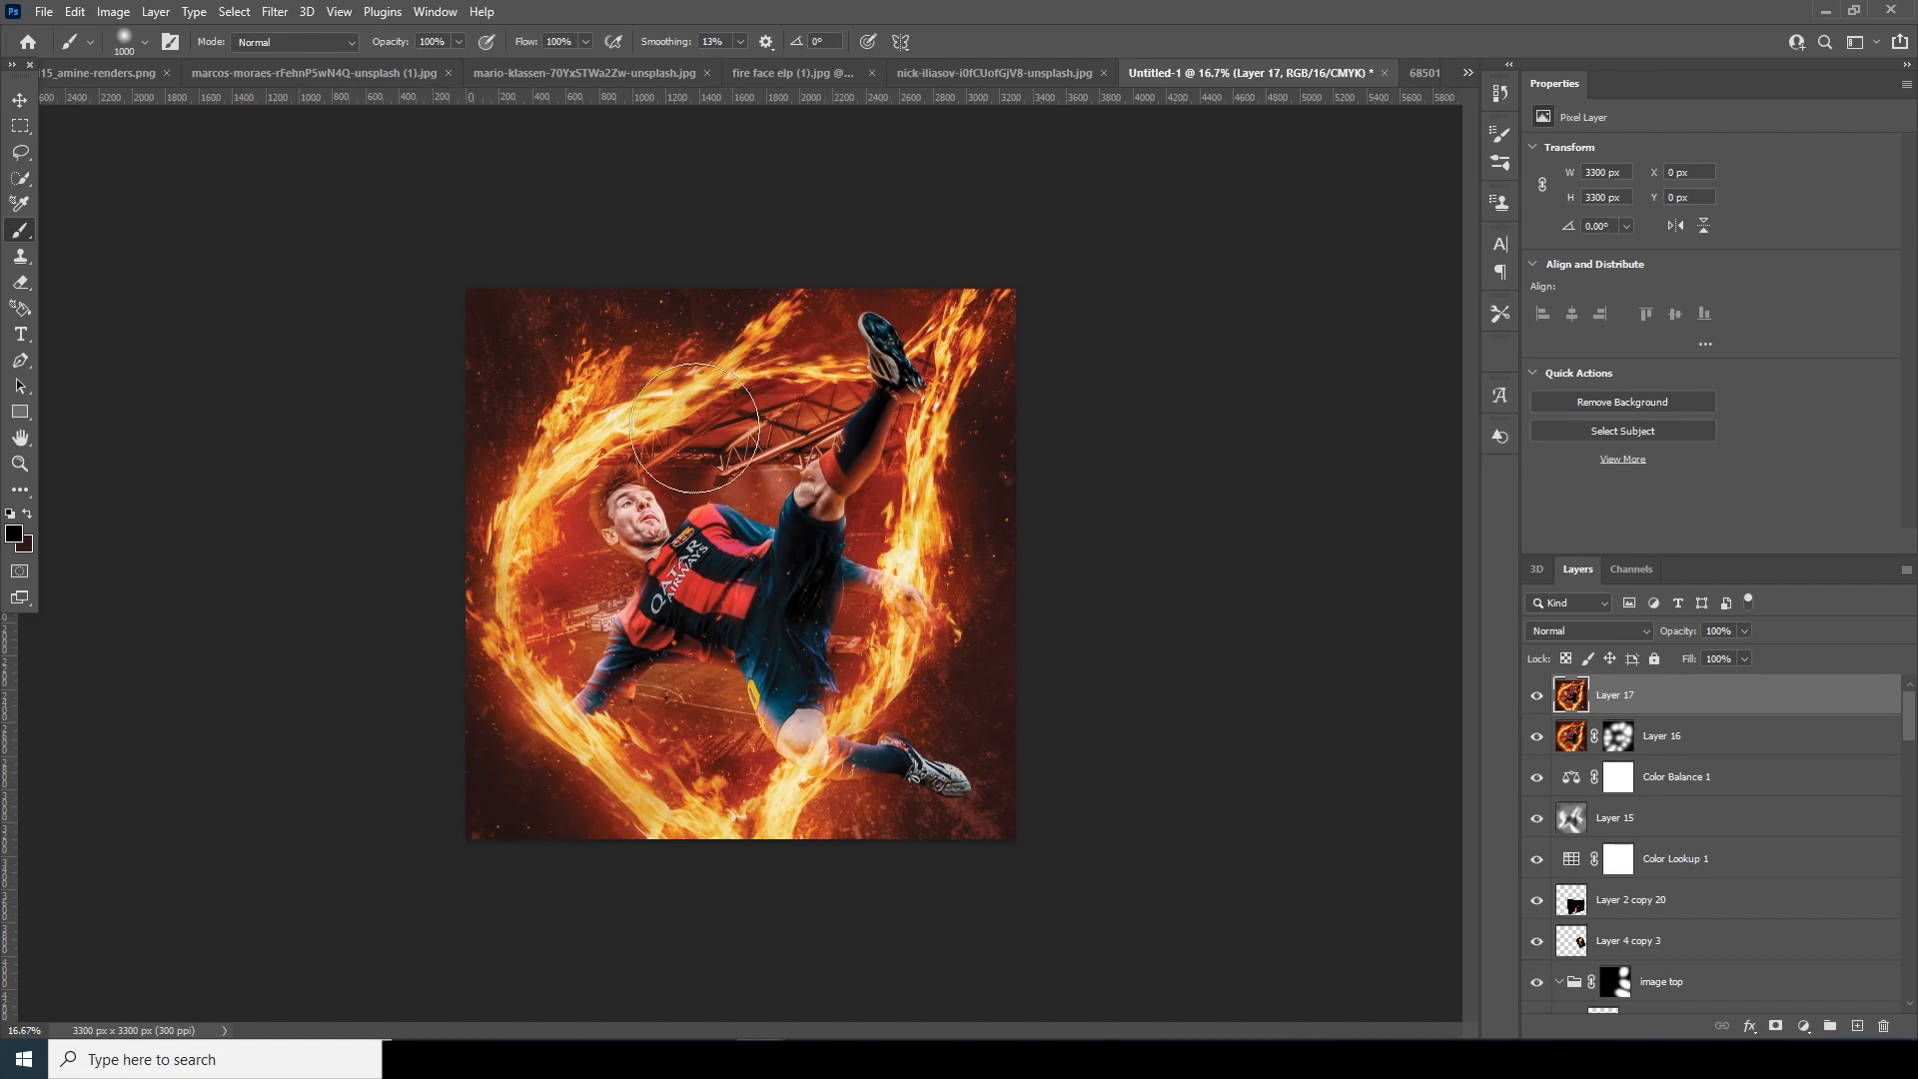
left_click(272, 13)
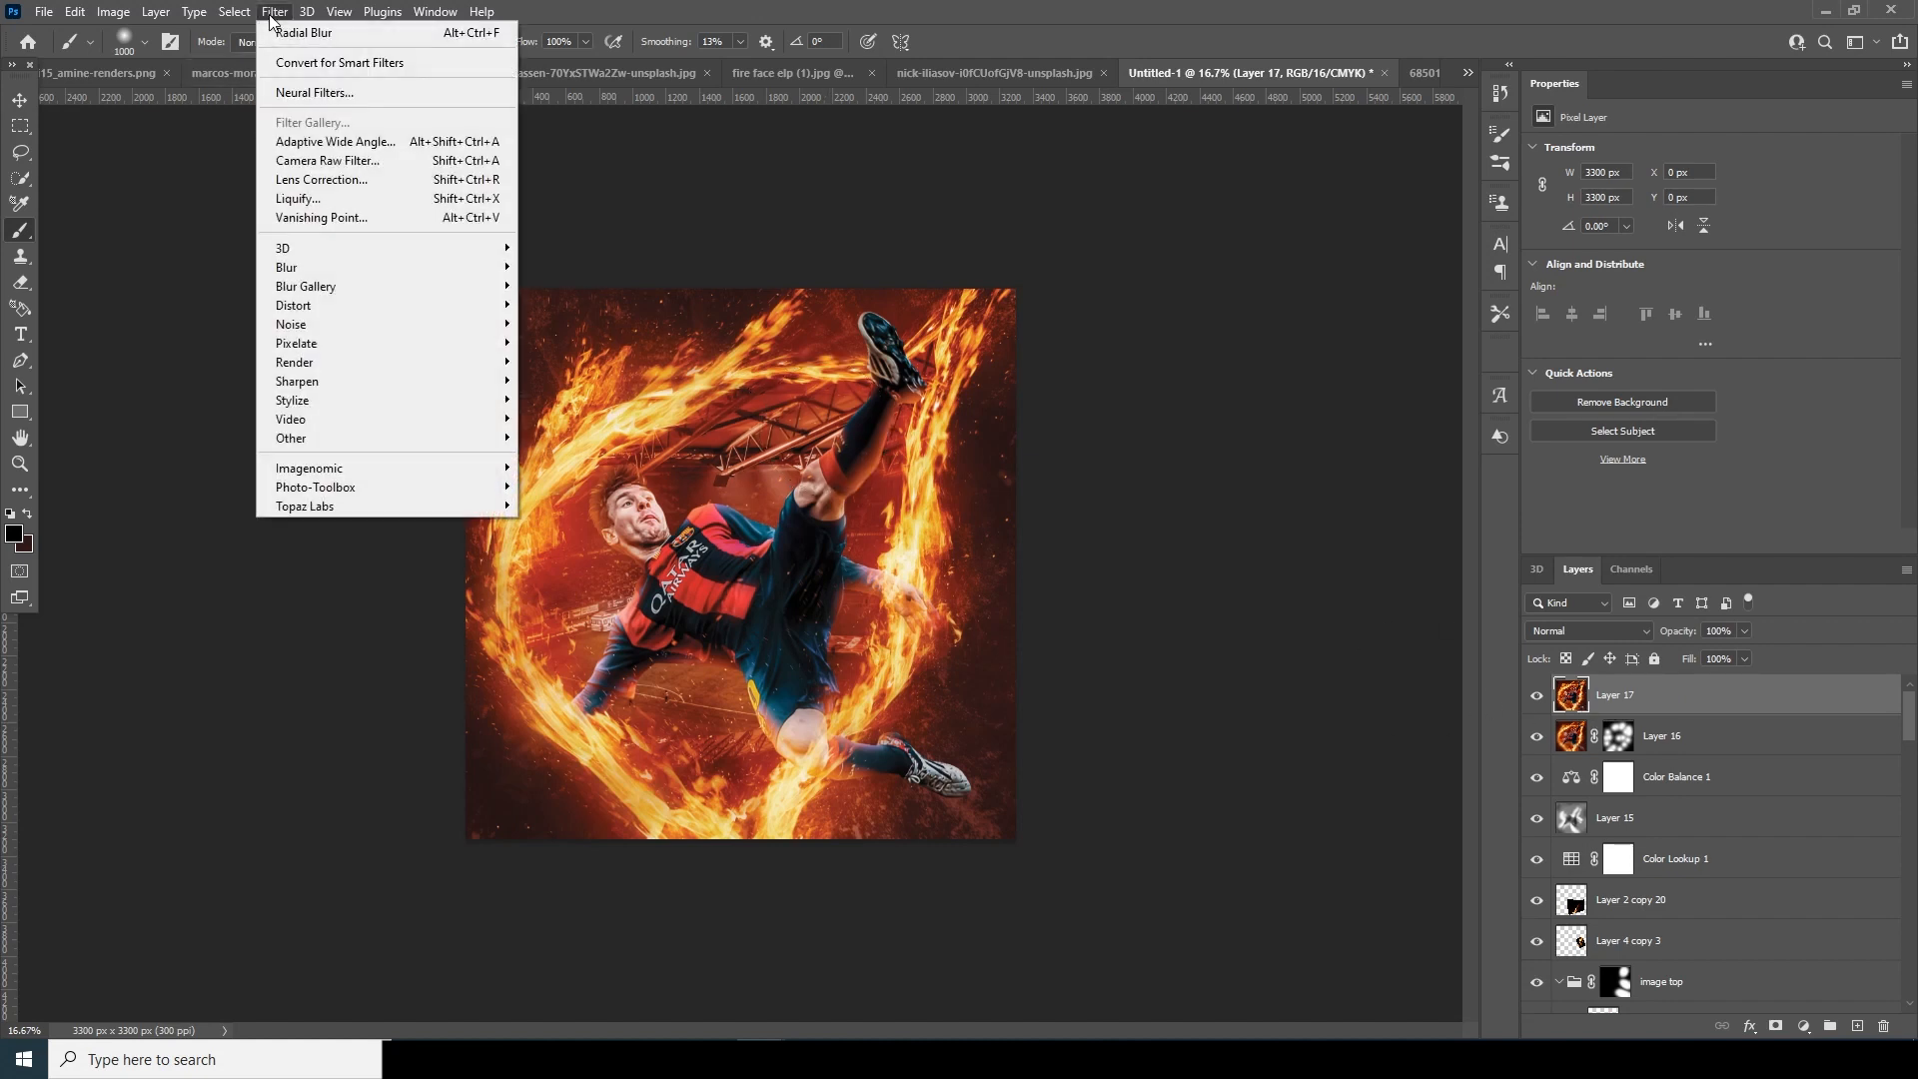
left_click(299, 95)
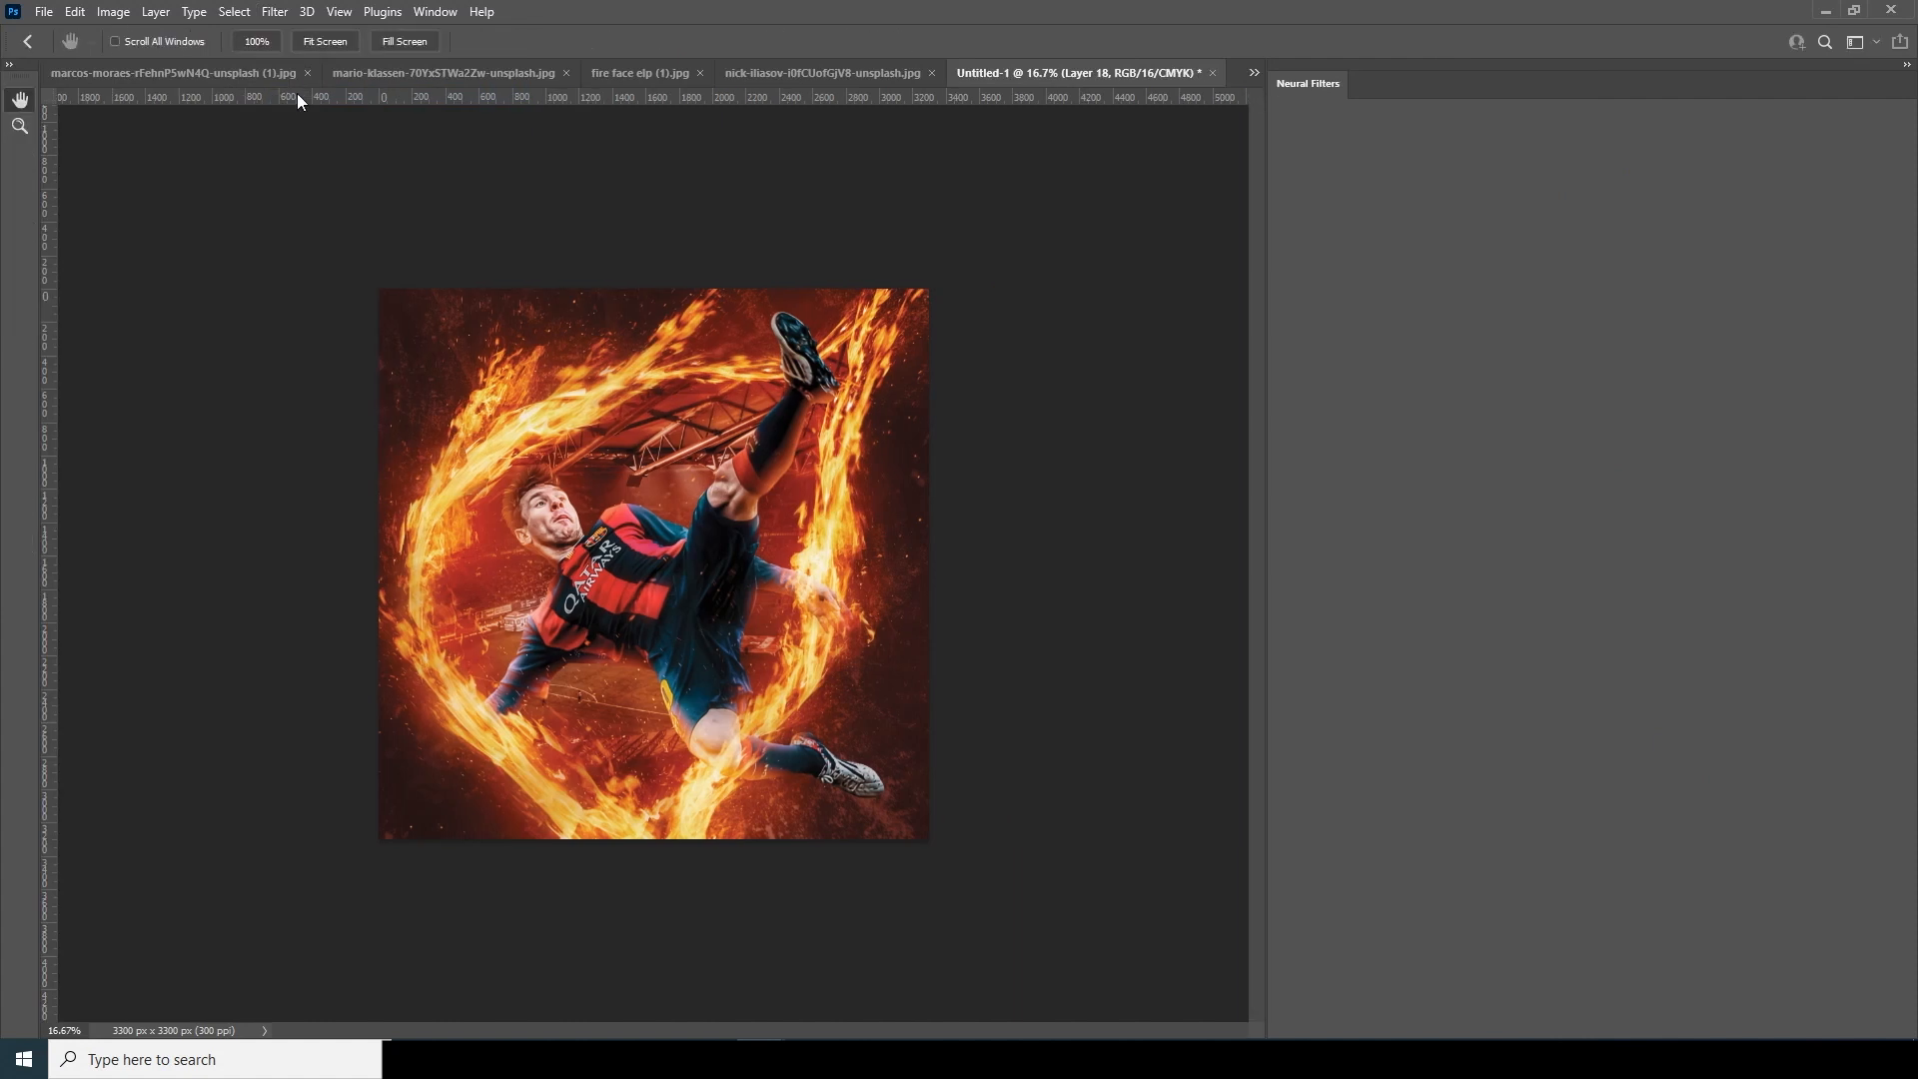
left_click(1498, 323)
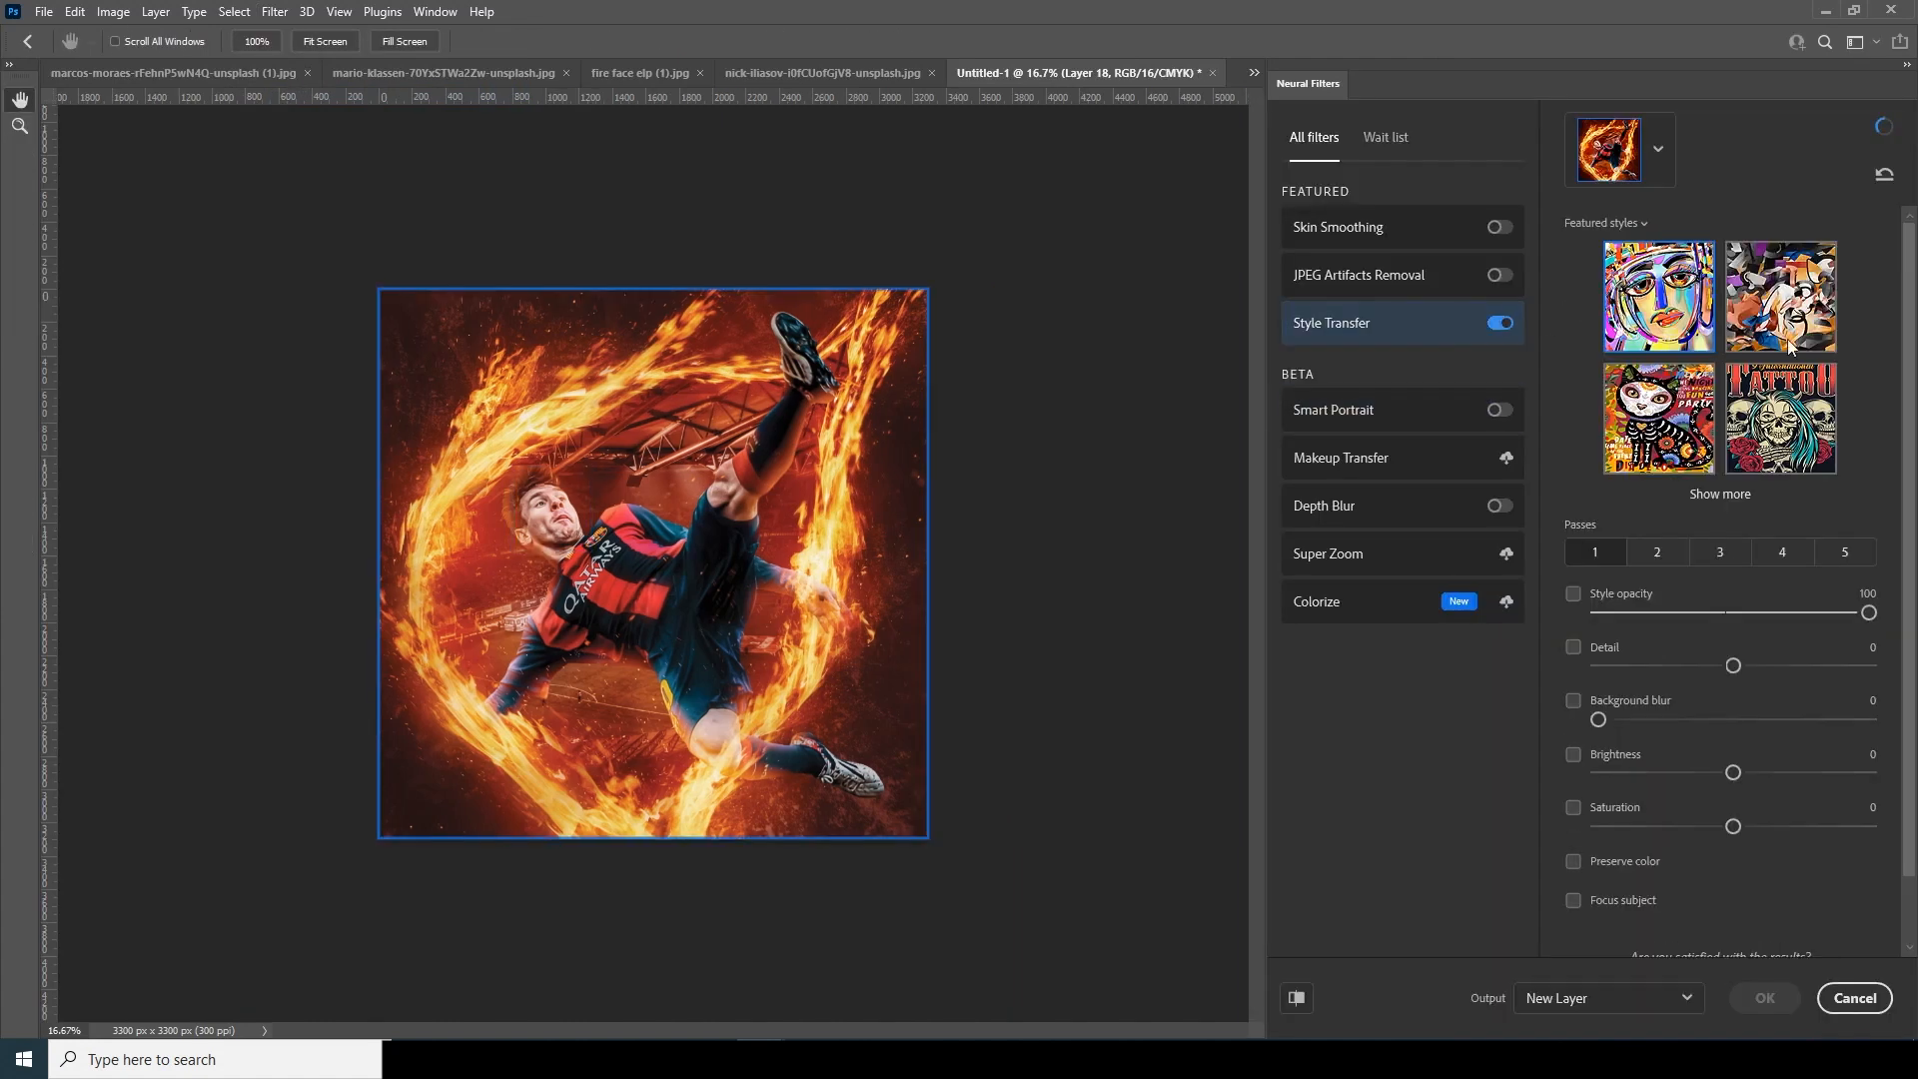
left_click(1787, 423)
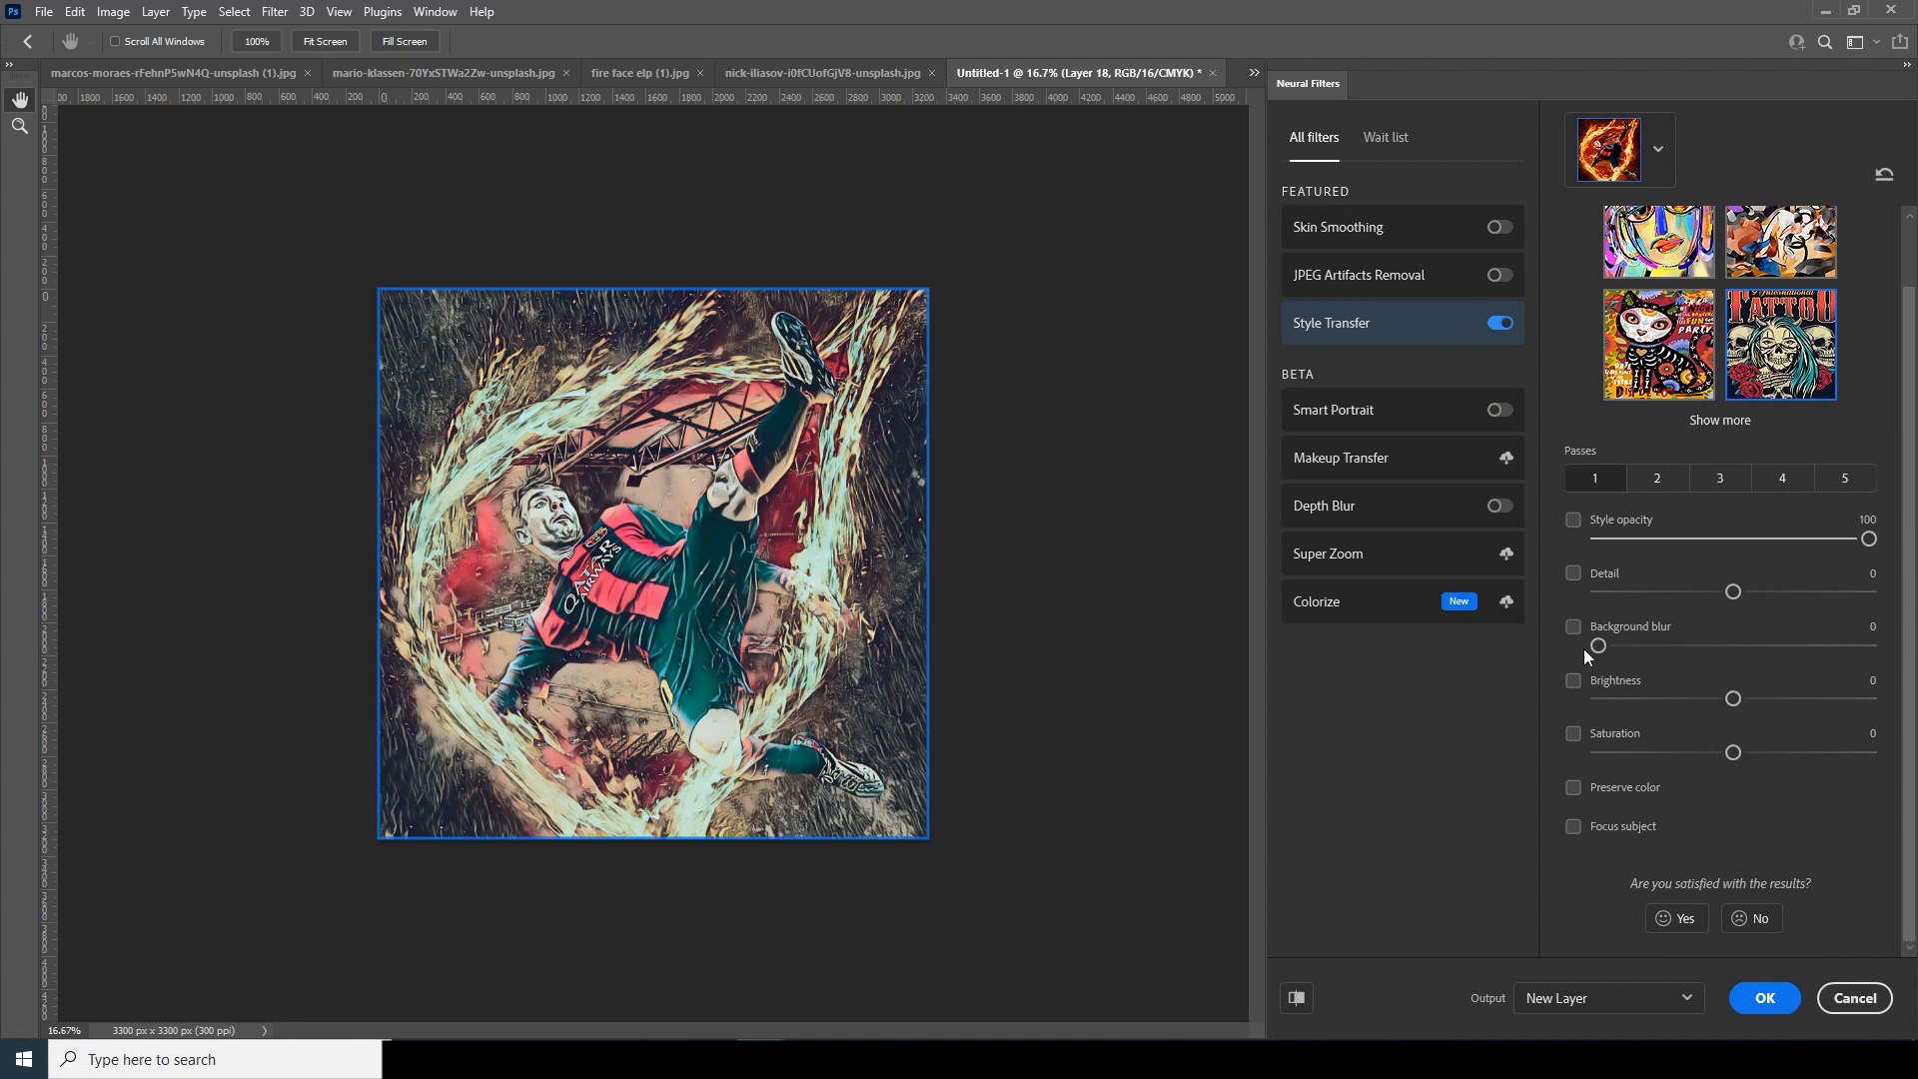
Set Style Transfer brightness to -50, enable Preserve color and Focus subject, and output the result to a new layer.
left_click(1574, 681)
left_click(1597, 700)
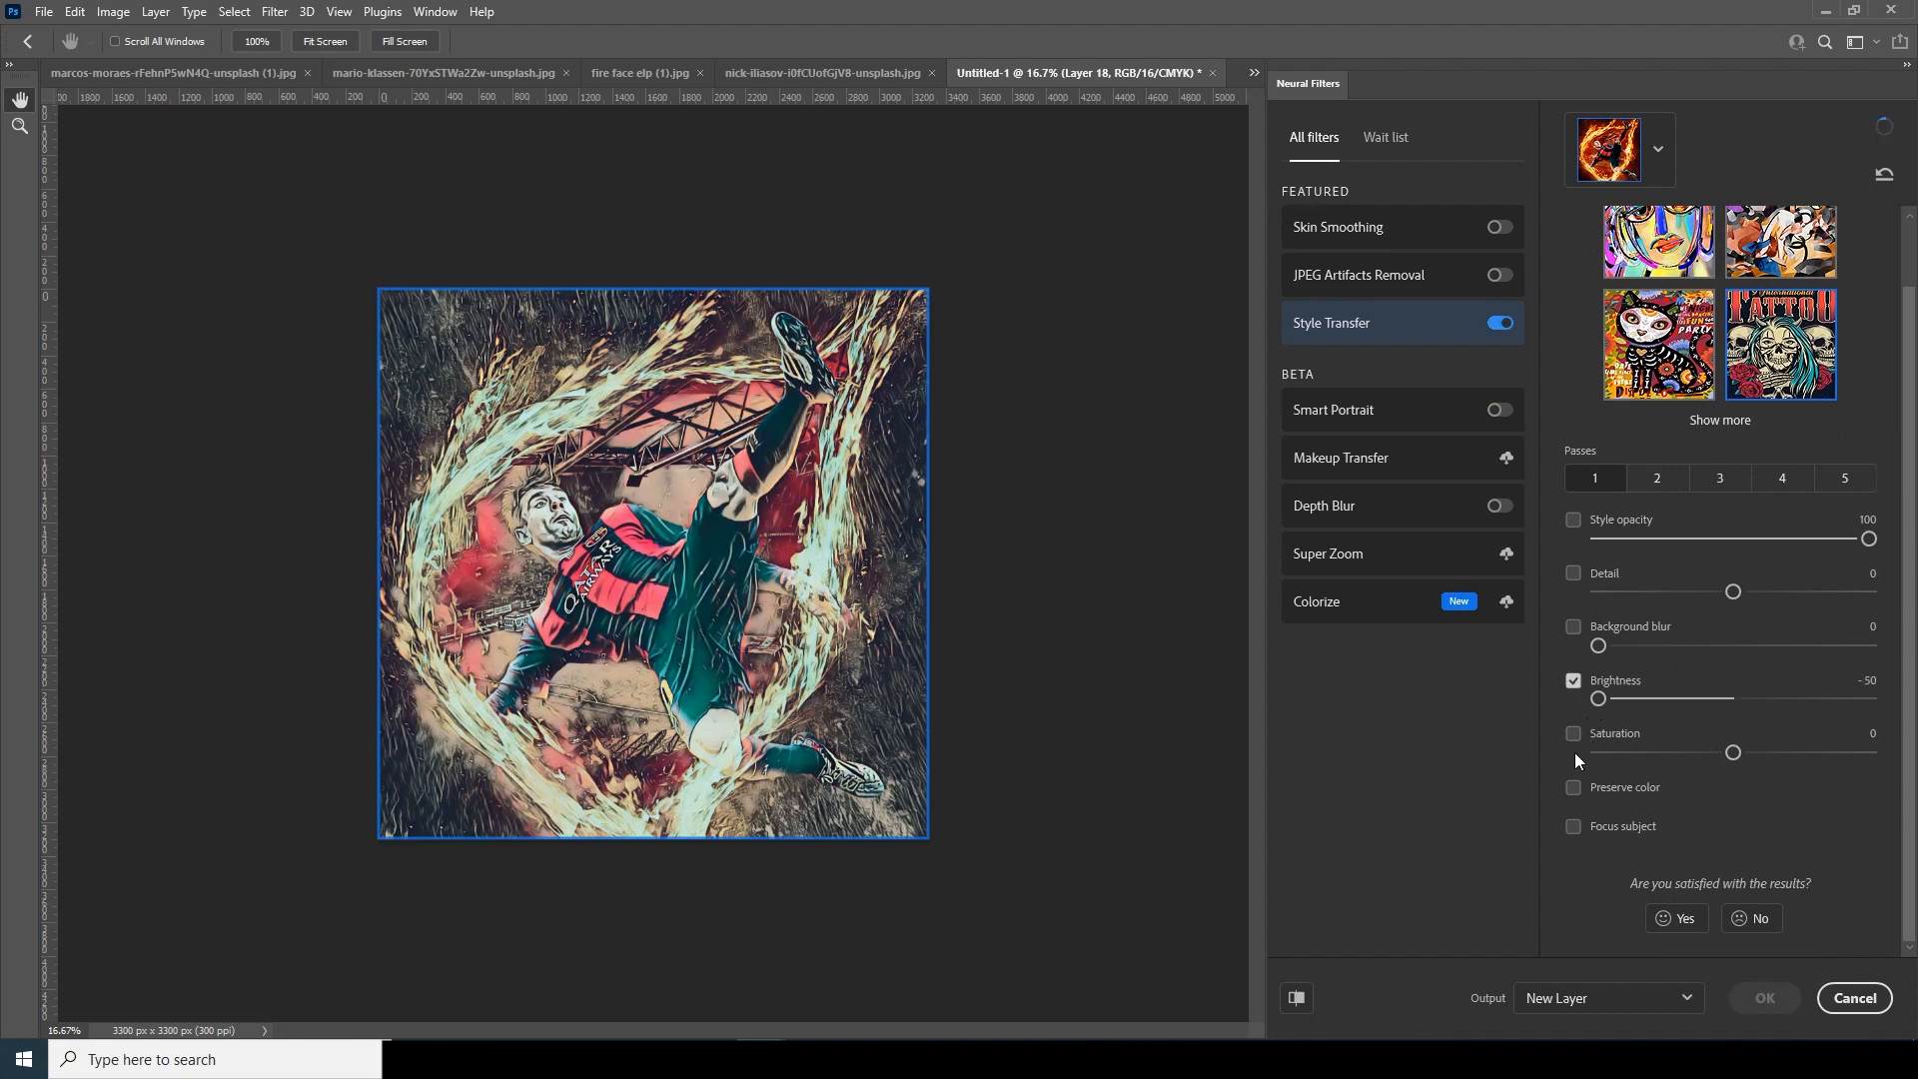
left_click(1575, 829)
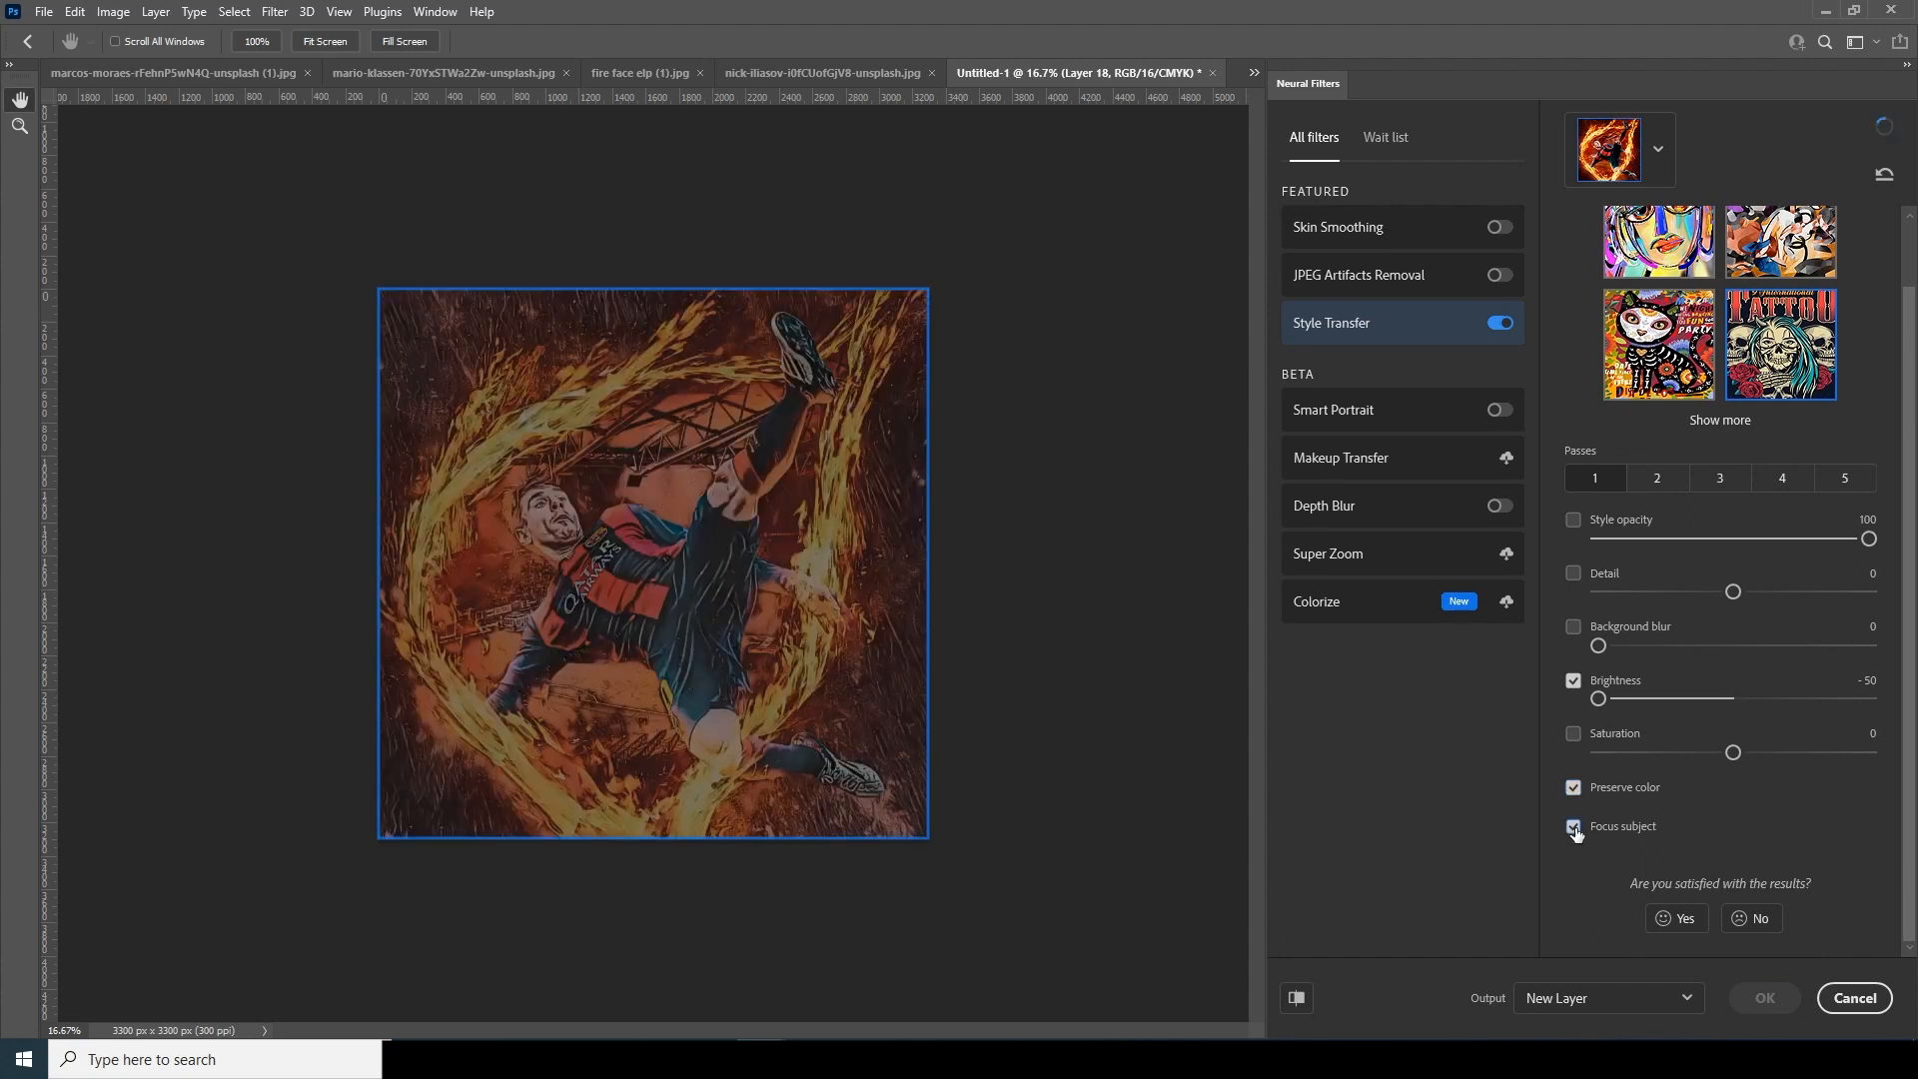
left_click(1764, 1001)
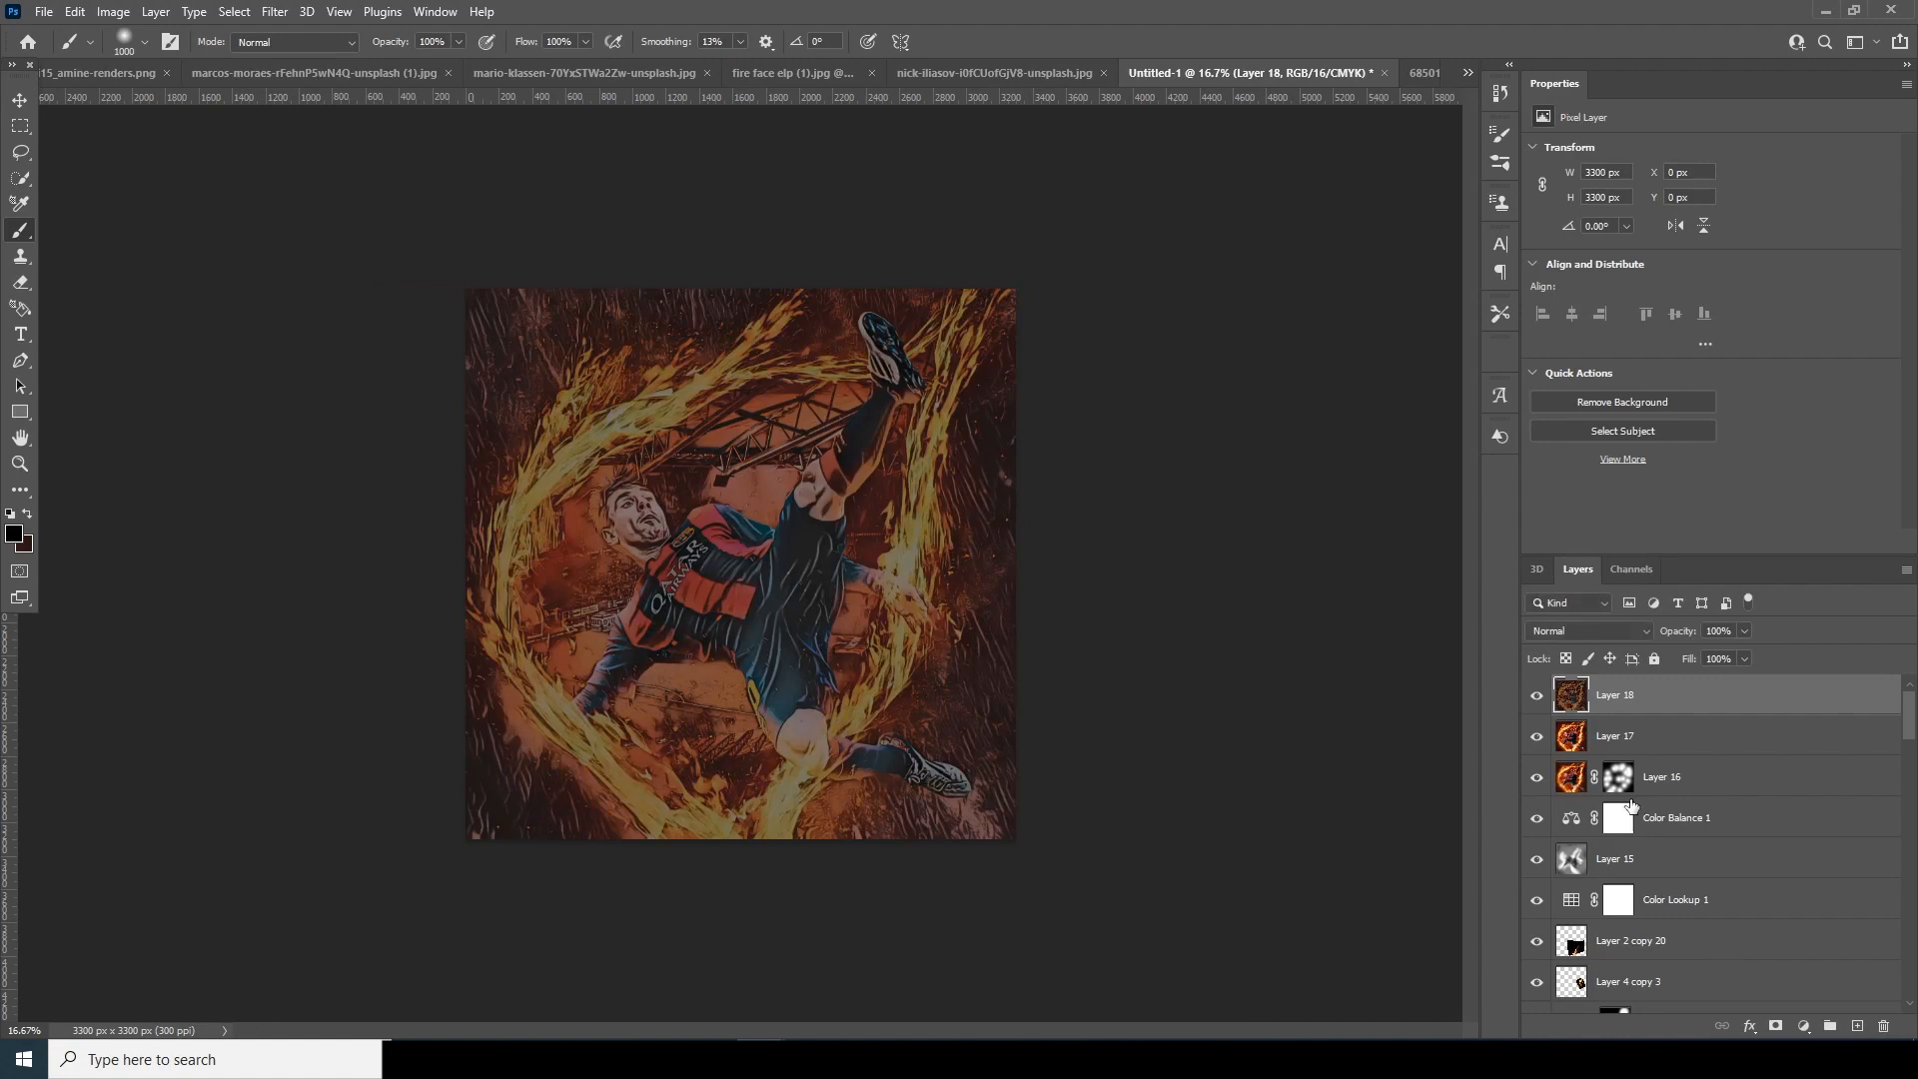
Blend Layer 18 as Hard Light and give it a layer mask filled with black.
left_click(1776, 1027)
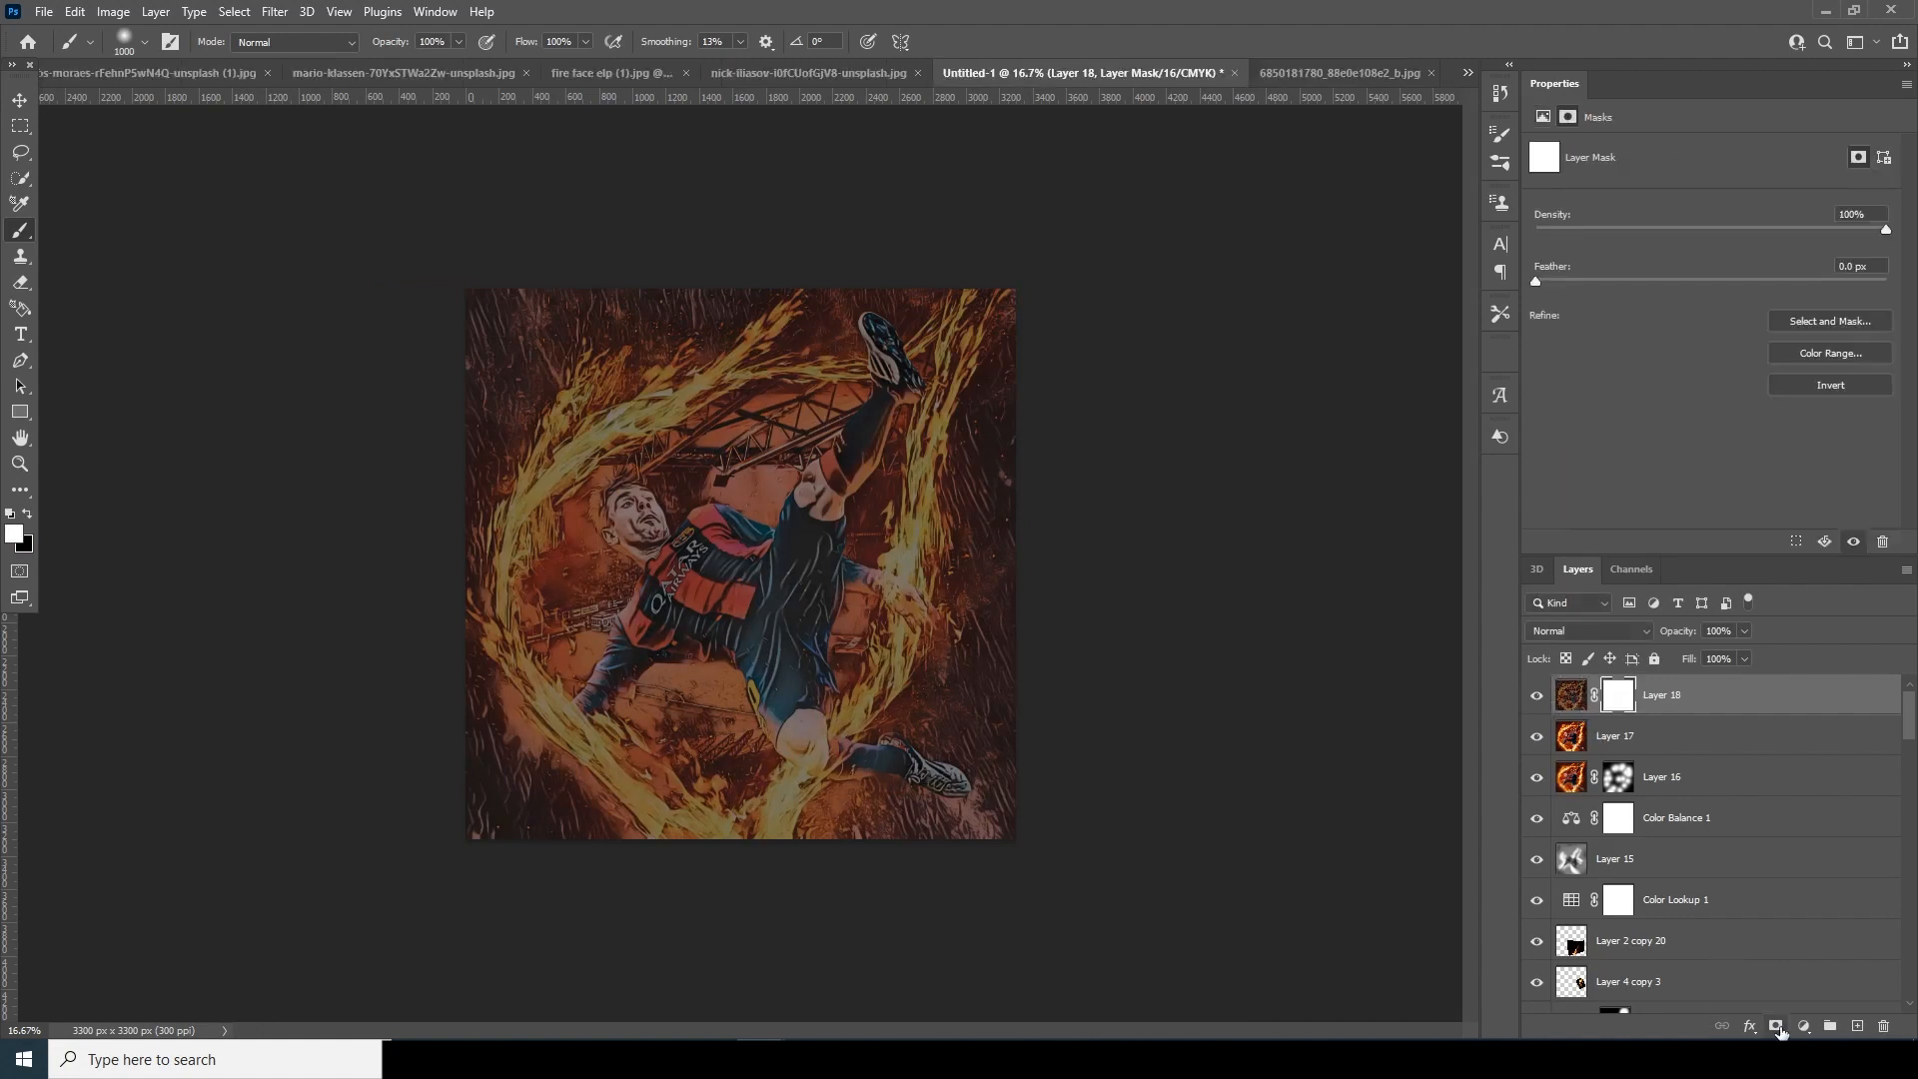
left_click(1572, 631)
left_click(1558, 812)
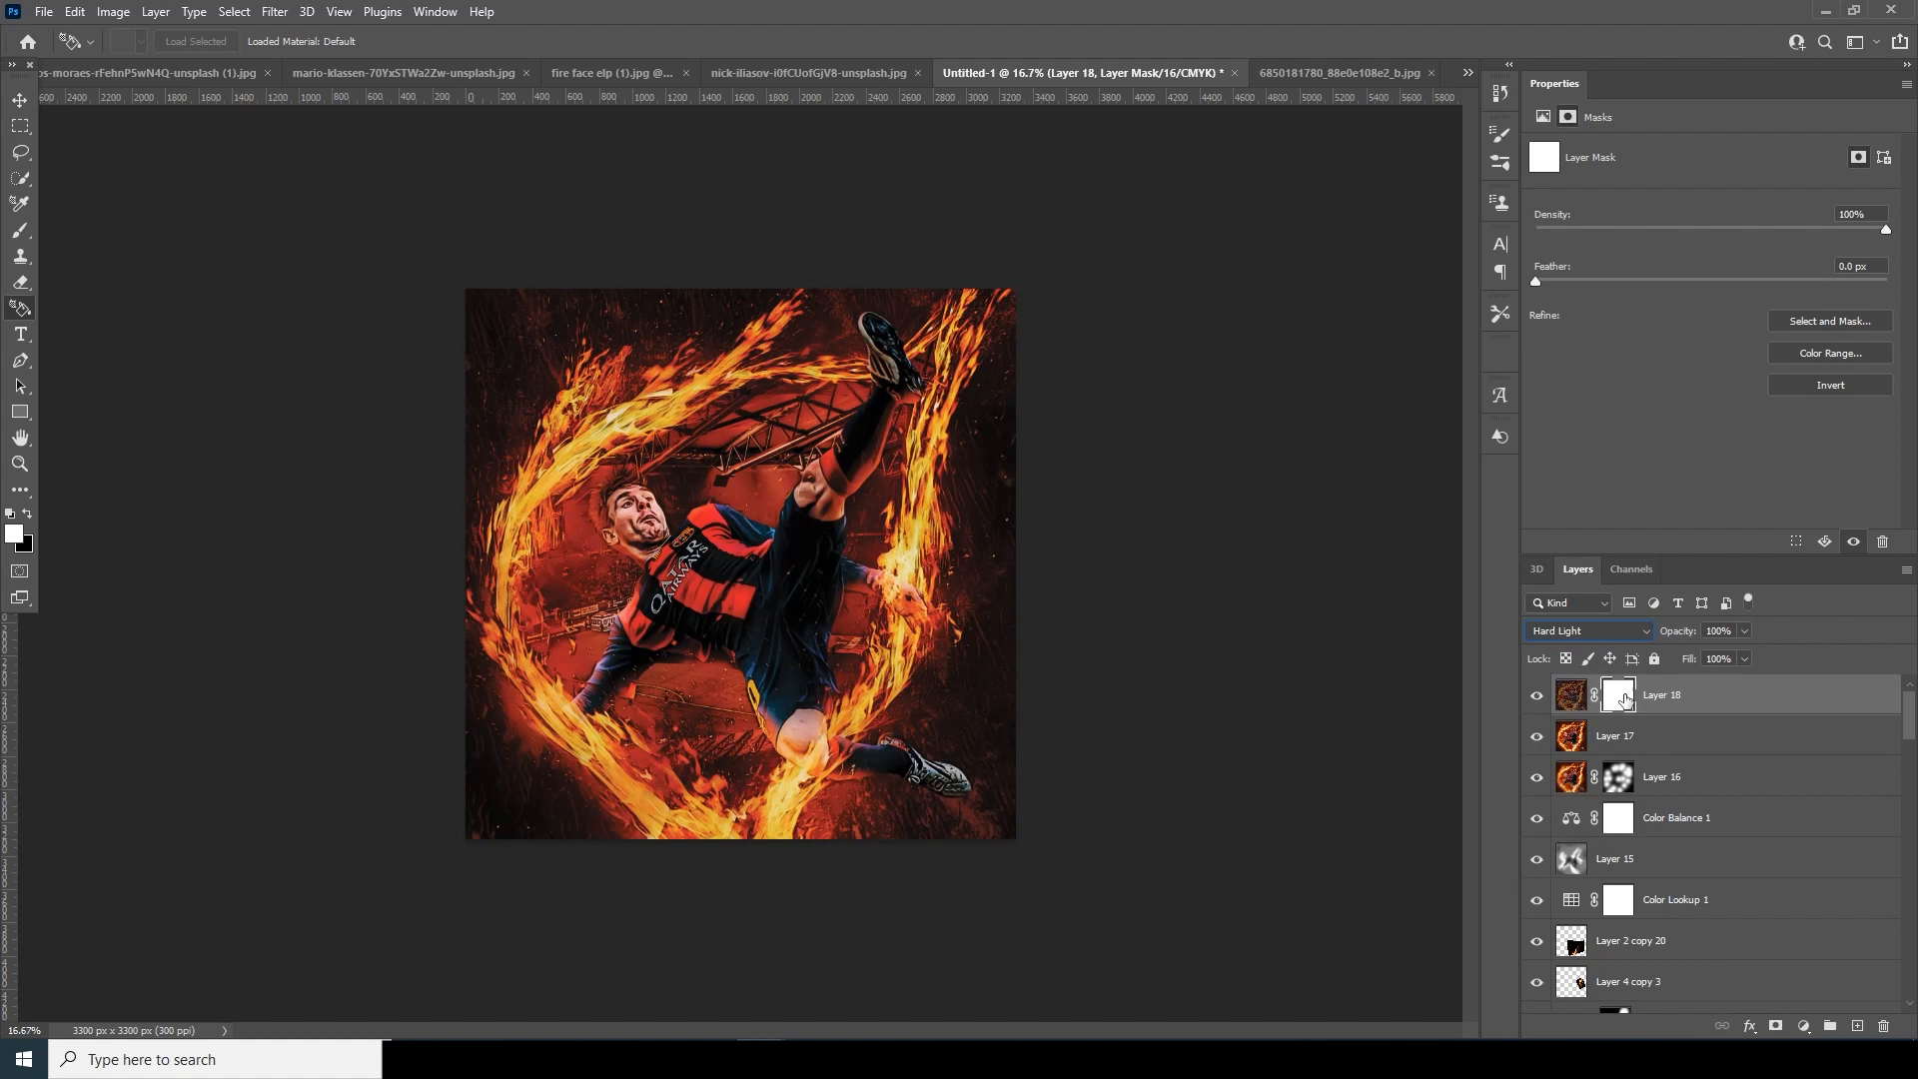
key("x")
key("v")
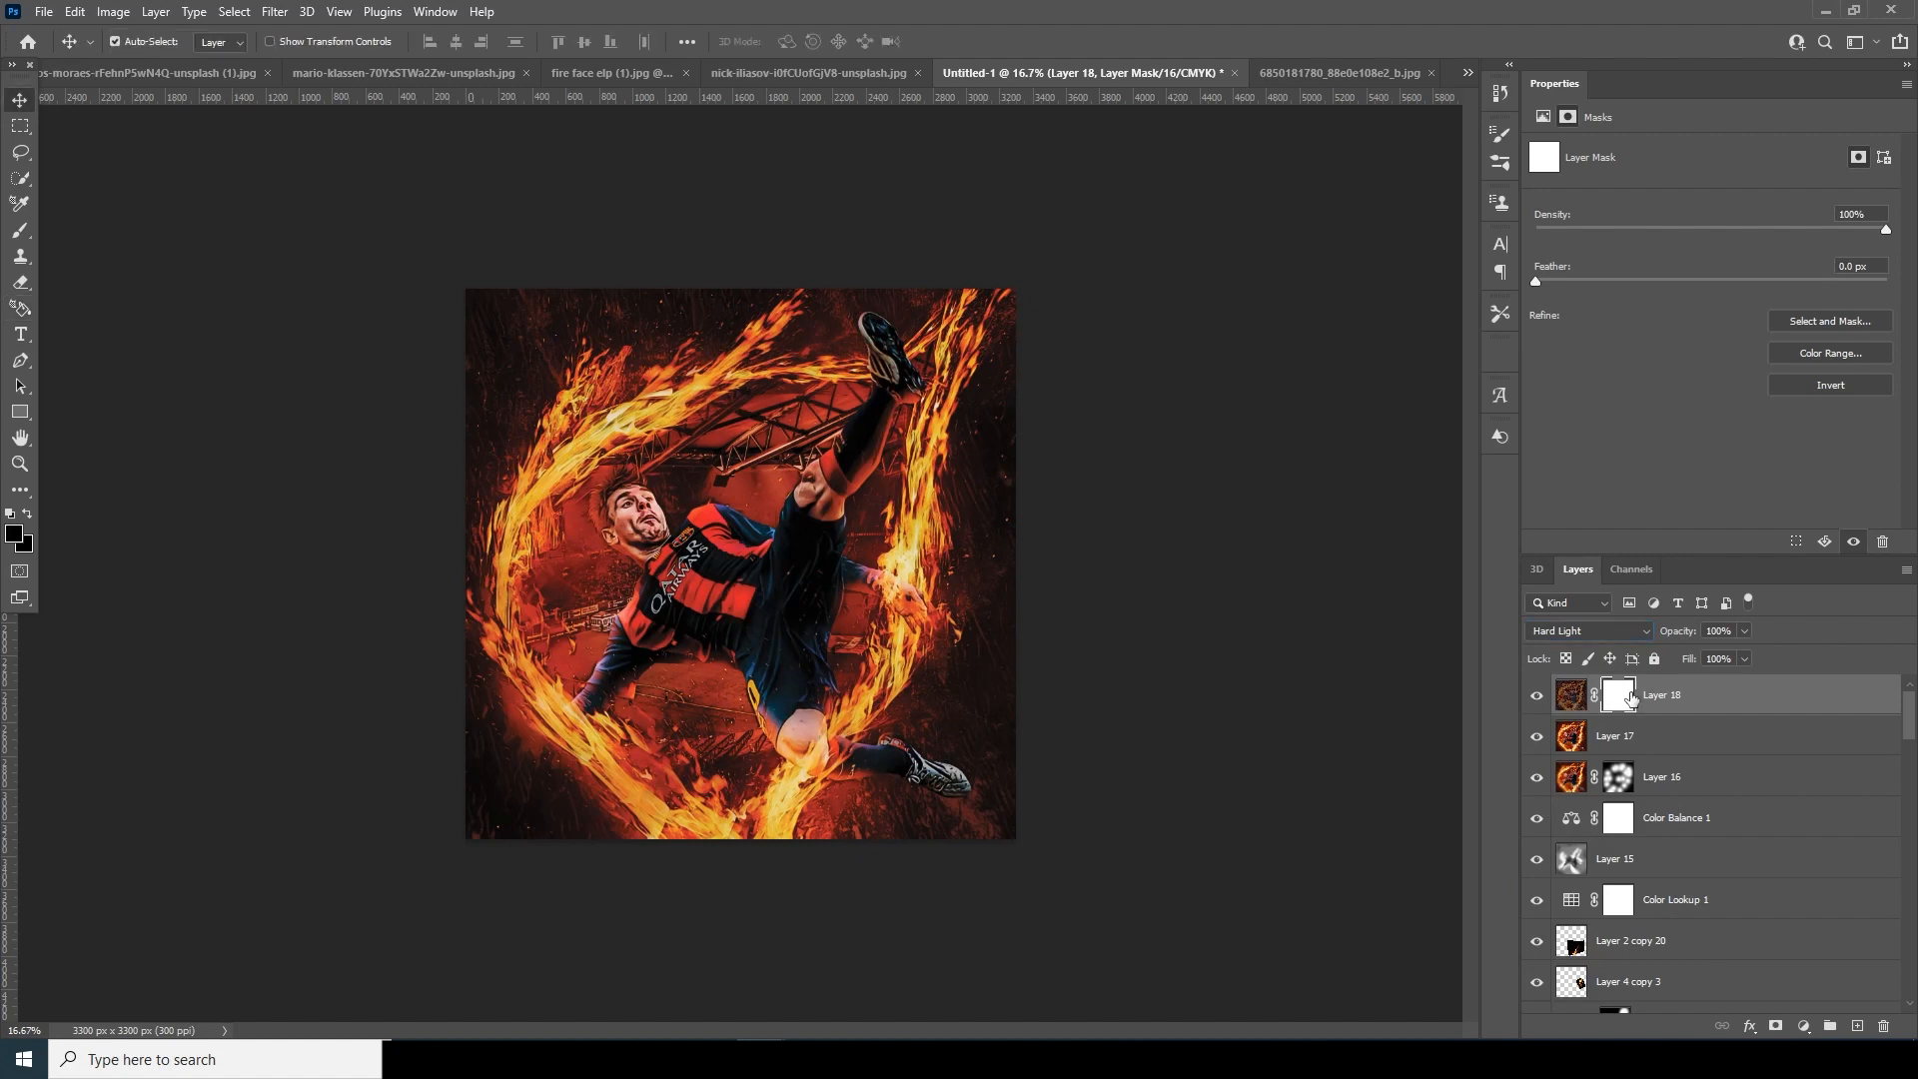
key("alt+BackSpace")
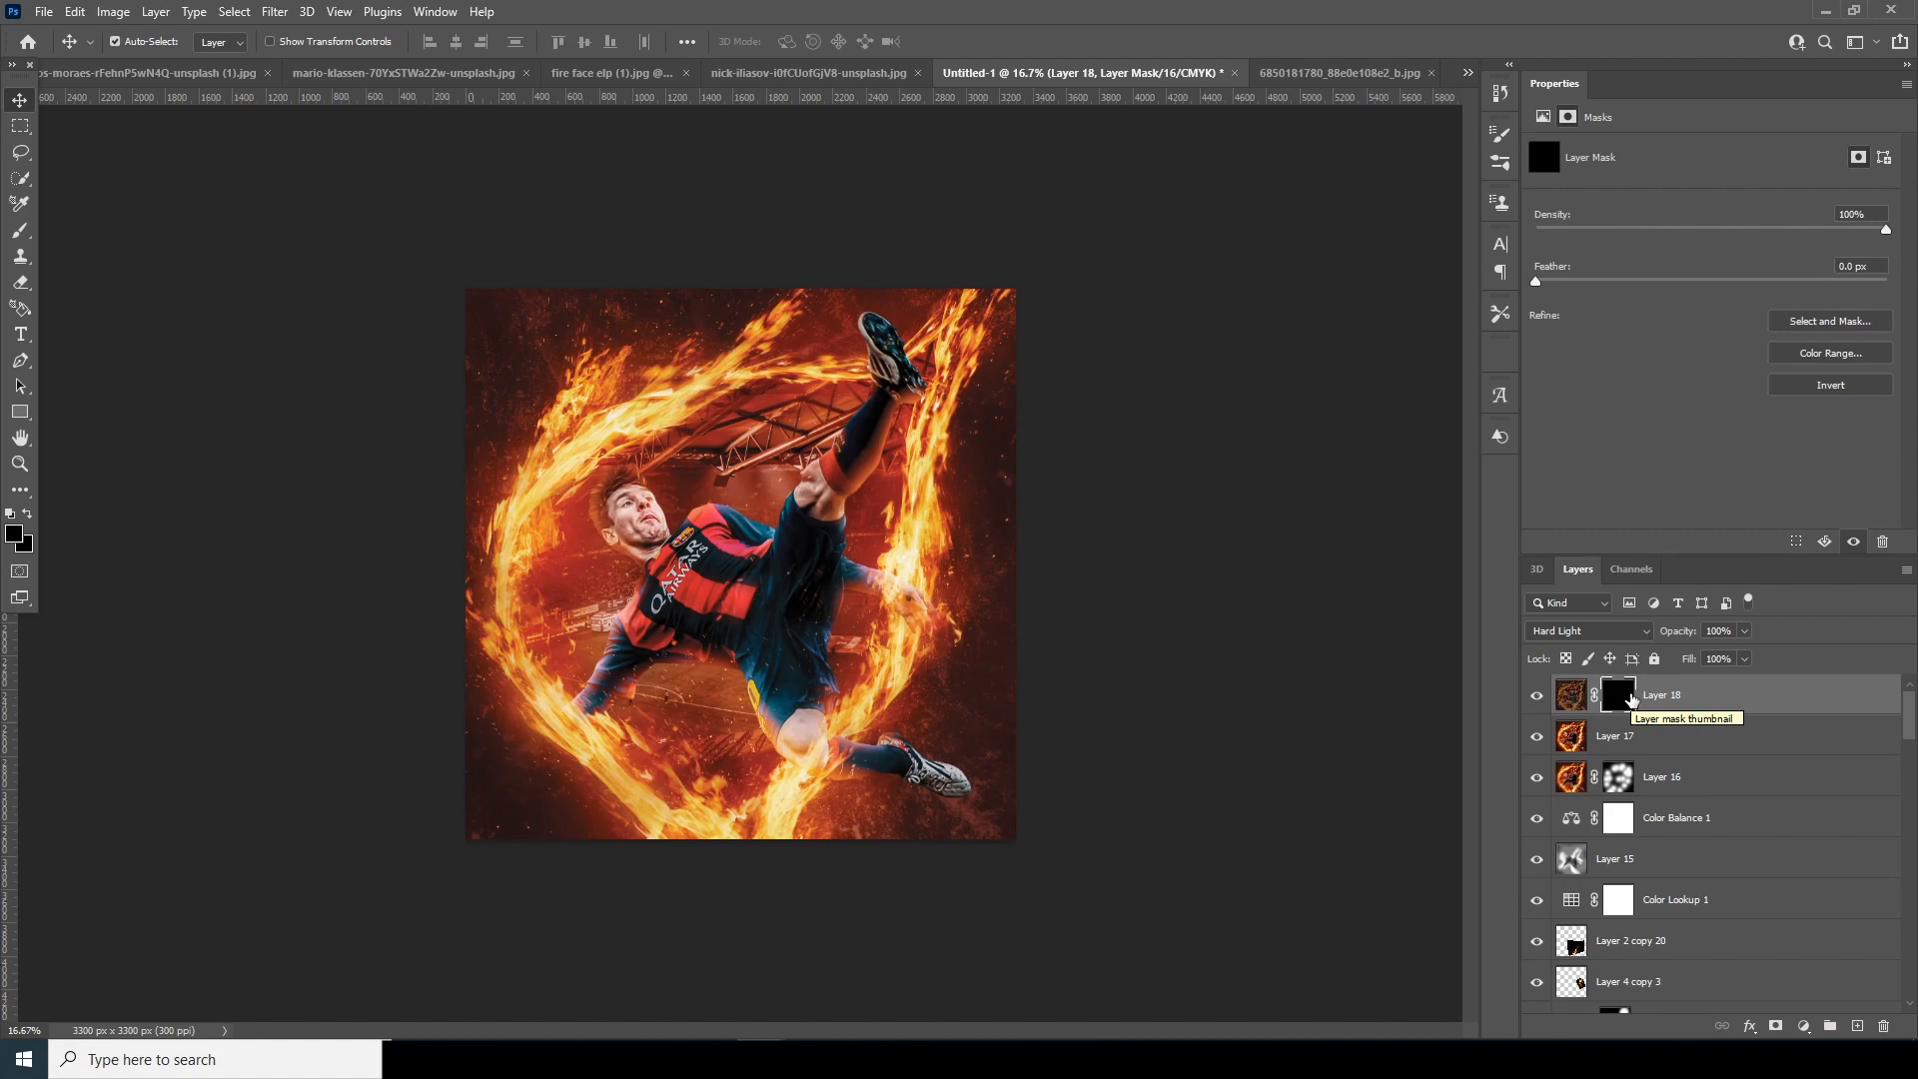
Paint white on Layer 18's mask over the footballer's face and torso with a reduced brush.
key("b")
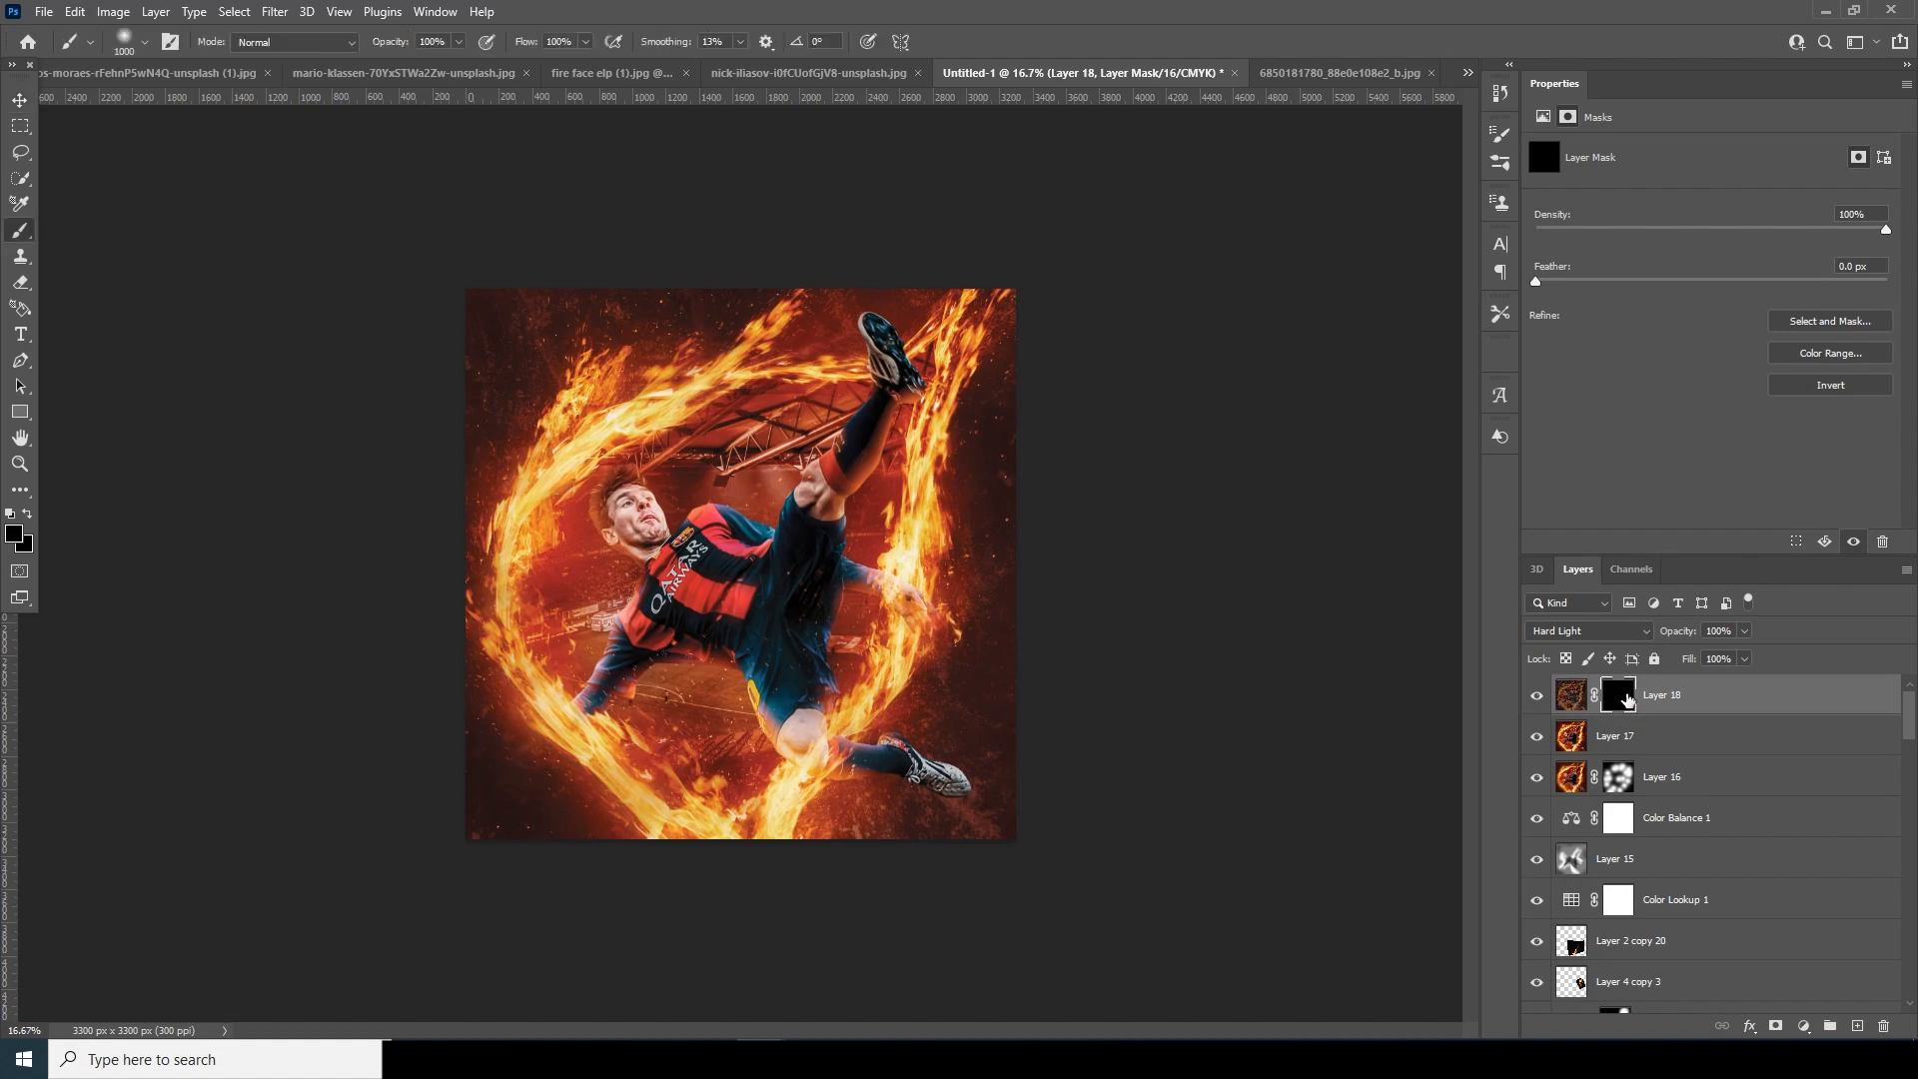
left_click(15, 536)
type("ffffff")
left_click(1525, 489)
key("bracketleft")
key("bracketleft")
key("bracketleft")
key("bracketleft")
left_click(638, 498)
left_click(617, 514)
mouse_move(617, 514)
left_mouse_down()
mouse_move(586, 488)
mouse_move(735, 416)
mouse_move(605, 460)
mouse_move(506, 594)
mouse_move(527, 582)
mouse_move(536, 656)
mouse_move(696, 525)
mouse_move(807, 602)
mouse_move(713, 623)
mouse_move(873, 453)
mouse_move(879, 359)
mouse_move(784, 505)
mouse_move(906, 585)
mouse_move(816, 755)
mouse_move(764, 738)
mouse_move(946, 788)
mouse_move(677, 673)
mouse_move(745, 763)
mouse_move(540, 653)
mouse_move(674, 467)
mouse_move(739, 547)
left_mouse_up()
Paint white on Layer 18's mask over the upper background with an enlarged brush and again over the footballer's body and legs.
key("bracketright")
key("bracketright")
key("bracketright")
left_click(490, 346)
left_click(561, 348)
left_click(814, 335)
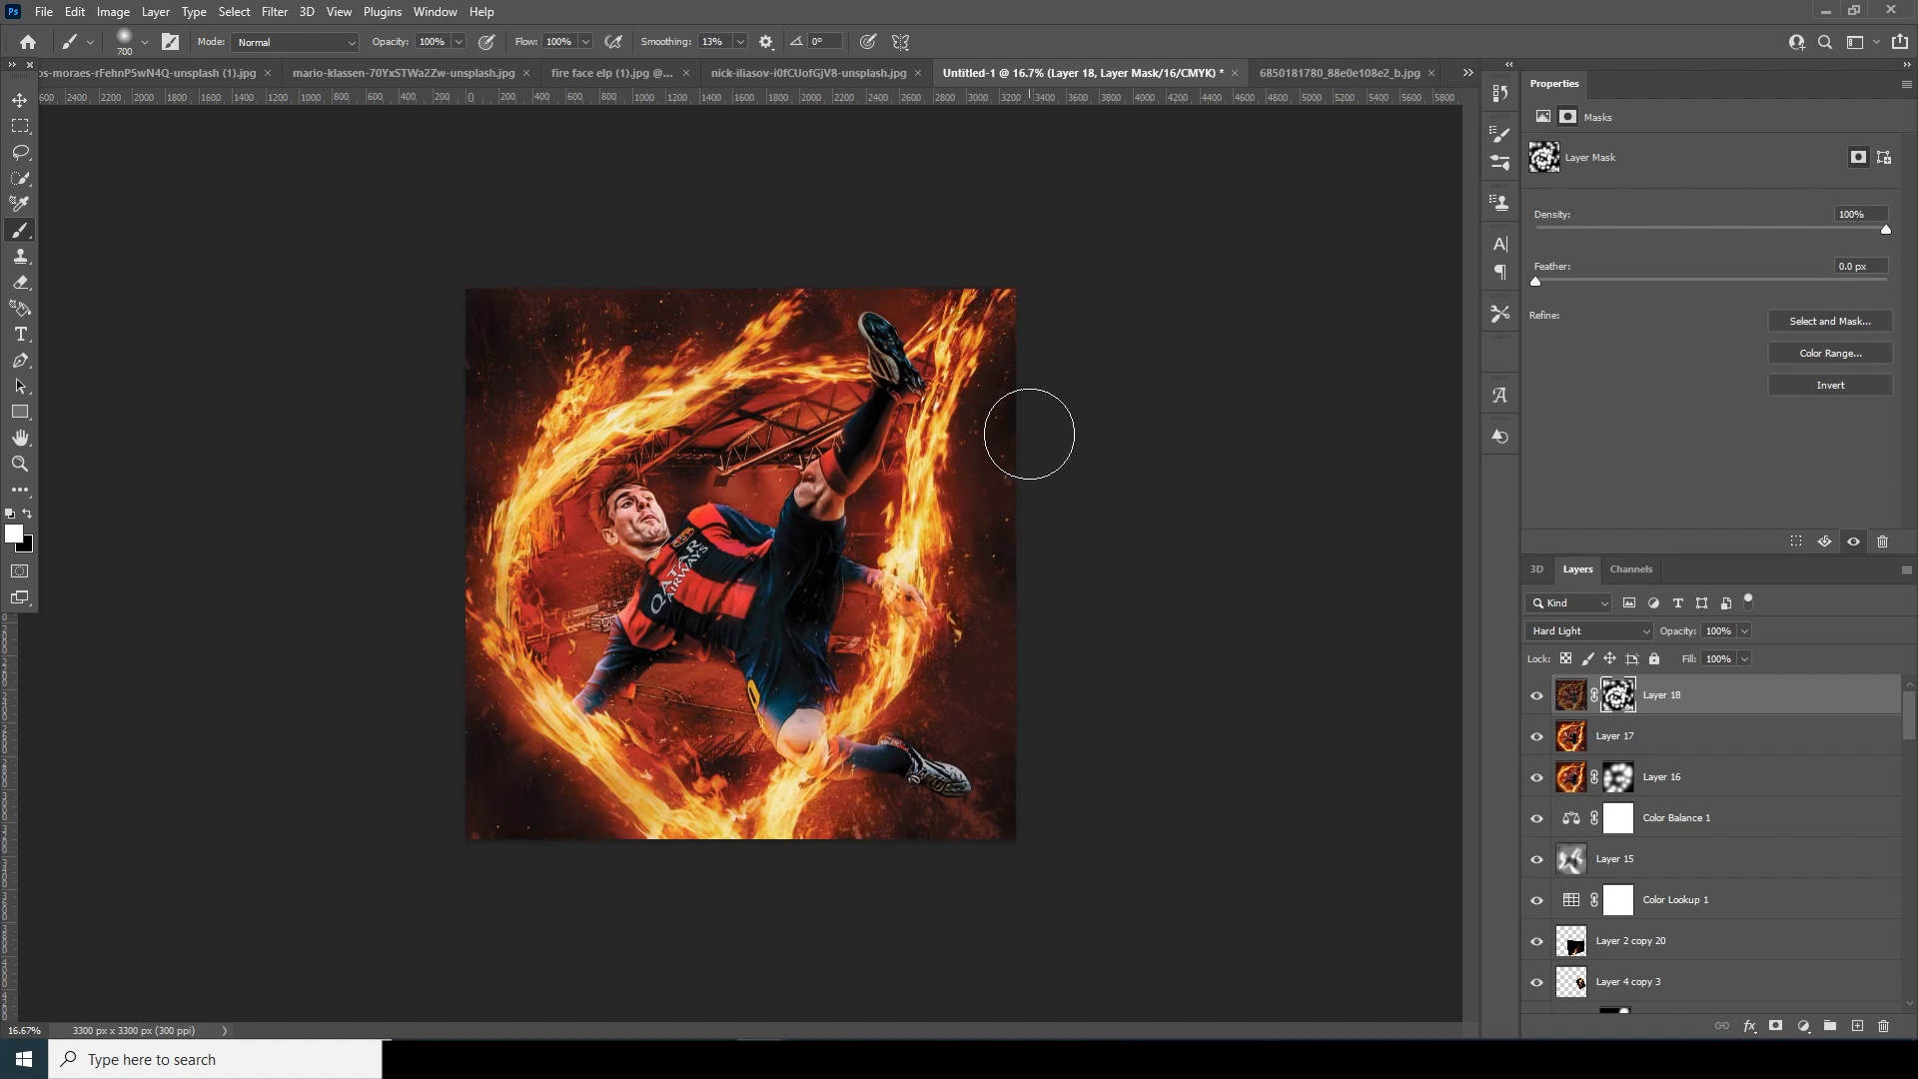
left_click(846, 687)
left_click(657, 524)
left_click(726, 588)
left_click(804, 671)
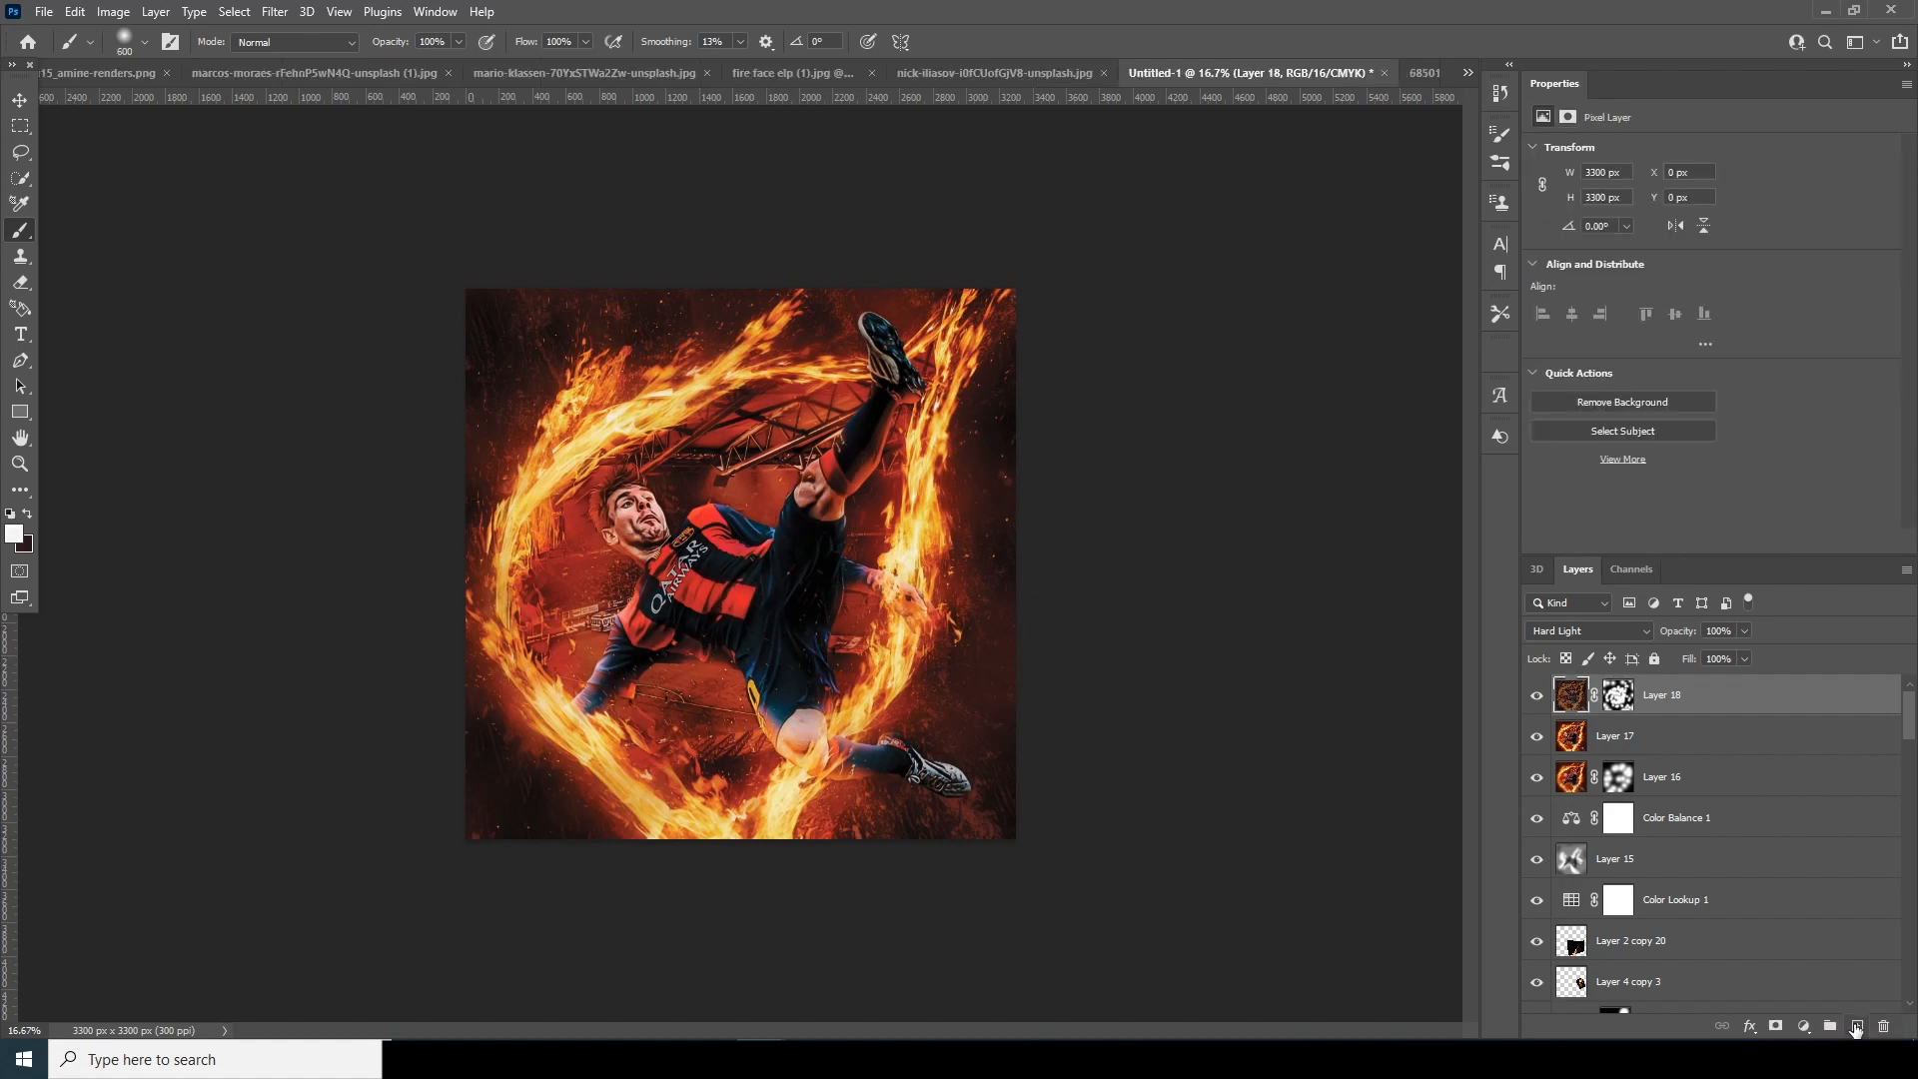
Add a new layer above Layer 18 and set the foreground colour to flame yellow efd463 sampled from the fire.
left_click(1854, 1027)
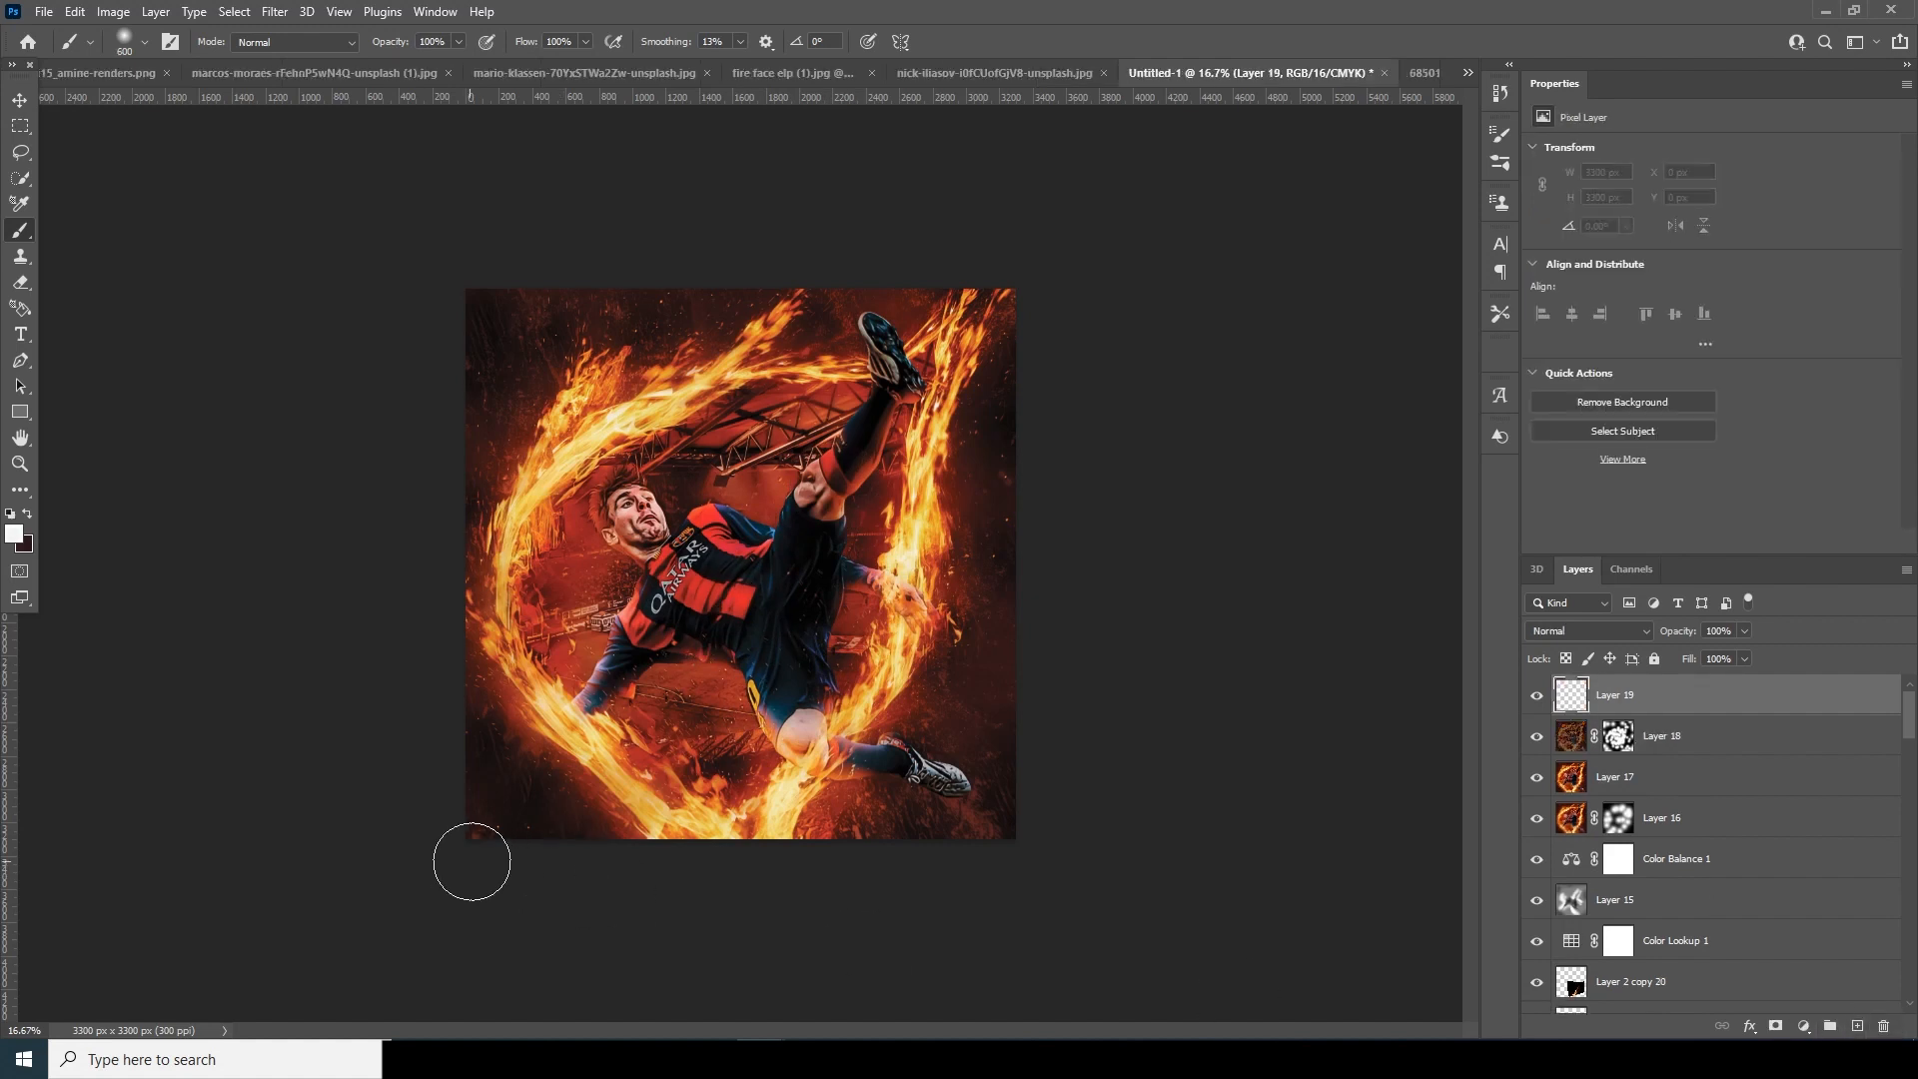
left_click(14, 533)
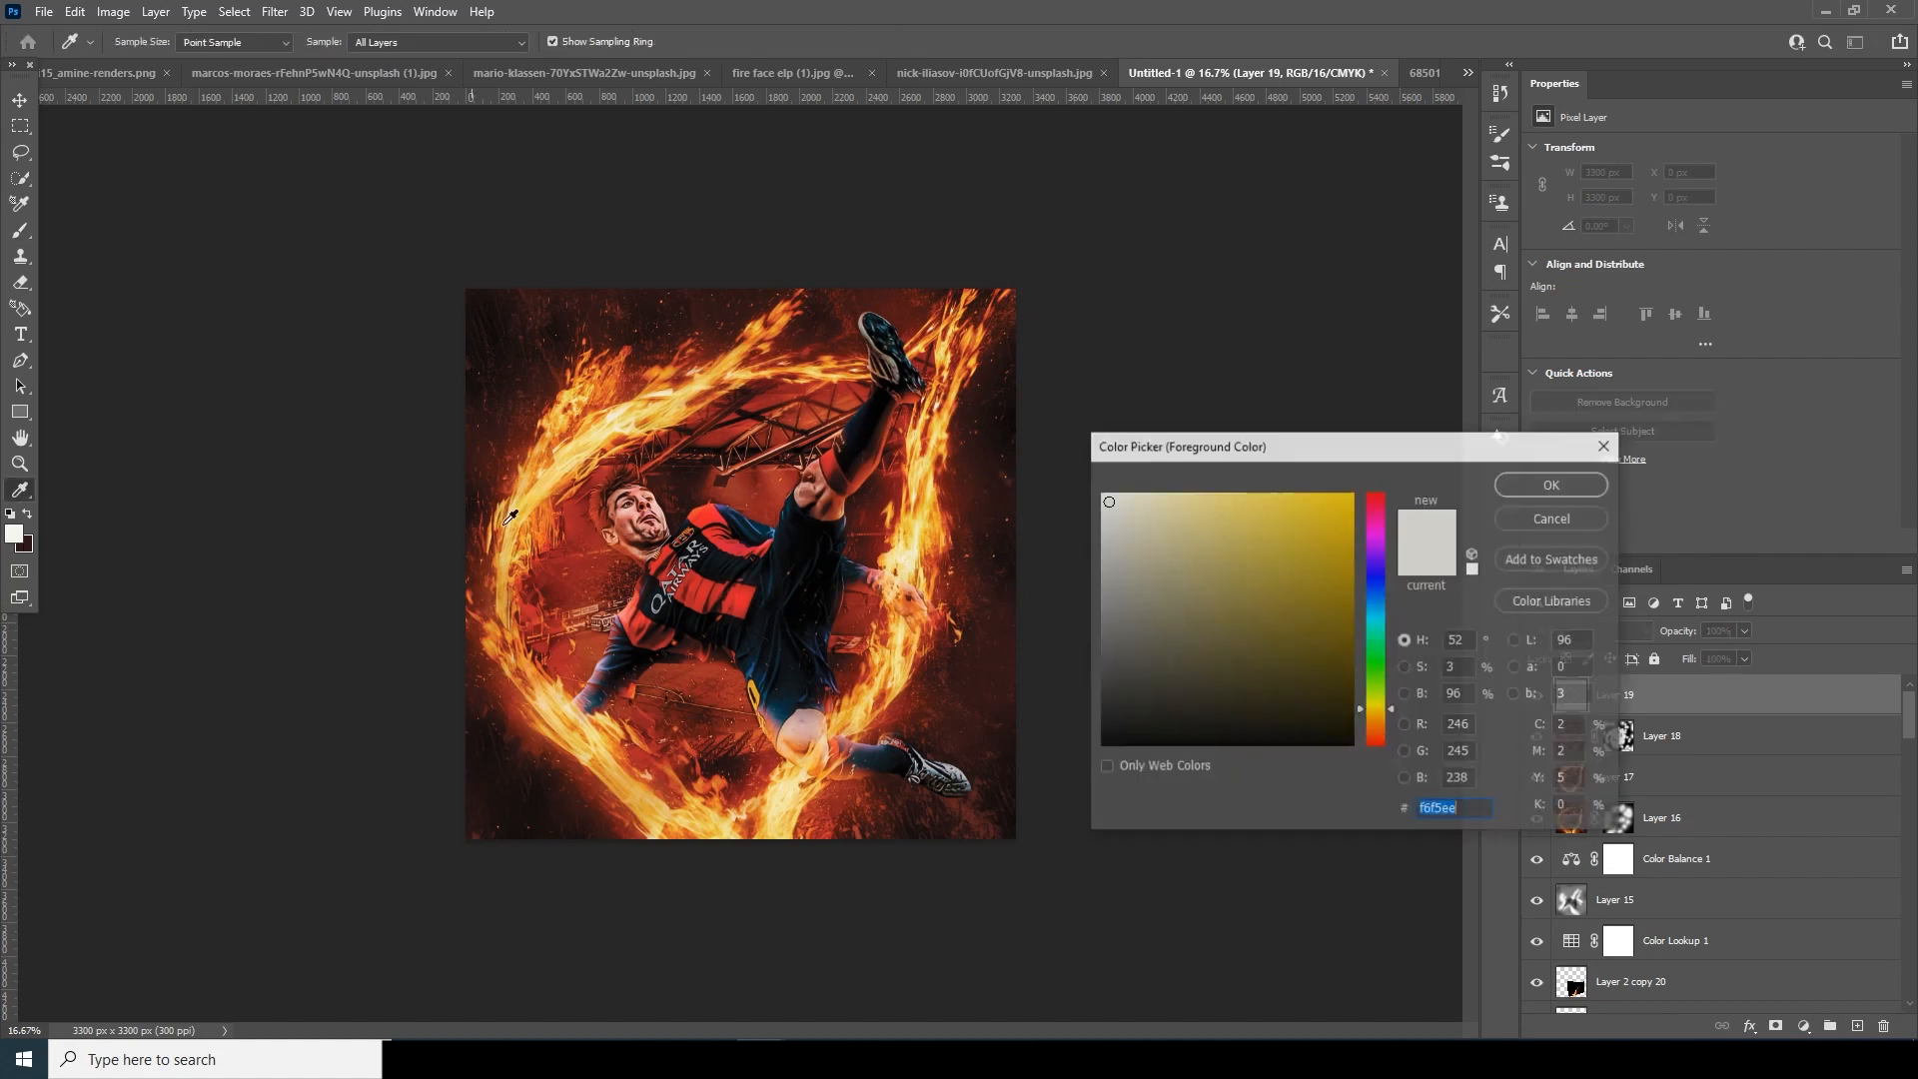
left_click(623, 410)
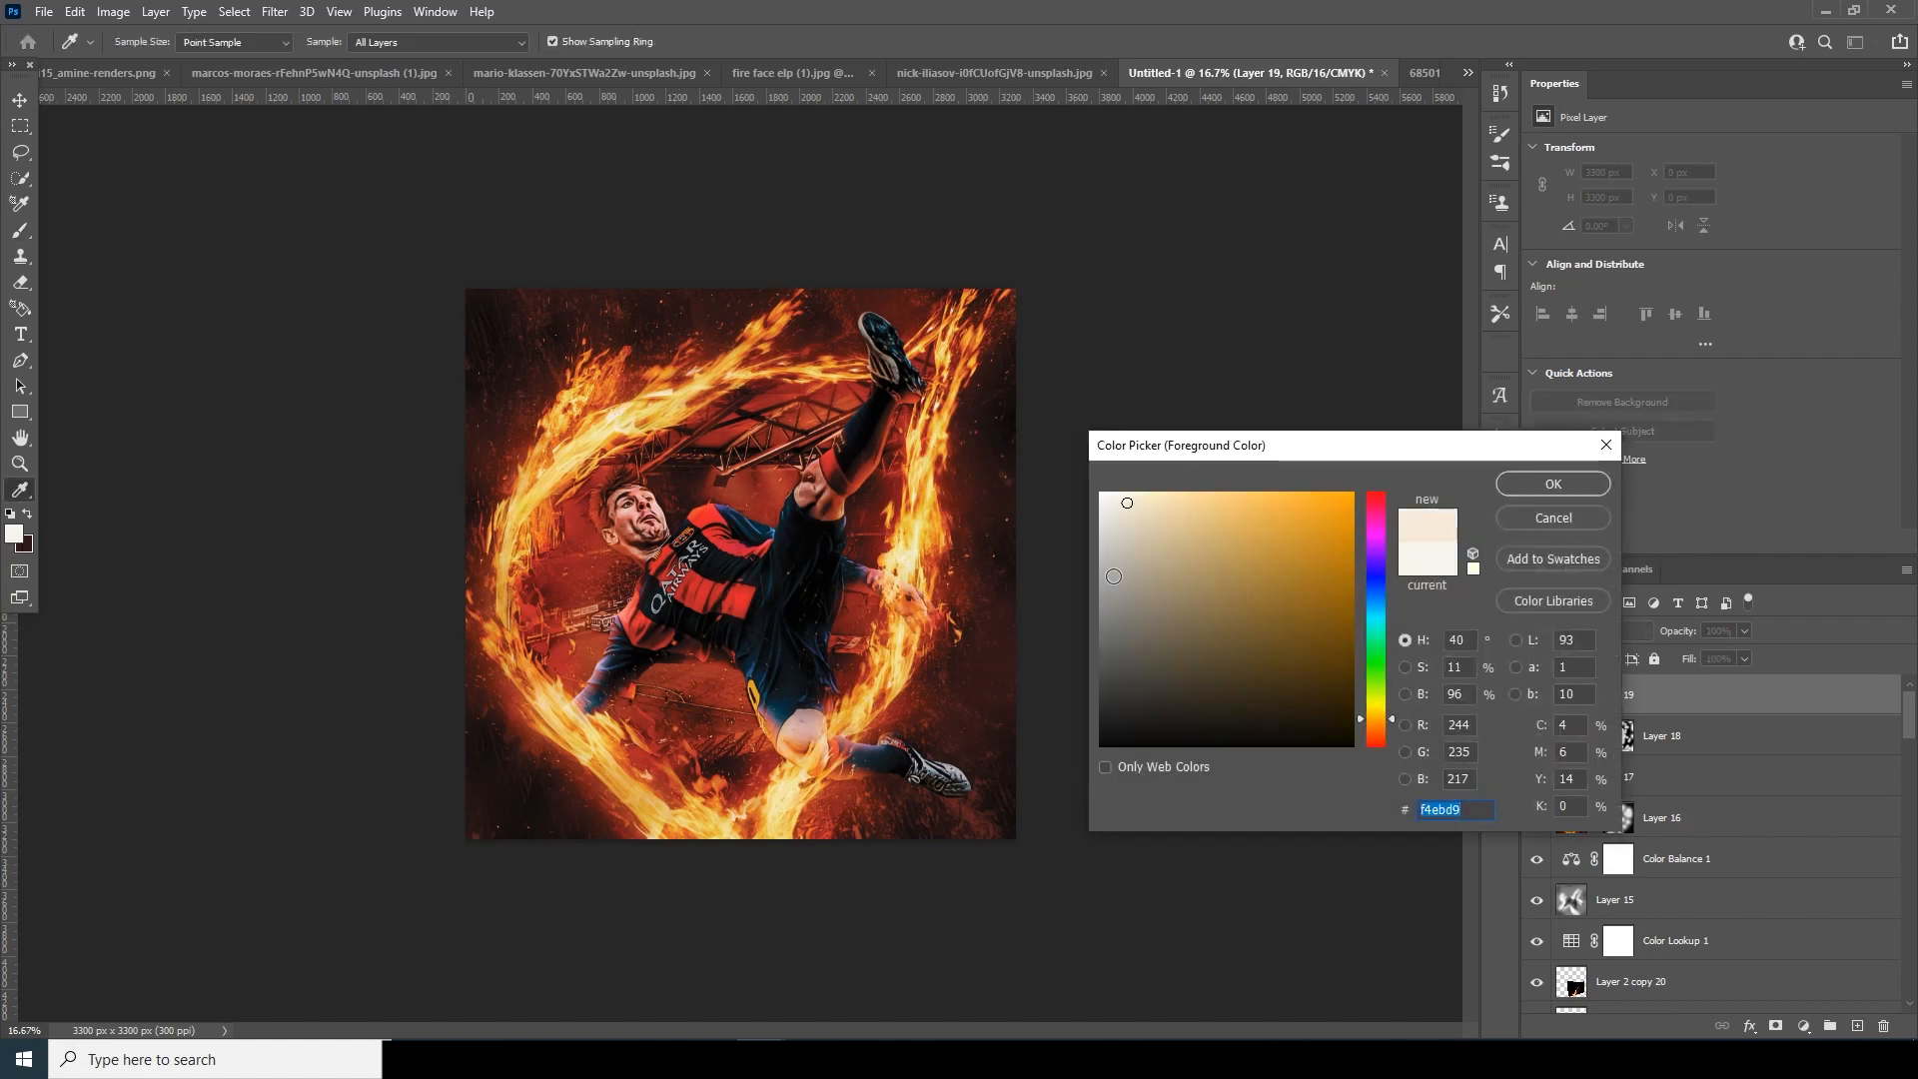
left_click(639, 401)
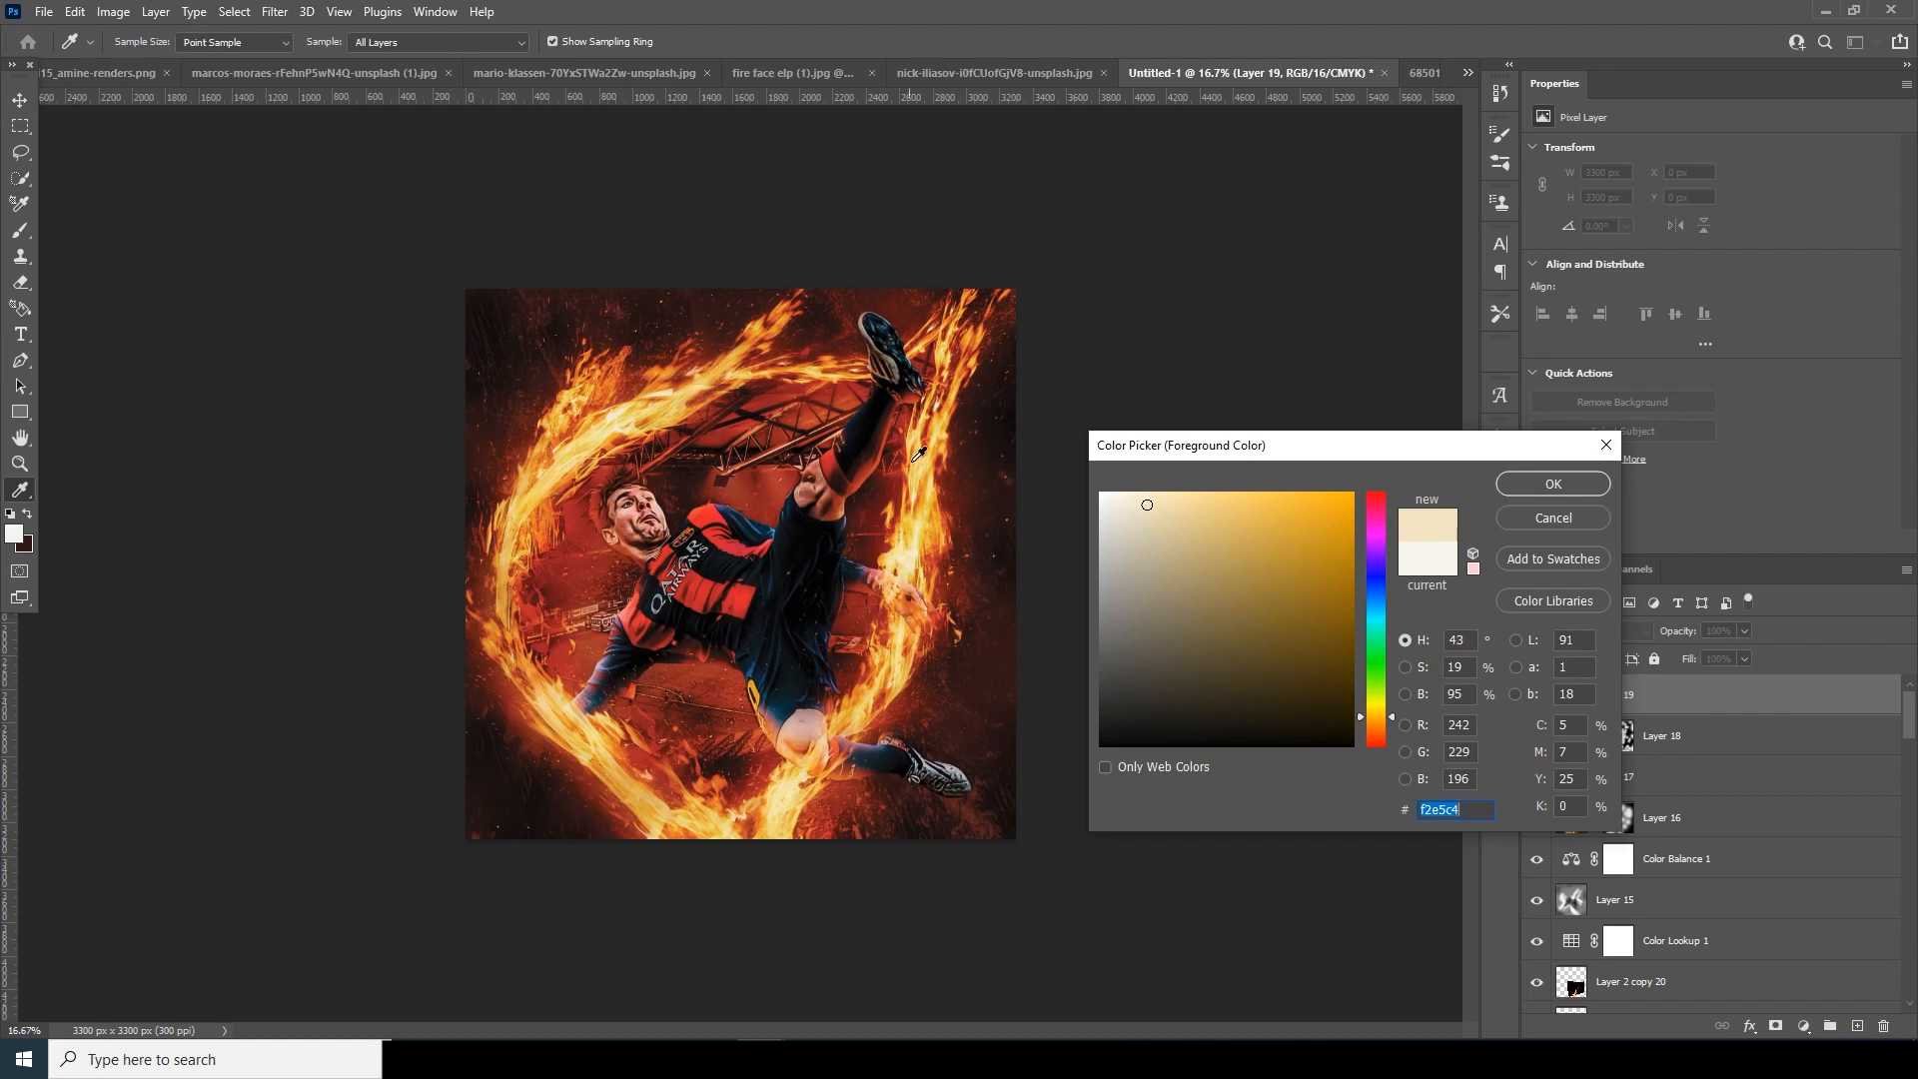
left_click(529, 505)
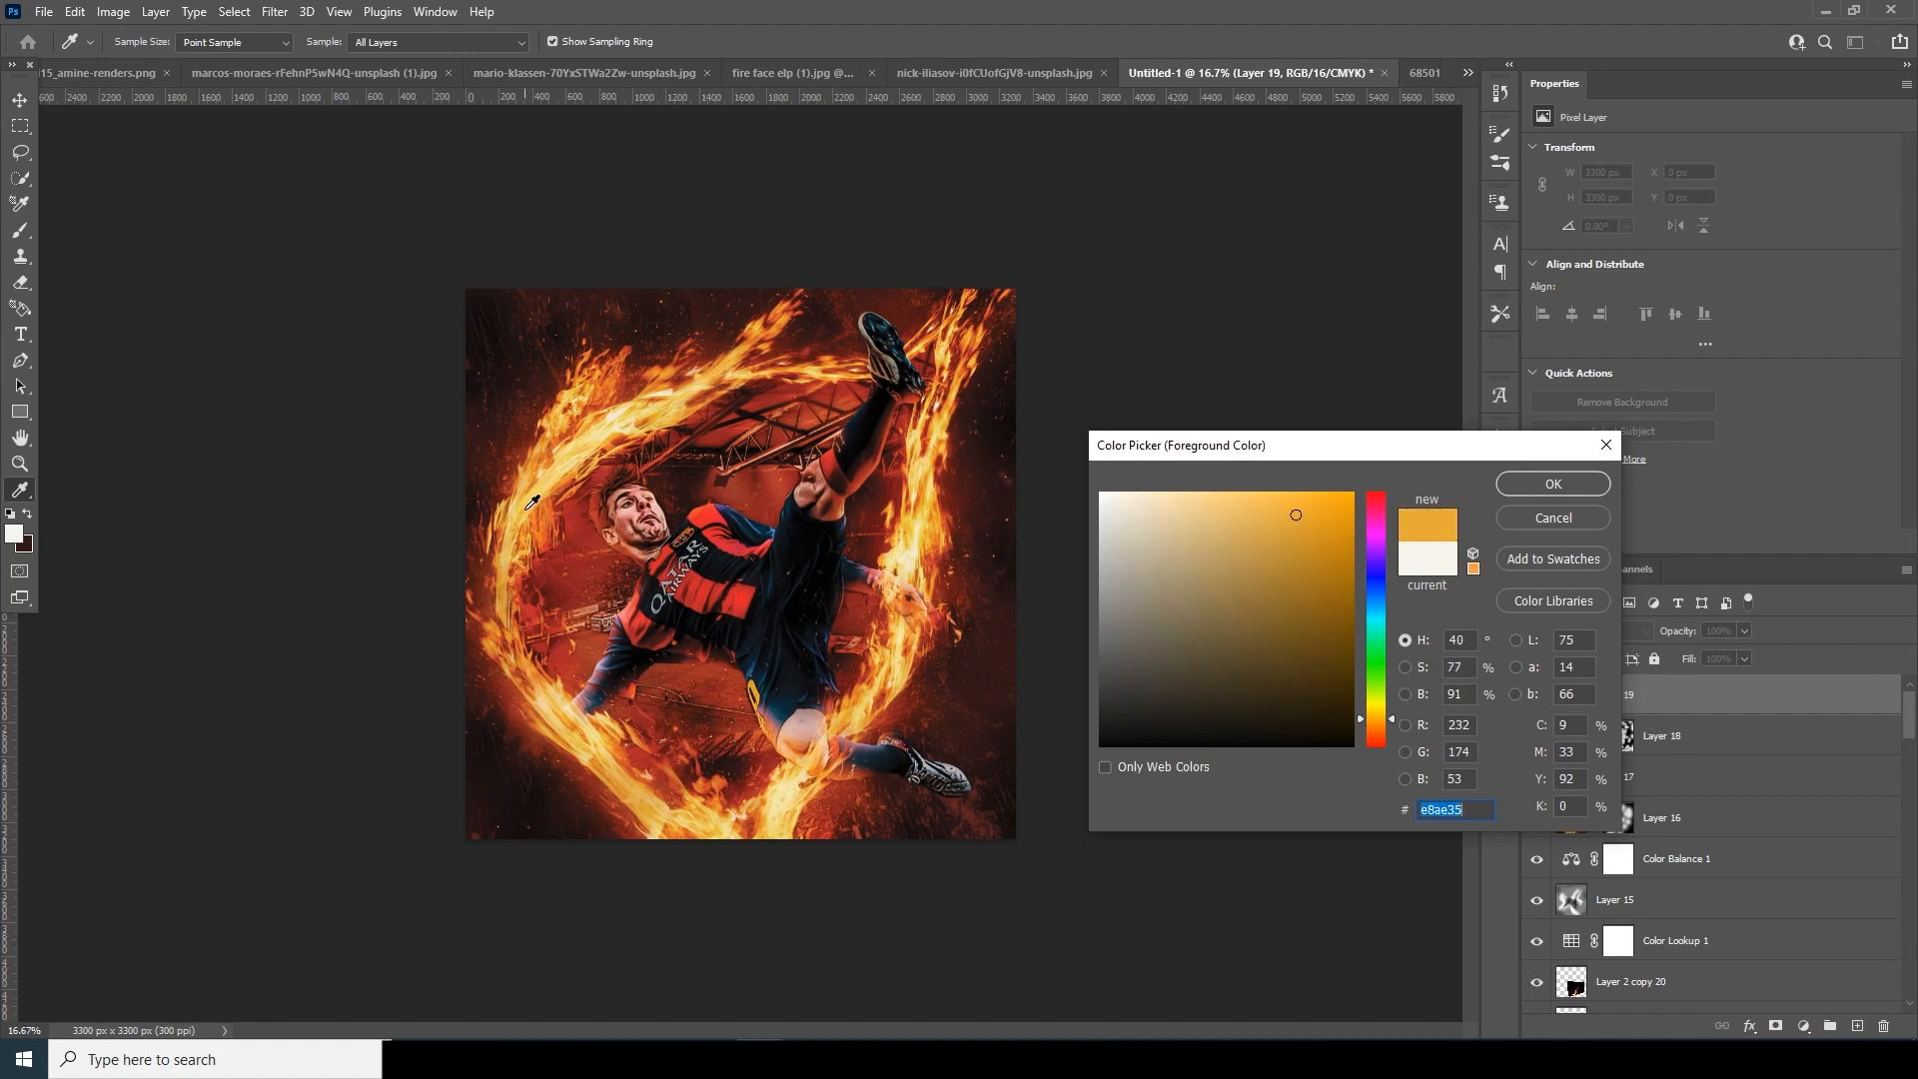
left_click(543, 493)
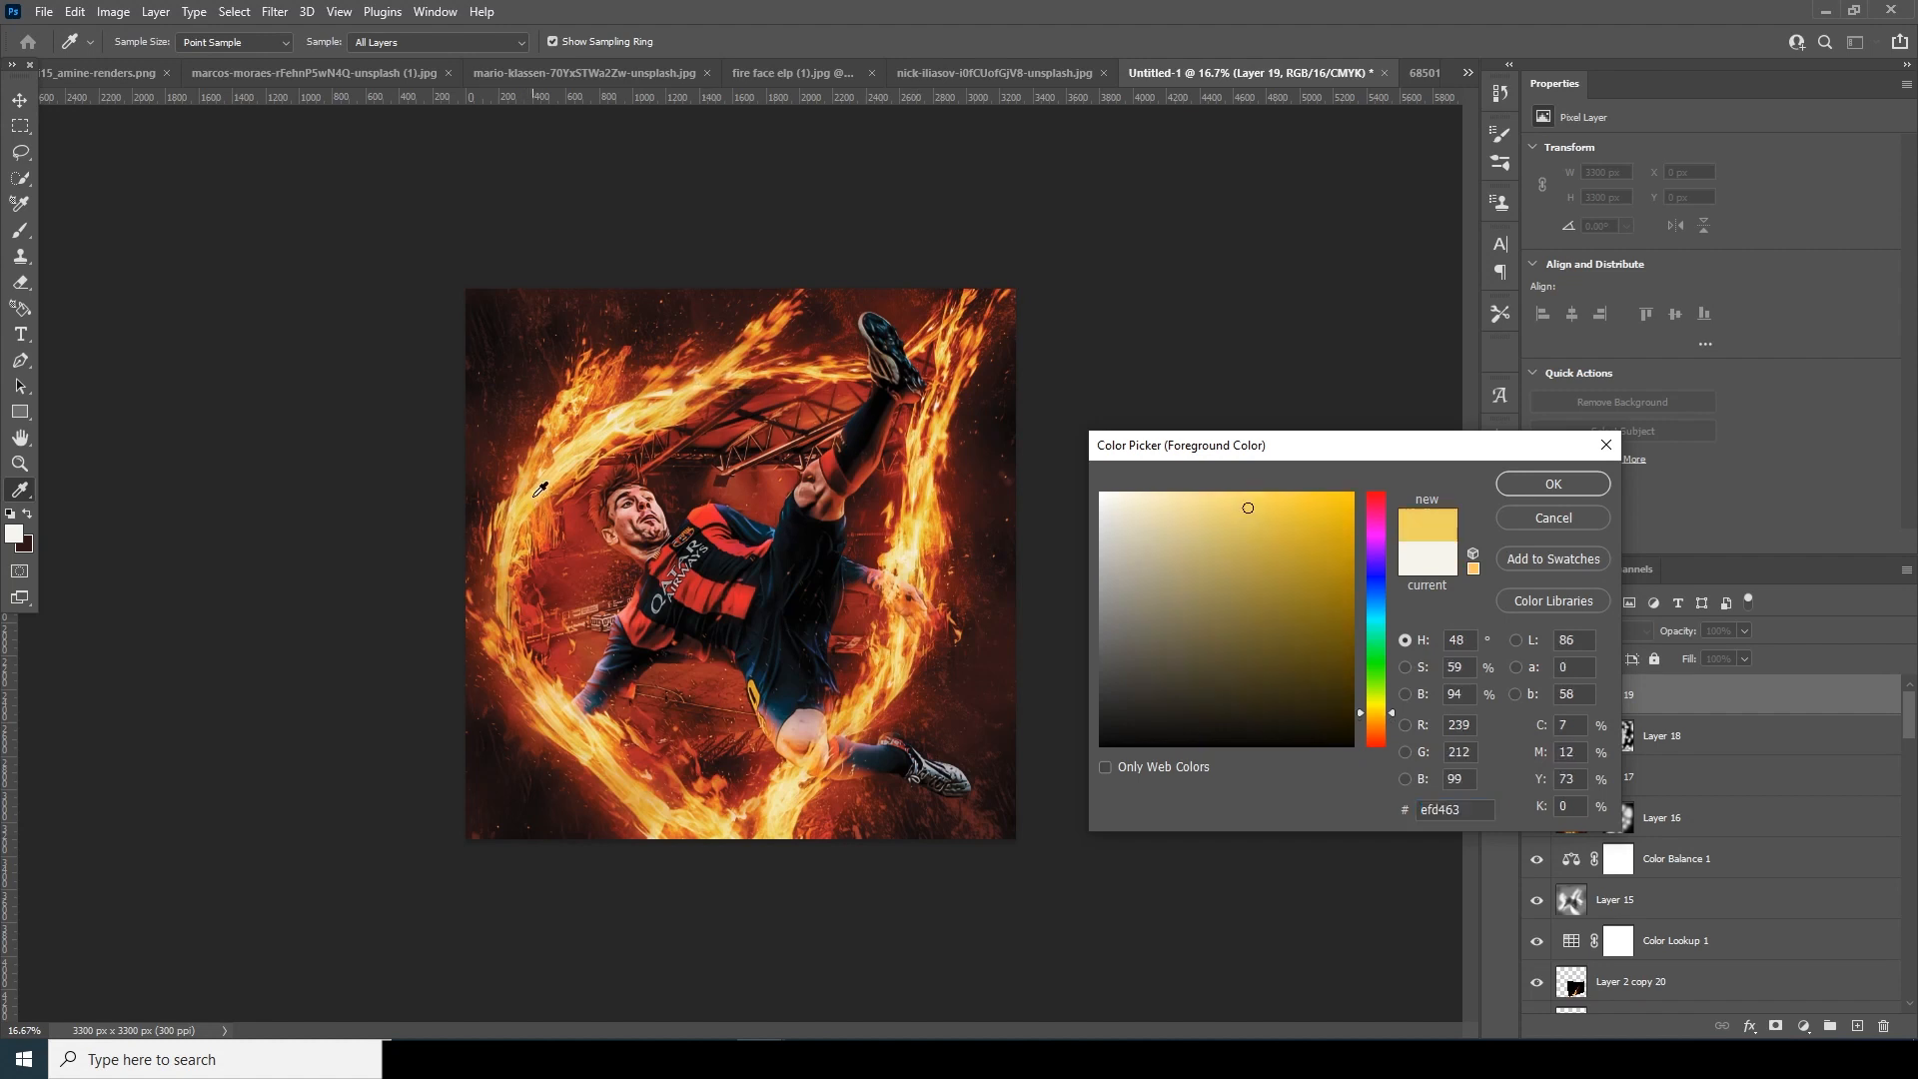
left_click(1541, 485)
Set Layer 19 to Screen and dab yellow glow onto the upper-left flame with a smaller soft round brush.
key("b")
left_click(1591, 631)
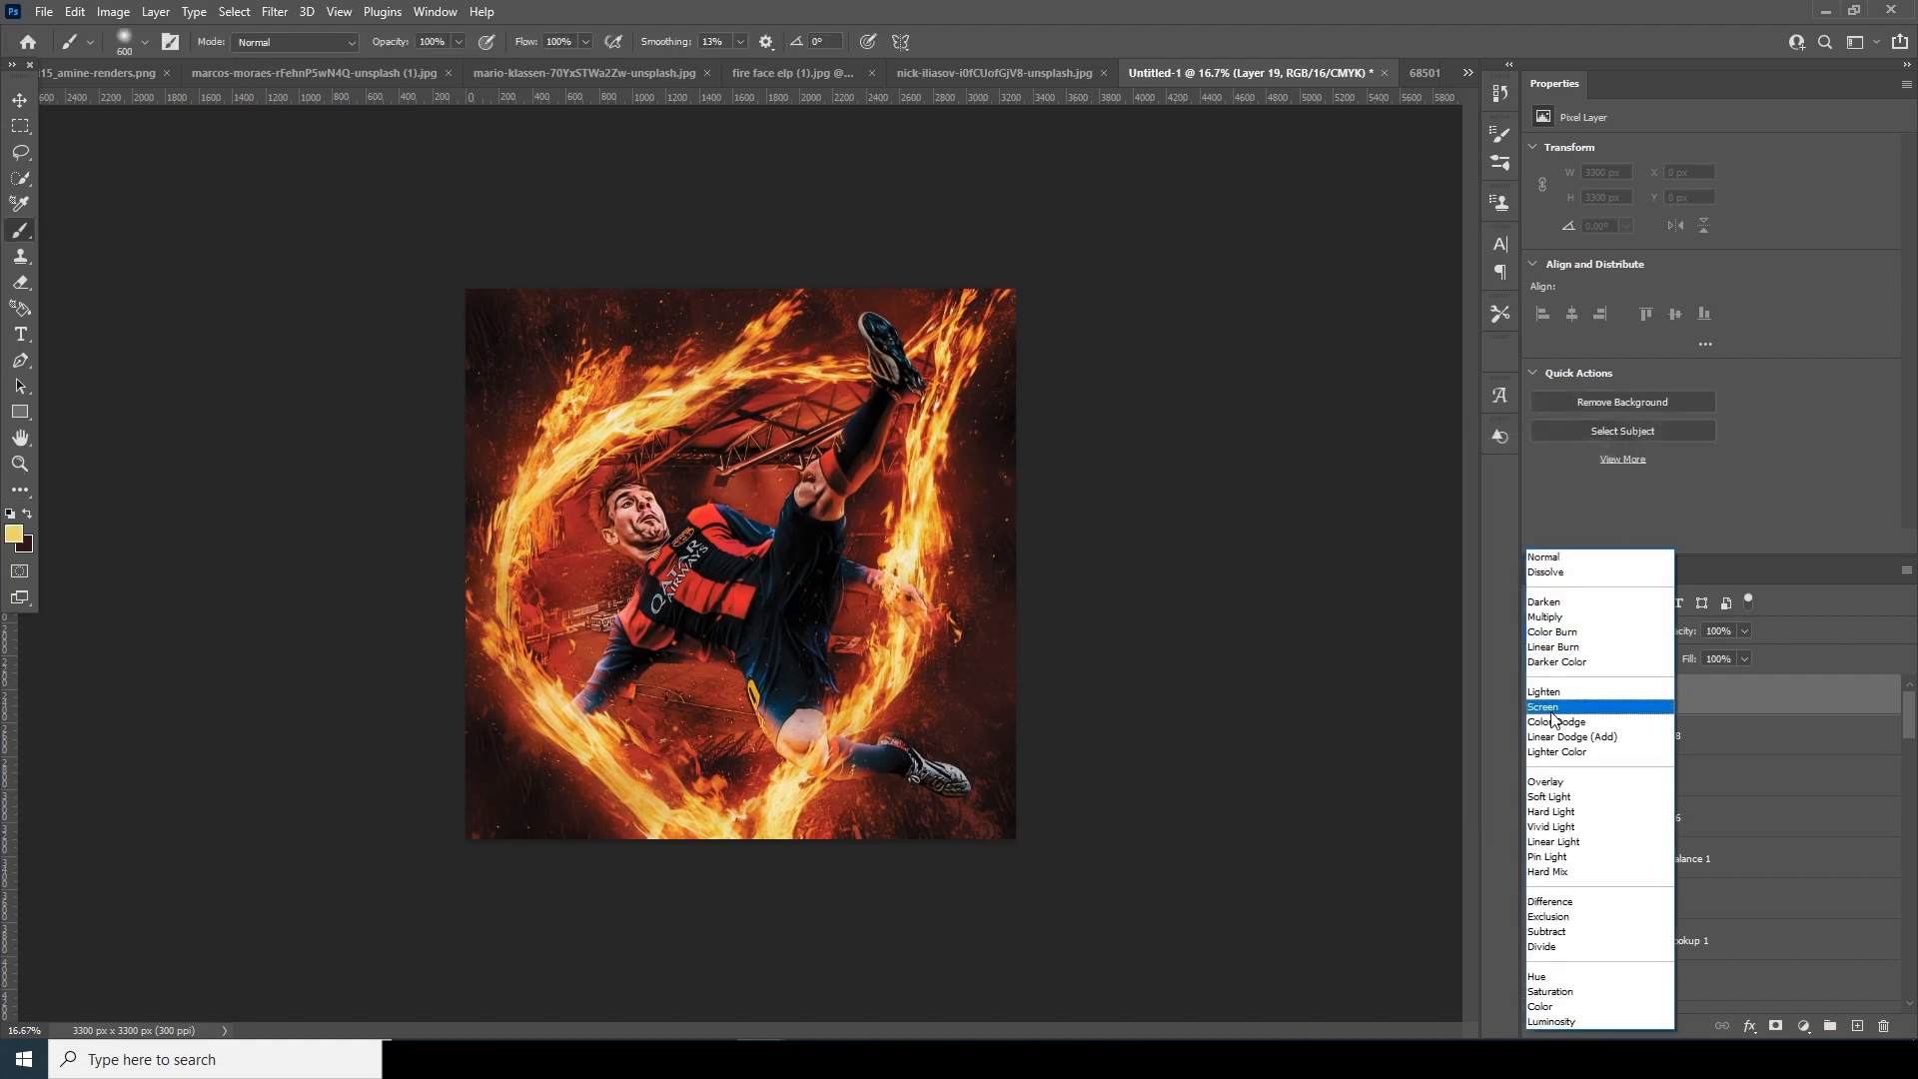
left_click(1553, 707)
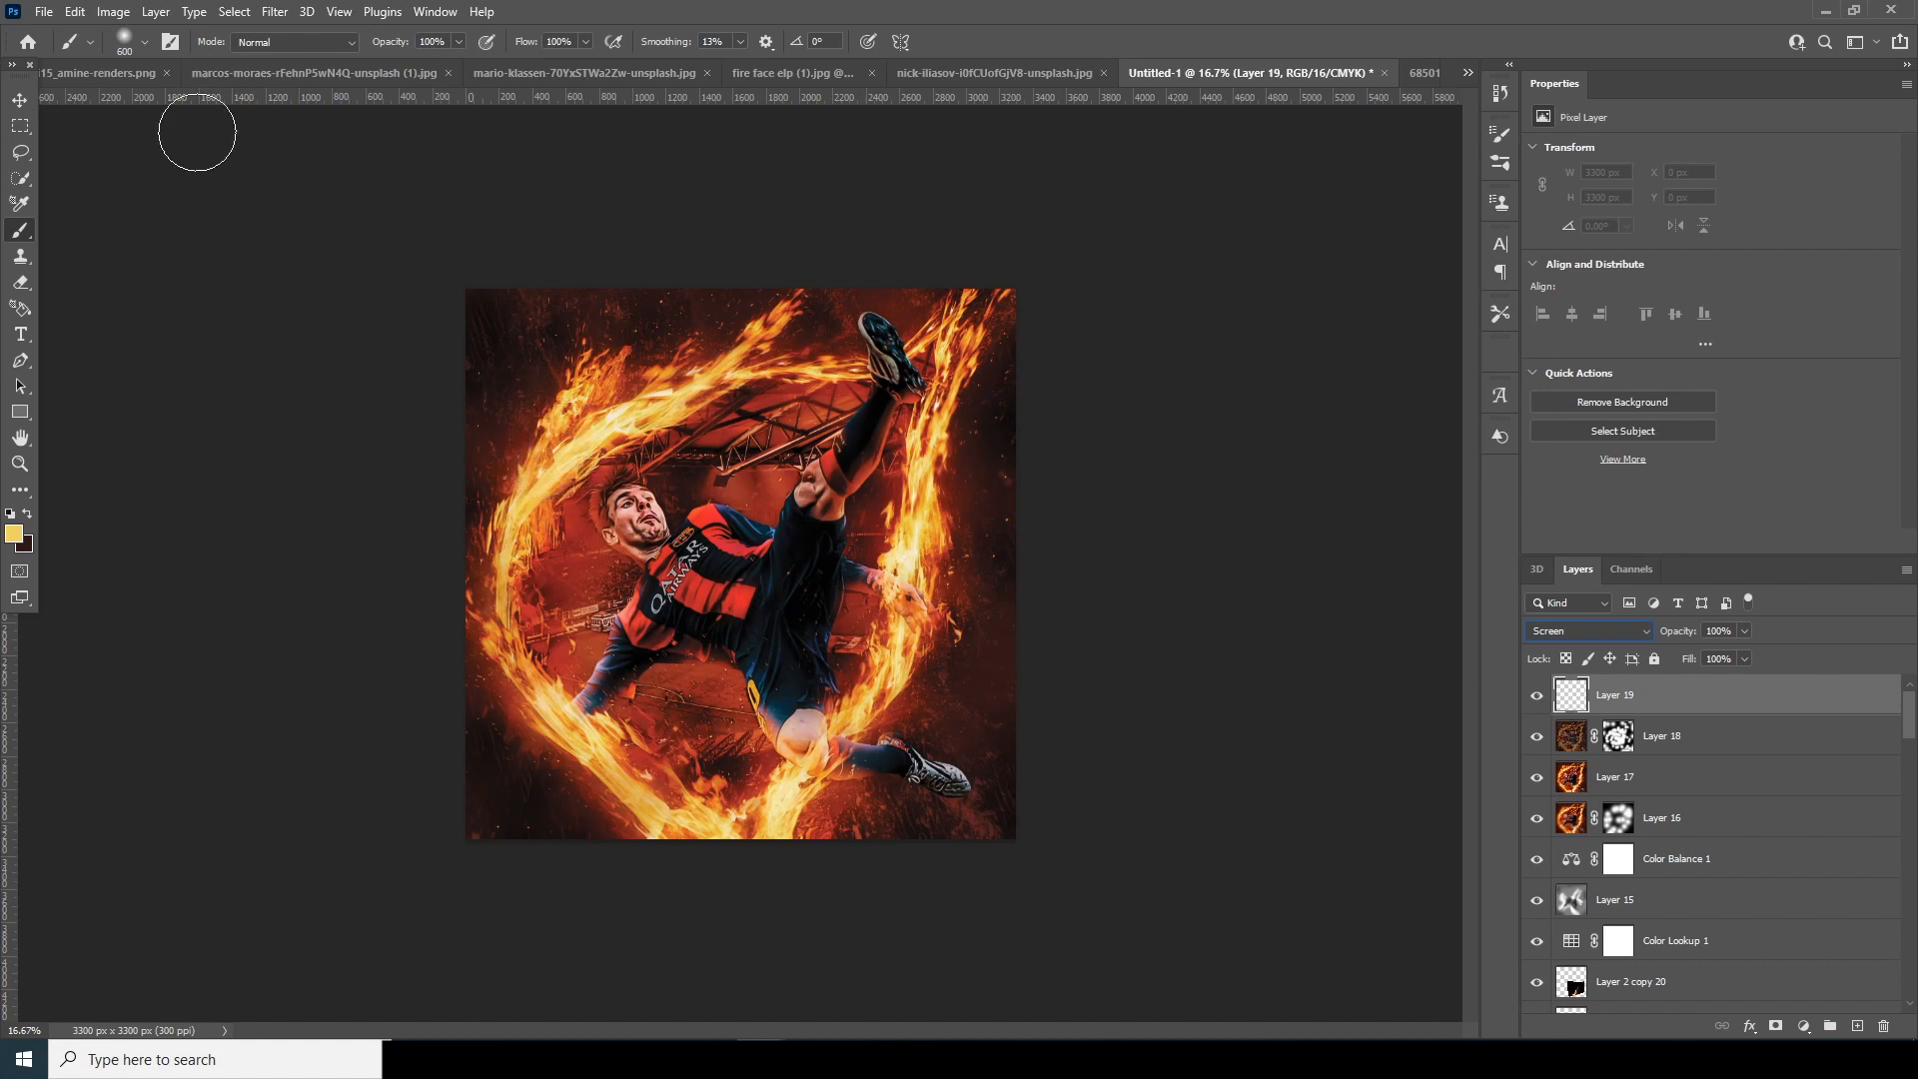
left_click(140, 44)
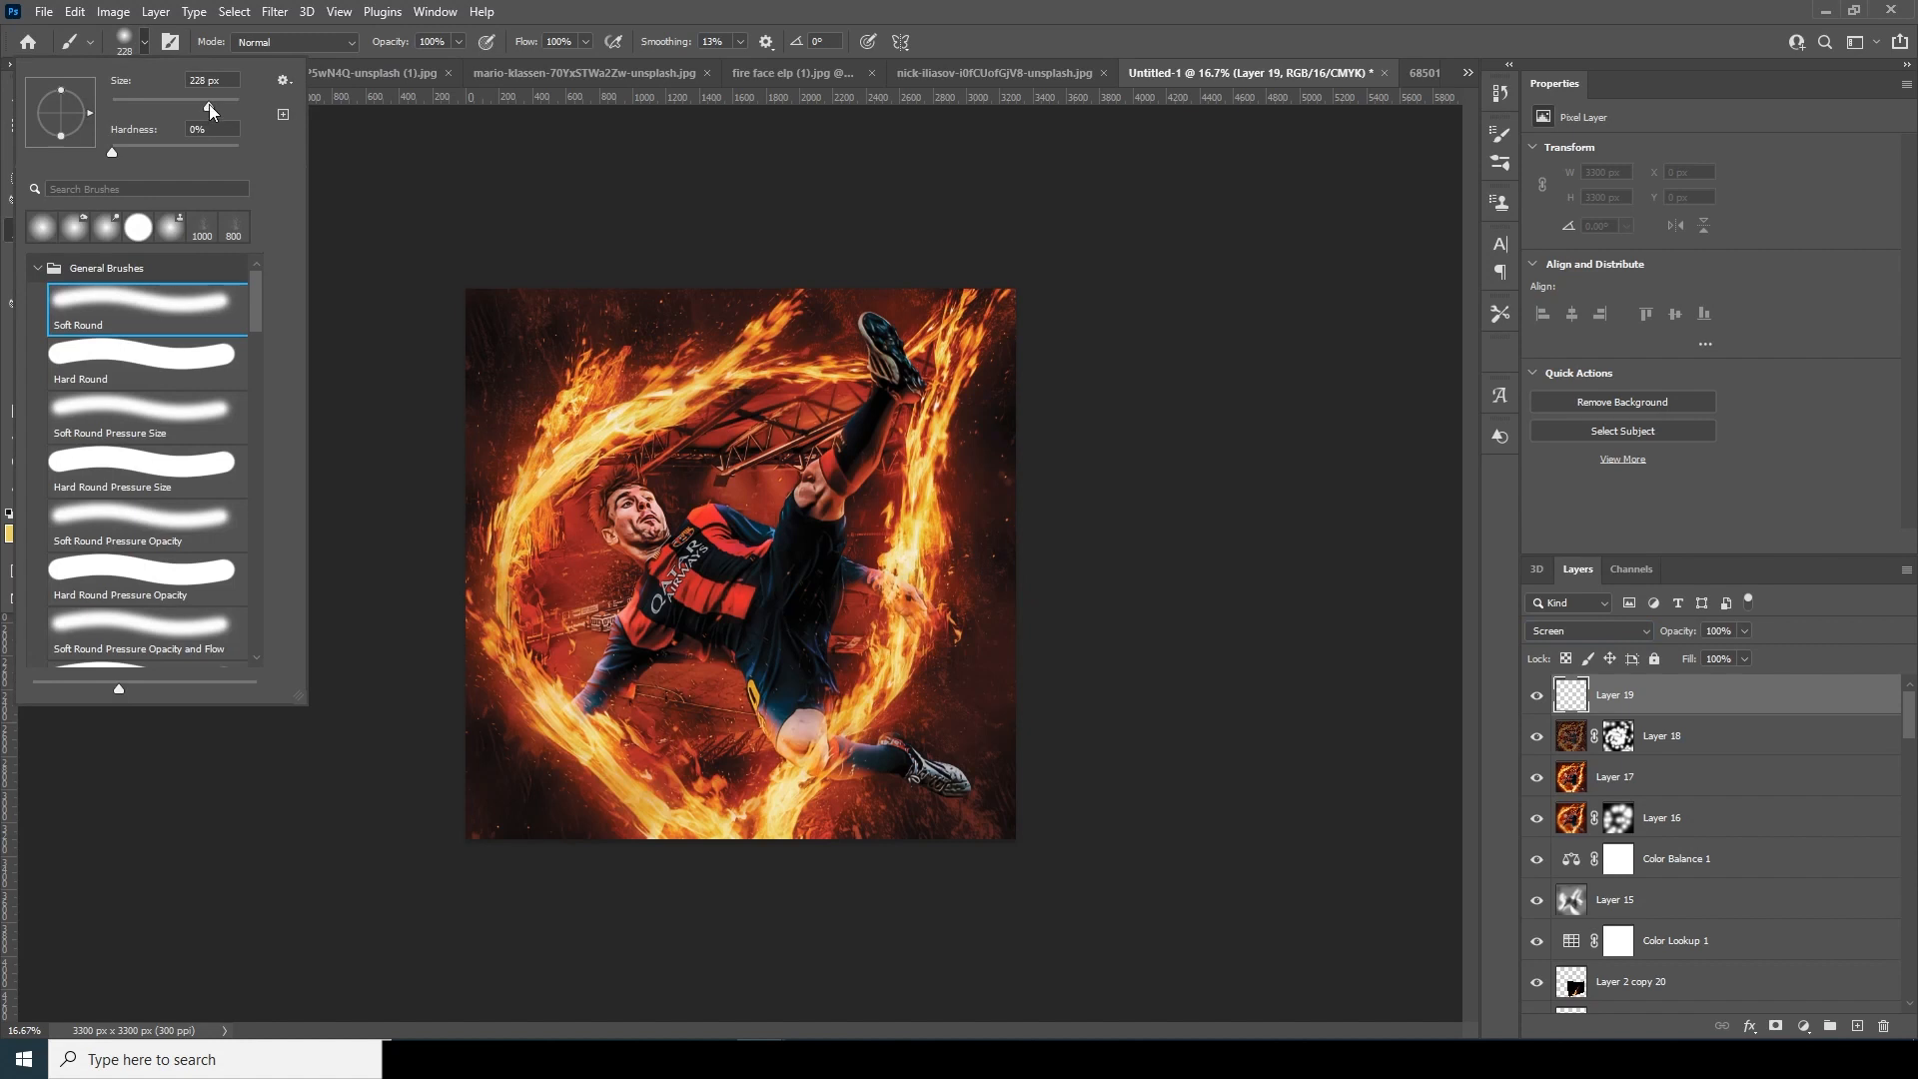
key("Return")
left_click_drag(561, 452, 565, 469)
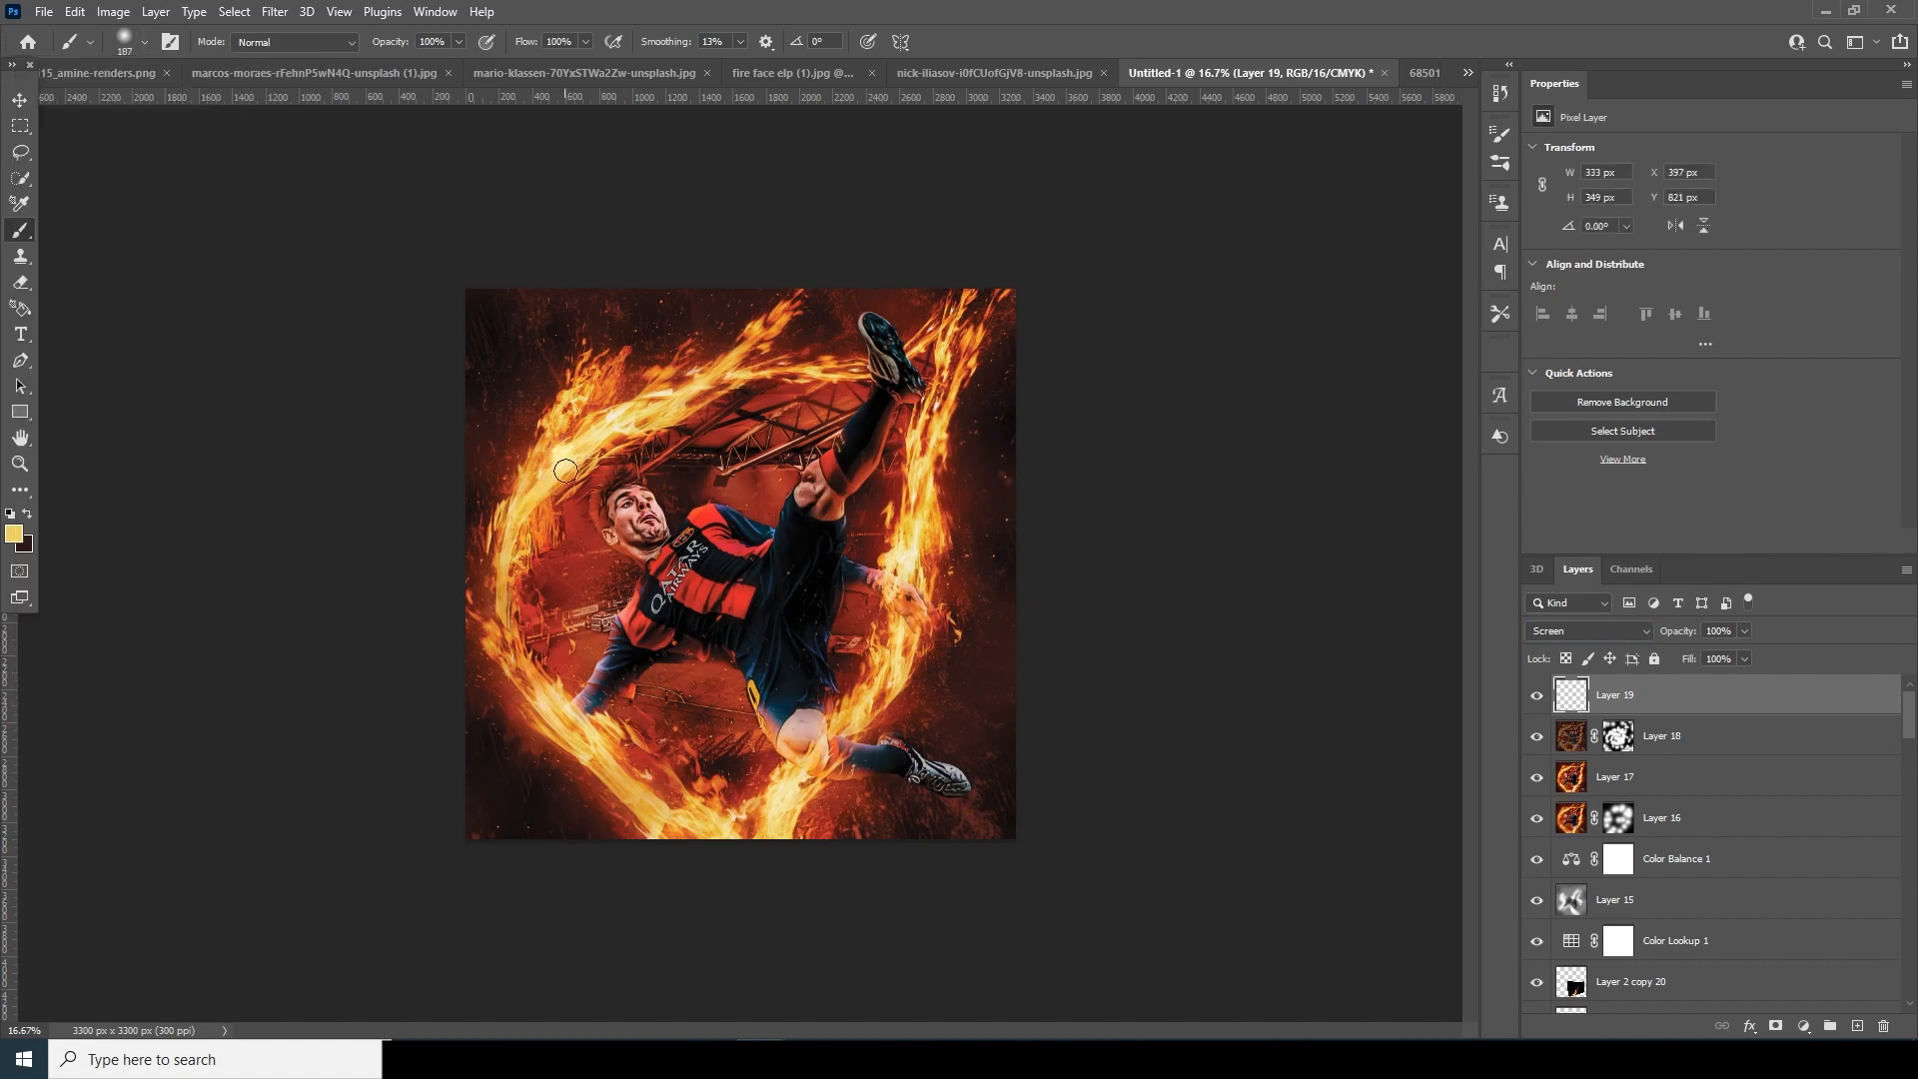
key("bracketright")
left_click(561, 455)
Paint yellow glow along the lower-left and right flames on Layer 19 and reduce the layer's opacity to 53%.
key("bracketright")
left_click_drag(544, 691, 612, 765)
key("bracketleft")
key("bracketleft")
mouse_move(508, 615)
left_mouse_down()
mouse_move(561, 759)
mouse_move(736, 816)
left_mouse_up()
mouse_move(914, 531)
left_mouse_down()
mouse_move(859, 730)
mouse_move(894, 602)
mouse_move(864, 716)
left_mouse_up()
key("bracketright")
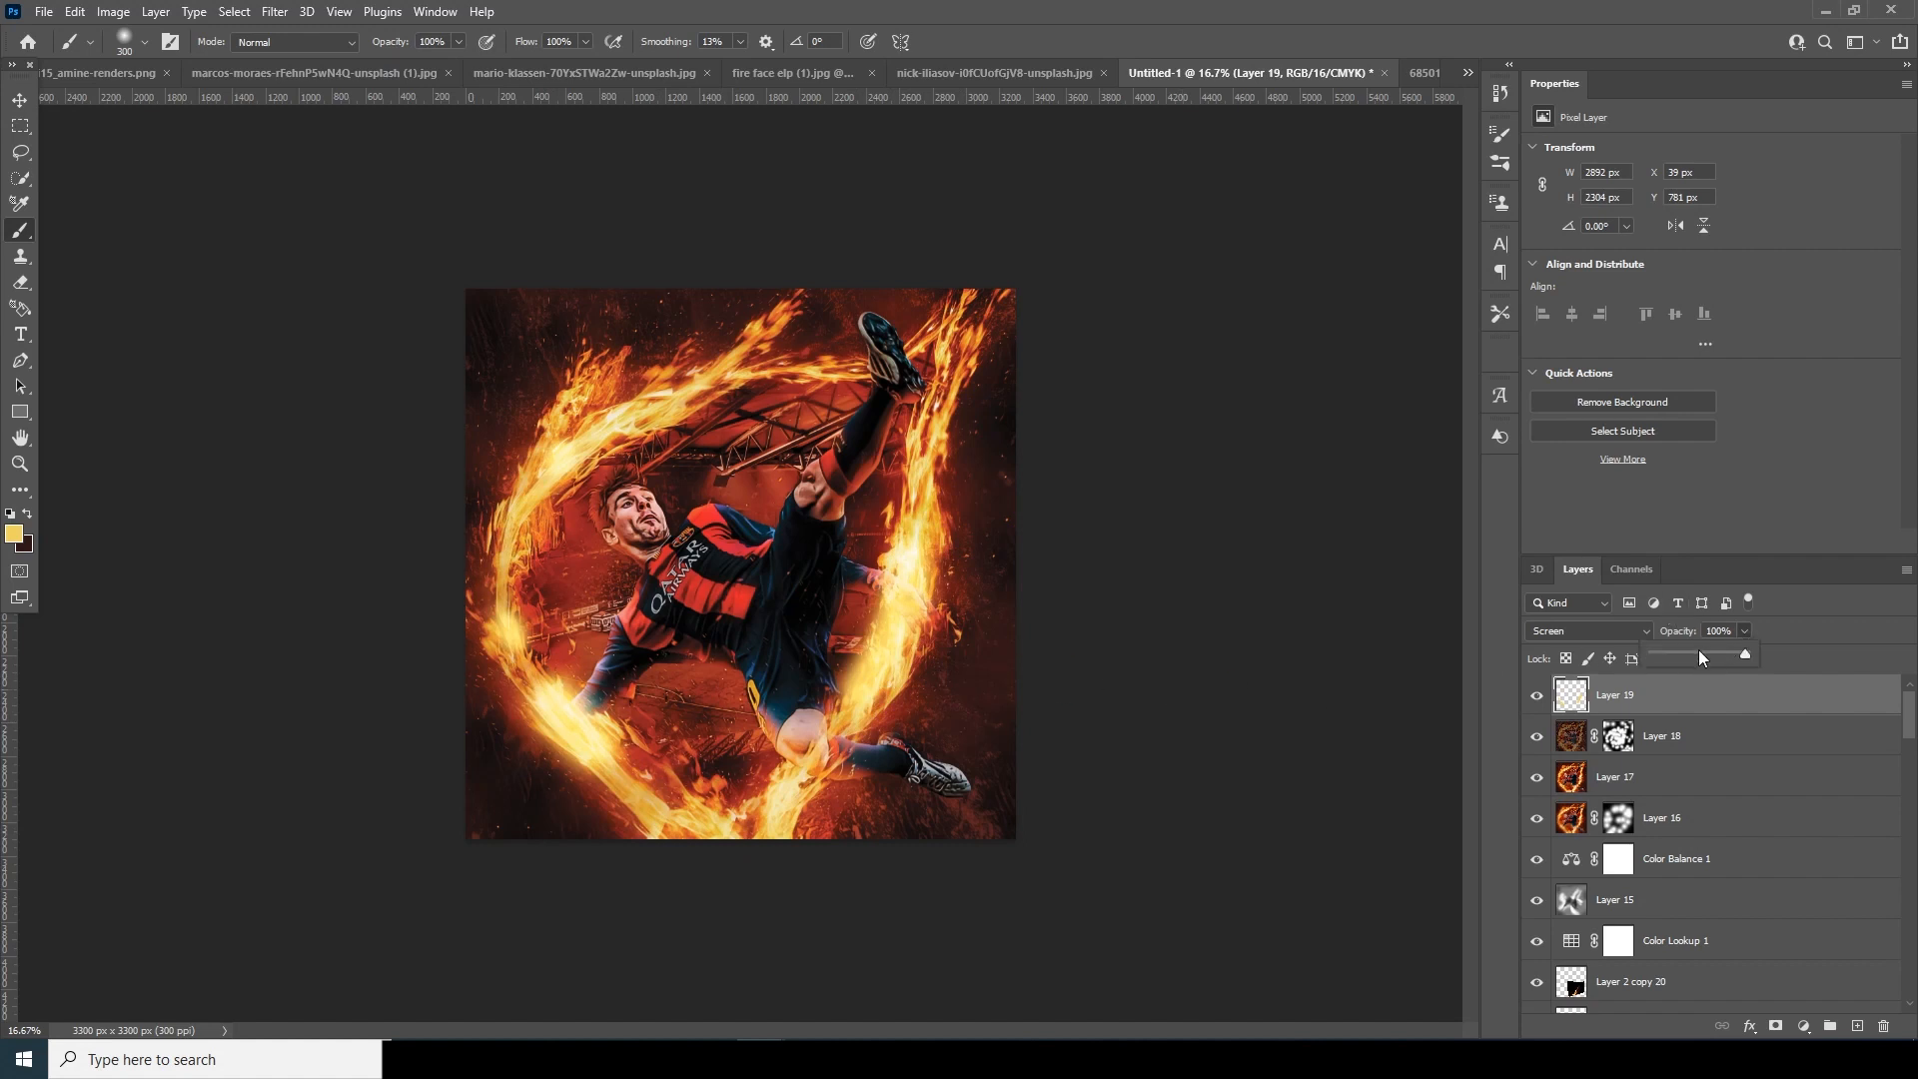
left_click(1699, 651)
left_click_drag(1699, 651, 1702, 651)
Add more yellow glow along the bottom and left flames with varied brush sizes and lower Layer 19's opacity to 40%.
left_click(601, 902)
key("bracketright")
key("bracketright")
key("bracketright")
left_click(683, 842)
left_click(788, 819)
key("bracketleft")
key("bracketleft")
left_click(779, 737)
left_click(840, 770)
key("bracketleft")
key("bracketleft")
key("bracketright")
key("bracketright")
key("bracketright")
left_click(511, 548)
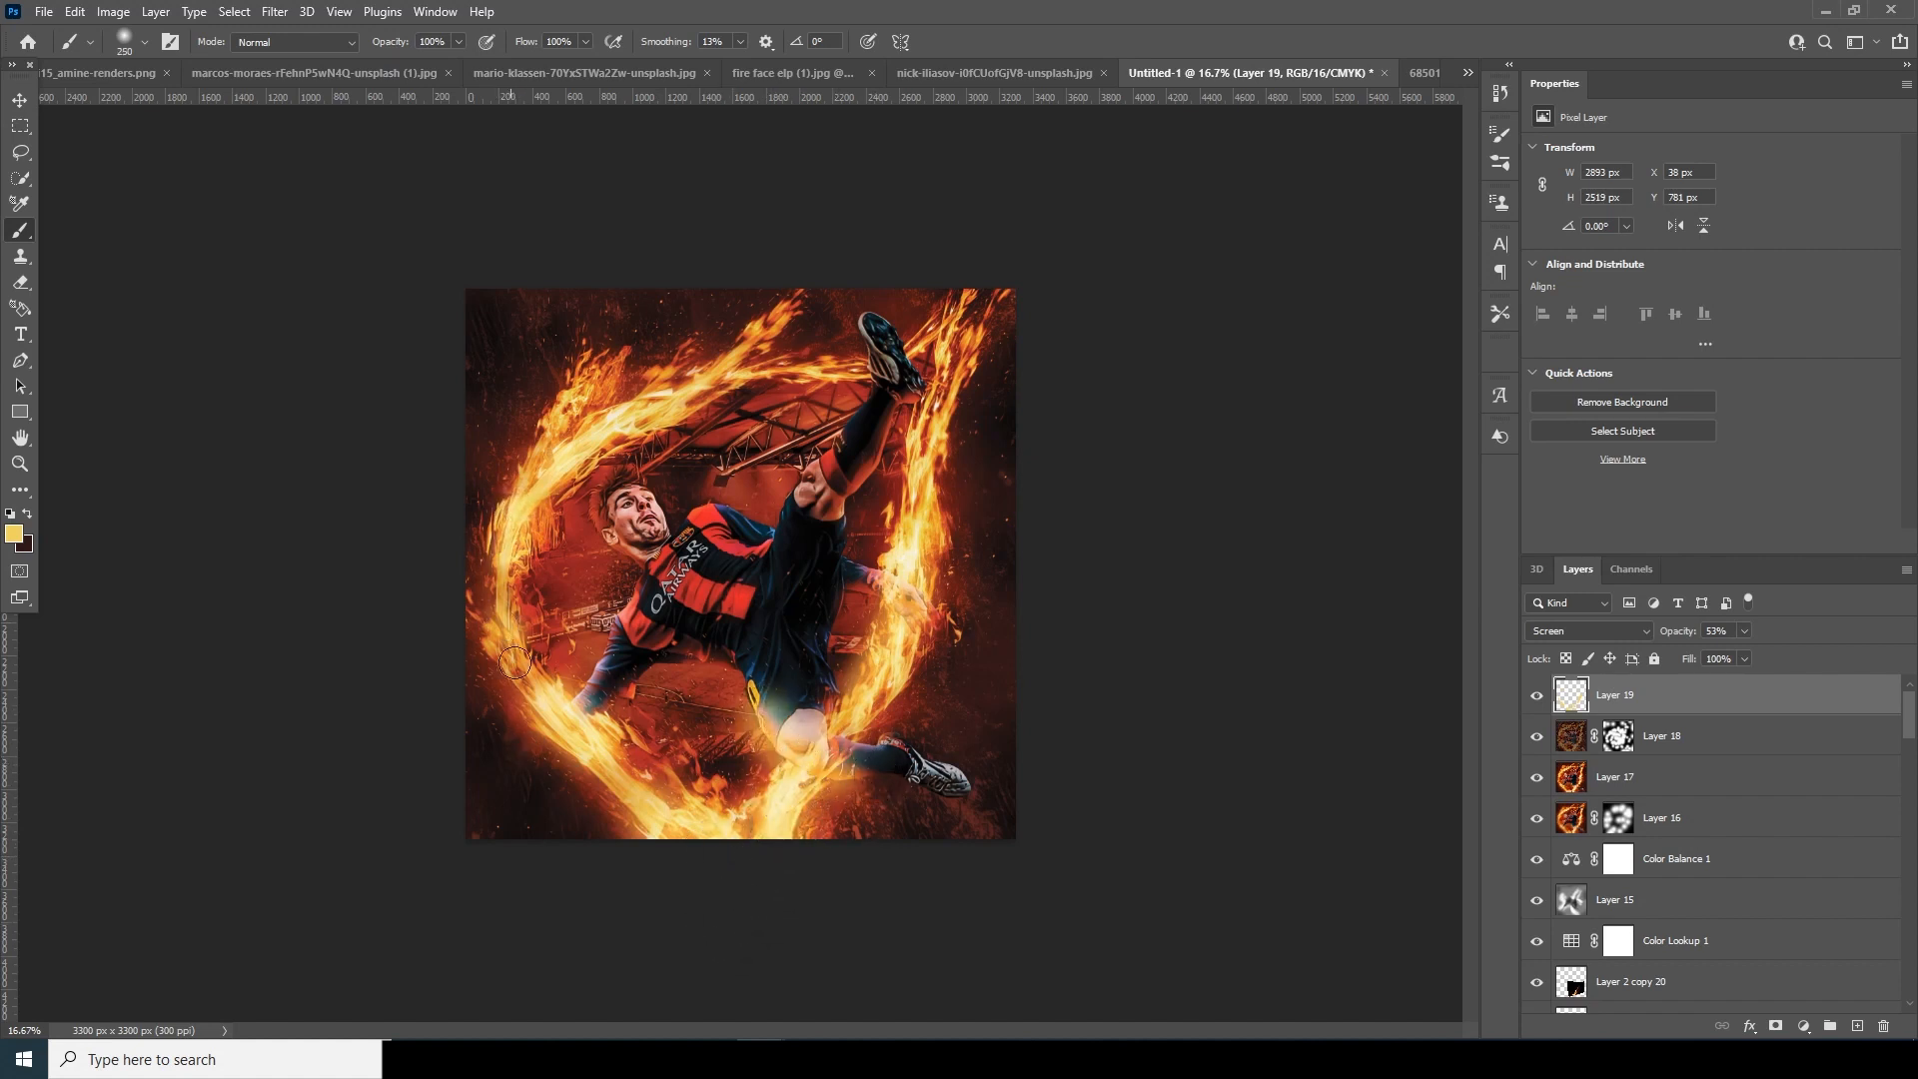
left_click_drag(516, 557, 520, 679)
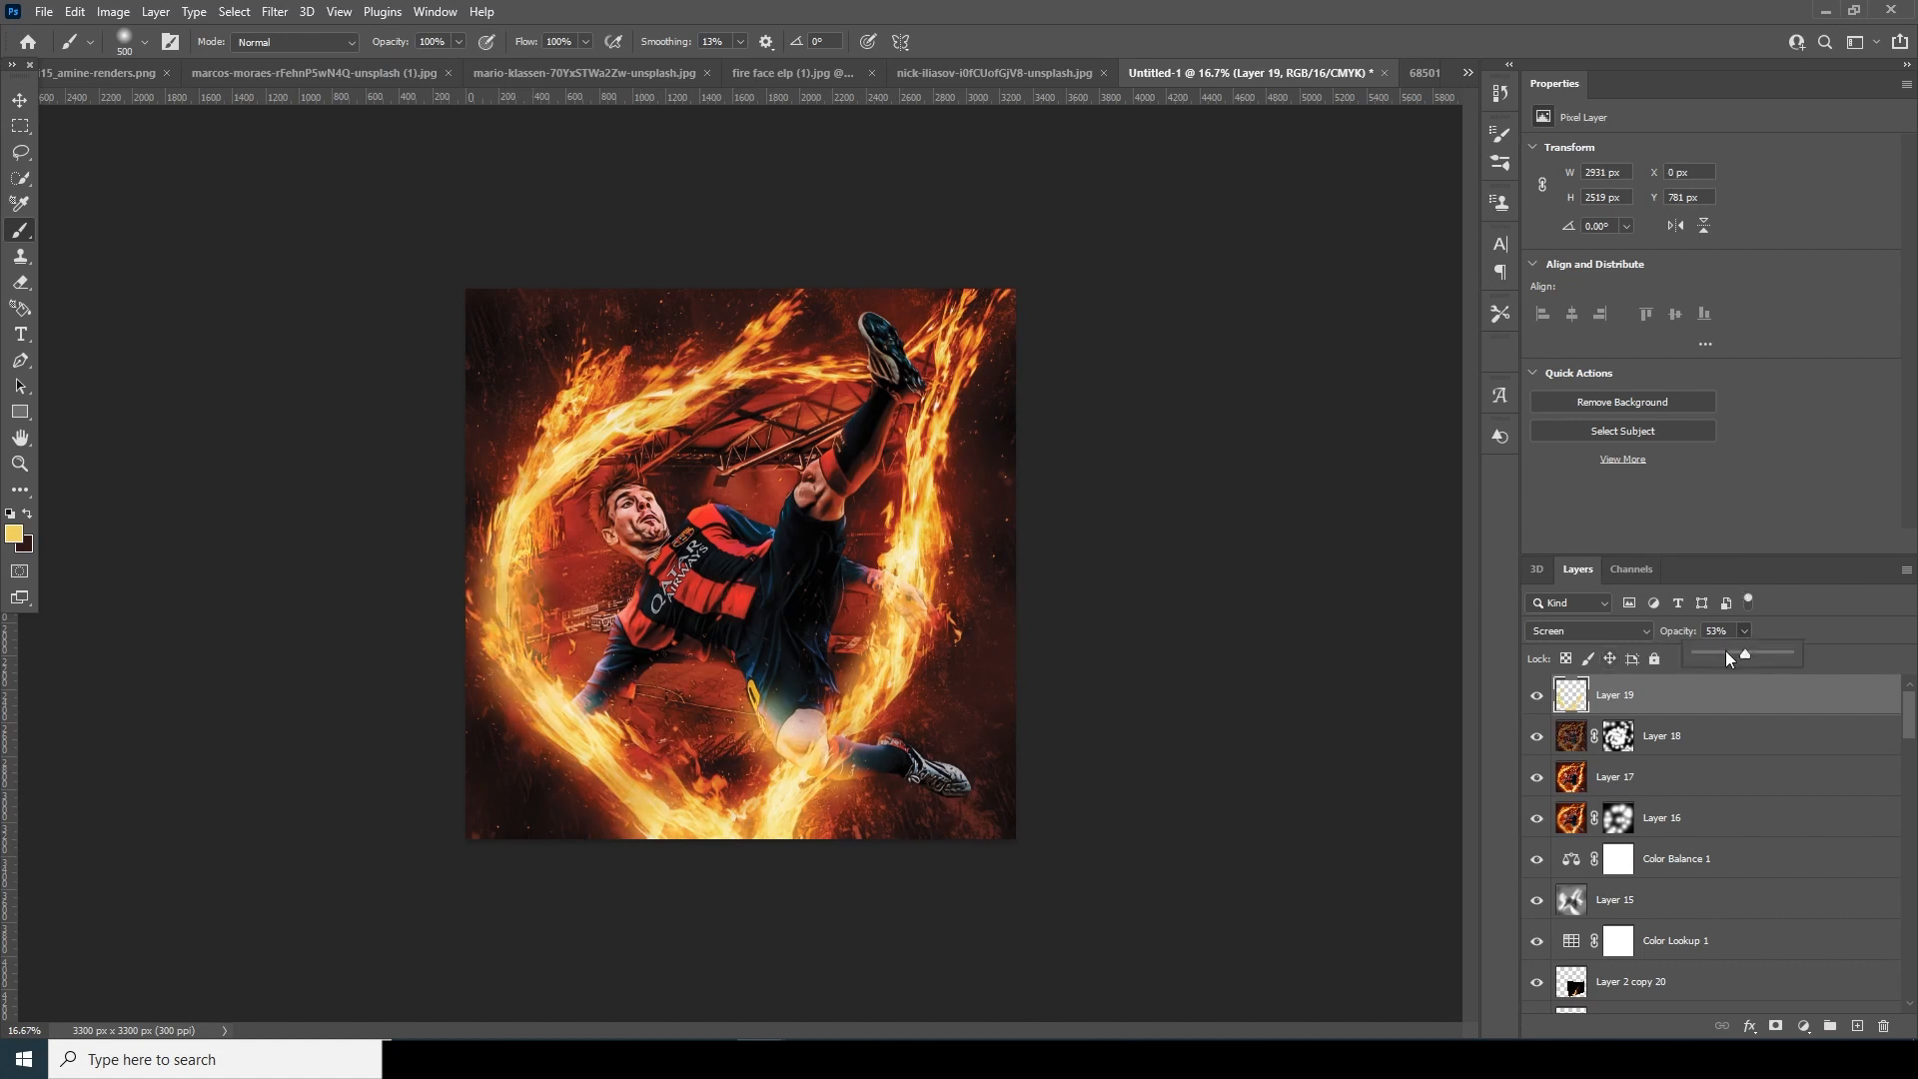
left_click(1727, 652)
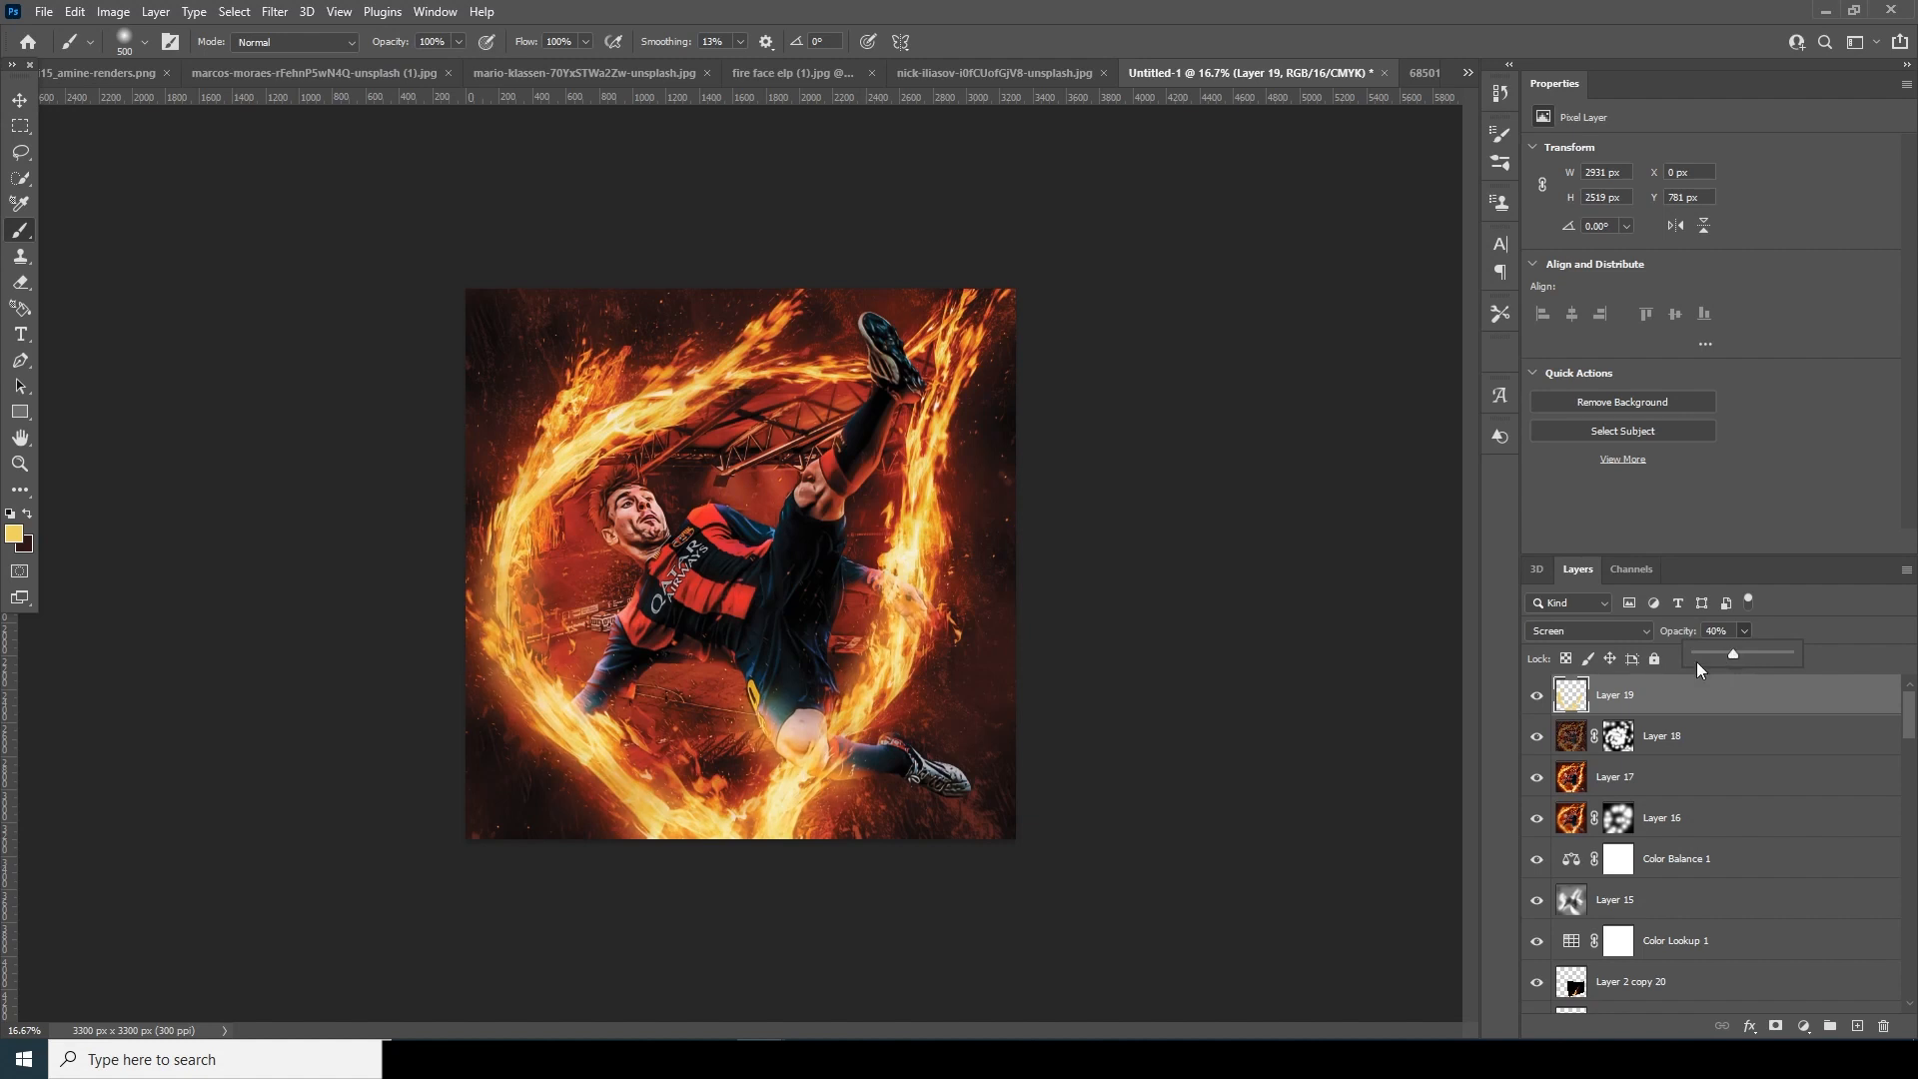
Add a new layer above Layer 19 in Screen mode and choose a pale cream foreground colour.
left_click(1856, 1029)
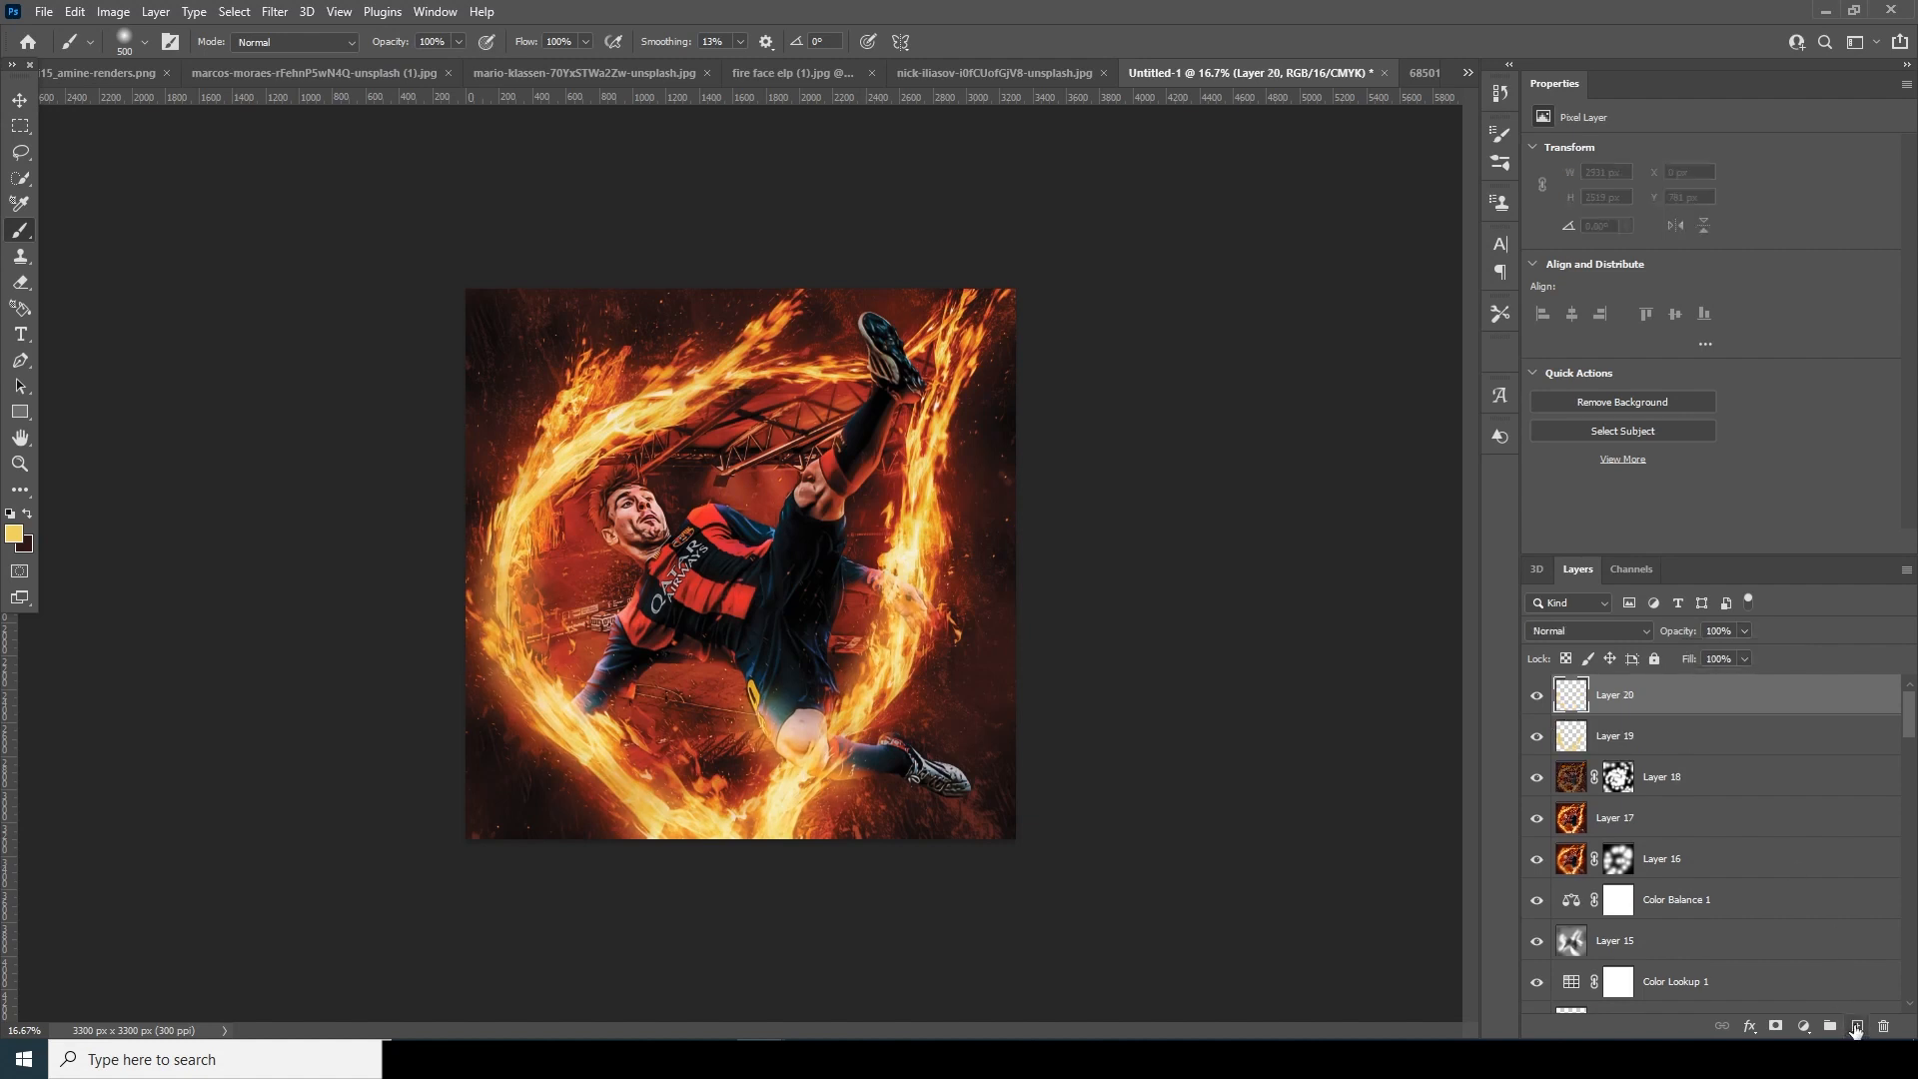
left_click(1590, 631)
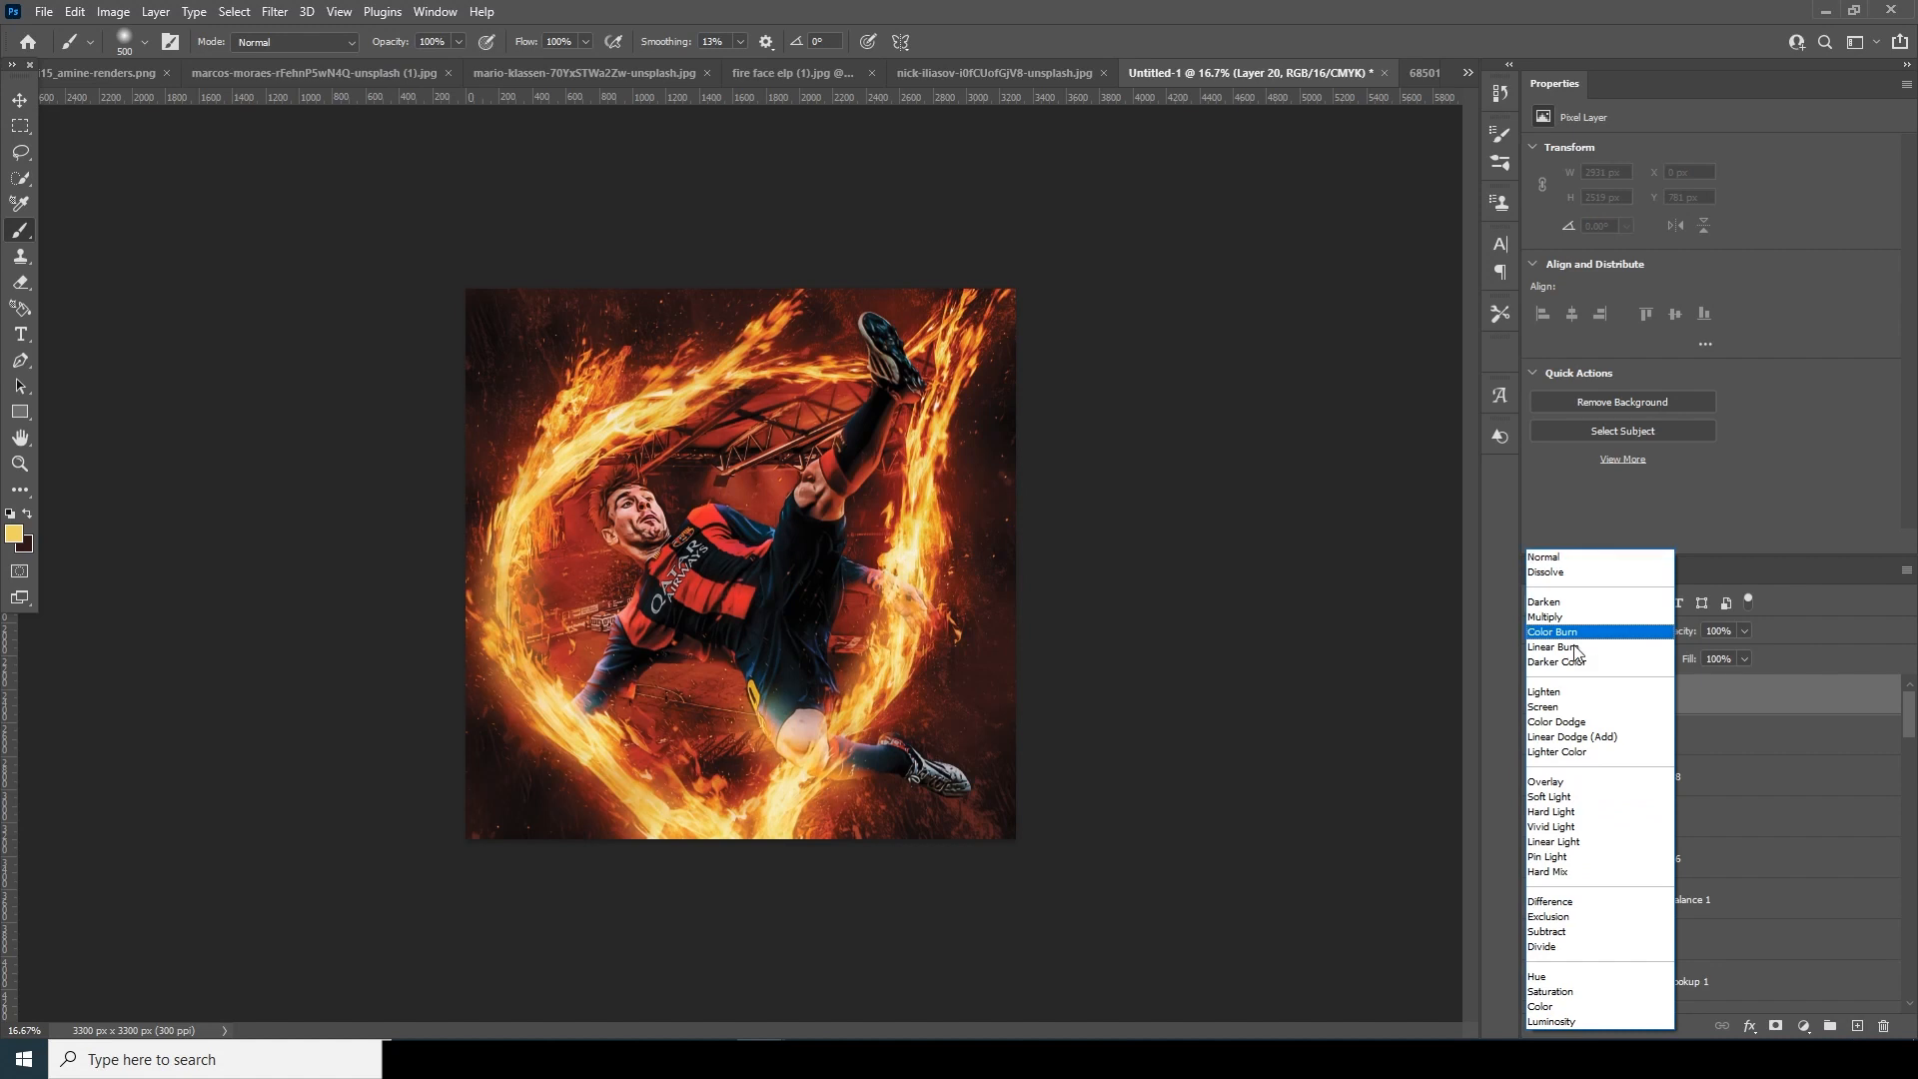
left_click(1554, 706)
left_click_drag(923, 456, 924, 534)
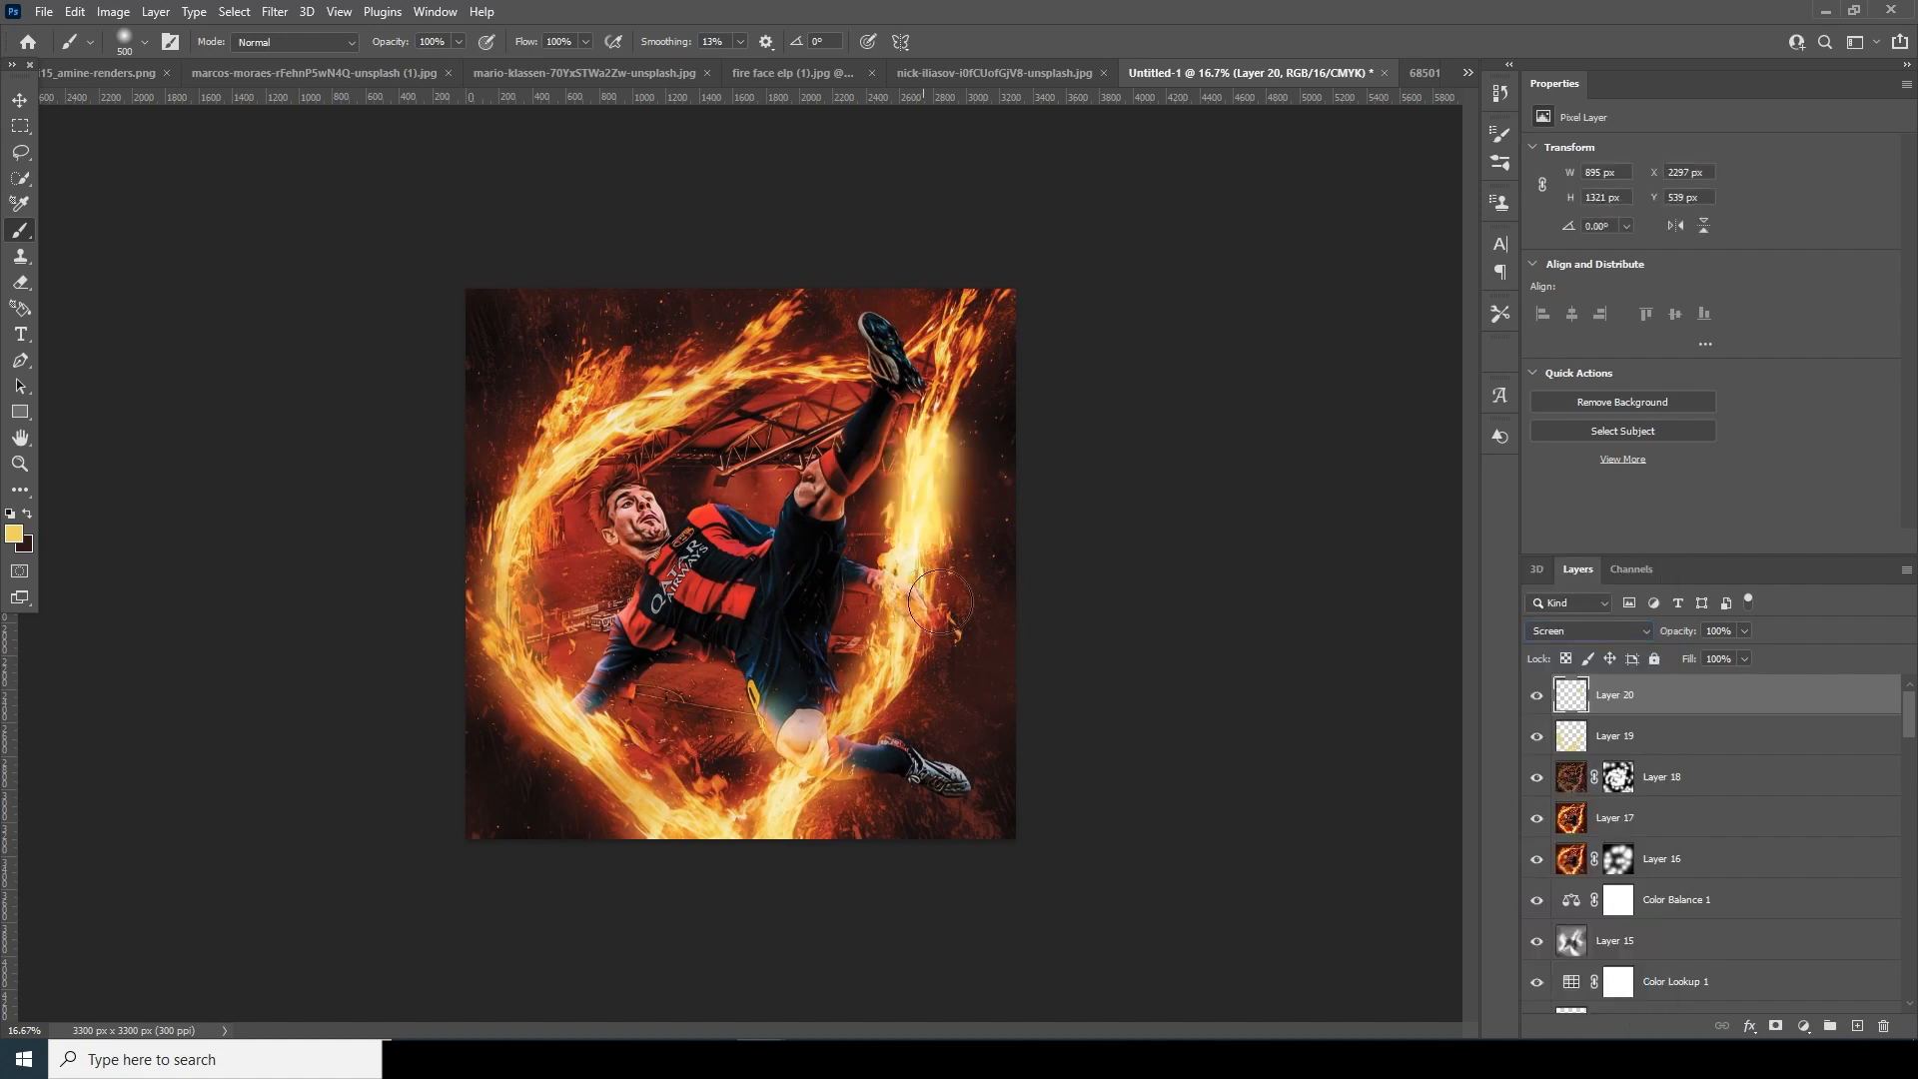
left_click(14, 533)
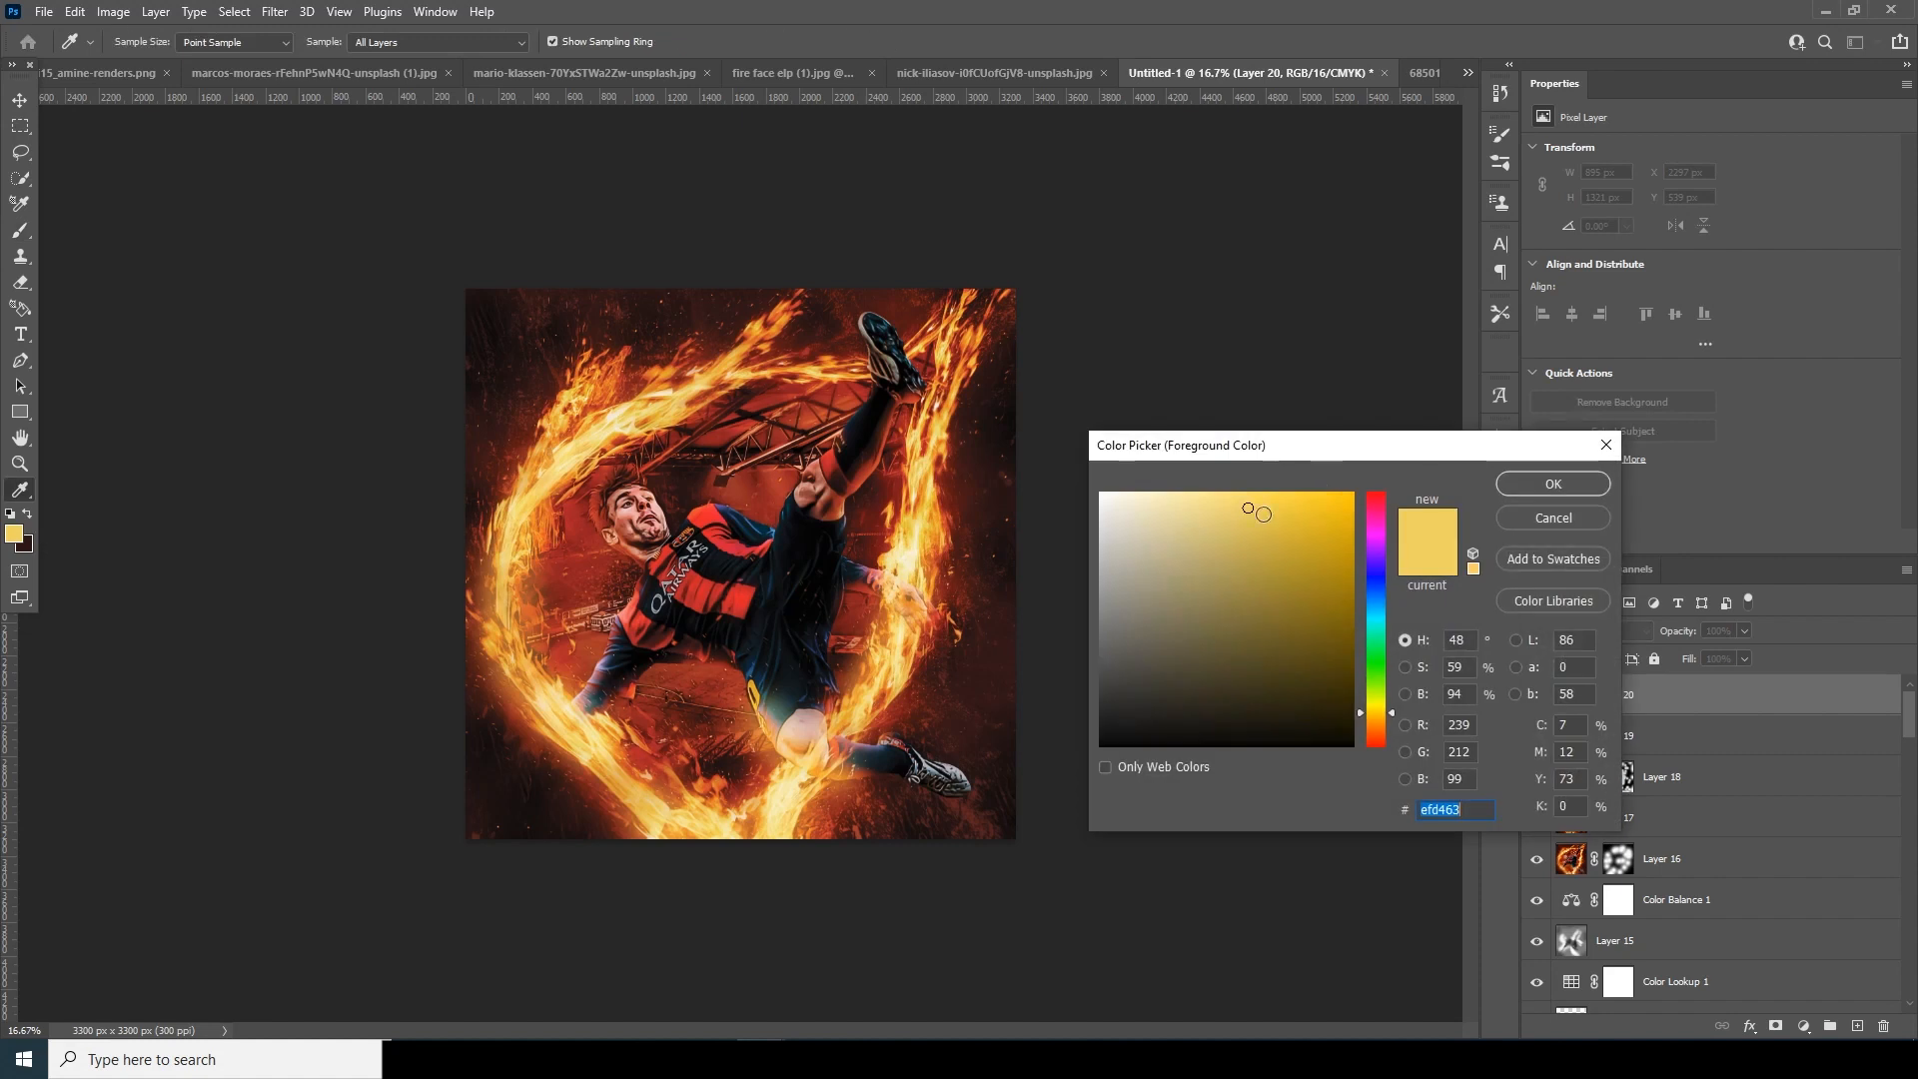
left_click_drag(1146, 508, 1142, 500)
left_click(1533, 493)
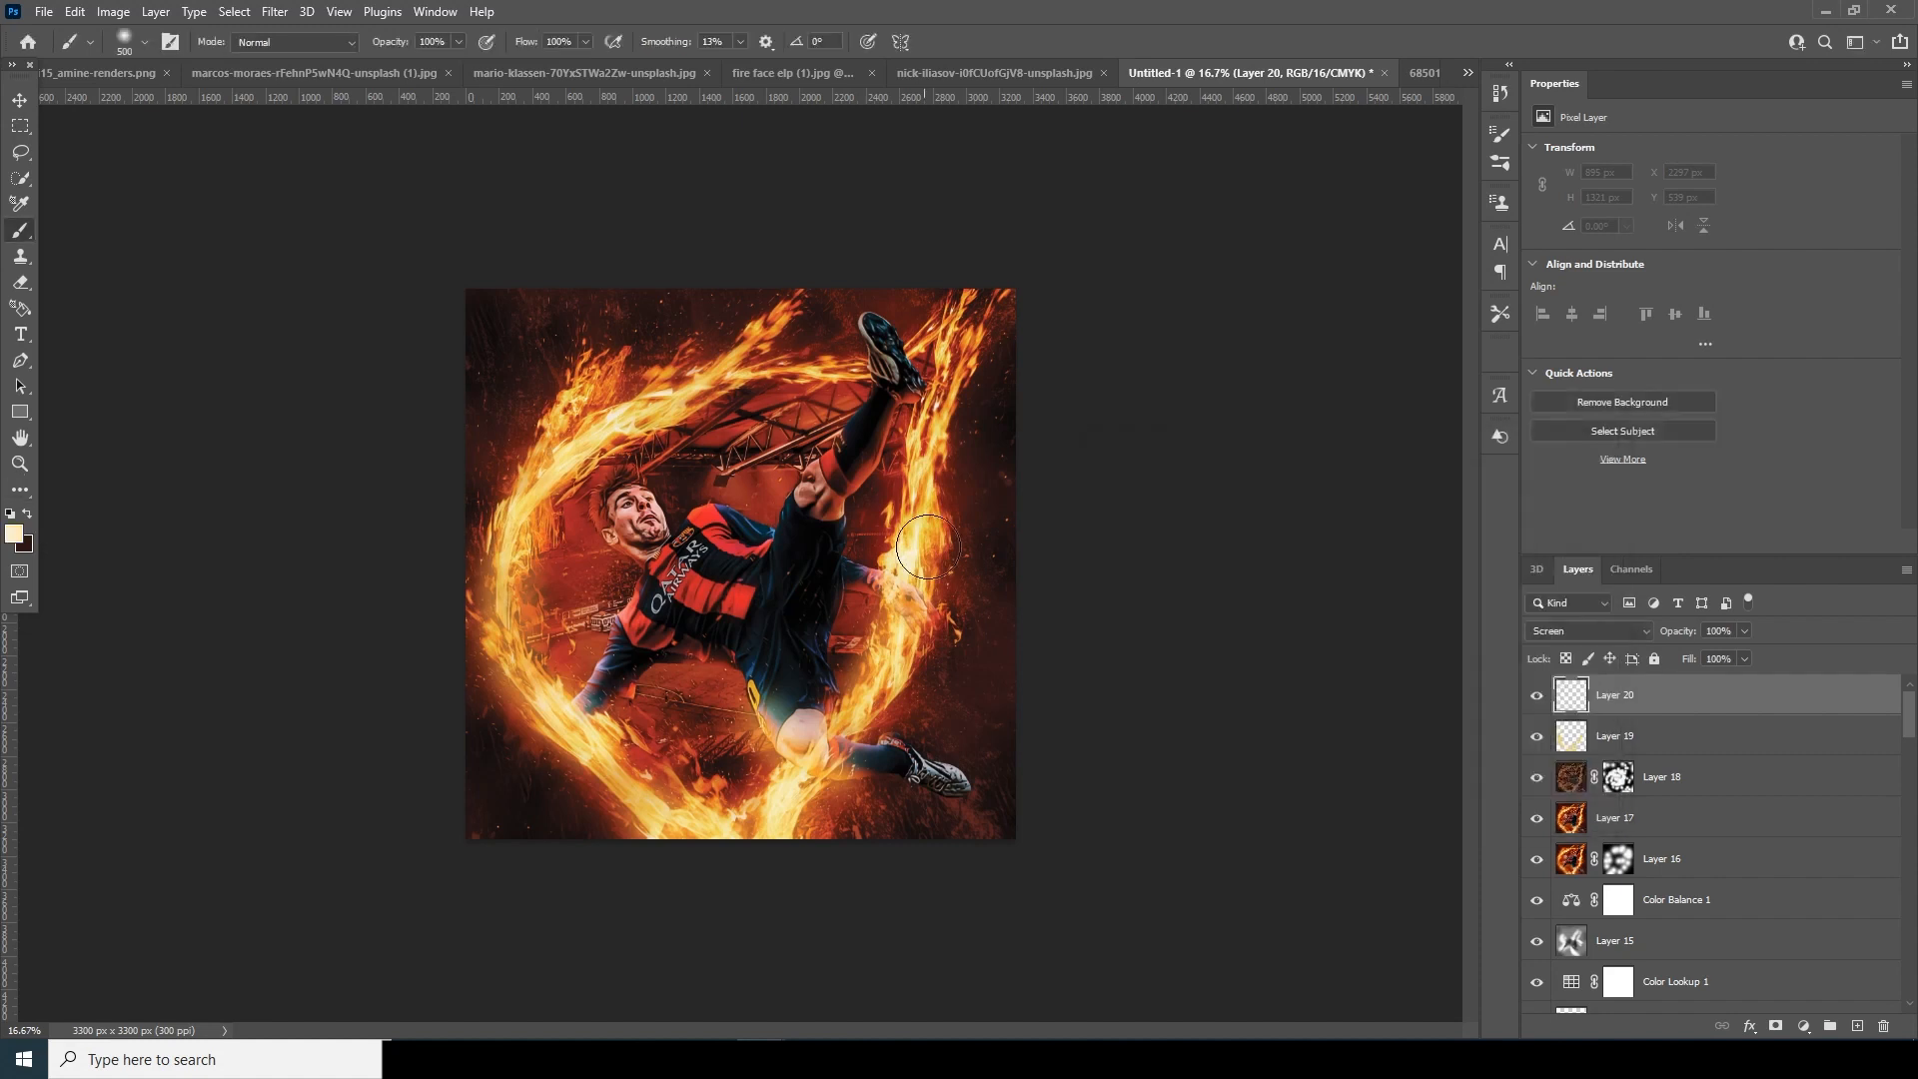
Paint pale cream highlights over the flame ring on Layer 20 and set the layer's opacity to 48%.
key("bracketright")
left_click_drag(914, 553, 914, 577)
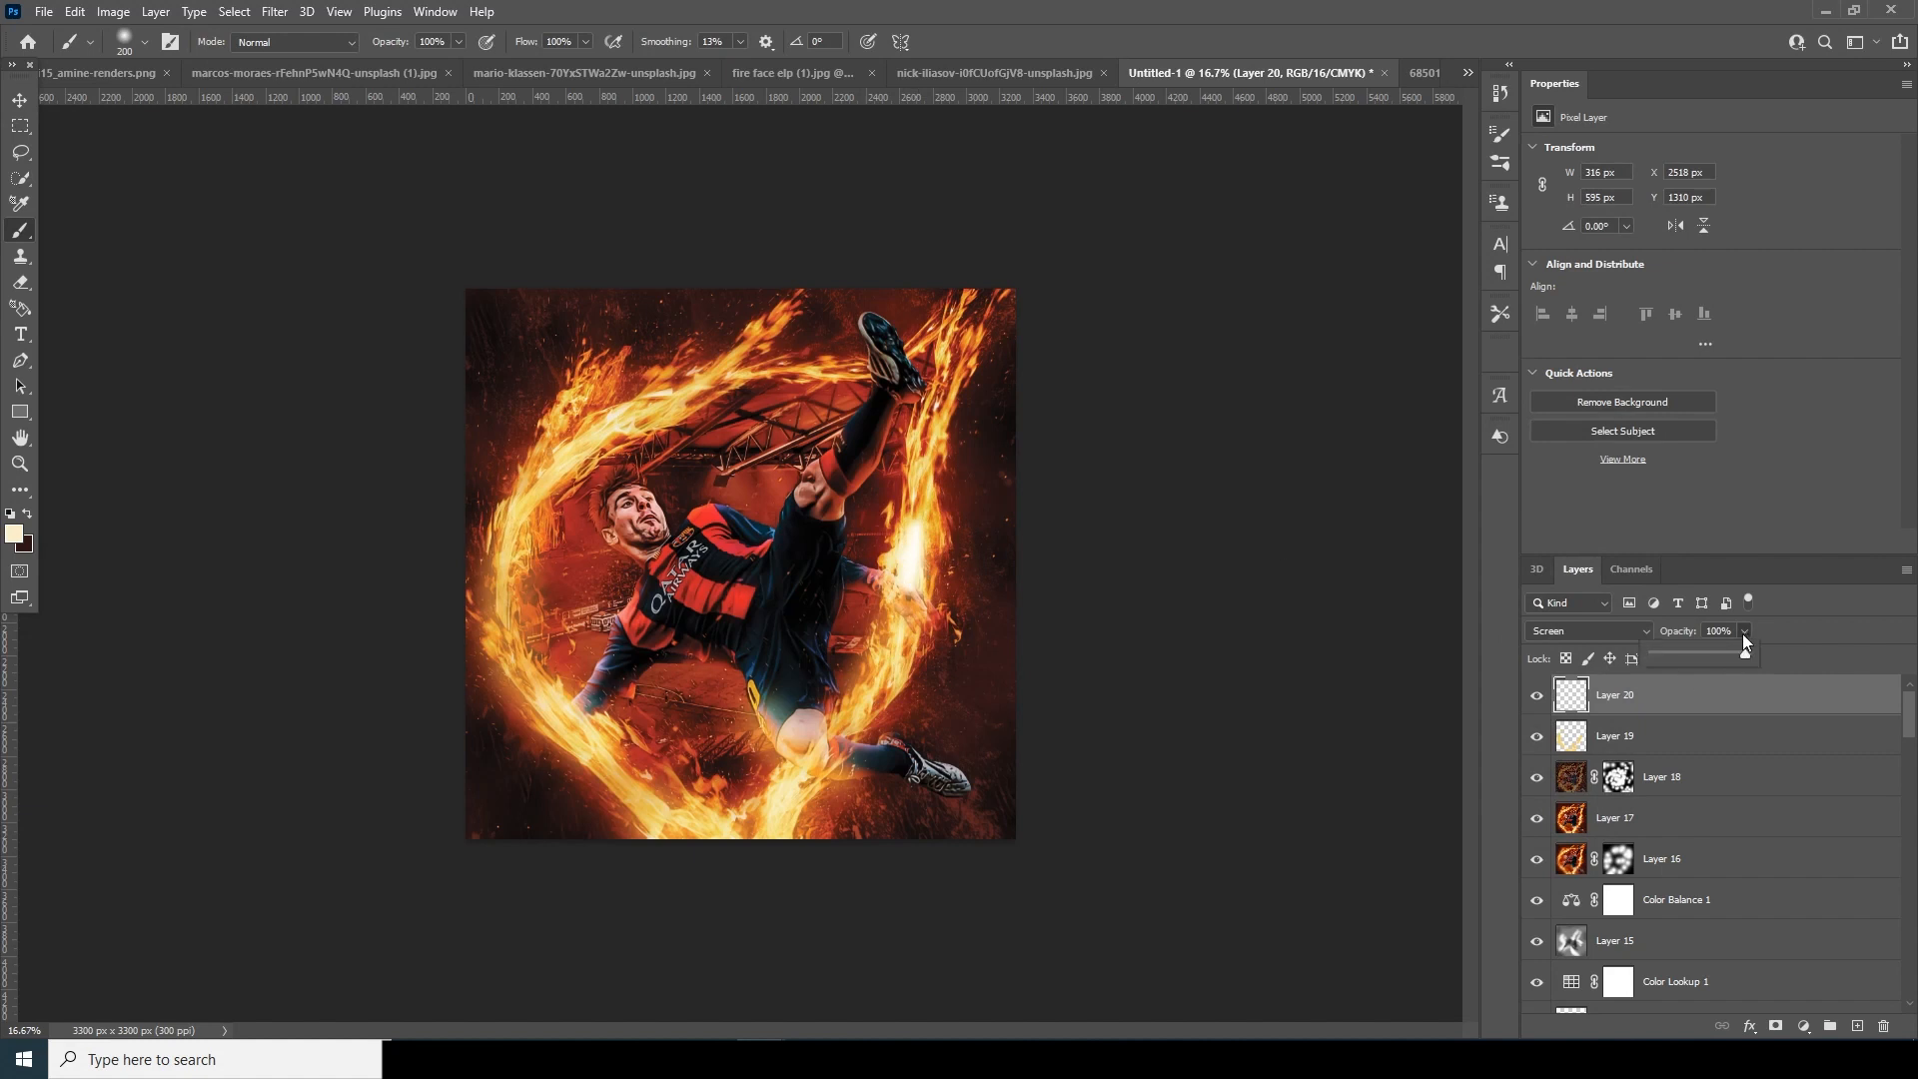
left_click_drag(909, 627, 884, 681)
mouse_move(537, 688)
left_mouse_down()
mouse_move(689, 836)
mouse_move(784, 814)
mouse_move(792, 741)
mouse_move(826, 792)
left_mouse_up()
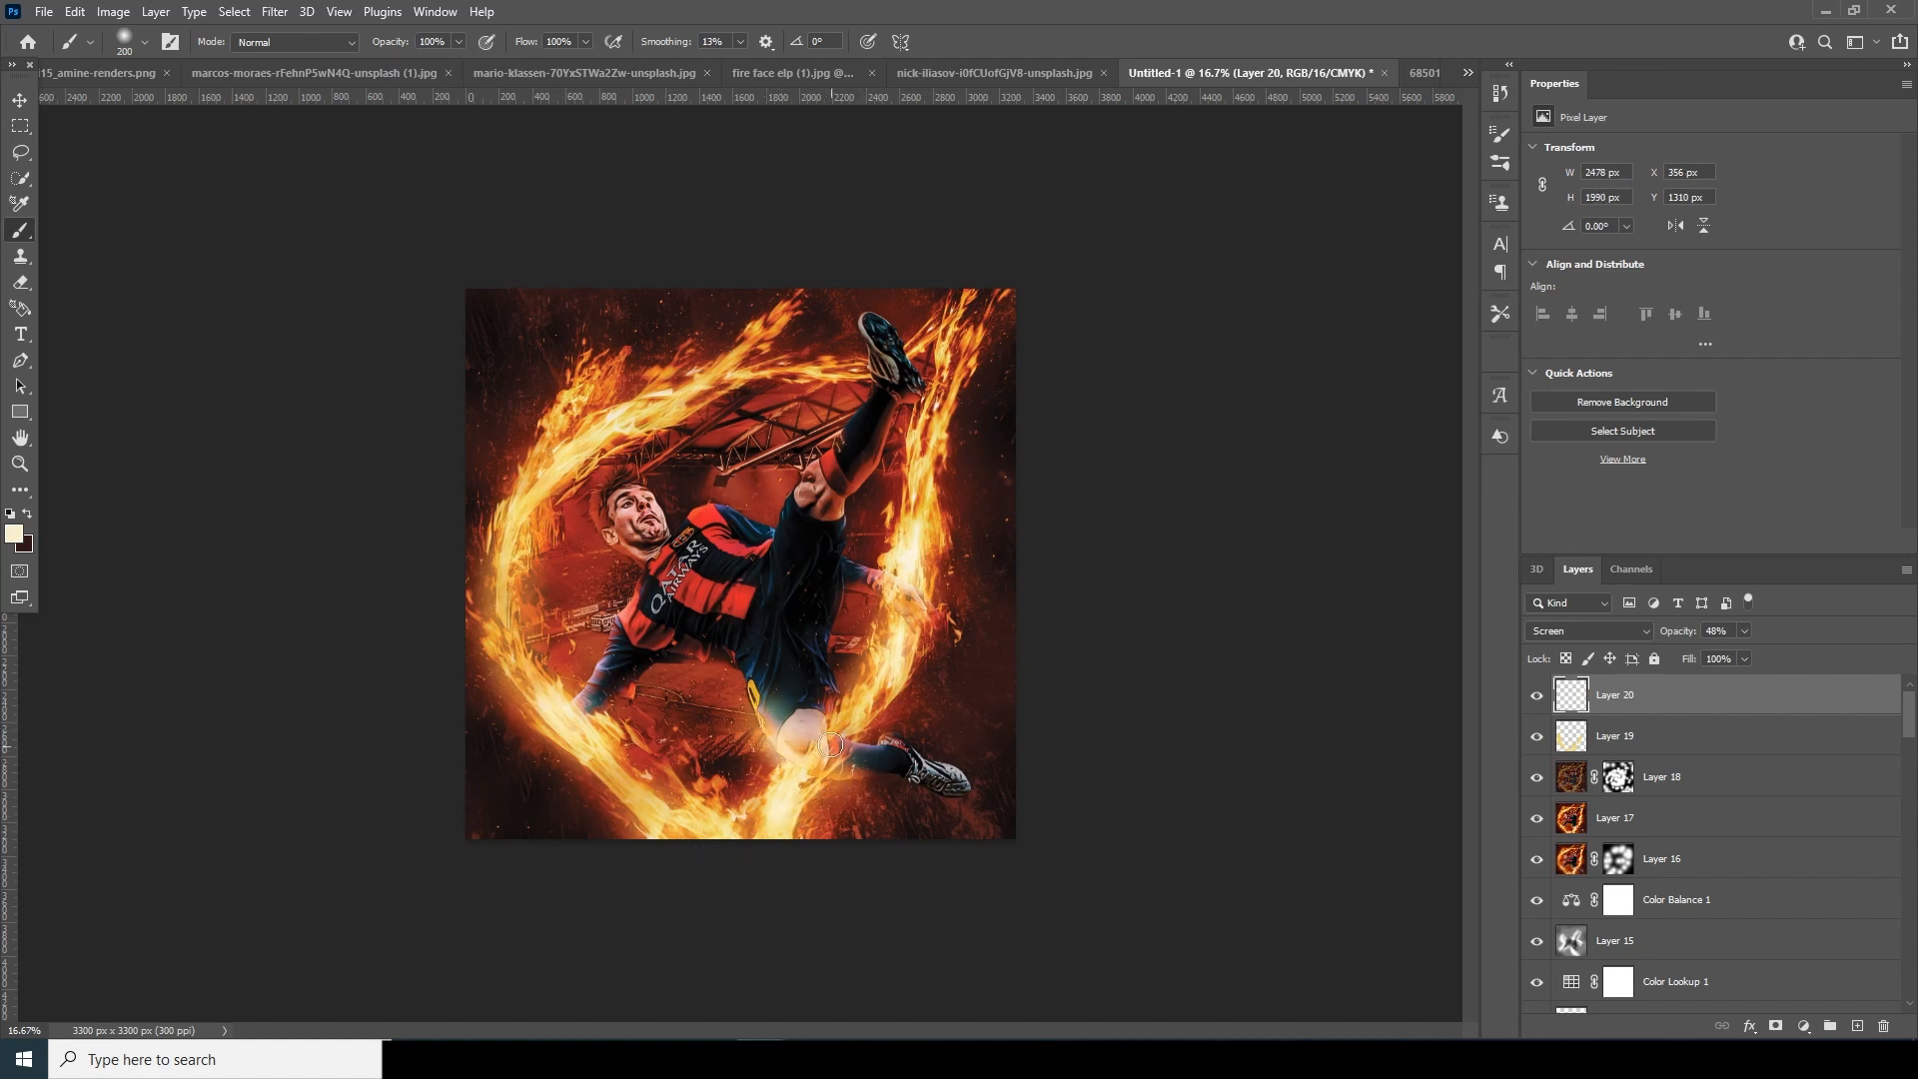
key("ctrl+z")
left_click_drag(628, 424, 672, 392)
mouse_move(573, 451)
left_mouse_down()
mouse_move(525, 504)
mouse_move(556, 481)
left_mouse_up()
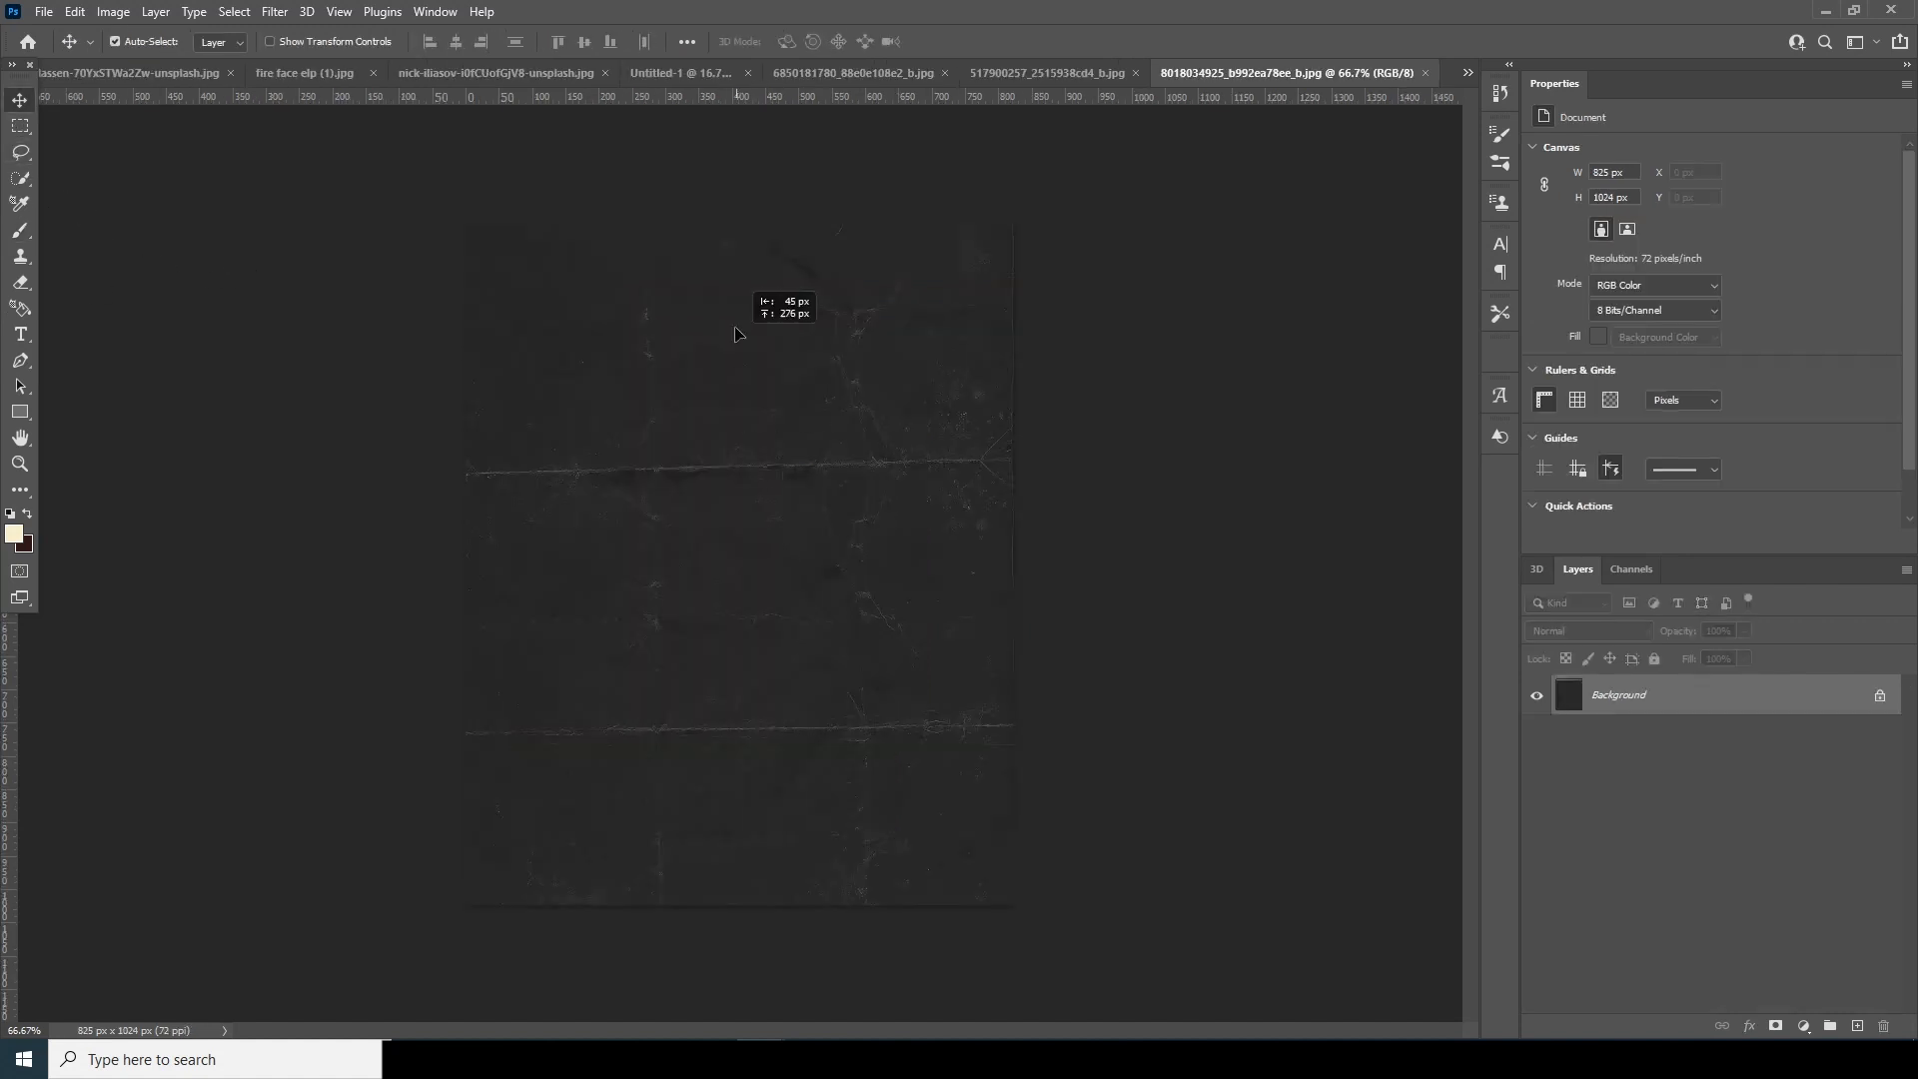
Bring the dark creased-paper texture into the composite, scale it to about 423% and rotate it 0.79° to cover the canvas.
left_click_drag(759, 294, 783, 412)
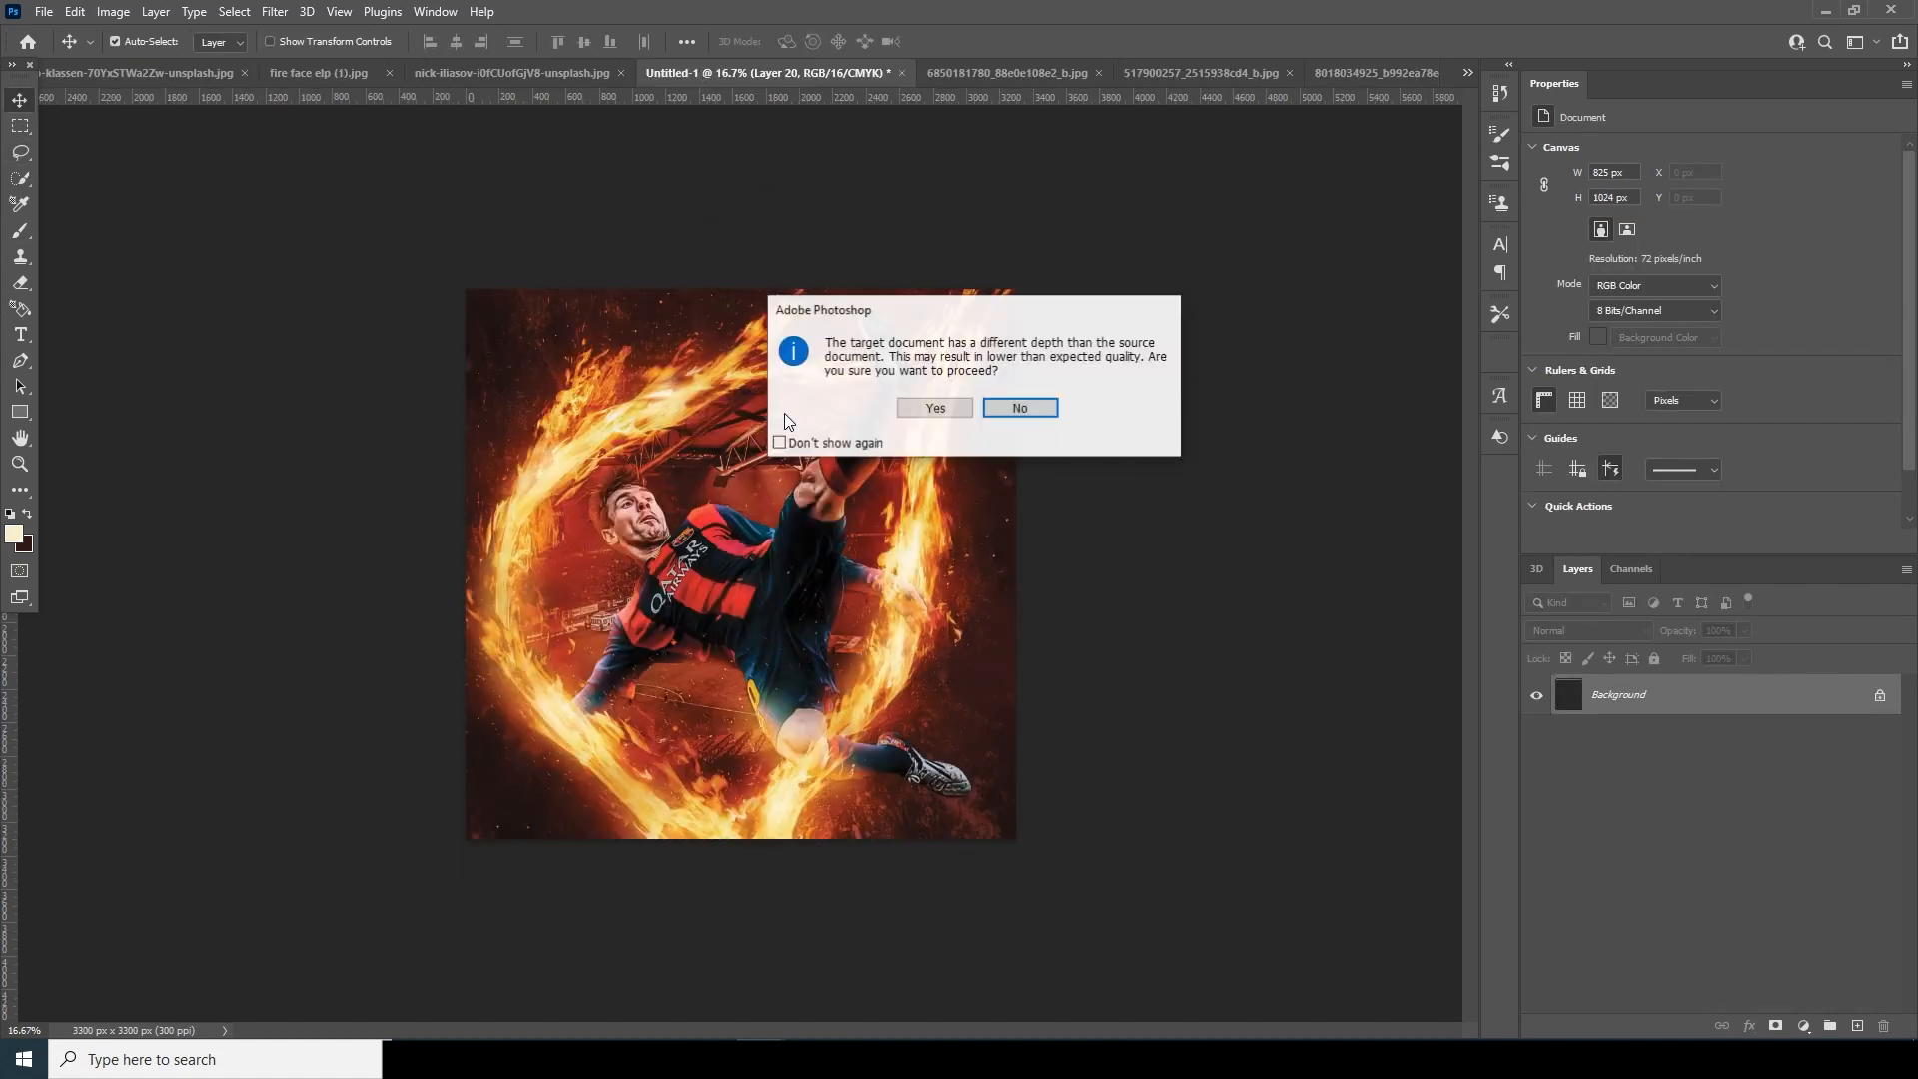
left_click(914, 399)
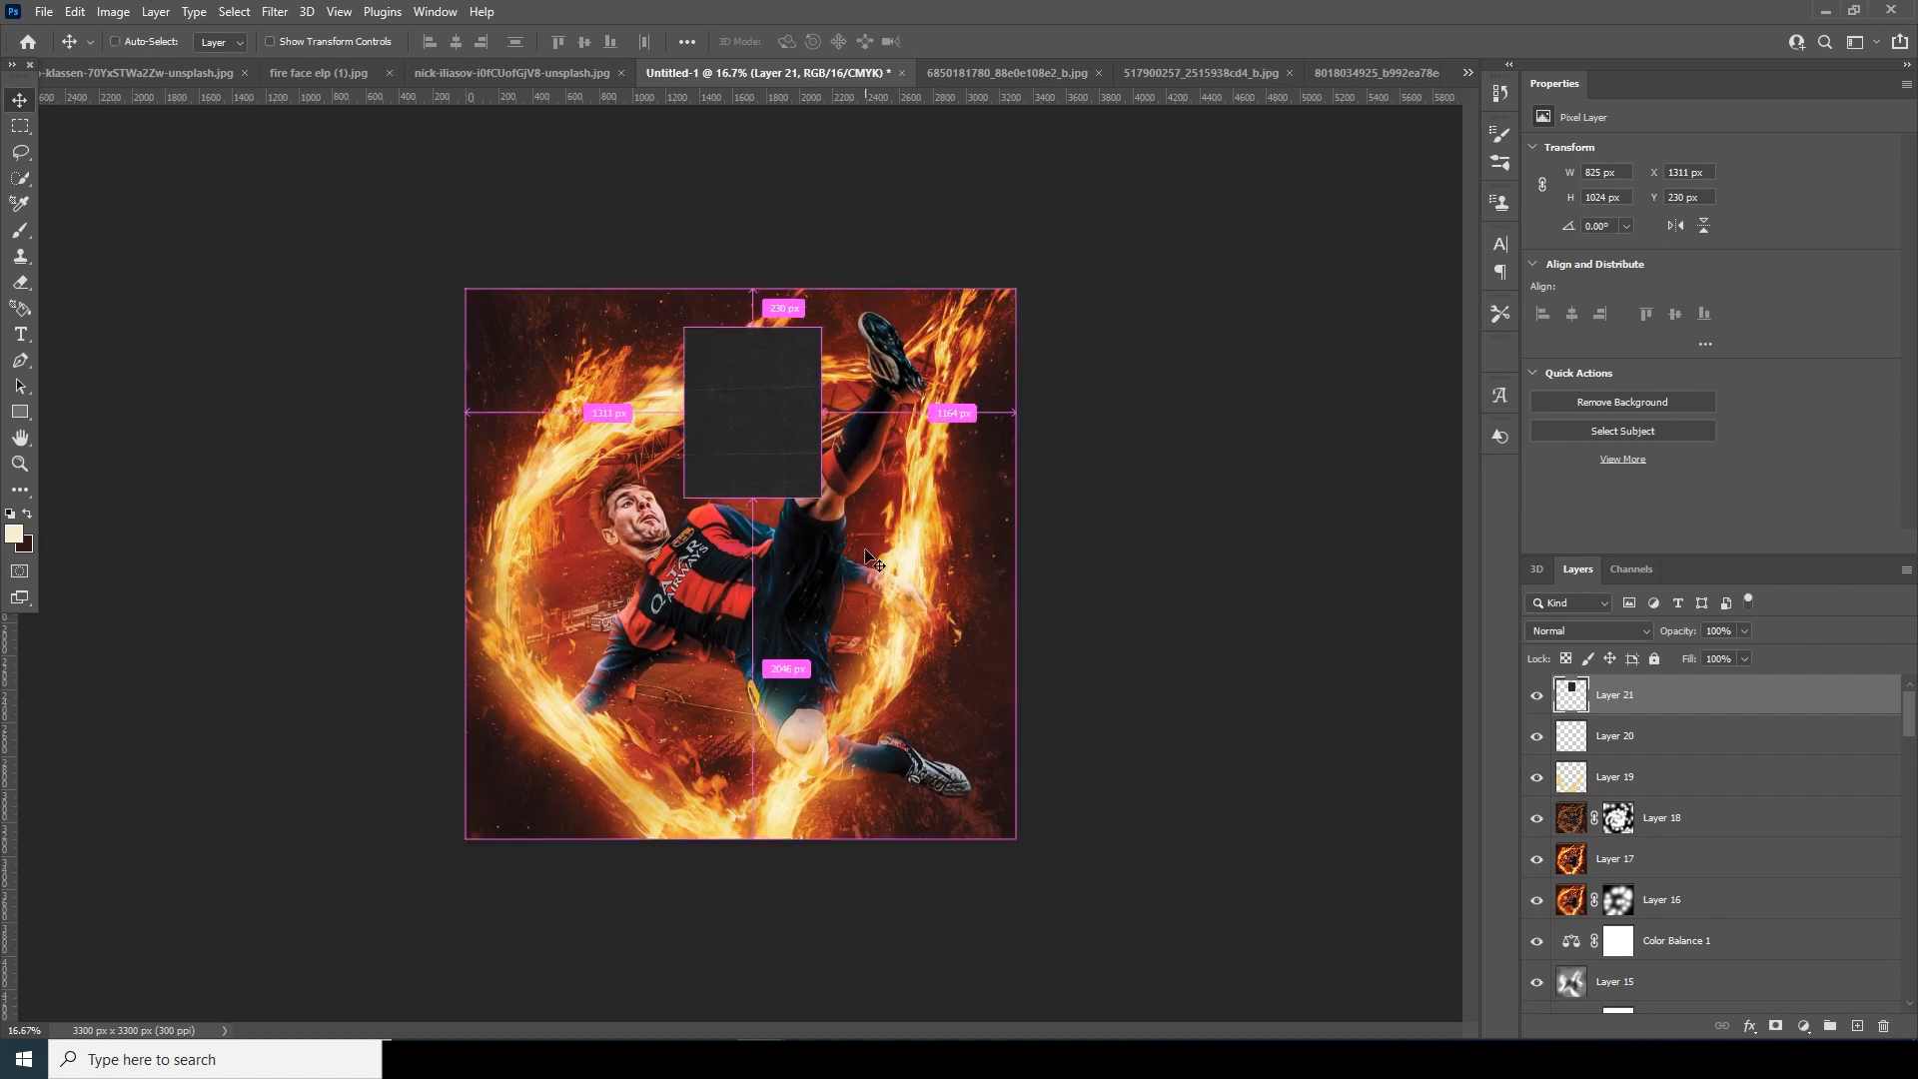
key("ctrl+t")
left_click_drag(822, 497, 1097, 699)
left_click_drag(869, 593, 865, 785)
left_click_drag(1016, 938, 1034, 959)
left_click_drag(1127, 637, 1146, 642)
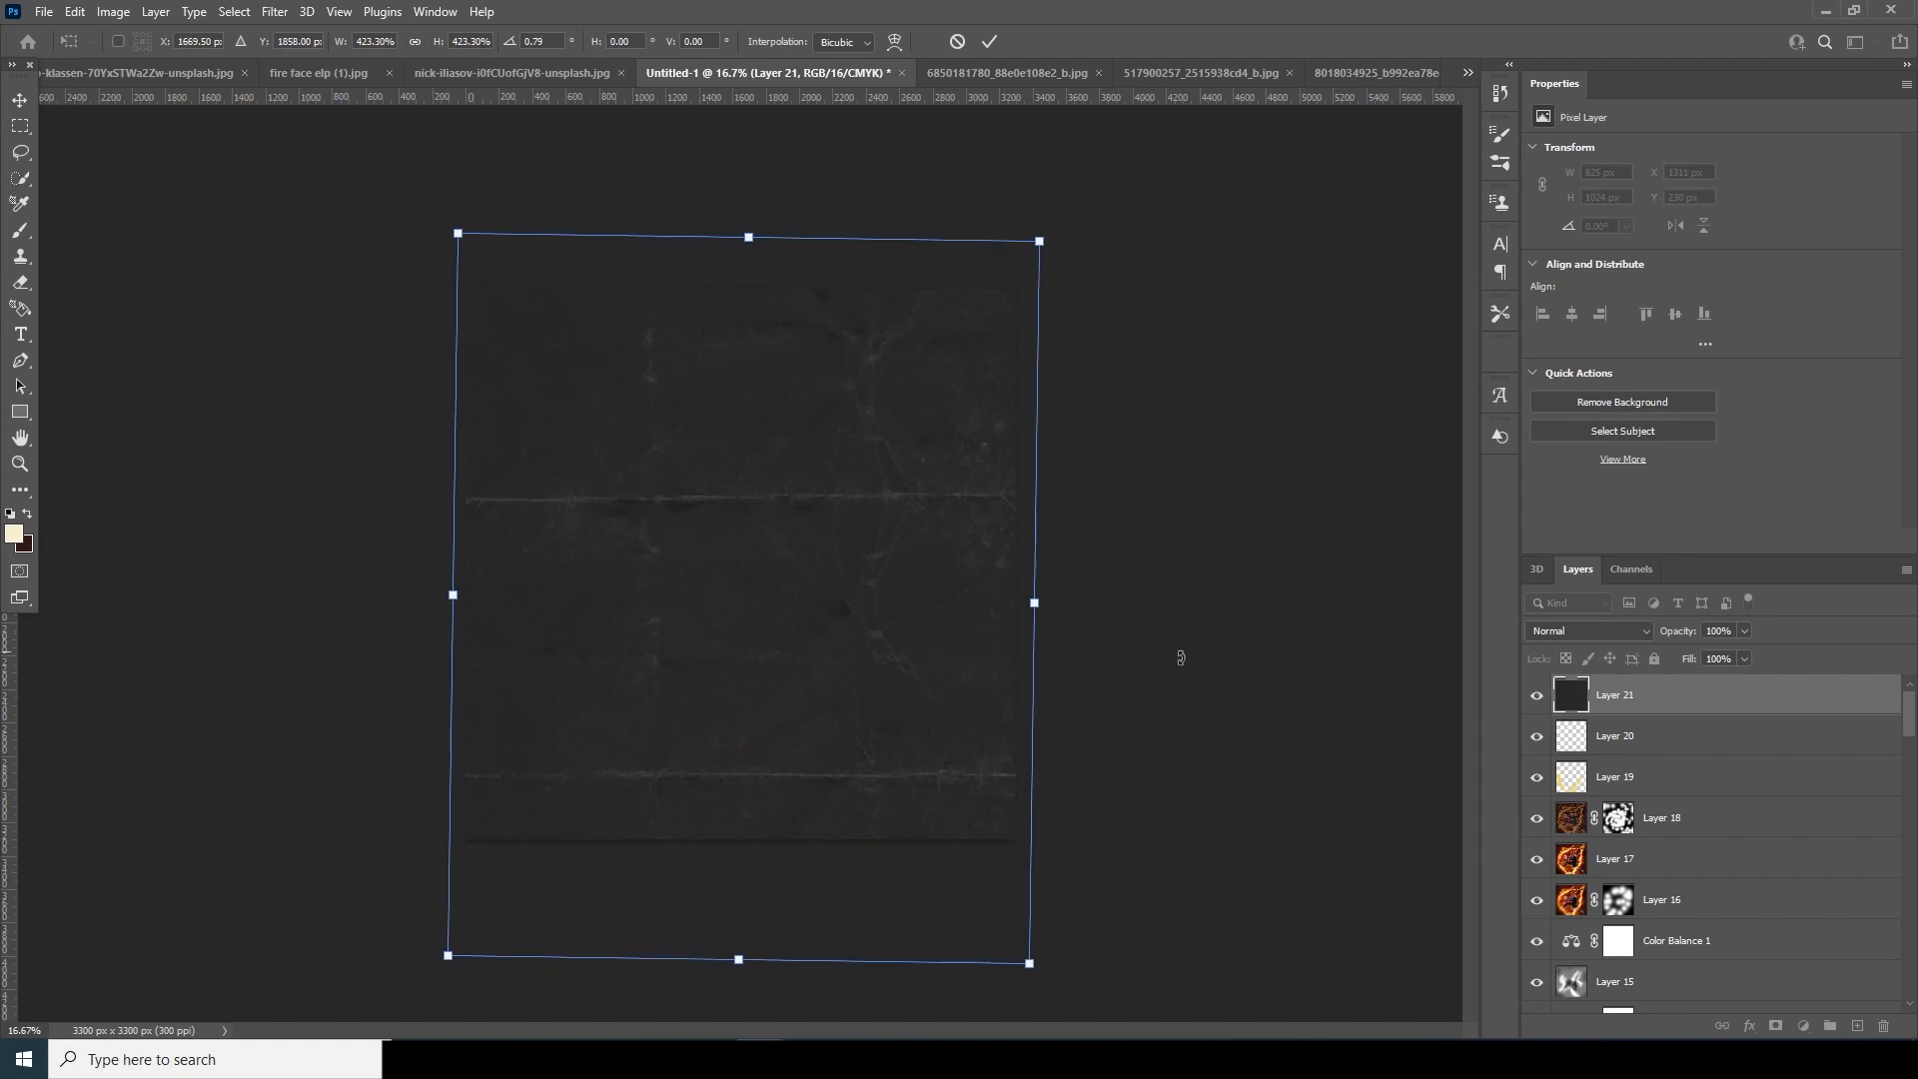
key("Return")
Blend the creased-paper texture layer as Screen and darken it with Levels, using a black input level of 14.
left_click(1588, 630)
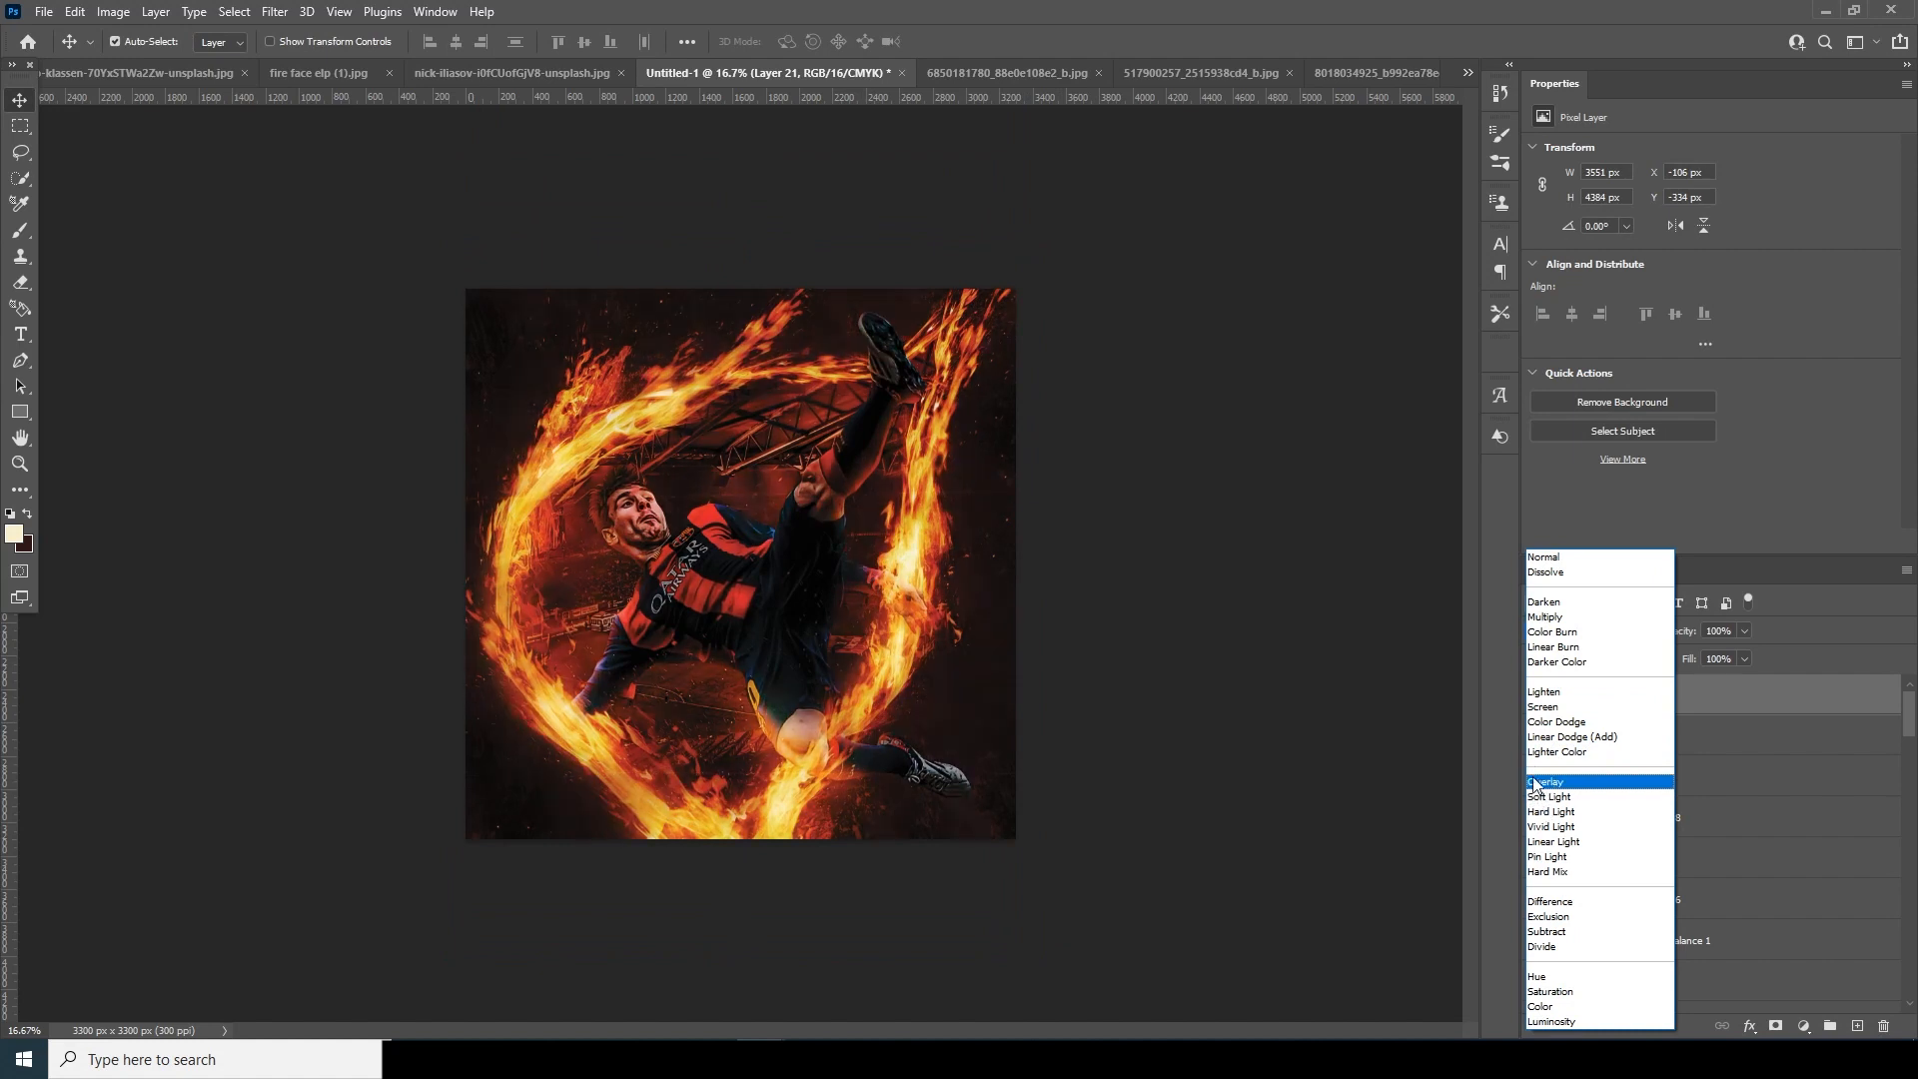
left_click(1541, 708)
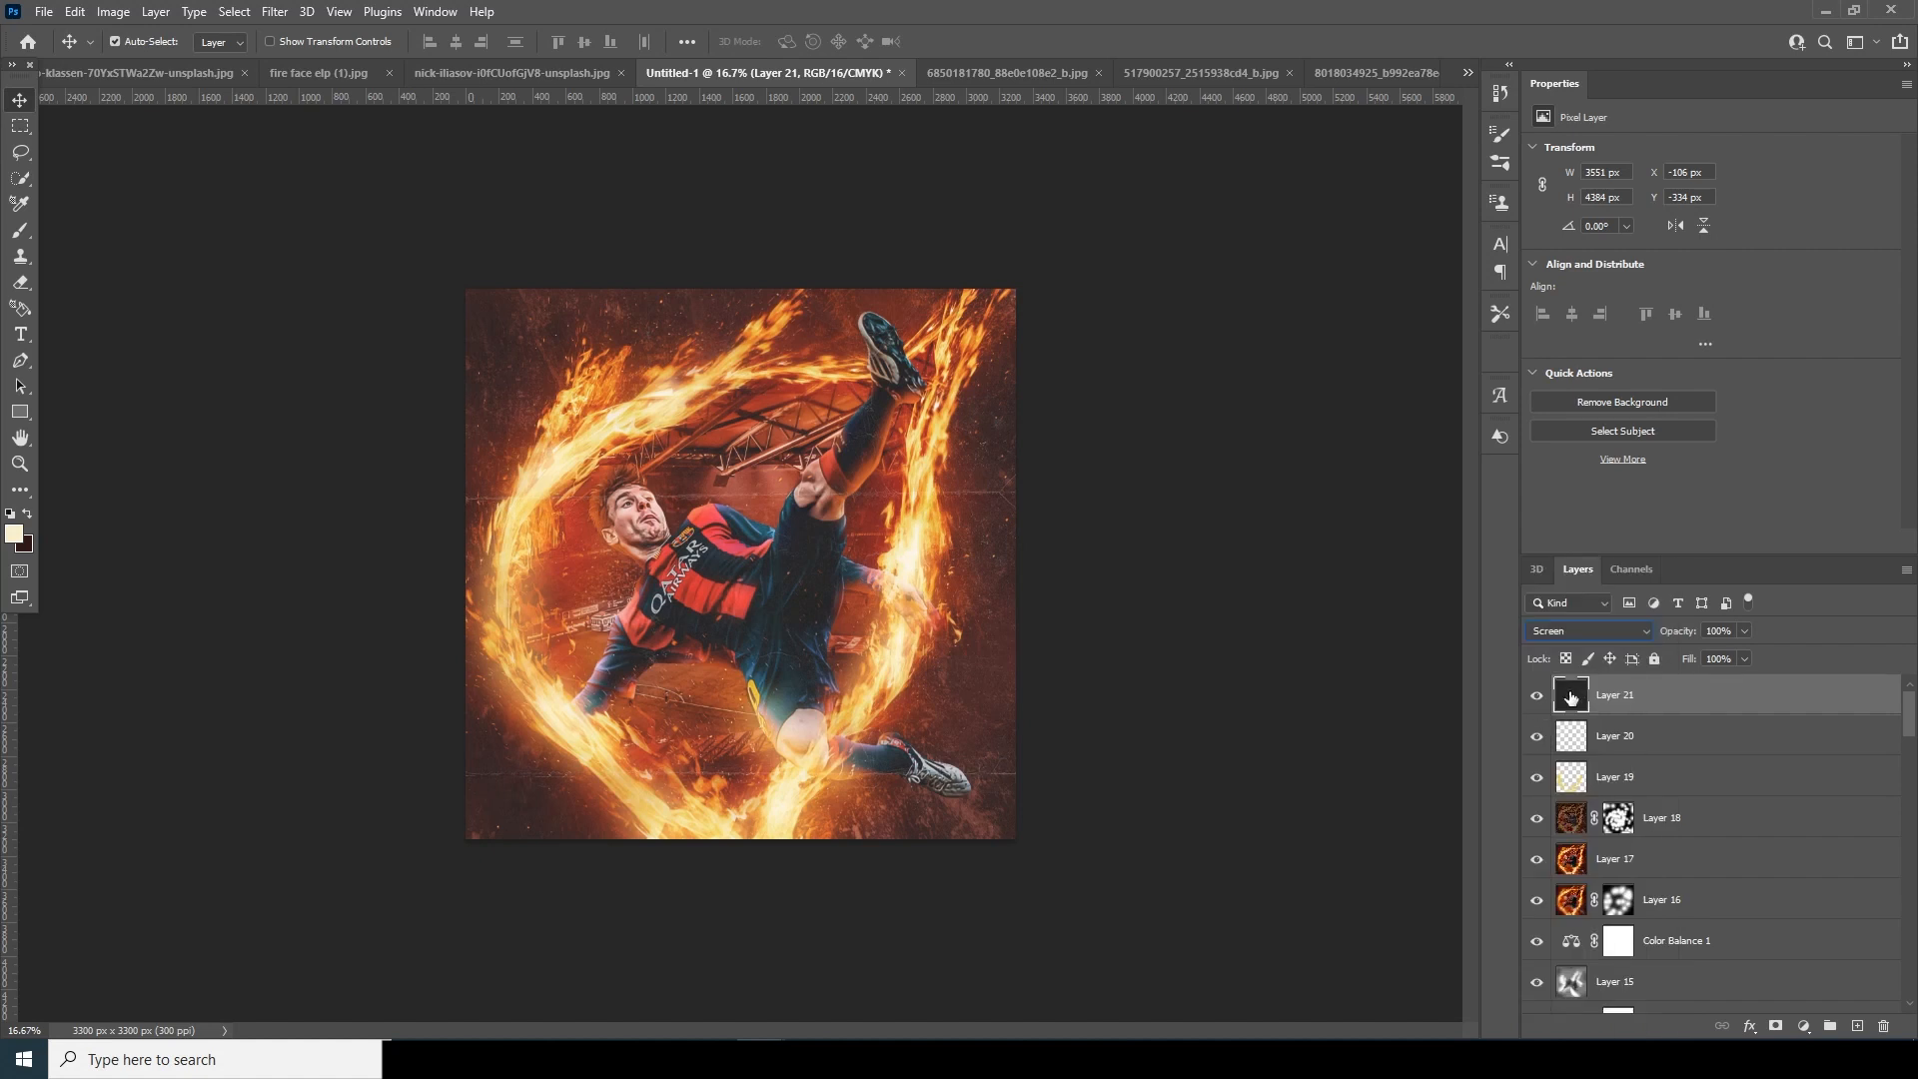
key("ctrl+l")
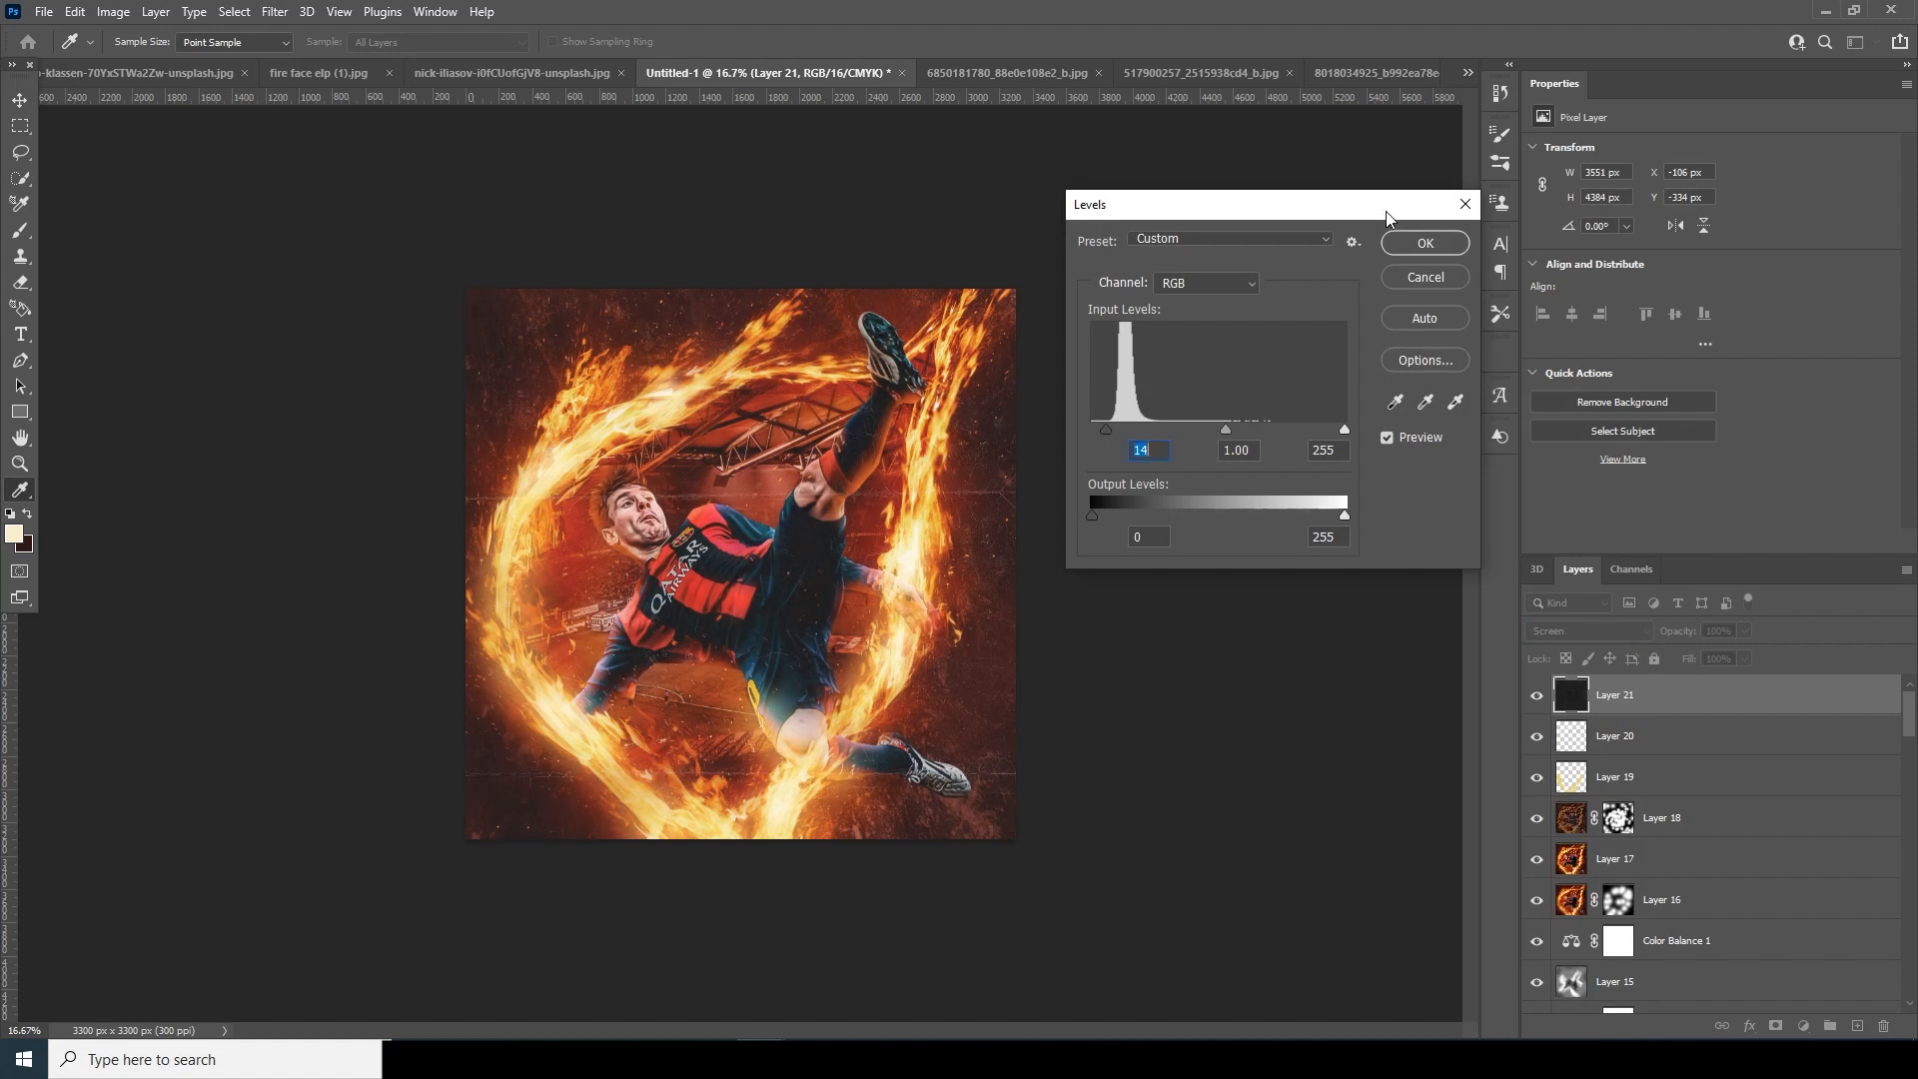
left_click(1405, 242)
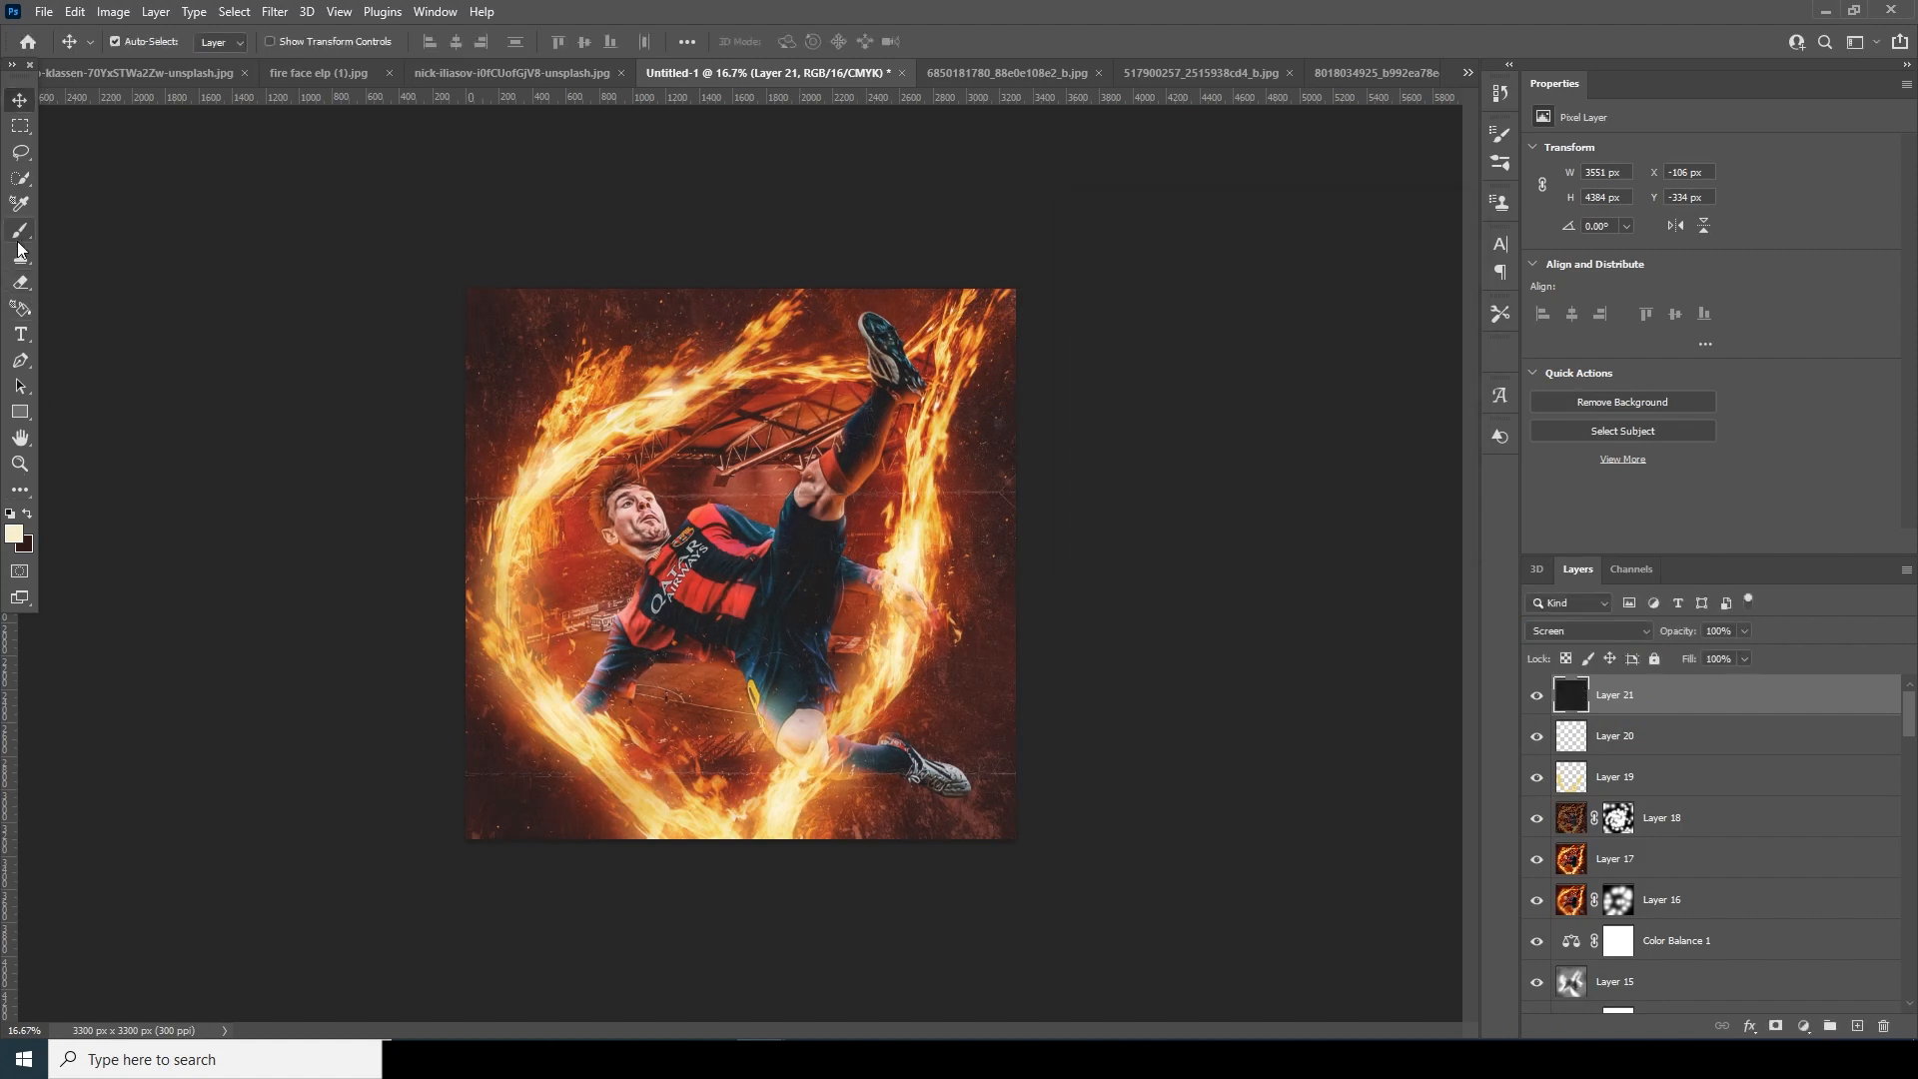
Add the title text MESSI over the lower part of the image, enlarge it and centre it under the footballer.
left_click(662, 743)
type("MESSI")
key("ctrl+t")
left_click_drag(689, 734, 815, 689)
key("Return")
Set the MESSI title's font size to 111 pt and its tracking to 540.
key("ctrl+a")
left_click(1691, 391)
left_click(1554, 484)
key("Up")
key("Up")
key("Up")
key("Up")
key("Up")
key("Up")
key("Up")
key("Up")
key("Up")
key("Up")
key("Up")
key("Up")
key("Up")
key("Up")
key("Up")
key("Up")
key("Up")
key("Up")
key("Up")
key("Up")
left_click_drag(1598, 341, 1555, 341)
key("Down")
key("Down")
key("Down")
key("Down")
key("Down")
key("Down")
key("Down")
key("Down")
key("Down")
key("Down")
key("Down")
key("Down")
key("Down")
key("Down")
key("Down")
key("Down")
key("Down")
key("Down")
key("Down")
key("Down")
left_click(19, 100)
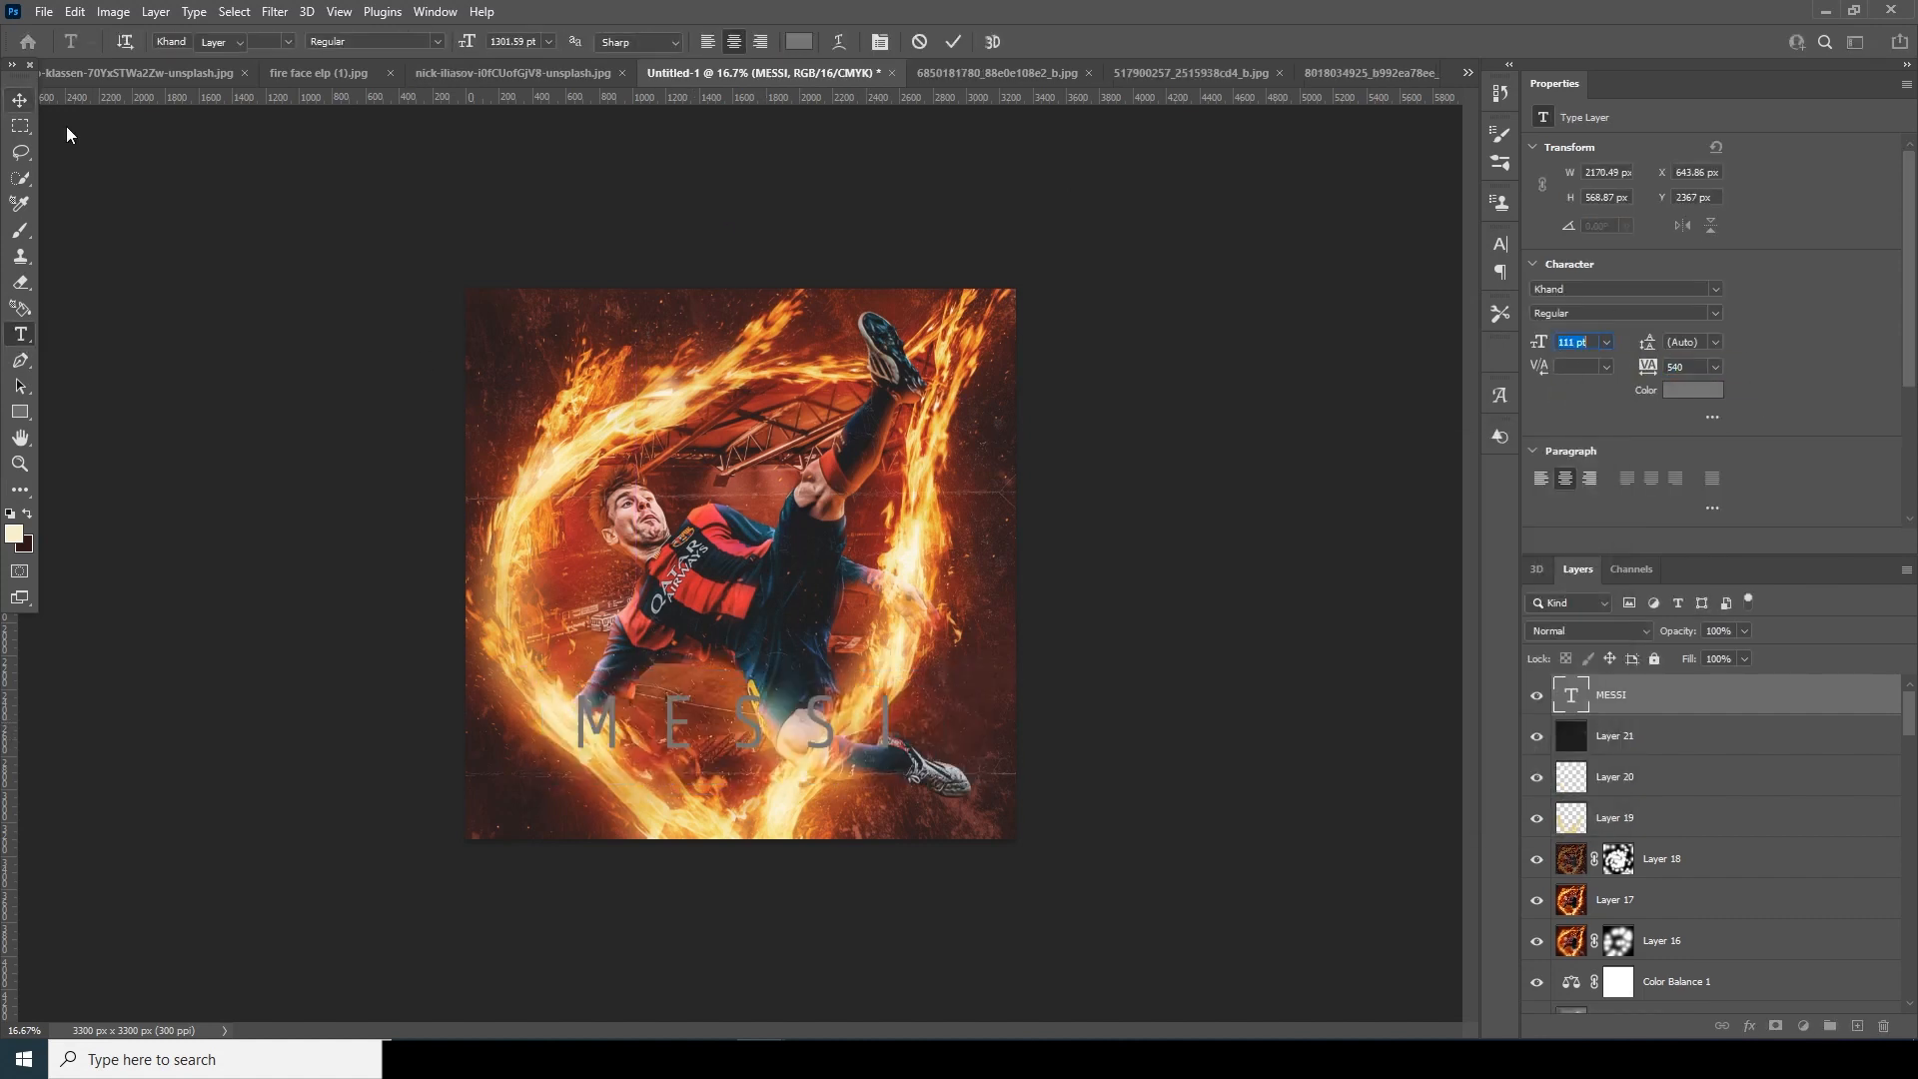
Move the MESSI text layer below the texture Layer 21 and change its text colour to white.
left_click_drag(1638, 696, 1638, 754)
double_click(1570, 736)
left_click(1692, 391)
left_click(1554, 483)
Add a wide, centred paragraph box of small white lorem ipsum text beneath the MESSI title.
left_click_drag(482, 782, 997, 817)
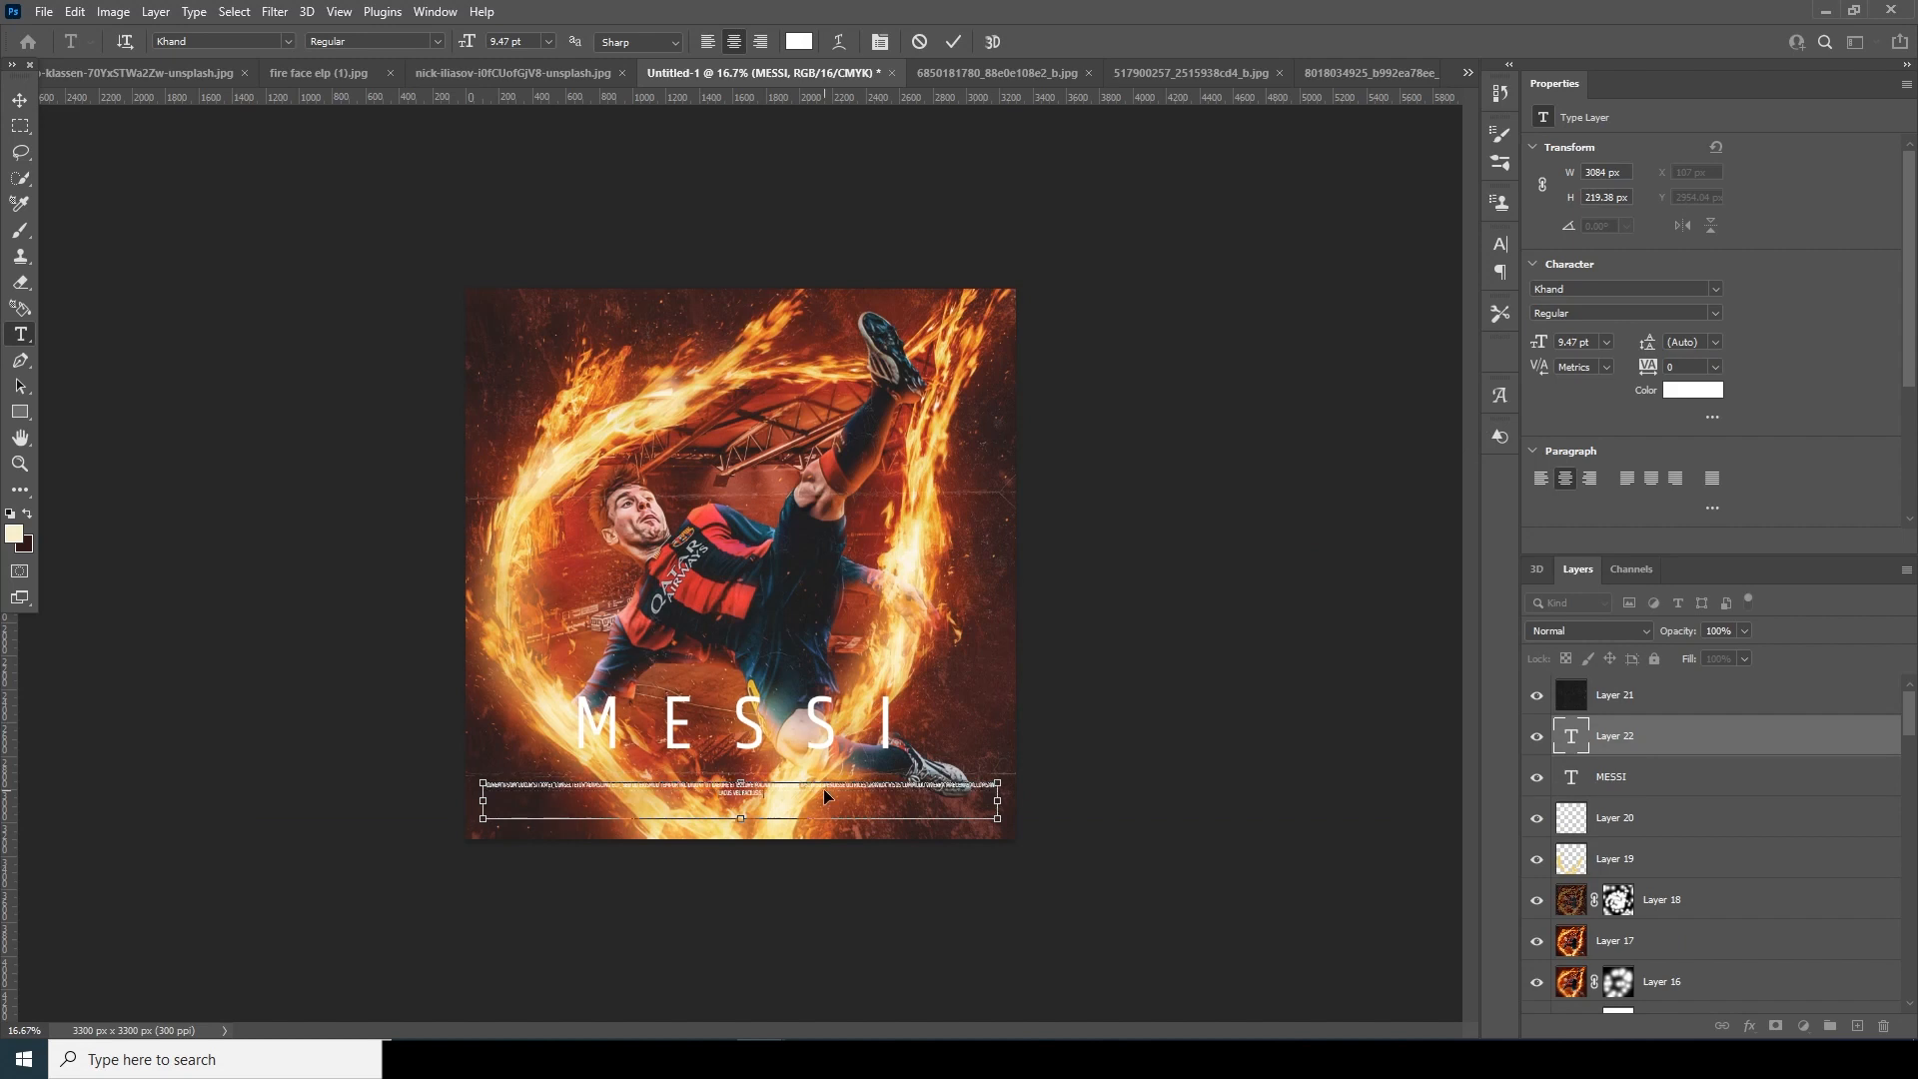
key("ctrl+Return")
key("v")
left_click(1576, 781)
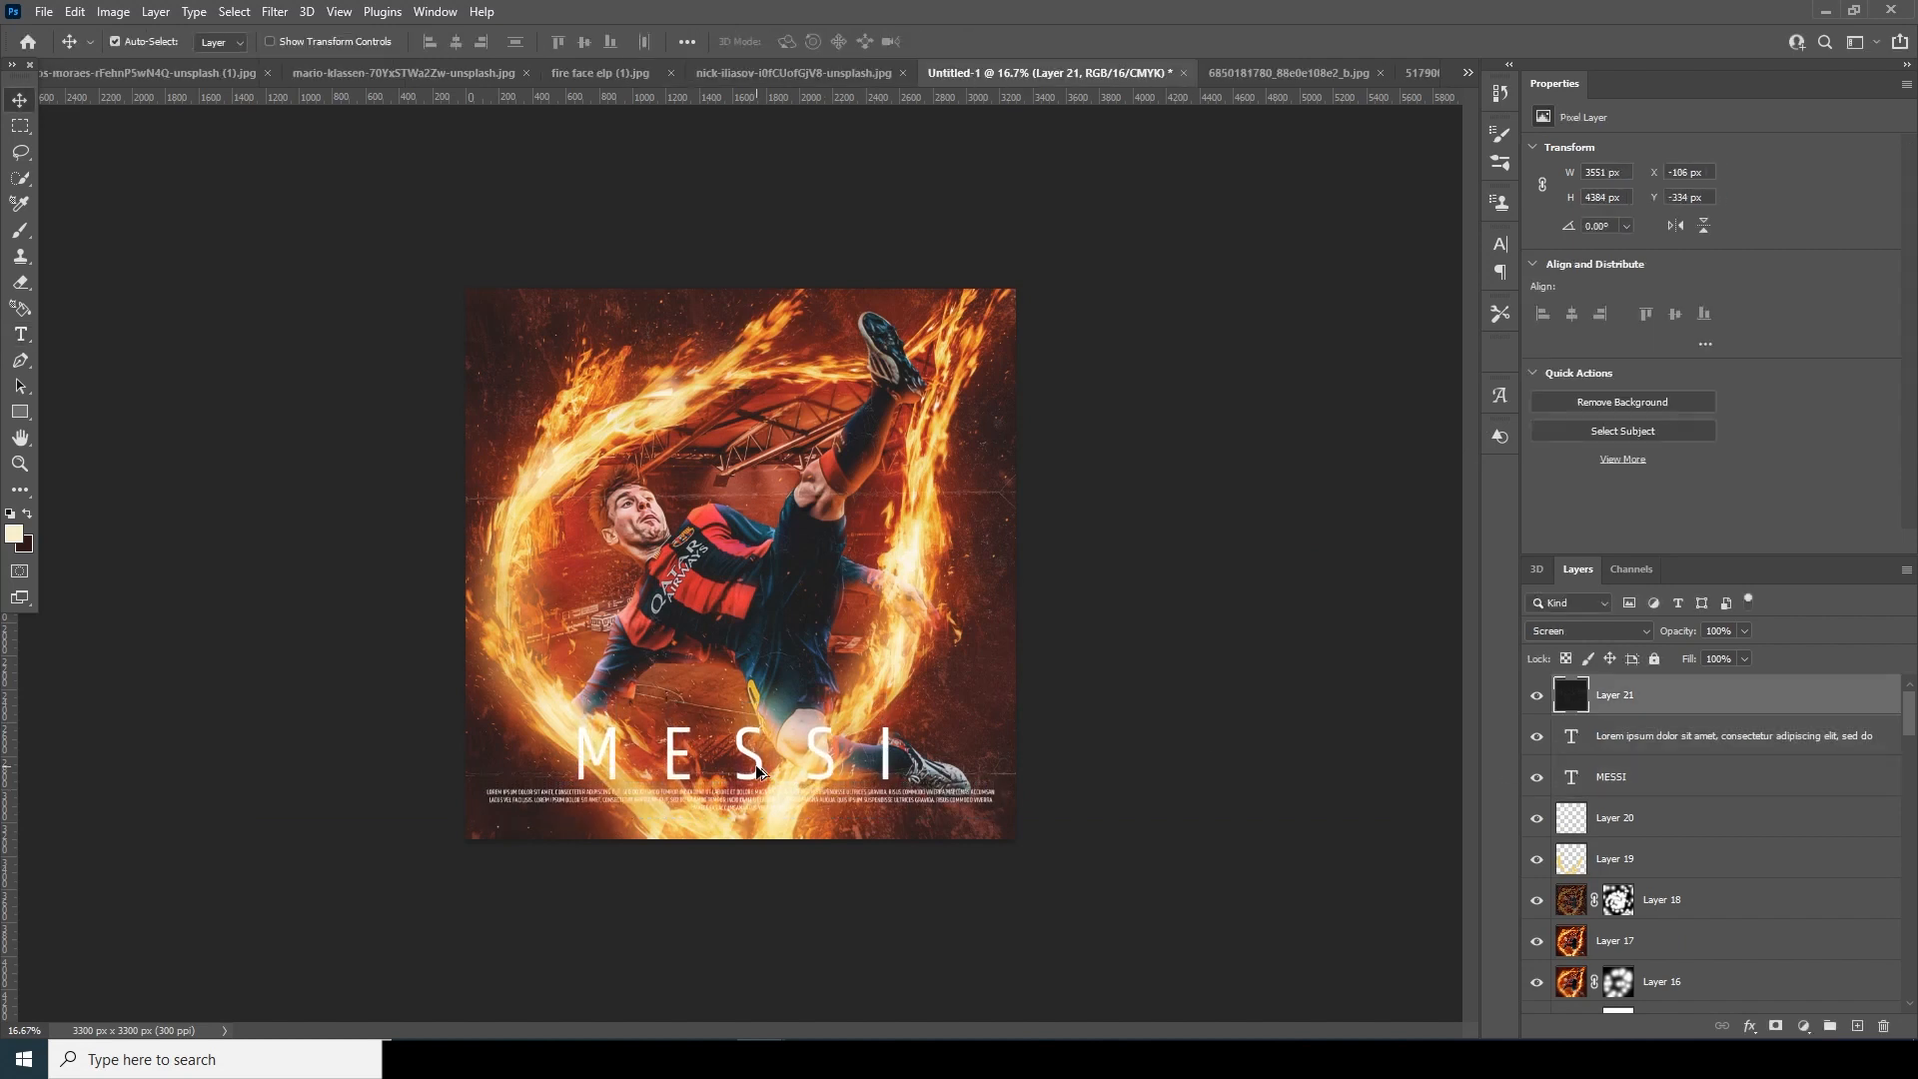
Duplicate the MESSI text layer and move the copy to the upper part of the canvas.
left_click(1638, 777)
key("ctrl+j")
key("ctrl+t")
left_click_drag(762, 753, 762, 343)
key("Return")
Replace the copied title's text with WINDY STUDIO and PHOTOSHOP TUTORIAL on two lines.
double_click(1570, 778)
type("WINDY STUDIO")
key("Return")
type("PHOTOSHOP TUTORIAL")
Shrink the WINDY STUDIO PHOTOSHOP TUTORIAL text, adjust its letter spacing and place it near the canvas's upper edge.
double_click(1567, 778)
left_click_drag(1648, 367, 1621, 367)
left_click_drag(1539, 341, 1444, 347)
key("ctrl+Return")
key("ctrl+t")
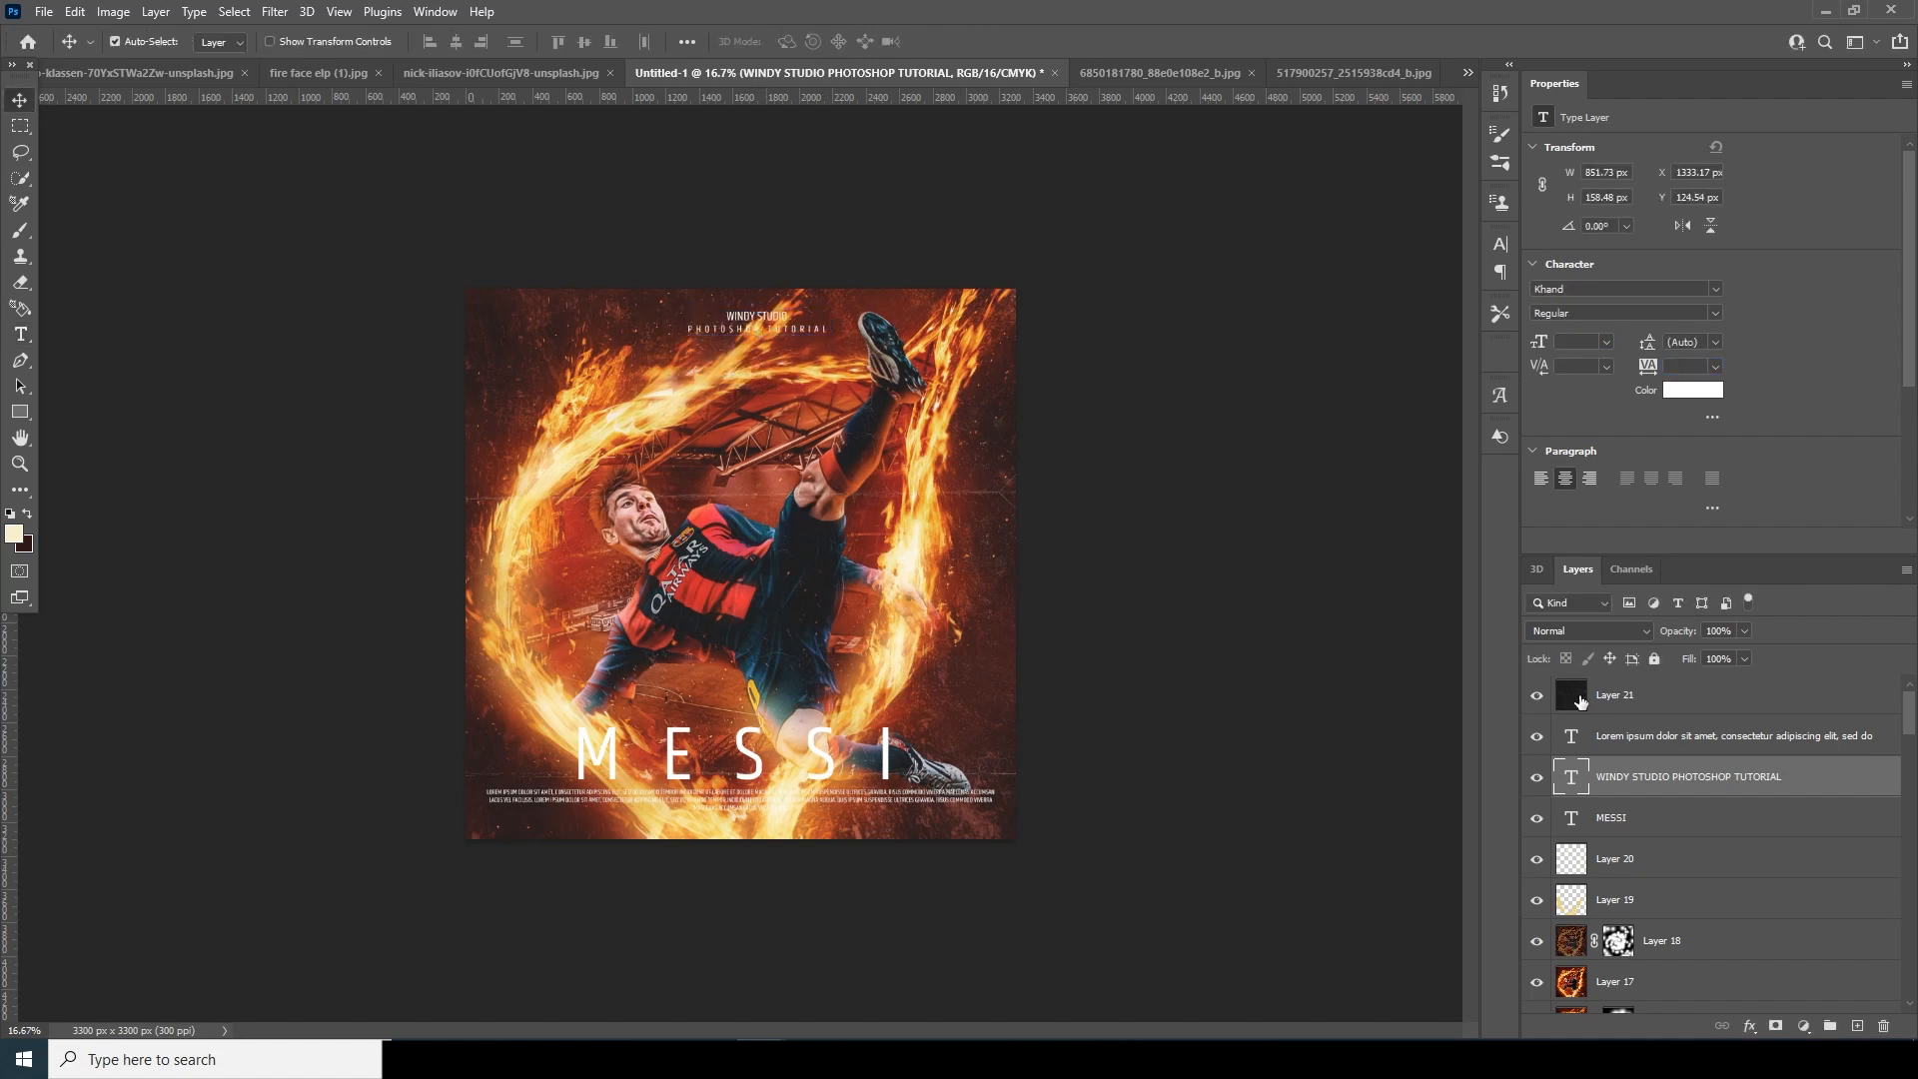
left_click(1580, 702)
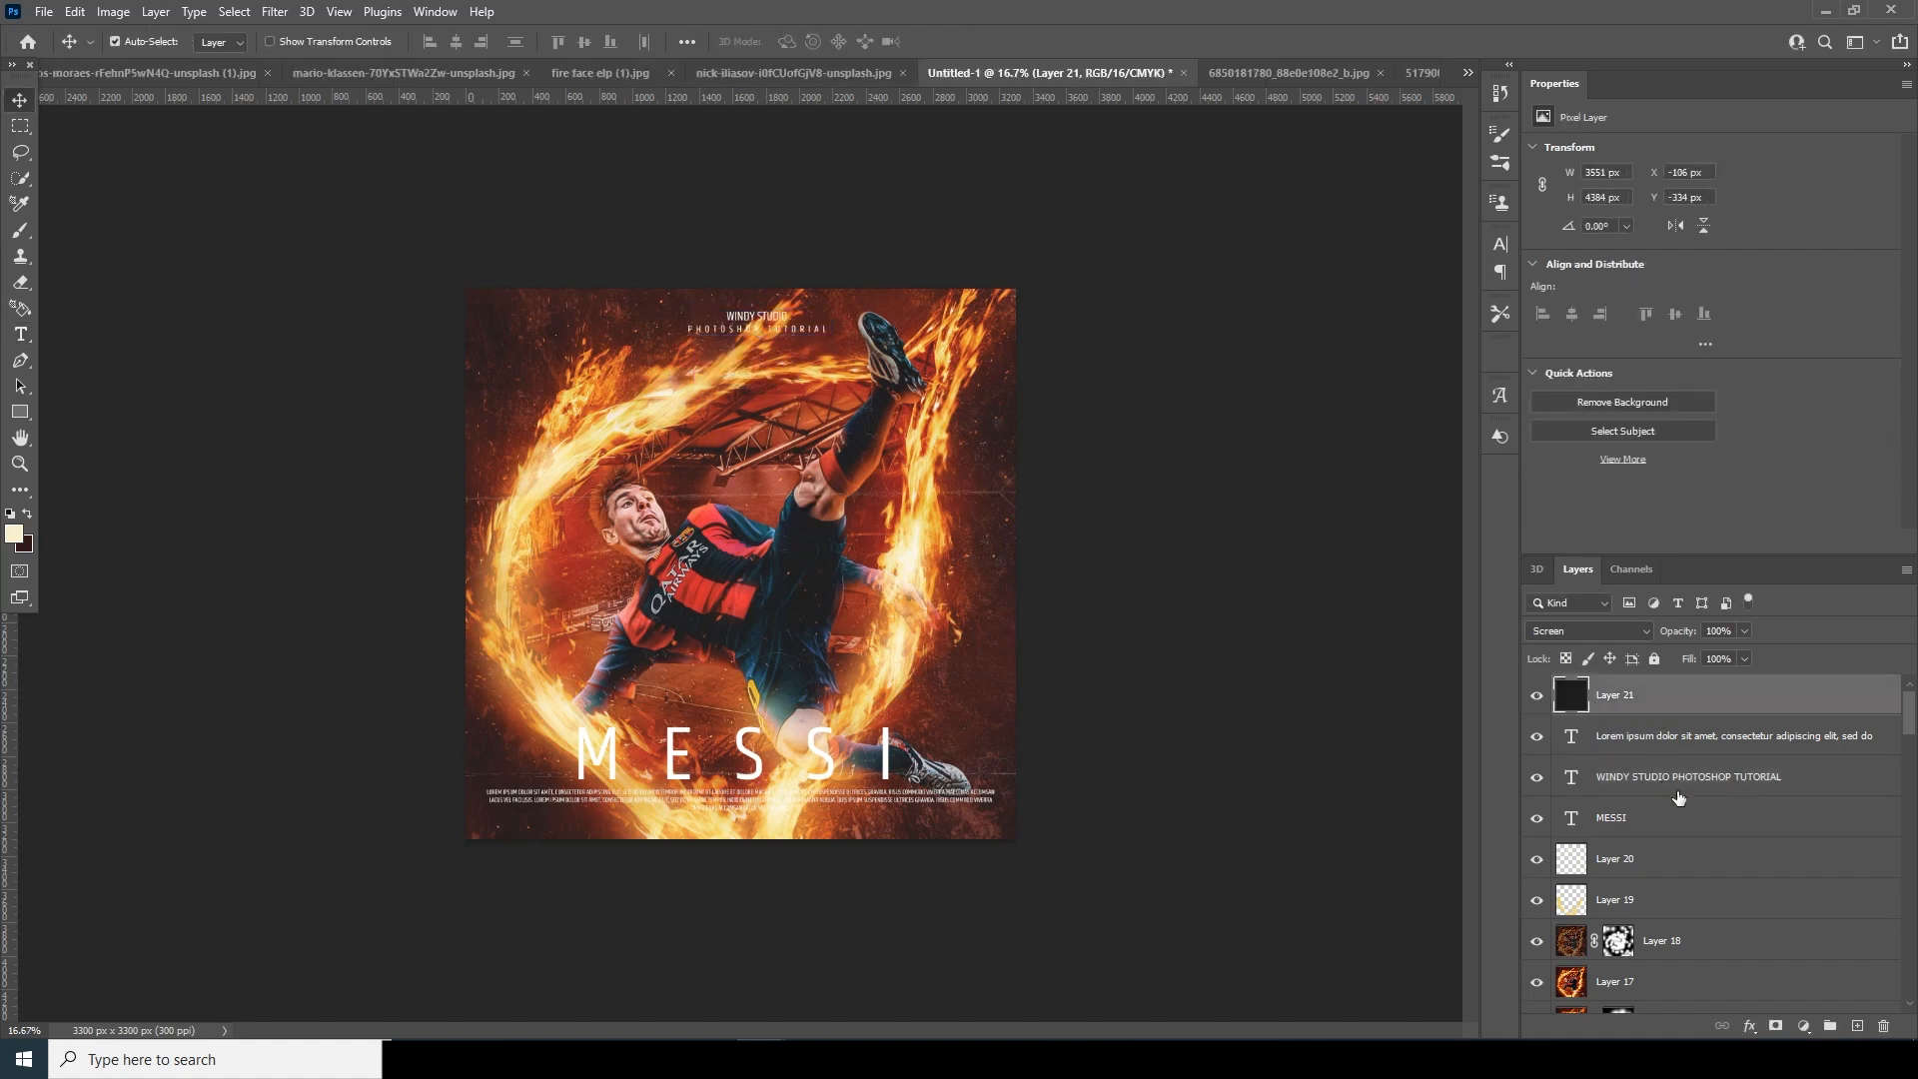